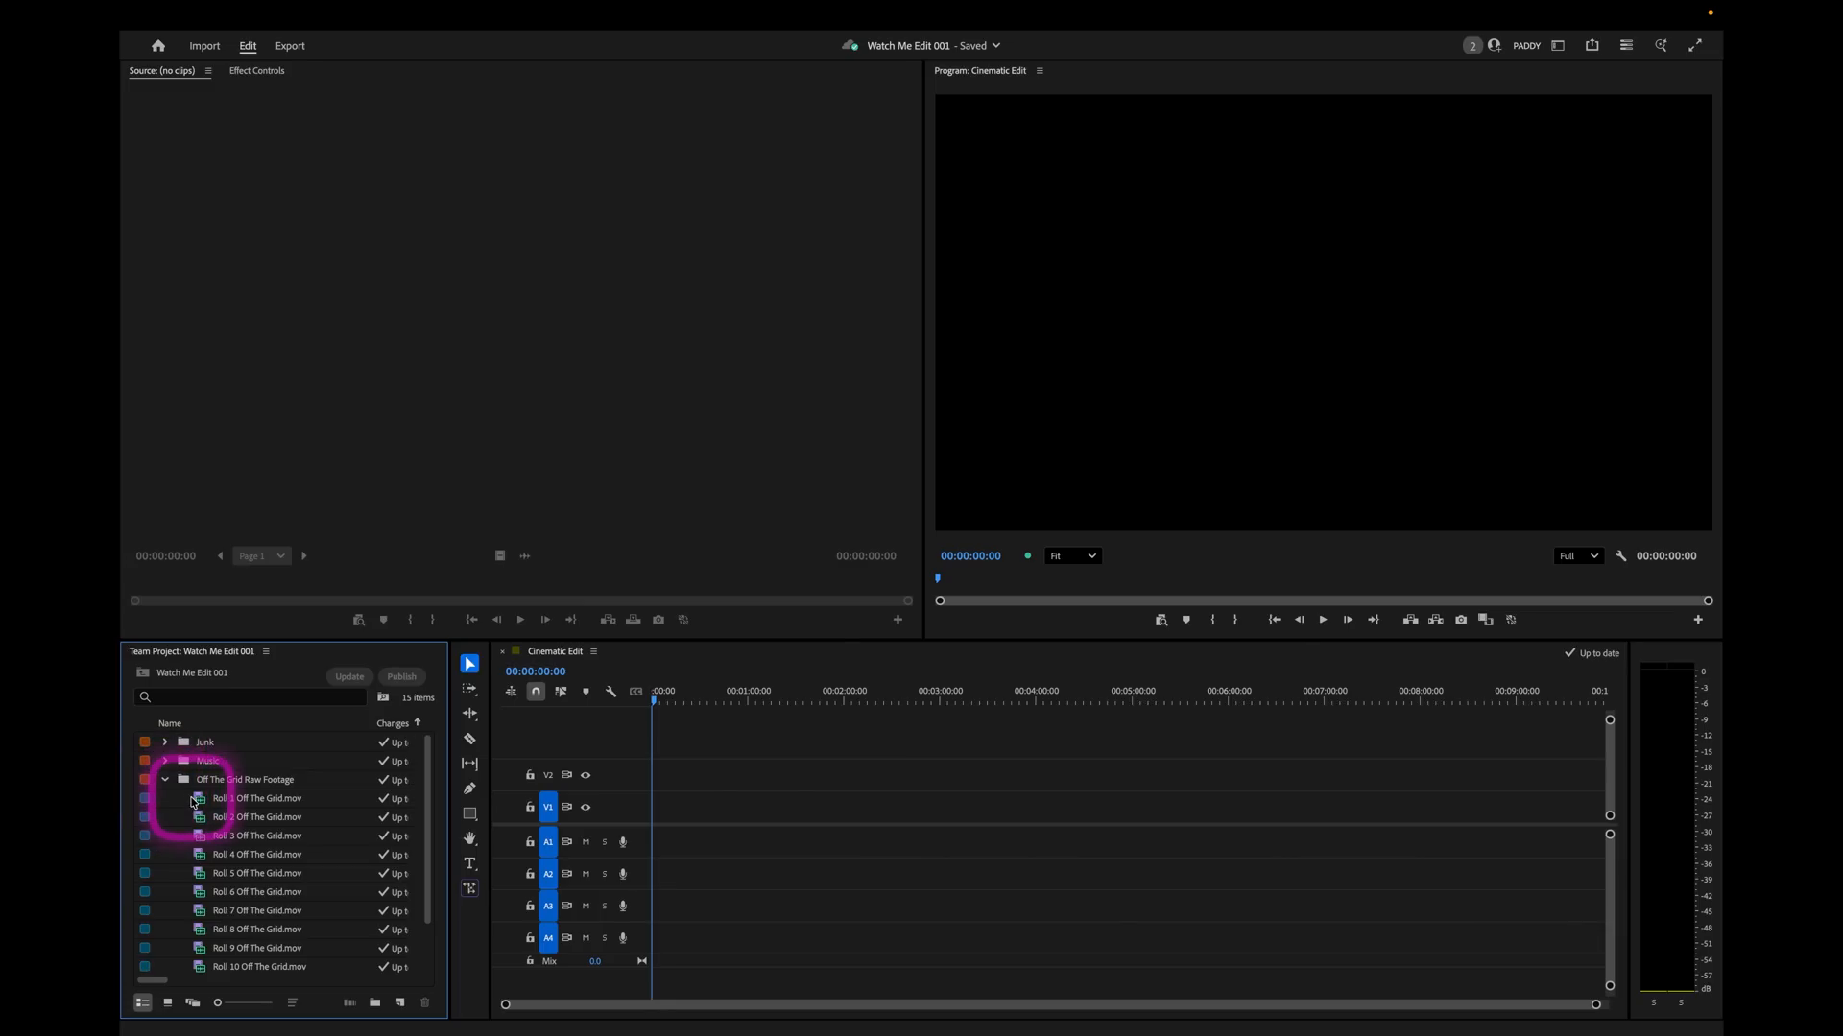
# Review the Roll 1 and Roll 2 Off The Grid raw footage from beginning to end.
pyautogui.doubleClick(207, 800)
pyautogui.moveTo(141, 578); pyautogui.dragTo(307, 586)
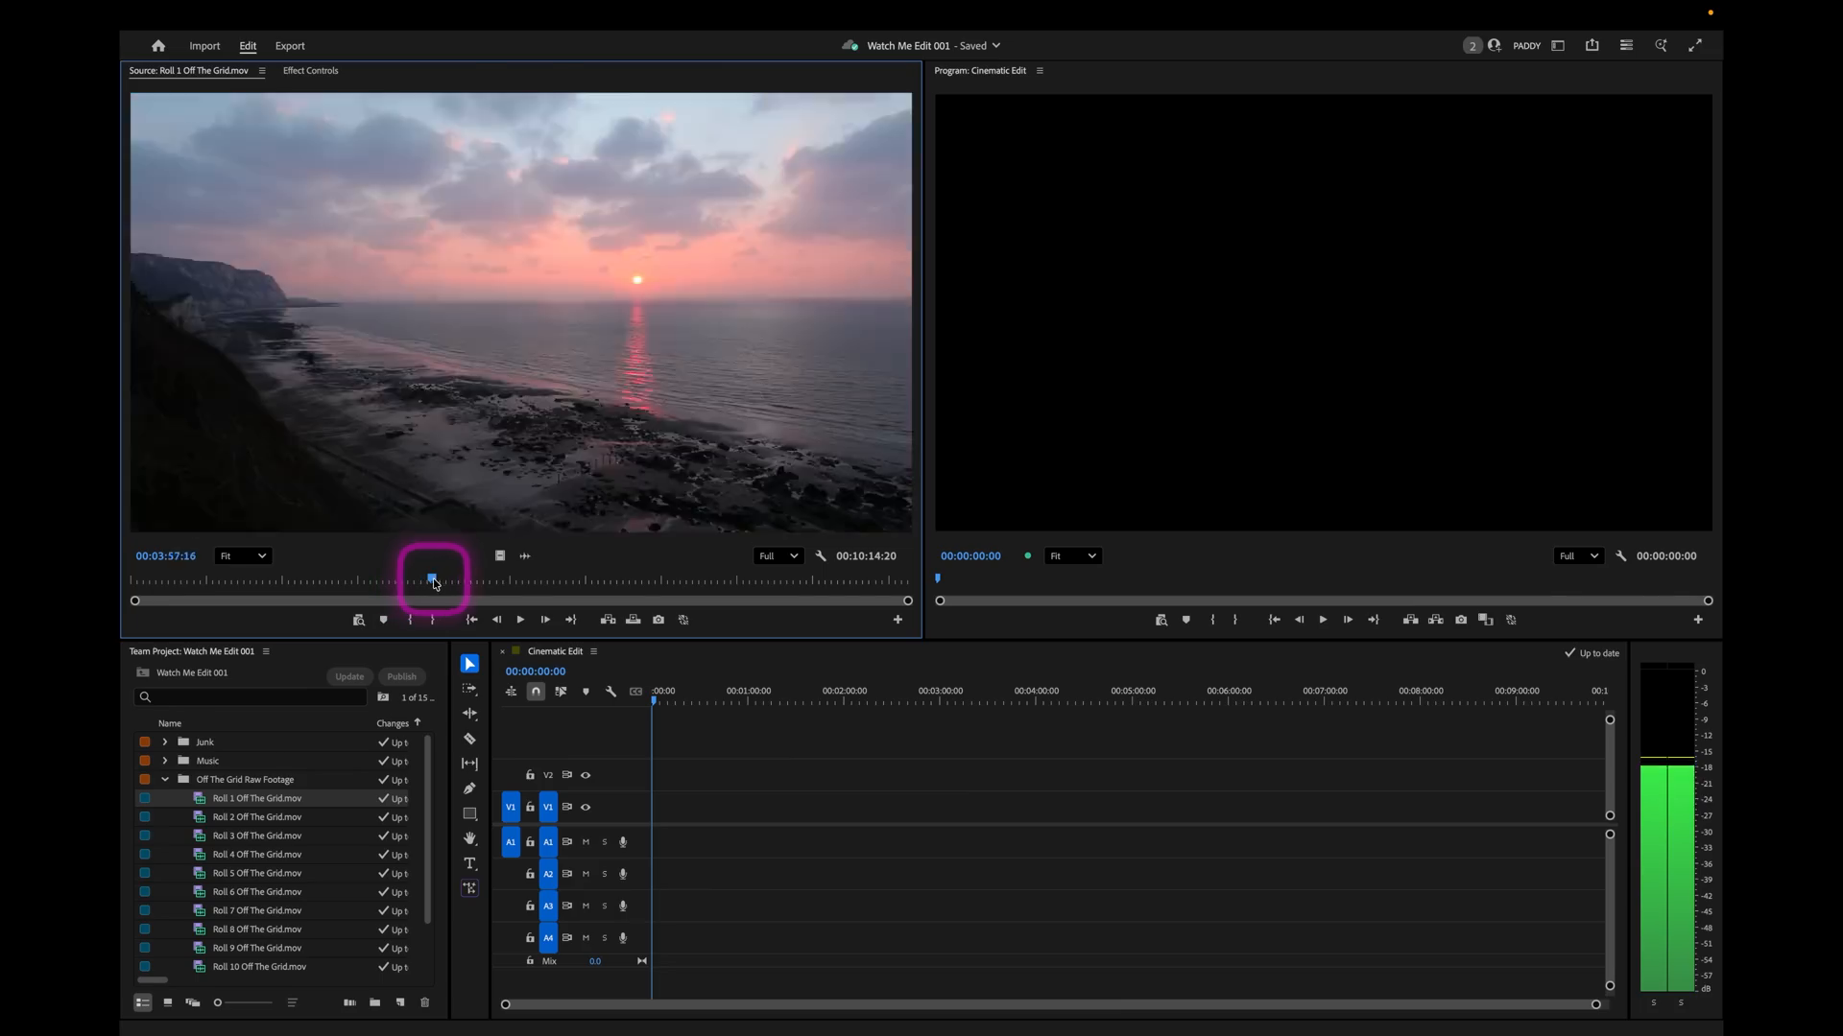
pyautogui.moveTo(431, 580); pyautogui.dragTo(905, 576)
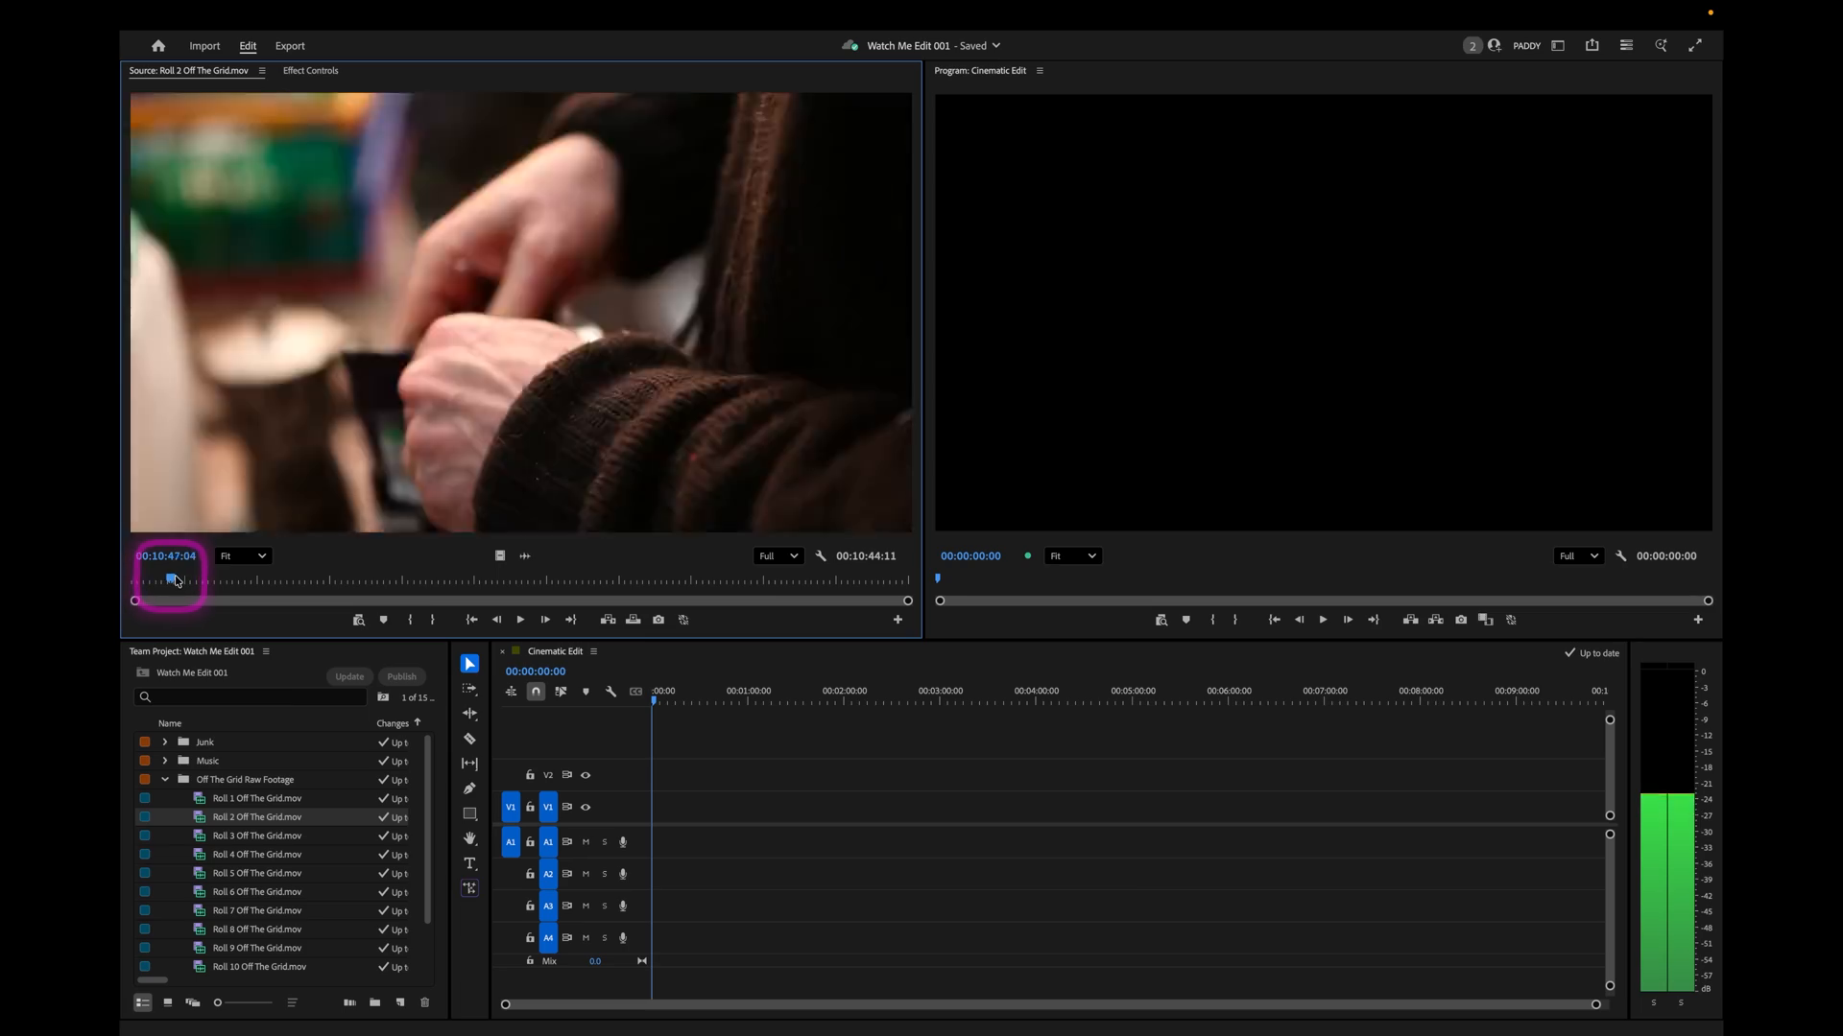
pyautogui.moveTo(176, 573); pyautogui.dragTo(920, 562)
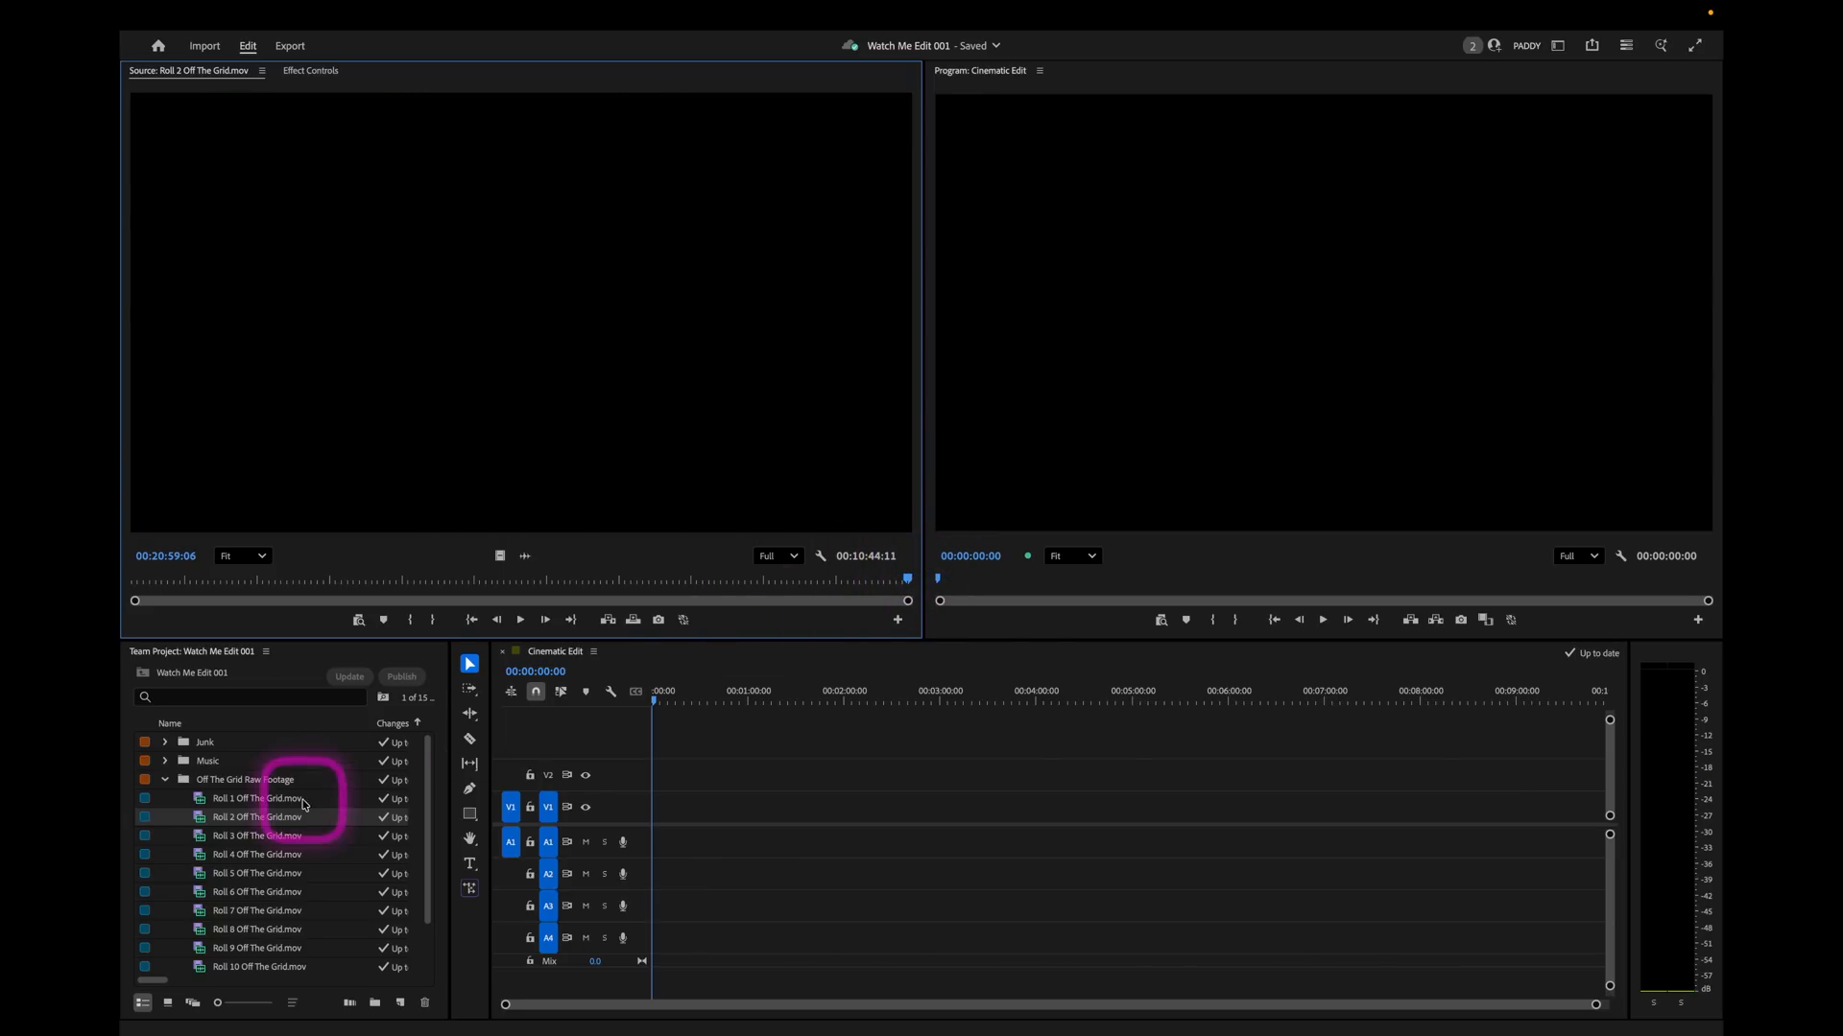
# Review the Roll 3 and Roll 4 Off The Grid raw footage for usable shots.
pyautogui.doubleClick(204, 837)
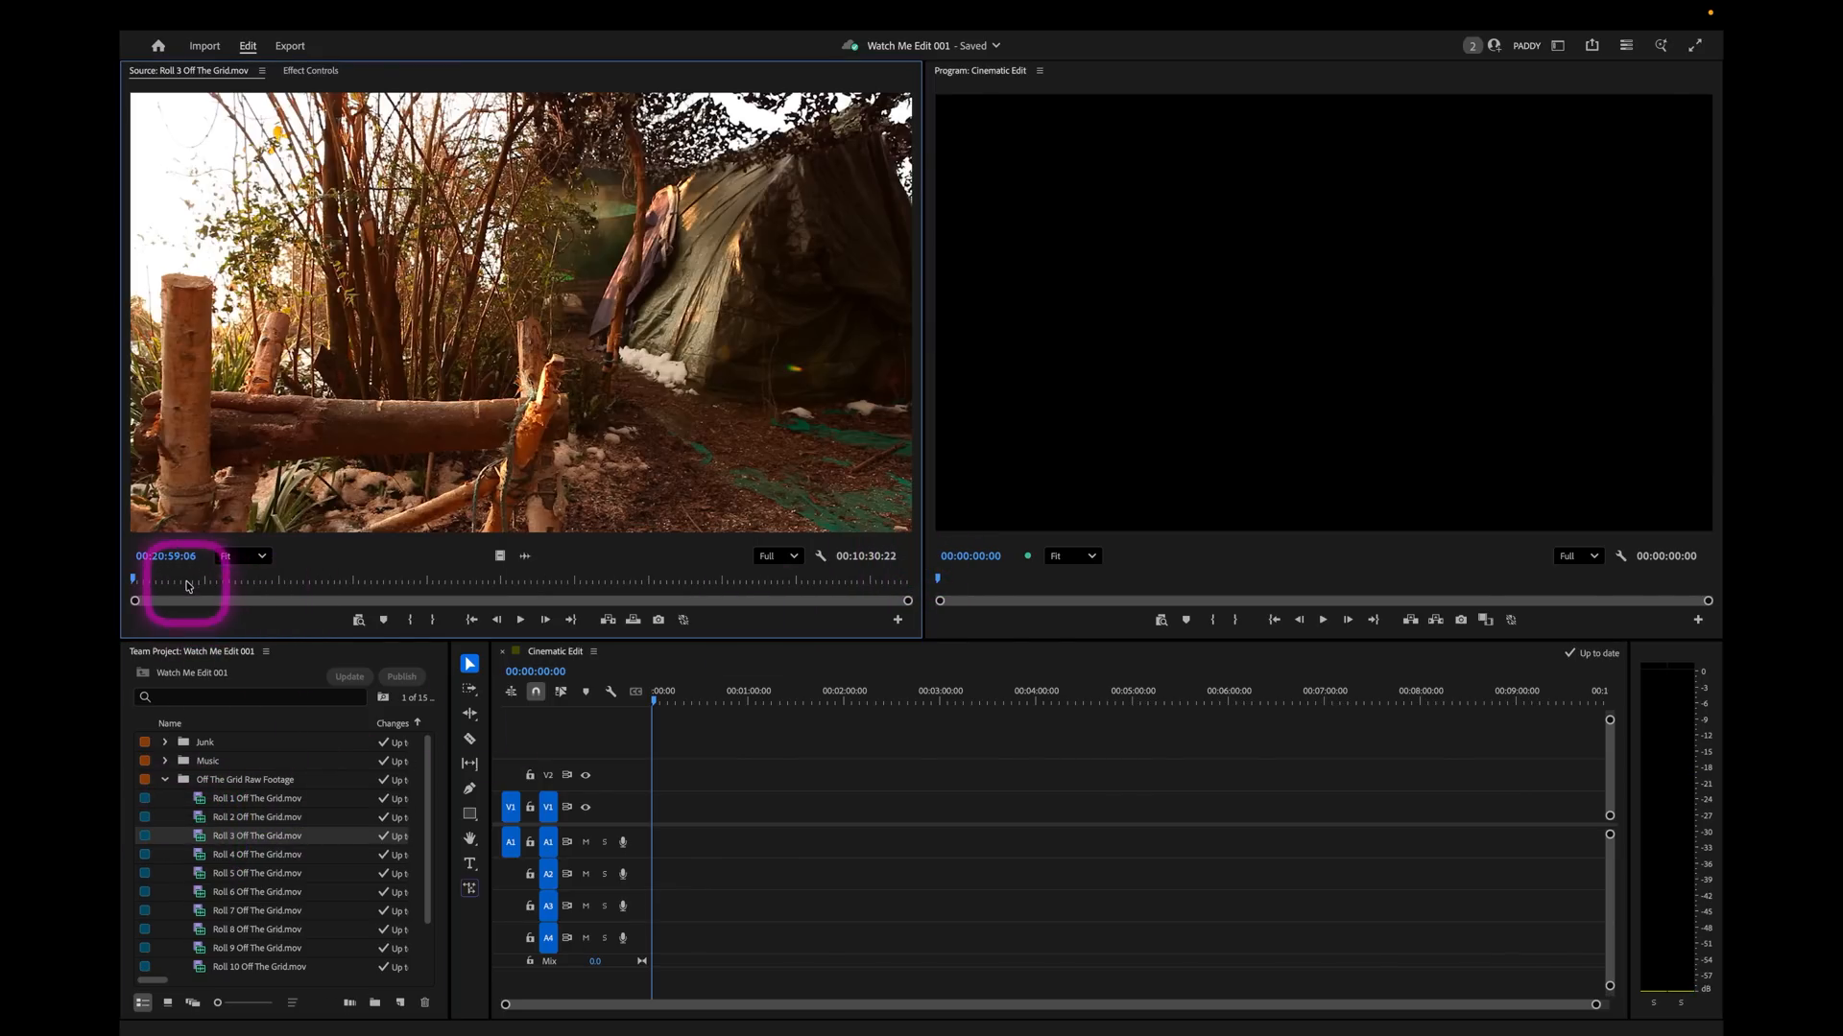
pyautogui.moveTo(146, 579); pyautogui.dragTo(247, 574)
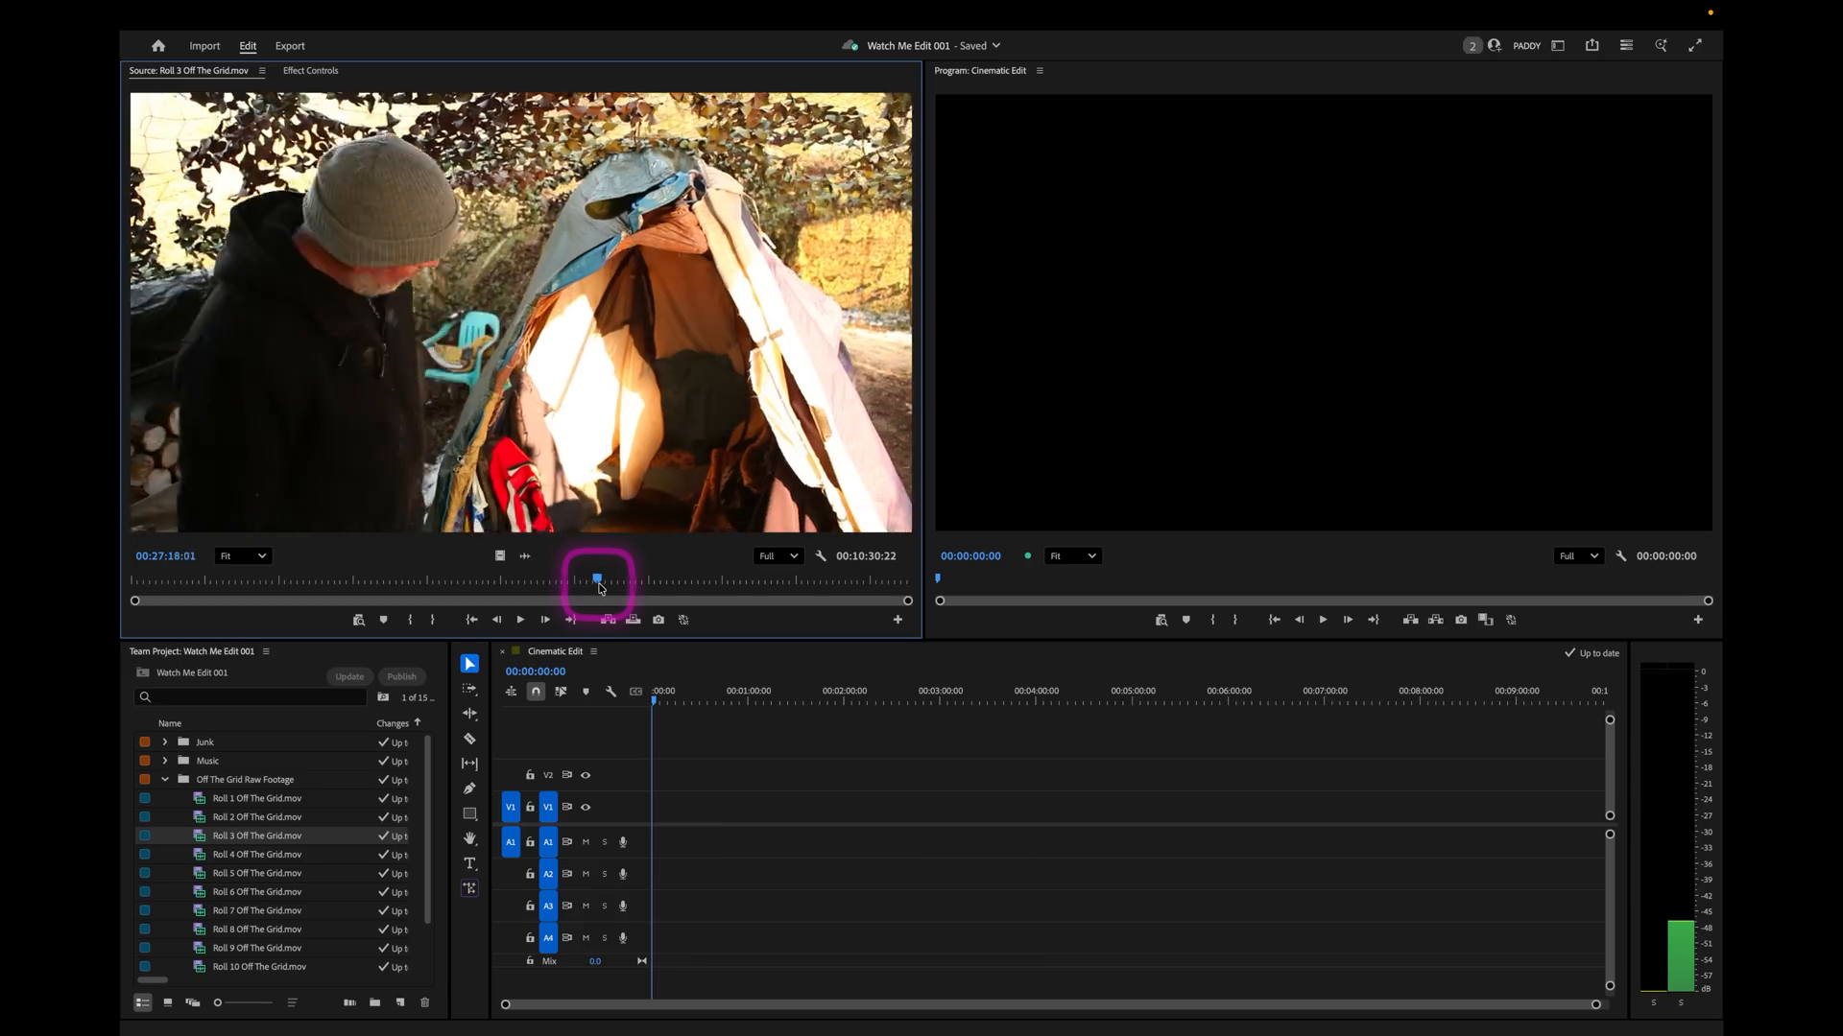
pyautogui.moveTo(596, 580); pyautogui.dragTo(783, 587)
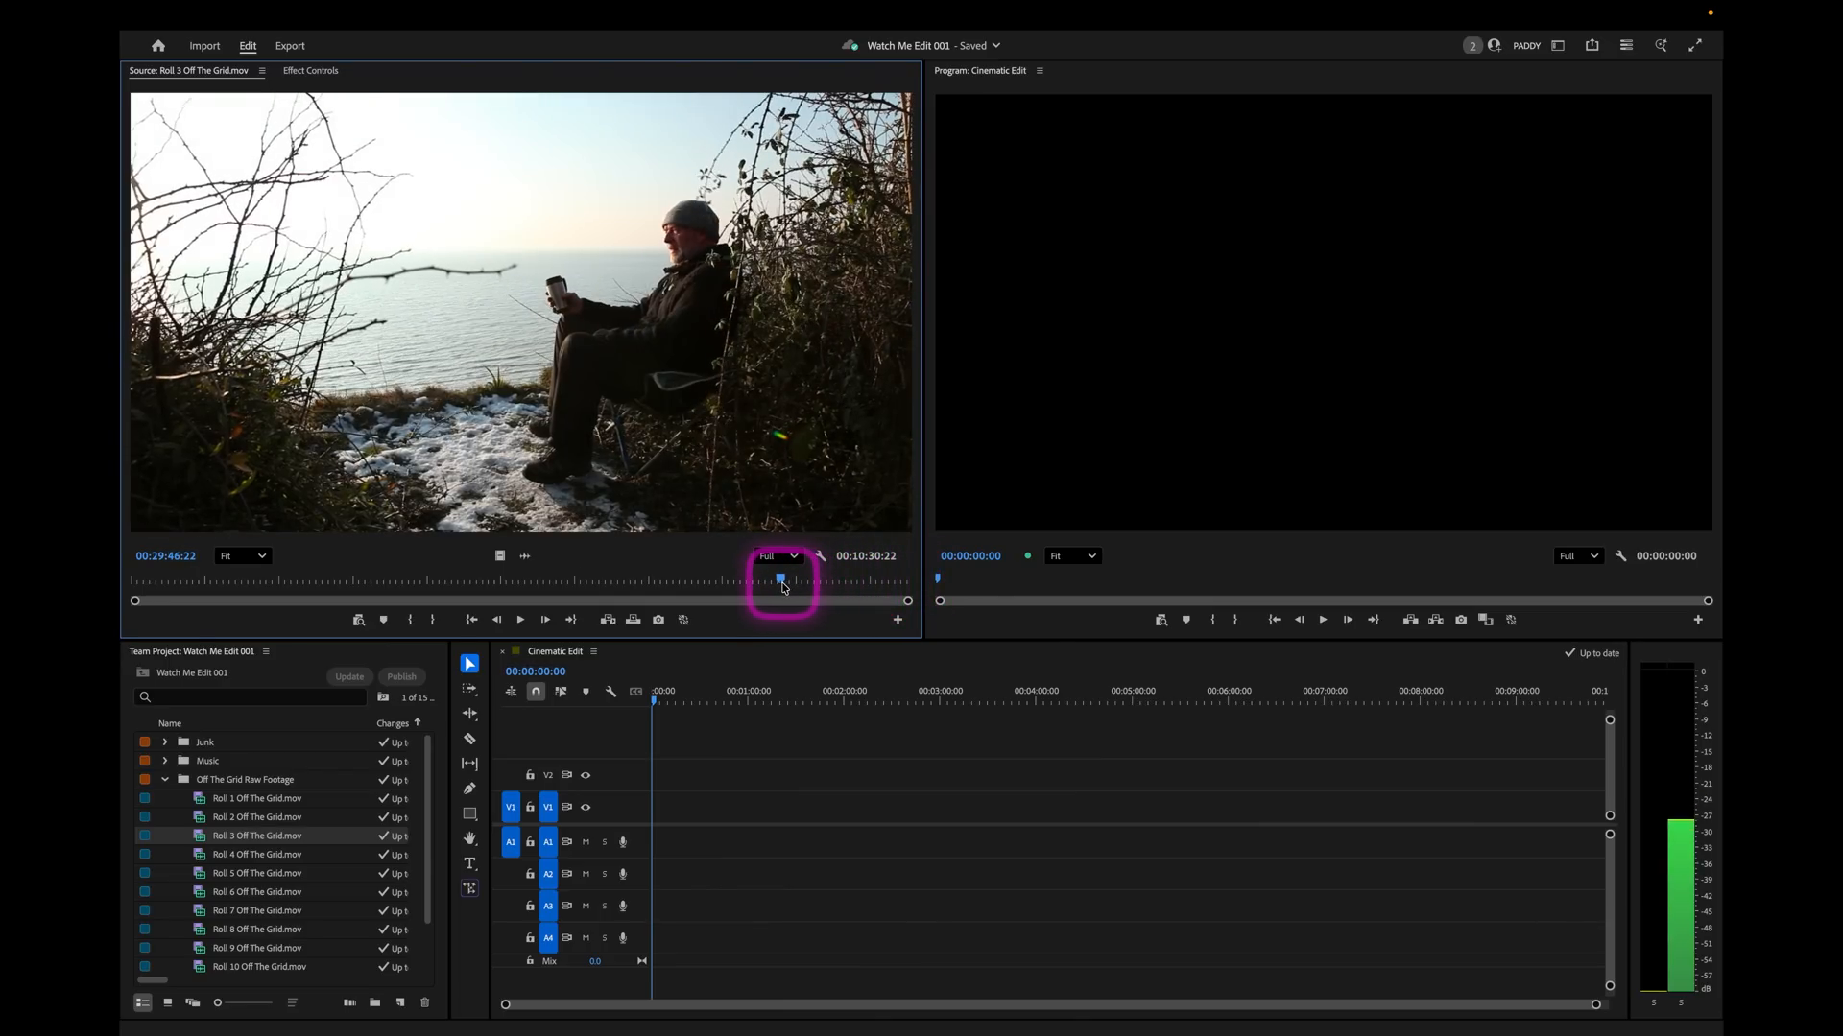
pyautogui.doubleClick(195, 855)
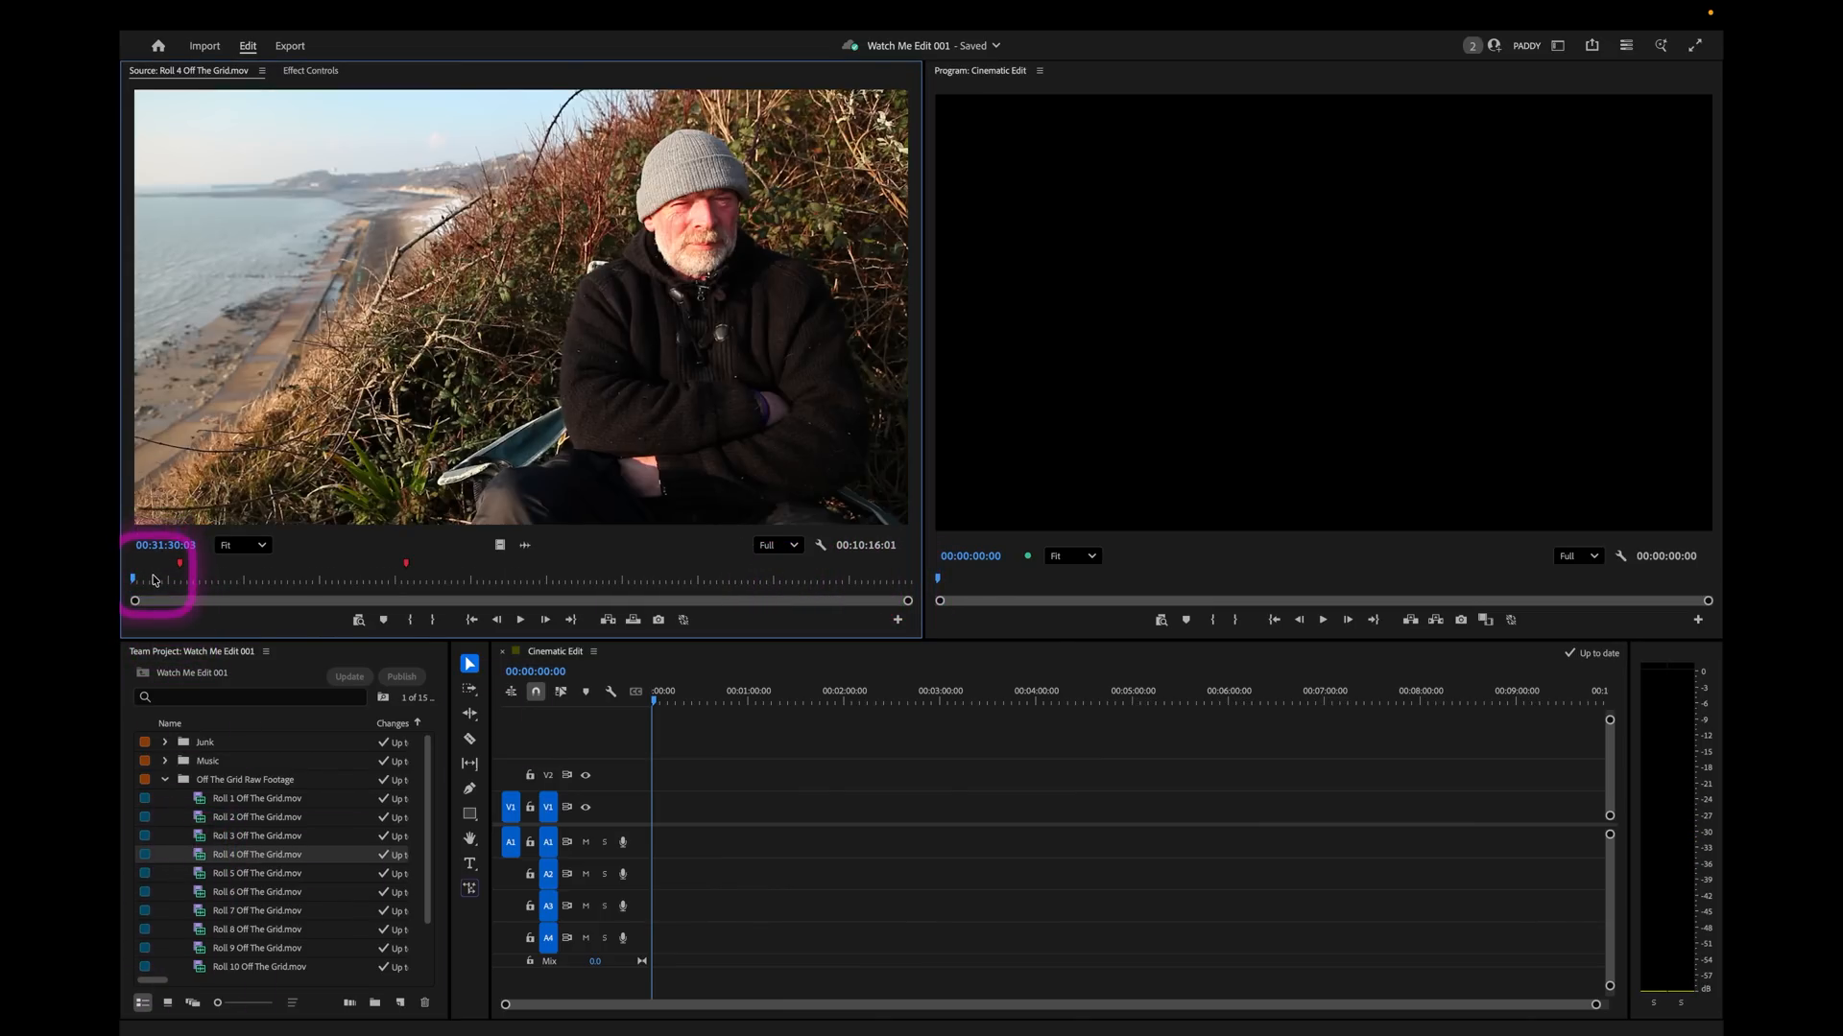
pyautogui.moveTo(153, 580); pyautogui.dragTo(506, 576)
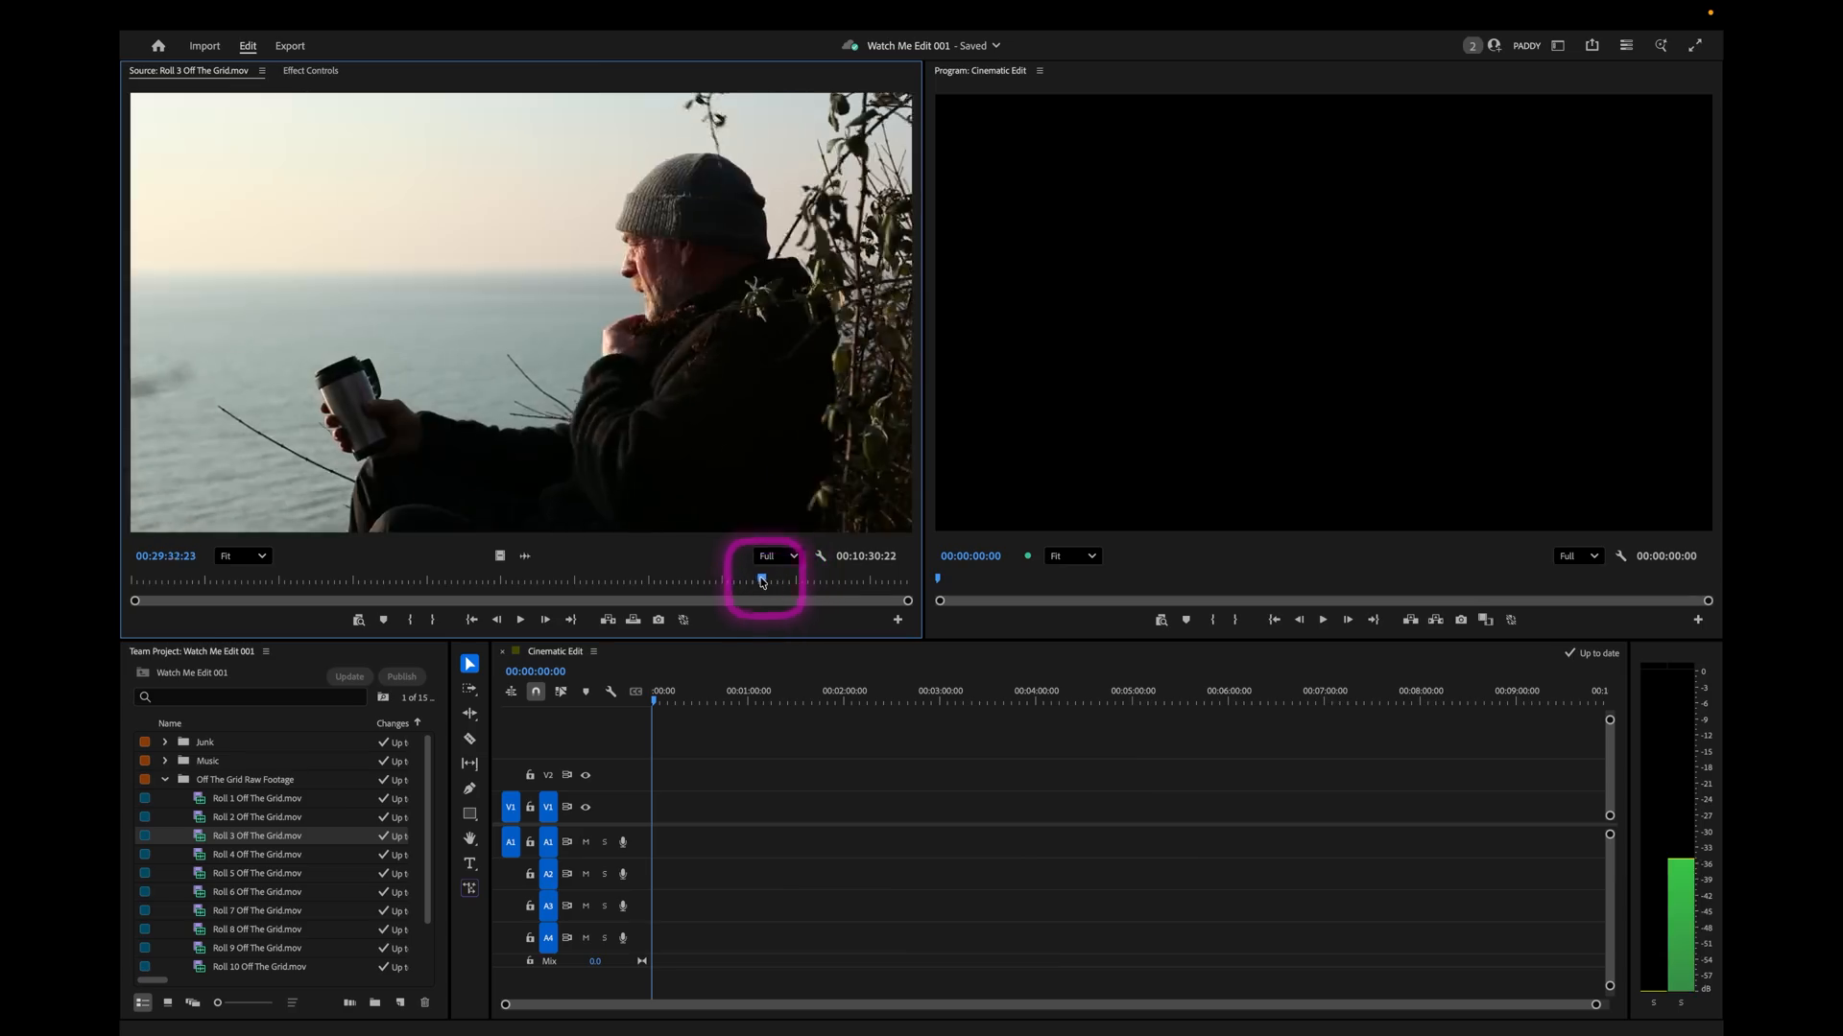
# Mark the final two minutes or so of Roll 3 Off The Grid.mov and overwrite that range at the start of the Cinematic Edit sequence.
pyautogui.moveTo(761, 576); pyautogui.dragTo(922, 576)
pyautogui.press('o')
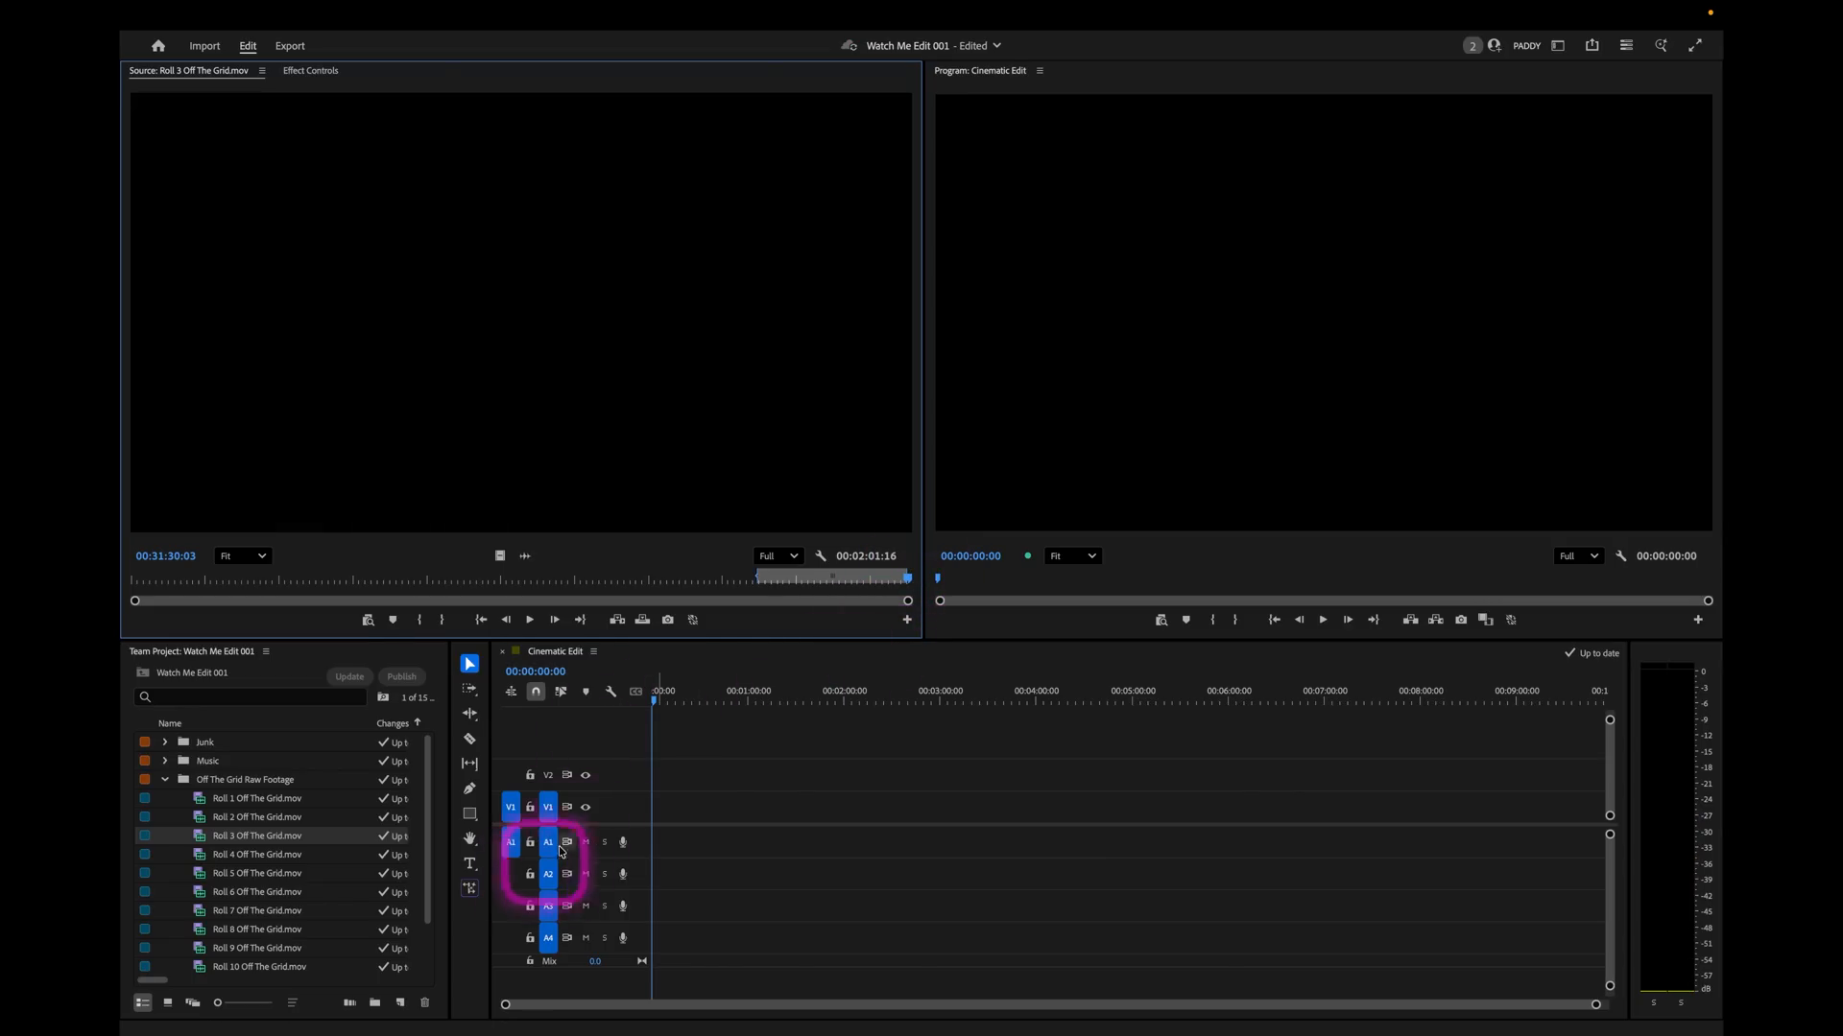
pyautogui.click(645, 620)
# Review the placed Roll 3 clip in the sequence and the Roll 1 source footage for usable shots.
pyautogui.moveTo(761, 702)
pyautogui.mouseDown()
pyautogui.moveTo(633, 701)
pyautogui.moveTo(745, 707)
pyautogui.mouseUp()
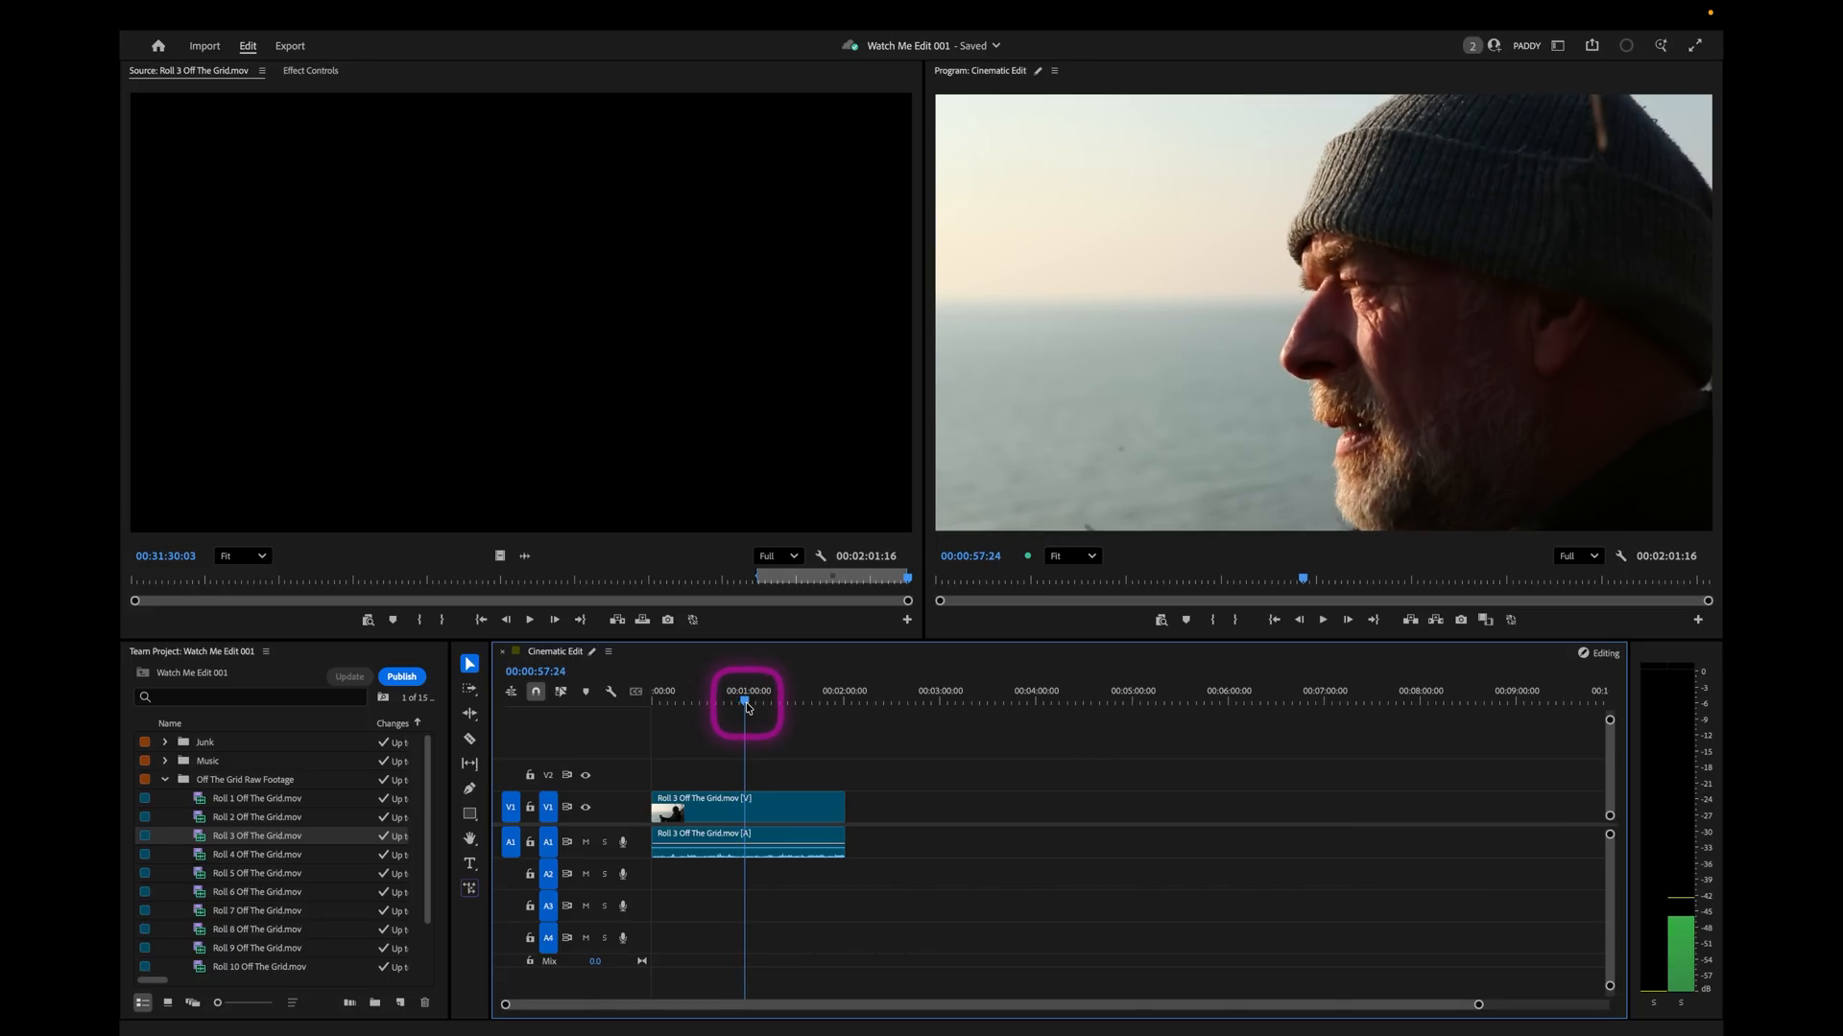
pyautogui.moveTo(751, 709); pyautogui.dragTo(812, 709)
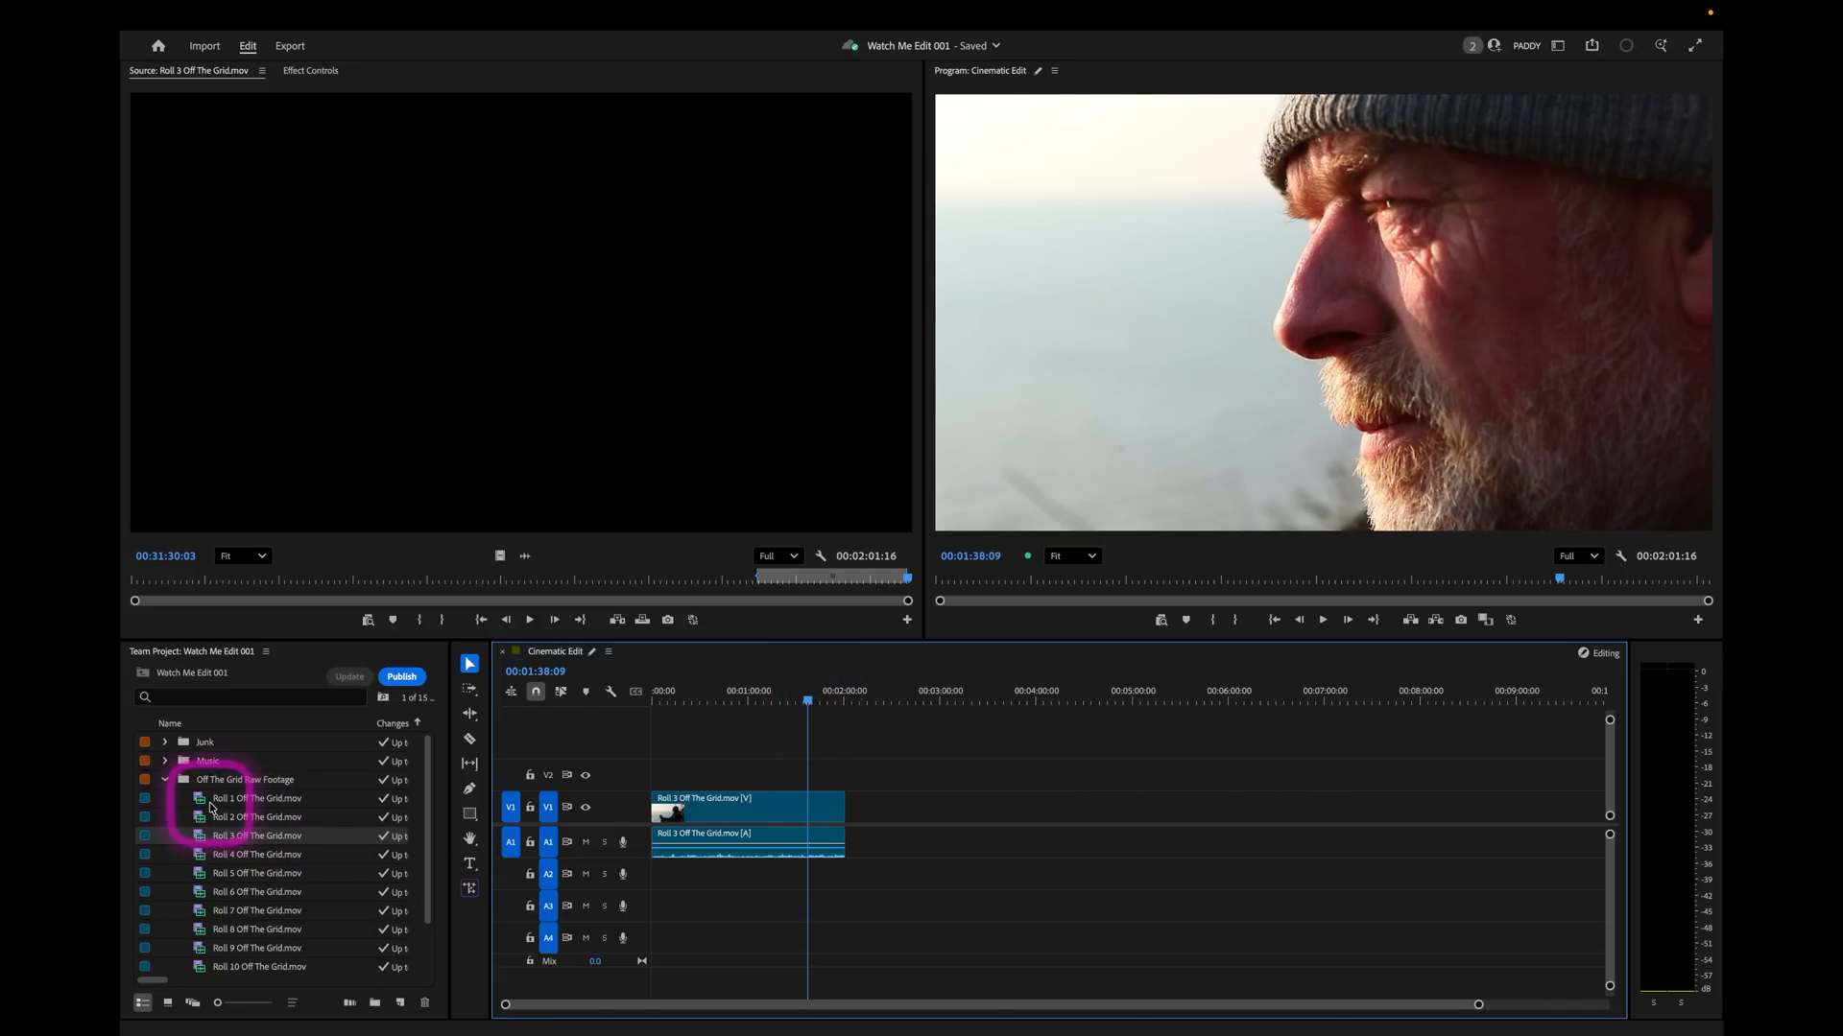
pyautogui.moveTo(231, 594); pyautogui.dragTo(543, 603)
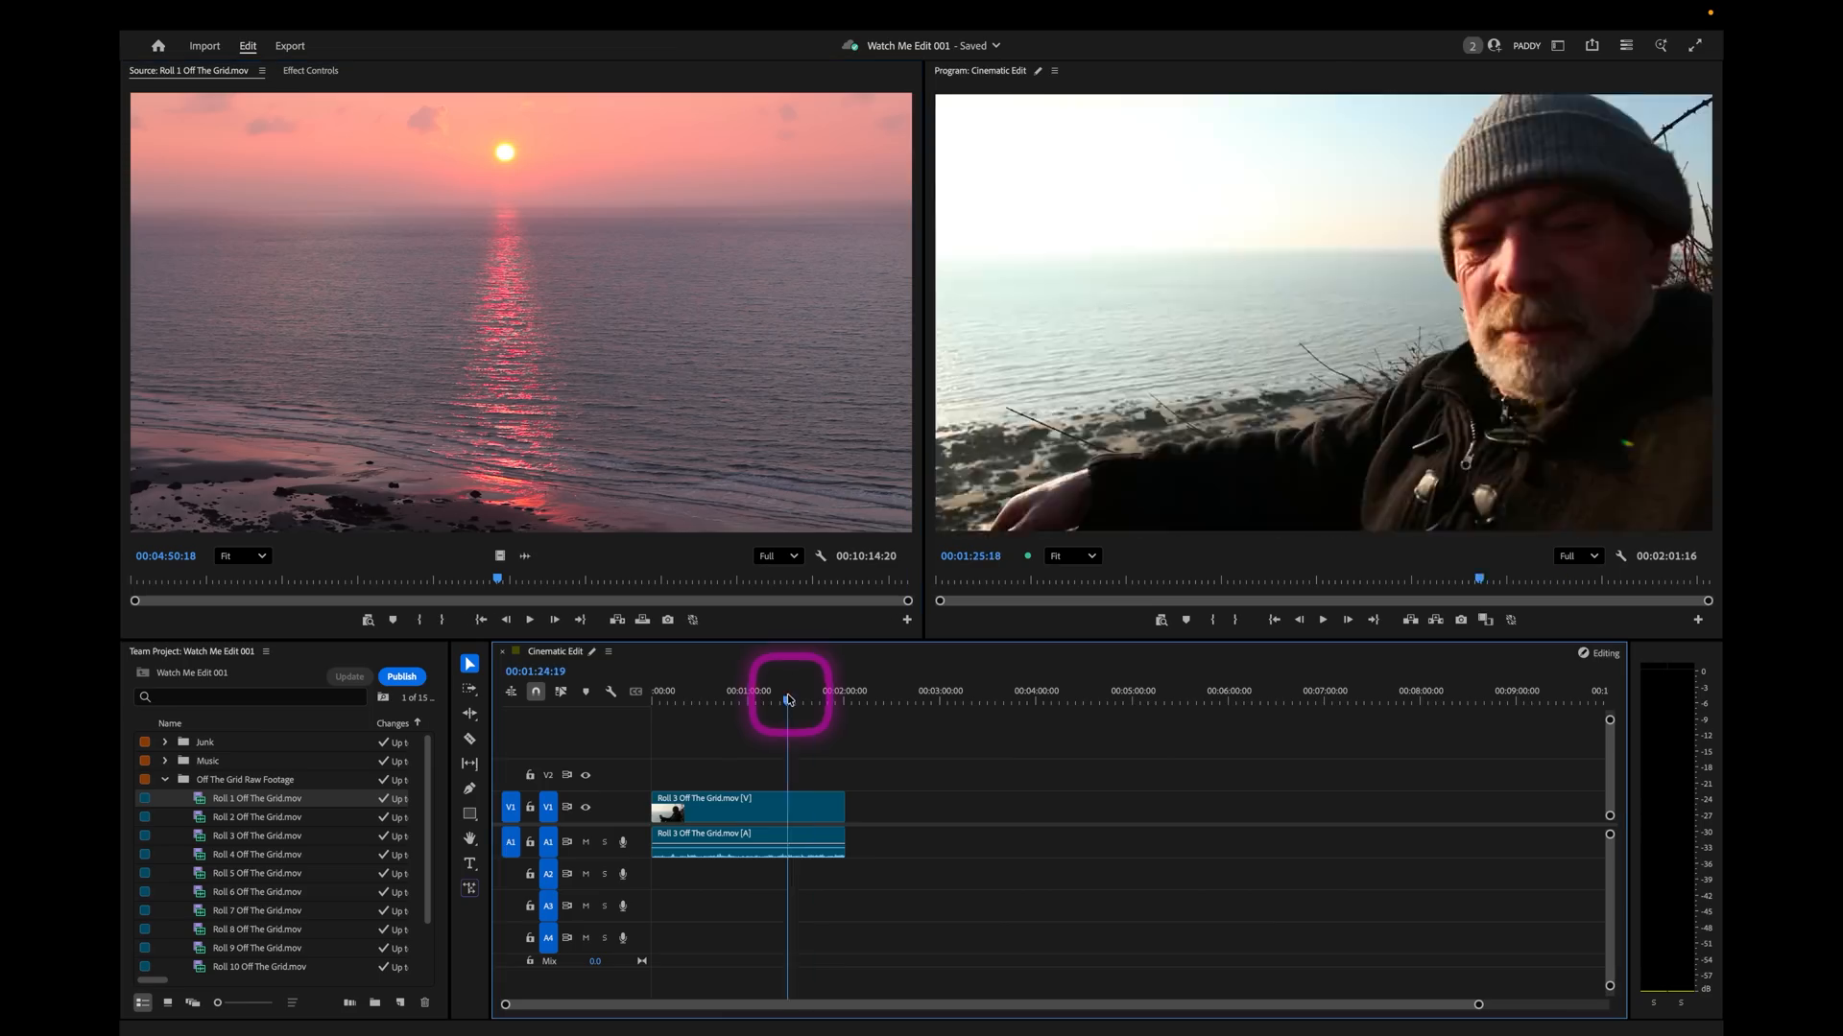
pyautogui.moveTo(788, 708); pyautogui.dragTo(805, 706)
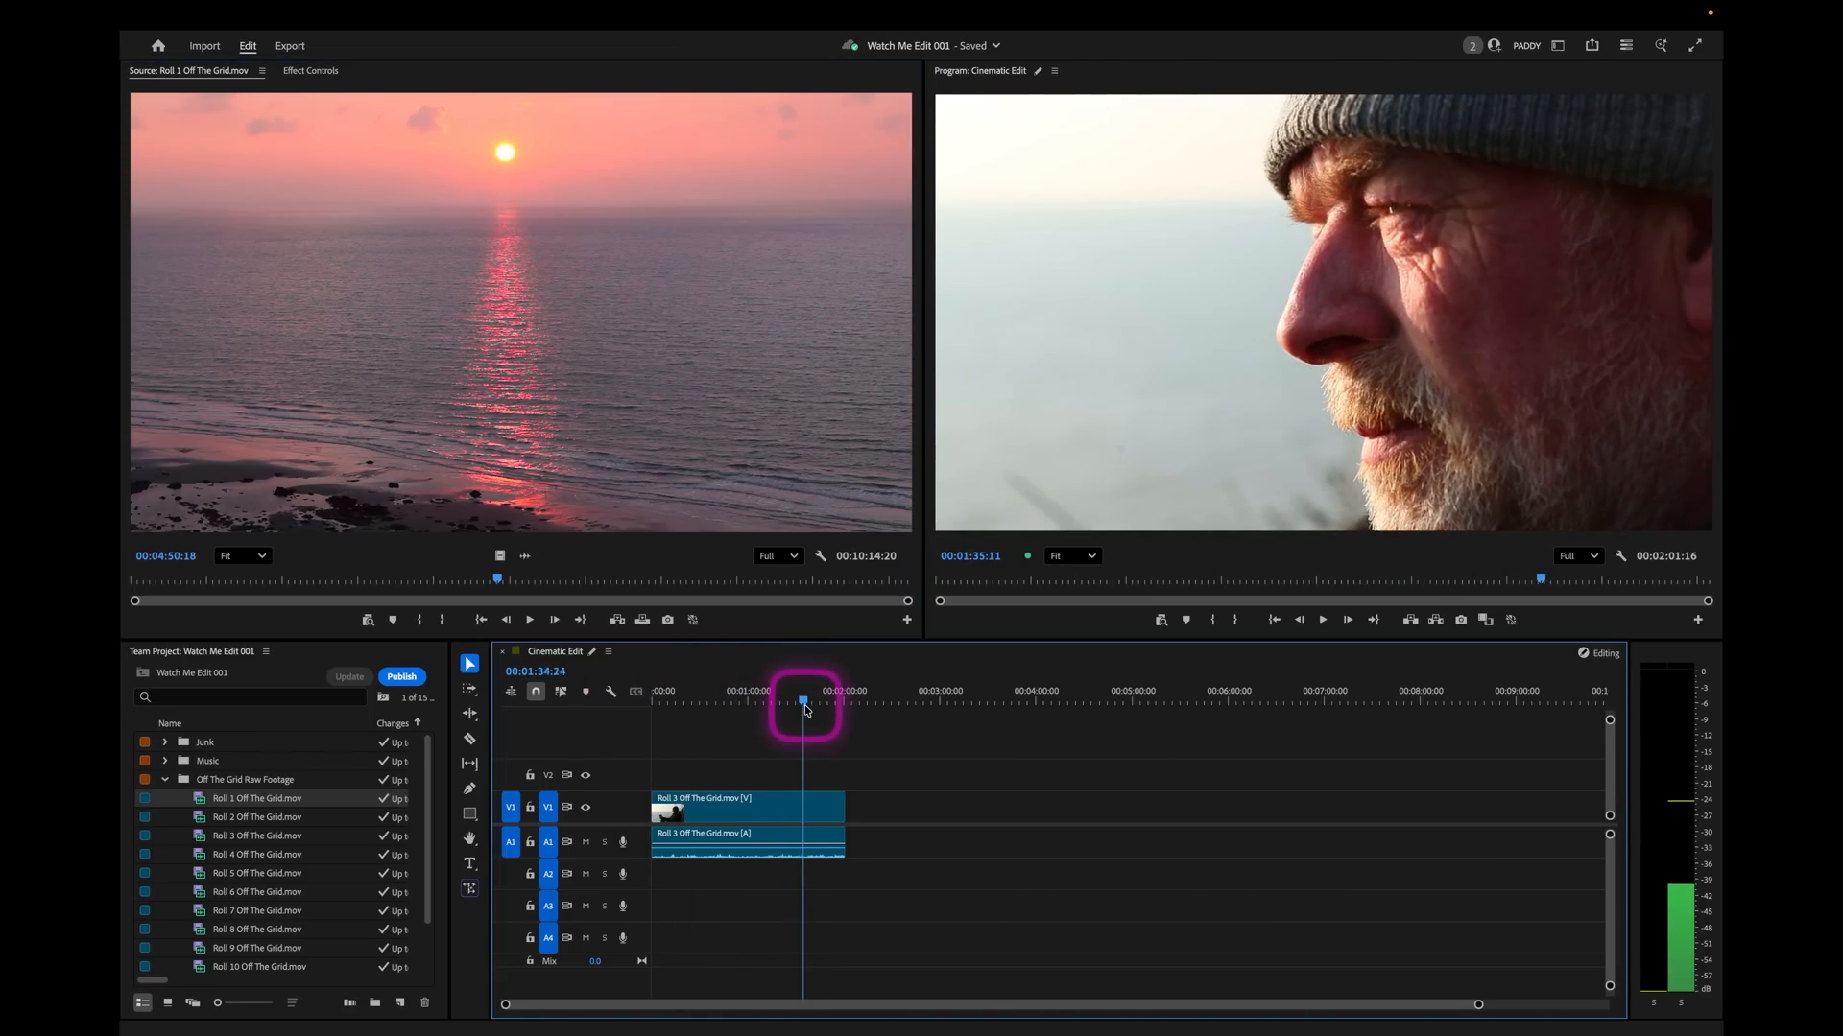
# Find the end of the close-up in the Roll 3 clip and trim the clip's end back to 00:01:39:15.
pyautogui.press('=')
pyautogui.press('=')
pyautogui.press('=')
pyautogui.moveTo(1107, 689)
pyautogui.mouseDown()
pyautogui.moveTo(1065, 706)
pyautogui.moveTo(1096, 718)
pyautogui.mouseUp()
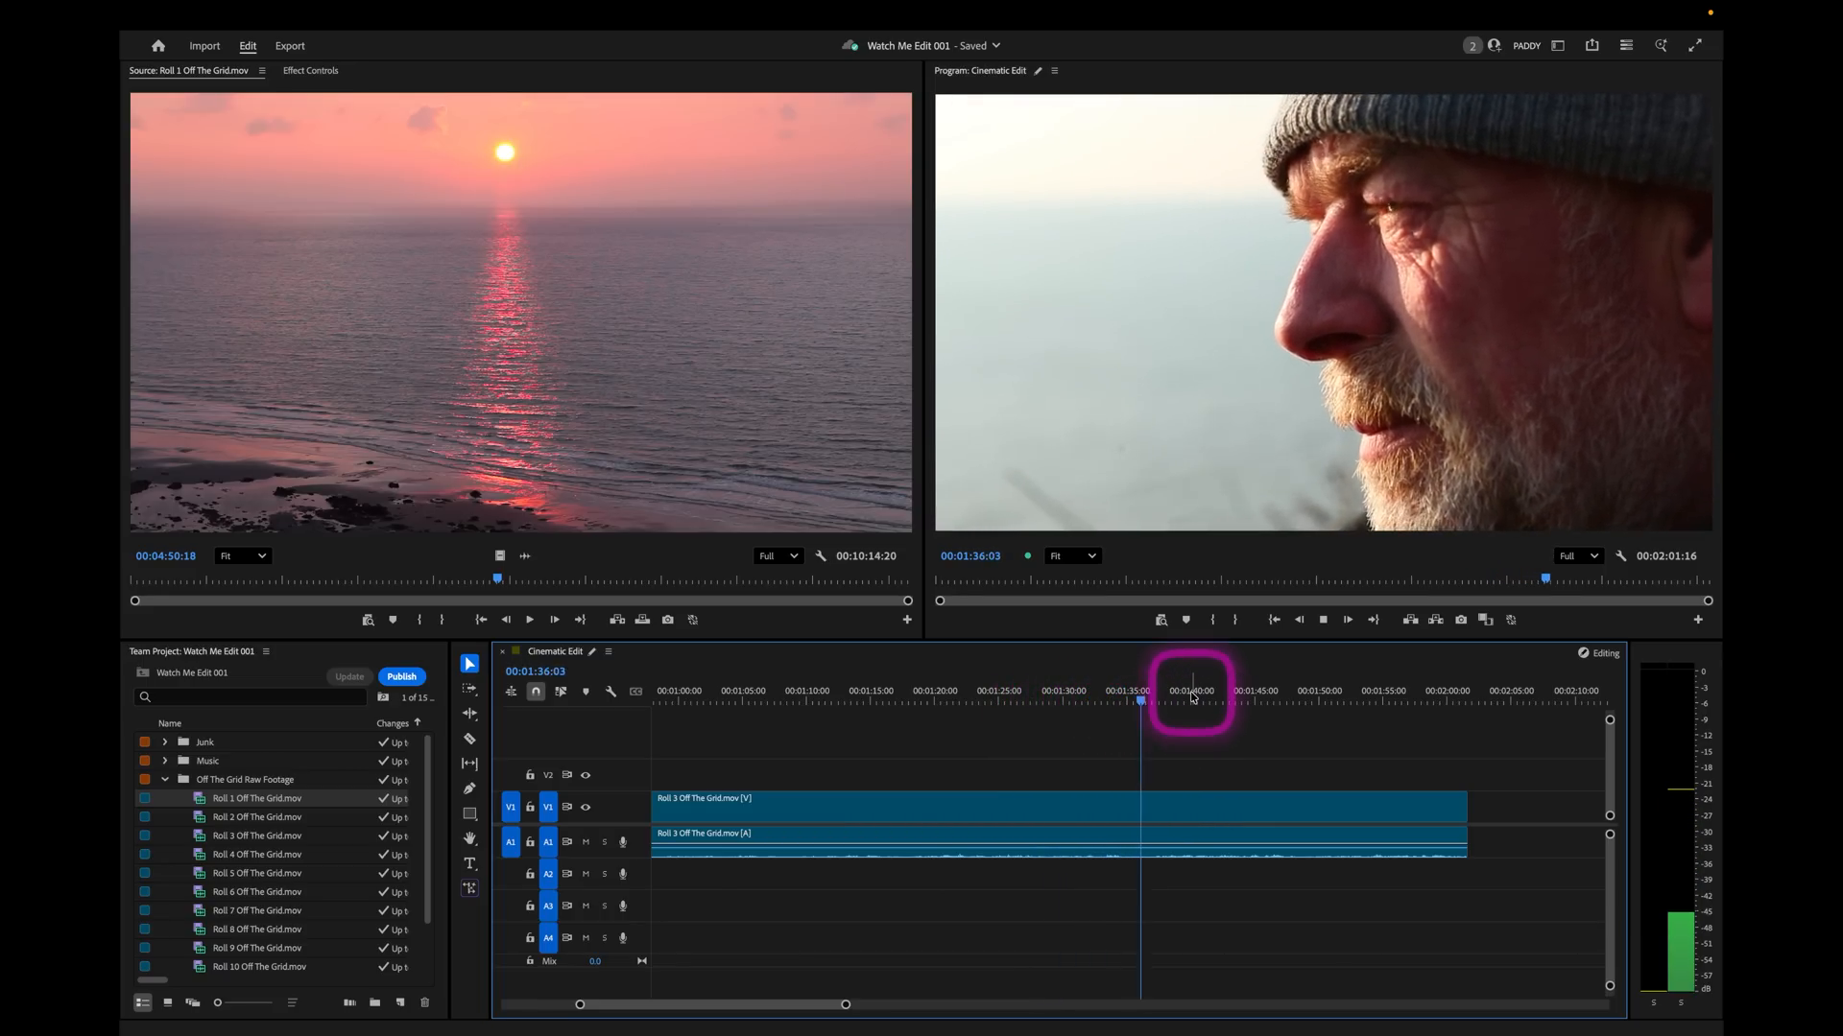
pyautogui.press('j')
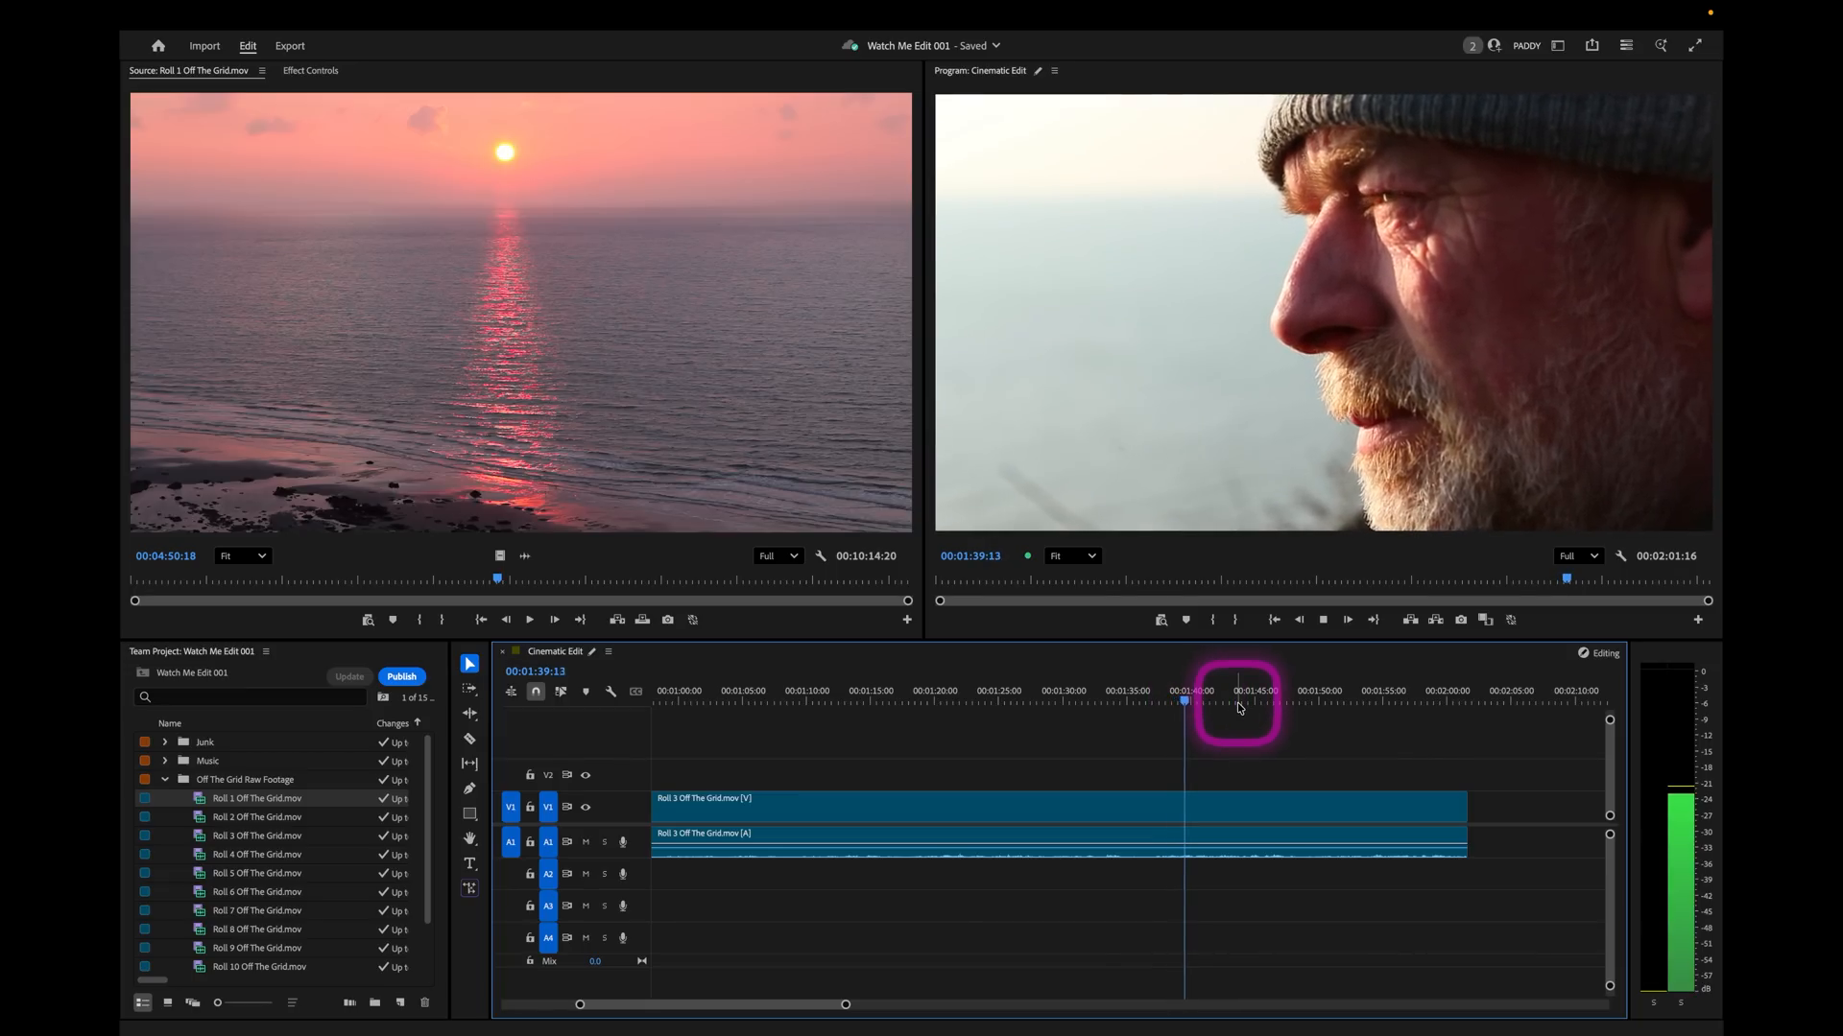
pyautogui.press('i')
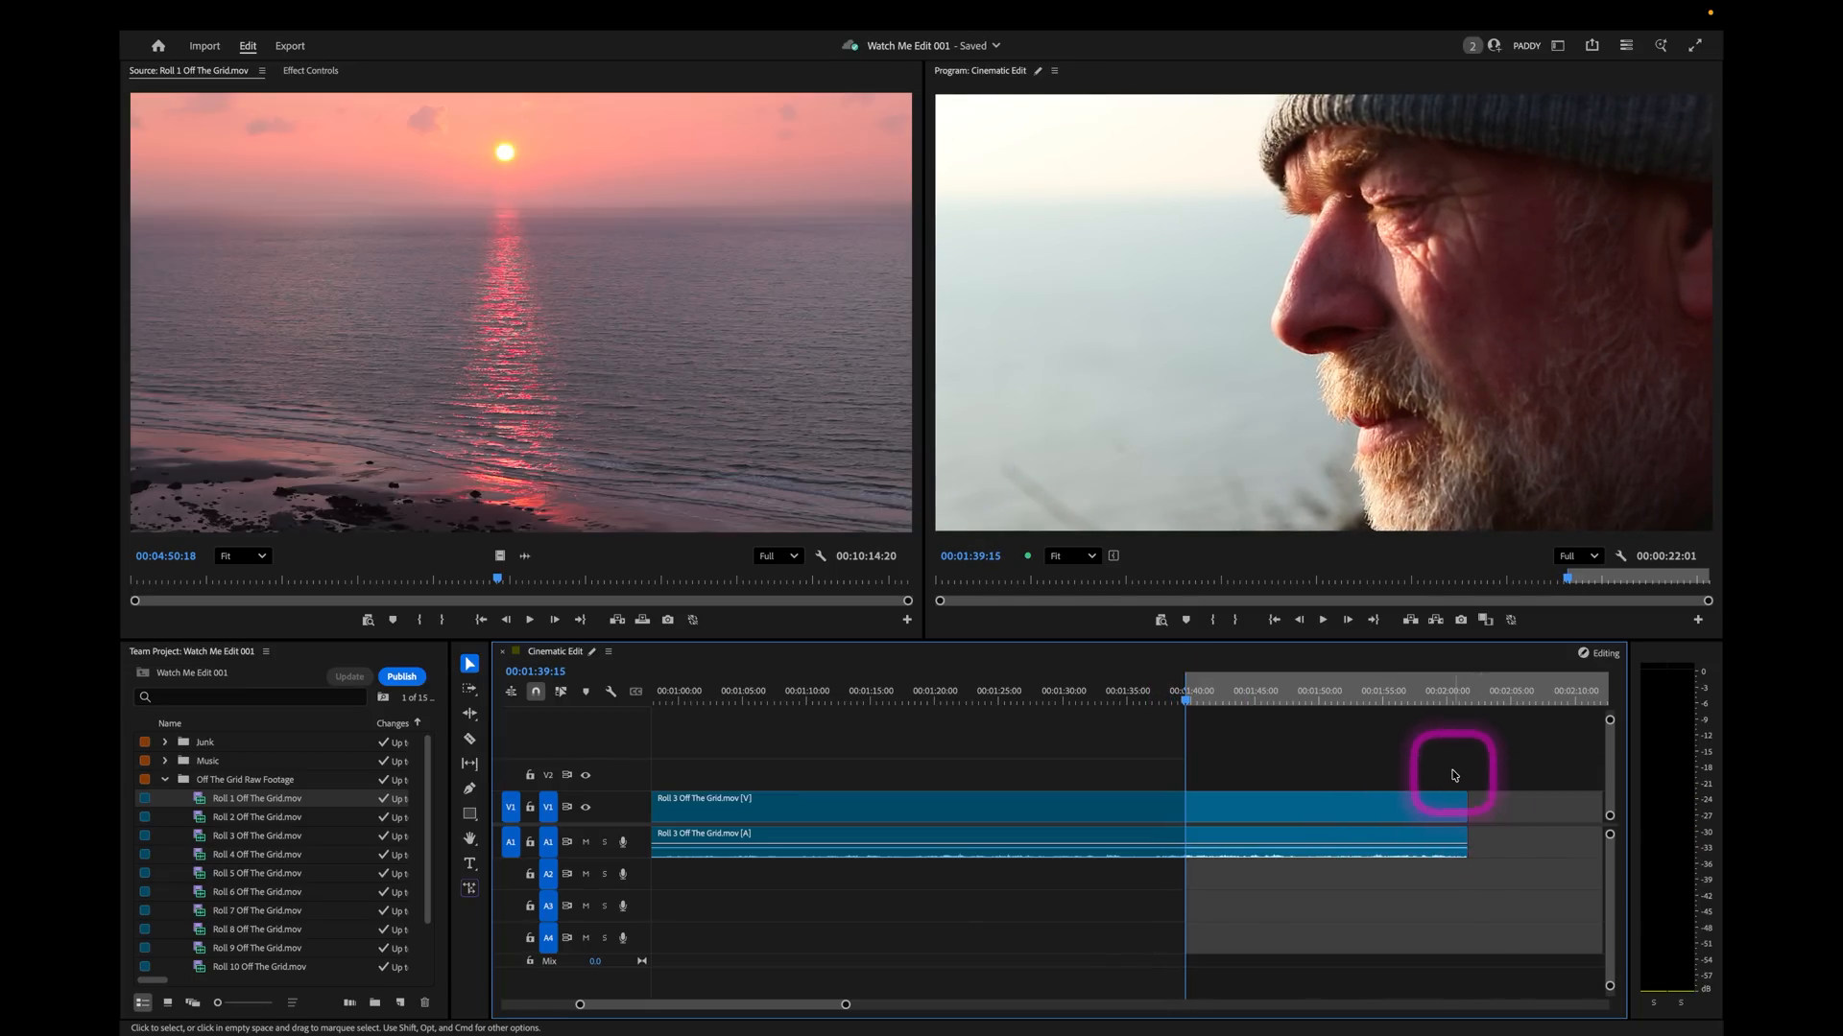
pyautogui.moveTo(1451, 758); pyautogui.dragTo(1501, 923)
pyautogui.moveTo(1473, 793); pyautogui.dragTo(1195, 827)
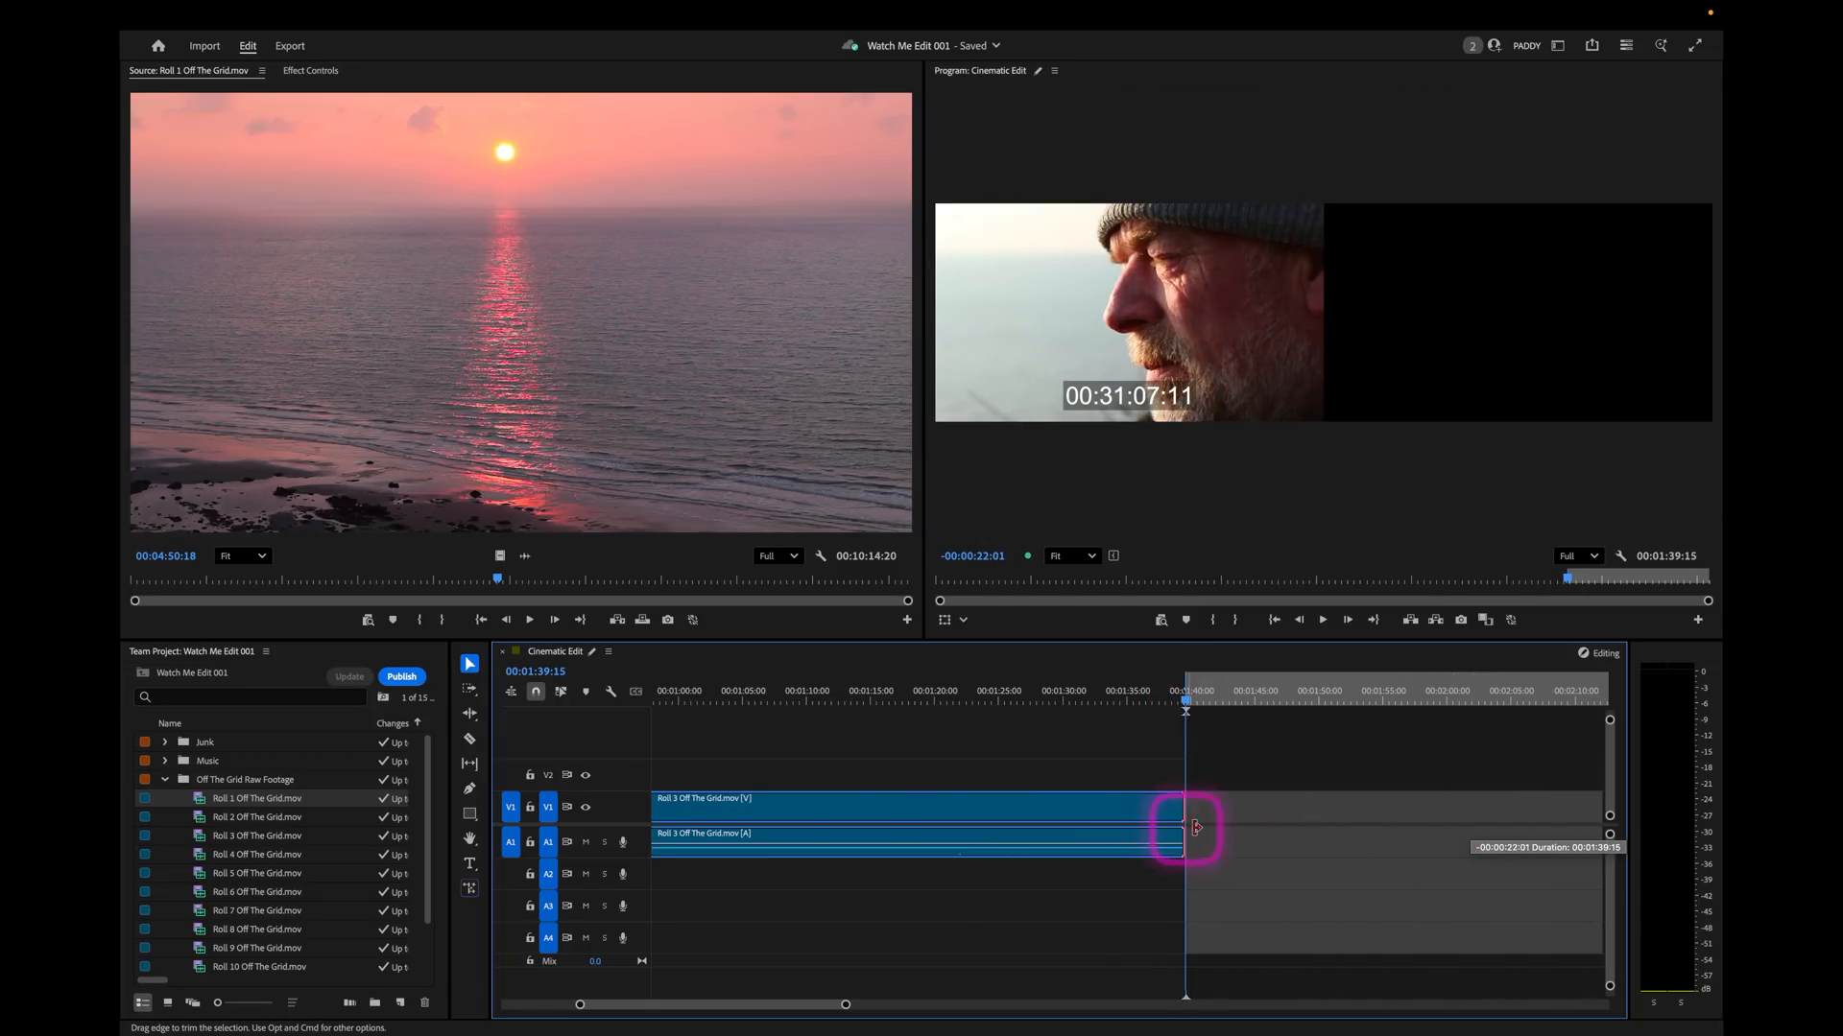
# Cut the Roll 3 clip at 00:01:33:06 and move the closing close-up piece about 11 seconds further along the timeline.
pyautogui.click(1111, 689)
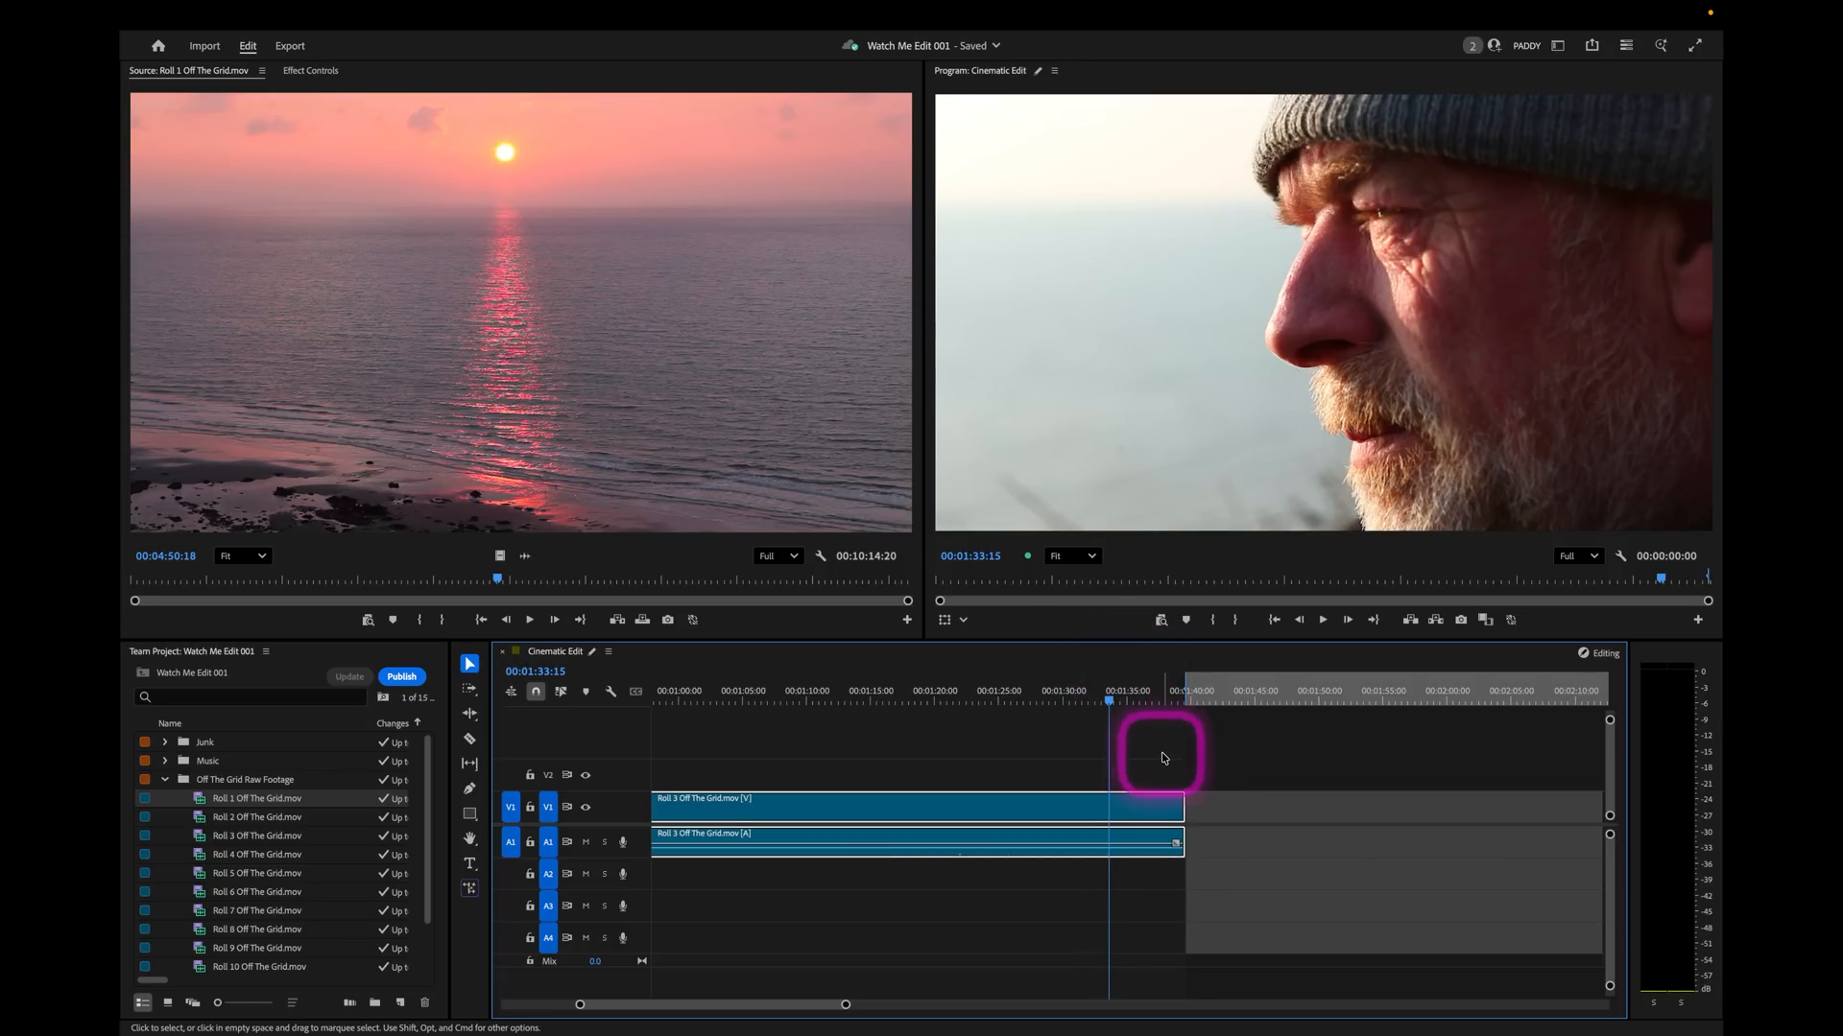
pyautogui.moveTo(1094, 698)
pyautogui.mouseDown()
pyautogui.moveTo(1052, 700)
pyautogui.moveTo(1080, 708)
pyautogui.mouseUp()
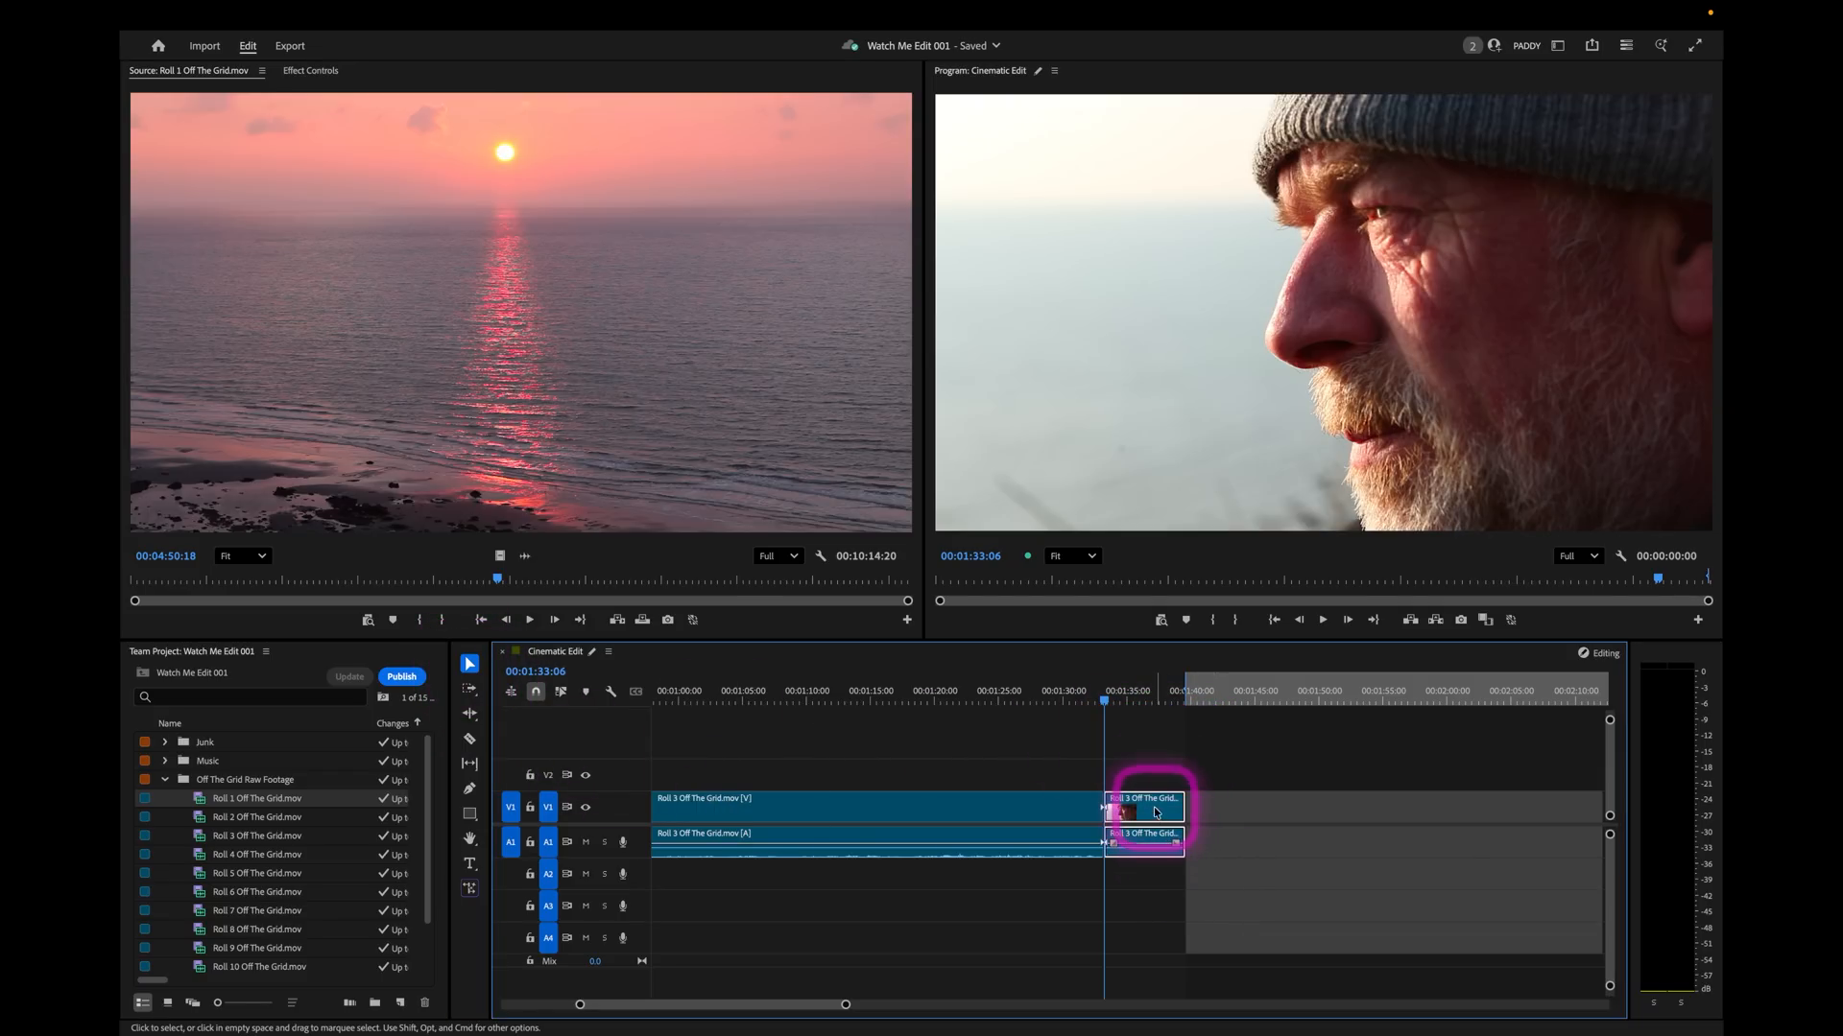
pyautogui.moveTo(1156, 813); pyautogui.dragTo(1287, 815)
# Mark the range of the separated close-up clip to measure its duration.
pyautogui.click(1288, 700)
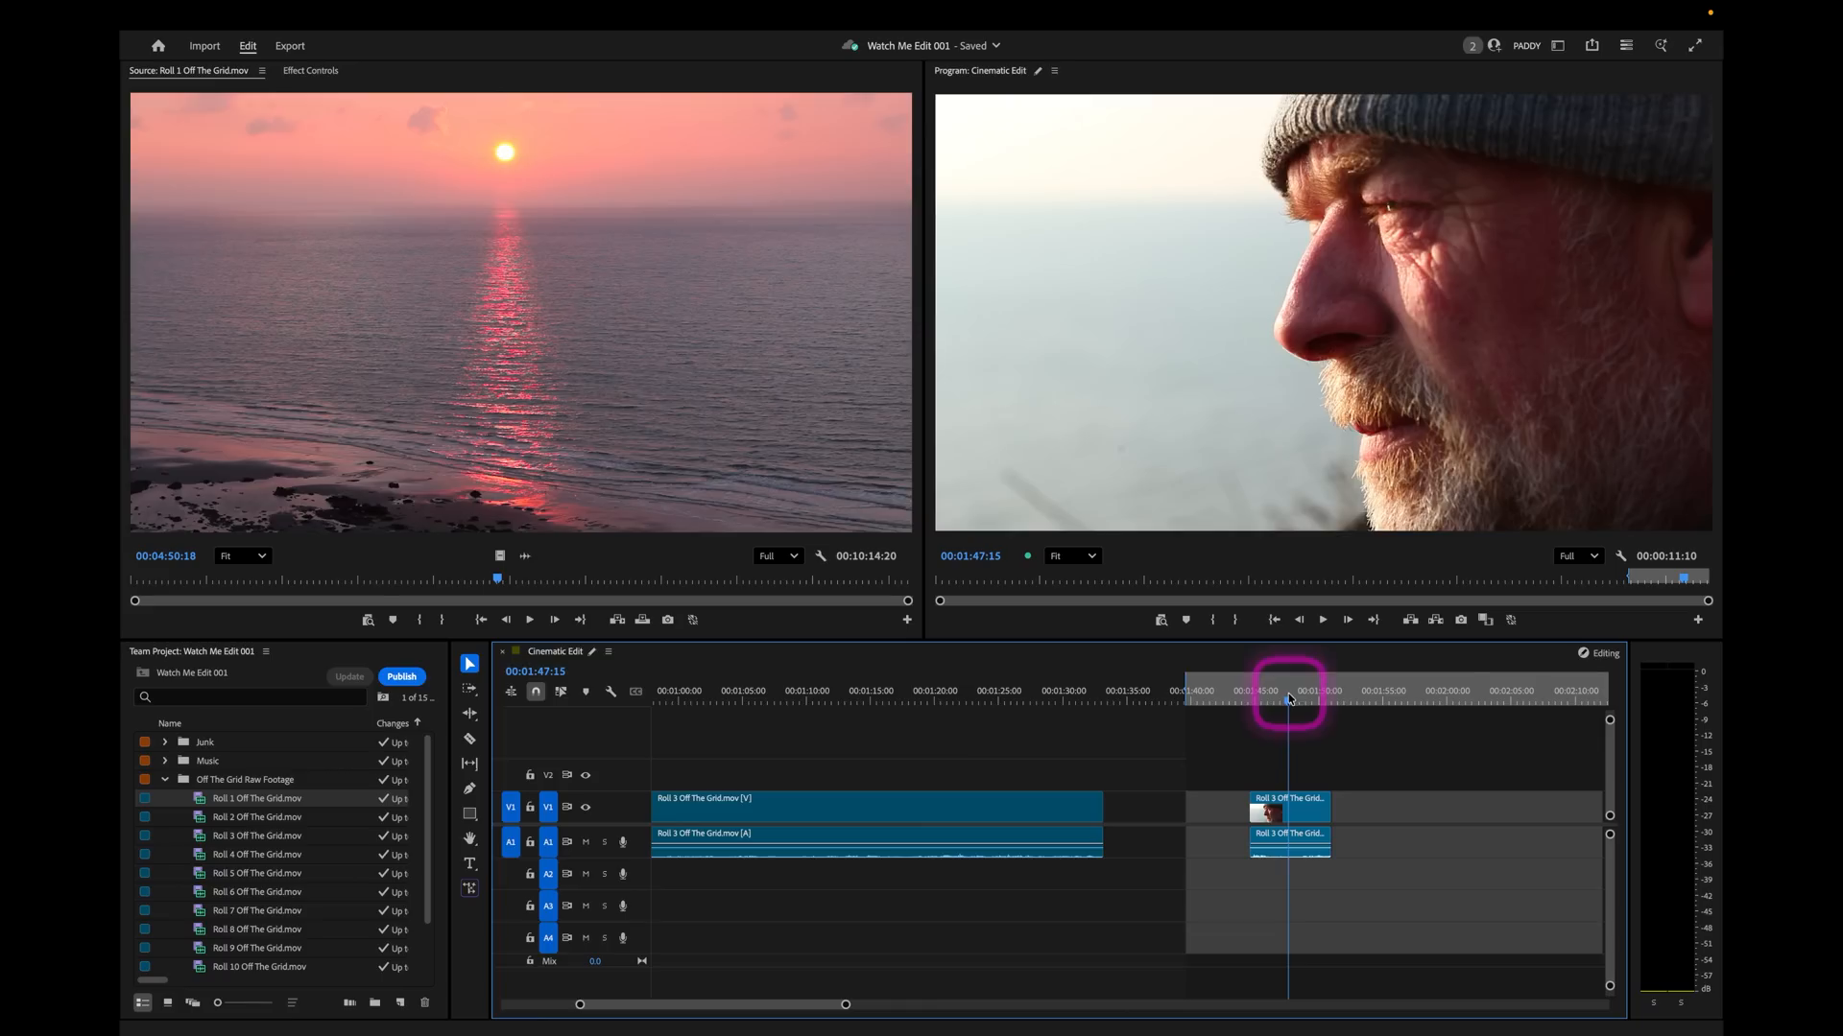
pyautogui.press('x')
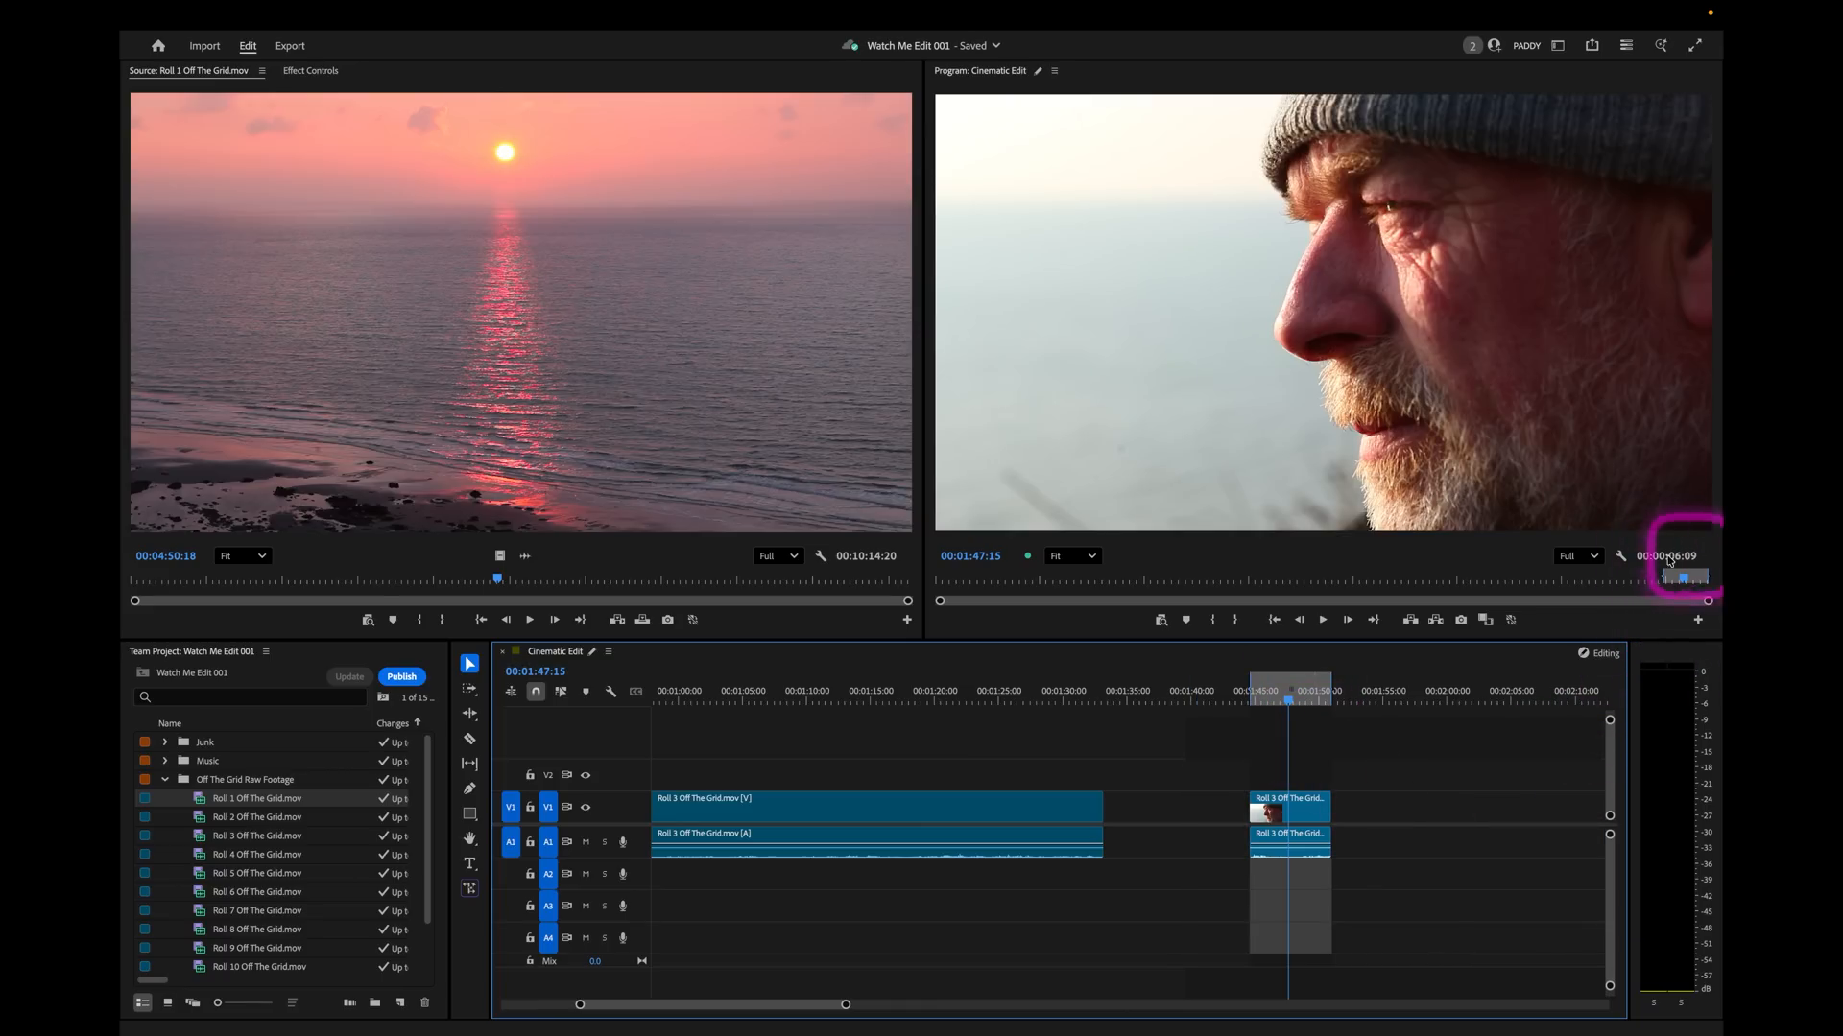
pyautogui.click(1155, 695)
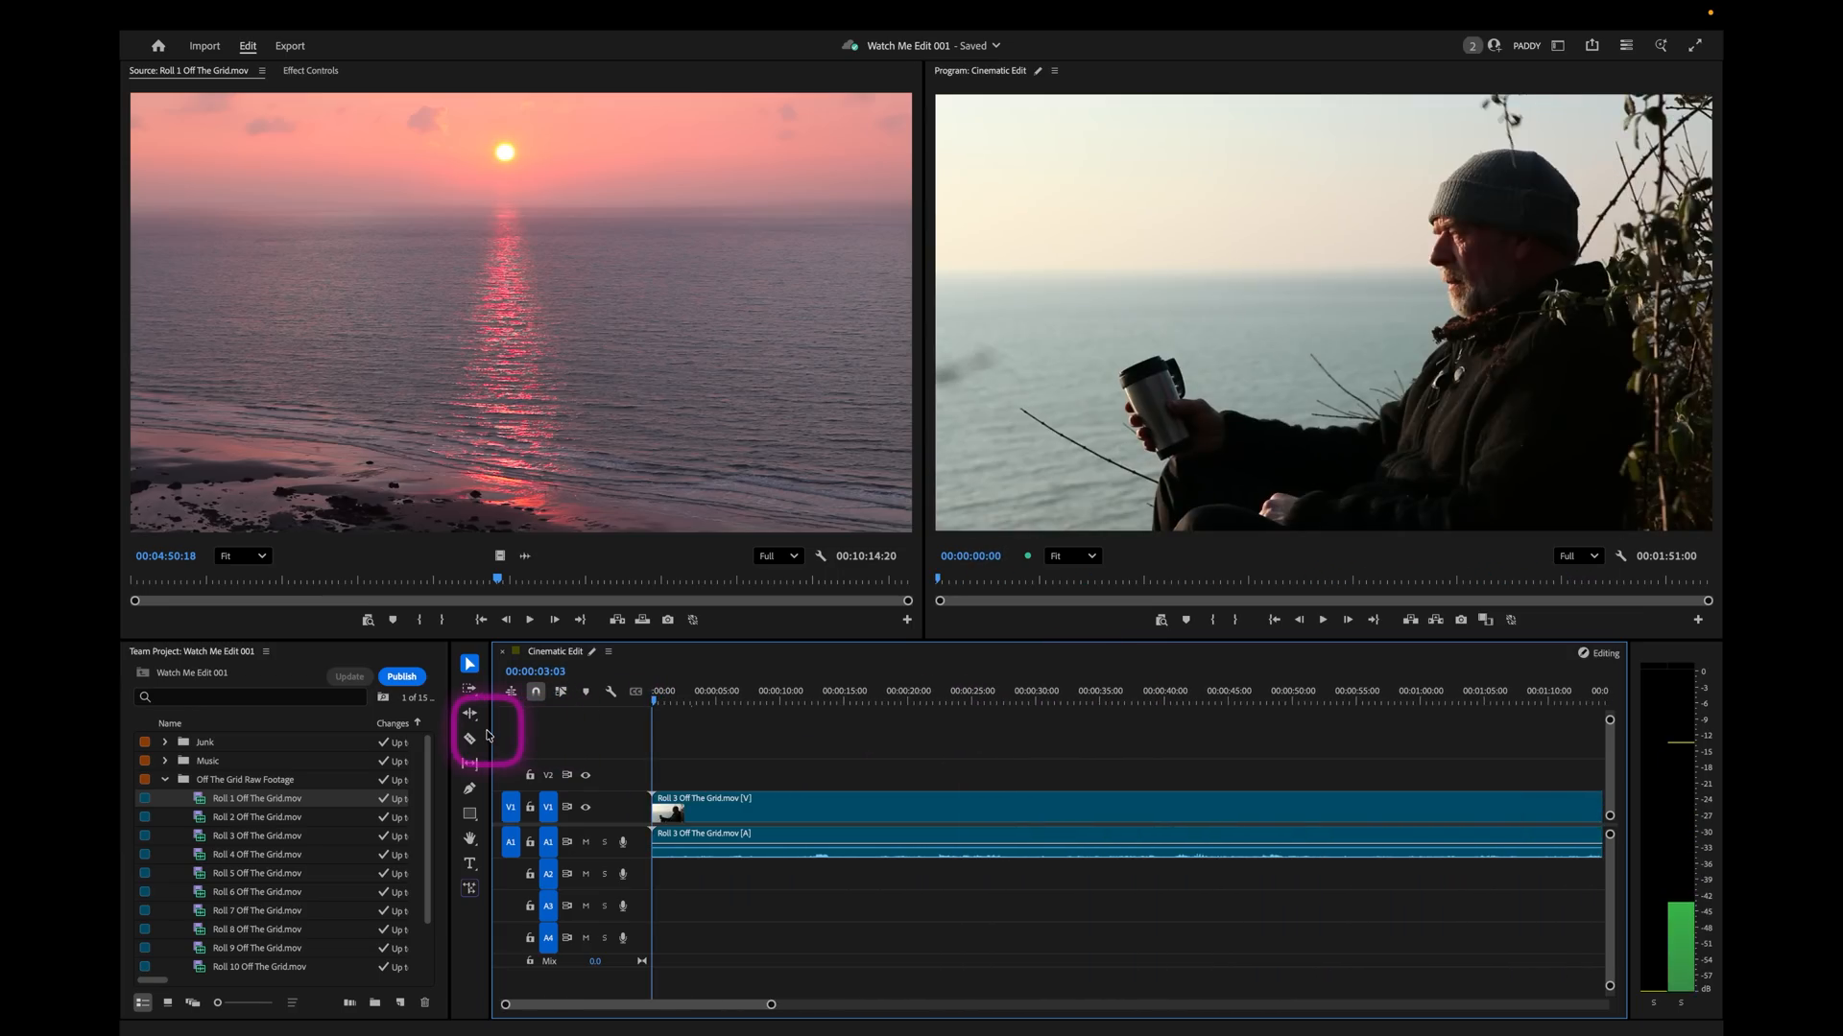
# Locate the start of the wide seated shot at 00:00:17:15 and ripple trim everything before it from the long Roll 3 clip.
pyautogui.moveTo(487, 731); pyautogui.dragTo(726, 741)
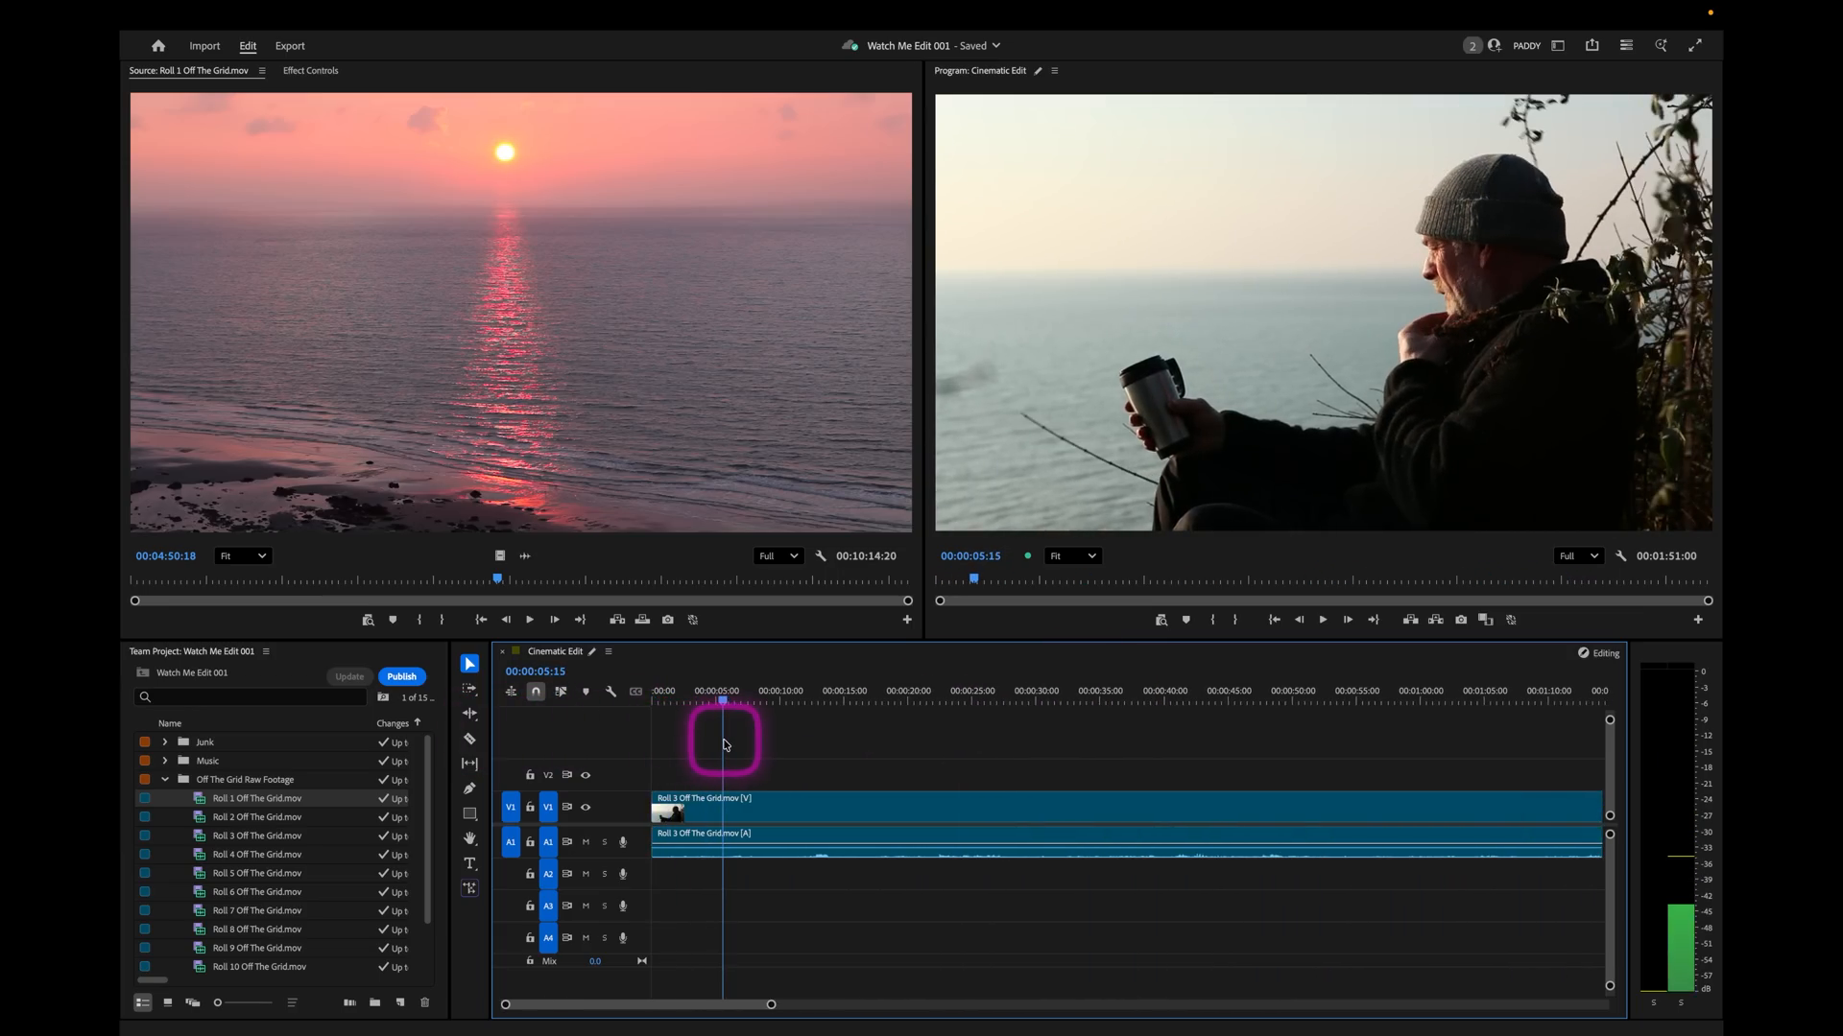
pyautogui.moveTo(725, 743); pyautogui.dragTo(926, 734)
pyautogui.moveTo(1055, 721); pyautogui.dragTo(879, 727)
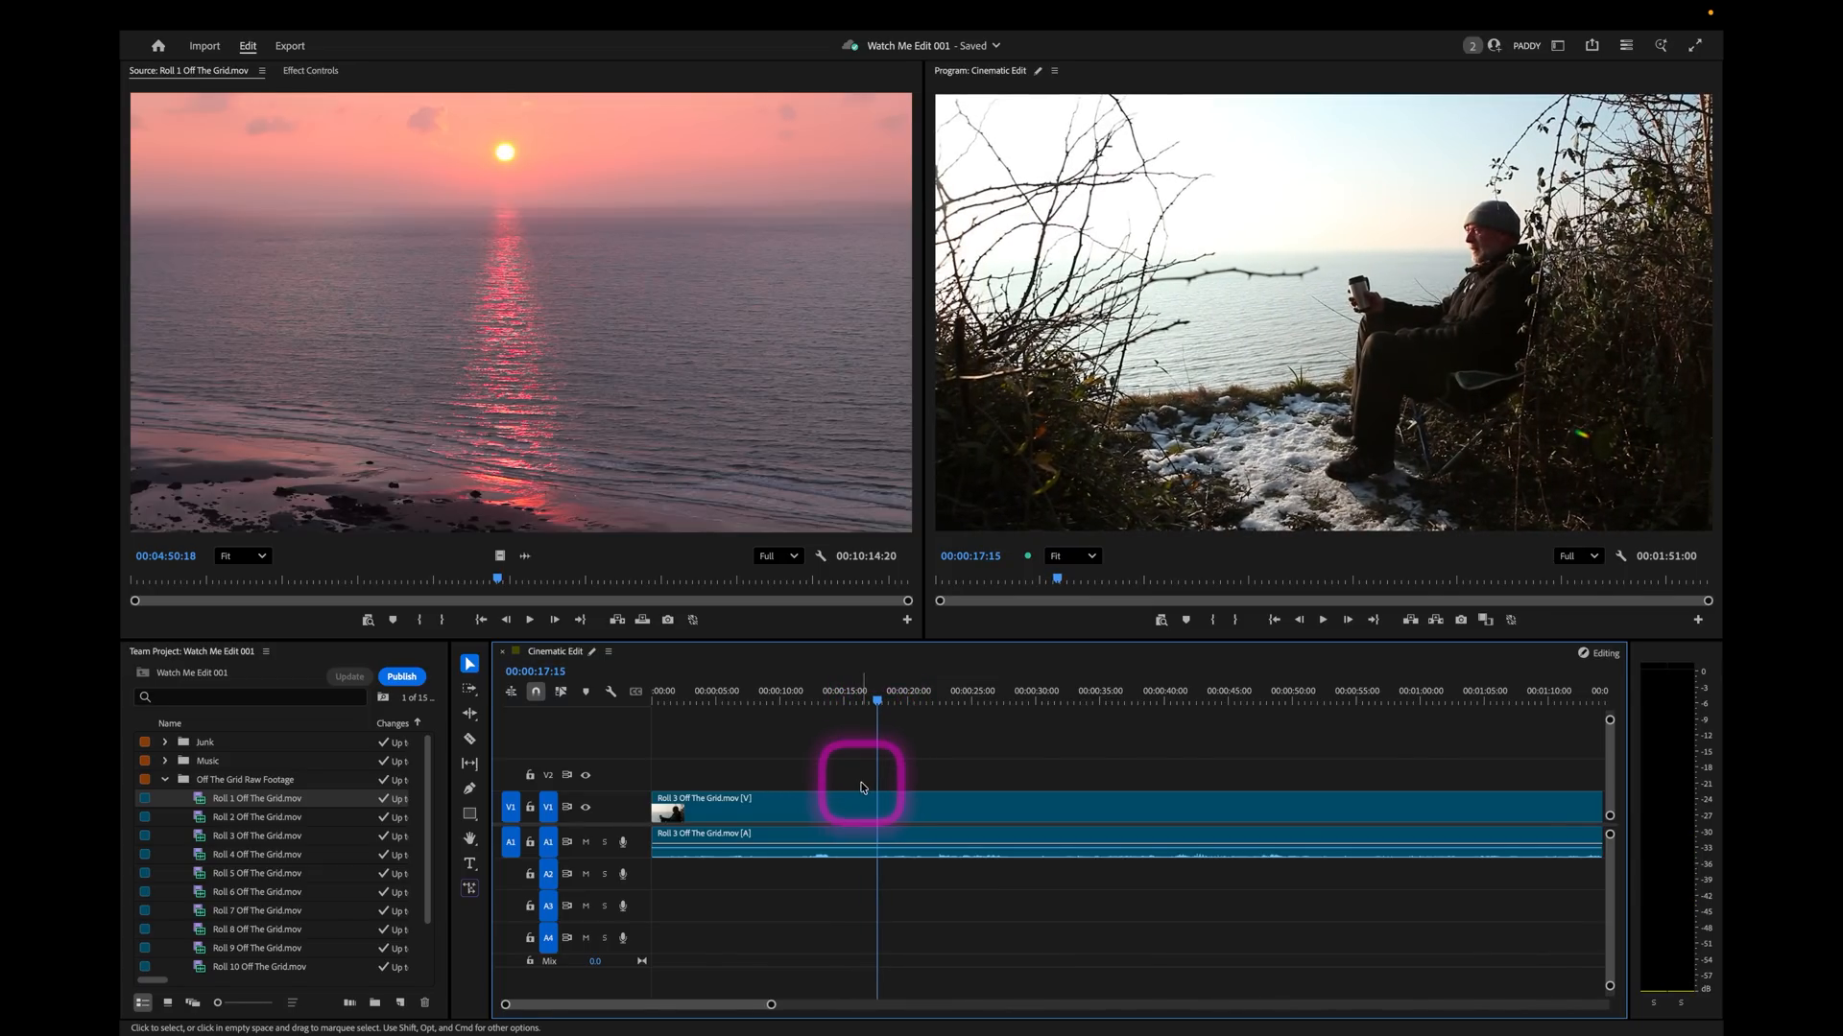
pyautogui.press('q')
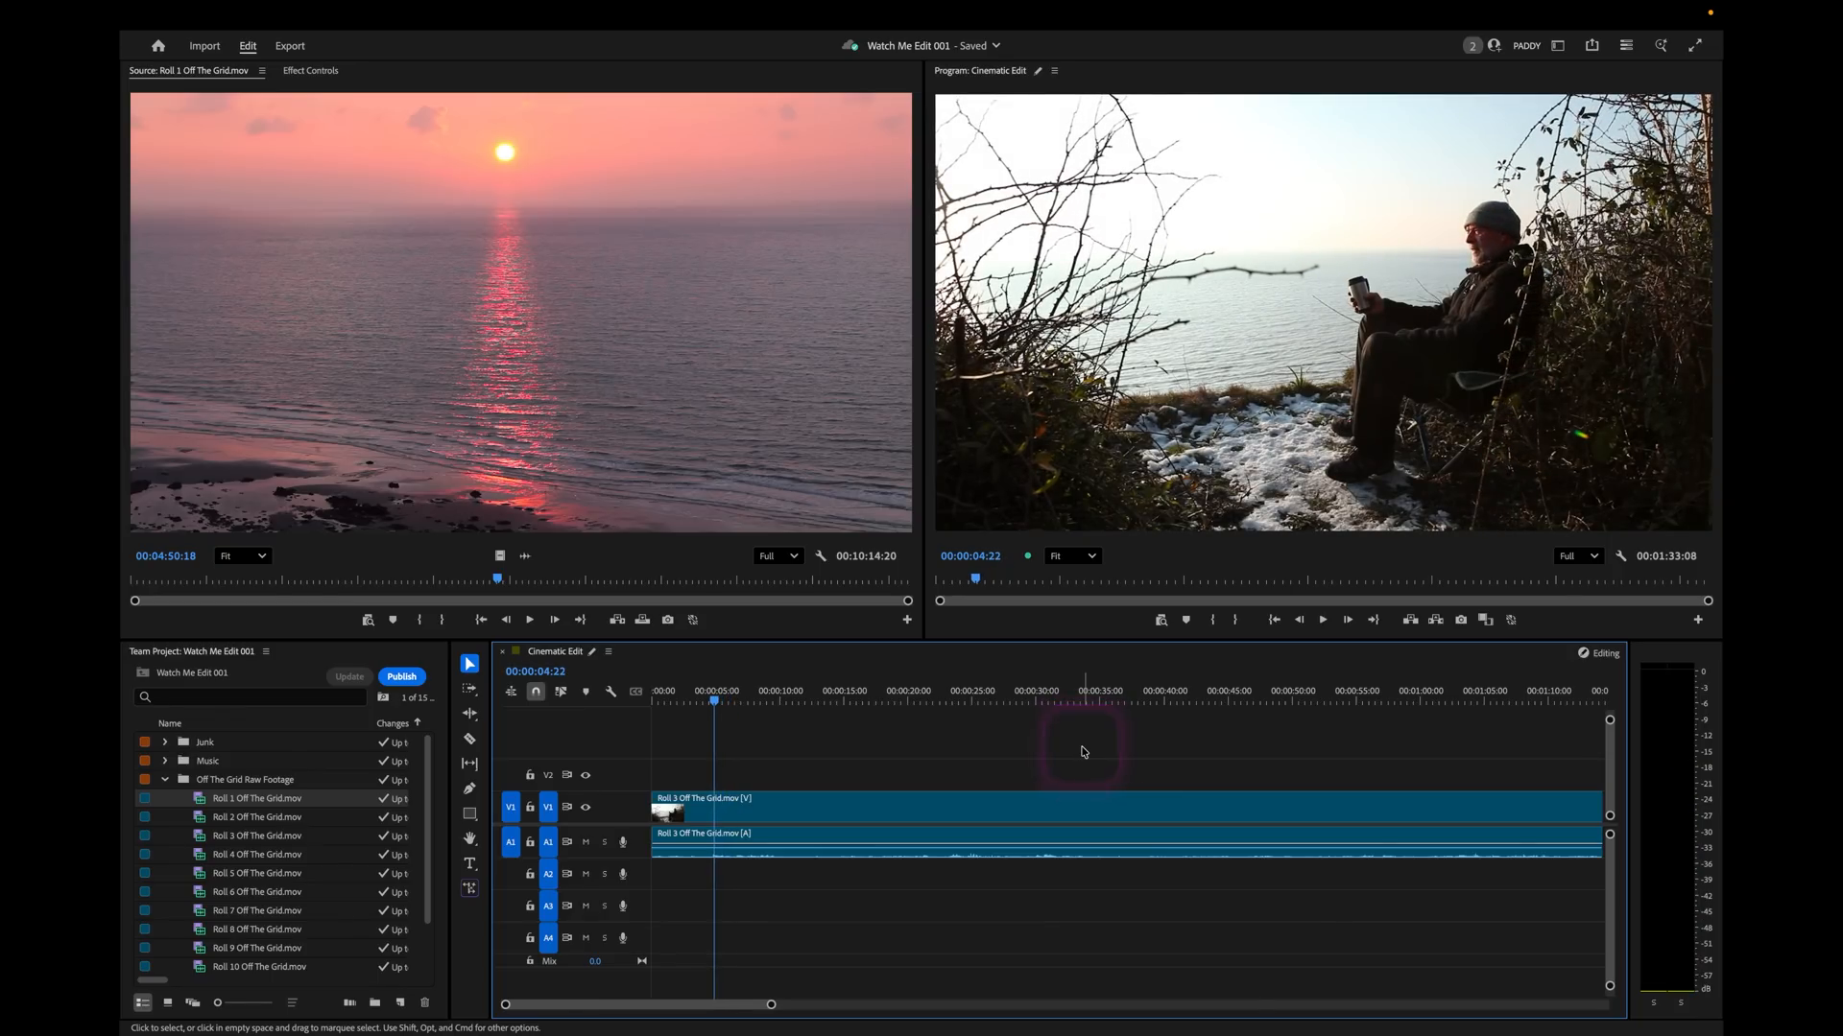
# Mark the opening of the sequence up to 00:00:04:22 to measure the wide shot's length.
pyautogui.click(715, 696)
pyautogui.press('o')
pyautogui.moveTo(715, 709); pyautogui.dragTo(579, 715)
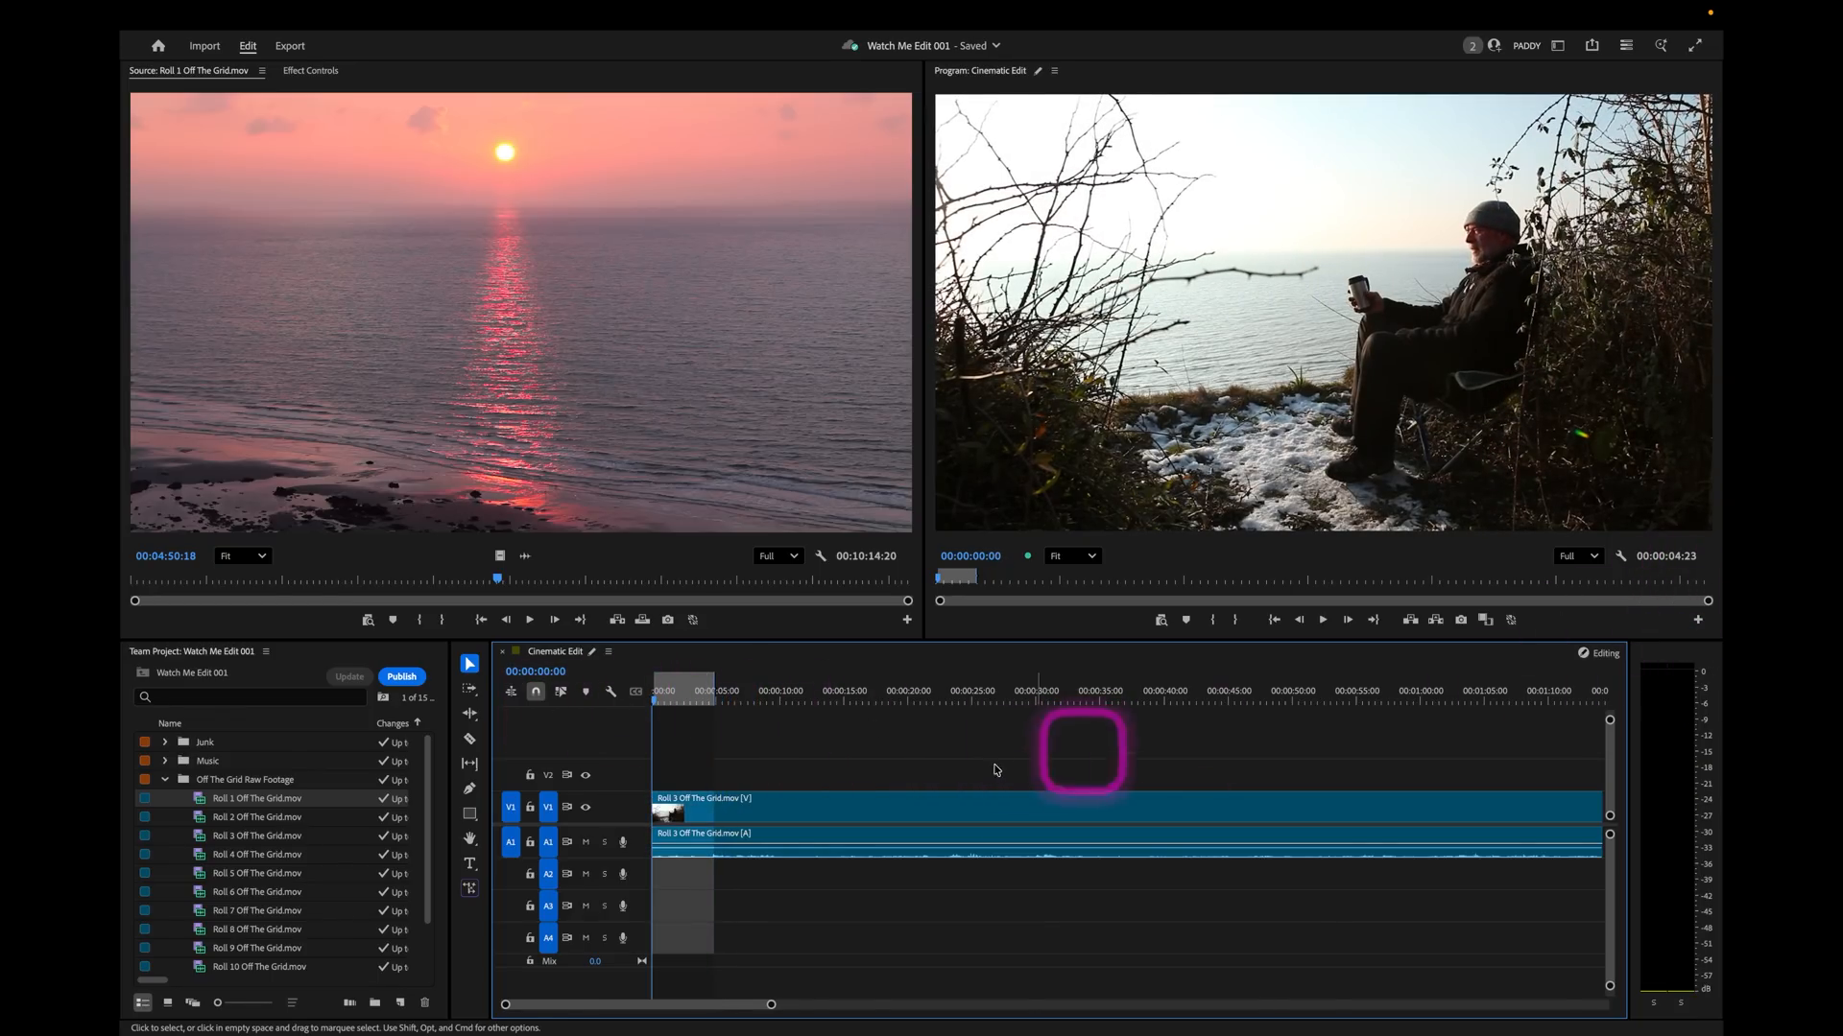
# Extract the long Roll 3 clip's unwanted range from 00:00:05:05 to its end at 00:01:15:14, closing the gap.
pyautogui.click(704, 695)
pyautogui.press('space')
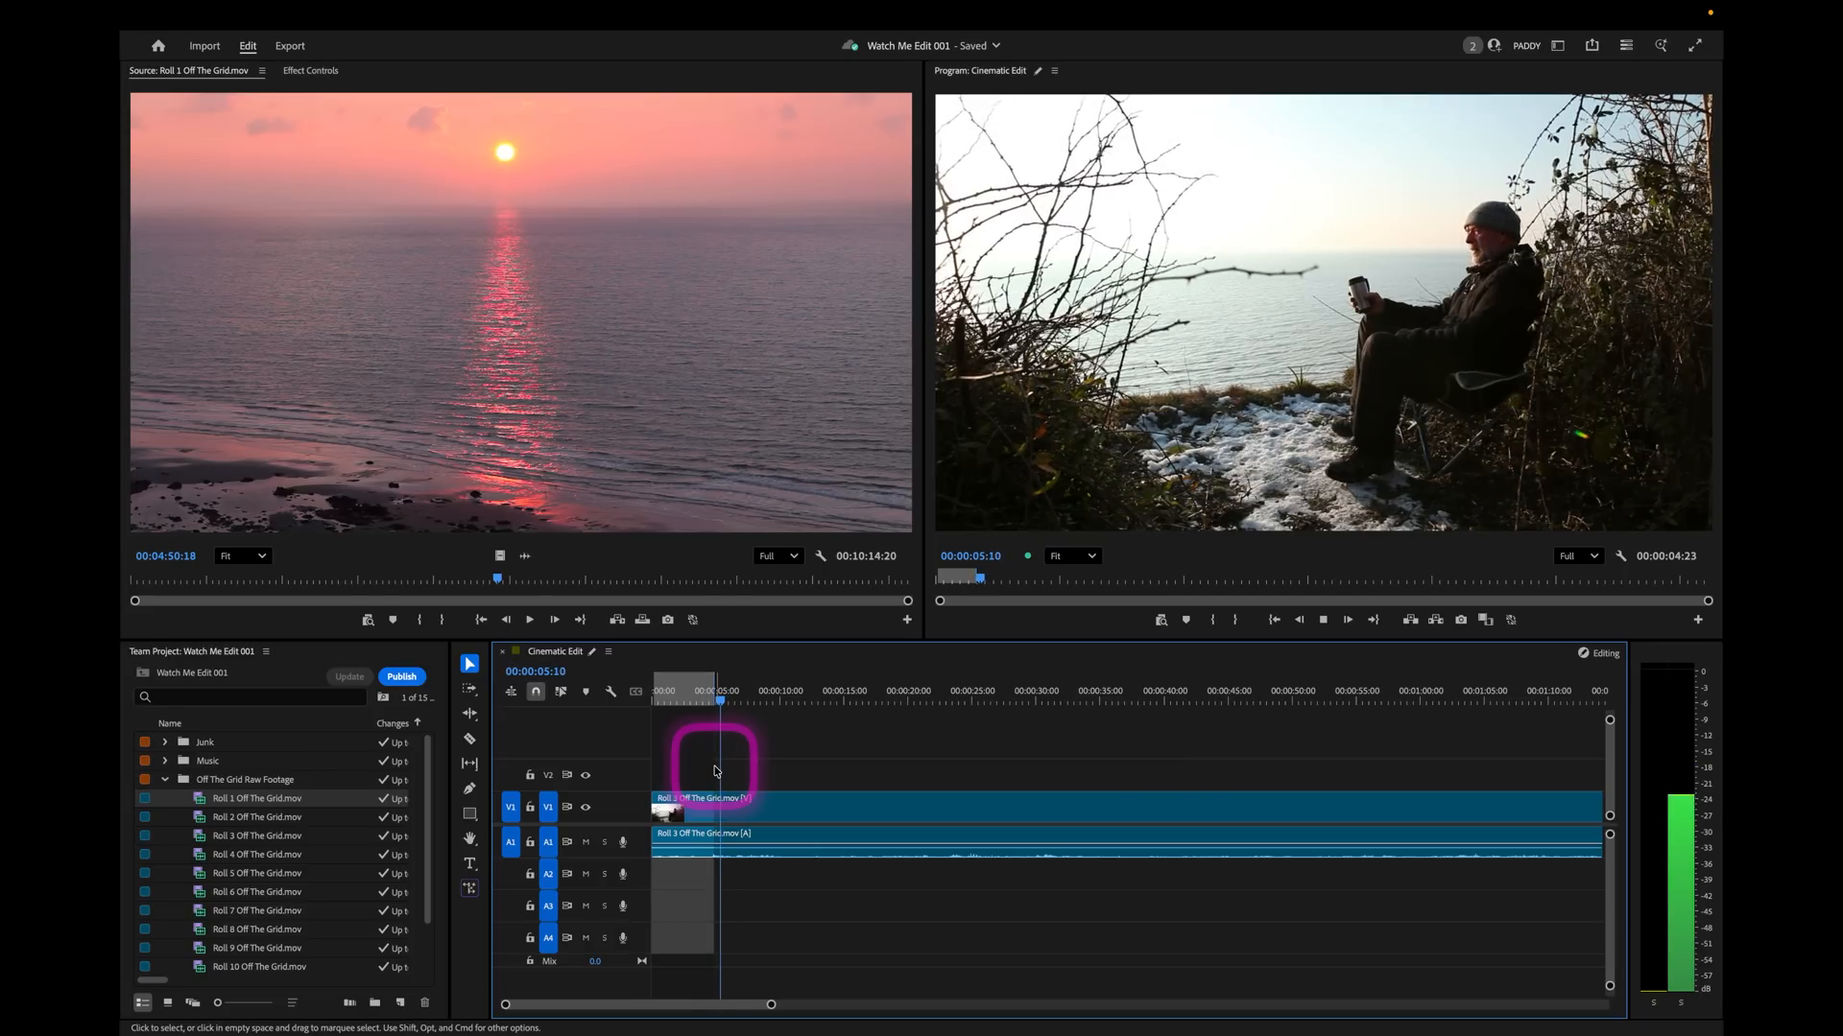
pyautogui.press('space')
pyautogui.press('i')
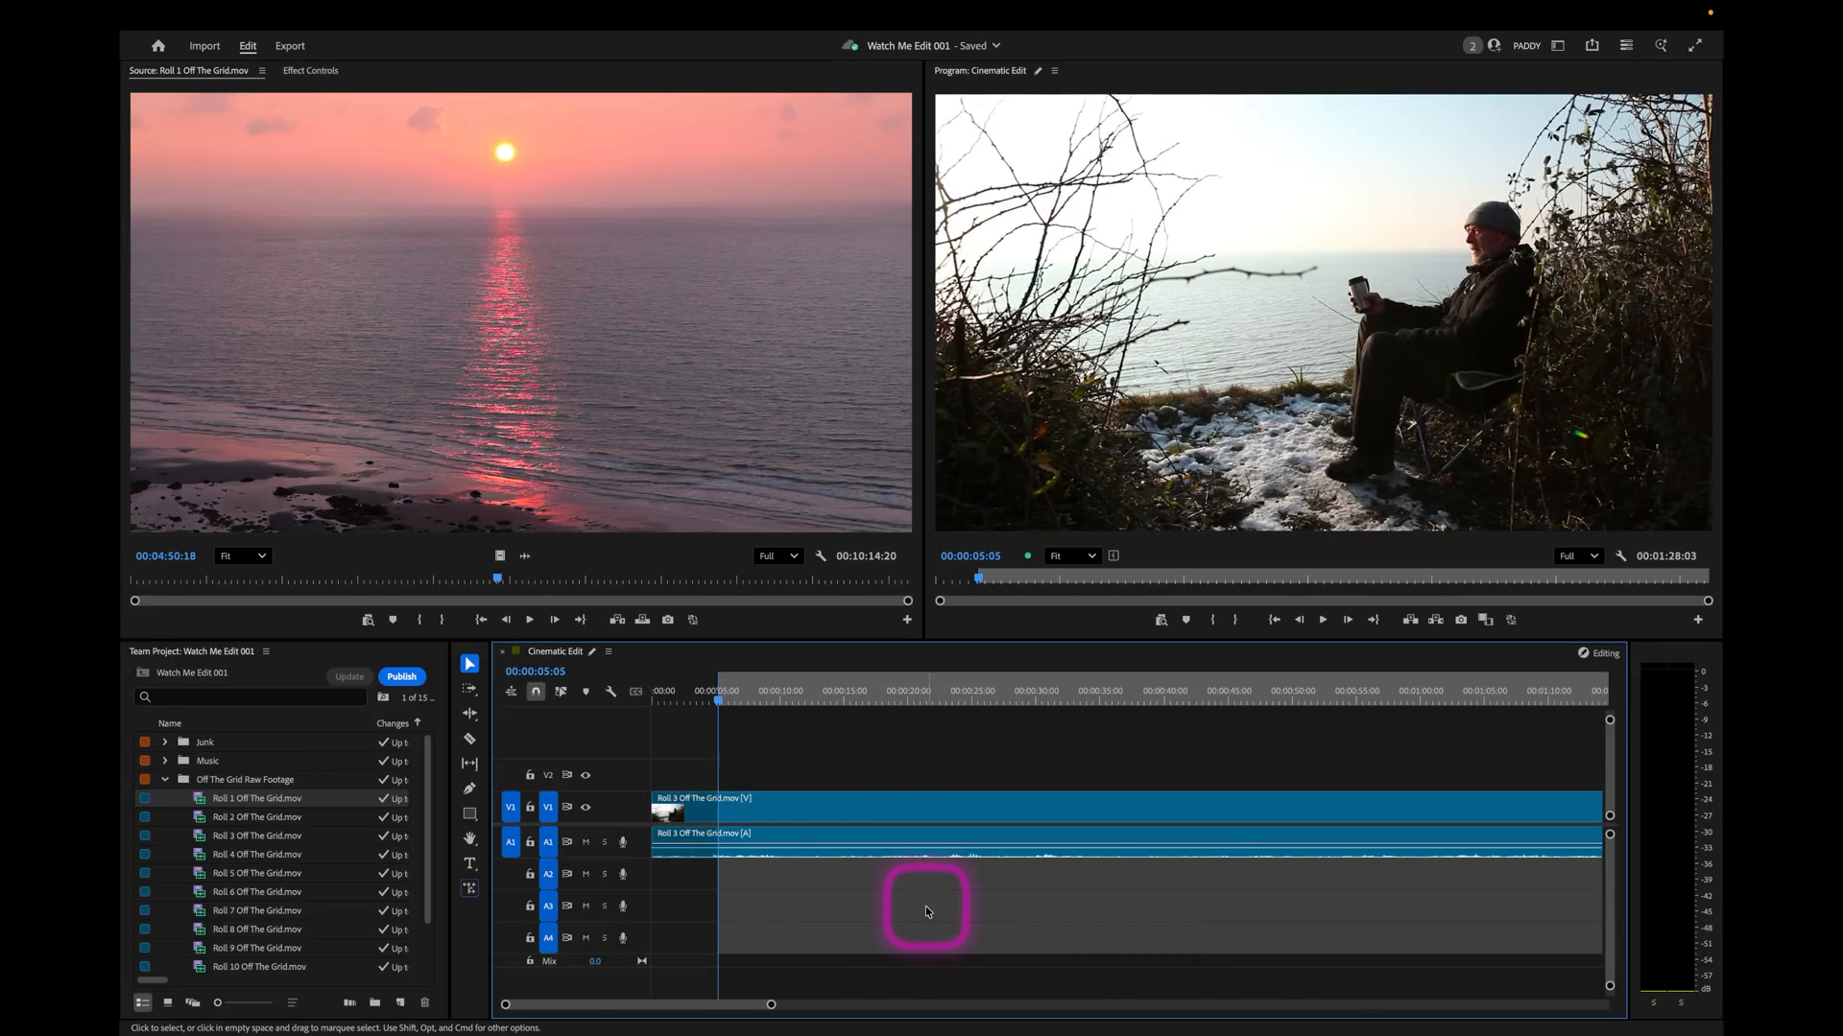
pyautogui.press('-')
pyautogui.press('-')
pyautogui.click(891, 697)
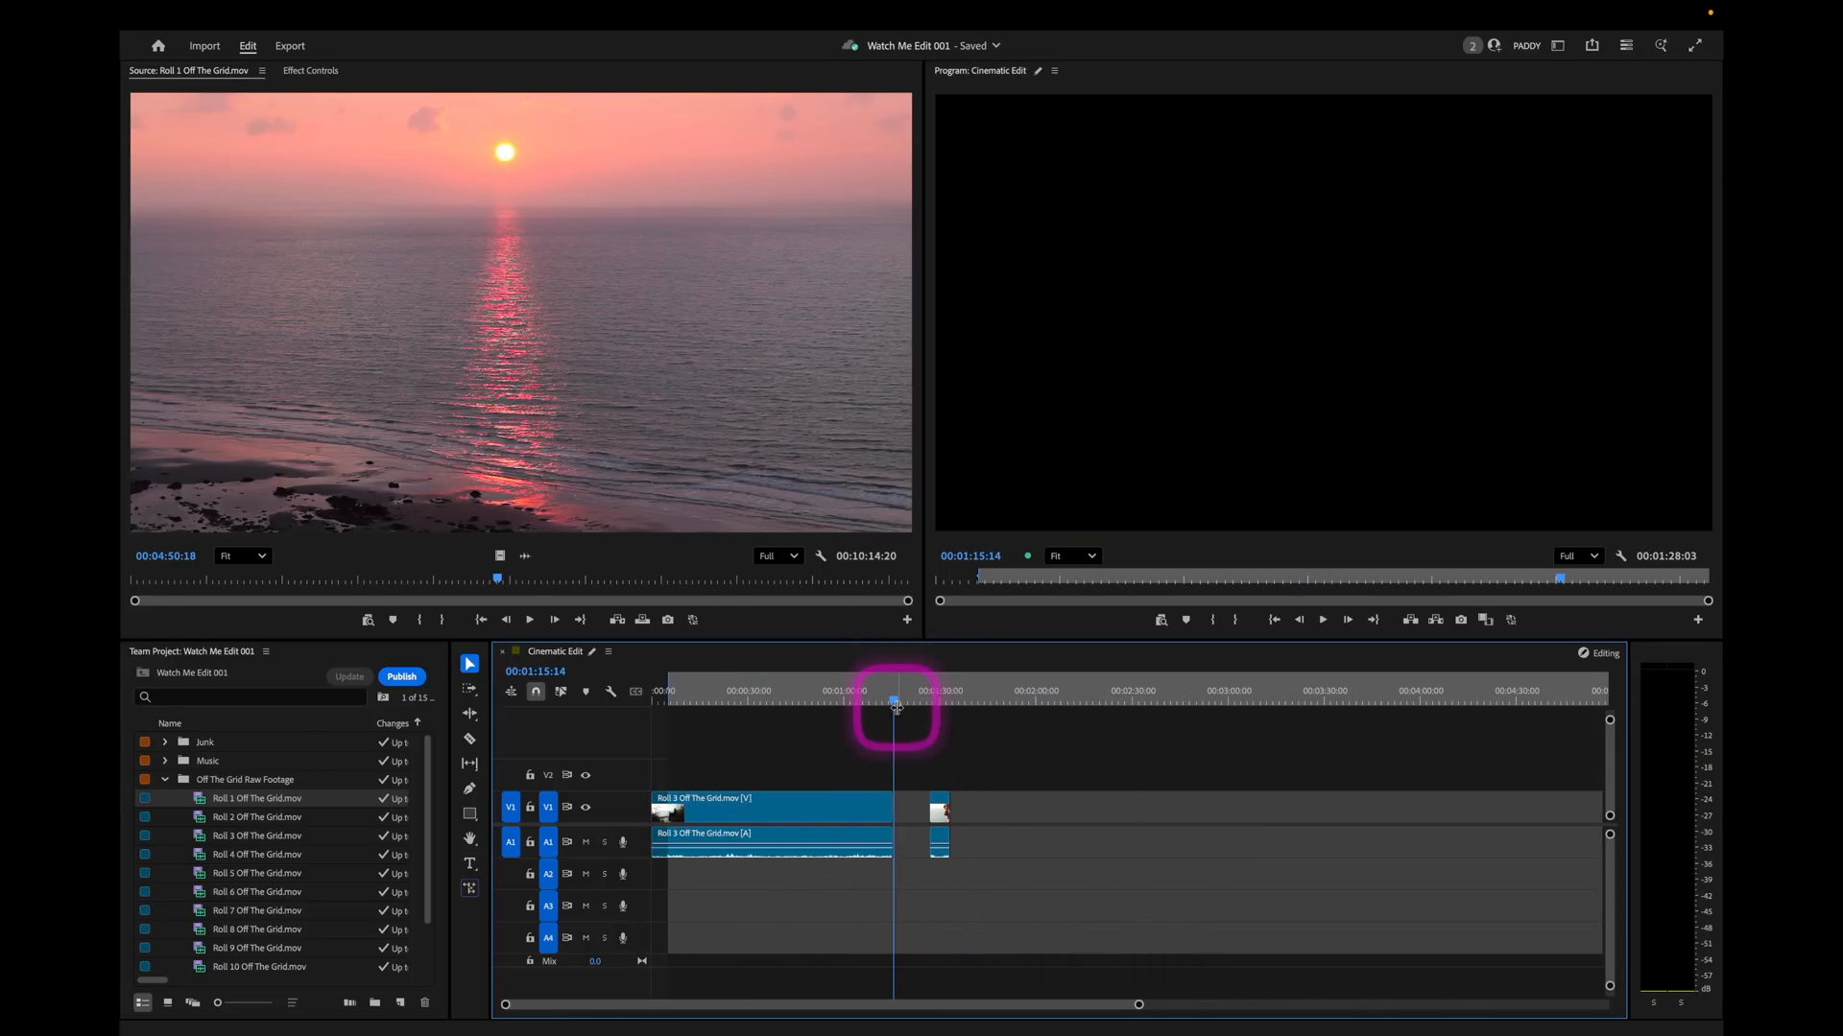
pyautogui.press('o')
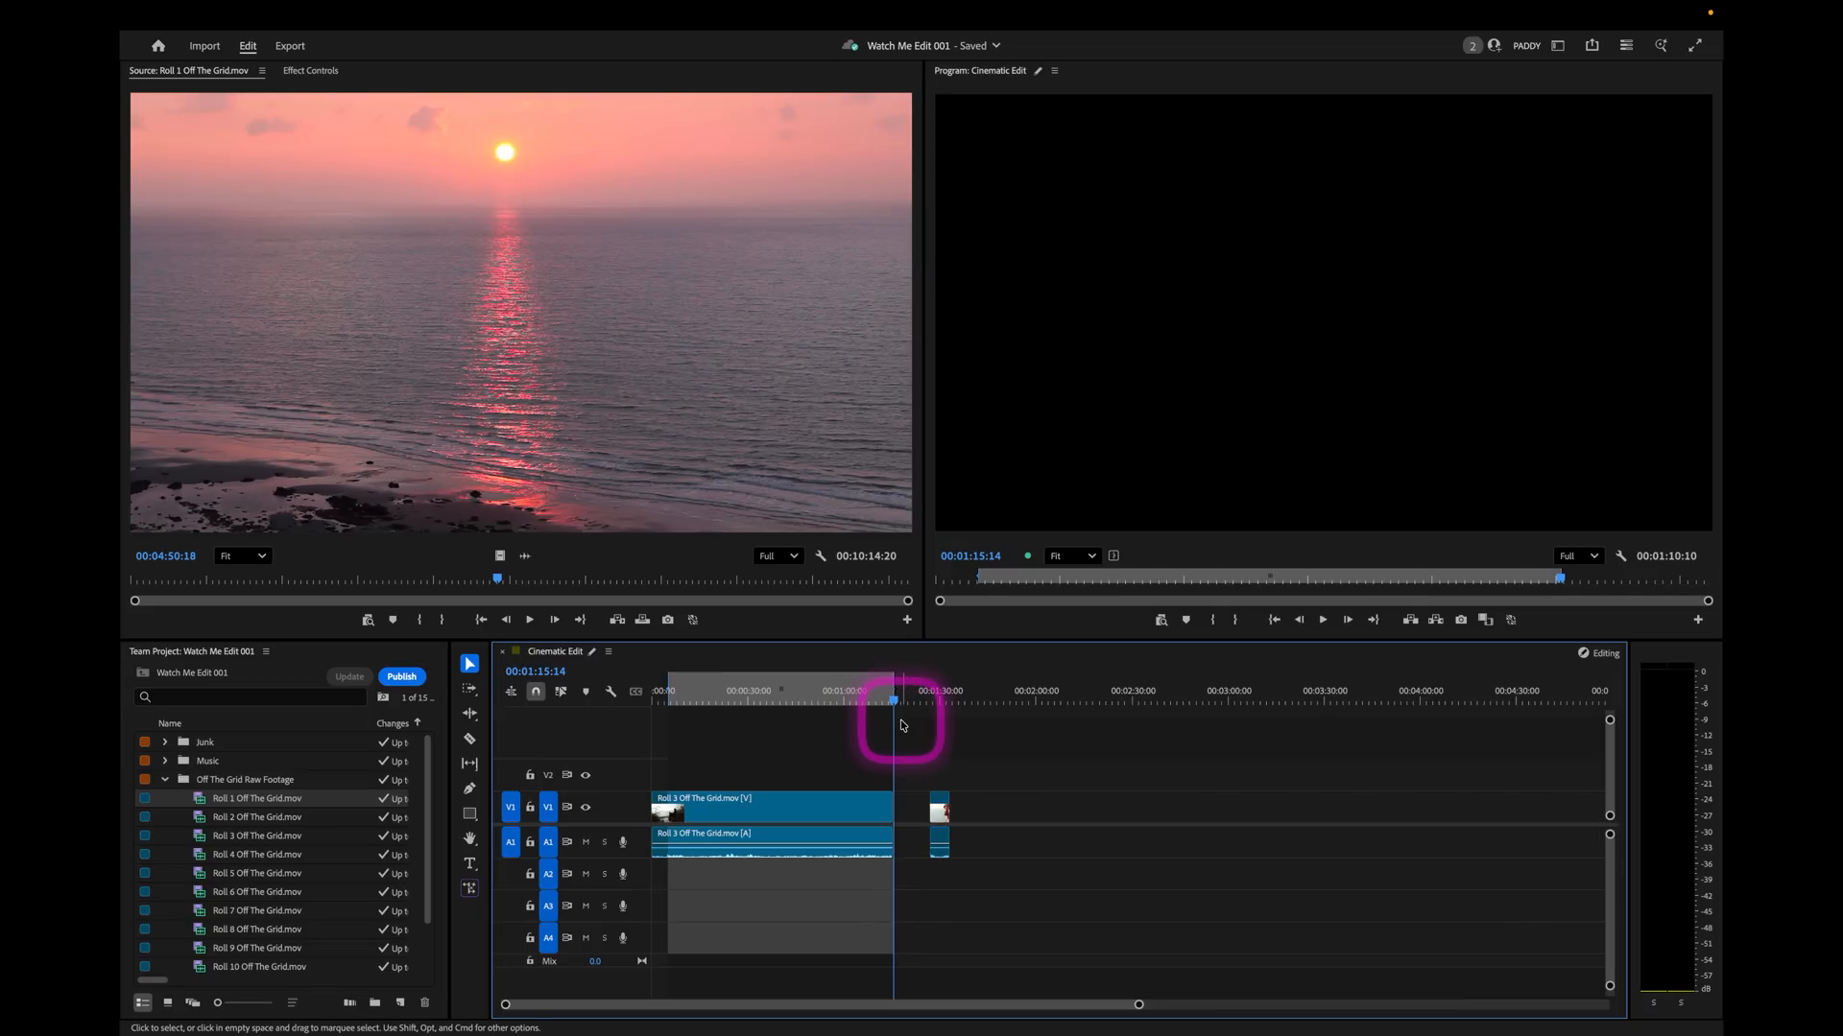
pyautogui.press("'")
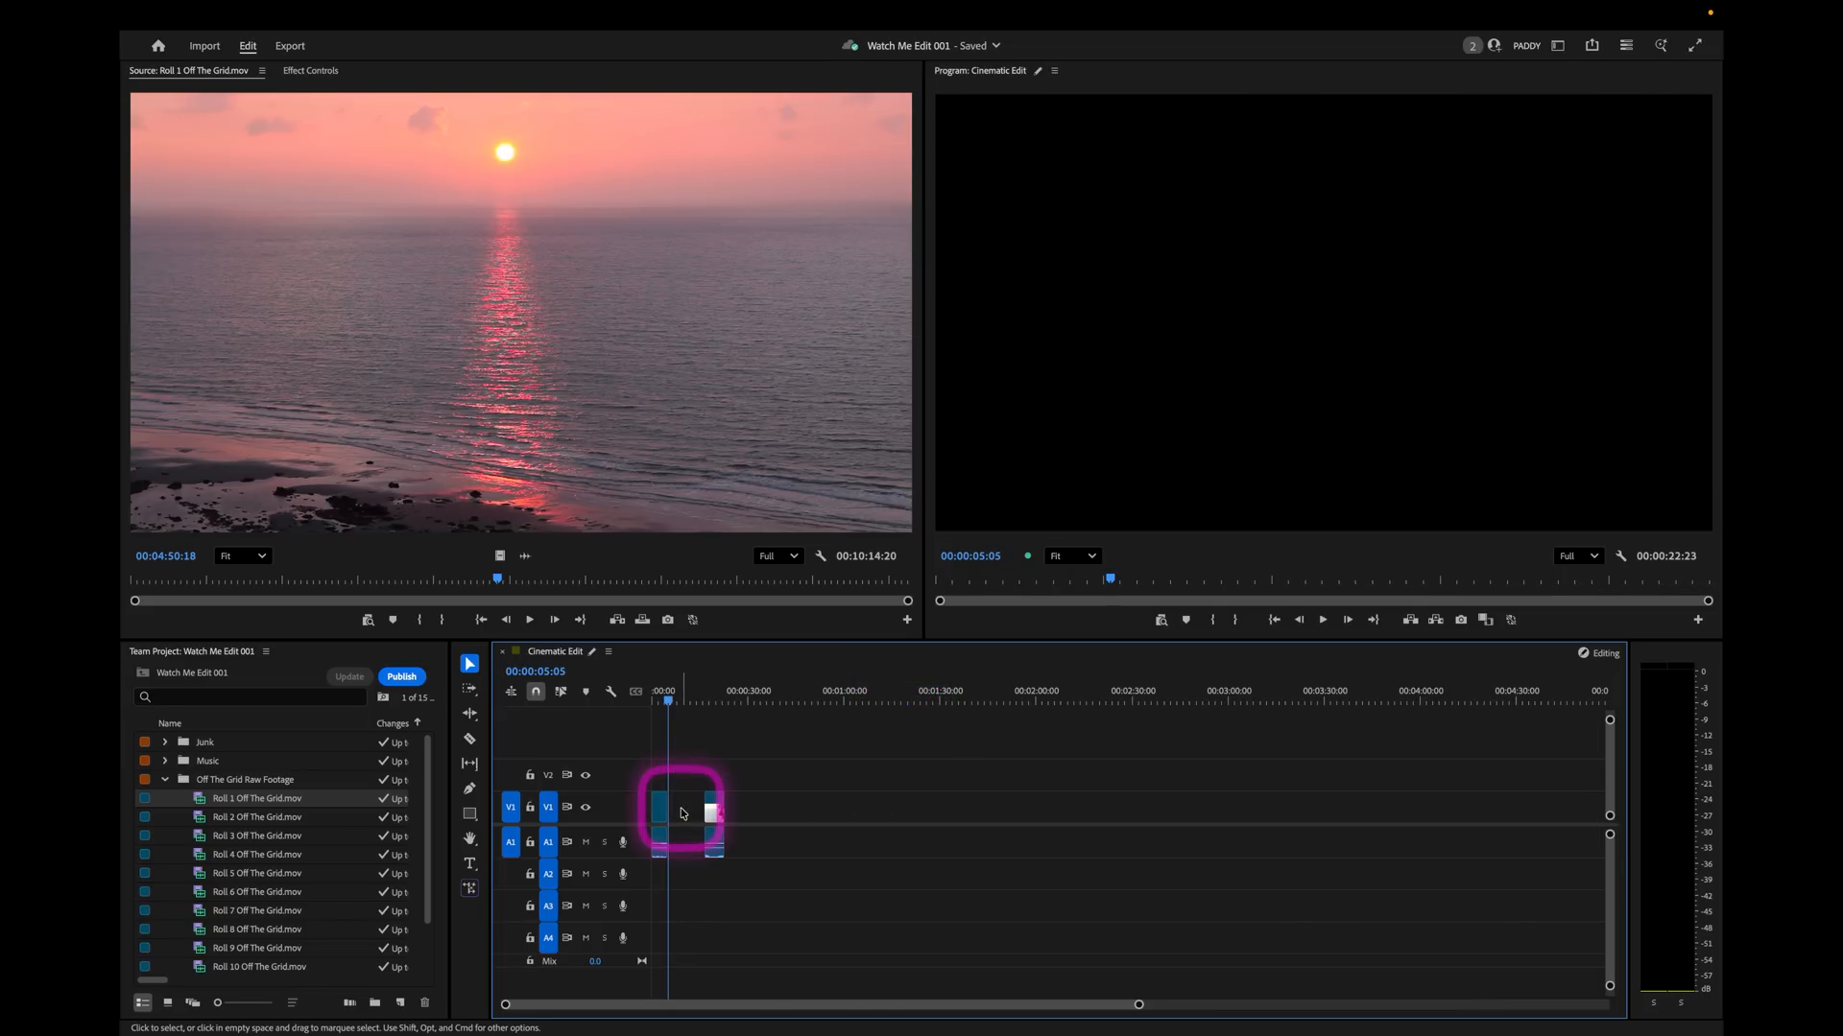
# Move the opening wide shot behind the close-up so it starts at about 00:00:30, and place the playhead at the close-up's end, 00:00:22:23.
pyautogui.moveTo(668, 700); pyautogui.dragTo(714, 708)
pyautogui.click(660, 796)
pyautogui.moveTo(660, 807); pyautogui.dragTo(754, 811)
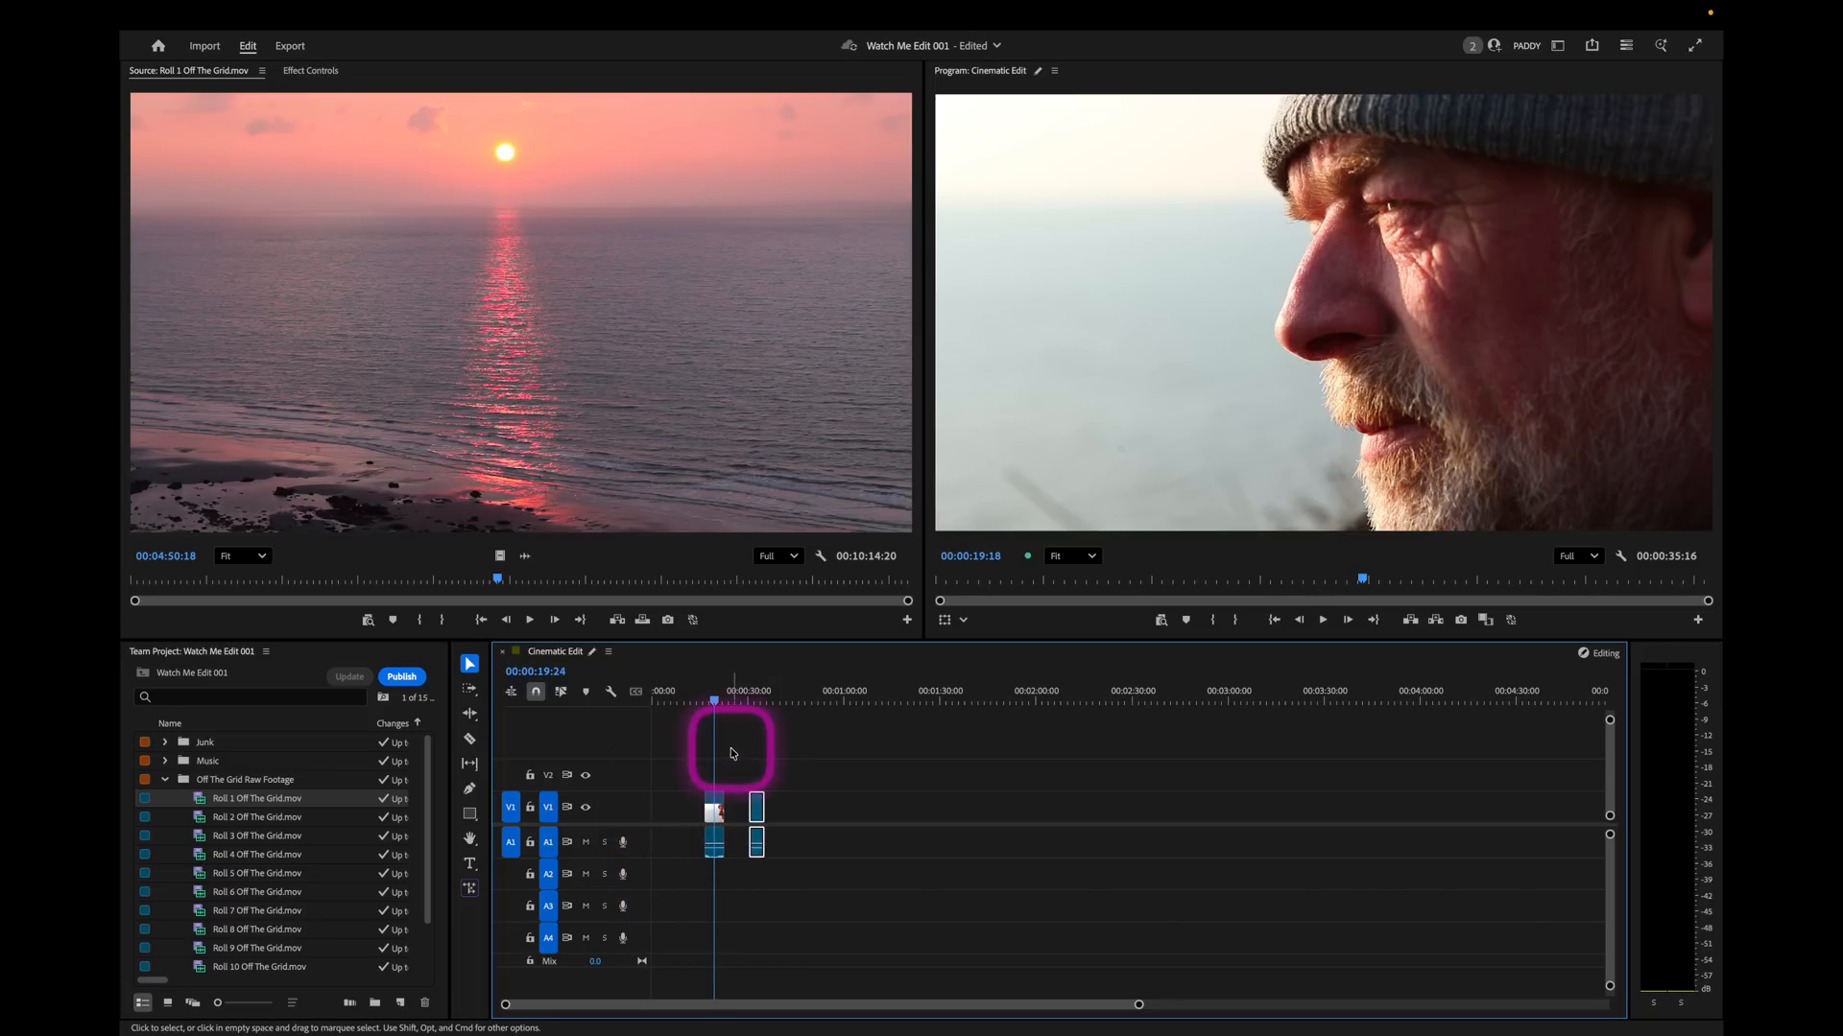
pyautogui.moveTo(741, 702); pyautogui.dragTo(726, 700)
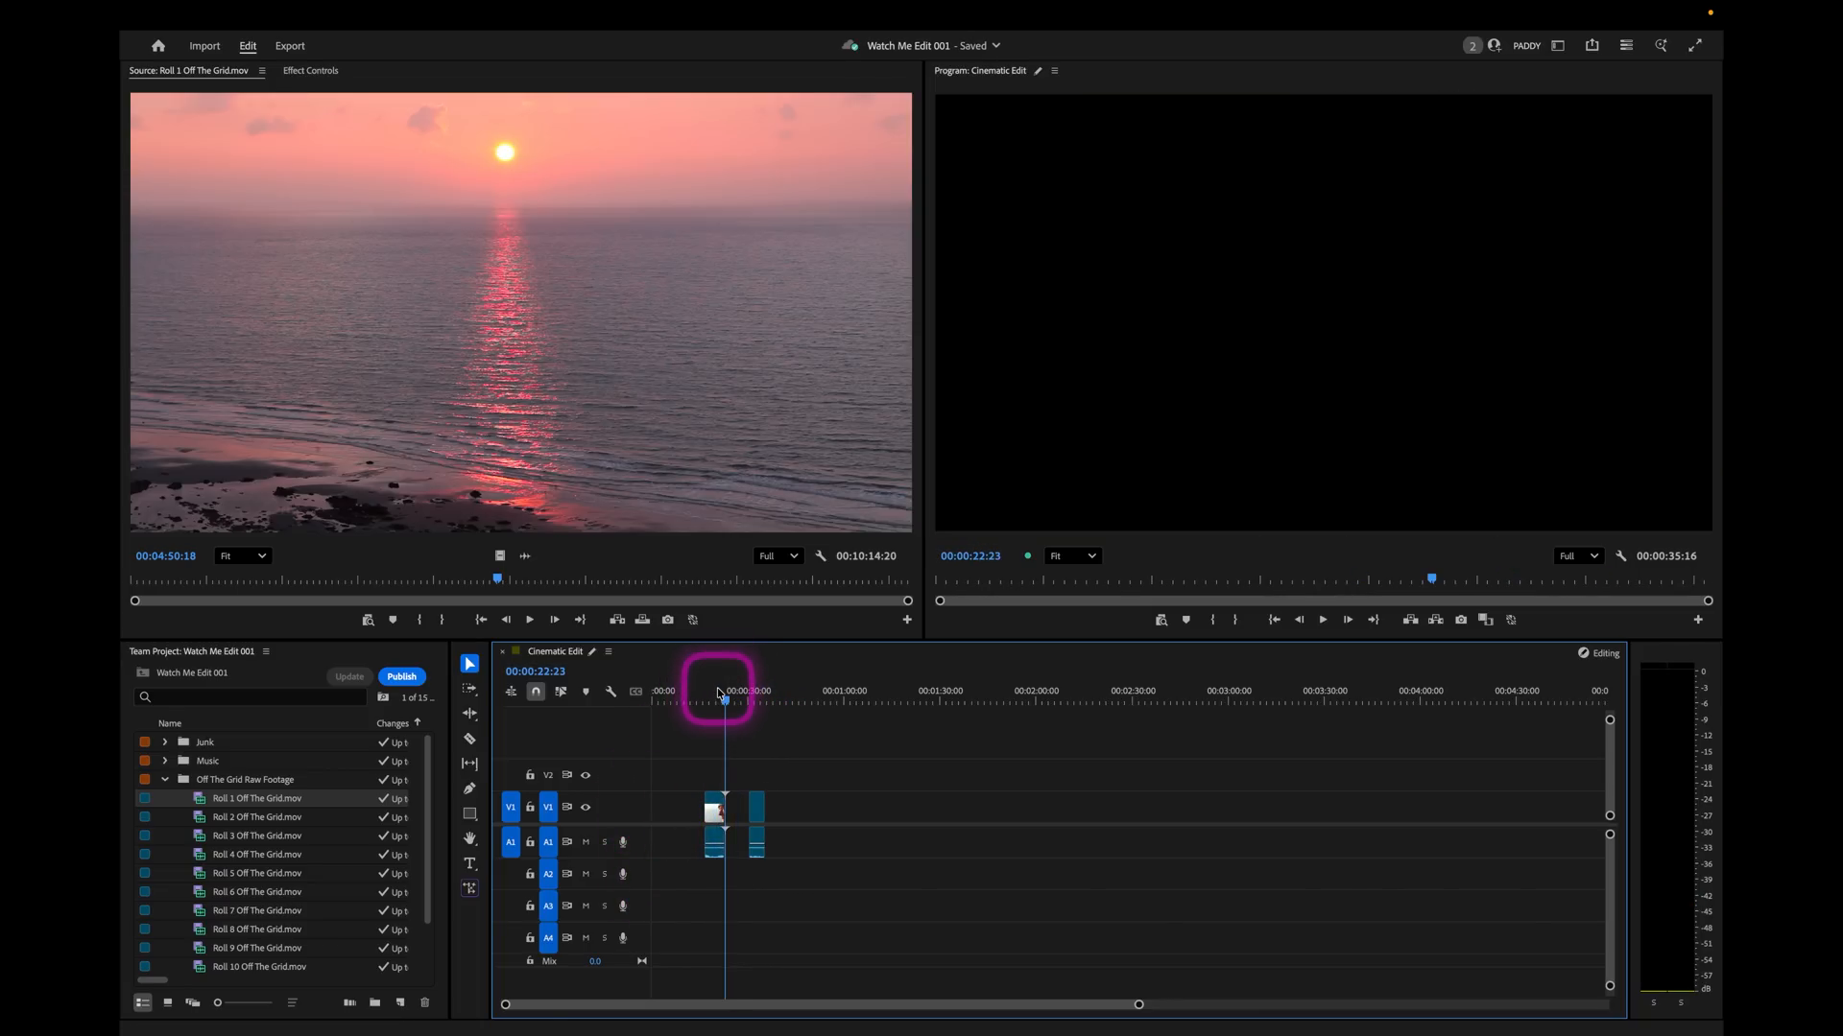
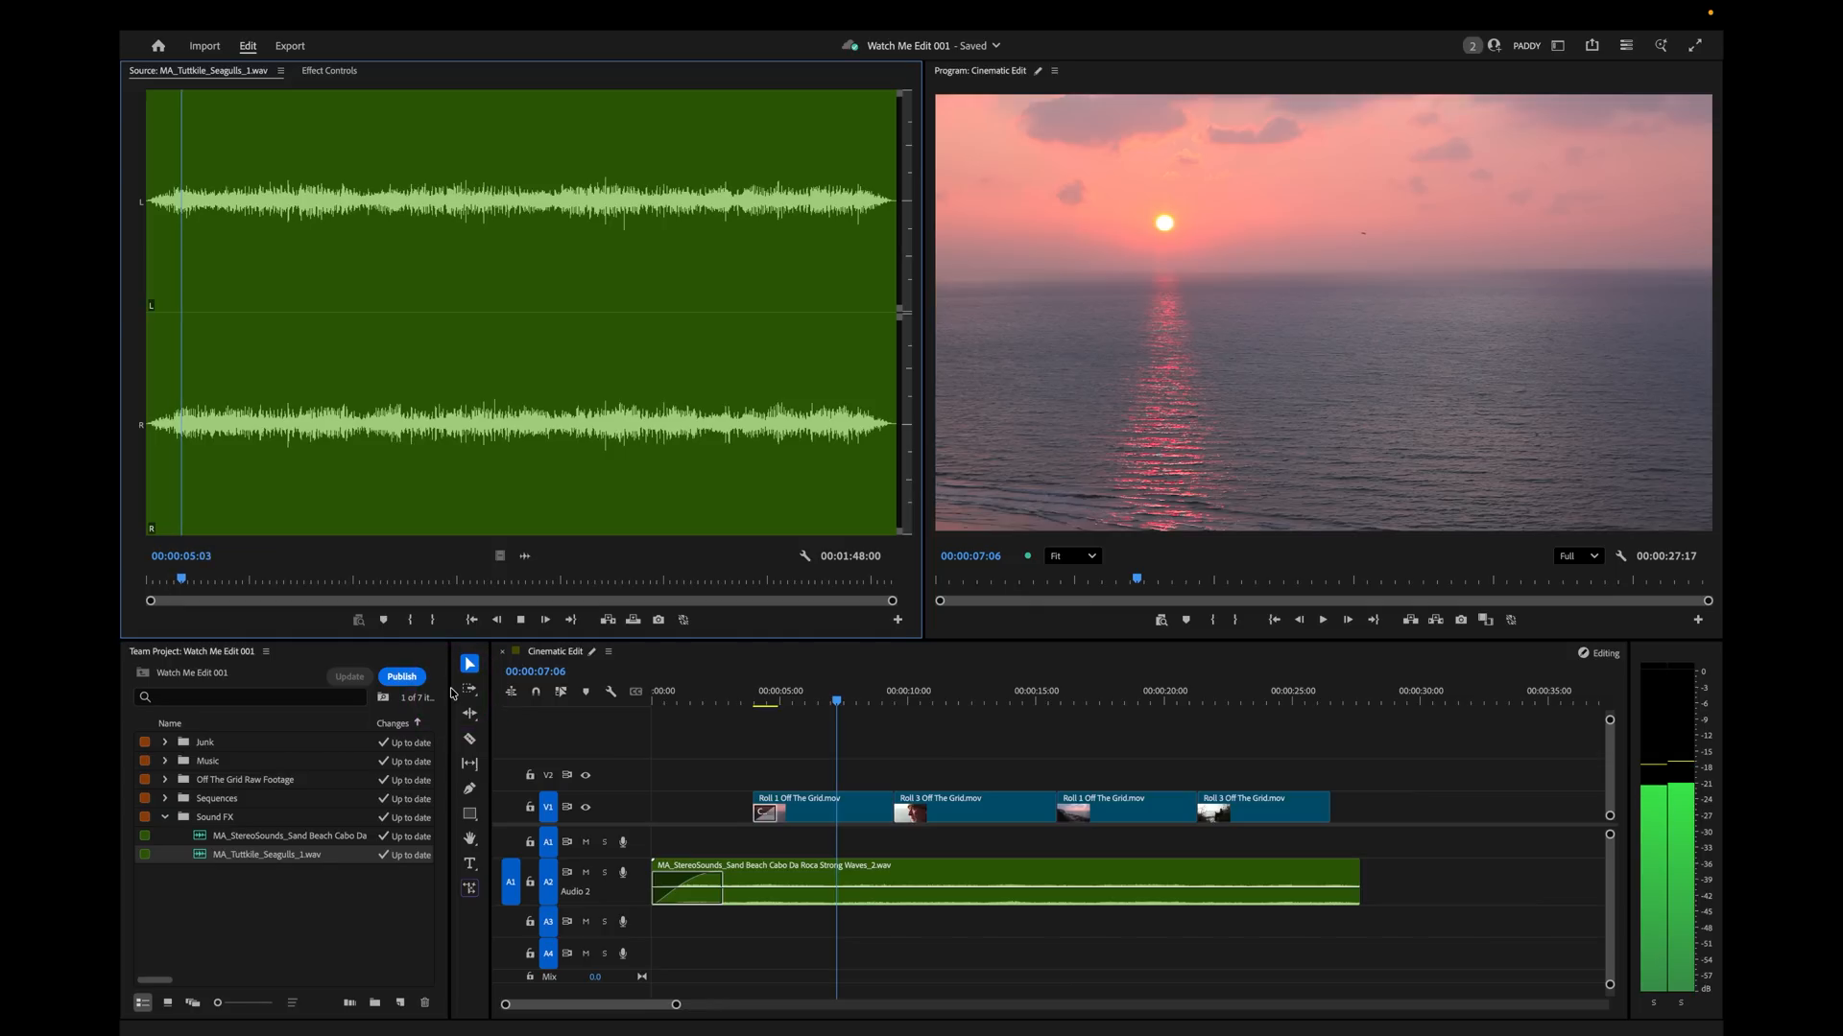
# Mark the sequence from about 00:00:05 to 00:00:12:21 and overwrite the seagulls sound onto track A3.
pyautogui.press('space')
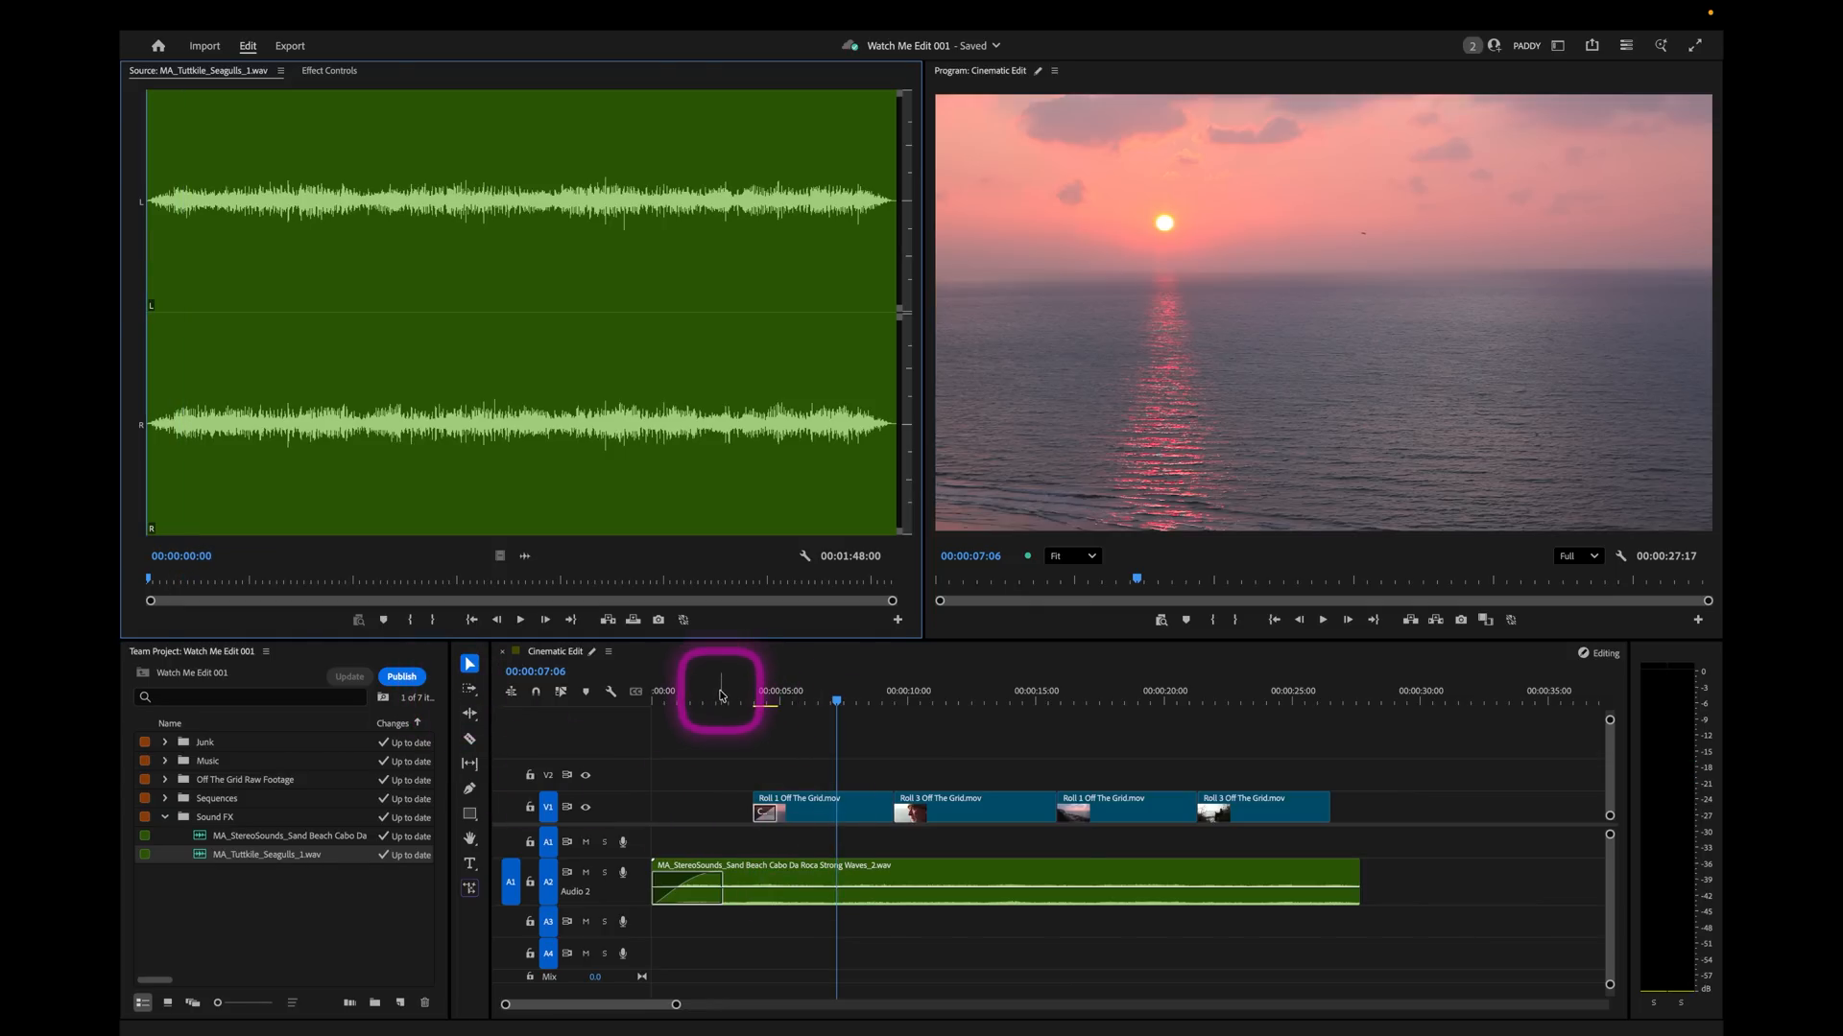
pyautogui.click(749, 701)
pyautogui.moveTo(756, 706); pyautogui.dragTo(982, 701)
pyautogui.press('i')
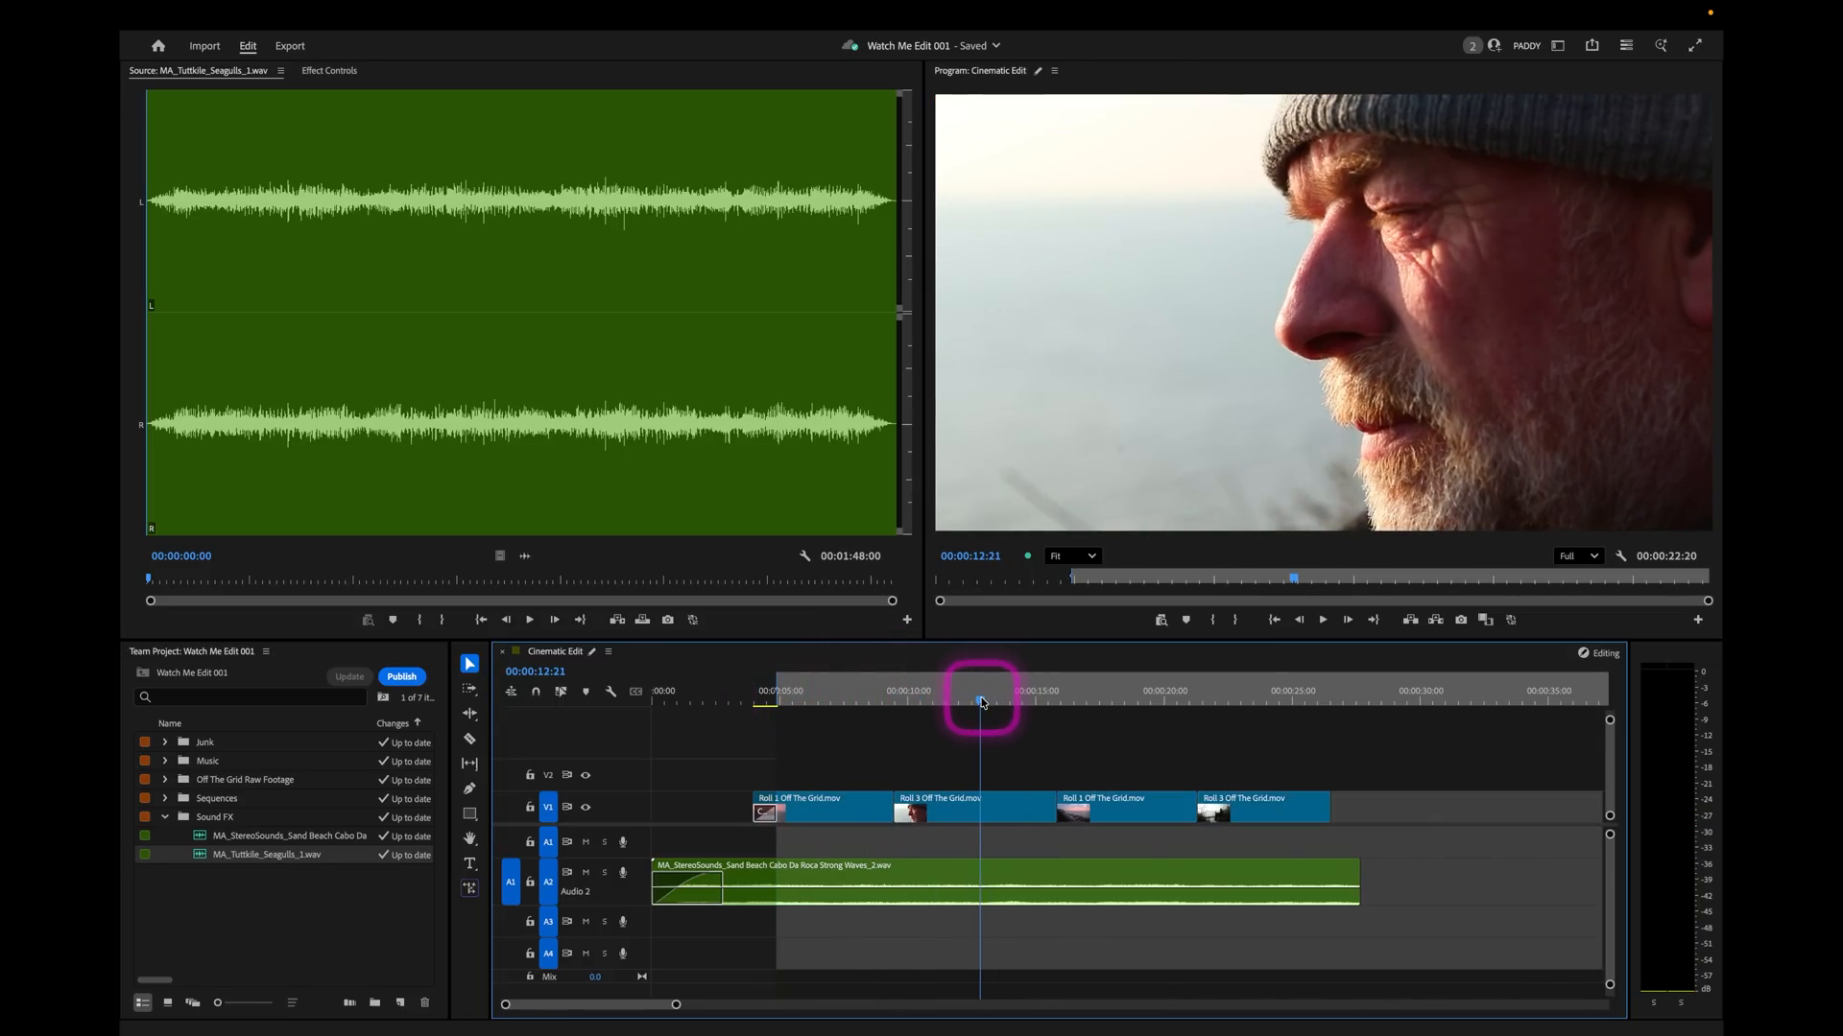
pyautogui.press('o')
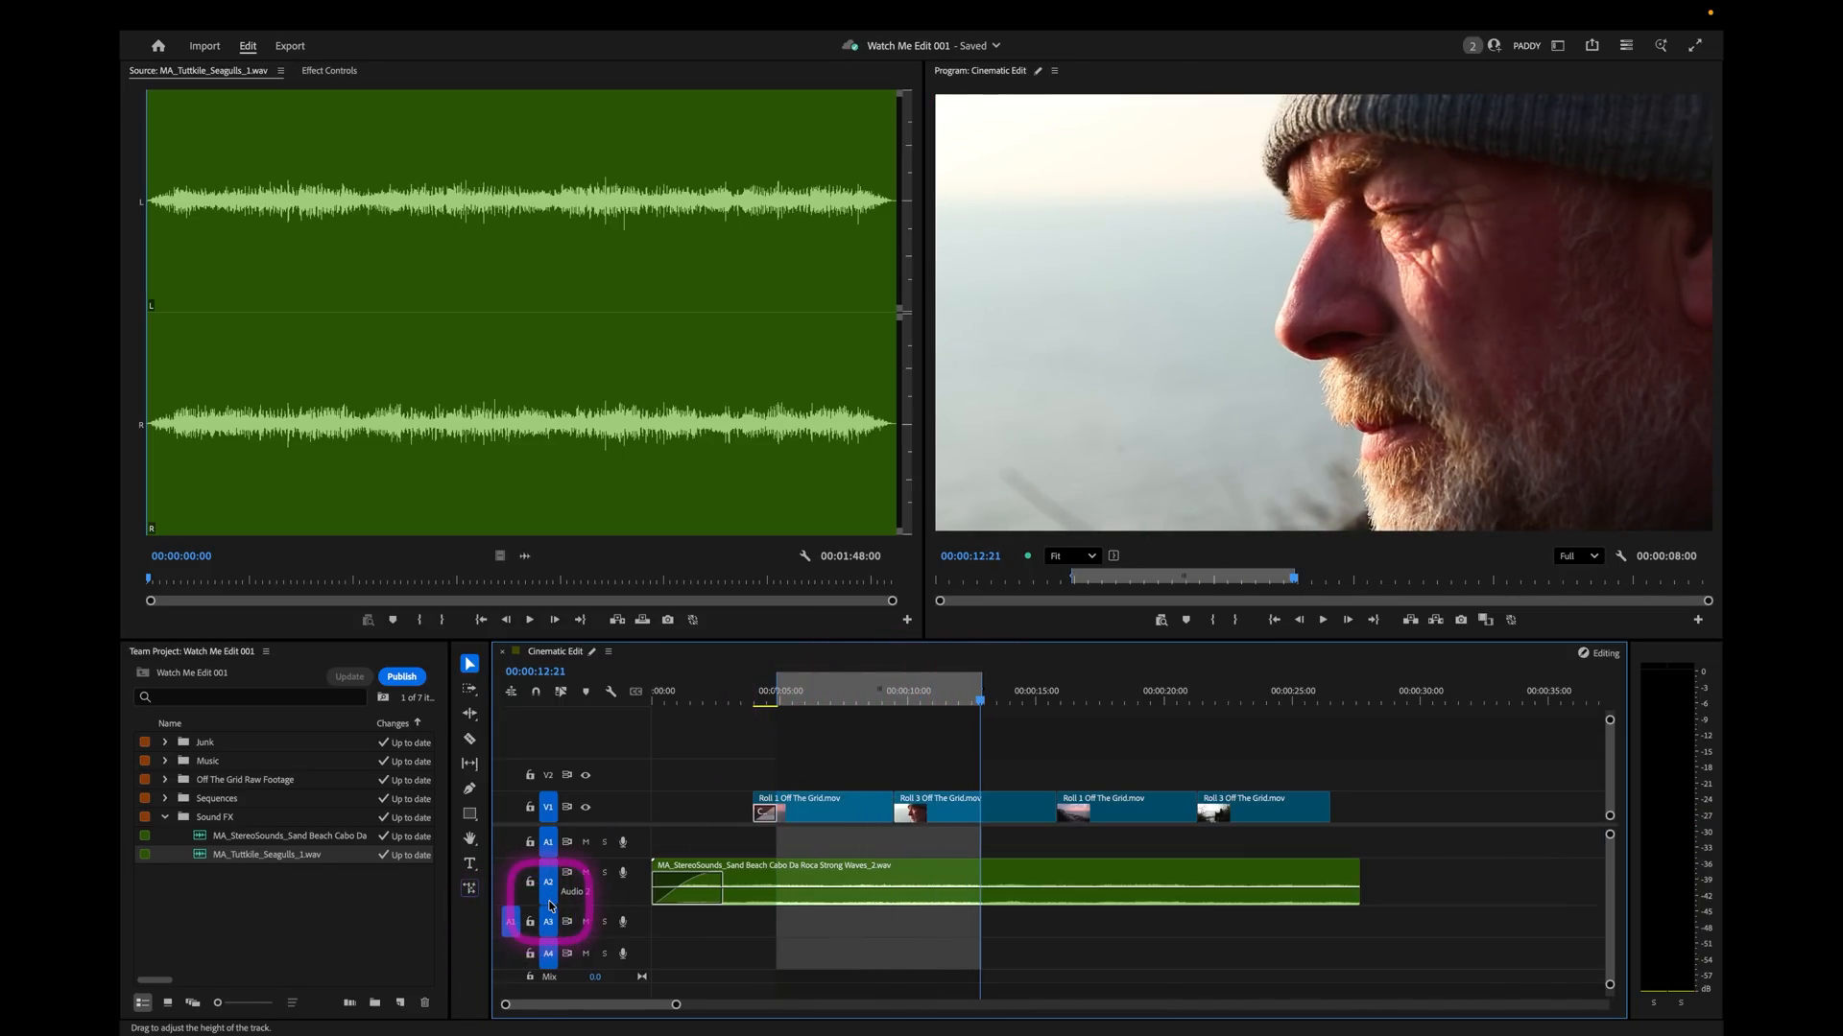
pyautogui.moveTo(619, 903); pyautogui.dragTo(619, 895)
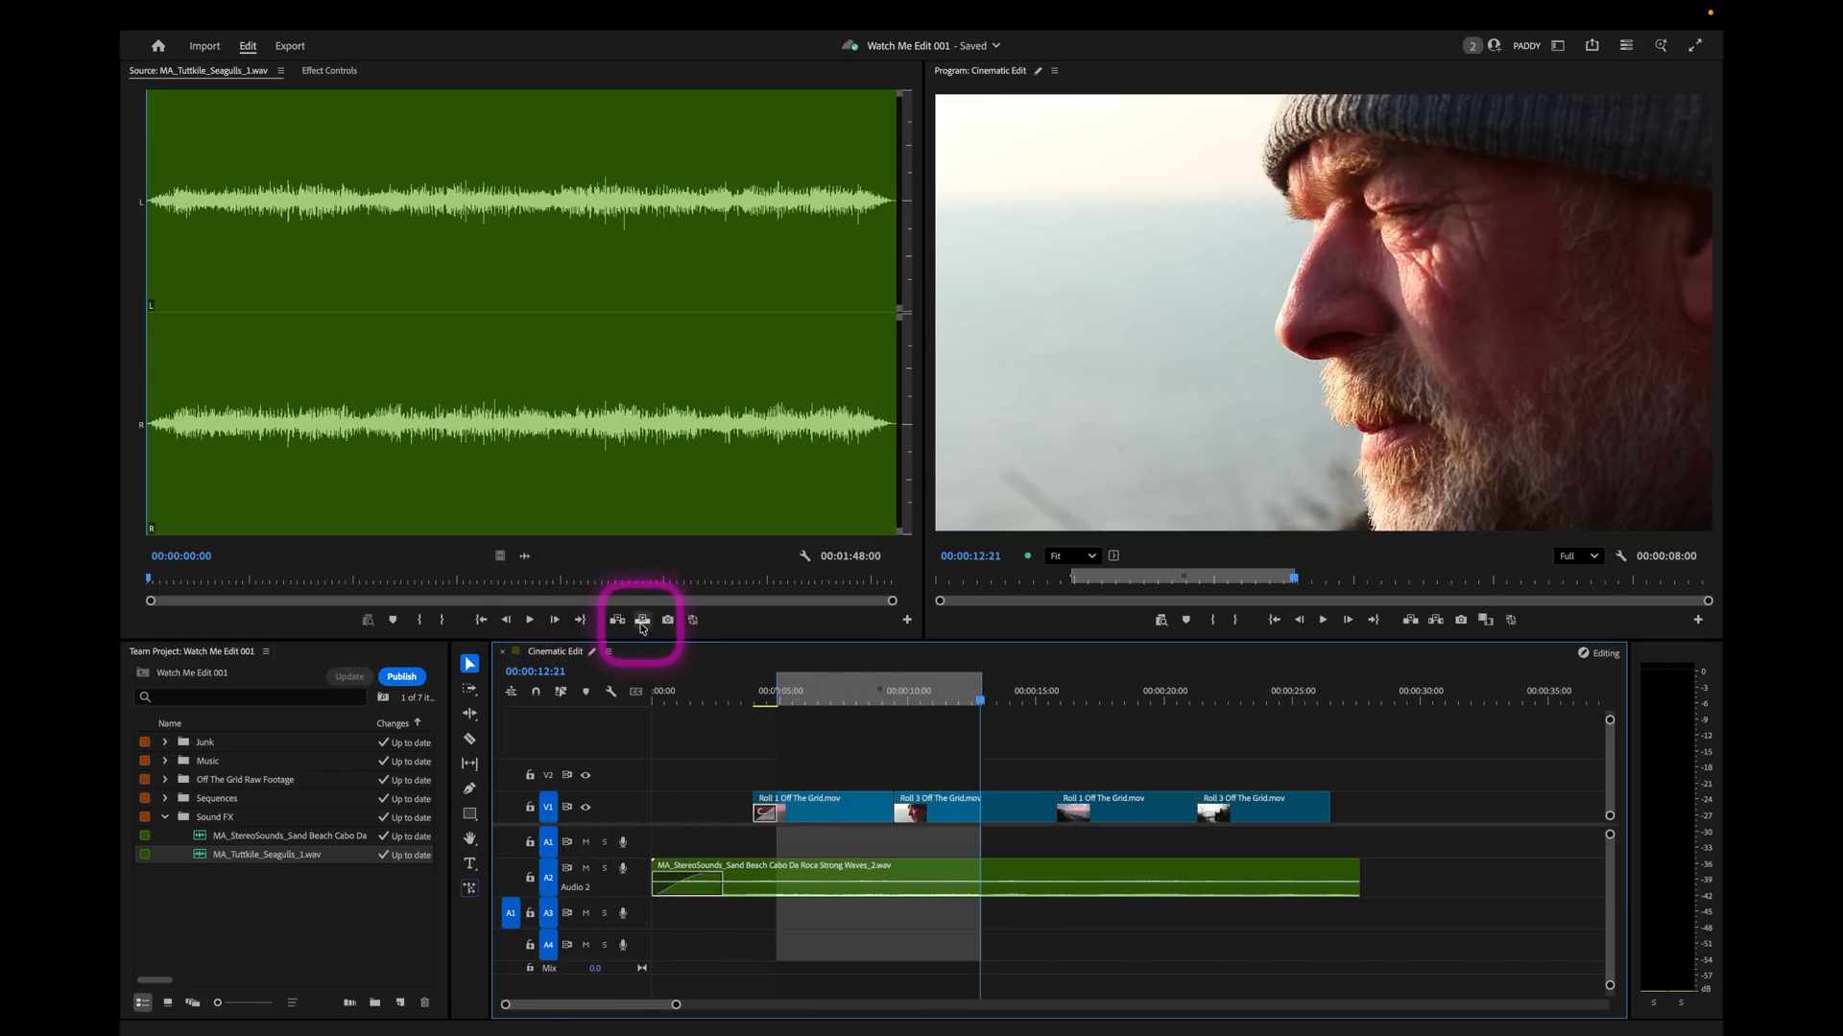
pyautogui.click(641, 622)
# Make track A3 slightly taller and lower the seagulls clip's volume to about -5 dB.
pyautogui.click(826, 921)
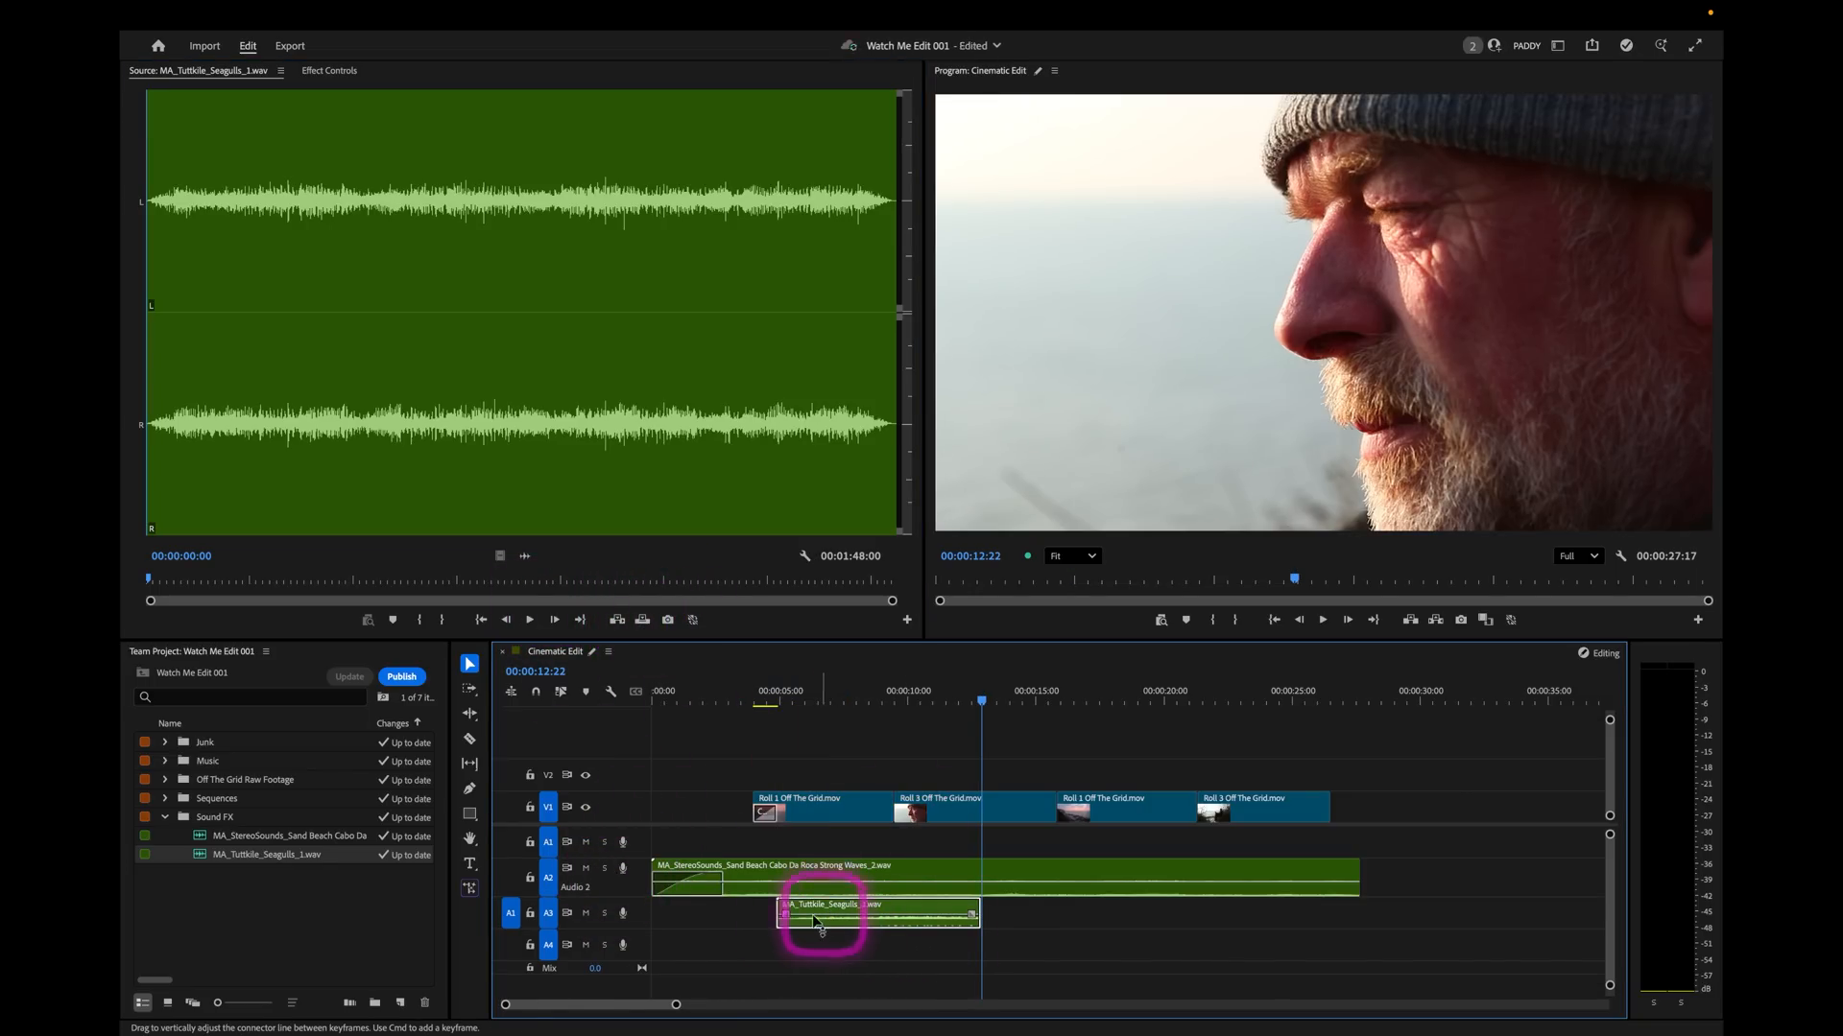
pyautogui.moveTo(637, 934); pyautogui.dragTo(637, 938)
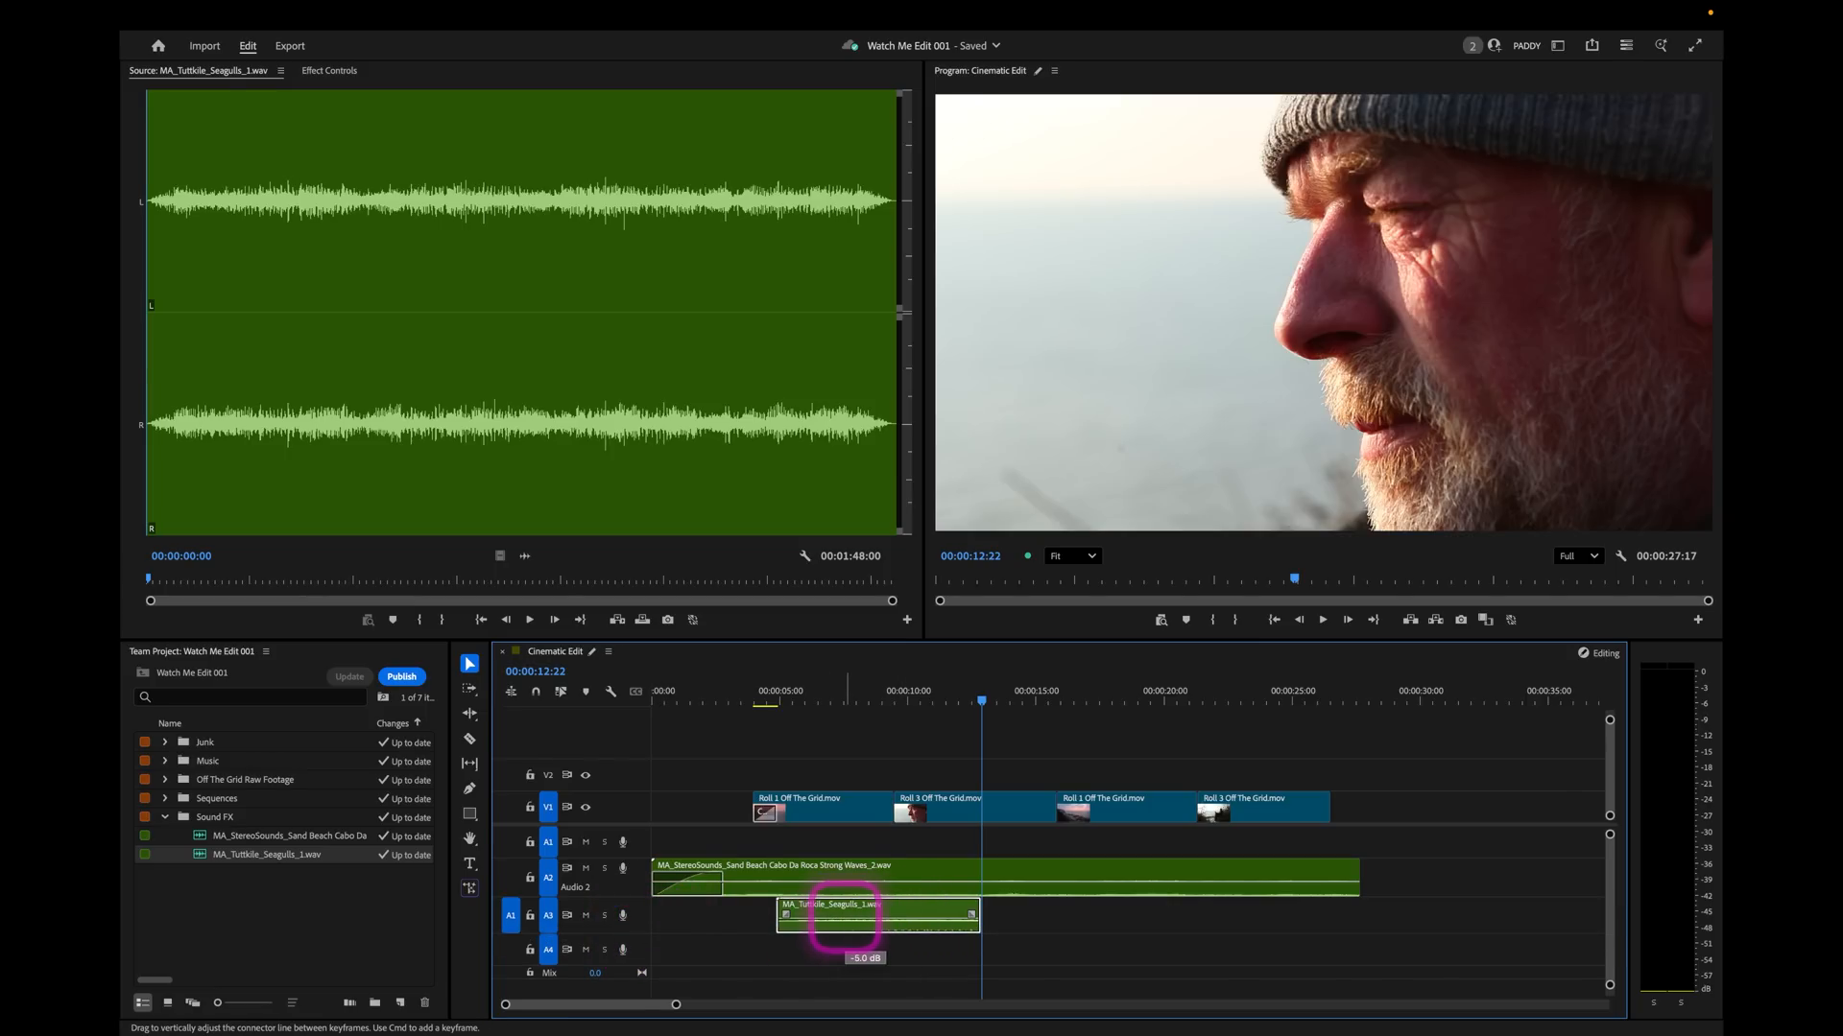
pyautogui.click(830, 754)
# Apply the default transition to the start of the seagulls clip and lengthen the fade-in to about 3 seconds.
pyautogui.press('Home')
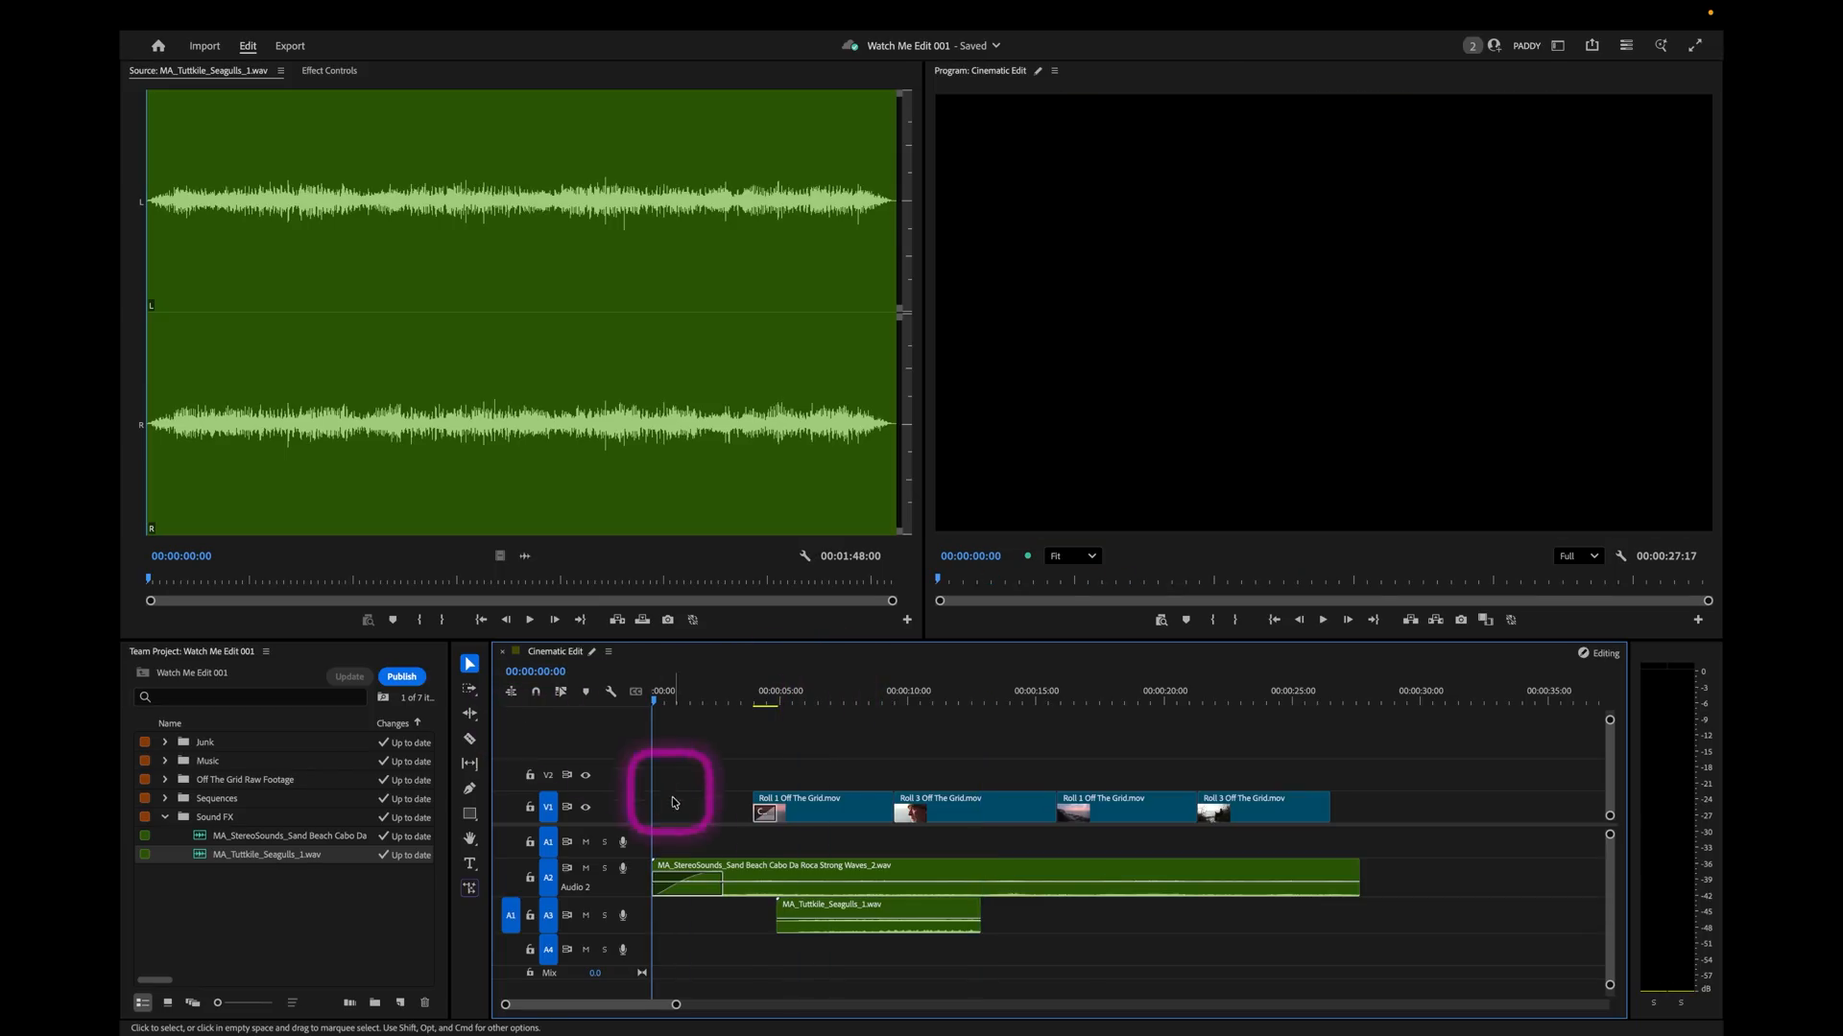
pyautogui.rightClick(770, 906)
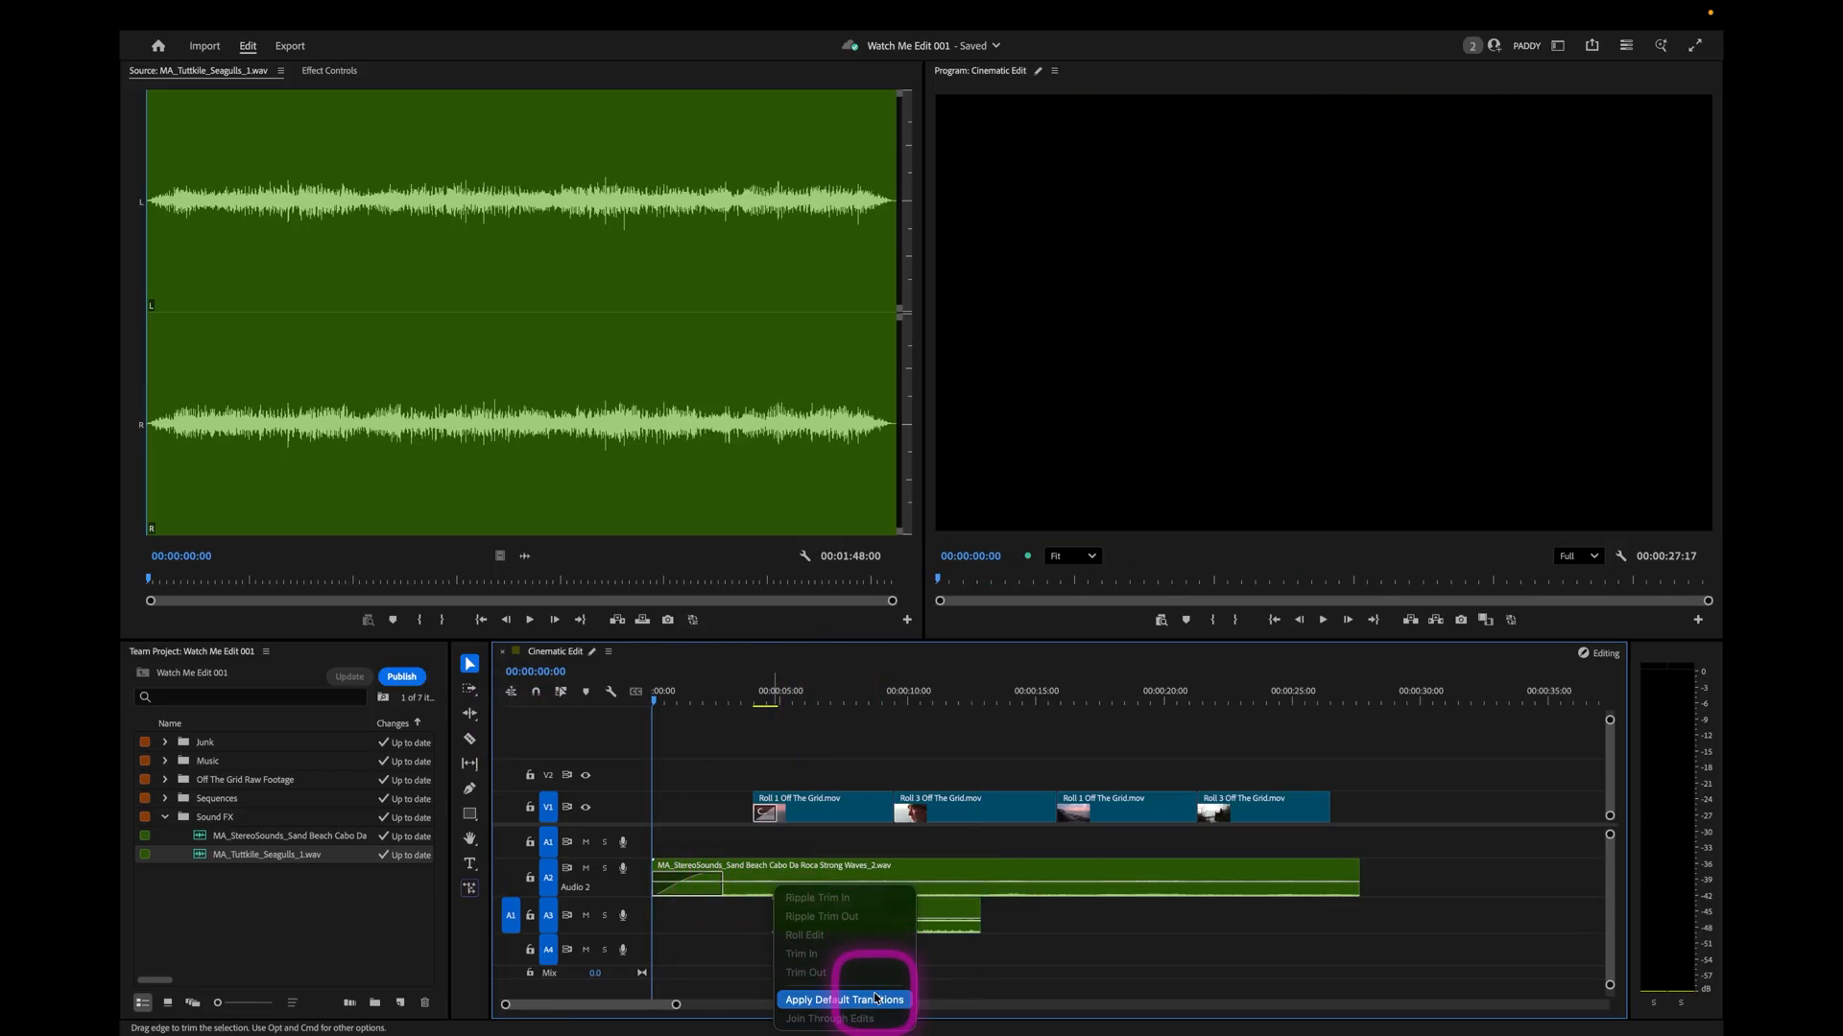
pyautogui.click(876, 999)
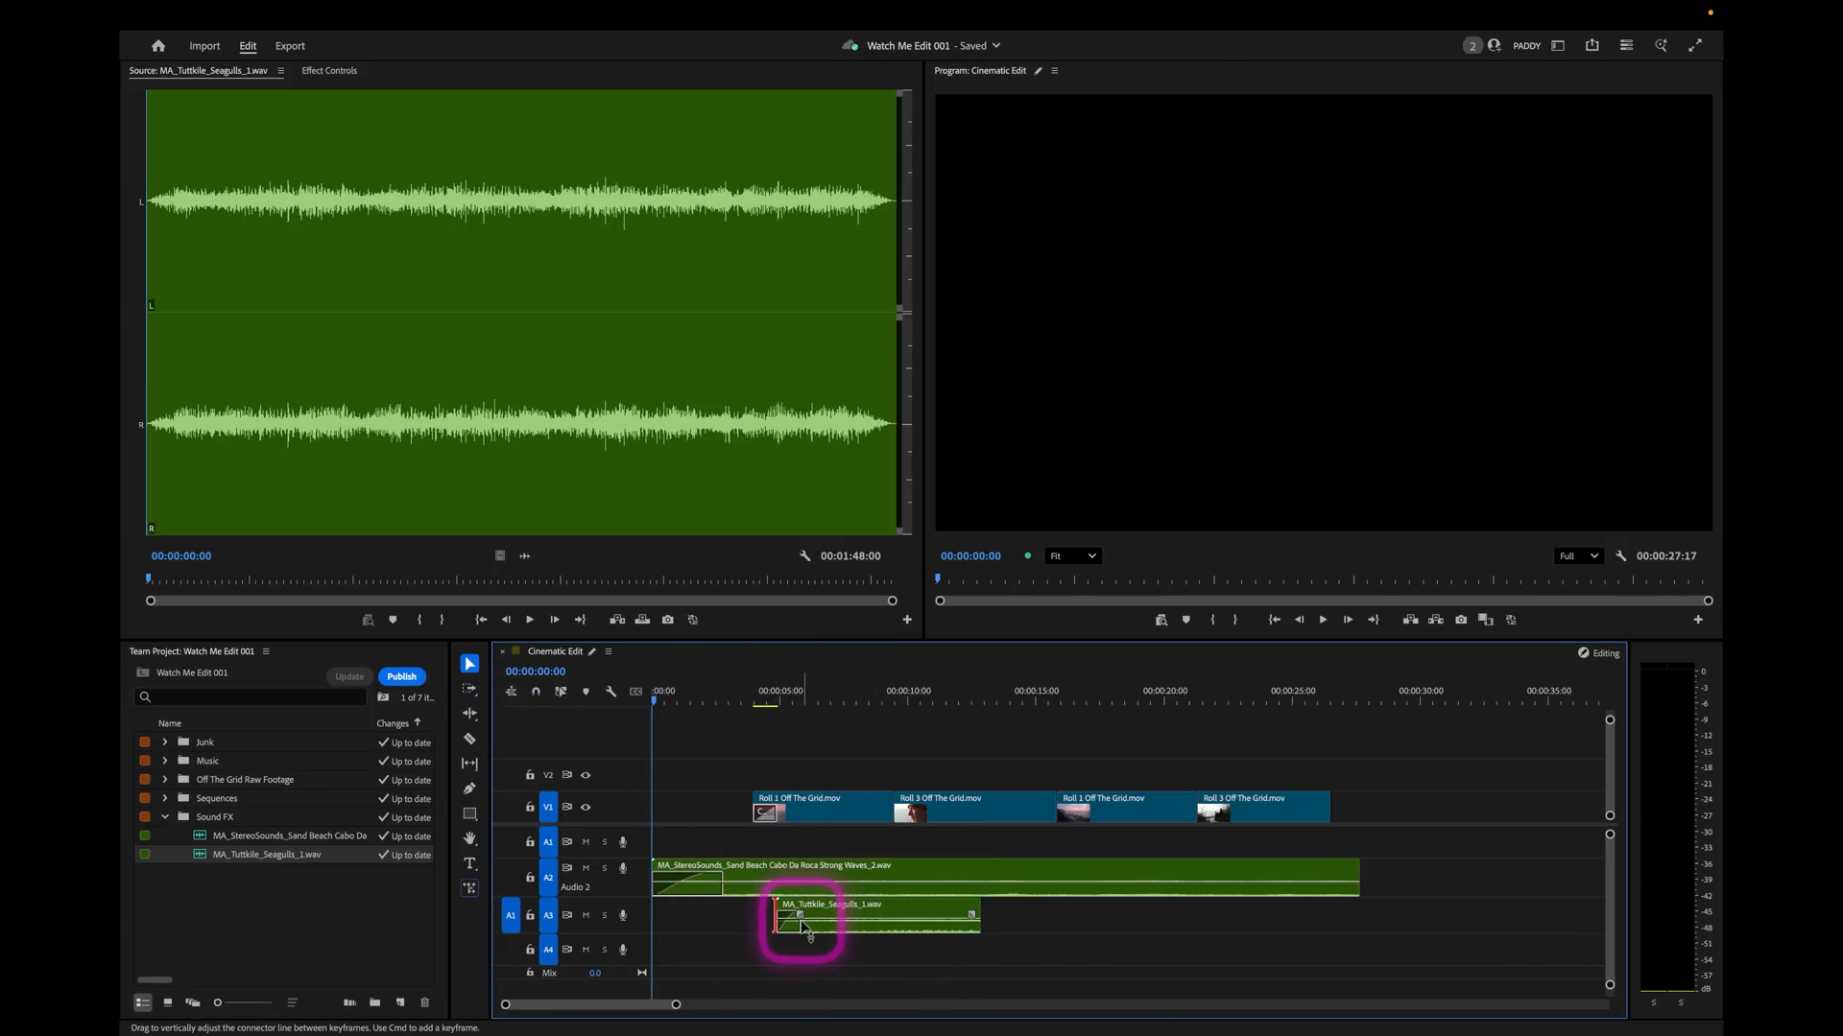
pyautogui.moveTo(799, 919); pyautogui.dragTo(859, 920)
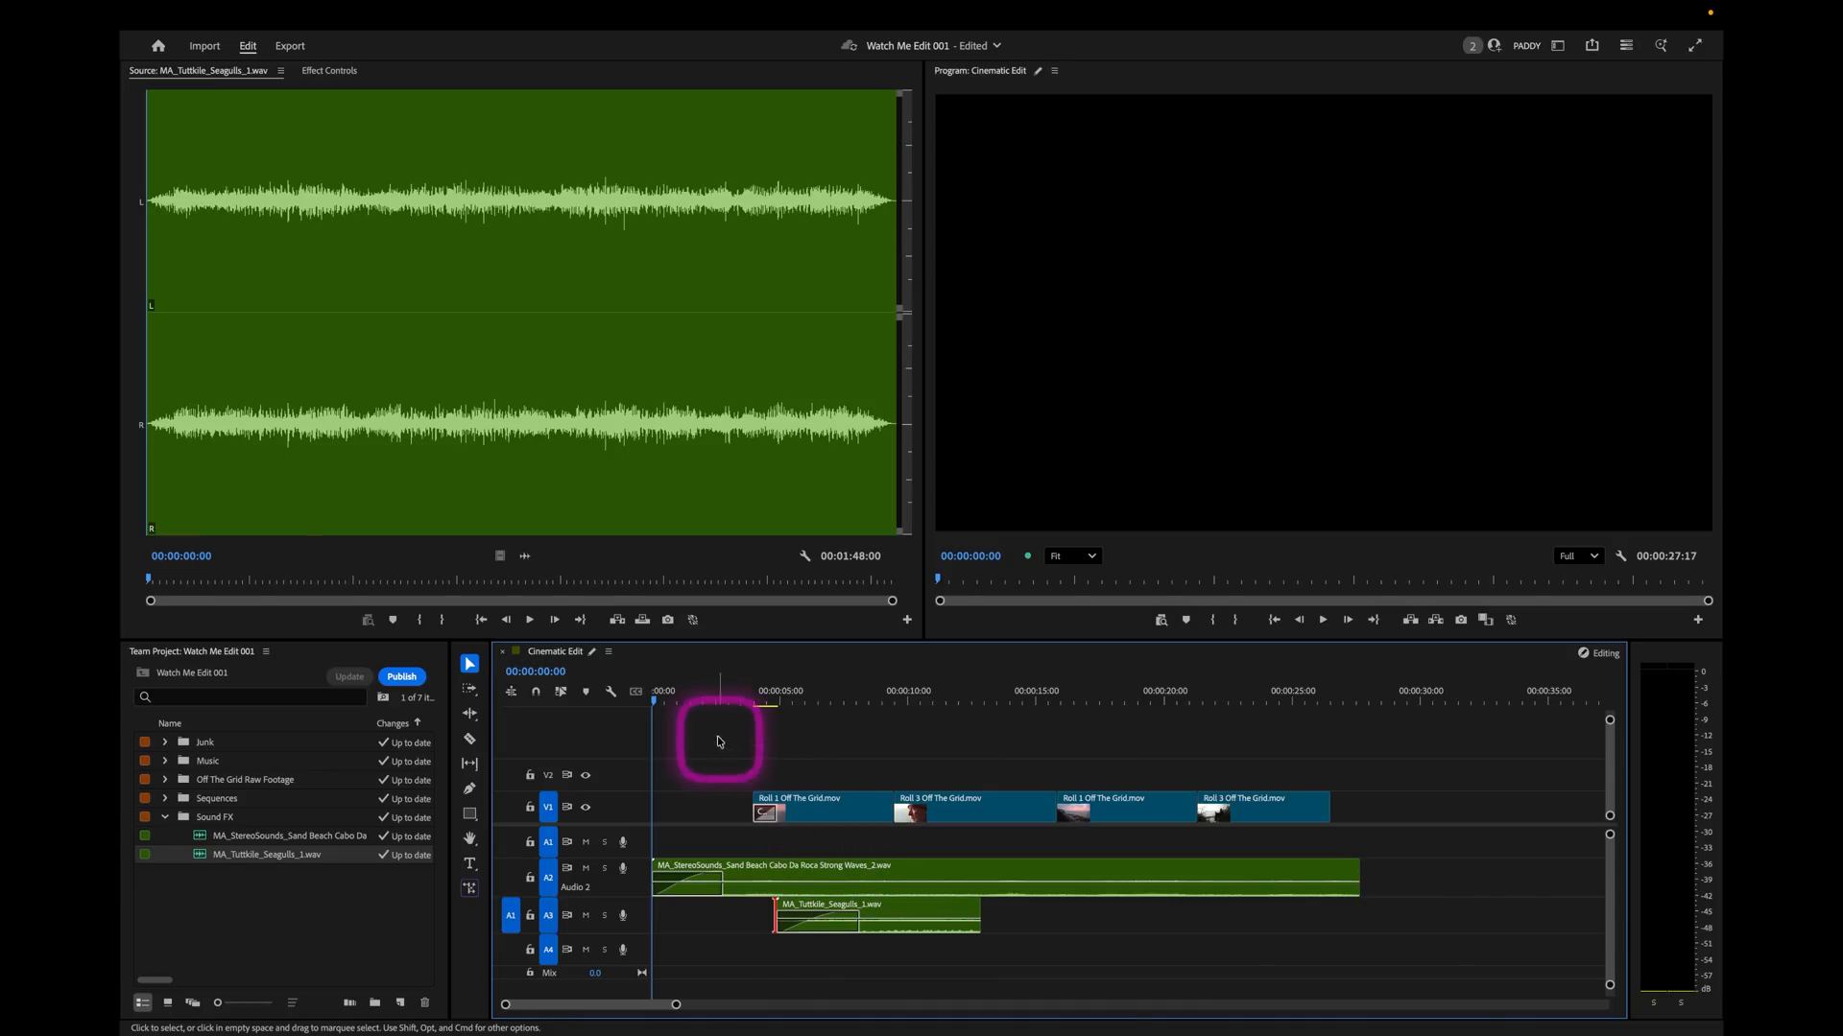
# Play the sequence from its beginning and extend the end of the seagulls clip on A3 to about 00:00:27.
pyautogui.press('space')
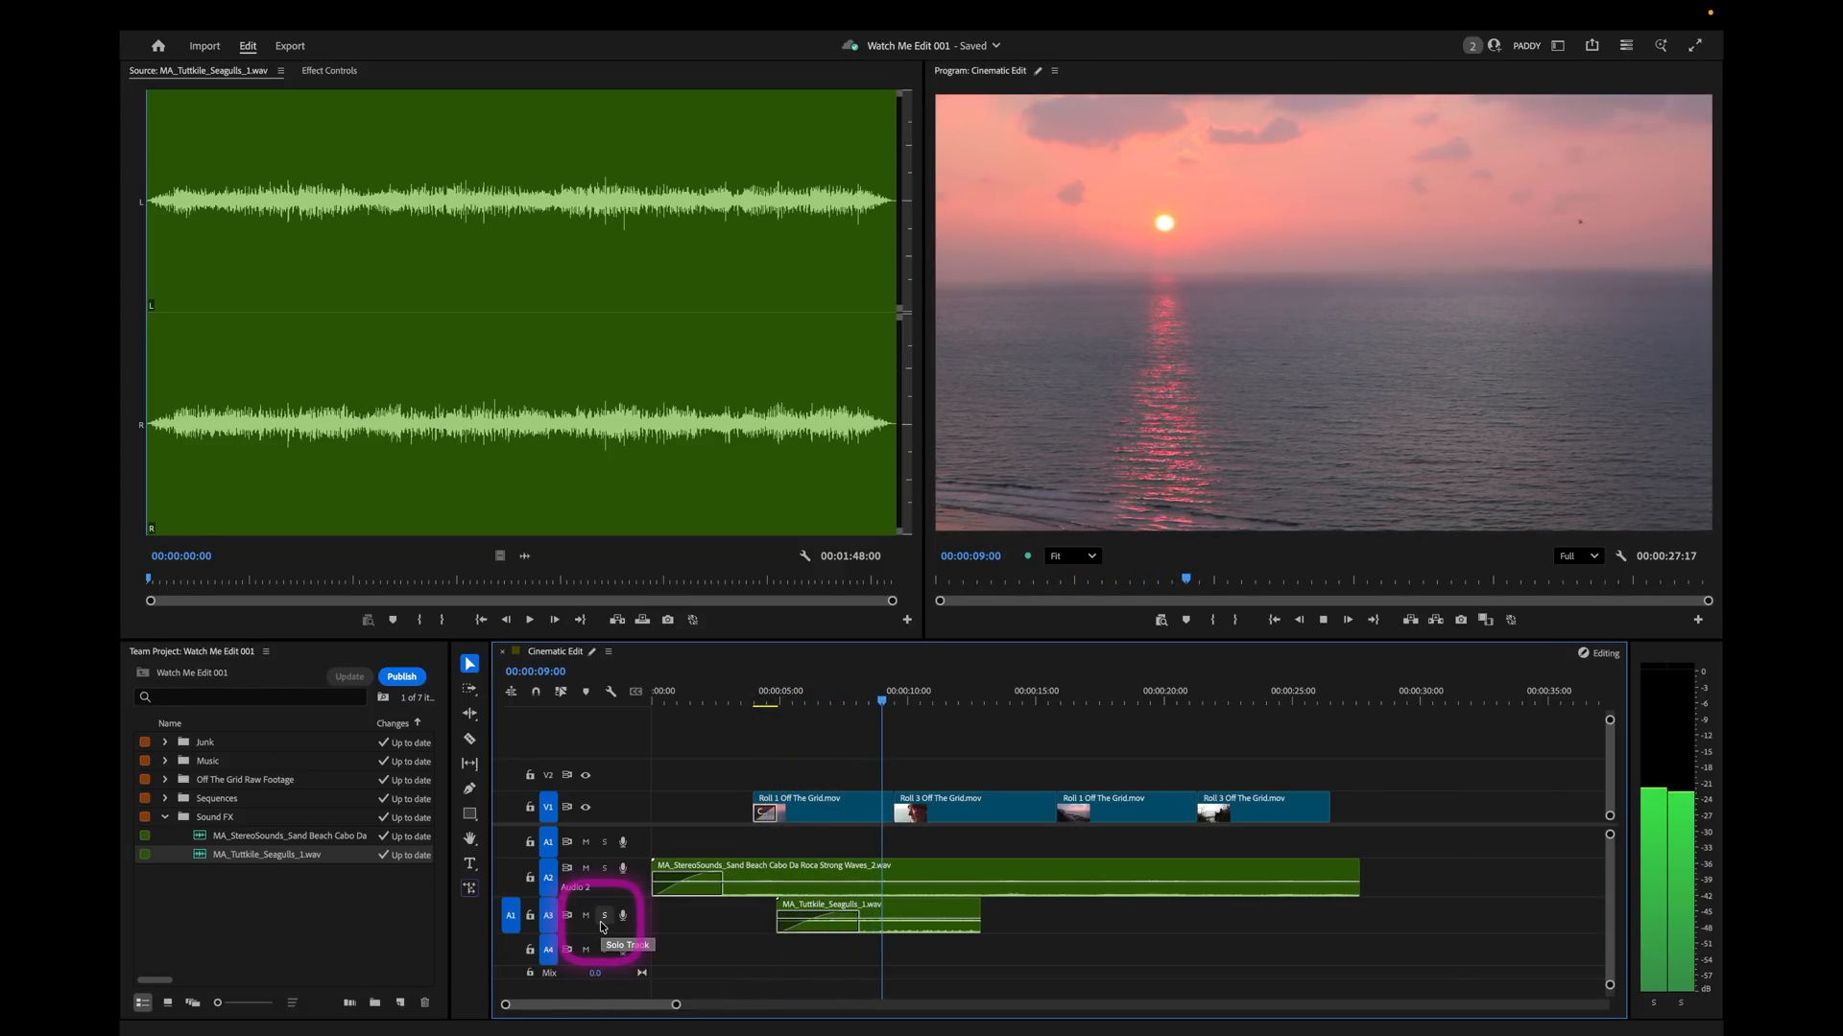
pyautogui.moveTo(978, 914); pyautogui.dragTo(1337, 894)
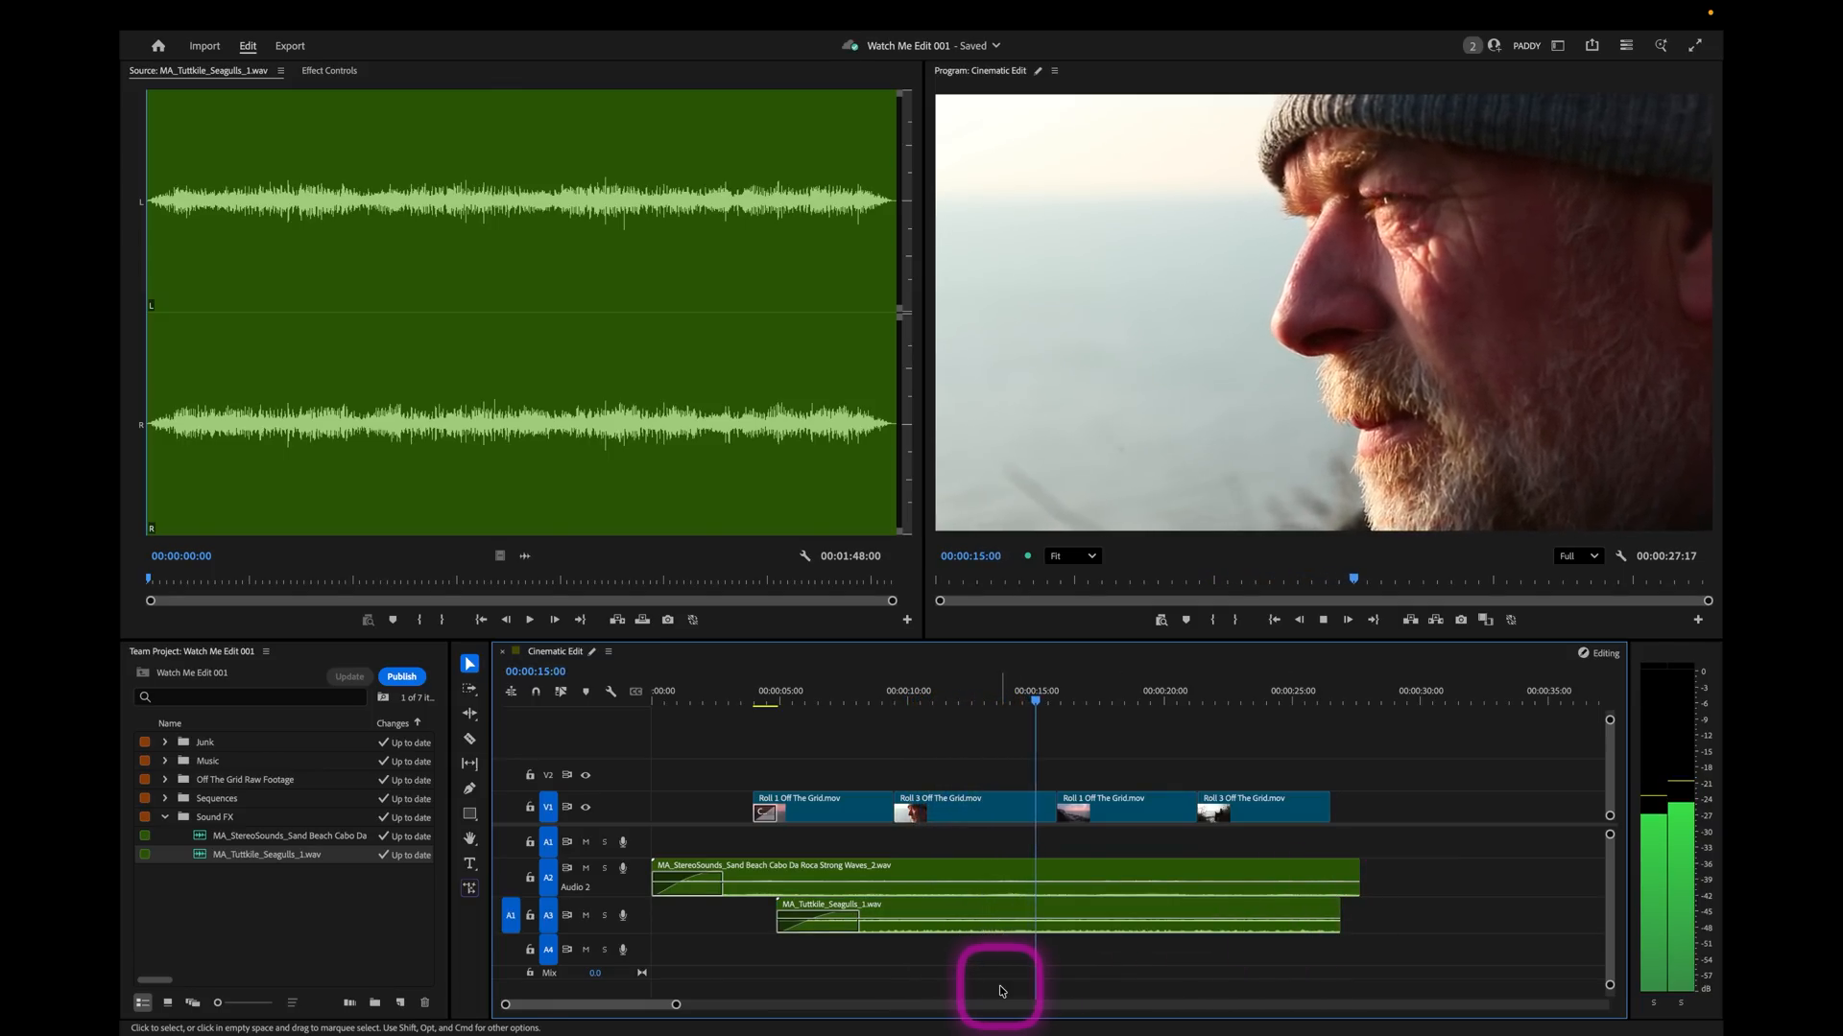
pyautogui.press('space')
# Shift the last two video clips about 0.7 seconds earlier over the end of the close-up and play back the cut.
pyautogui.click(1017, 685)
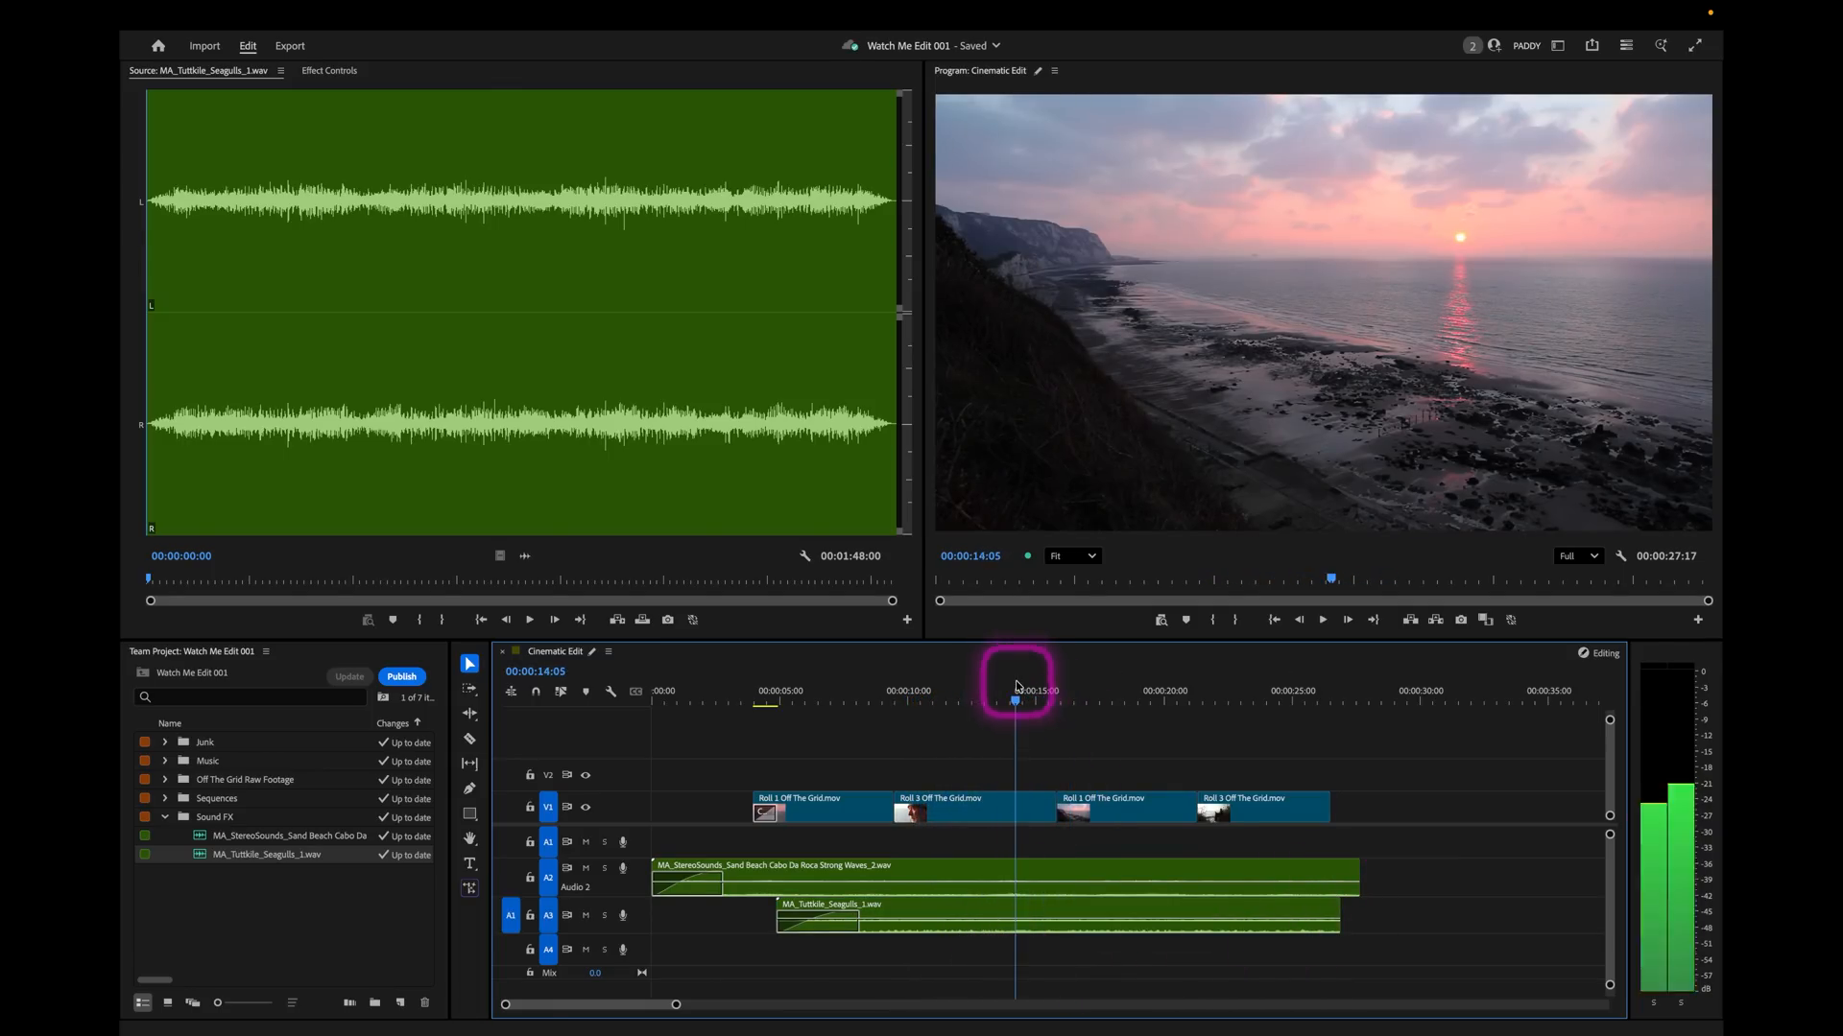
pyautogui.press('space')
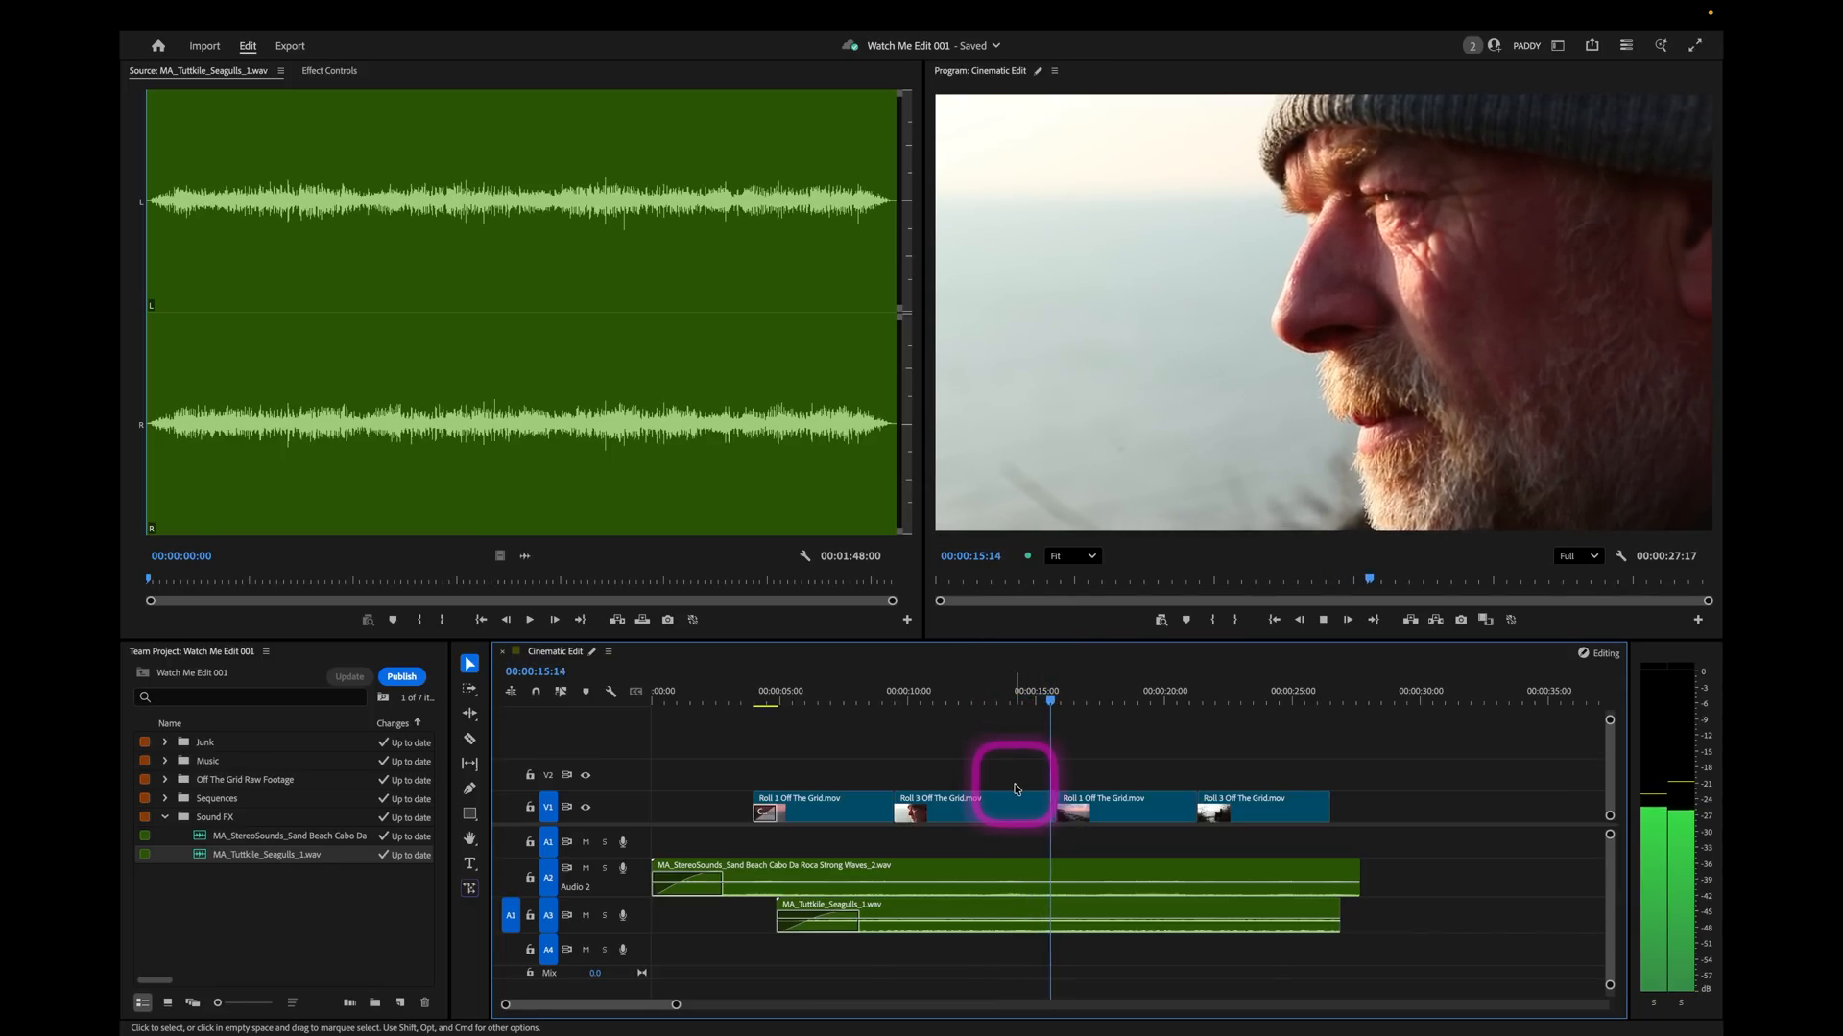
pyautogui.press('space')
pyautogui.moveTo(1113, 775); pyautogui.dragTo(1252, 817)
pyautogui.moveTo(1094, 808); pyautogui.dragTo(1076, 811)
pyautogui.click(1087, 720)
pyautogui.click(1021, 705)
pyautogui.press('space')
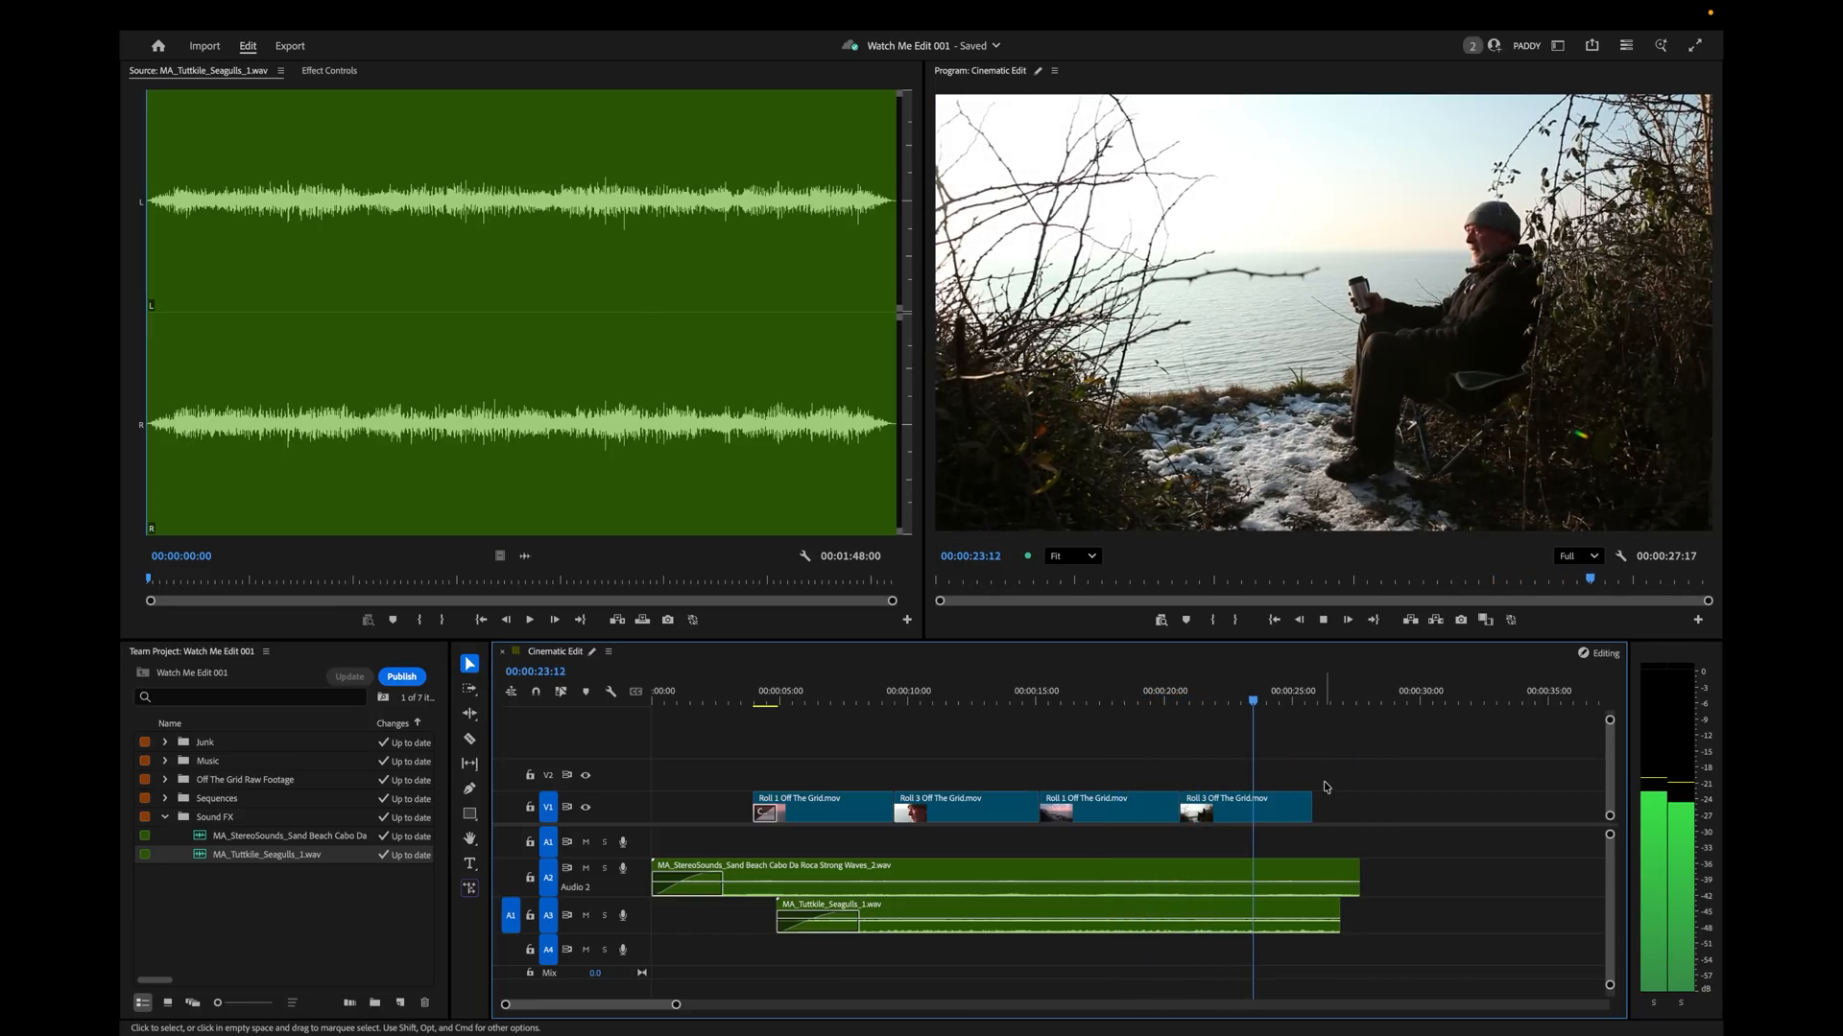
pyautogui.click(1117, 675)
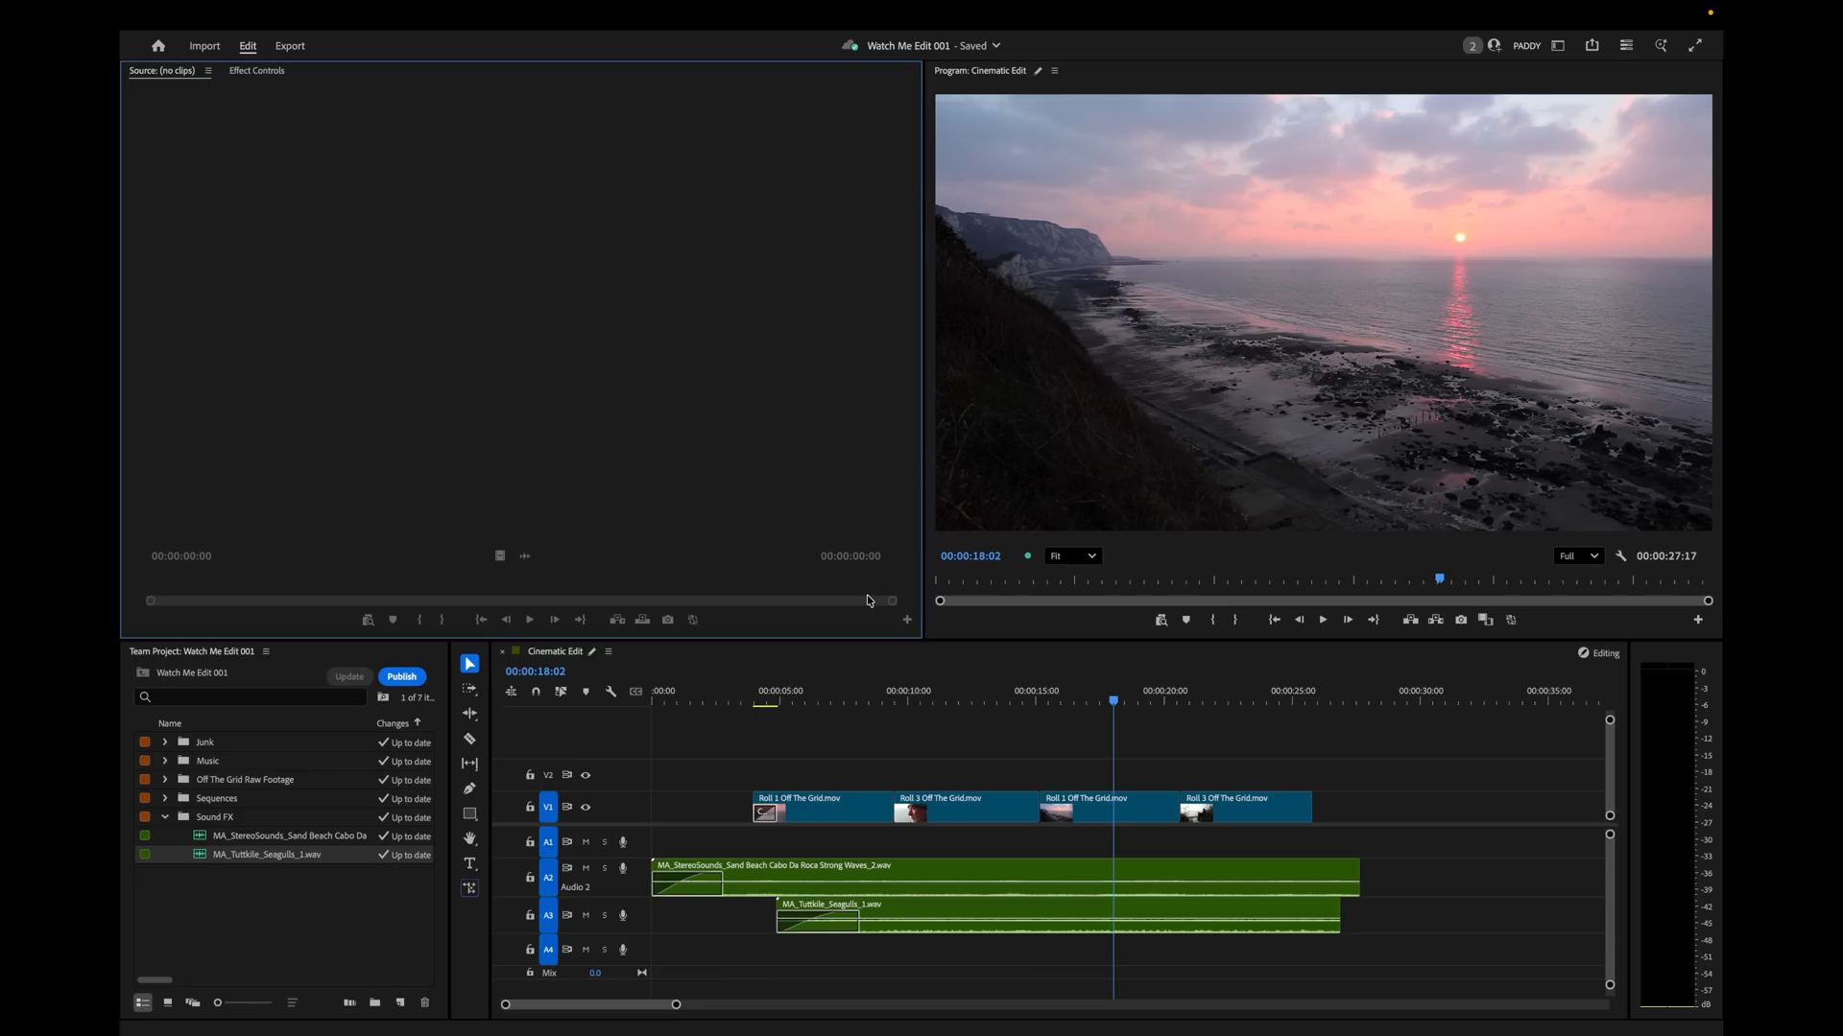
# Load Roll 4 from the Off The Grid Raw Footage bin and go to its marker at 00:35:08:15.
pyautogui.click(341, 938)
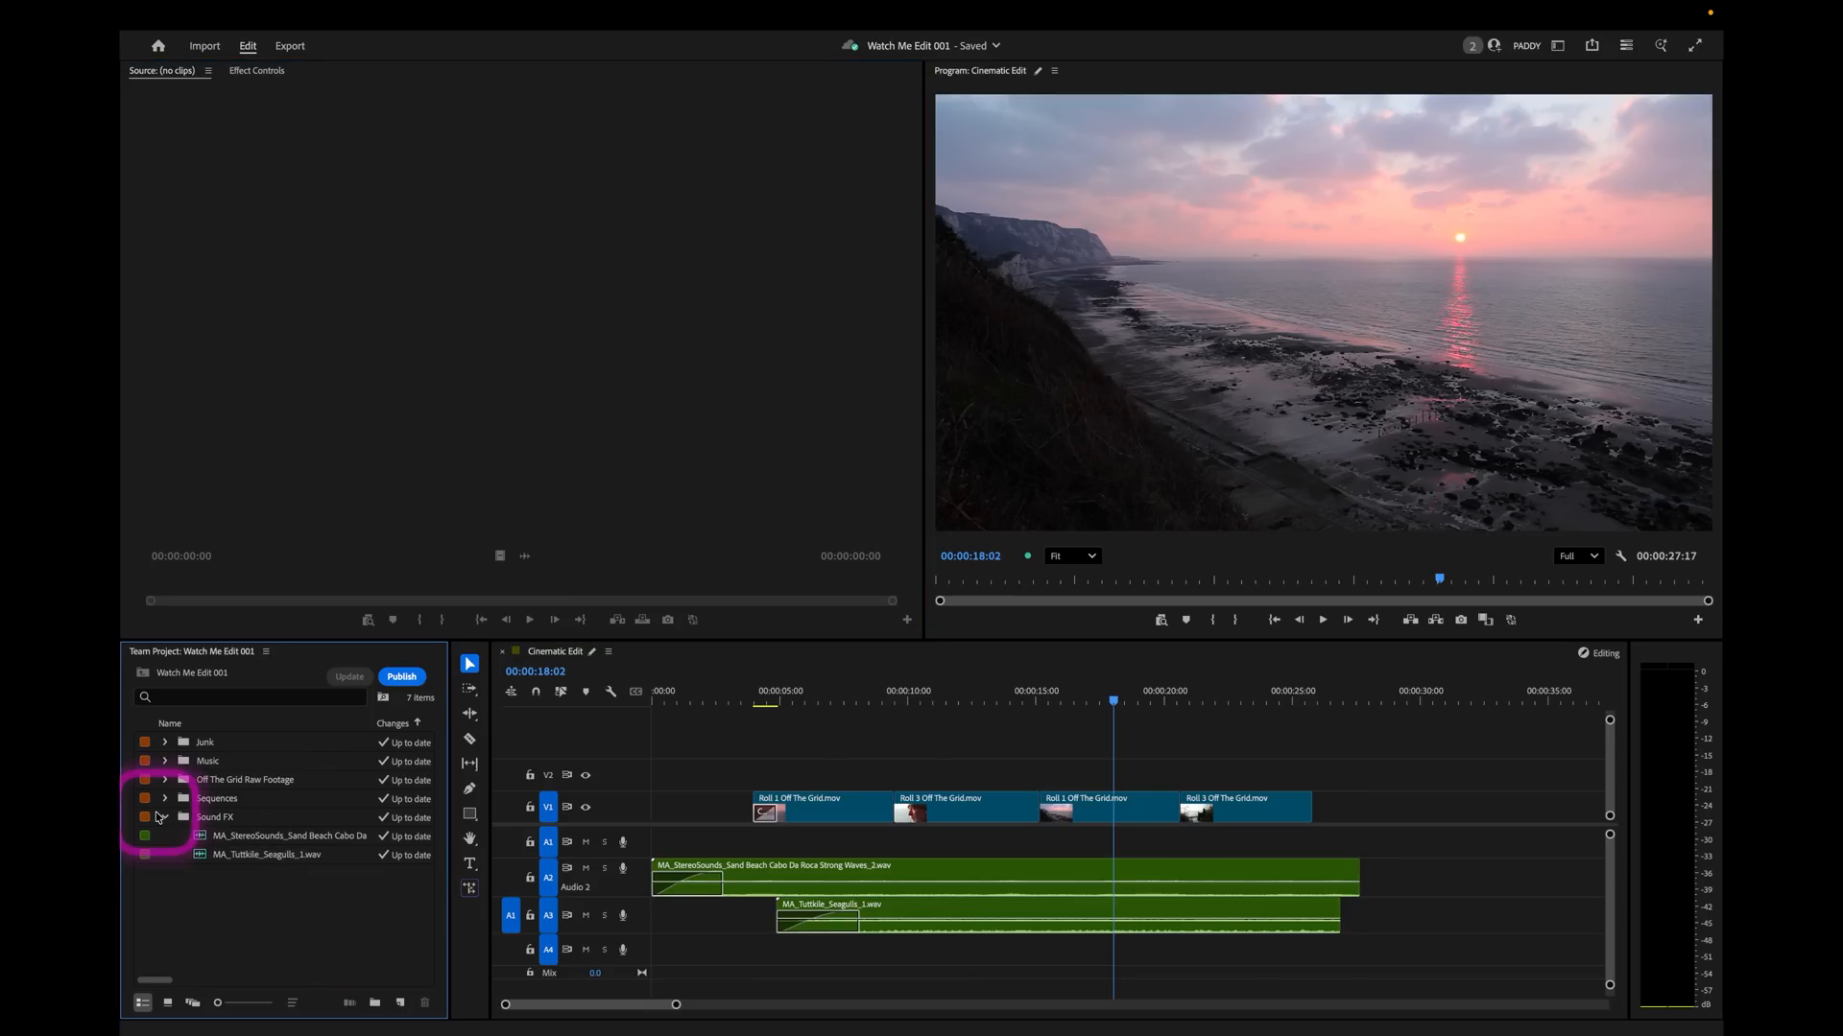
pyautogui.click(164, 781)
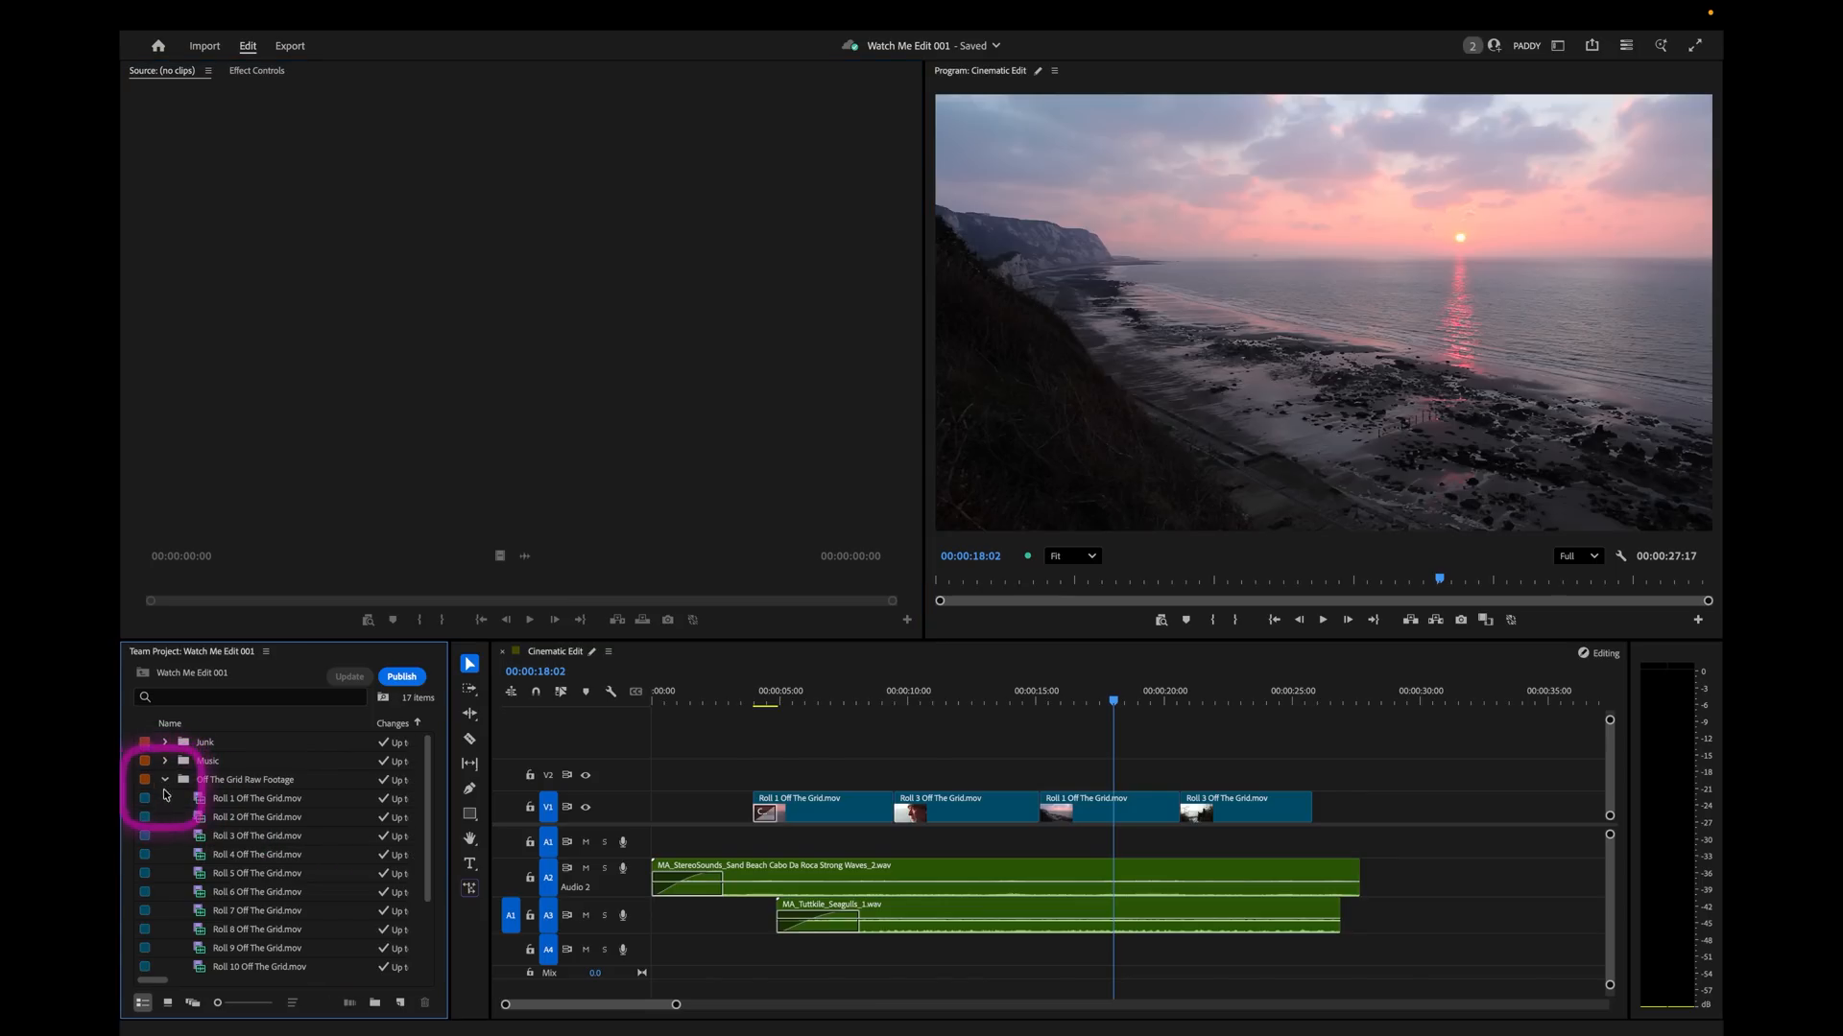
pyautogui.scroll(-2, 247, 917)
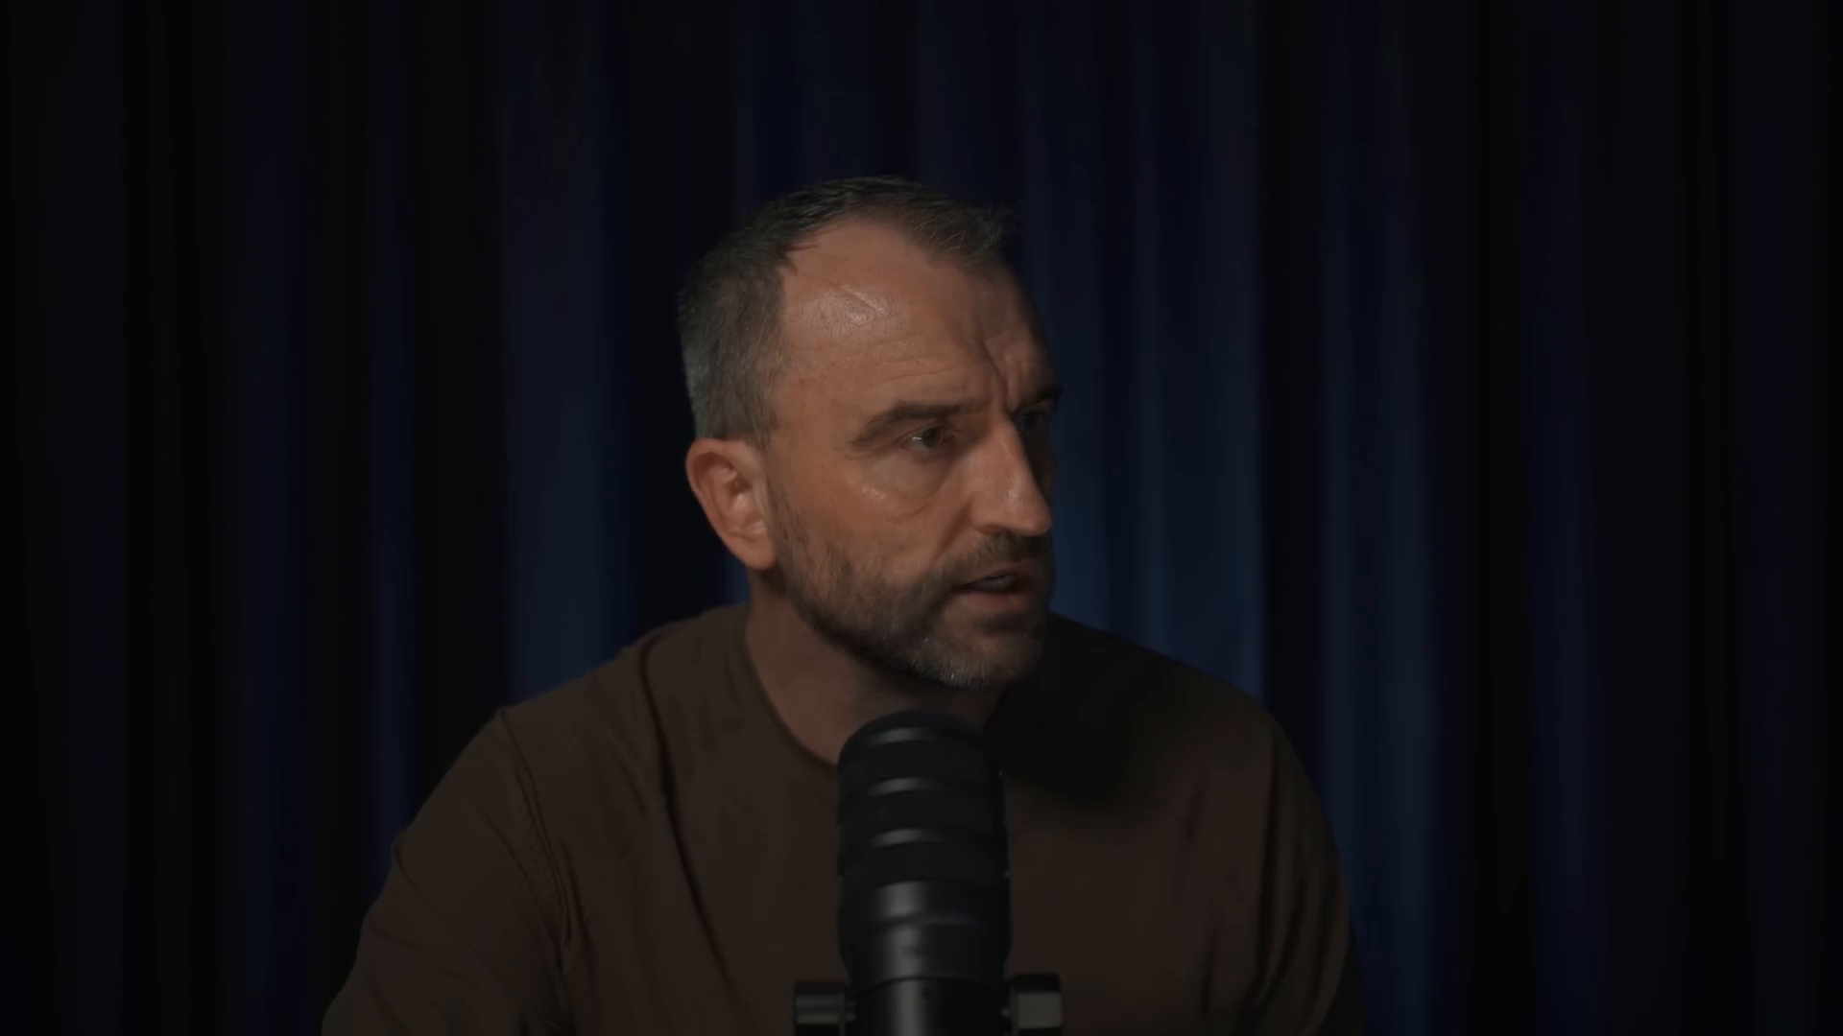
pyautogui.click(407, 566)
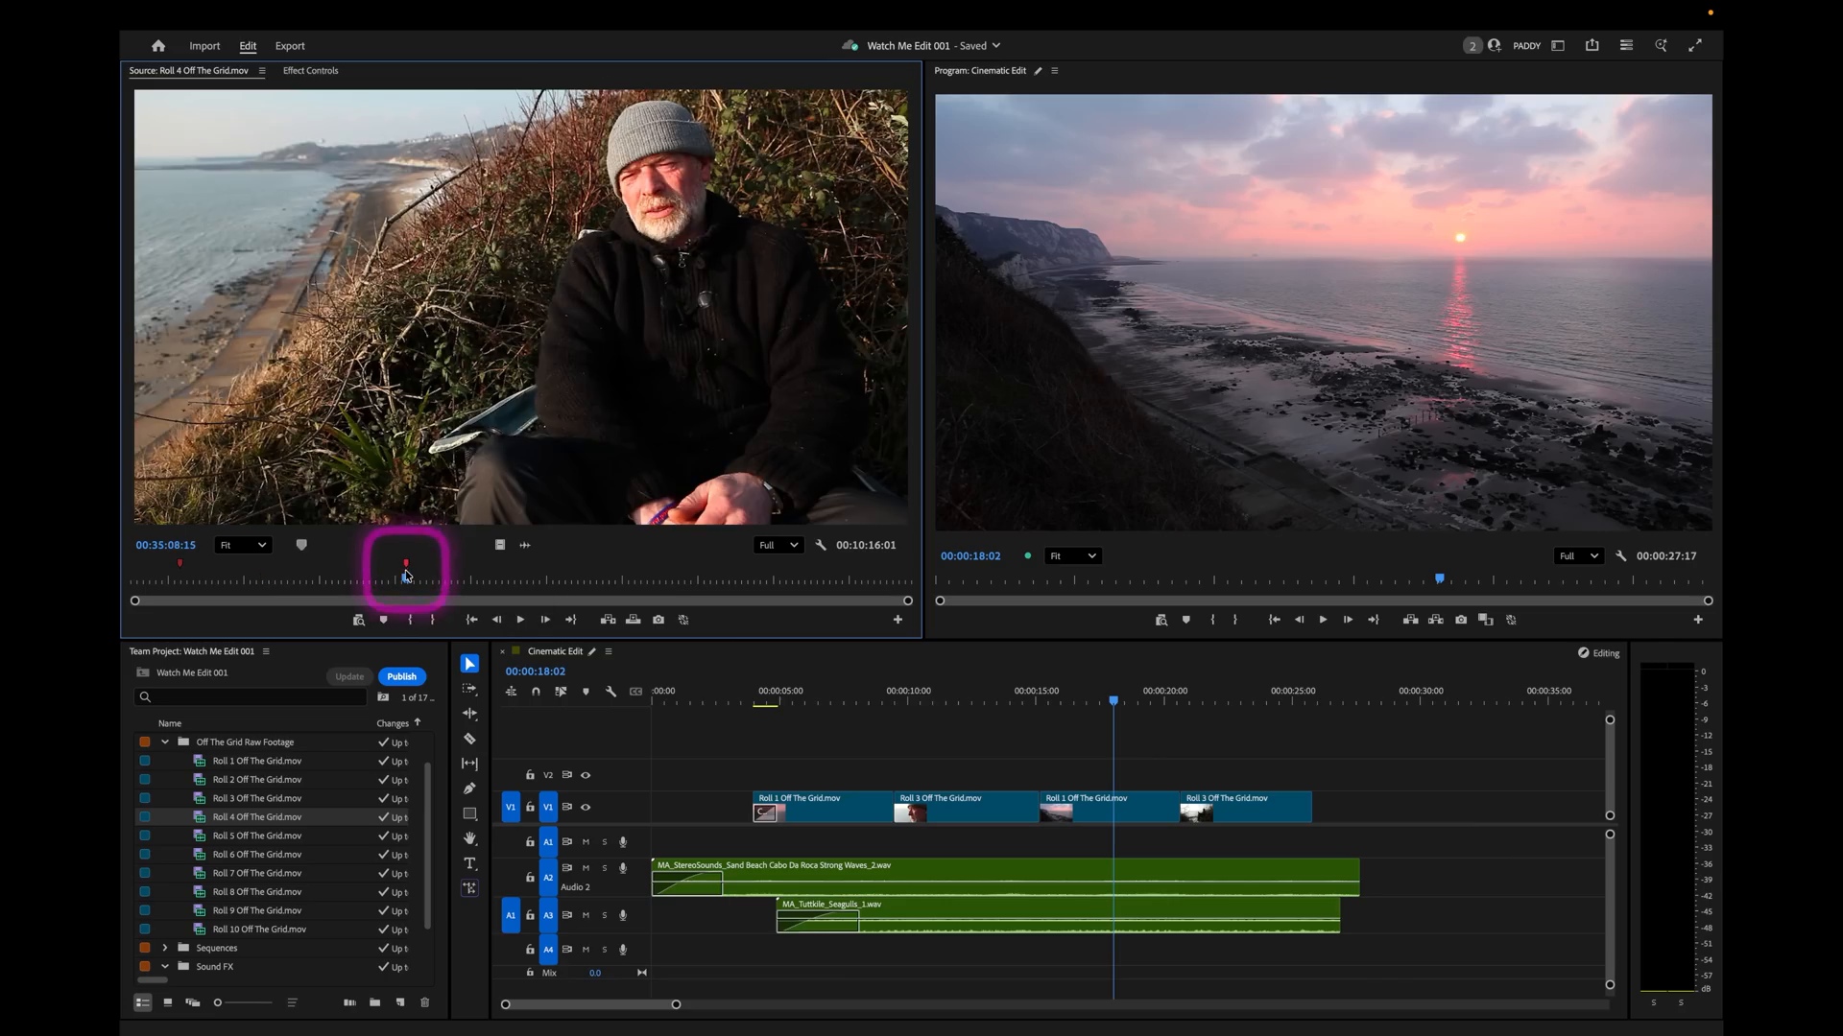
# Play the Roll 4 interview from the marker and mark a 00:00:02:11 soundbite ending at 00:35:11:04.
pyautogui.press('space')
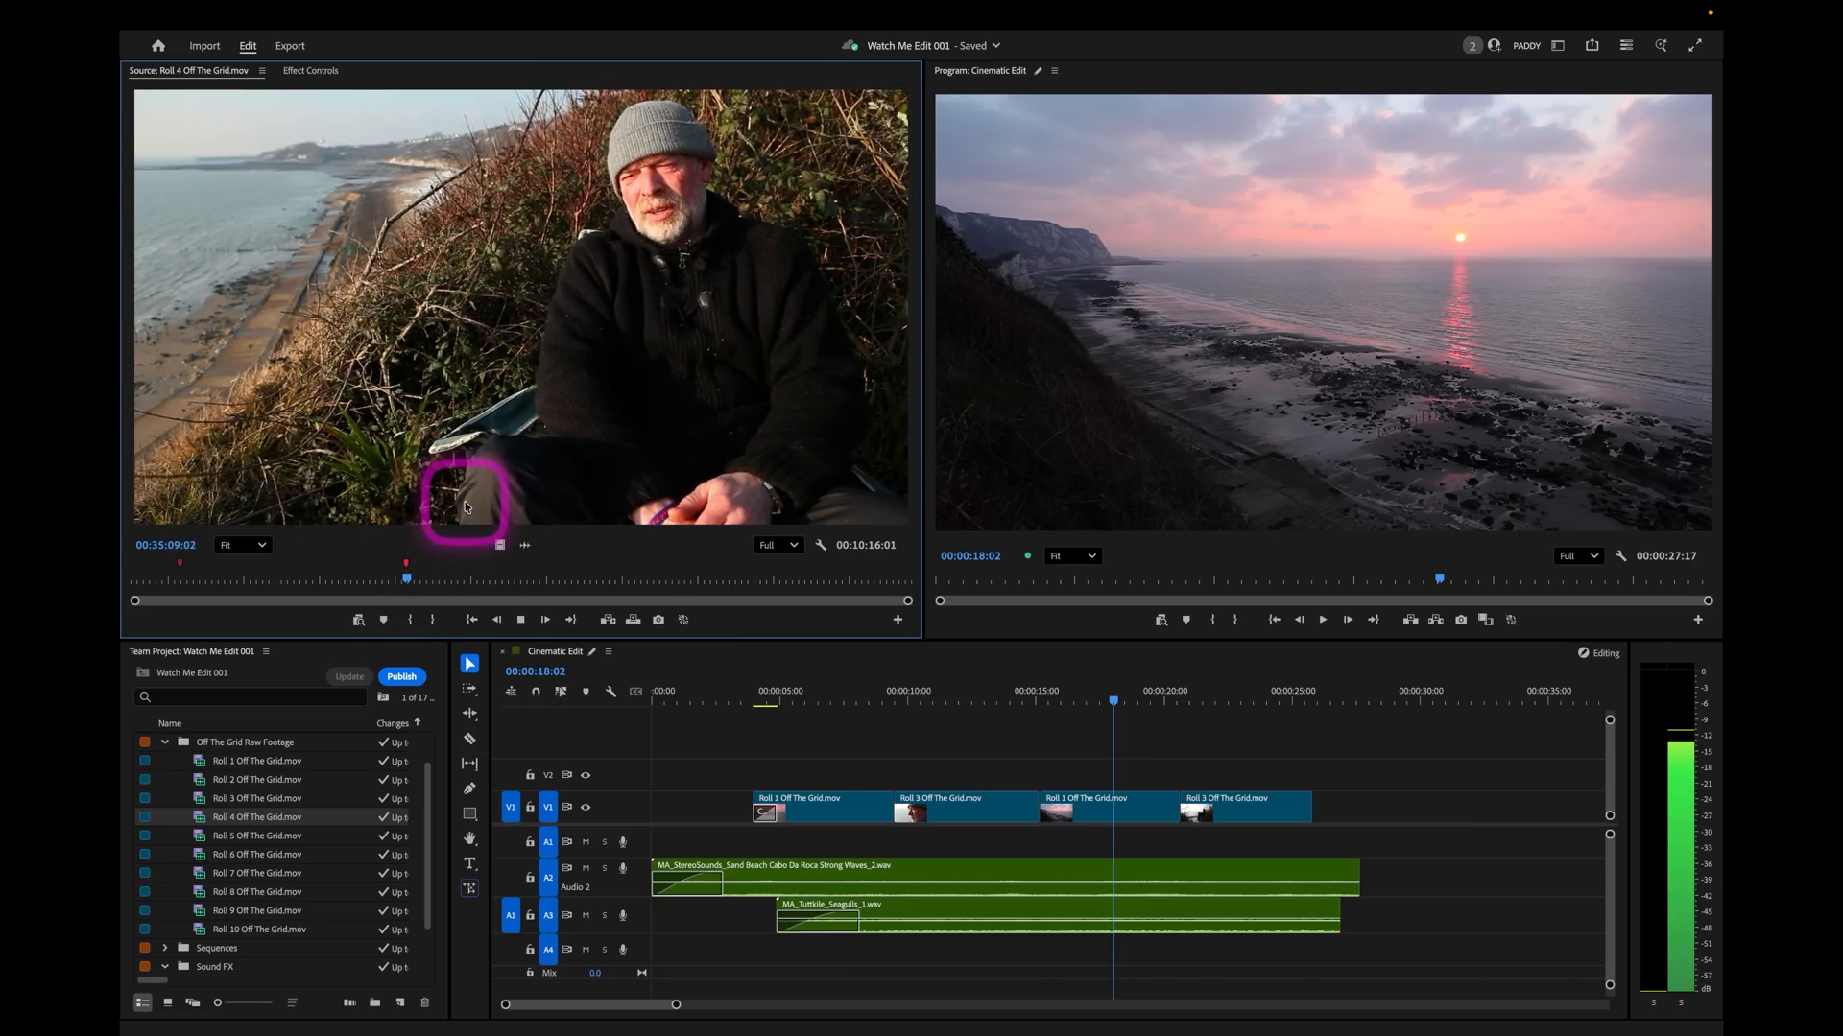
pyautogui.press('space')
pyautogui.click(473, 432)
pyautogui.press('i')
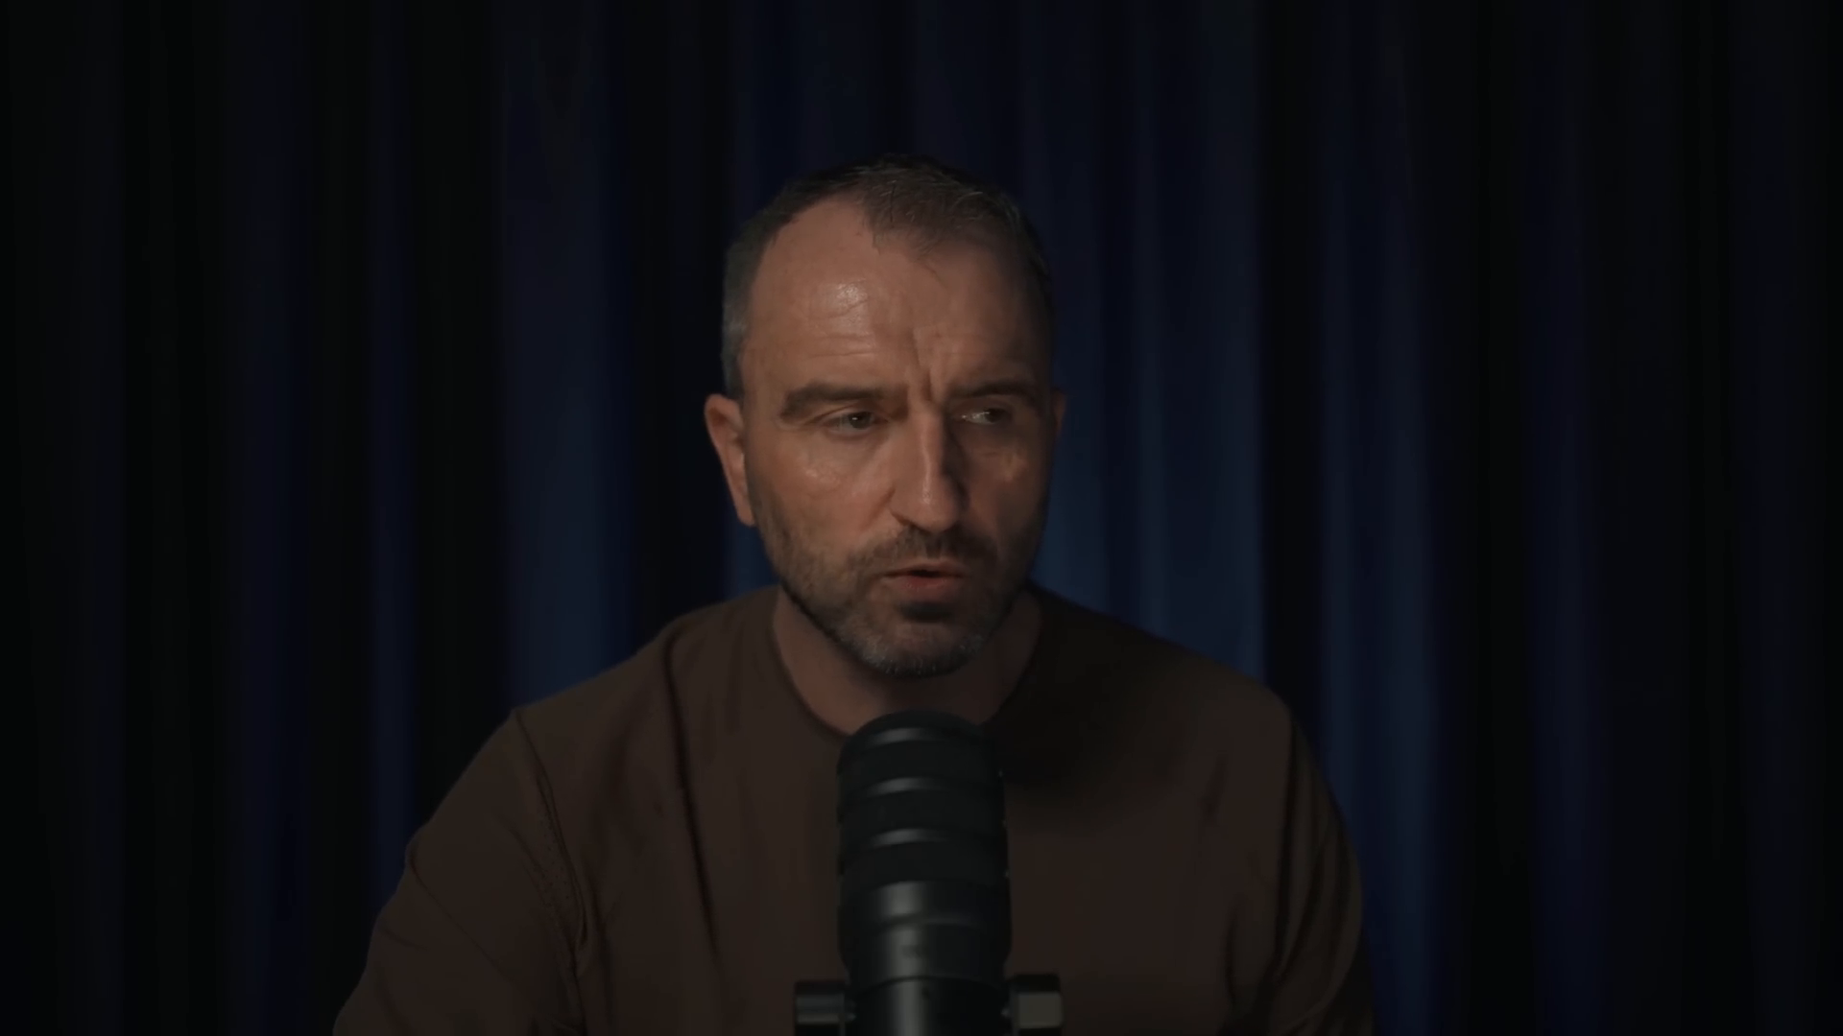
pyautogui.click(473, 432)
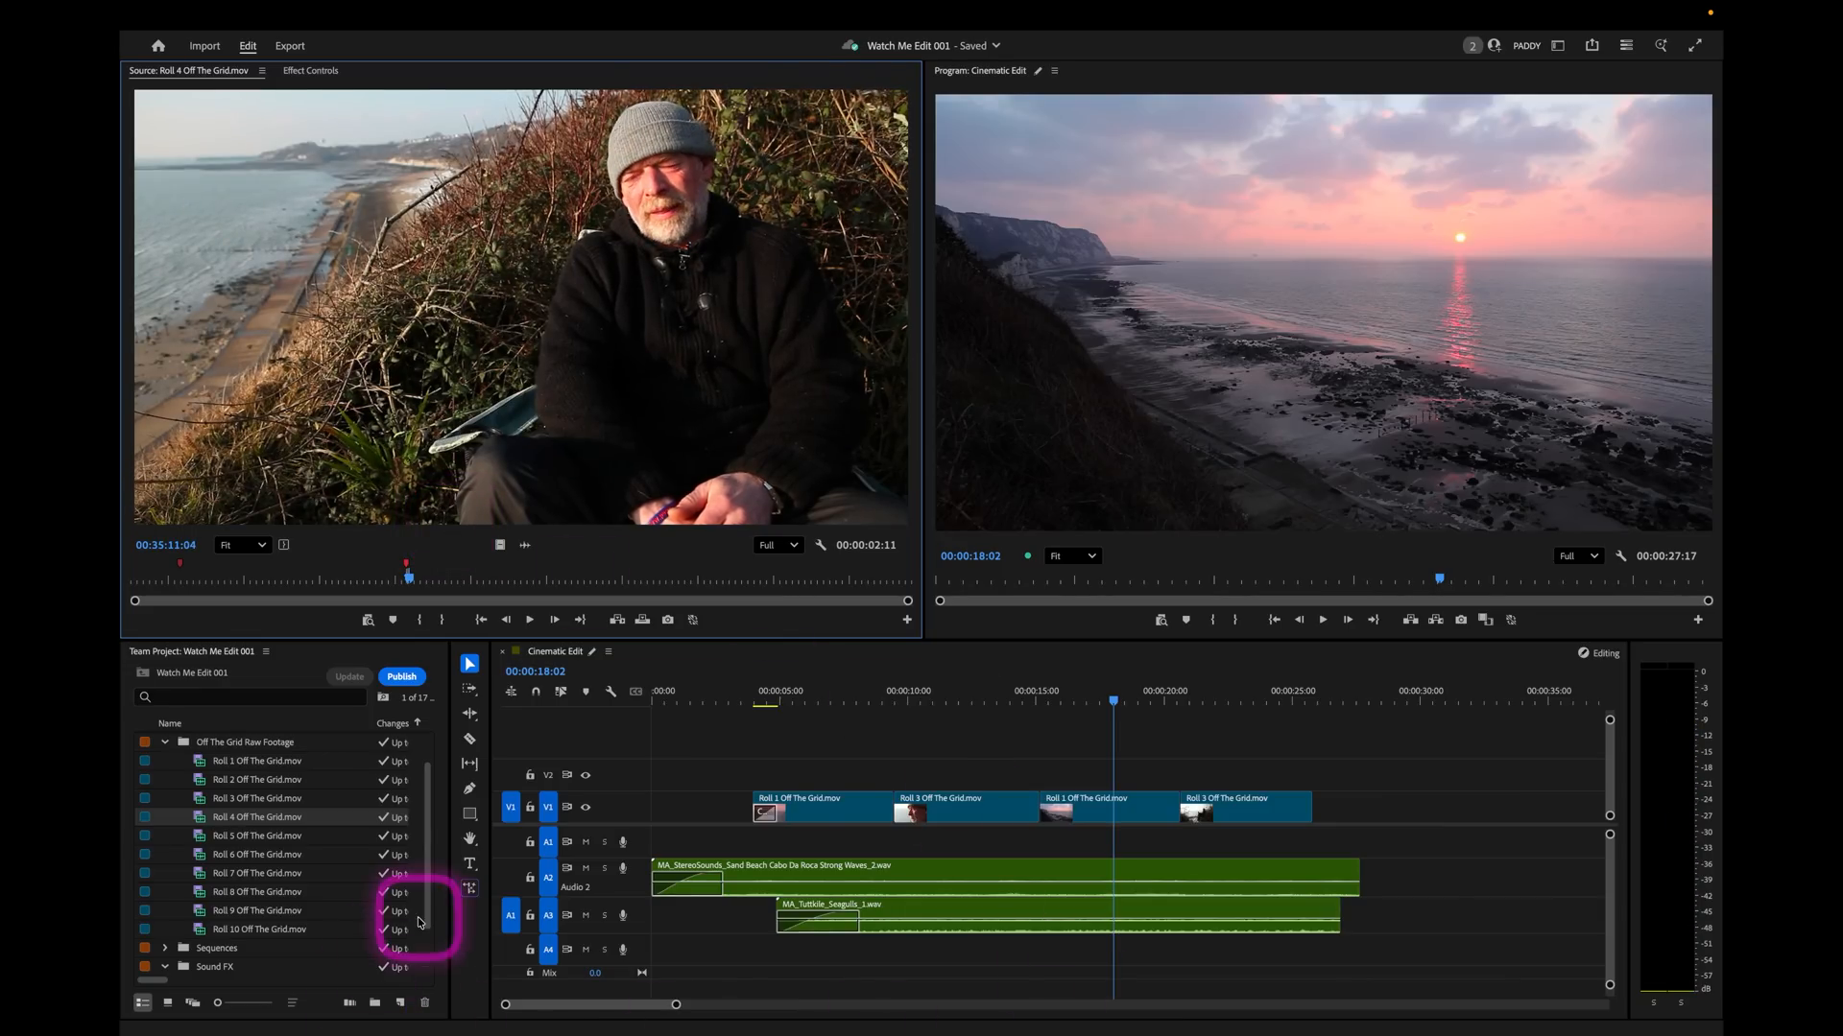
# Patch the source audio to track A1 and move all four video clips from V1 up one track.
pyautogui.click(507, 846)
pyautogui.moveTo(819, 761); pyautogui.dragTo(1225, 773)
pyautogui.click(1330, 753)
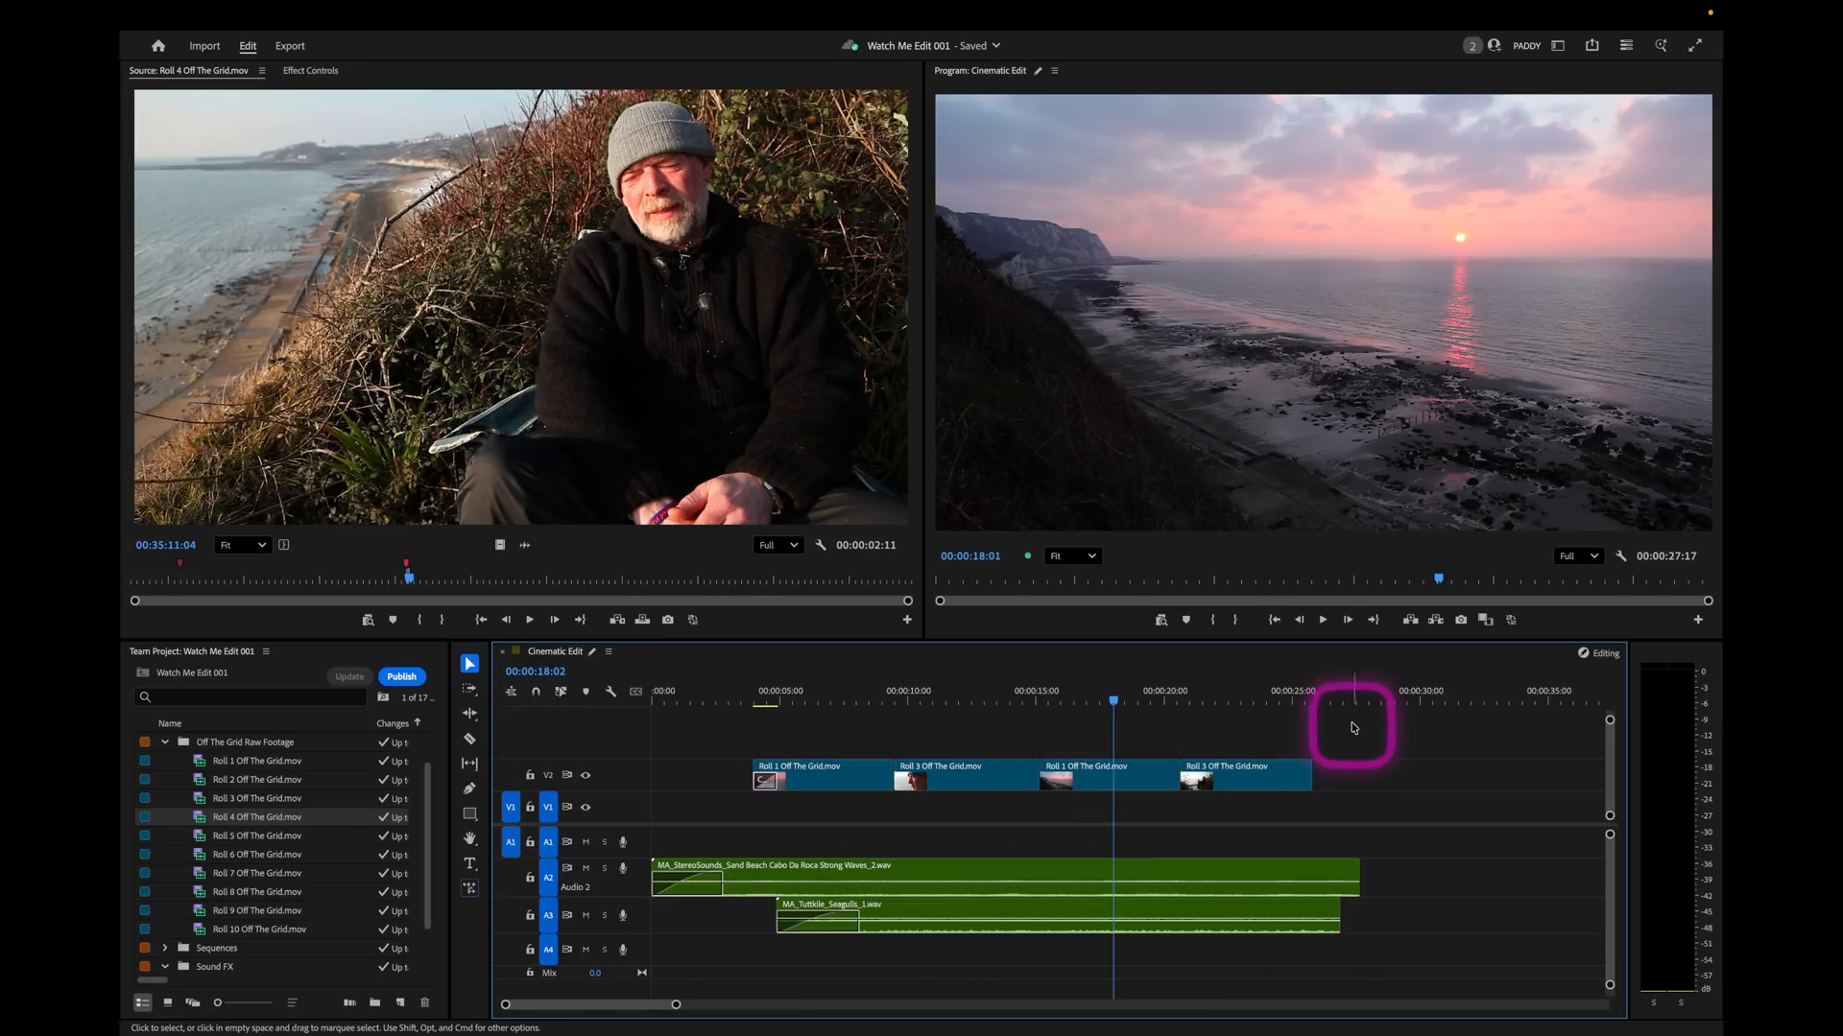
# Overwrite the Roll 4 soundbite onto V1 and A1 at 00:00:27:02, and shift it to start at 00:00:28:06.
pyautogui.click(1345, 694)
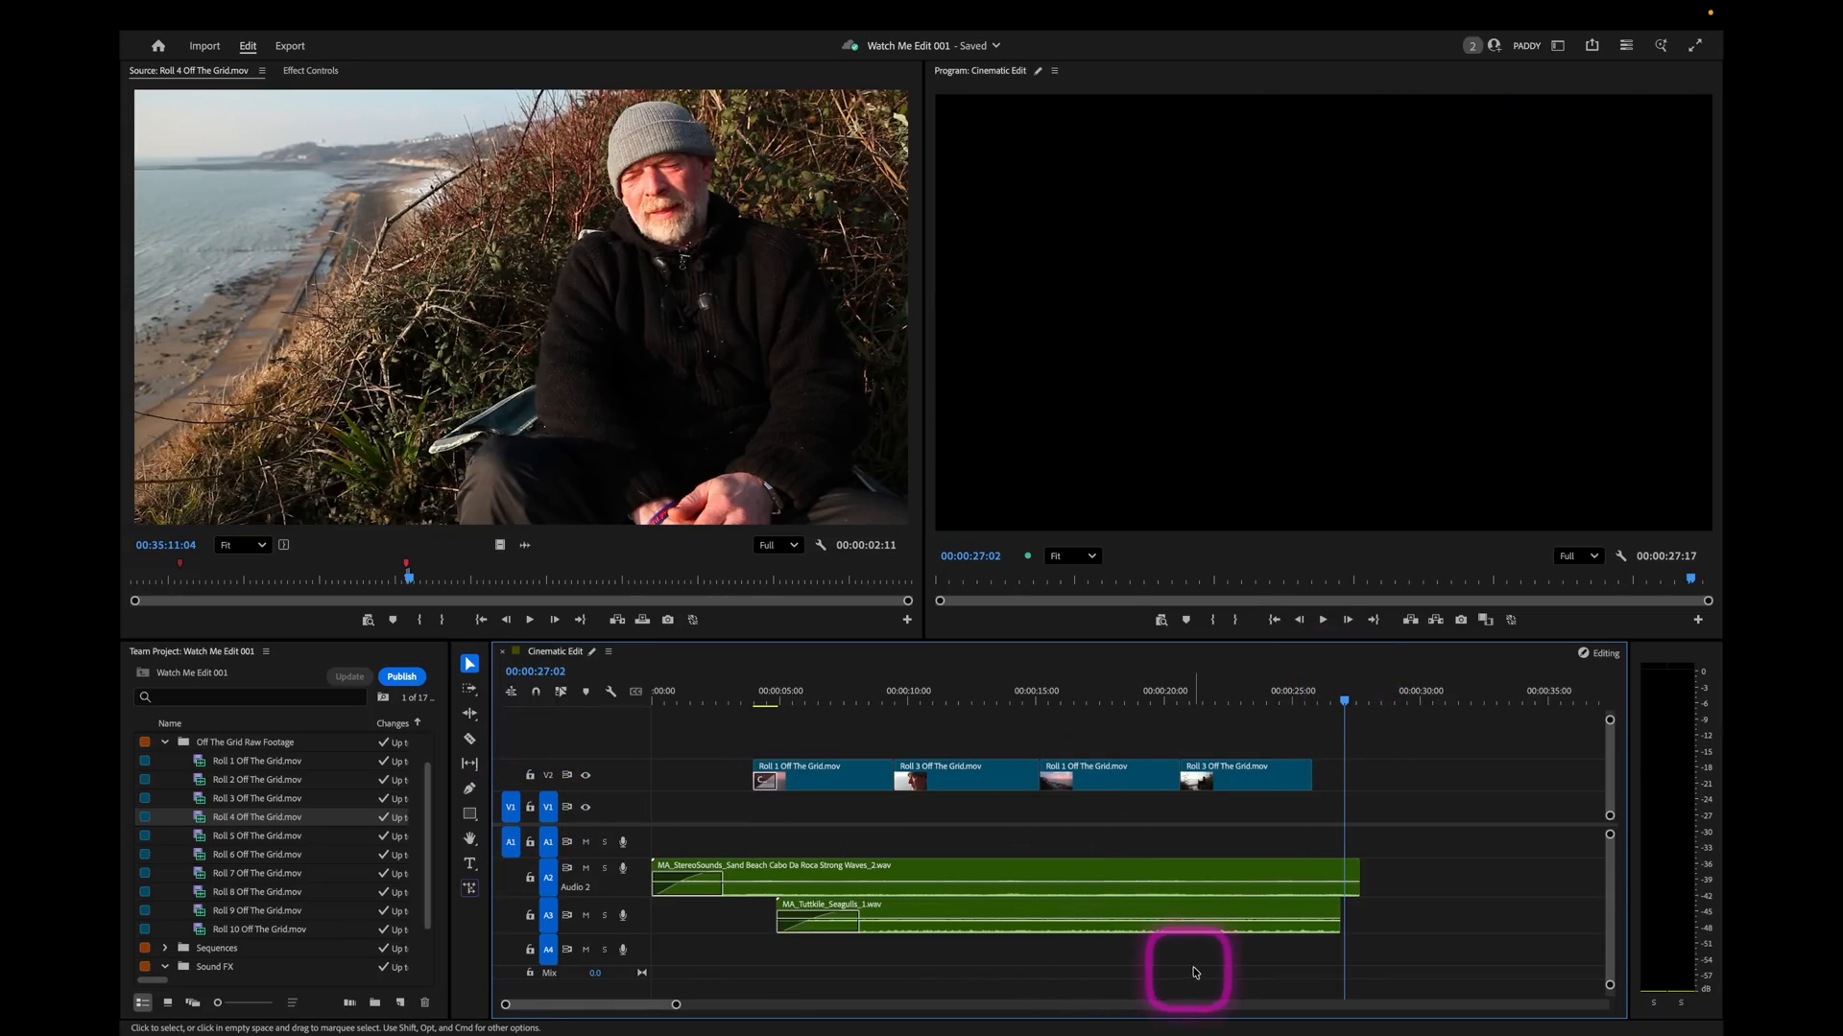
pyautogui.press('.')
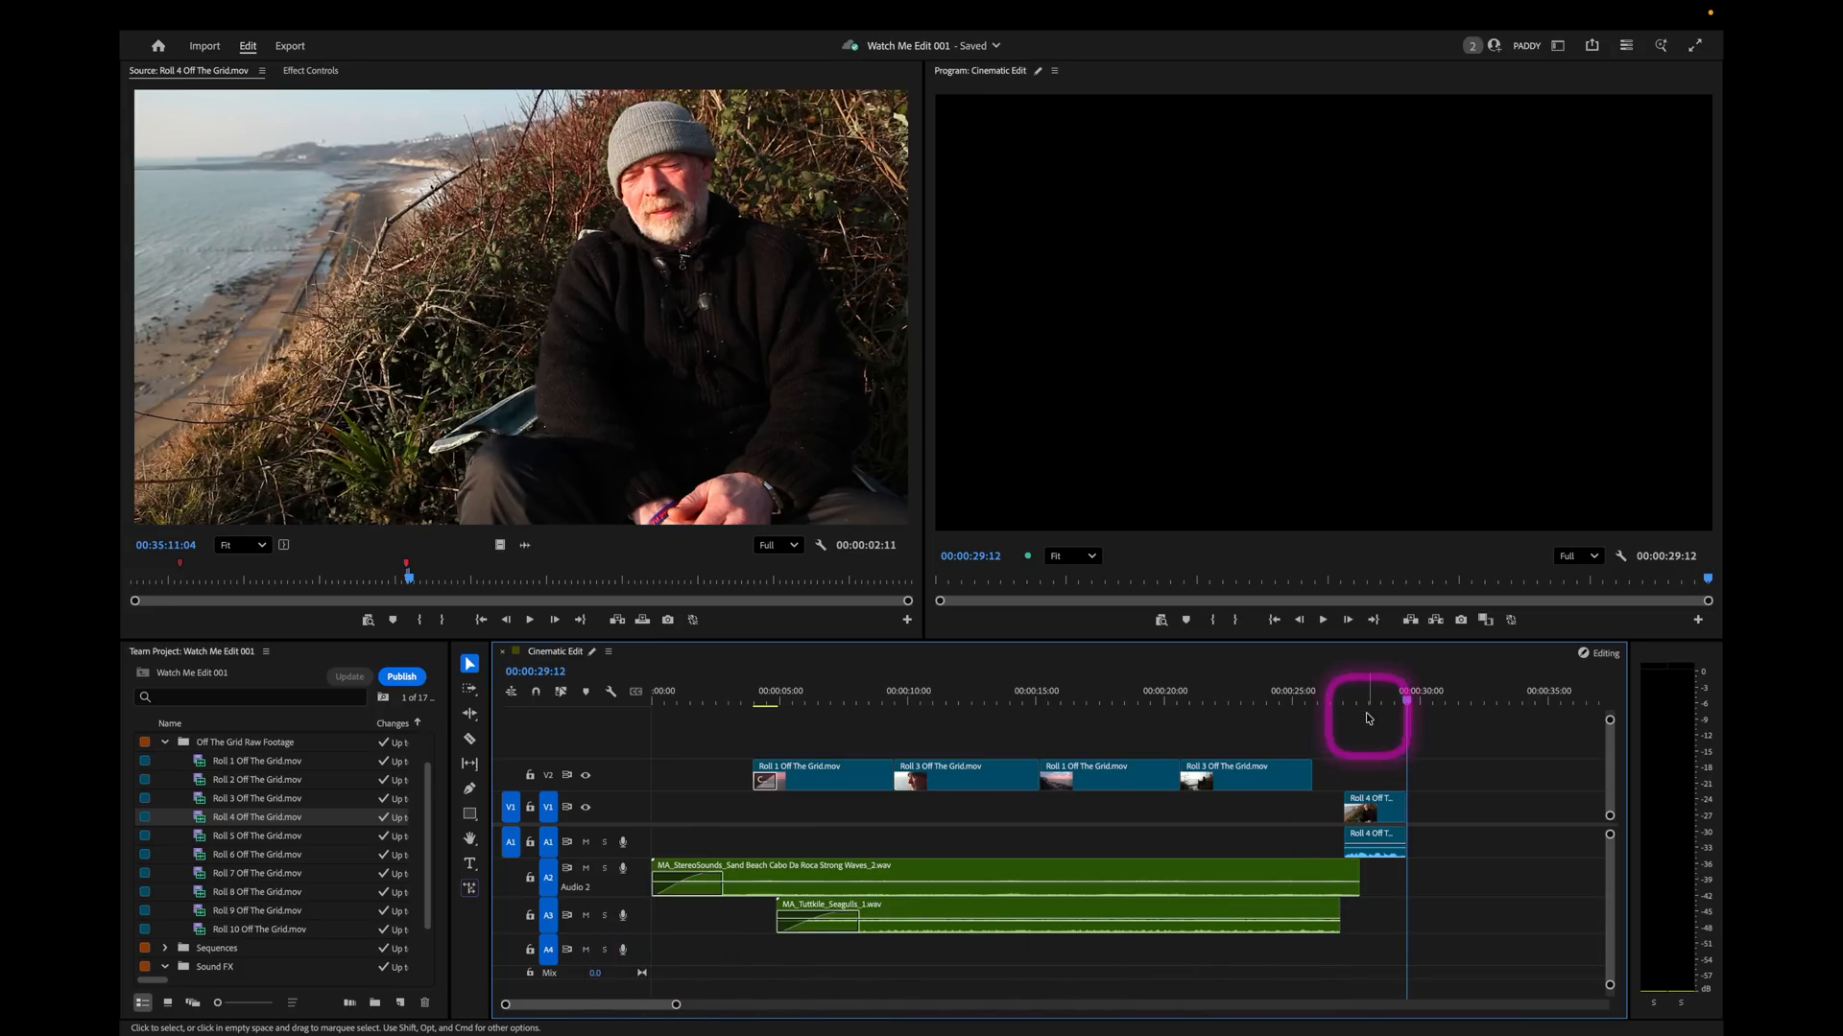
pyautogui.click(1357, 698)
pyautogui.click(1385, 836)
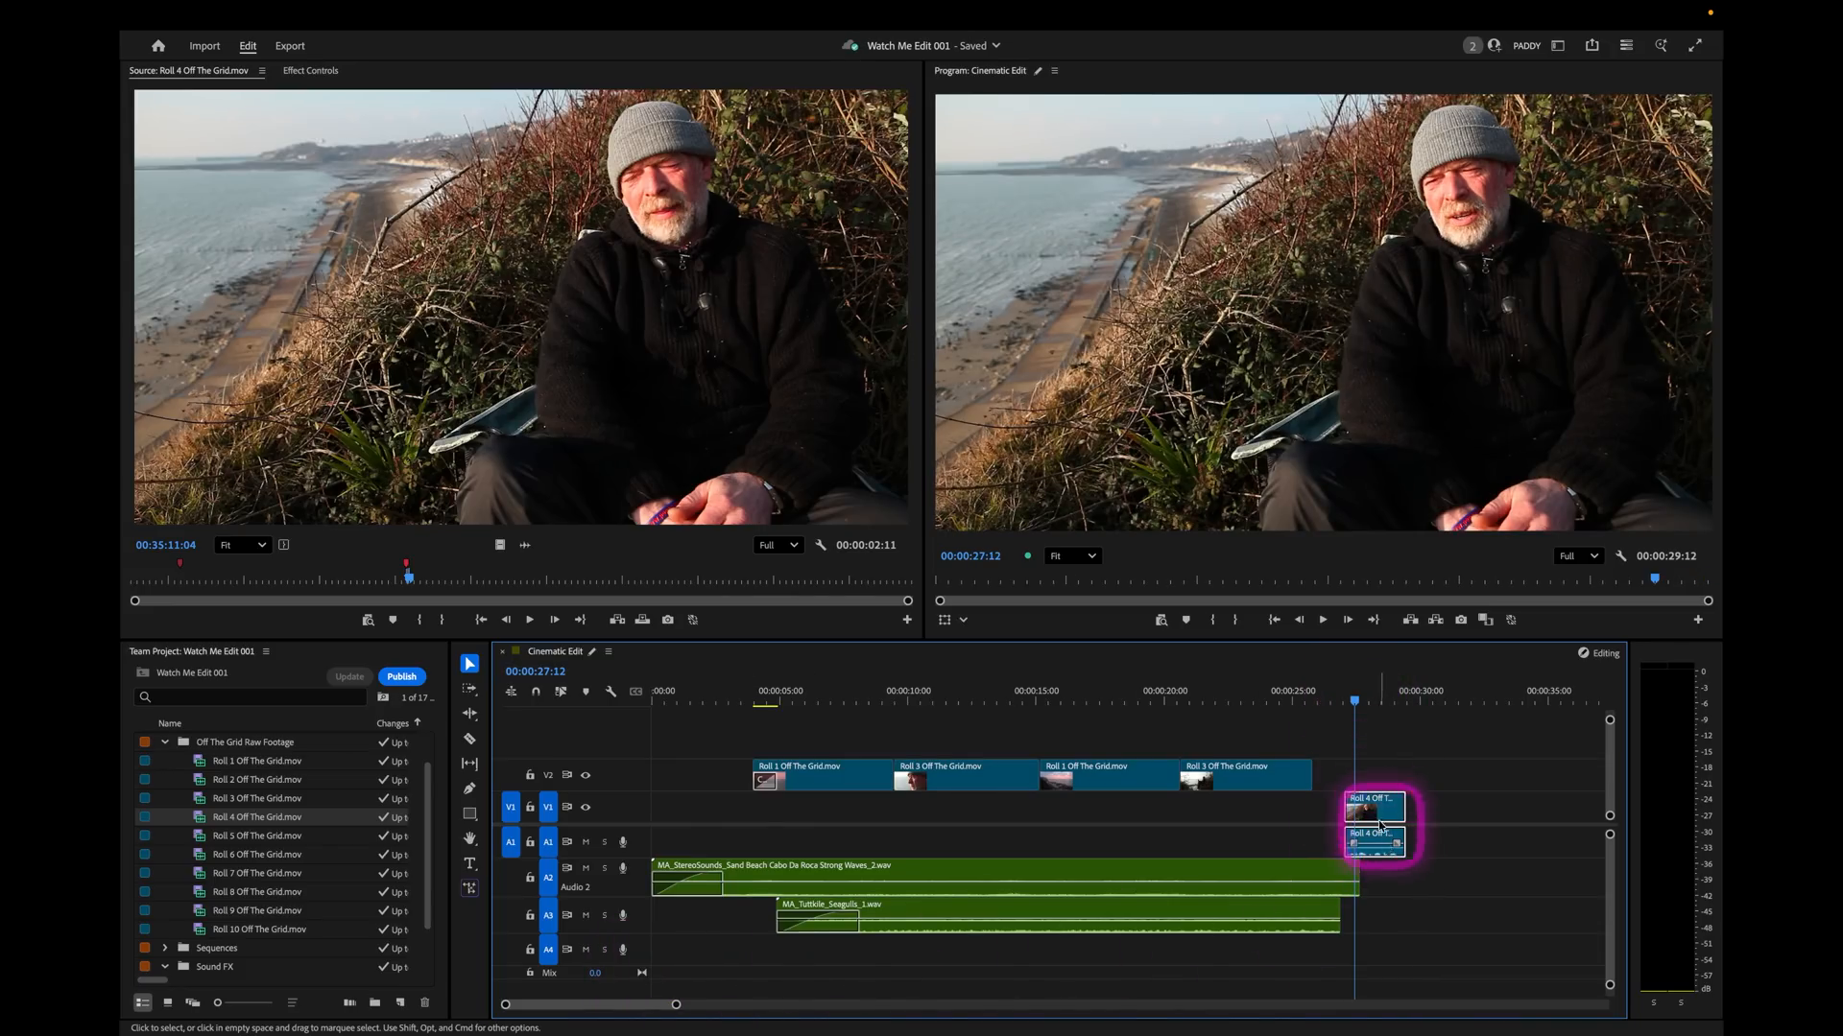
pyautogui.moveTo(1374, 806); pyautogui.dragTo(1404, 807)
pyautogui.click(1382, 701)
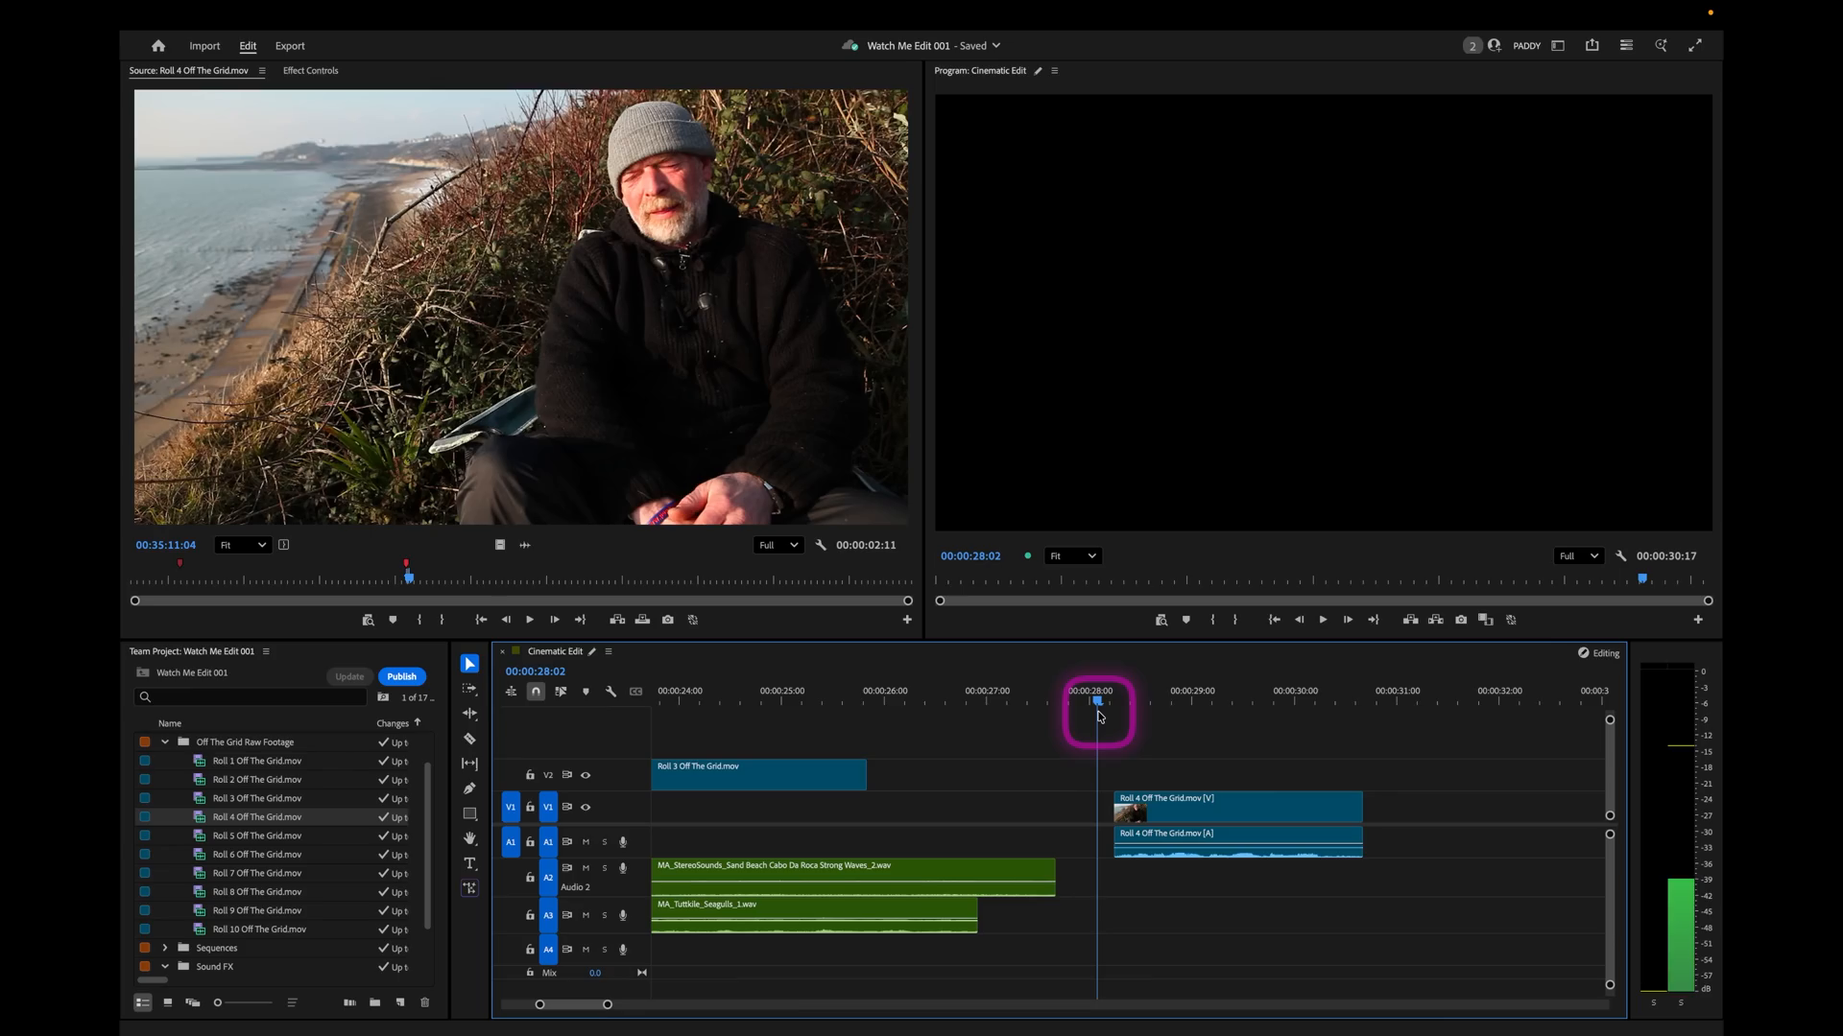
# Extract the first nine frames of the Roll 4 soundbite from 00:00:28:06, closing the gap.
pyautogui.moveTo(1100, 715)
pyautogui.mouseDown()
pyautogui.moveTo(1130, 710)
pyautogui.moveTo(1110, 707)
pyautogui.mouseUp()
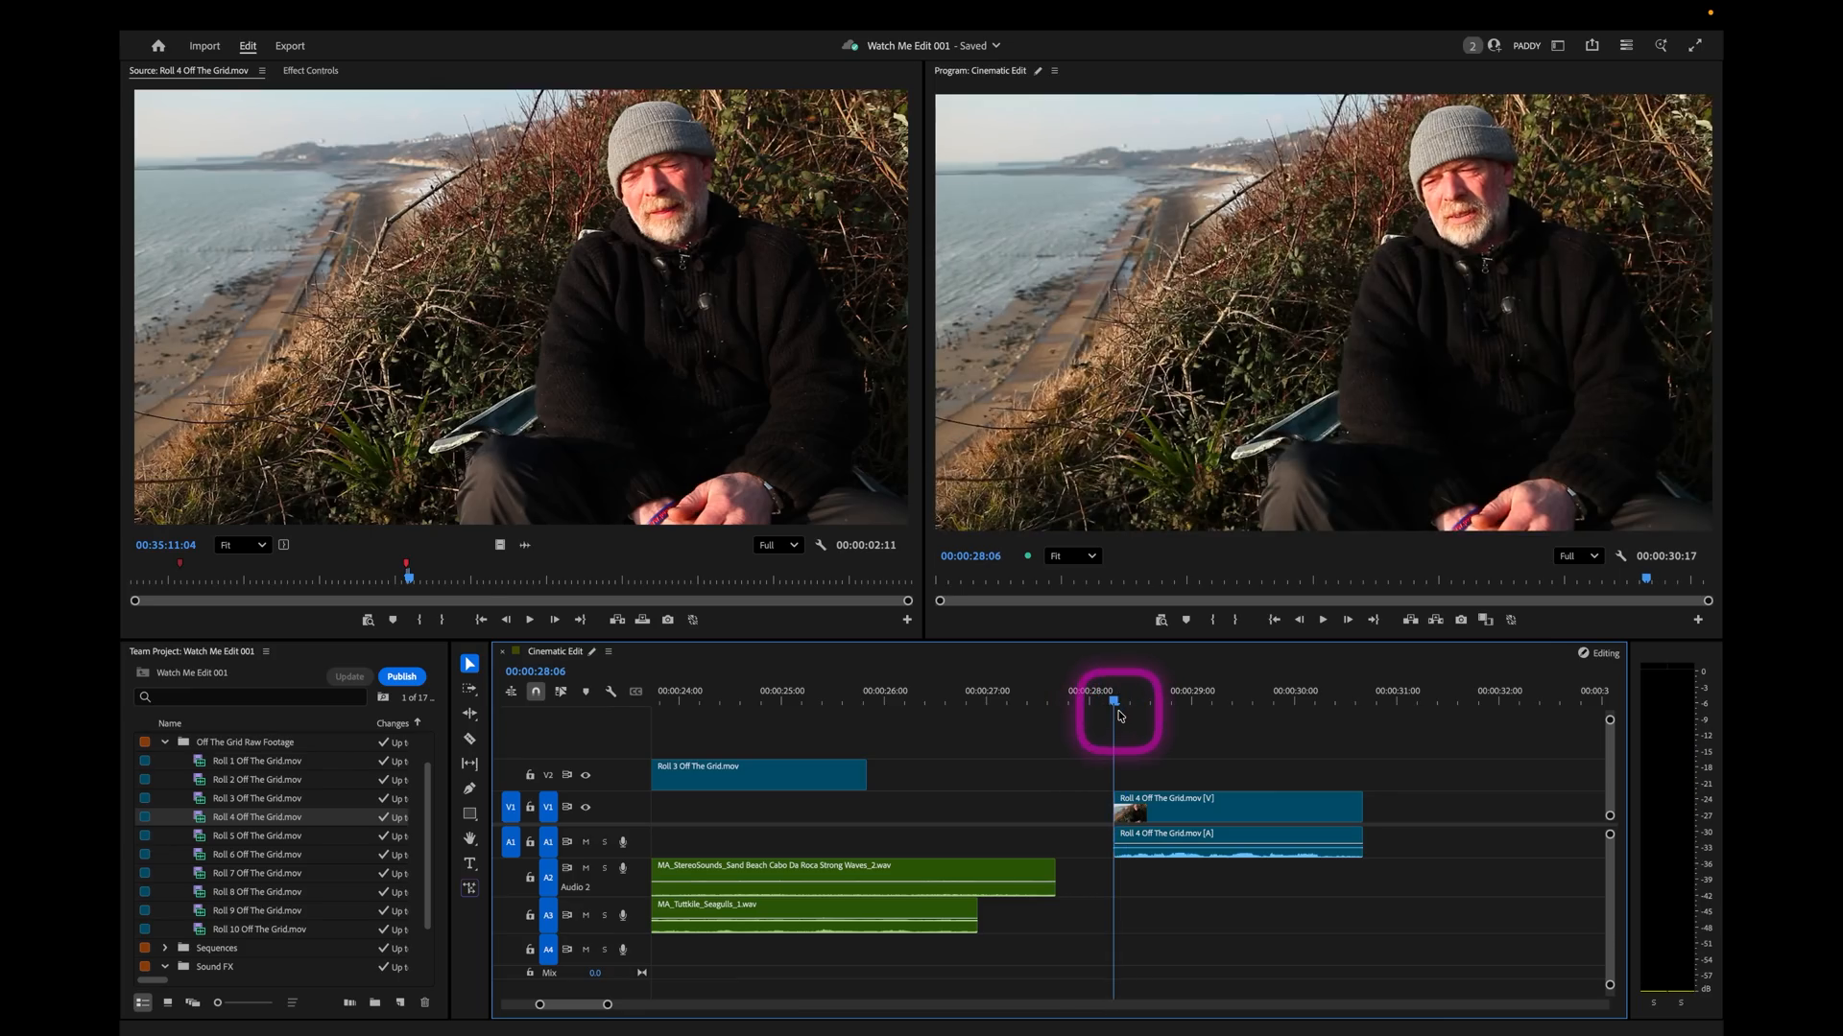
pyautogui.press('i')
pyautogui.press('space')
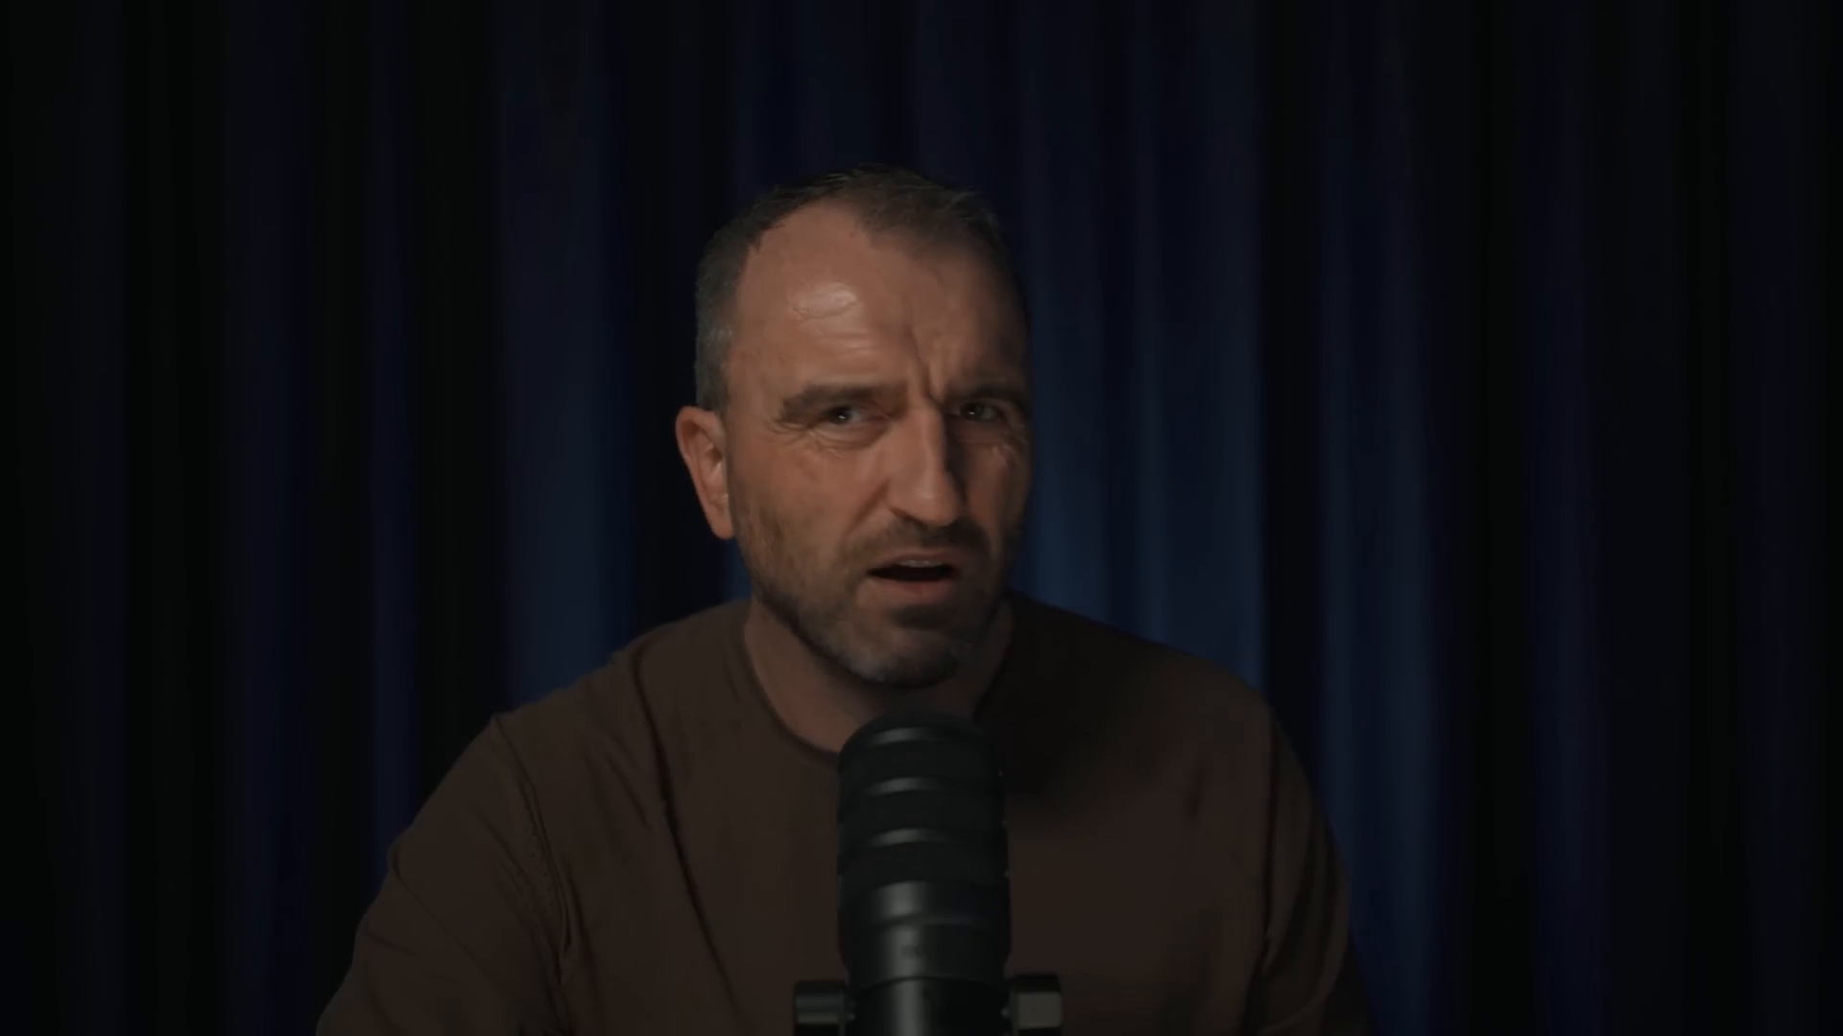
pyautogui.click(1130, 698)
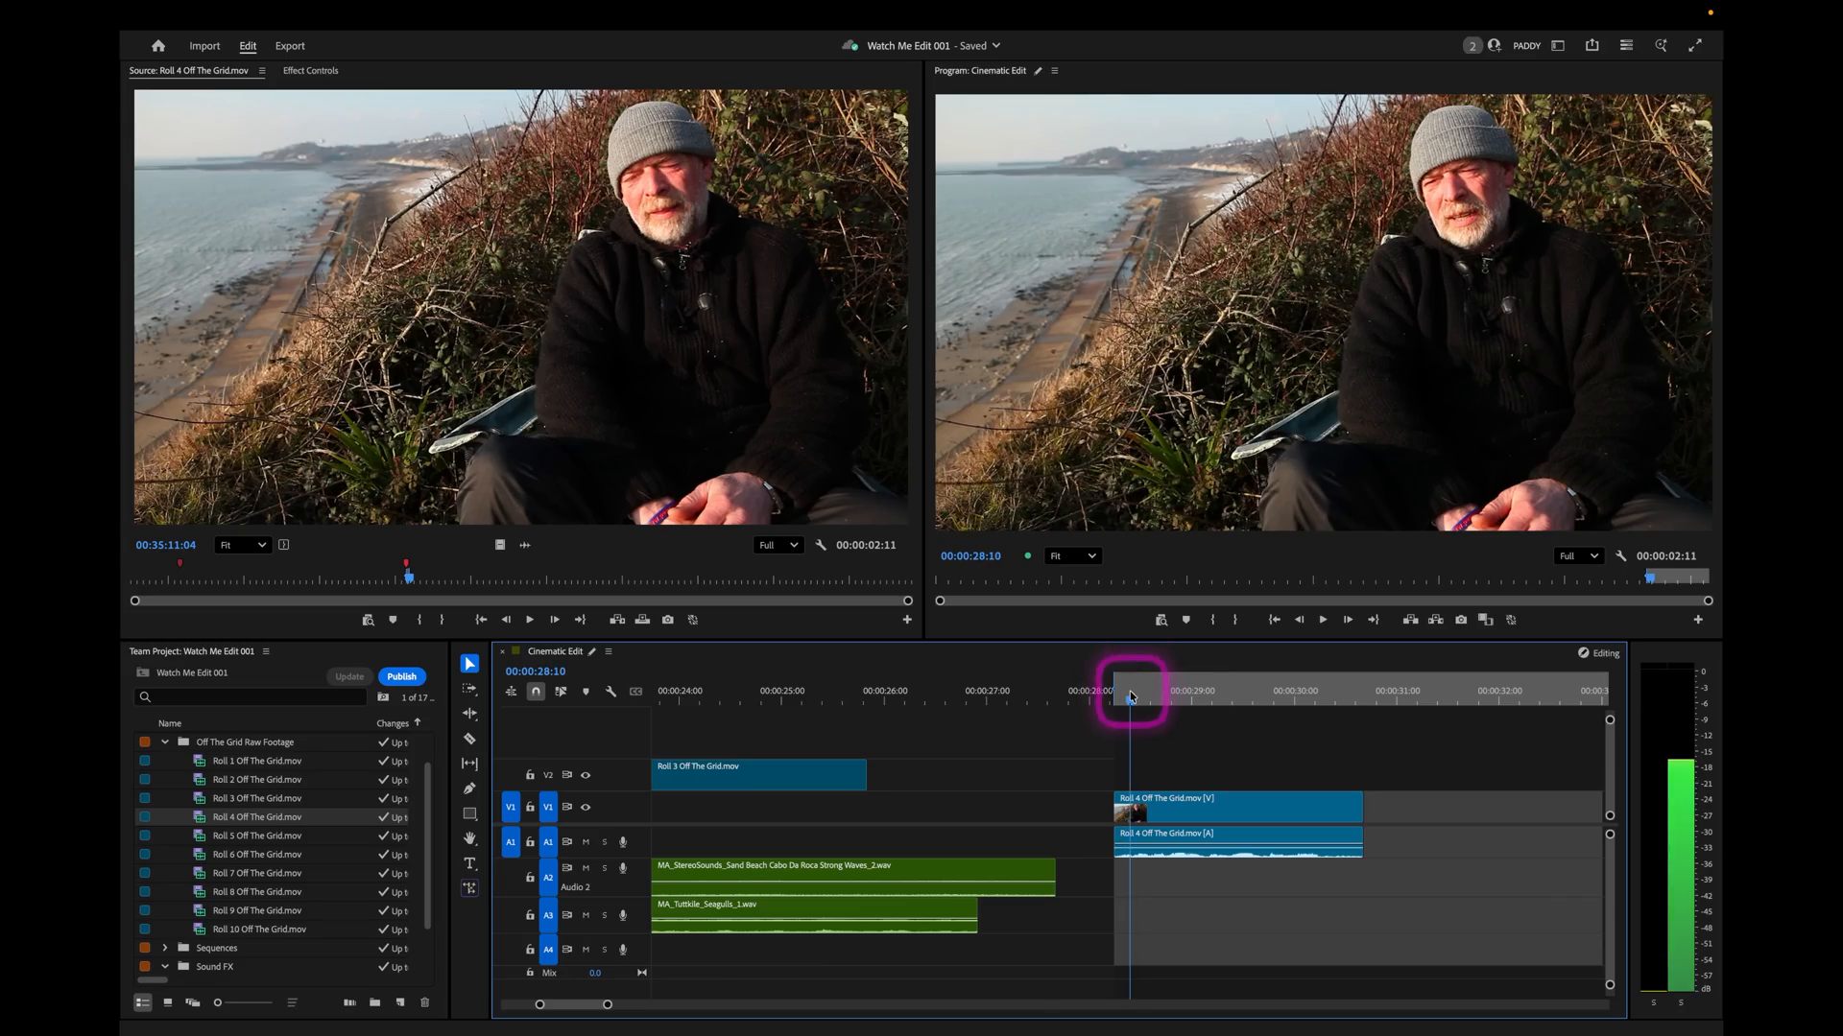
pyautogui.click(1119, 703)
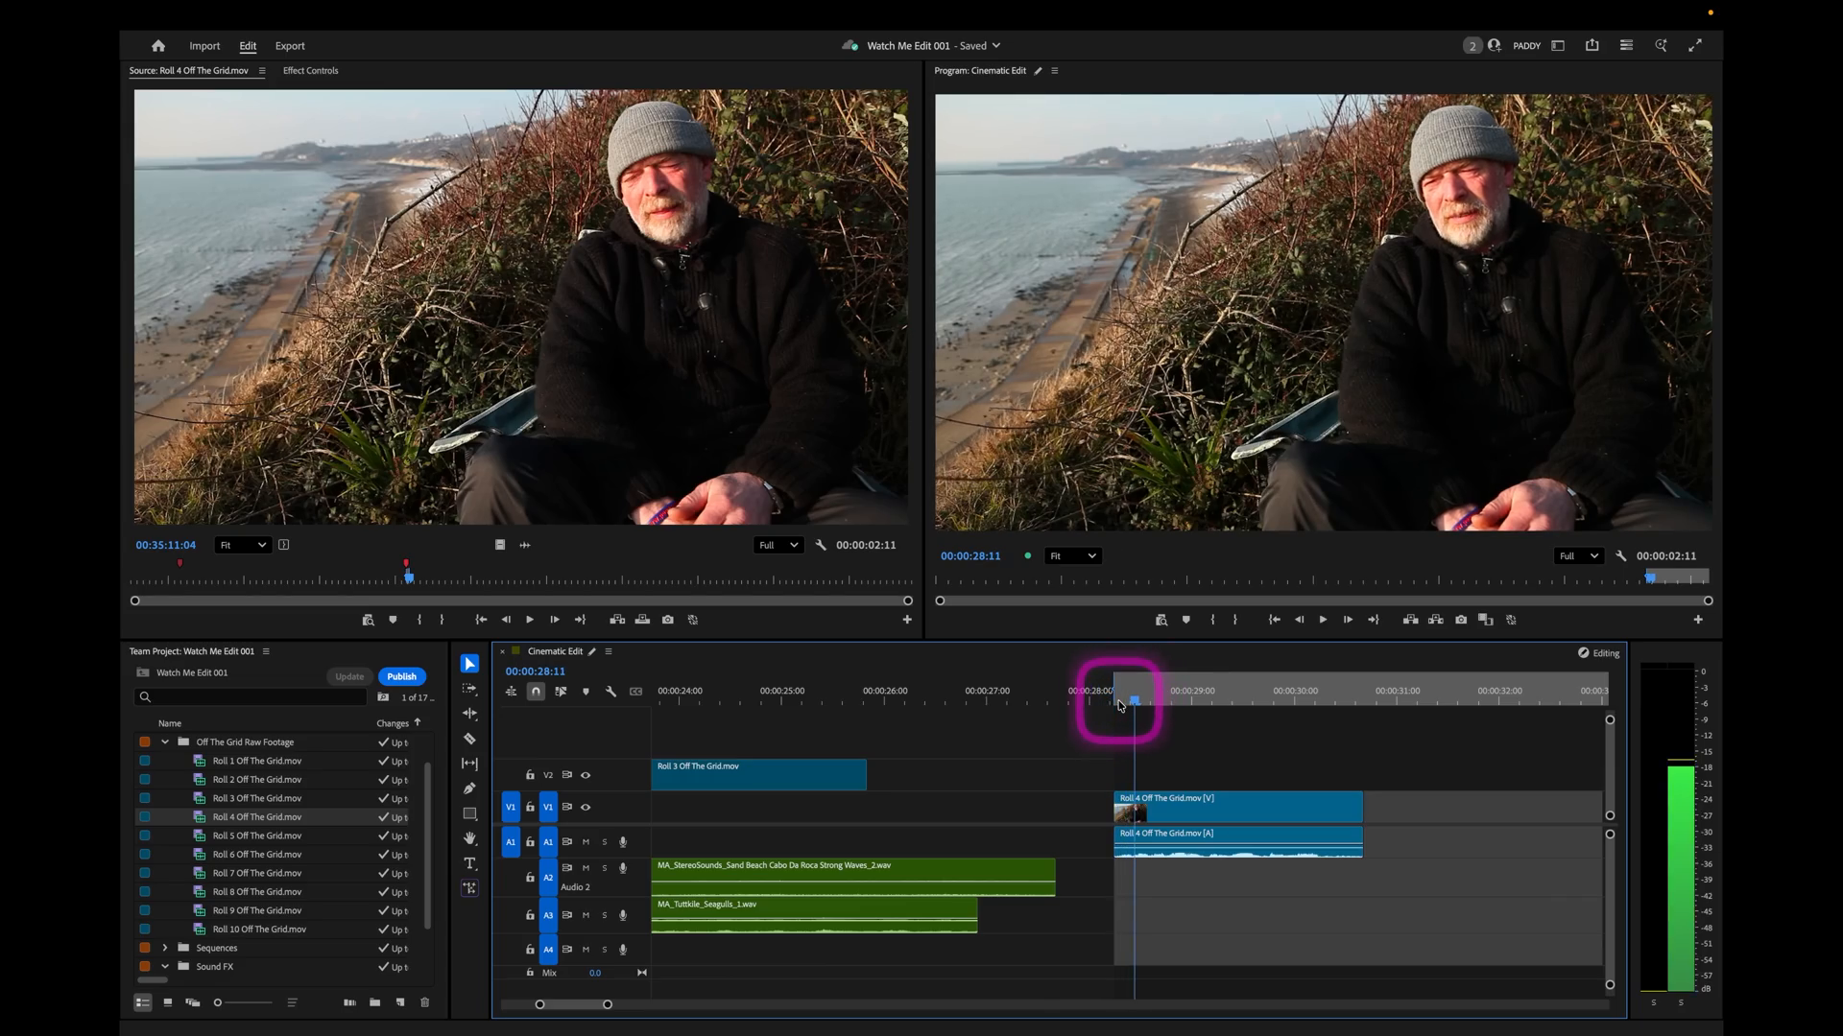
pyautogui.press('Right')
pyautogui.press('Right')
pyautogui.press('Right')
pyautogui.press('Right')
pyautogui.press('Left')
pyautogui.press('o')
pyautogui.press('space')
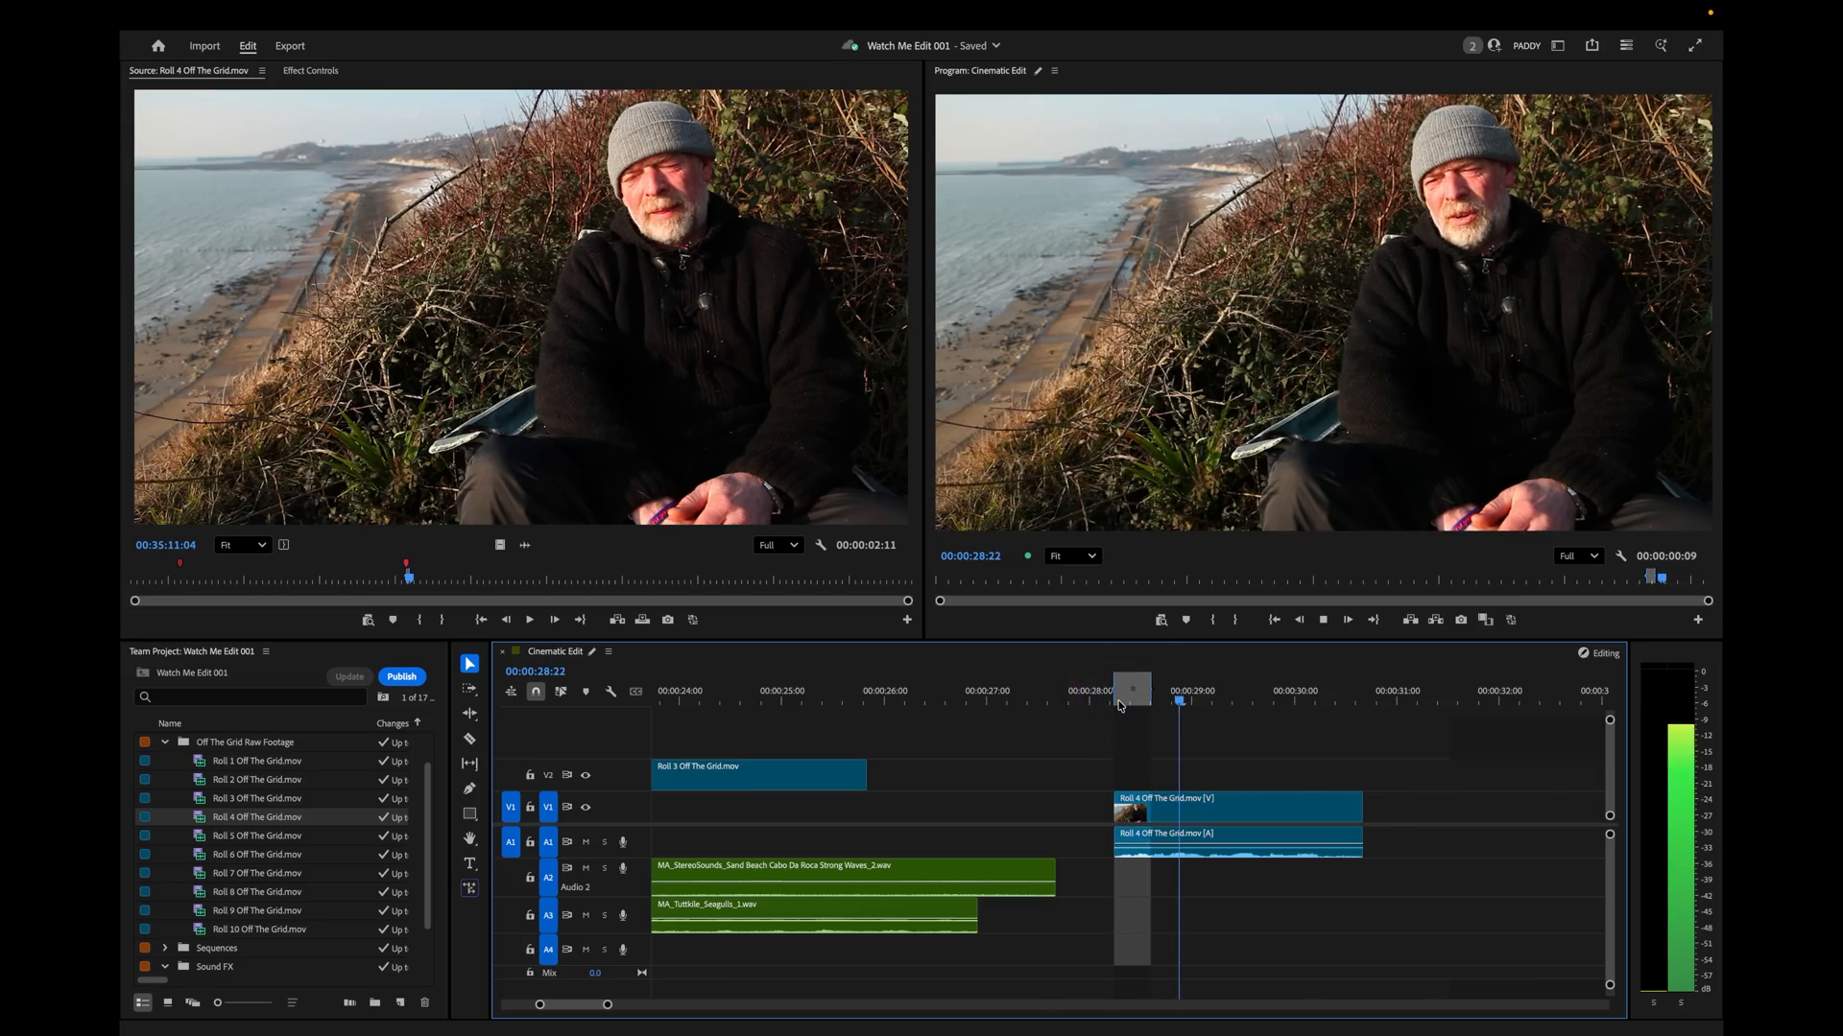
pyautogui.press("'")
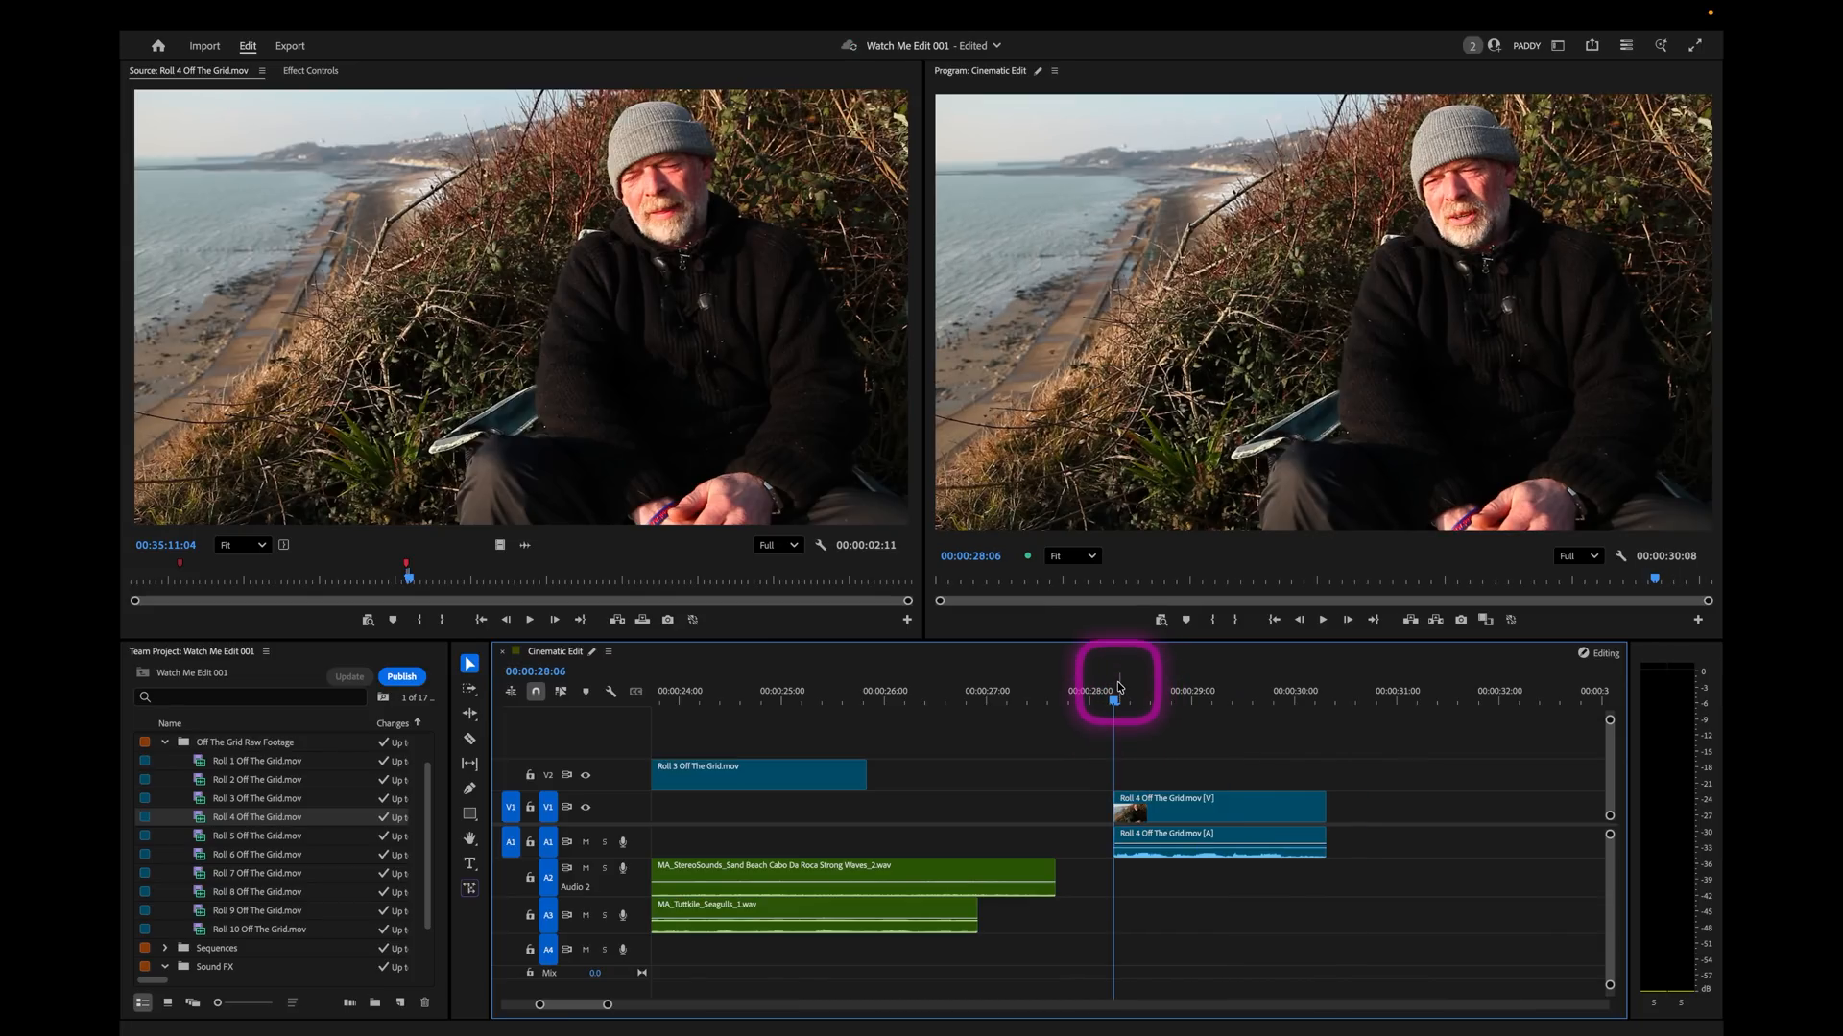
# Play the Roll 4 soundbite and apply the default audio transition to the start of its audio clip.
pyautogui.press('space')
pyautogui.click(1085, 698)
pyautogui.press('space')
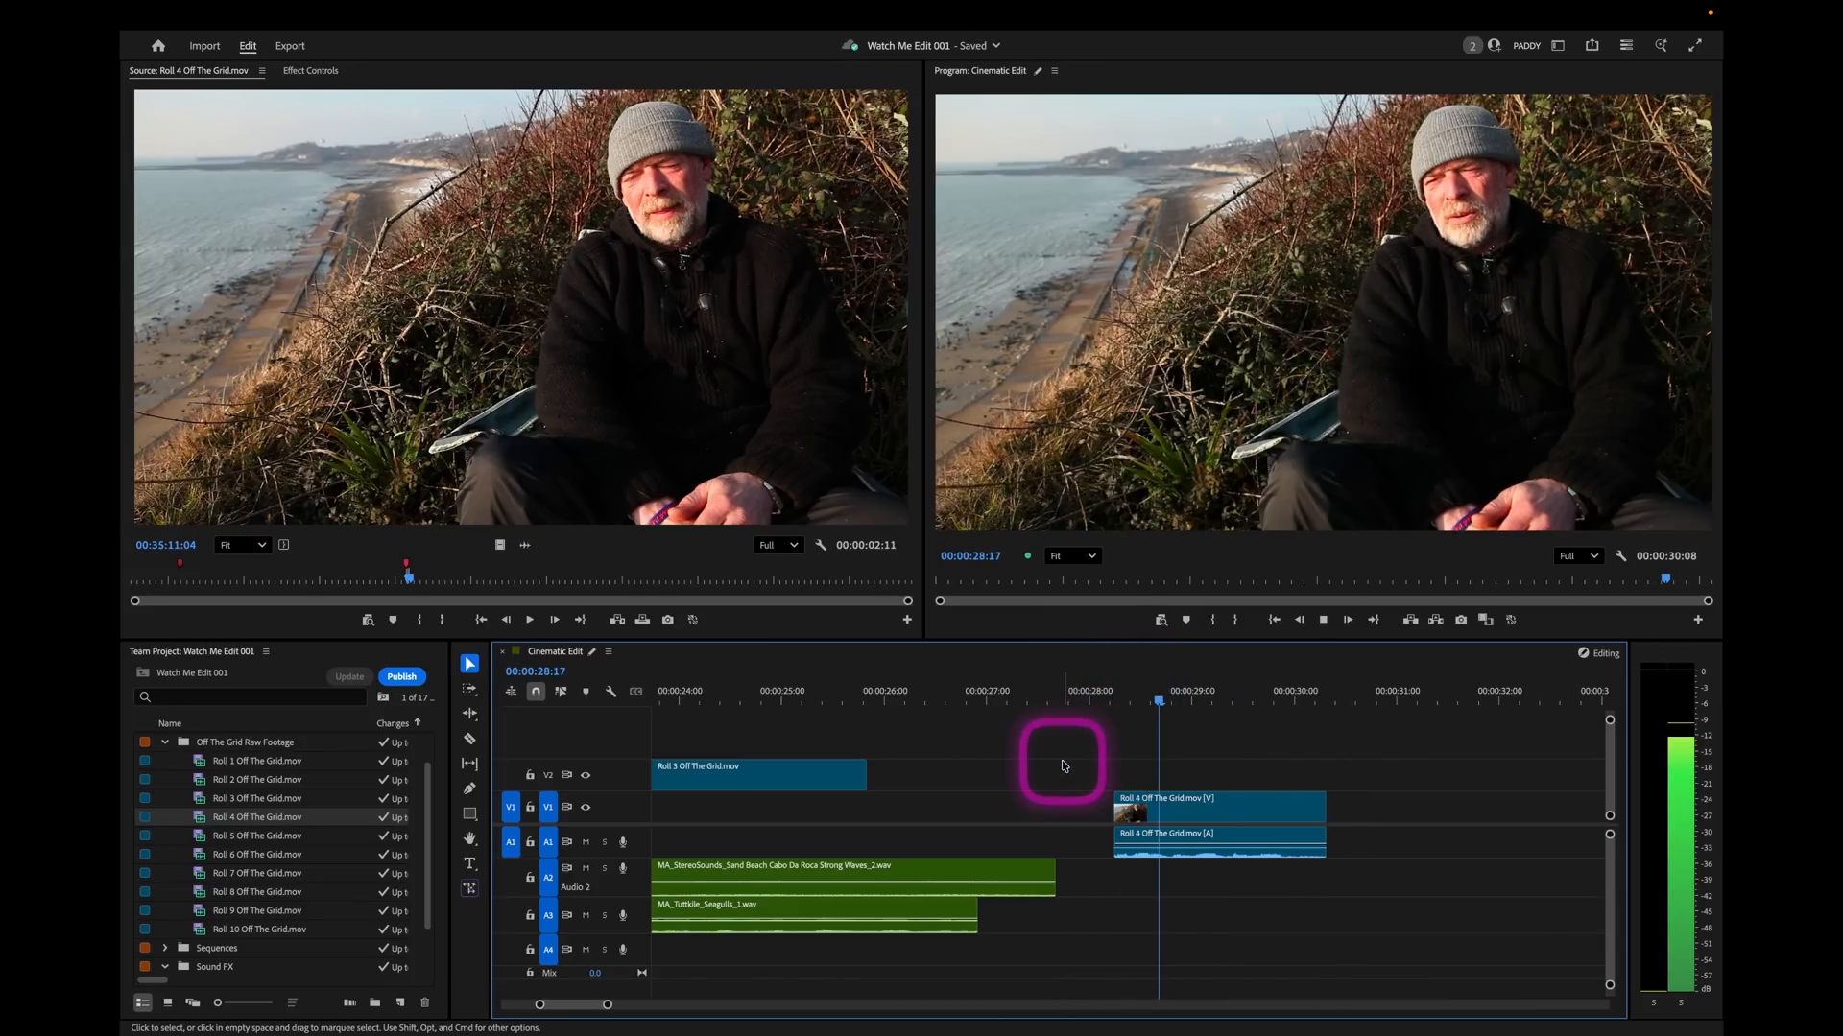
pyautogui.press('space')
pyautogui.rightClick(1112, 842)
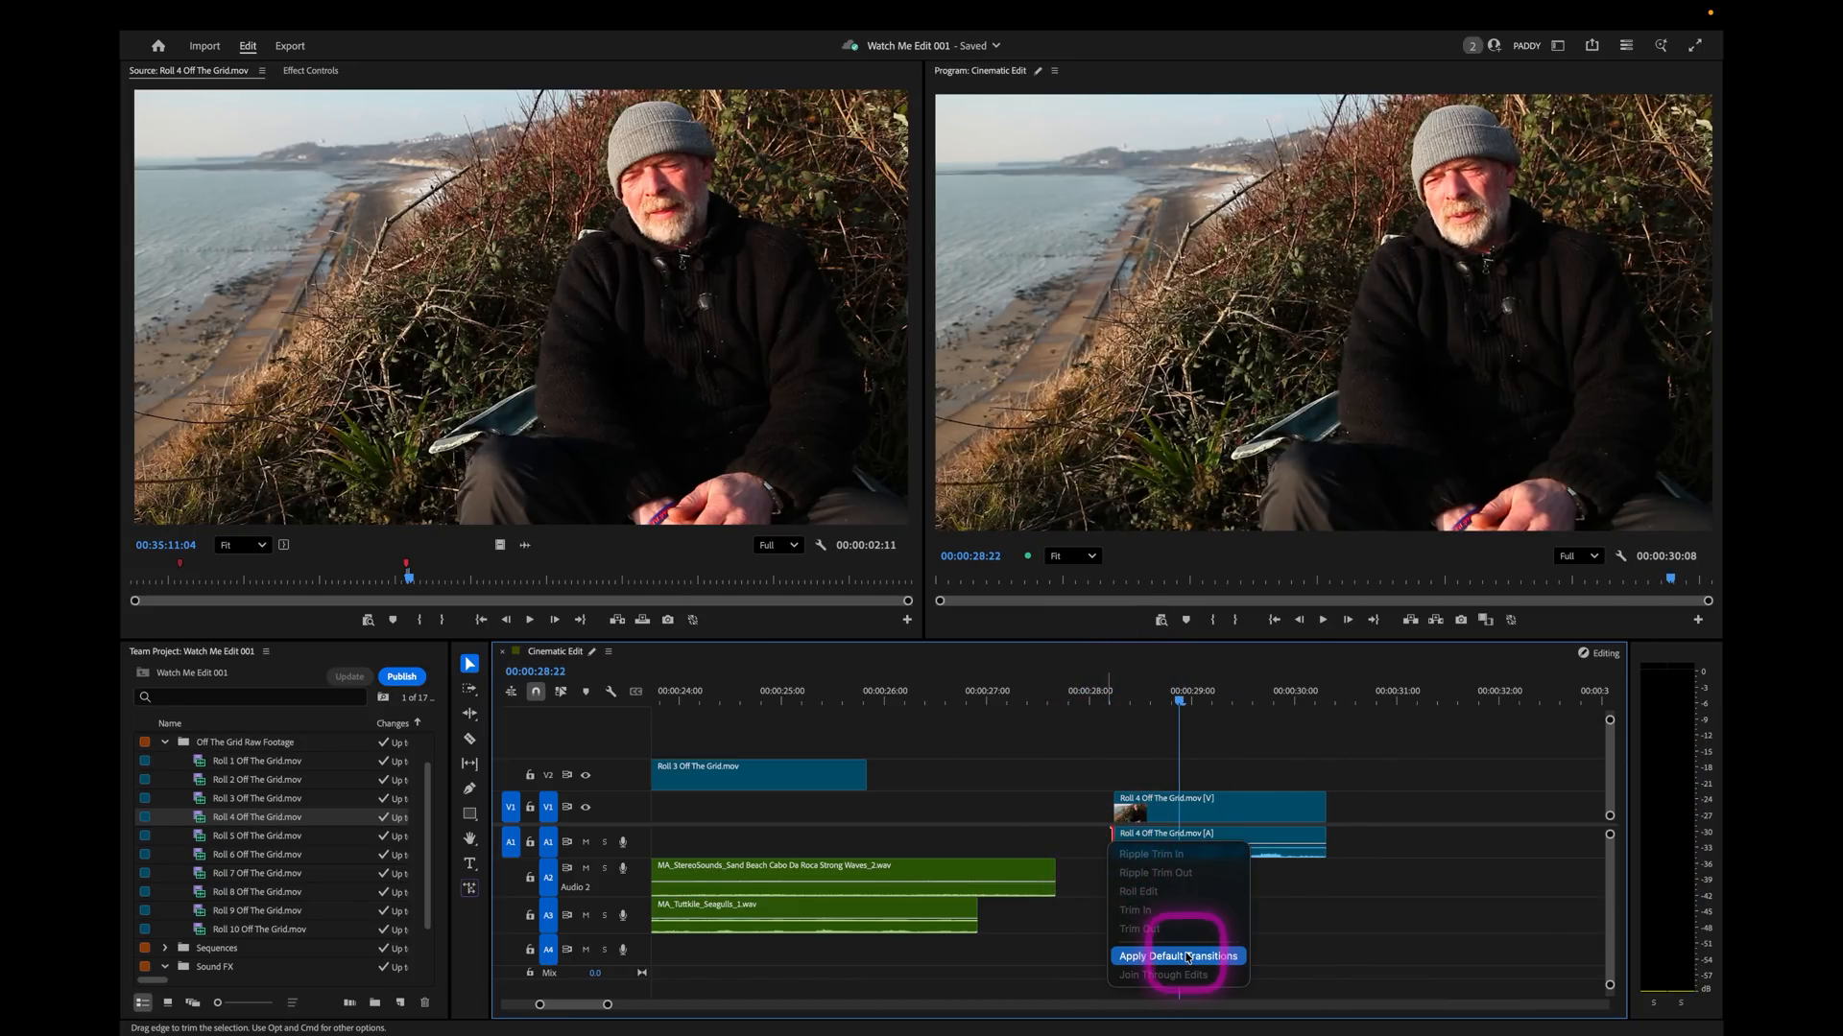
pyautogui.click(1188, 955)
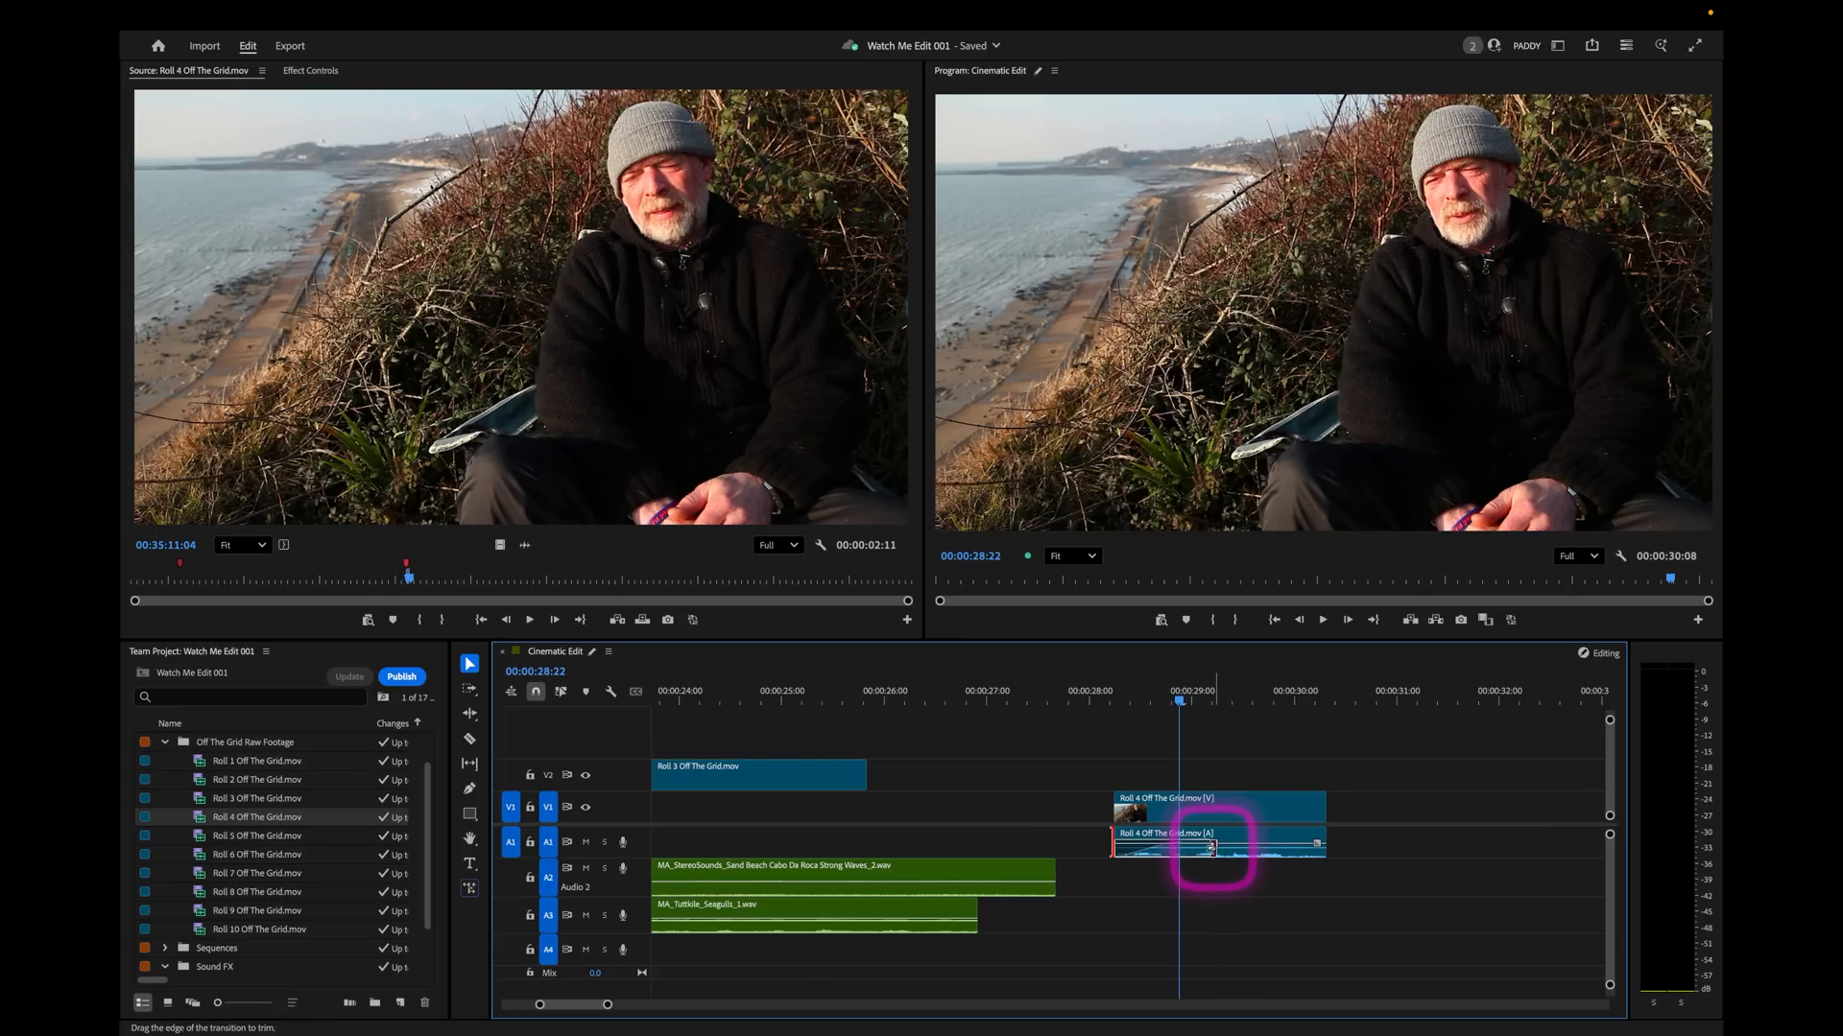
# Shorten the fade-in on the Roll 4 soundbite's audio to a few frames and play the result.
pyautogui.moveTo(615, 858); pyautogui.dragTo(615, 887)
pyautogui.moveTo(1211, 857); pyautogui.dragTo(1123, 862)
pyautogui.click(1085, 700)
pyautogui.press('space')
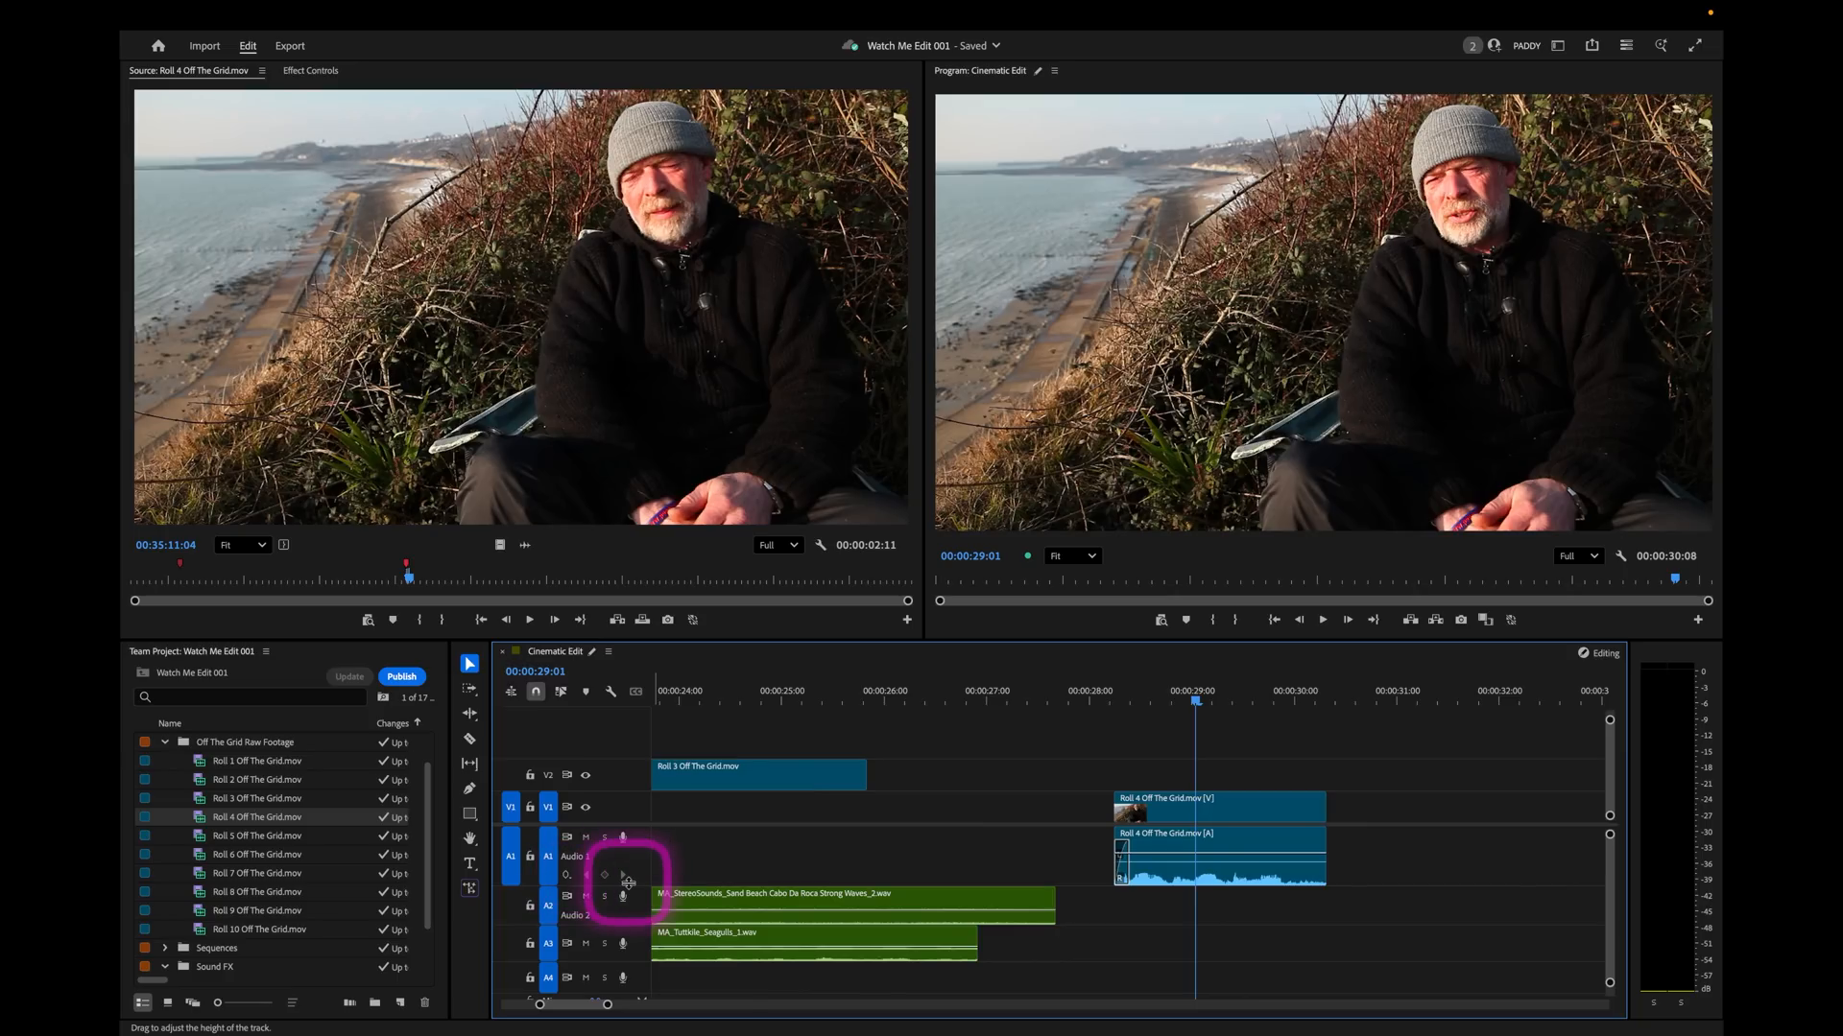
pyautogui.moveTo(629, 882); pyautogui.dragTo(628, 861)
pyautogui.click(1068, 700)
pyautogui.press('space')
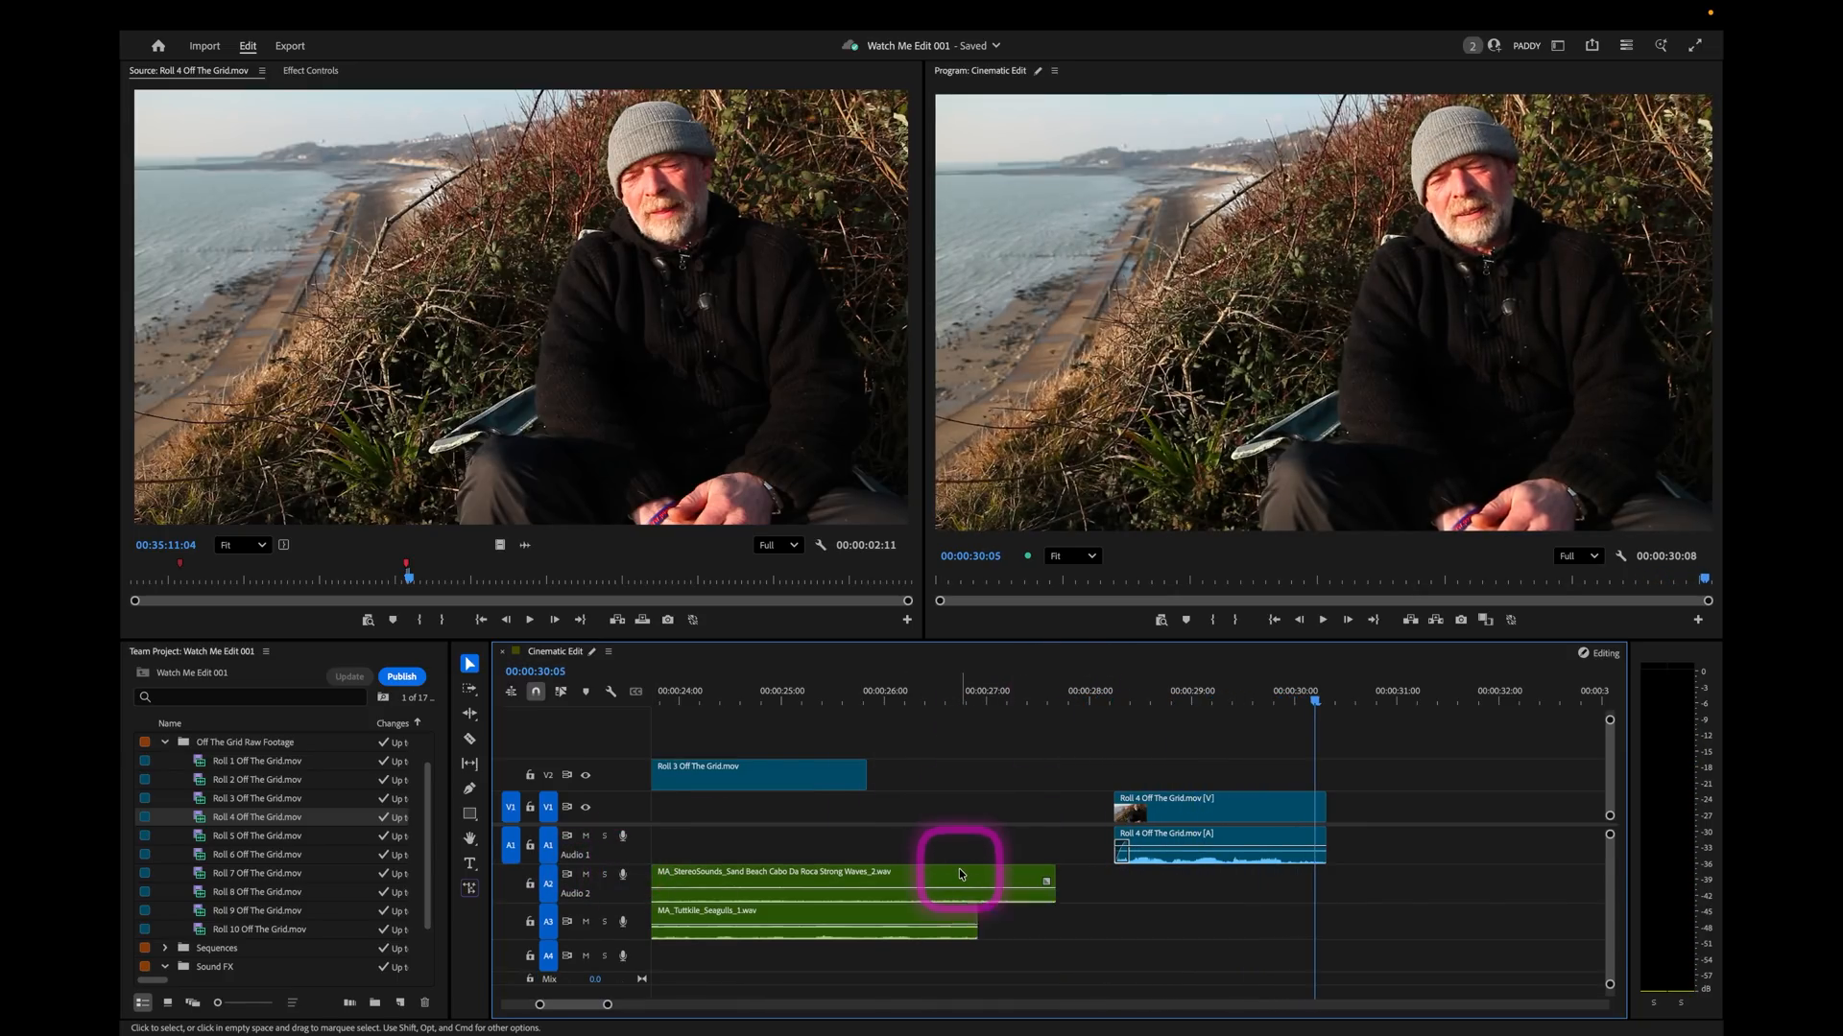
# Remove the tail of the Roll 4 soundbite from 00:00:30:05 onward.
pyautogui.click(1349, 689)
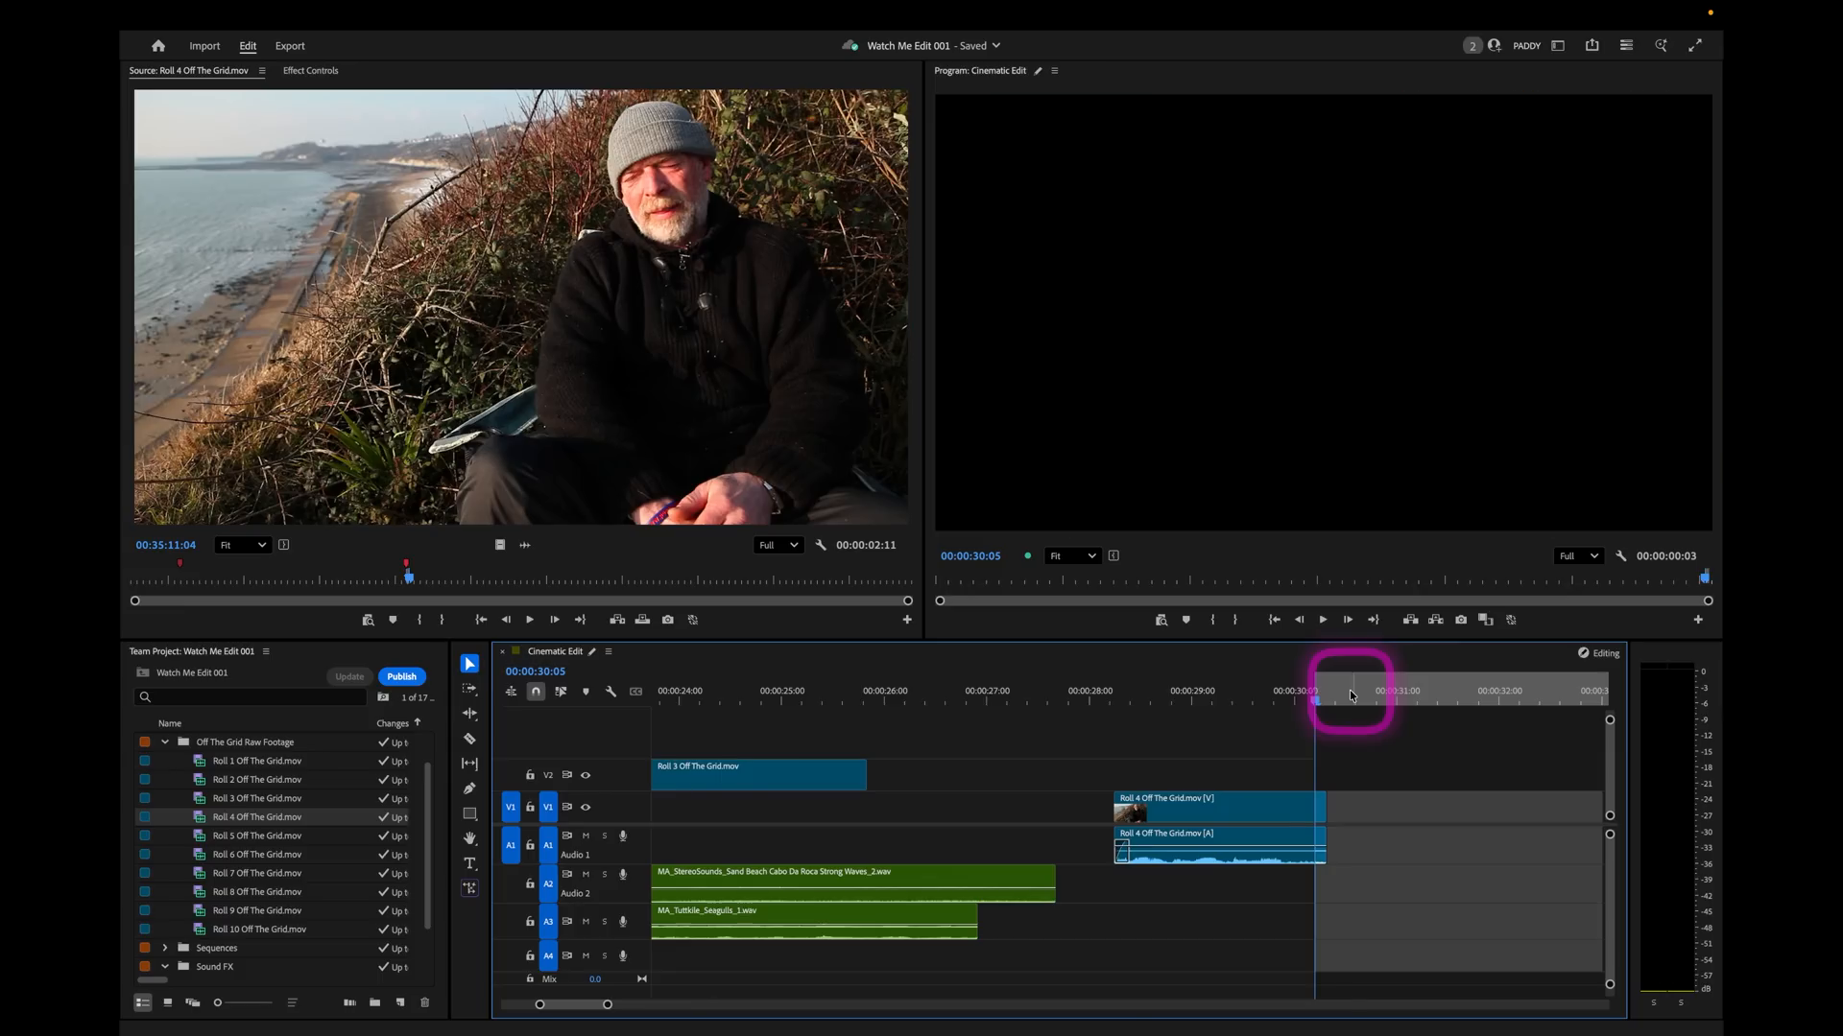
pyautogui.press('o')
pyautogui.press(';')
pyautogui.click(1229, 697)
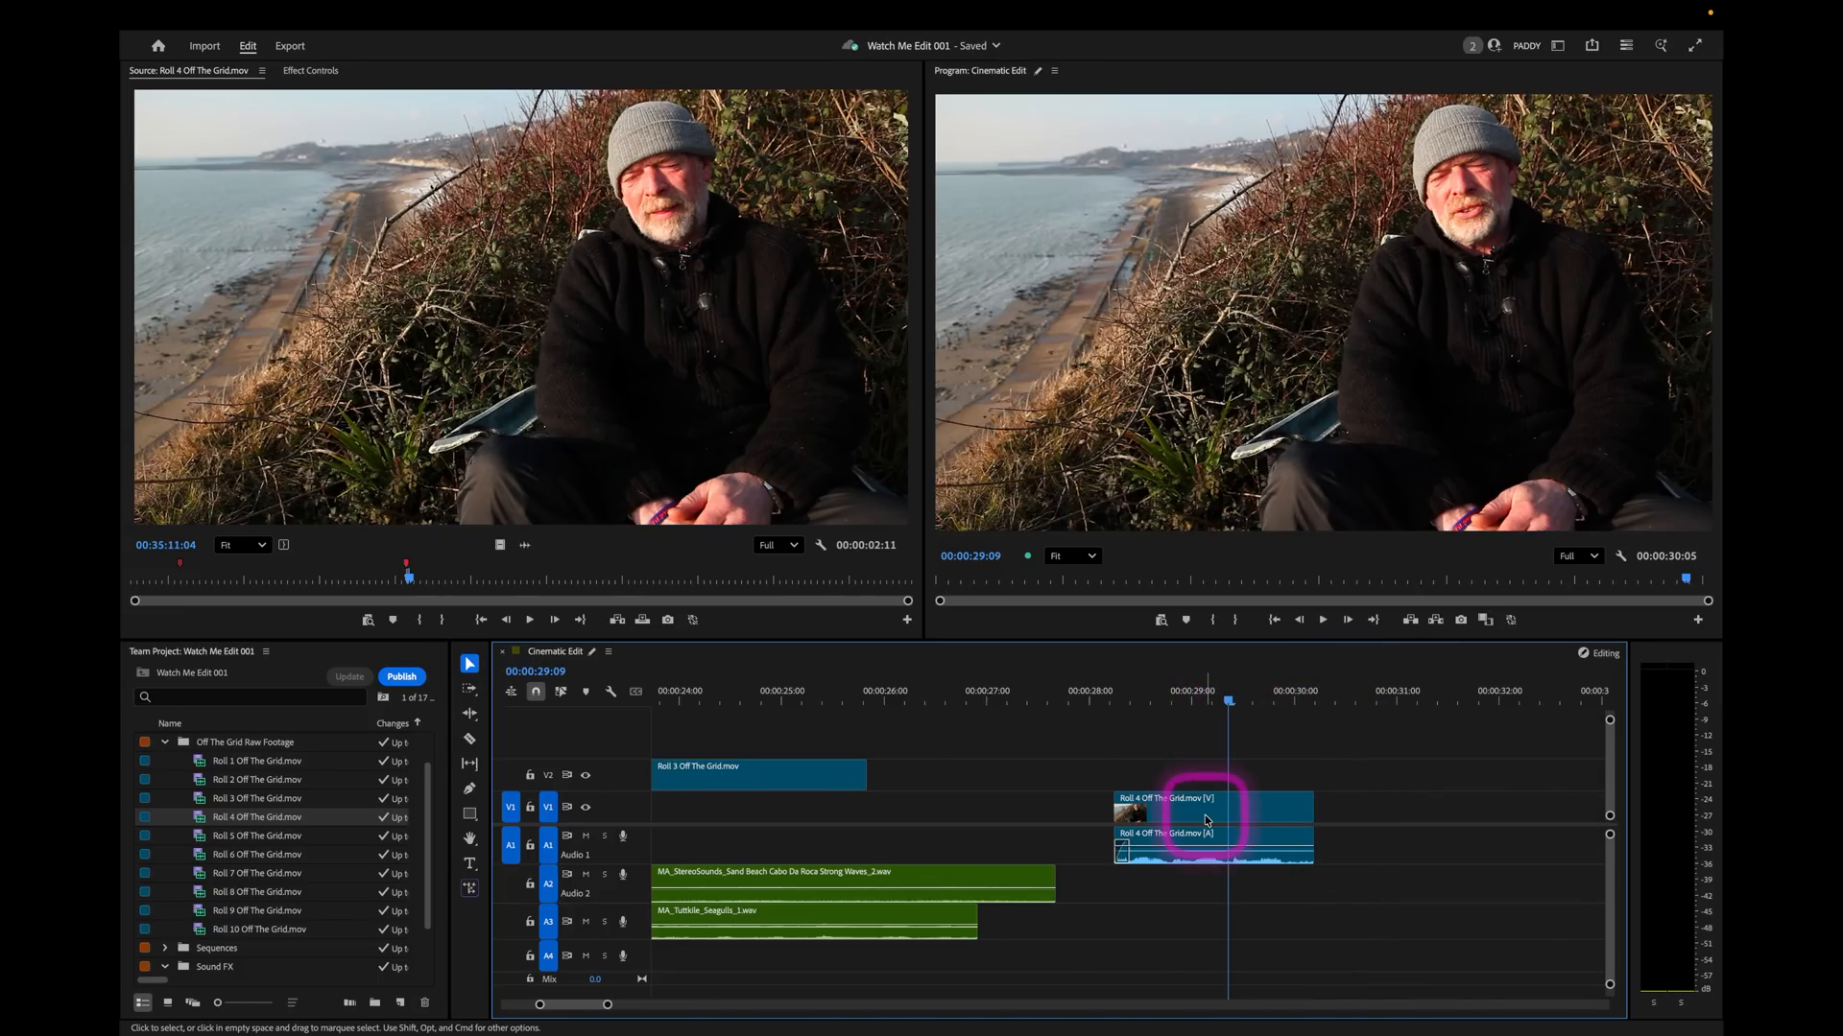
# Move the Roll 4 soundbite beneath the first Roll 3 shot, starting at about 00:00:12:00, and play that section.
pyautogui.press('-')
pyautogui.press('-')
pyautogui.press('-')
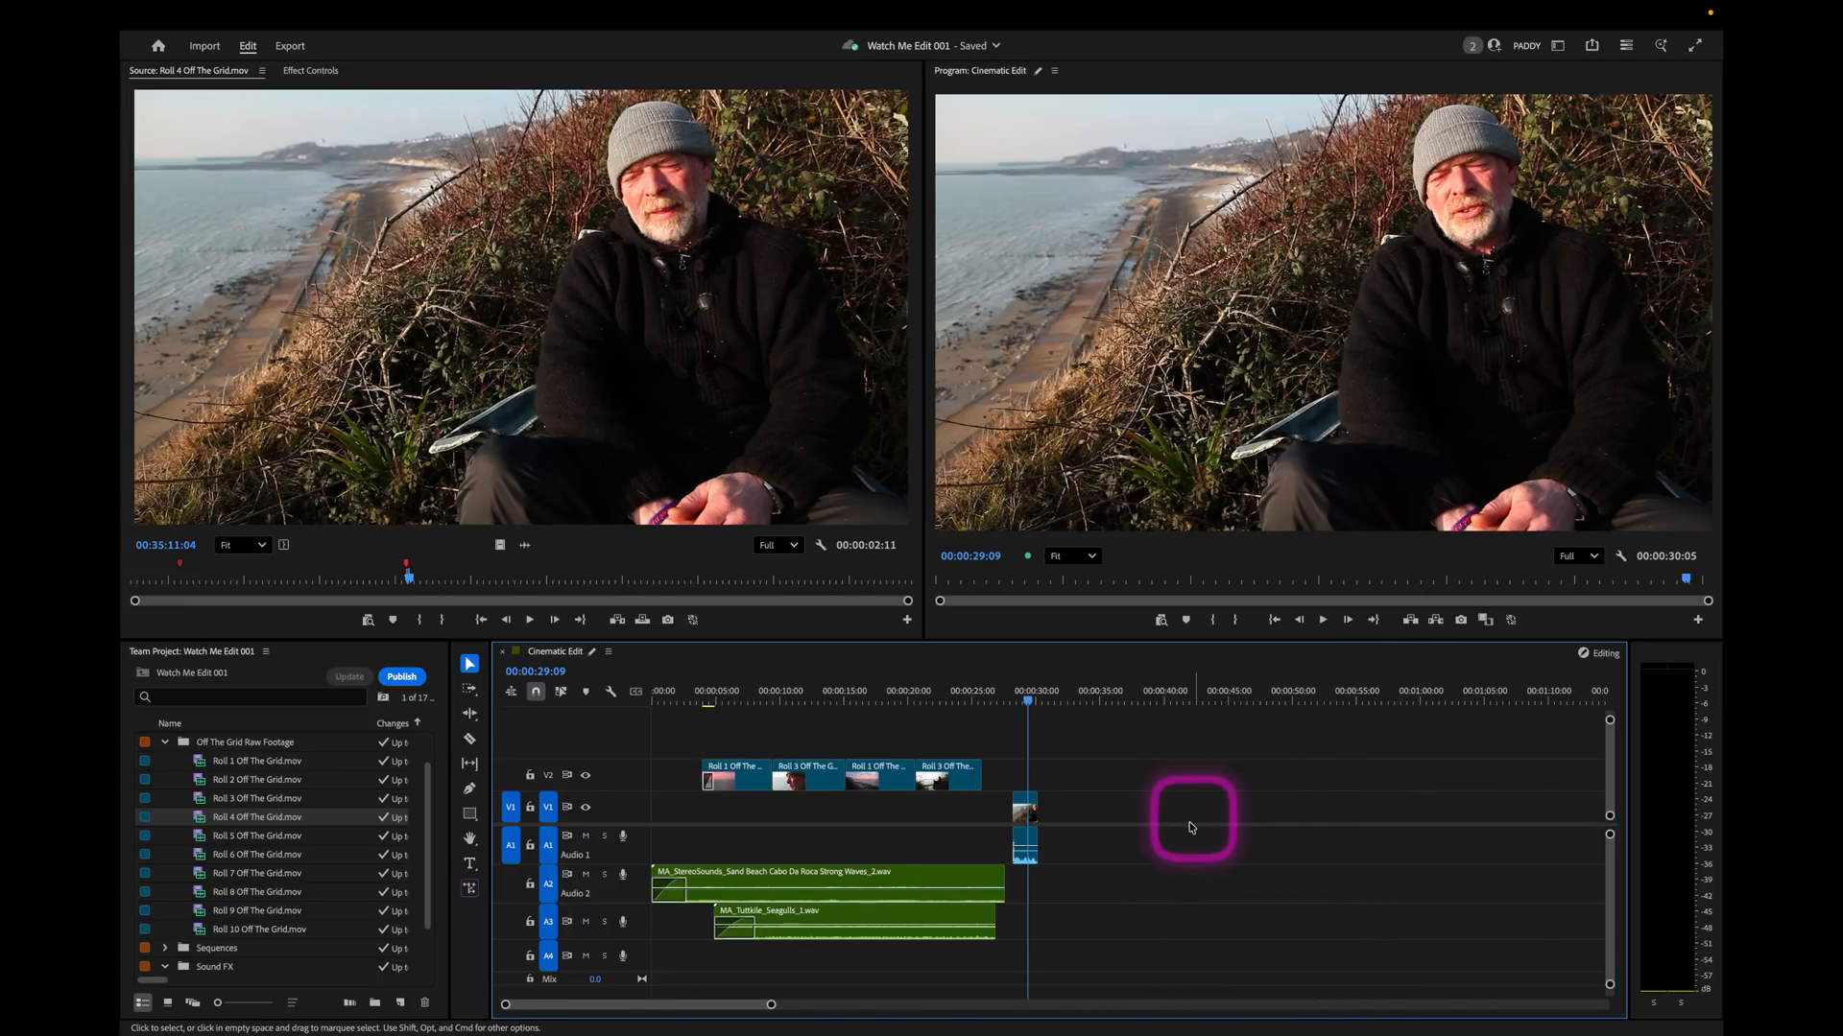
pyautogui.click(1025, 806)
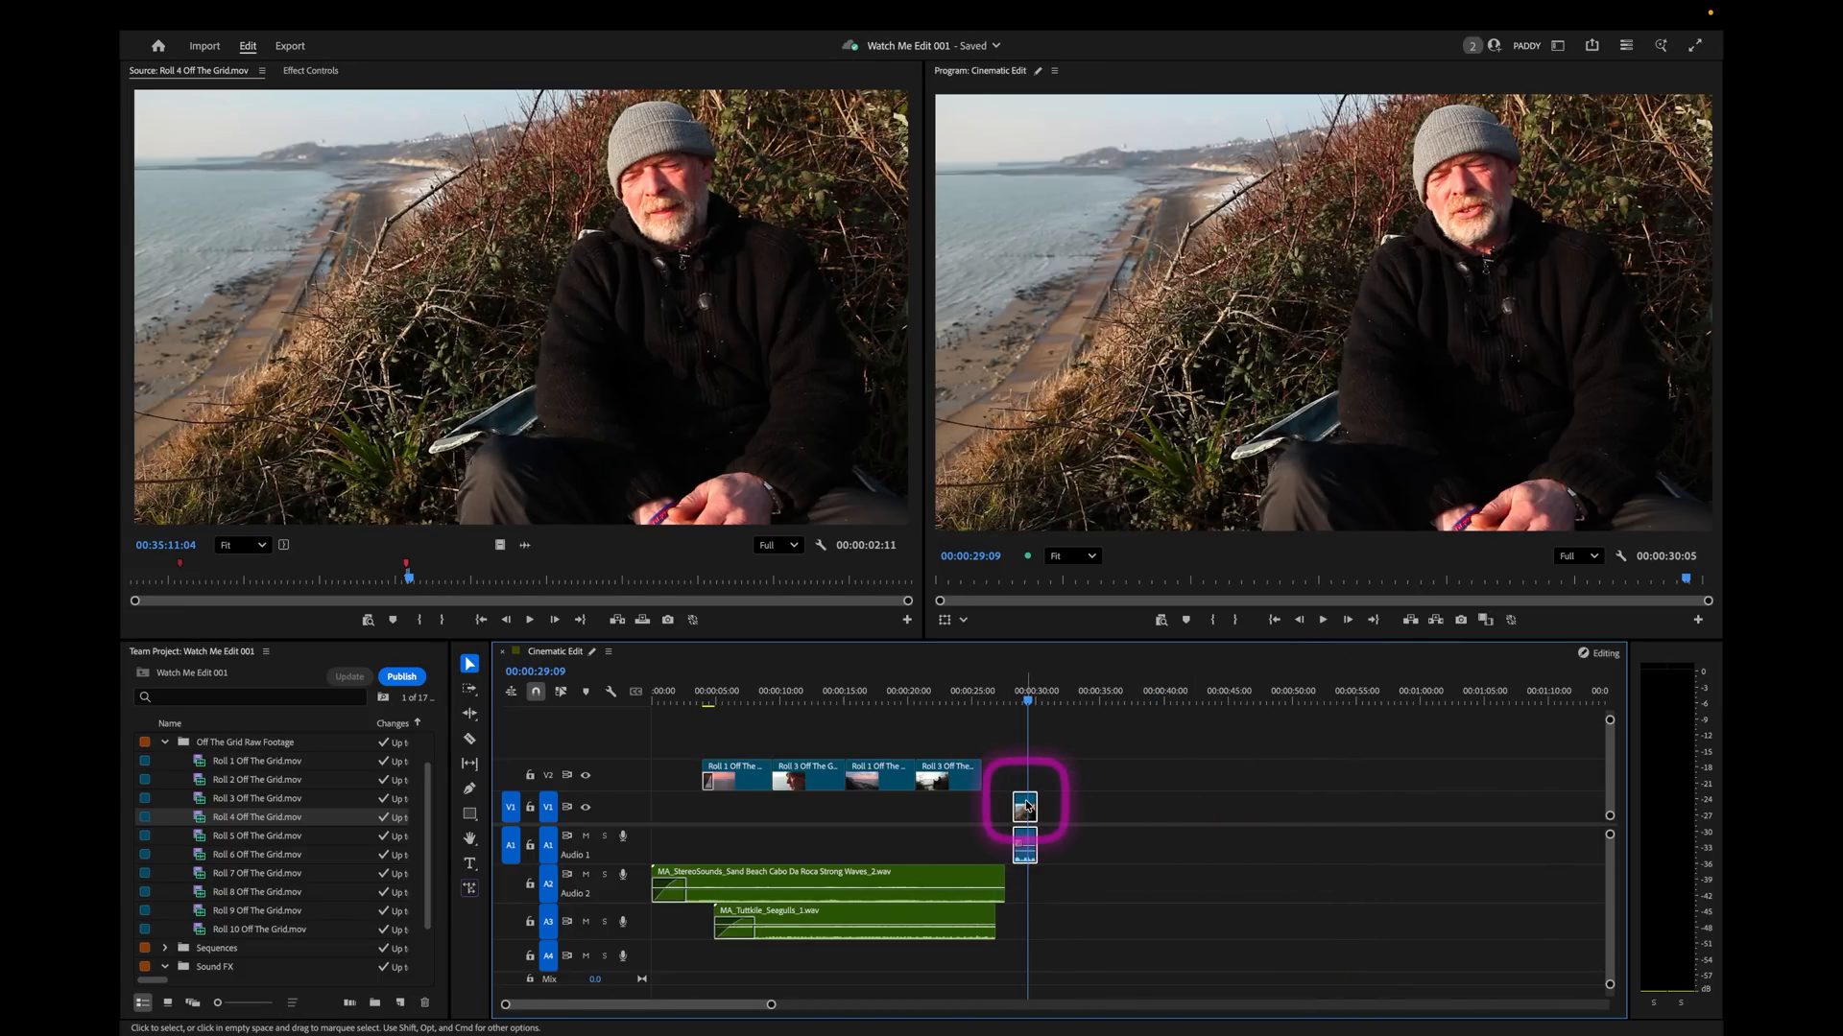
pyautogui.moveTo(1025, 811); pyautogui.dragTo(825, 824)
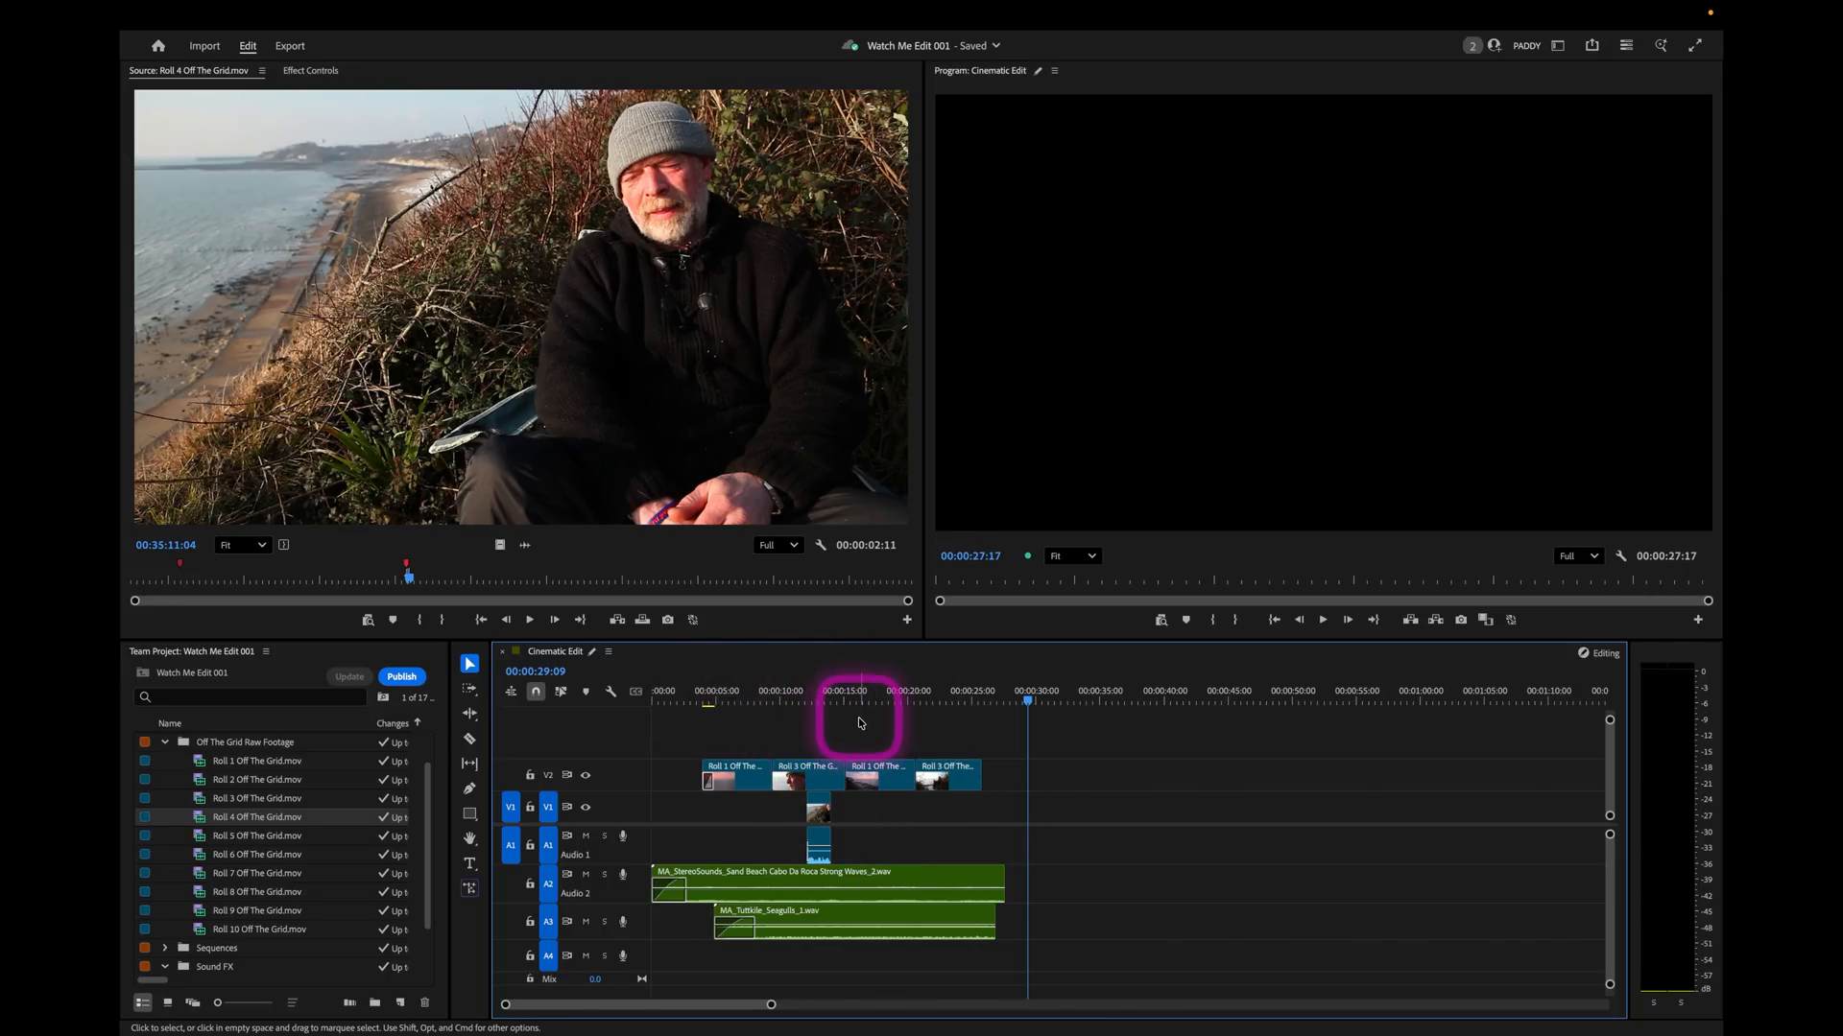
pyautogui.press('space')
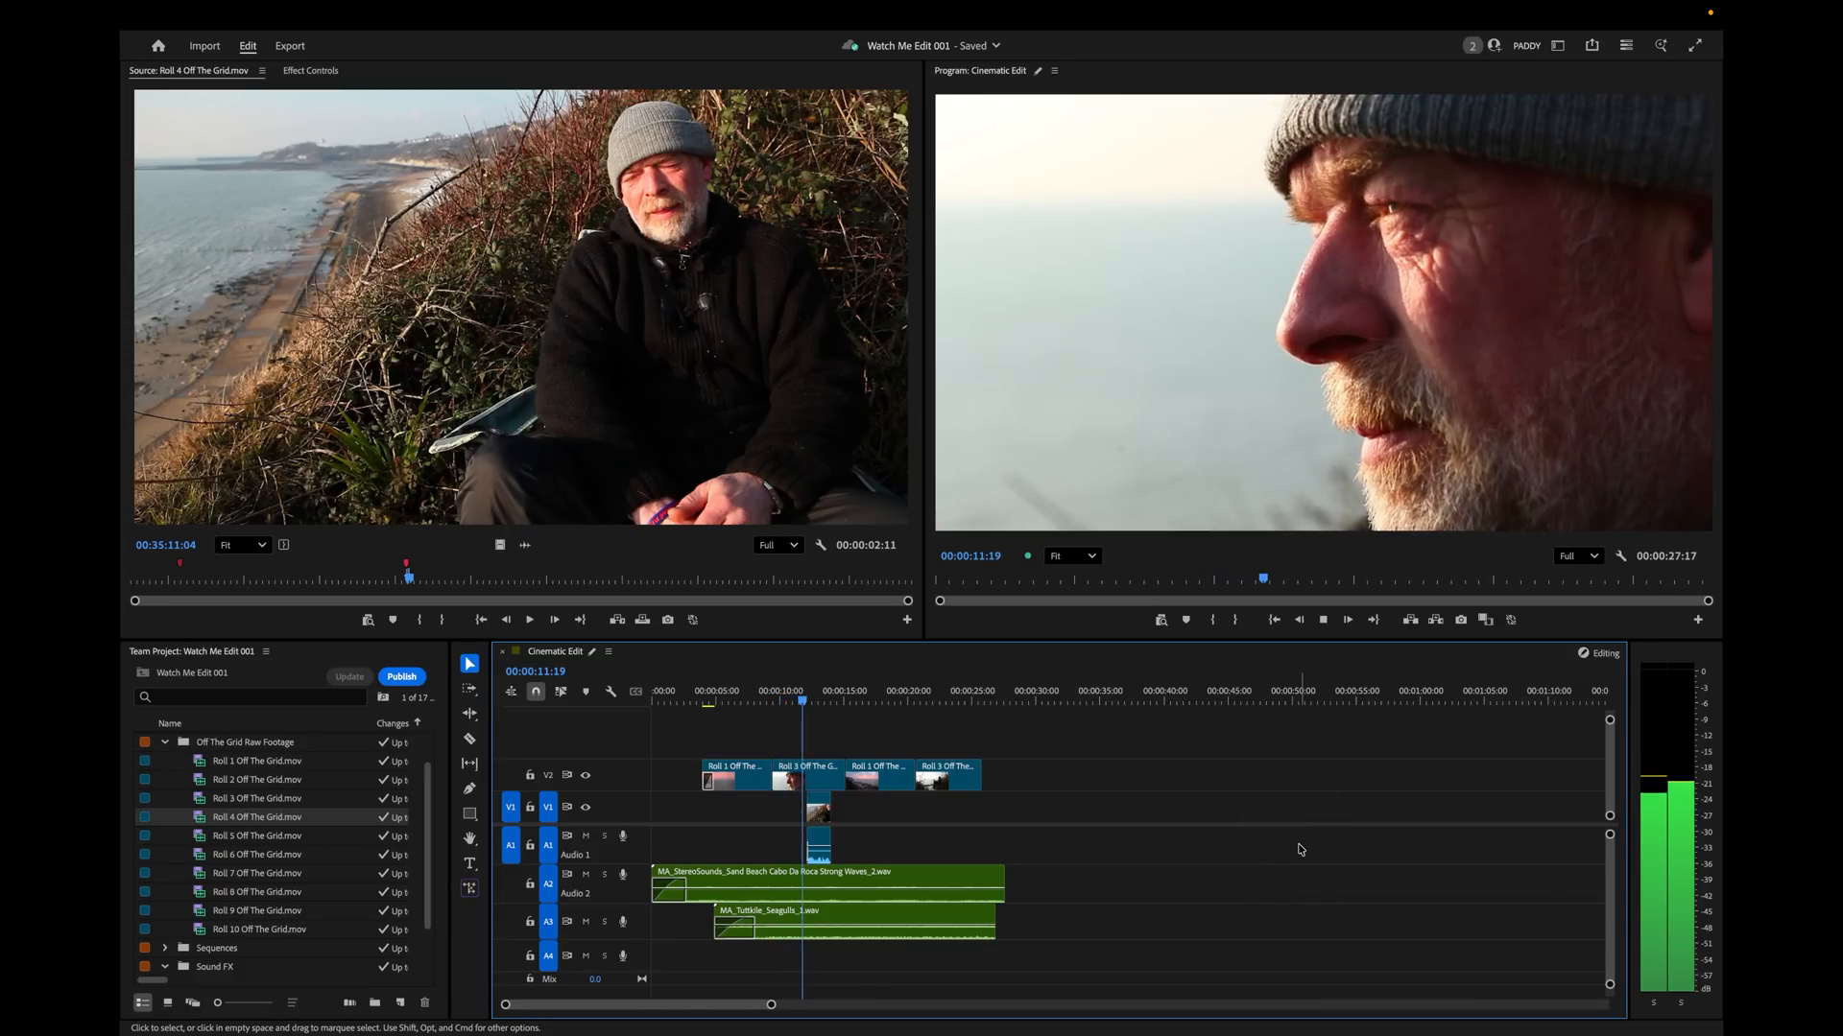
pyautogui.press('space')
# Load Roll 5, play it from the marker at 00:50:14:24, and mark a 00:00:03:10 soundbite ending at 00:50:18:24.
pyautogui.moveTo(921, 698); pyautogui.dragTo(996, 691)
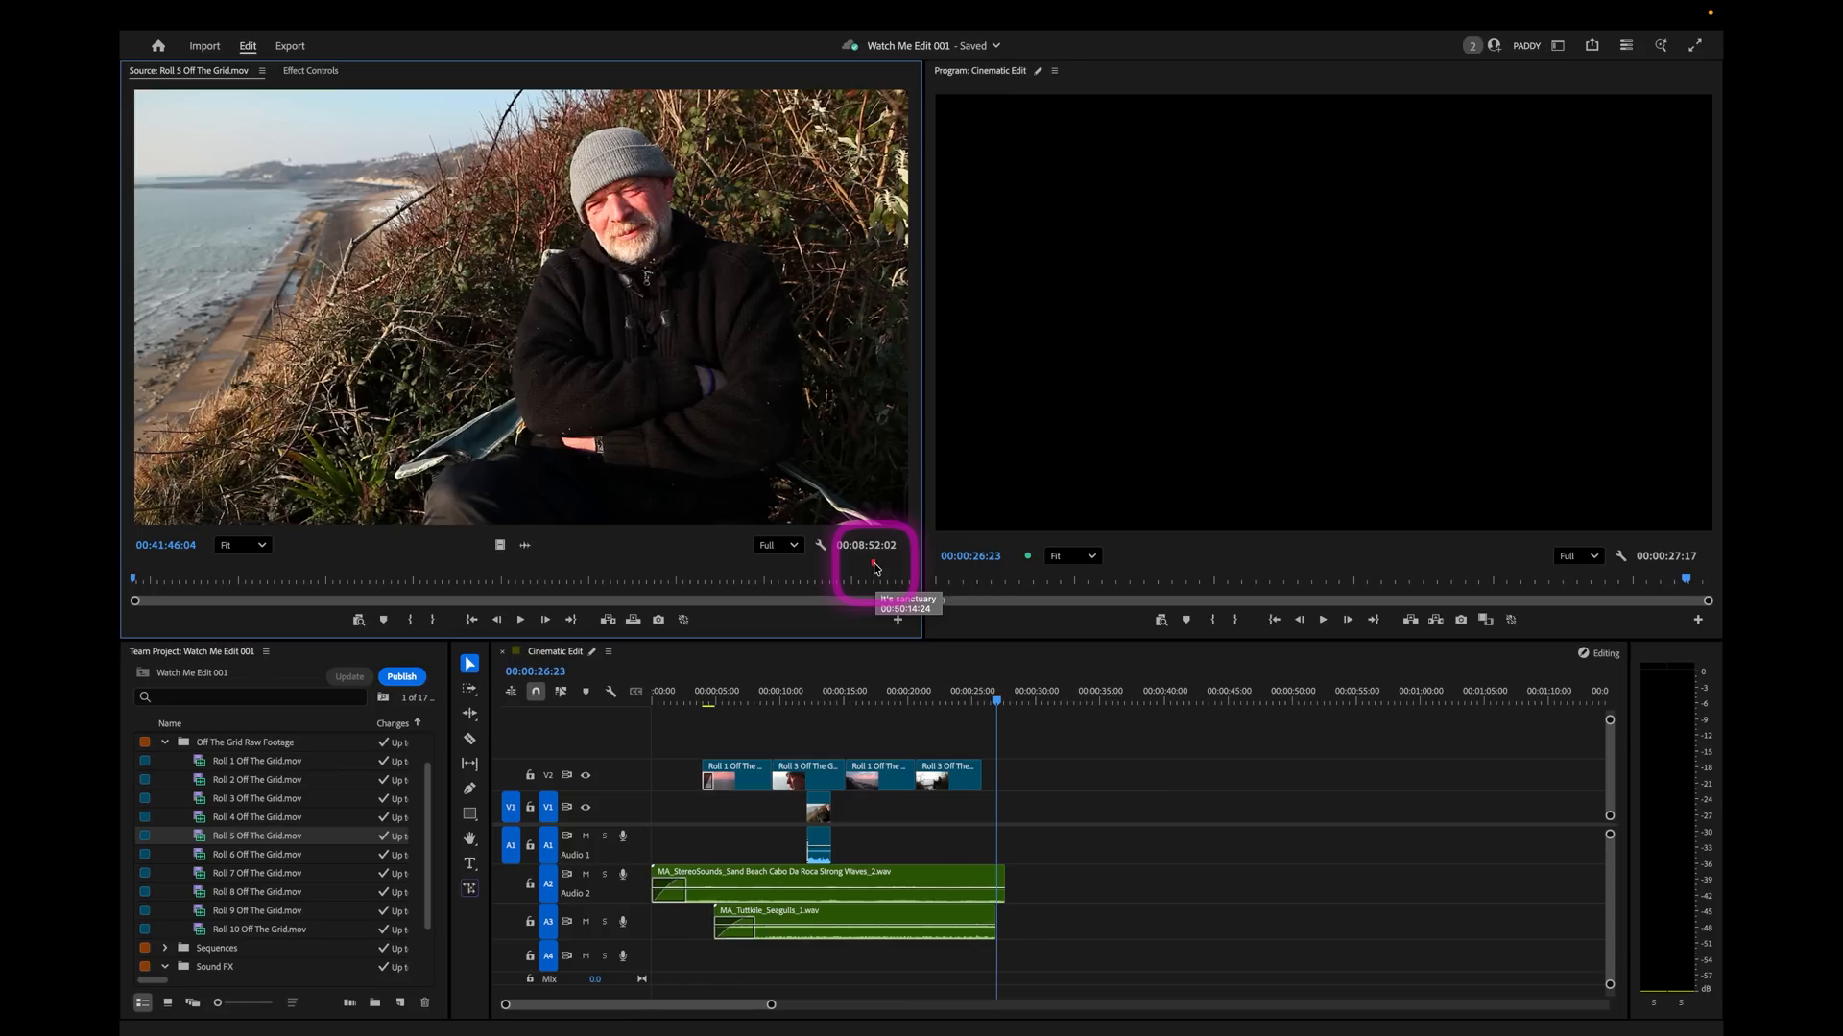
pyautogui.click(875, 567)
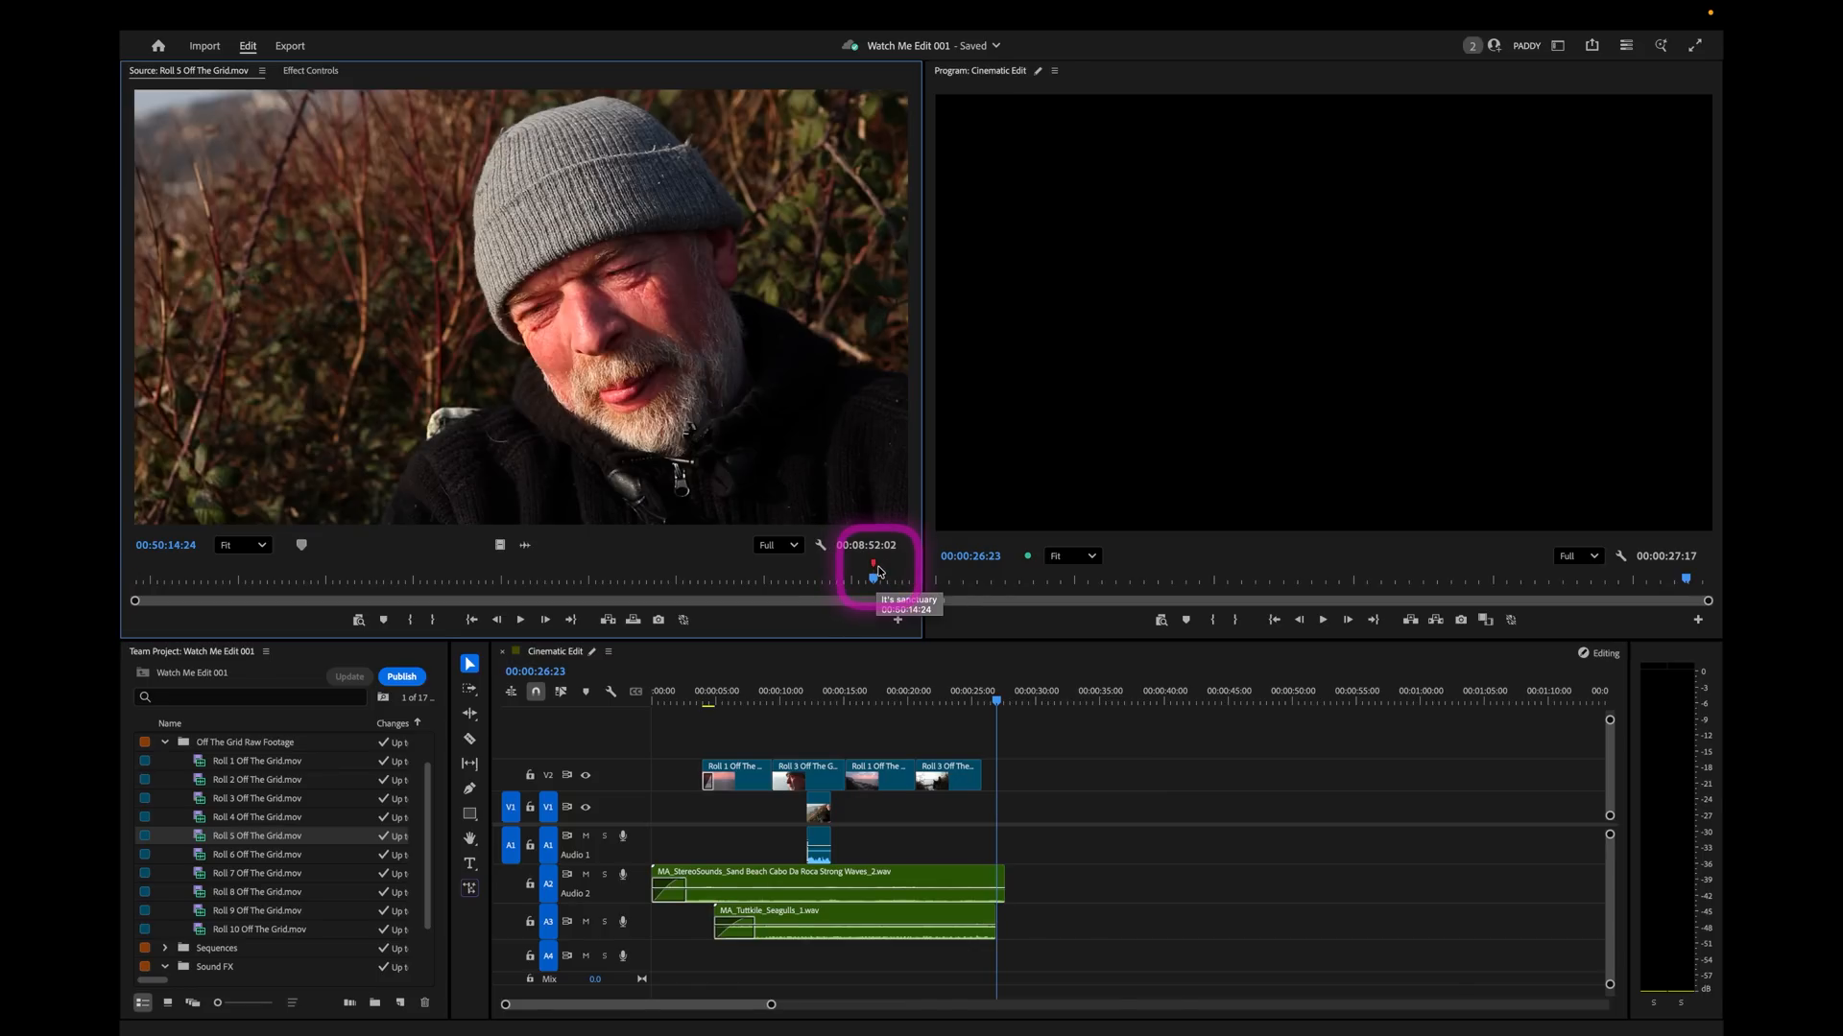
pyautogui.press('space')
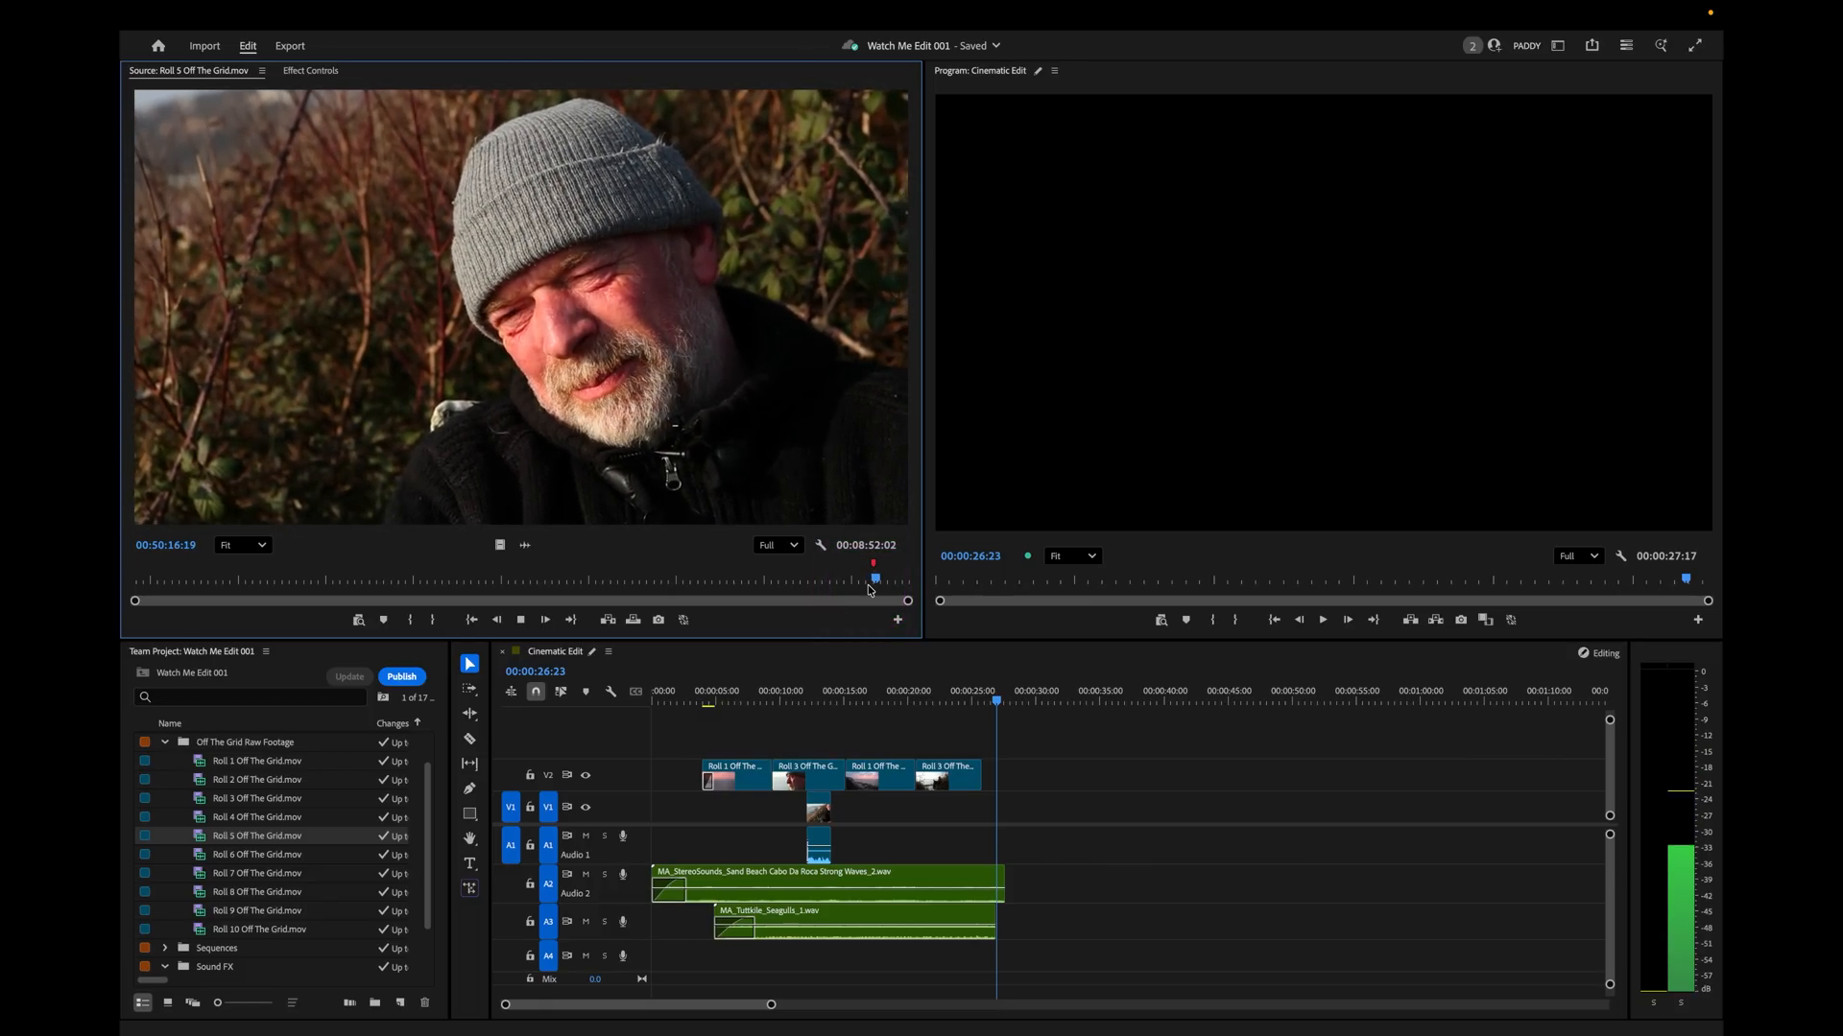
pyautogui.press('j')
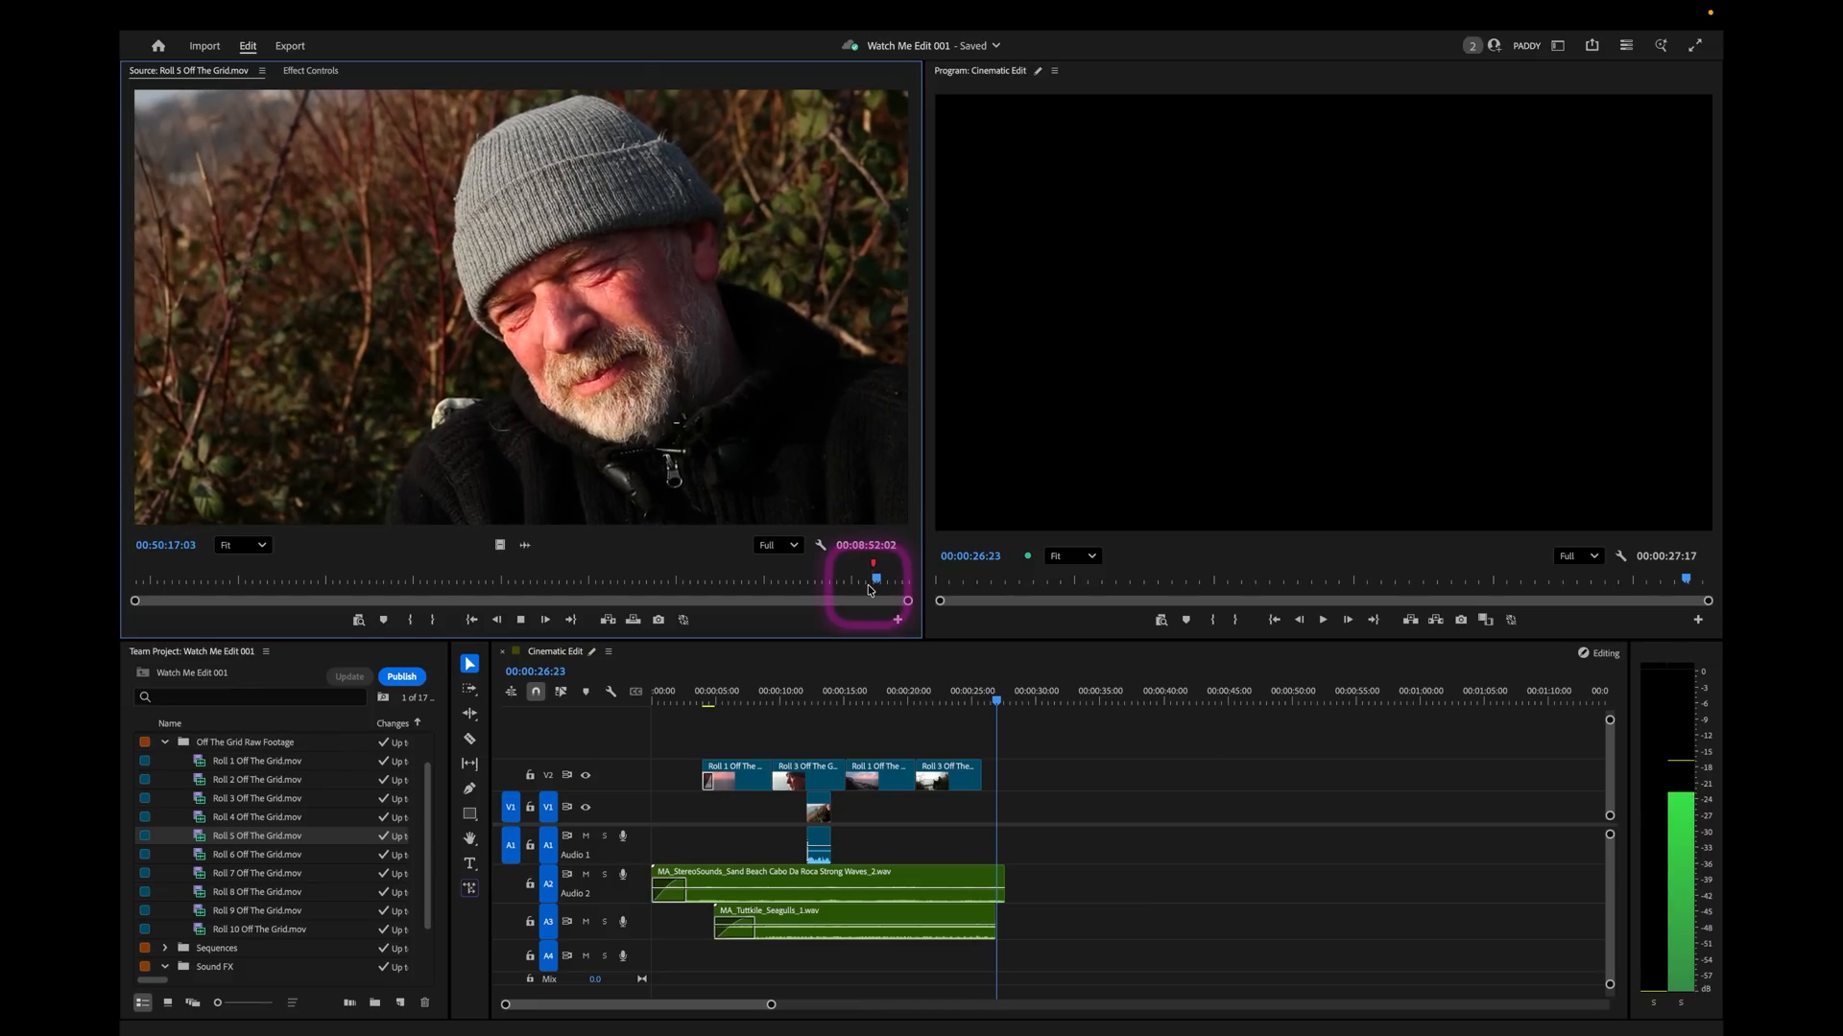
pyautogui.press('i')
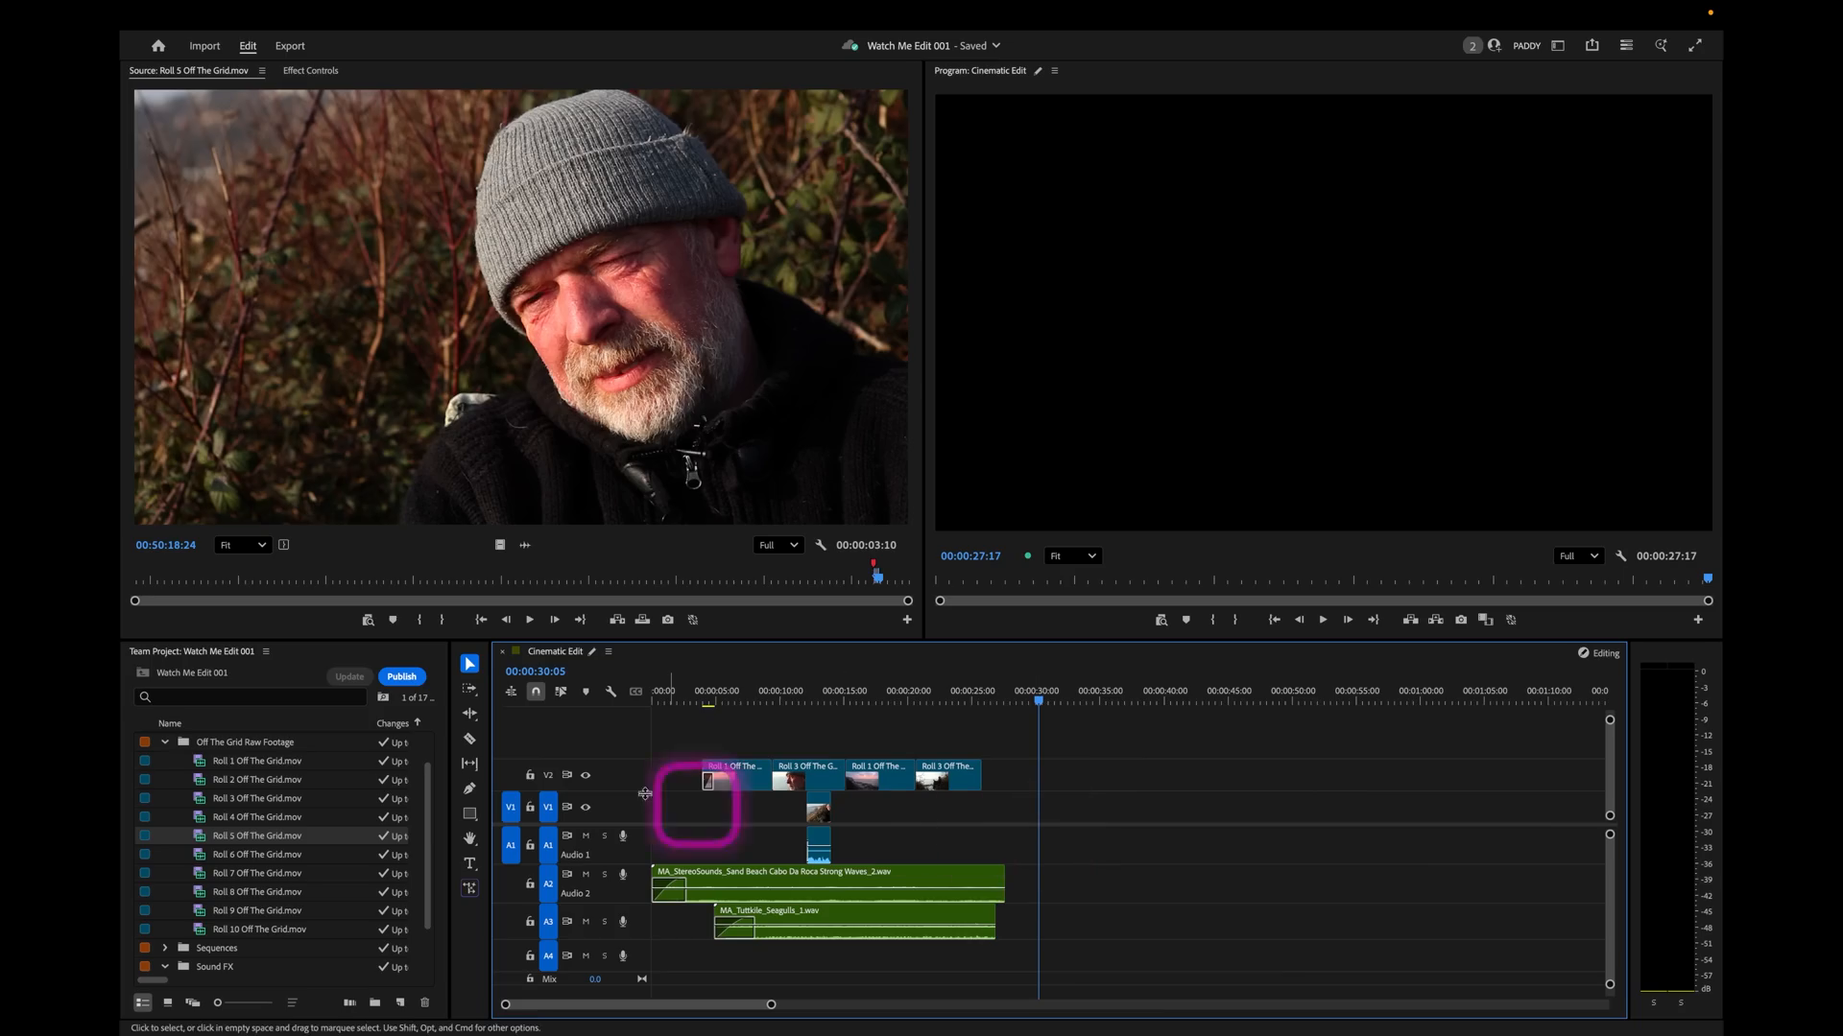
# Overwrite the Roll 5 soundbite onto V1 and A1 at 00:00:30:05 and play it back.
pyautogui.click(645, 622)
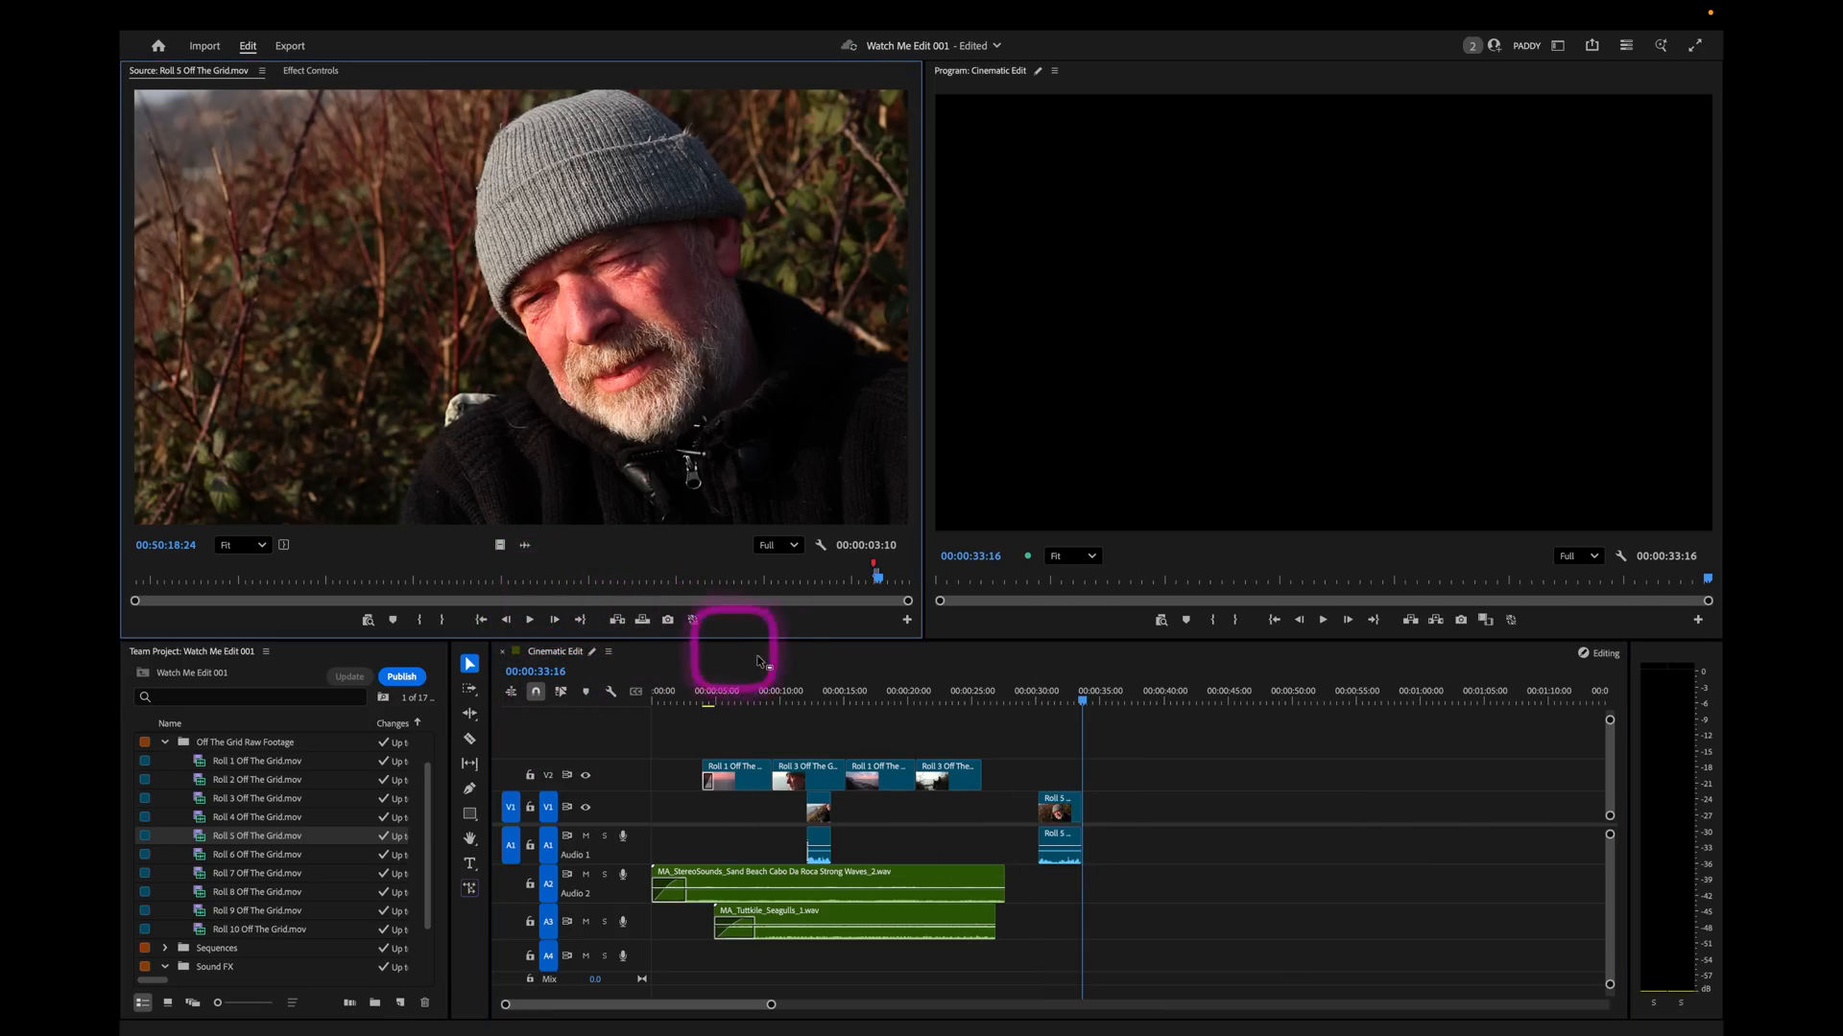
pyautogui.click(1055, 691)
pyautogui.press('=')
pyautogui.press('=')
pyautogui.moveTo(1127, 698); pyautogui.dragTo(1065, 701)
pyautogui.press('space')
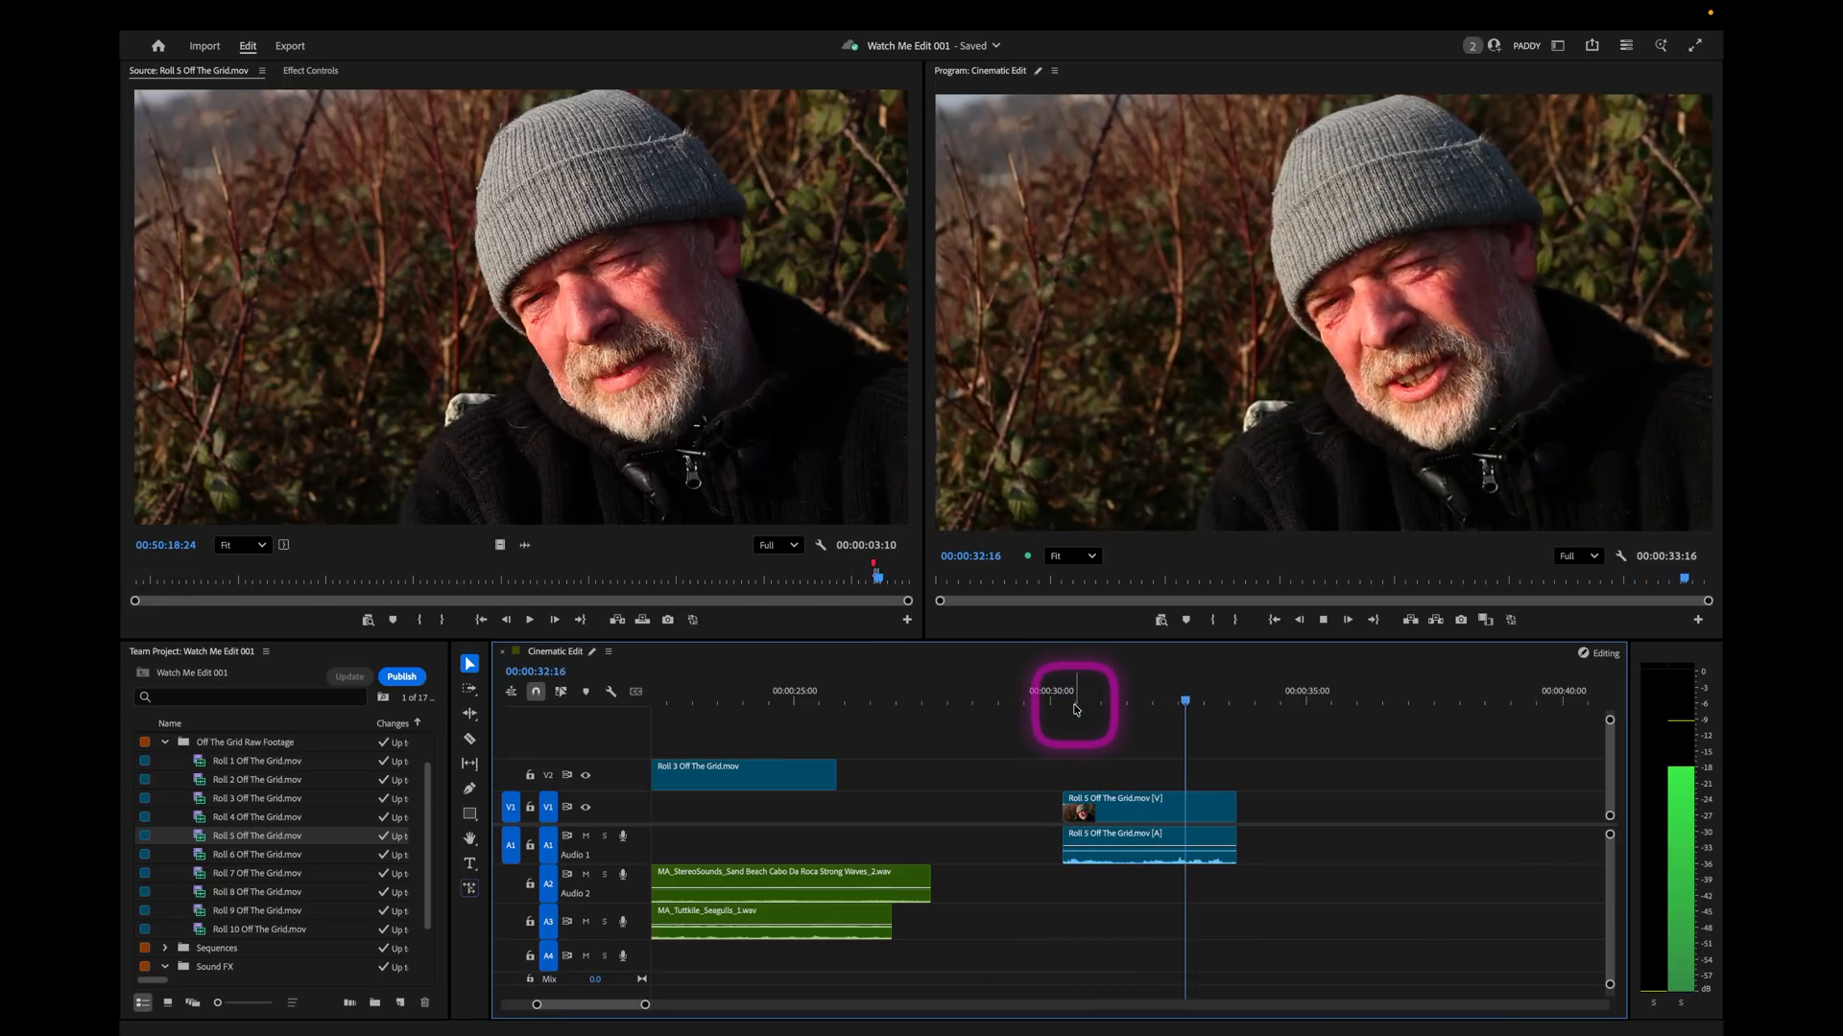
pyautogui.press('space')
pyautogui.click(1152, 709)
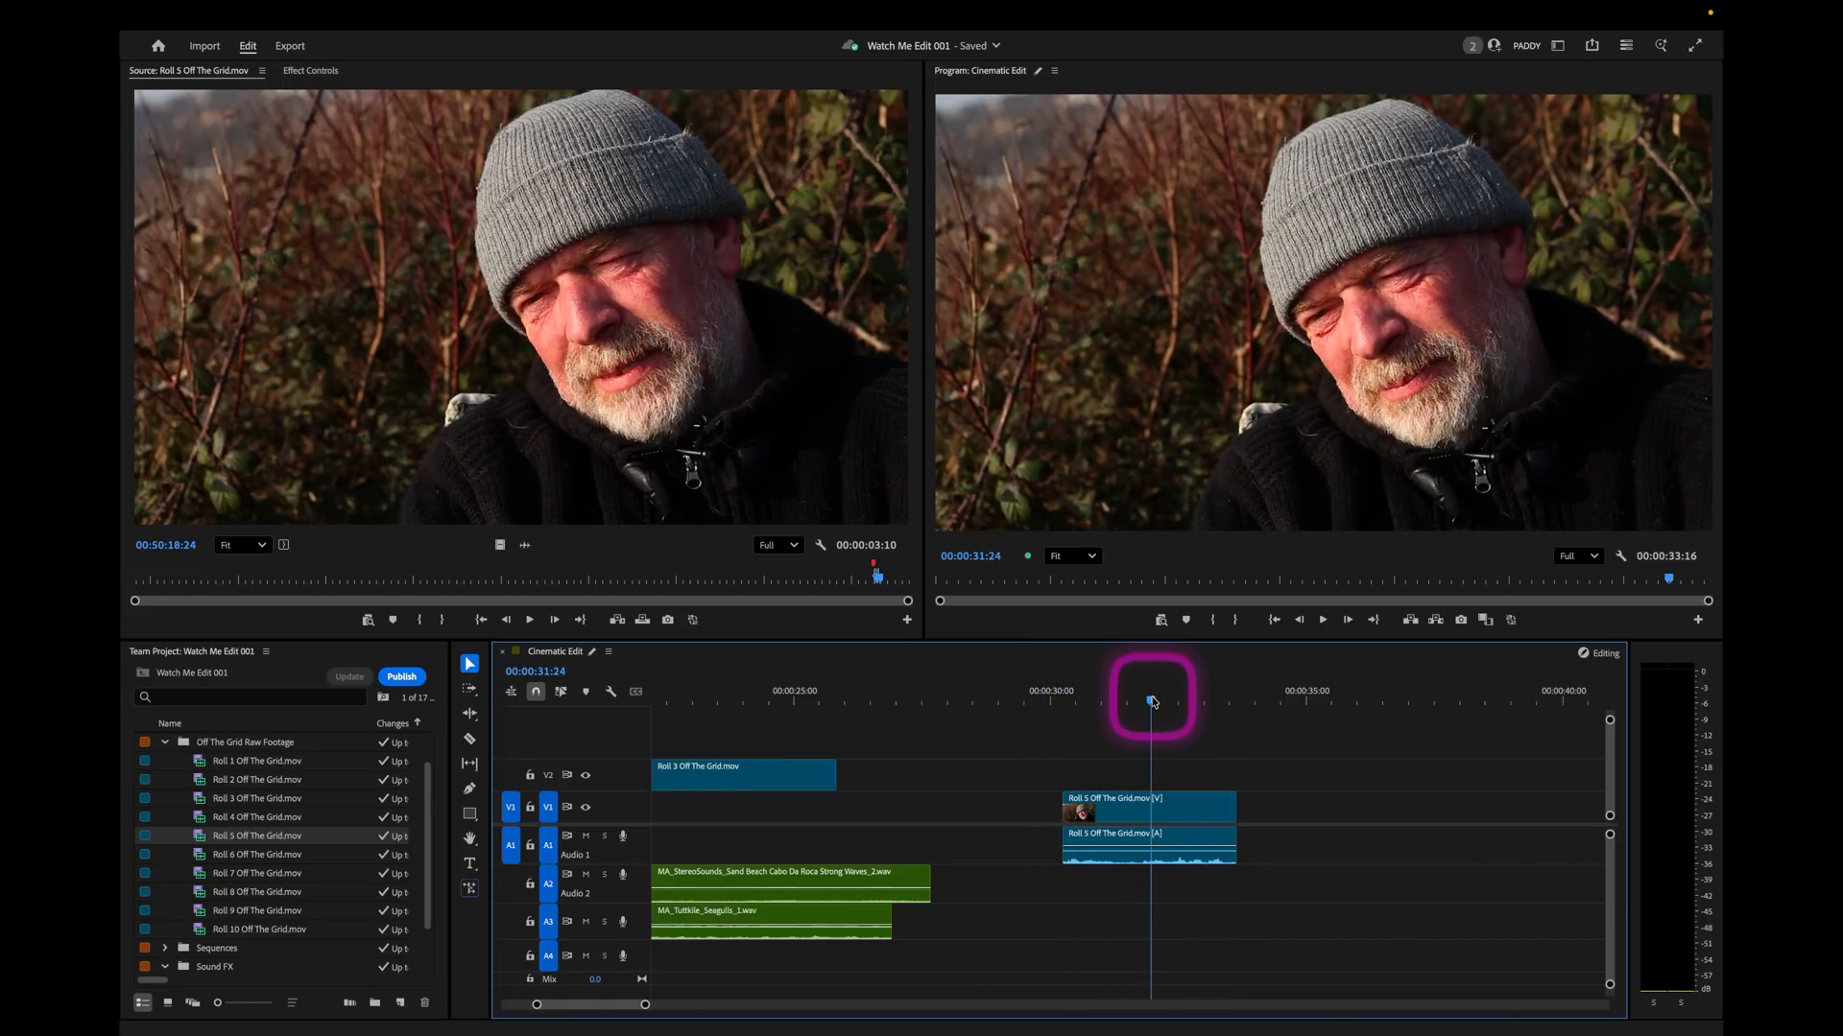
# Move the Roll 5 soundbite beneath the last Roll 3 shot, starting at 00:00:21:15.
pyautogui.press('-')
pyautogui.click(751, 683)
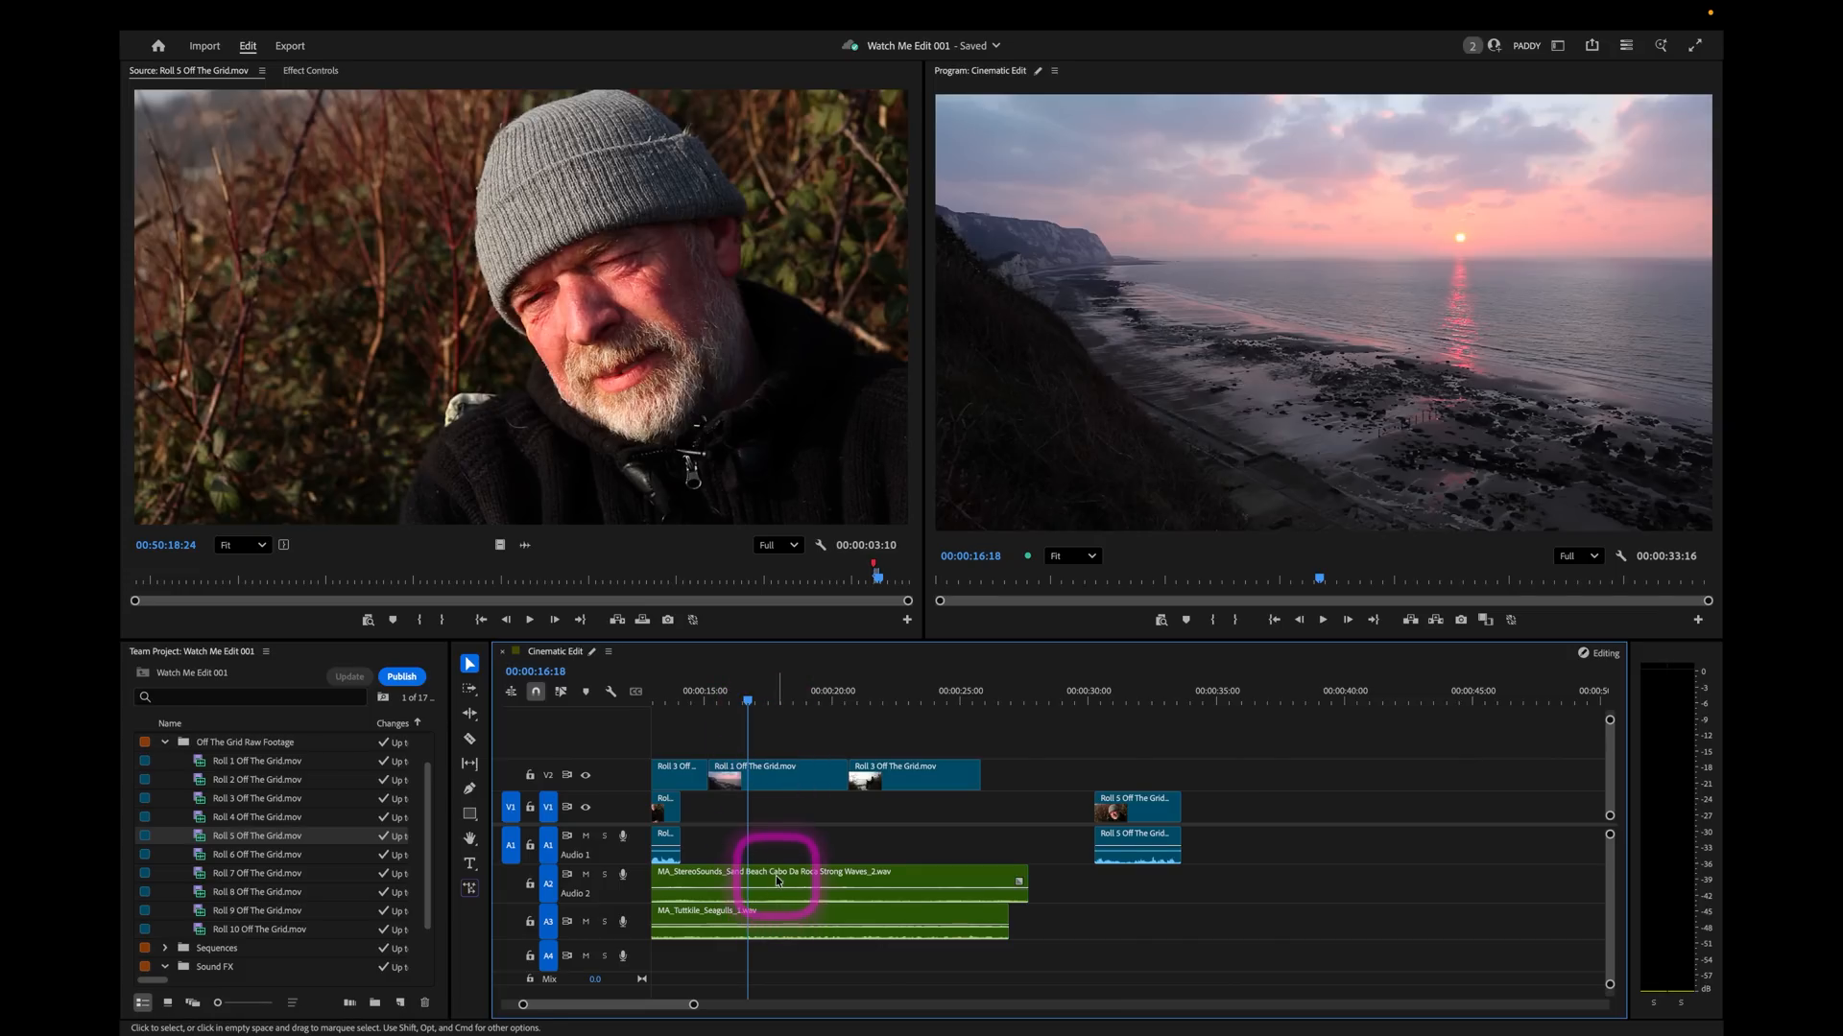
pyautogui.press('-')
pyautogui.click(834, 696)
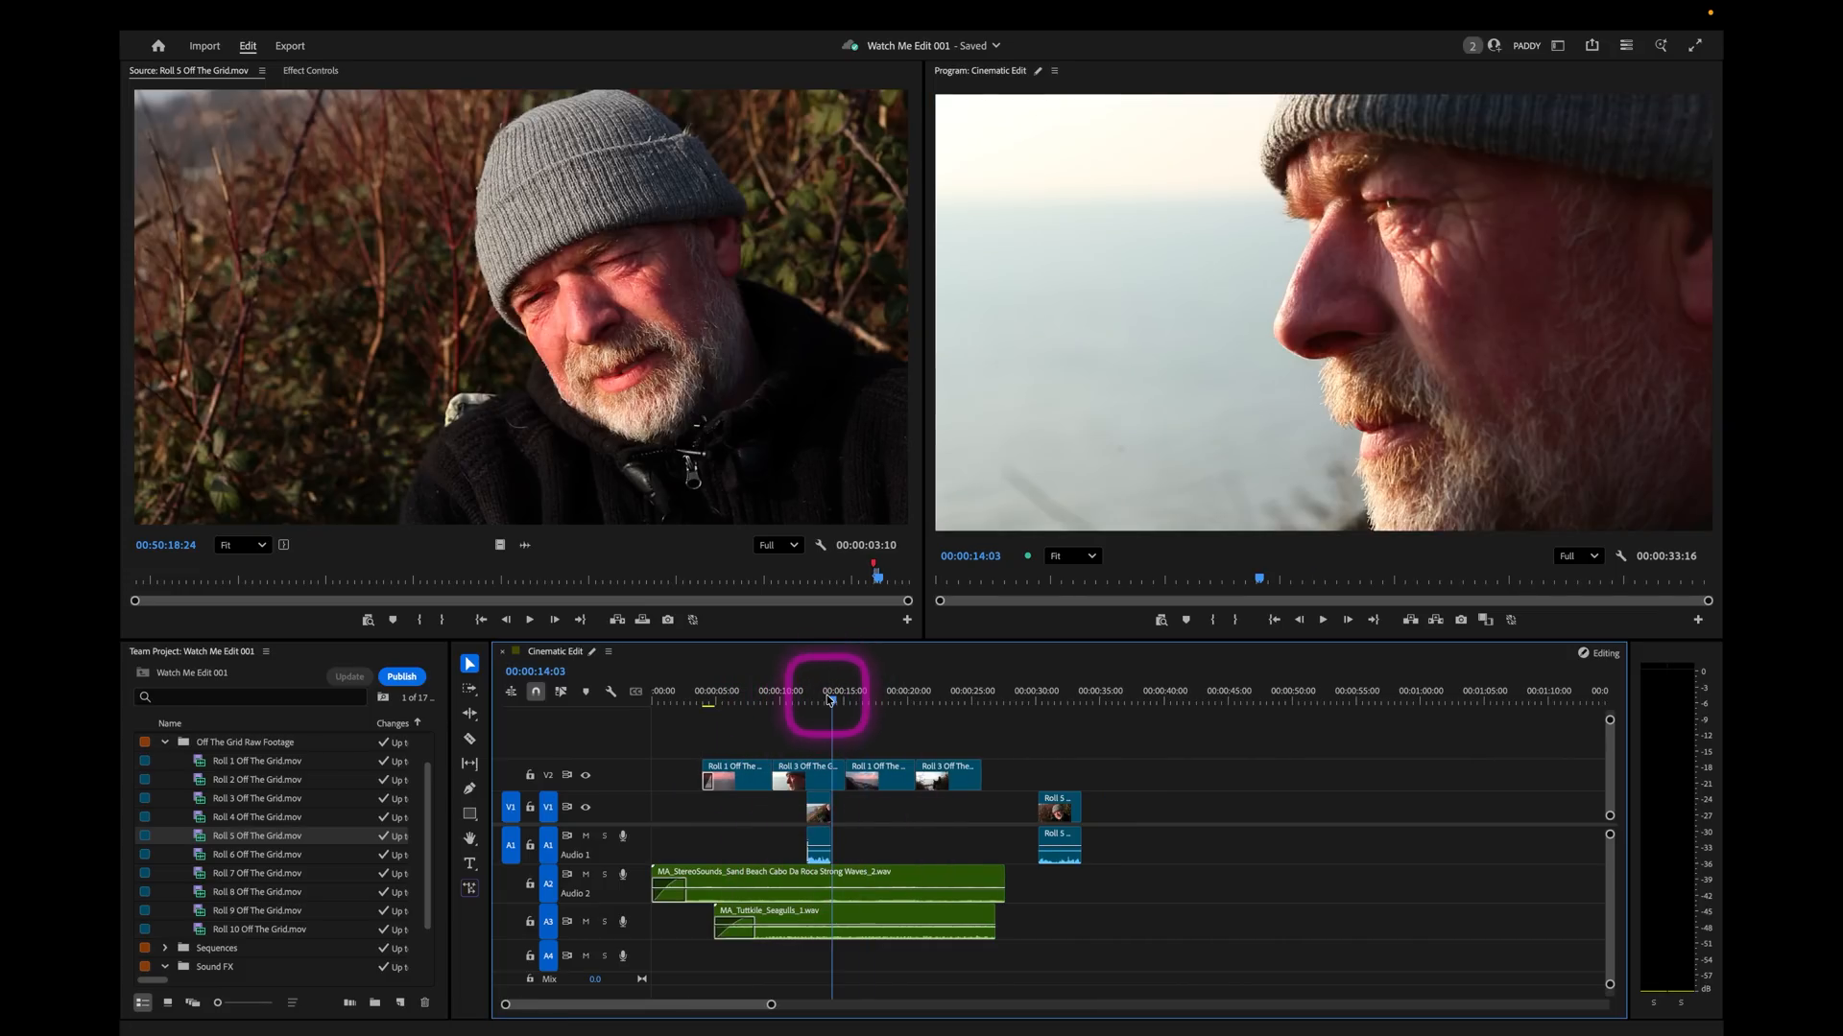
pyautogui.click(887, 709)
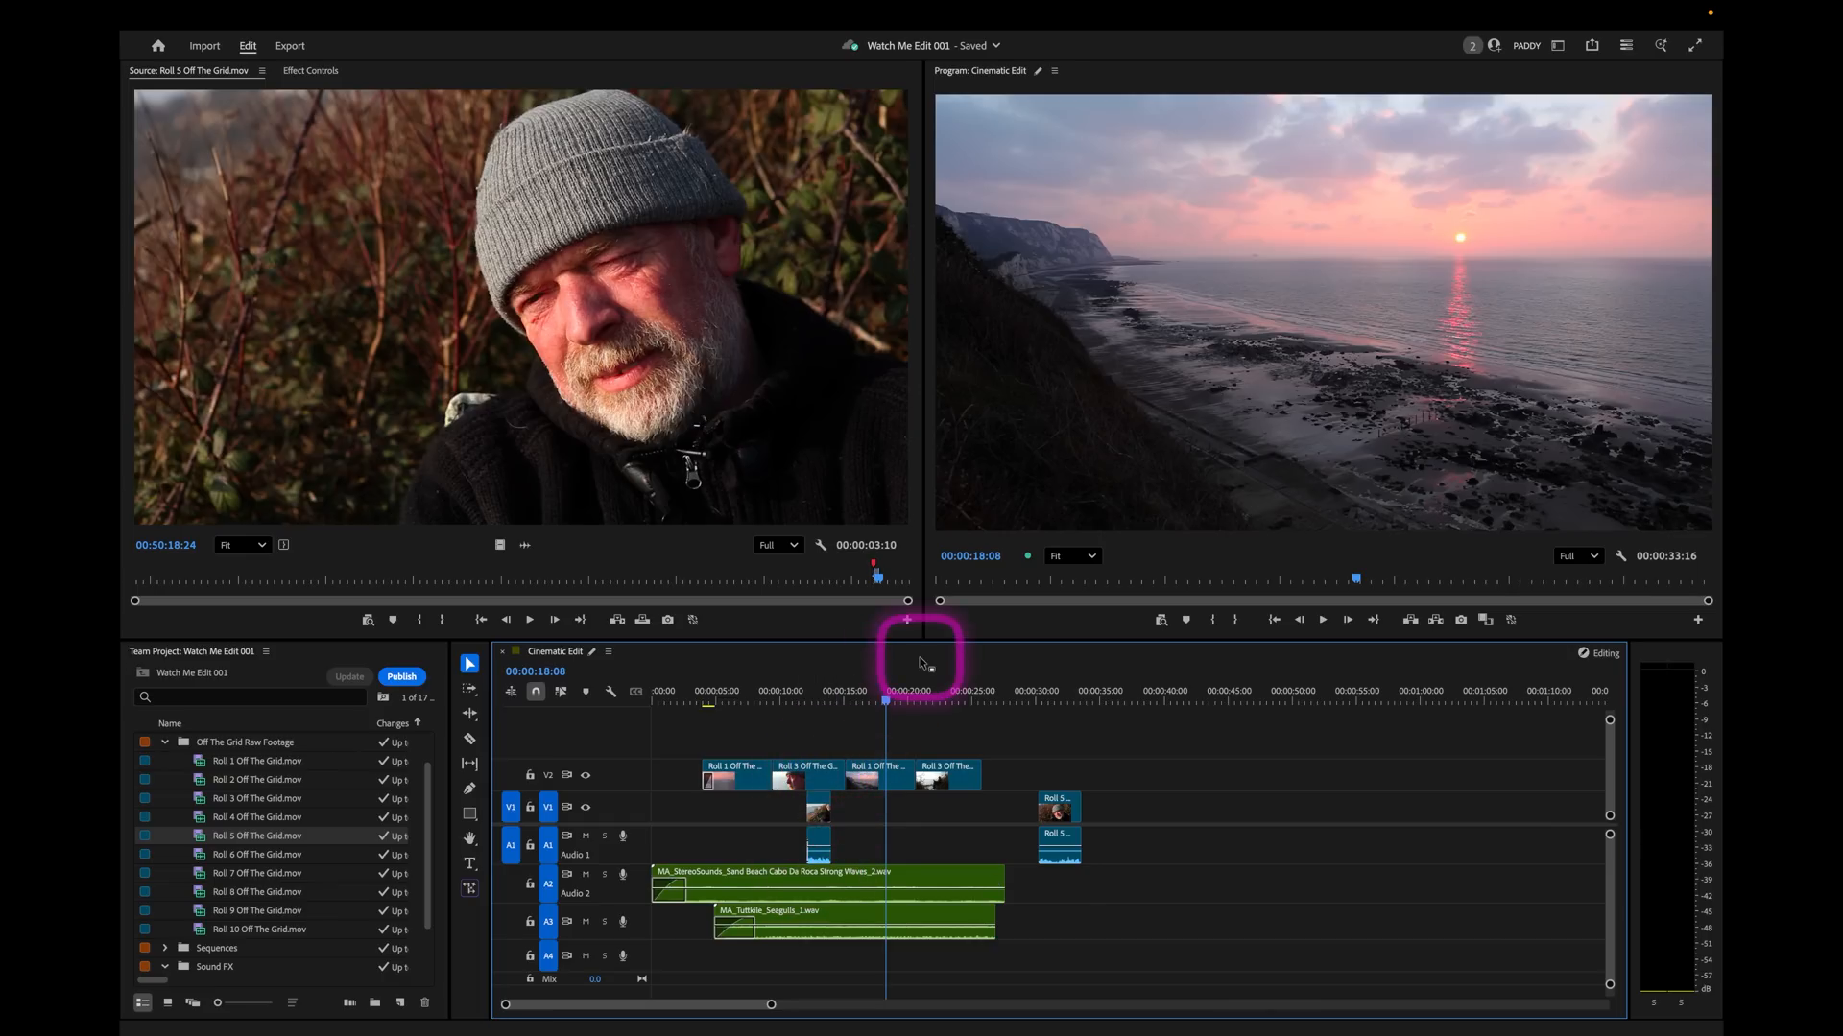
pyautogui.click(928, 699)
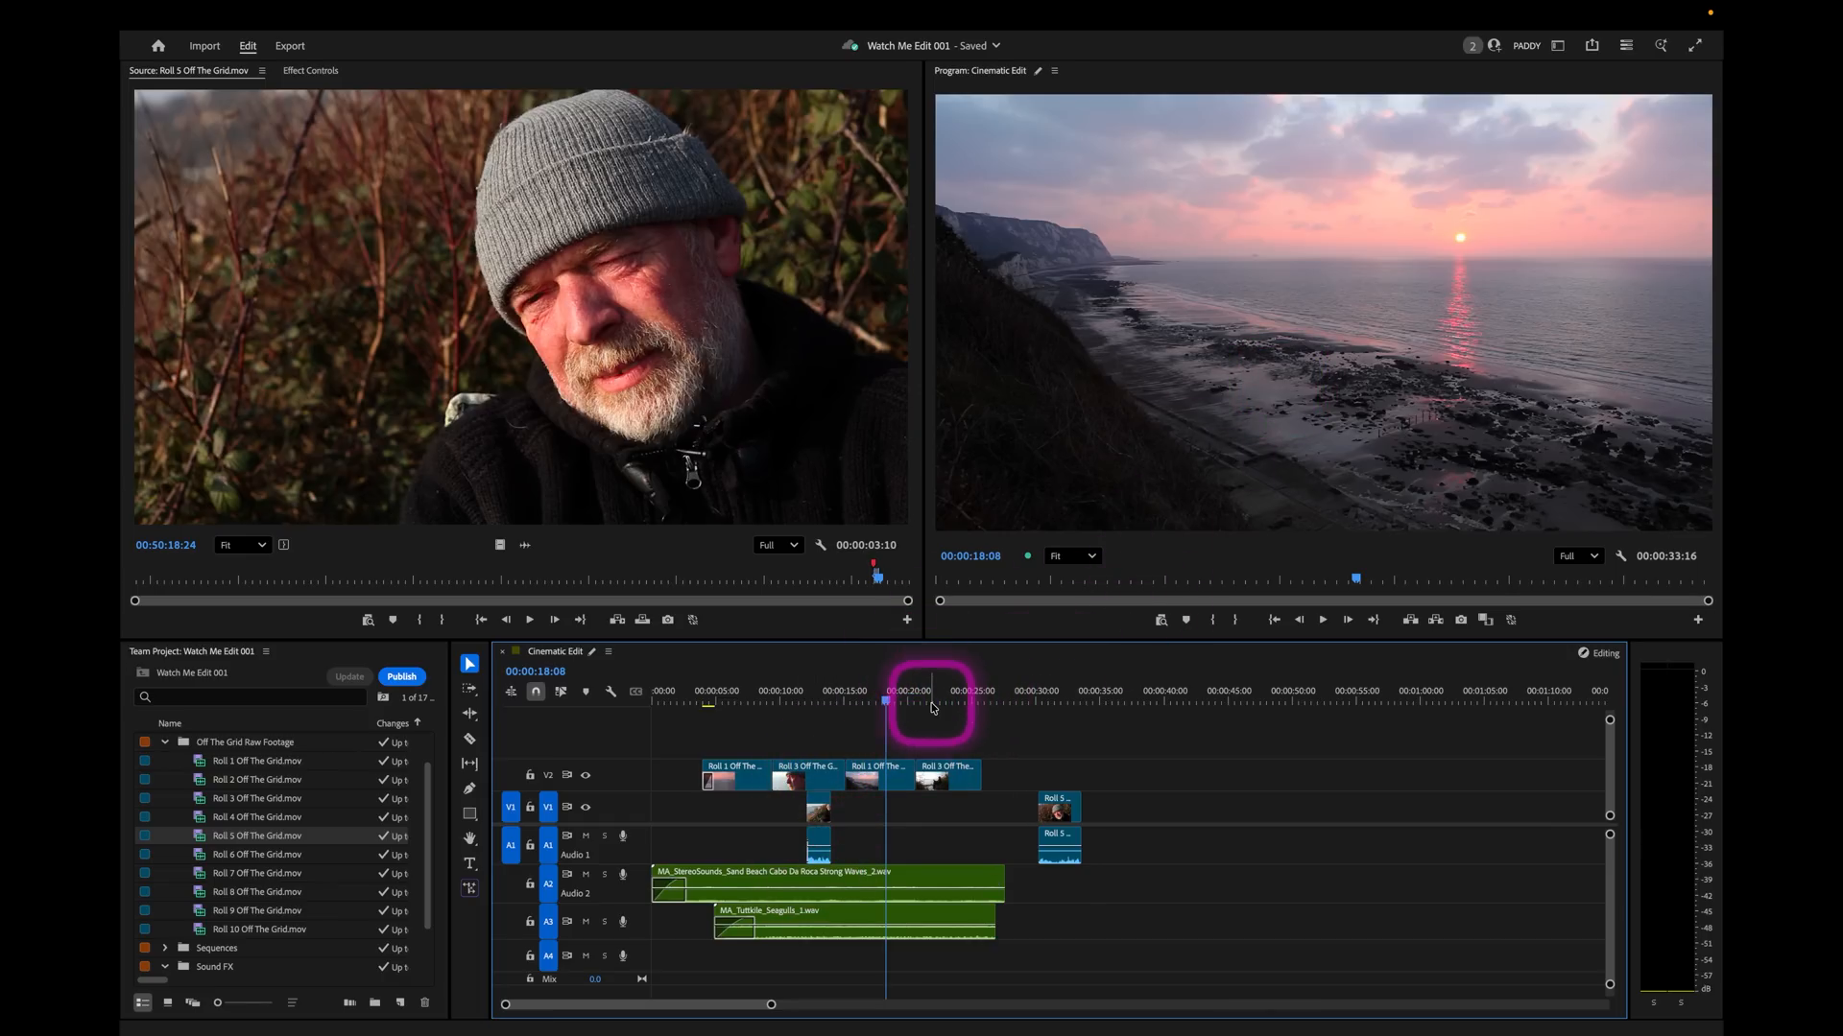
pyautogui.moveTo(1060, 831); pyautogui.dragTo(954, 827)
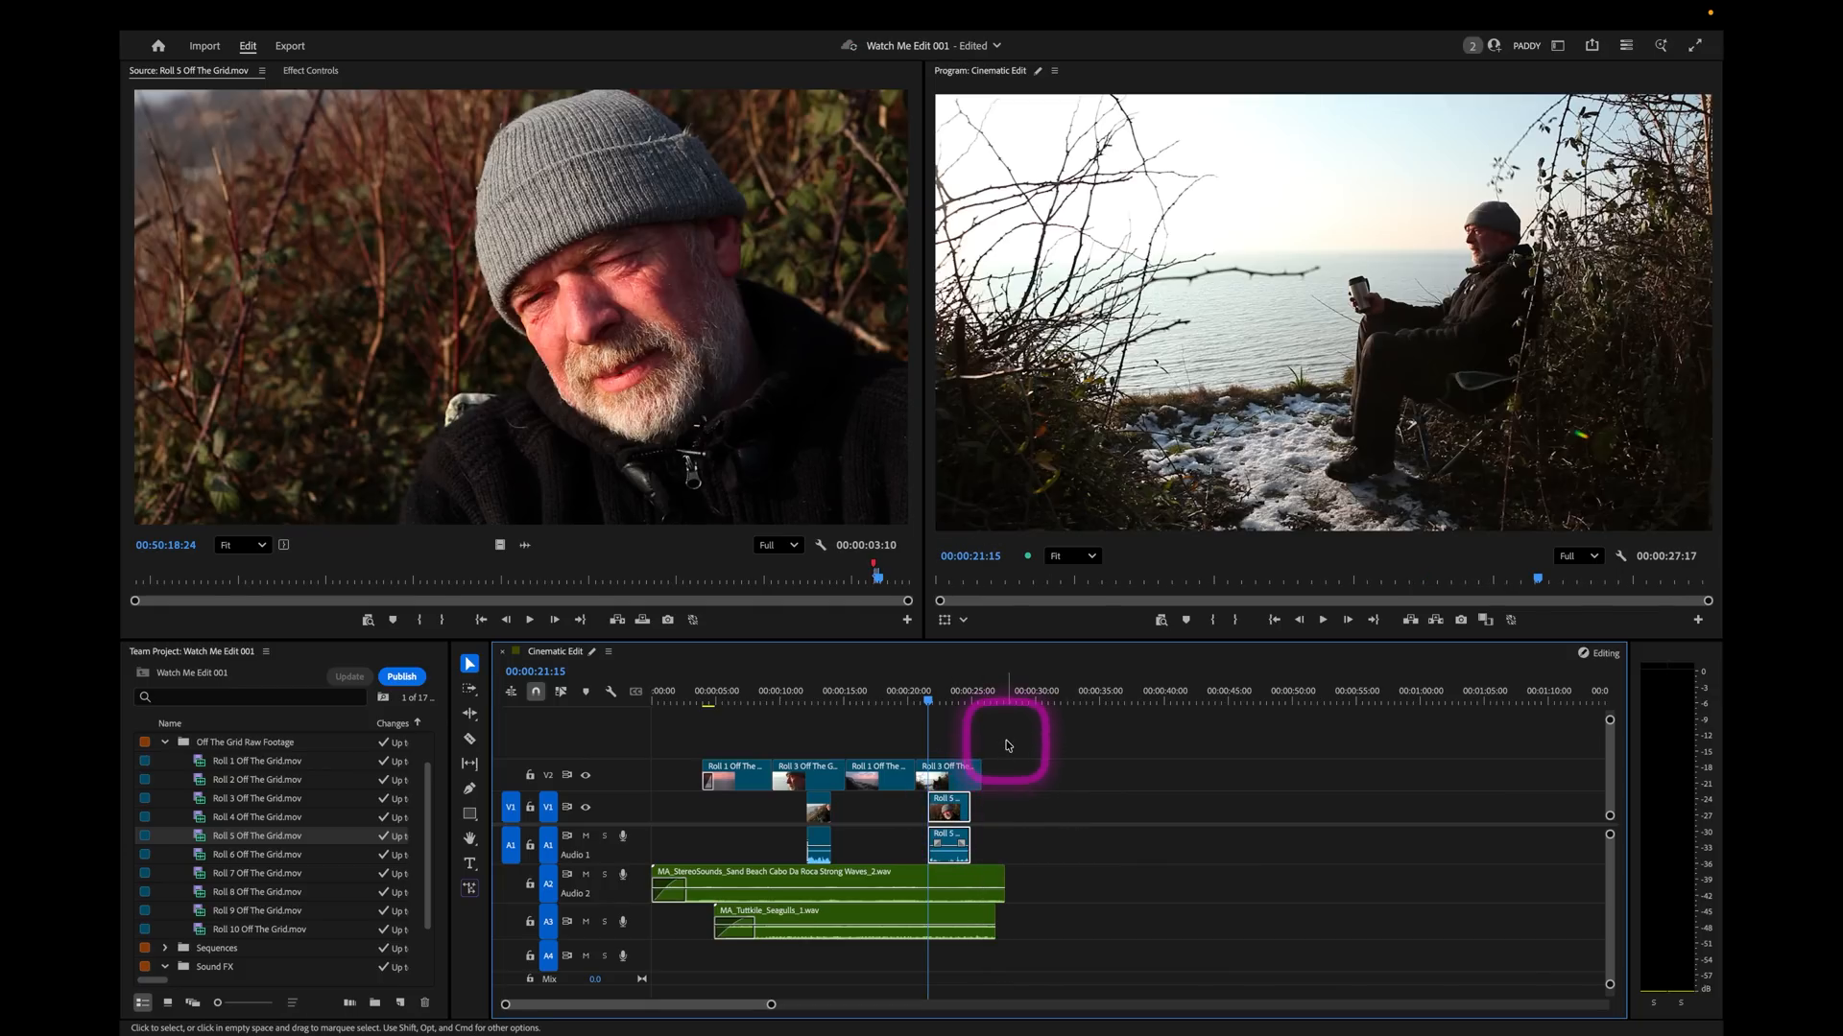
# Select both soundbites' audio clips and feed their left and right channels from the right source channel.
pyautogui.click(760, 698)
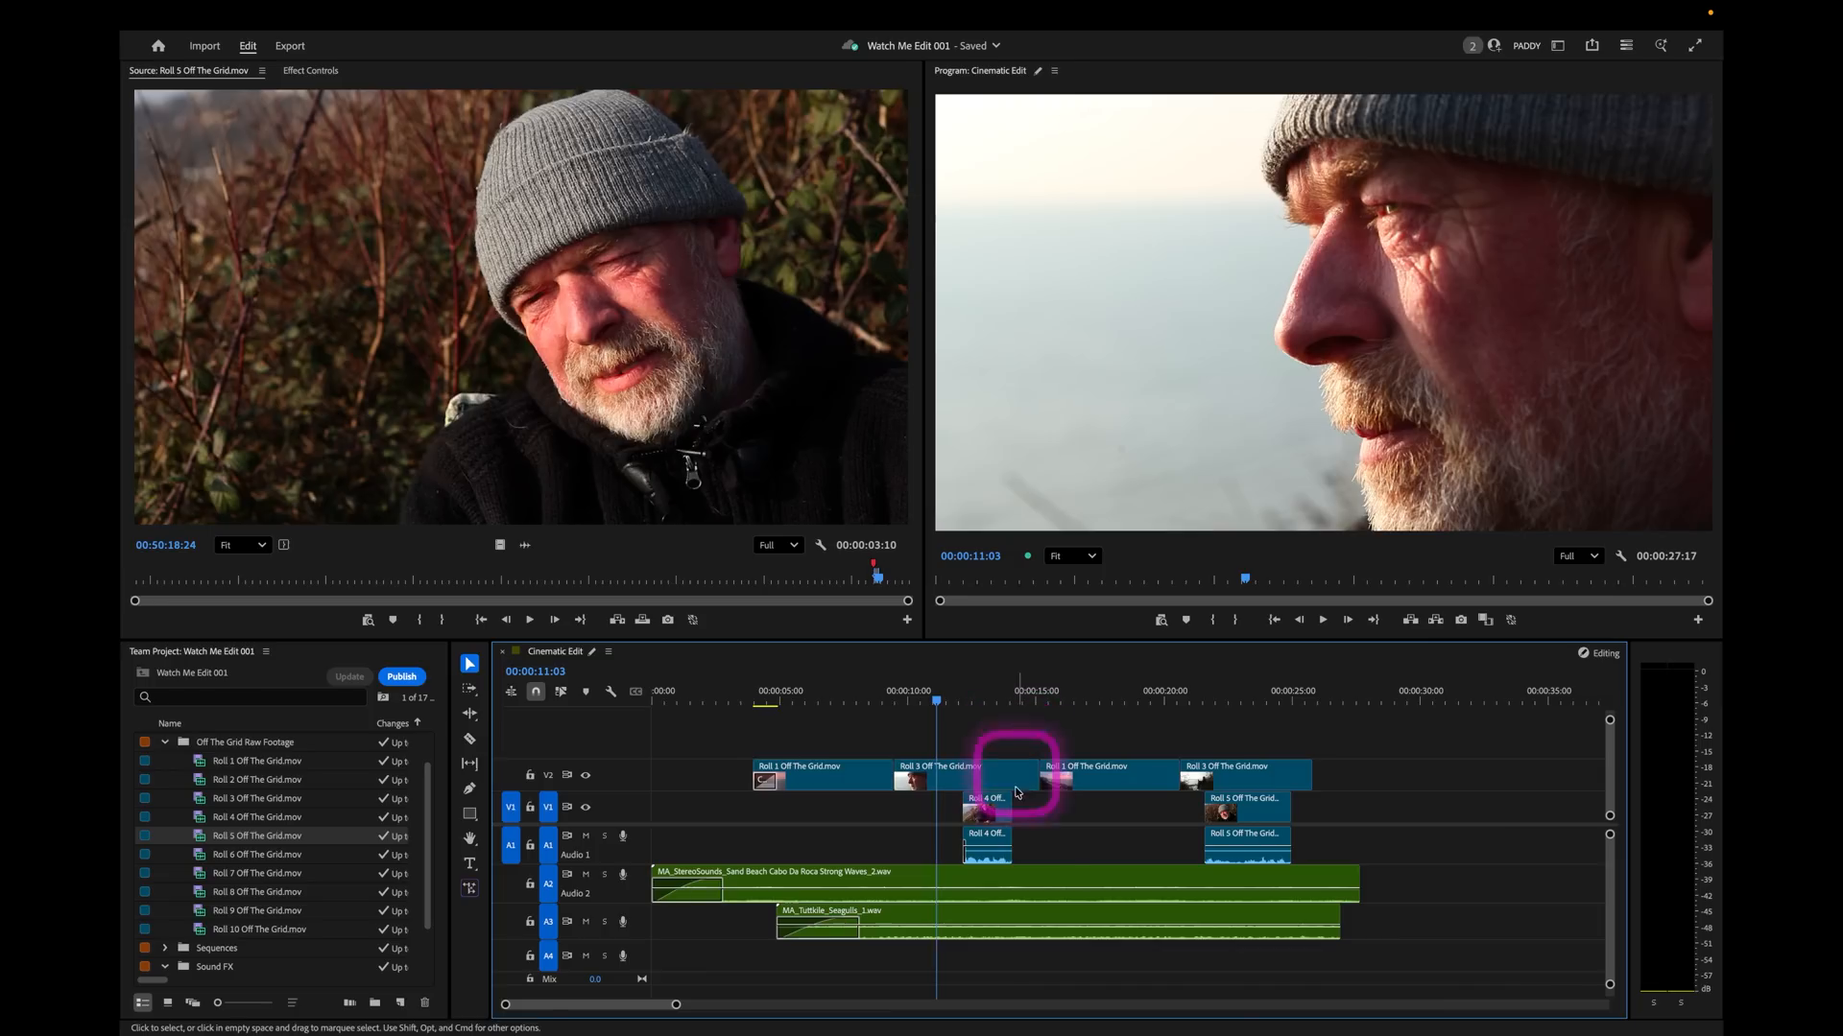
pyautogui.moveTo(1307, 856); pyautogui.dragTo(933, 843)
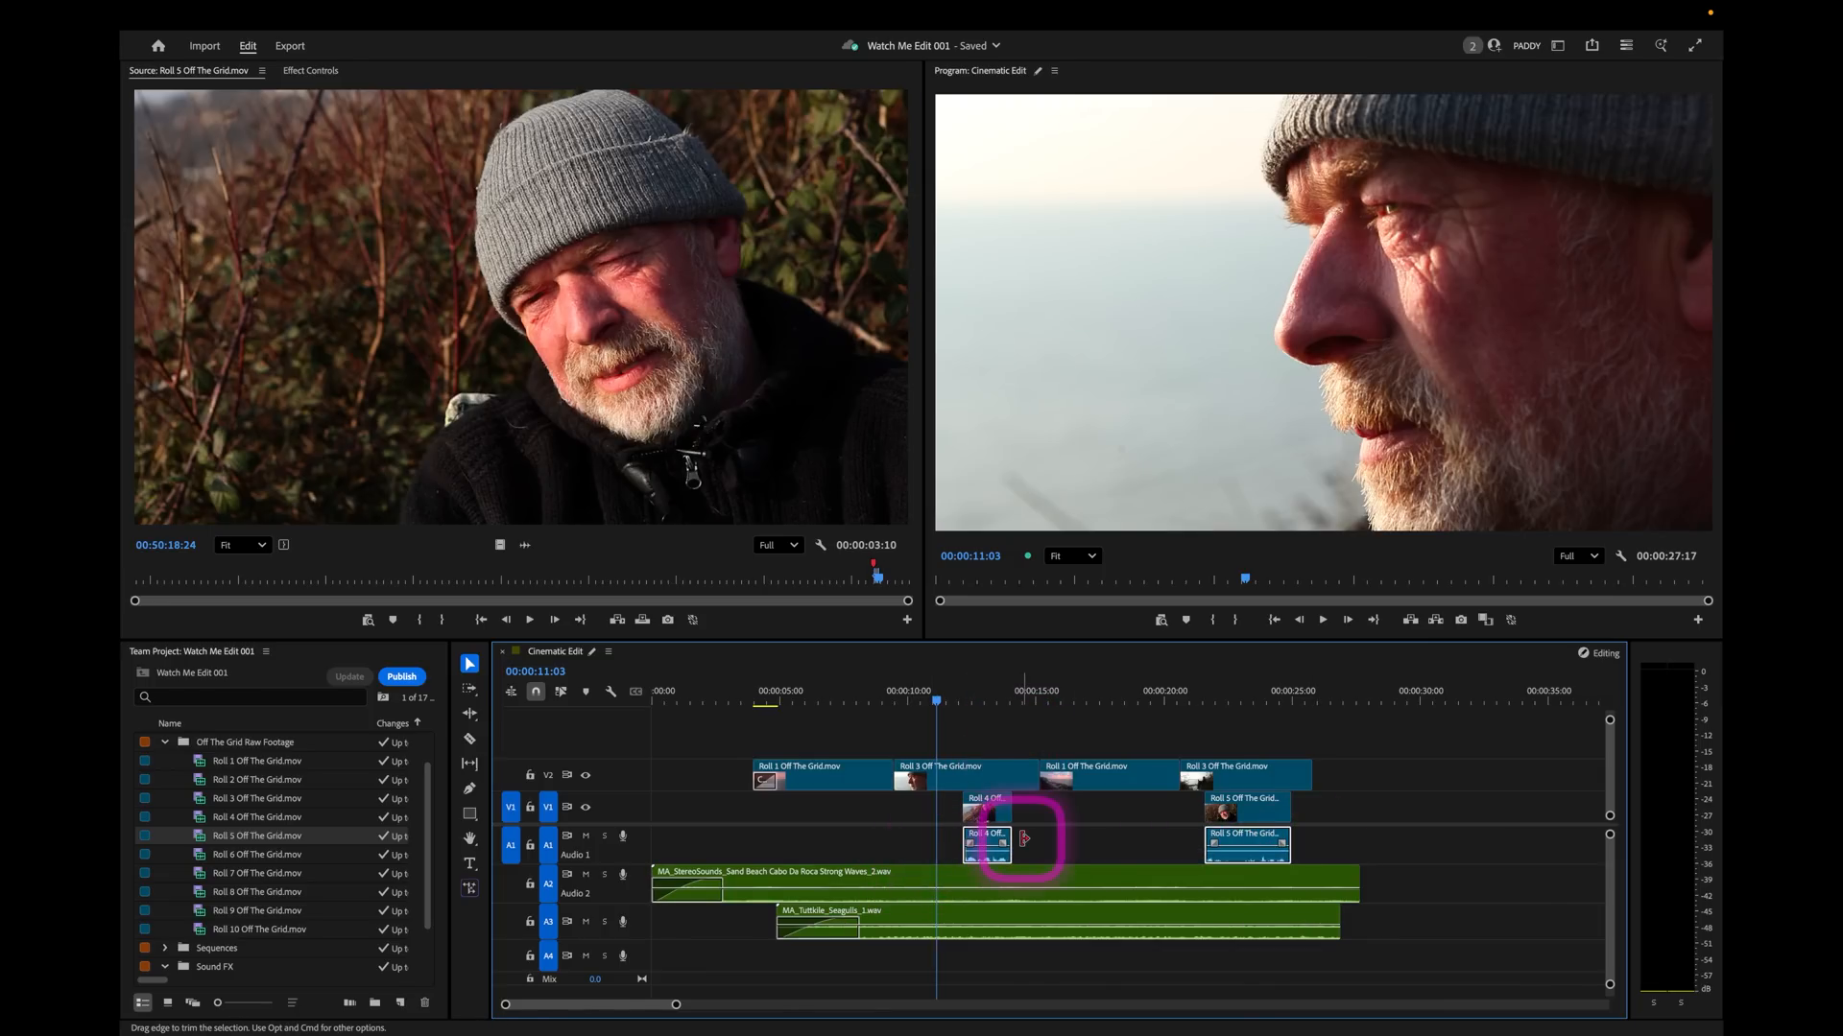
pyautogui.rightClick(984, 842)
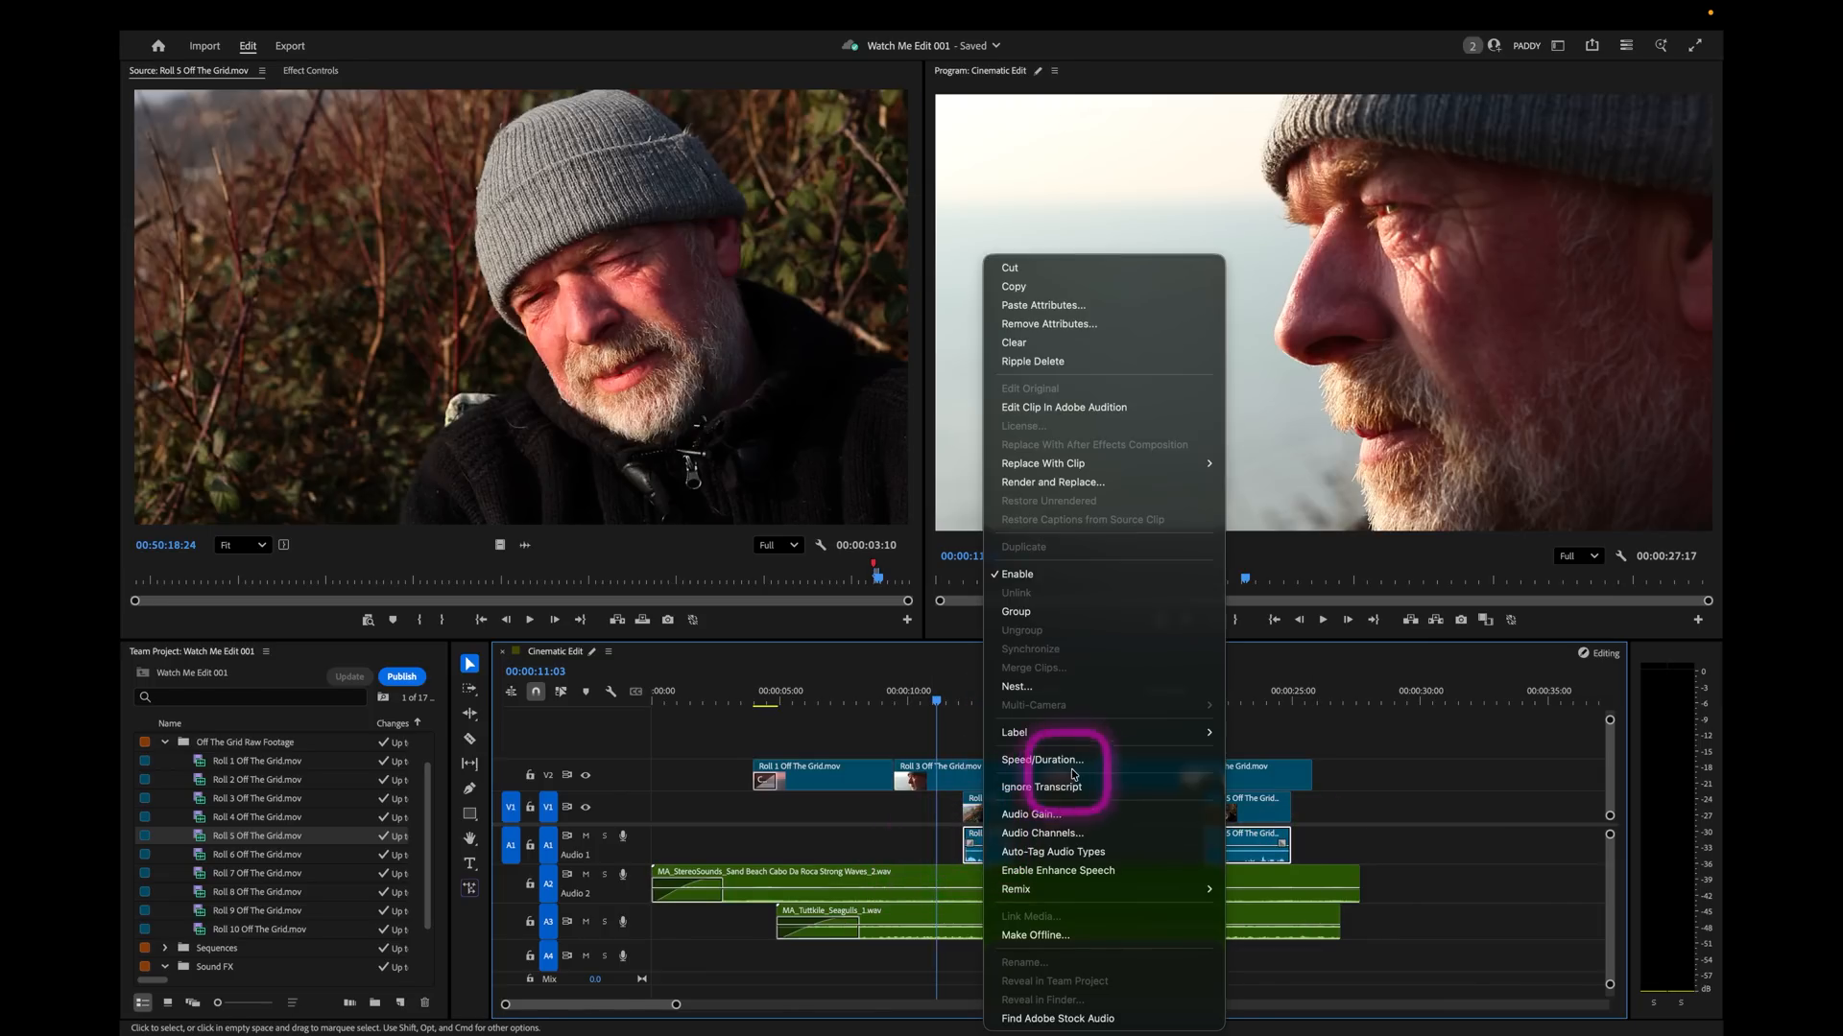
pyautogui.click(1138, 833)
pyautogui.click(1132, 373)
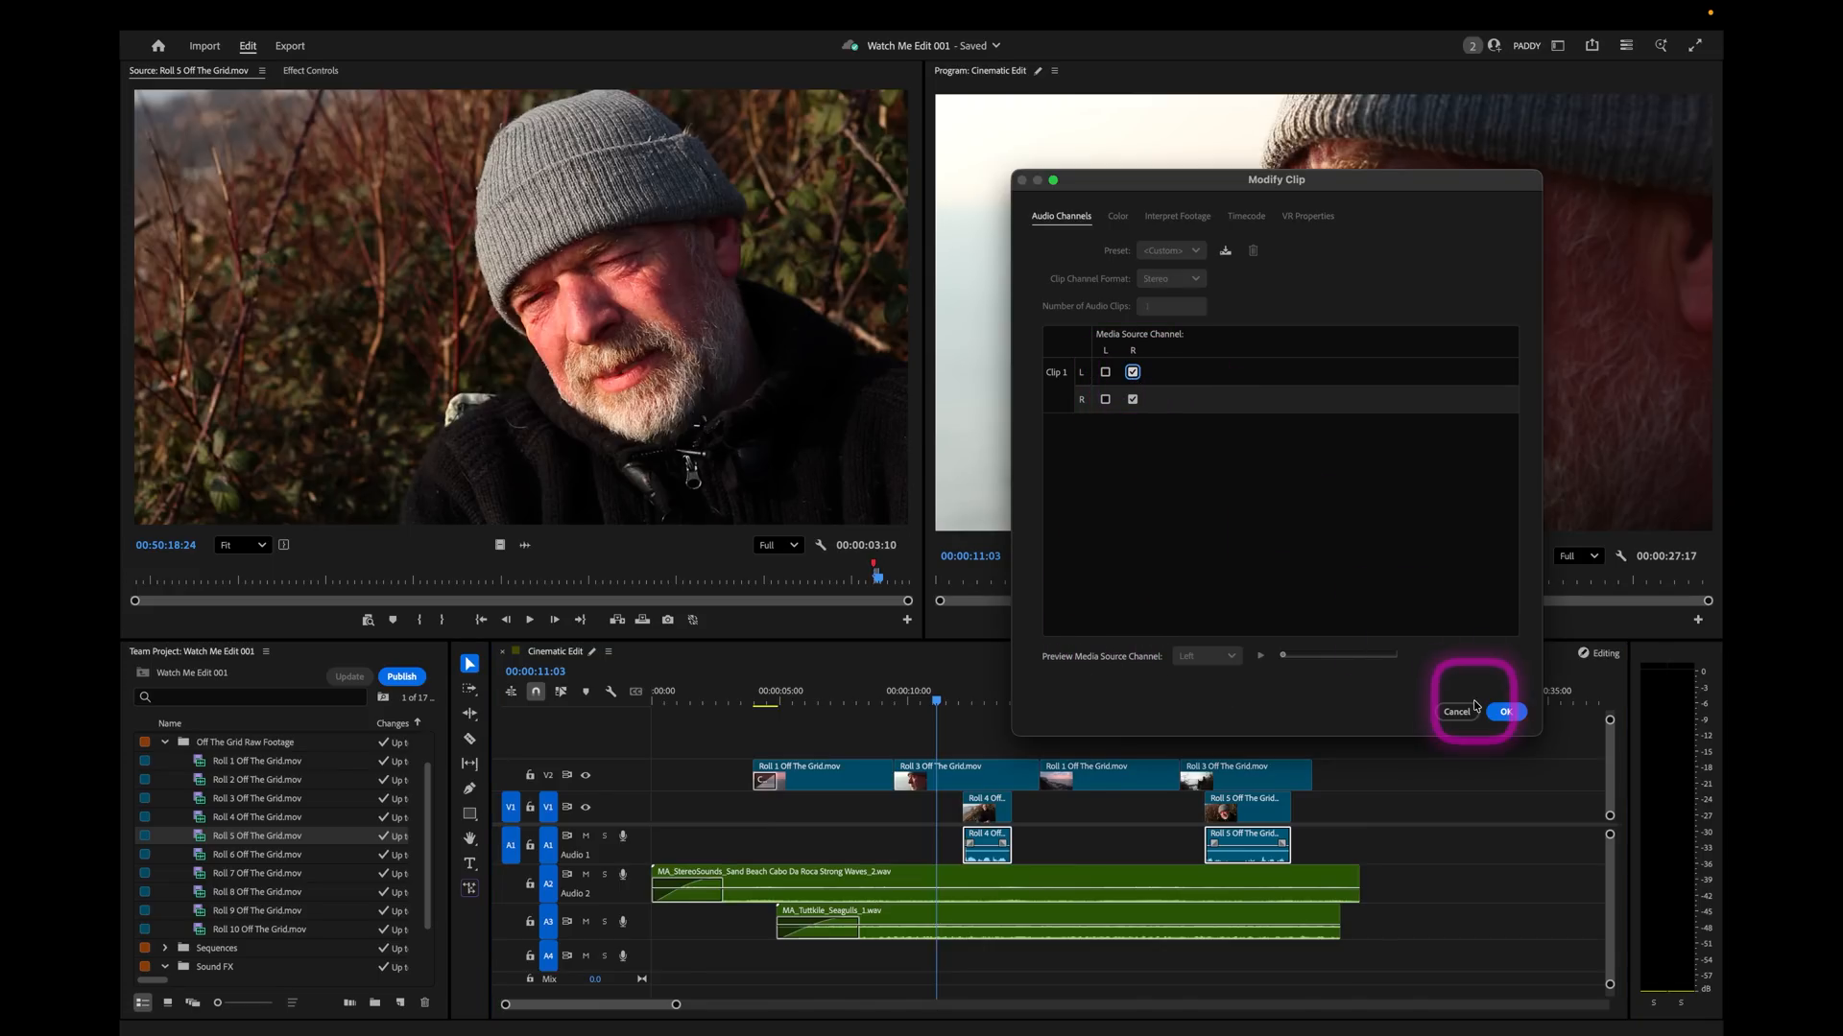
pyautogui.click(1504, 712)
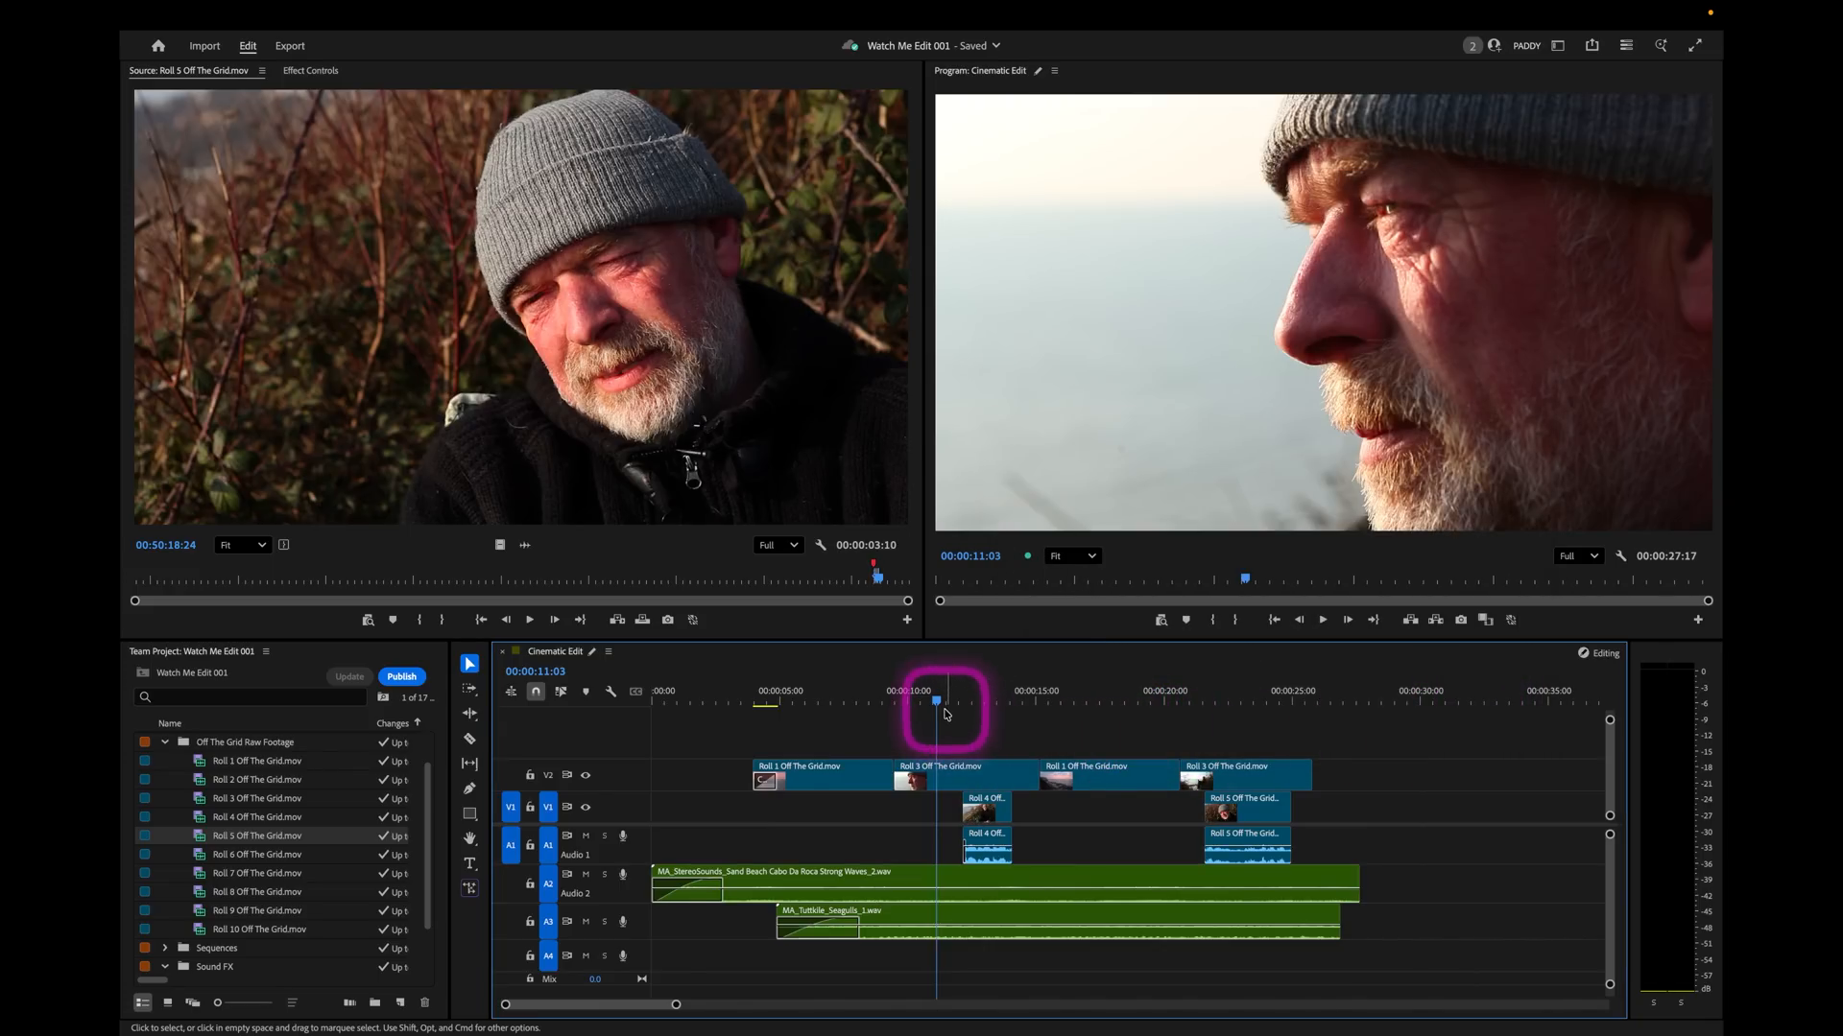
# Solo track A1 and play the Roll 4 and Roll 5 soundbites.
pyautogui.click(603, 836)
pyautogui.press('space')
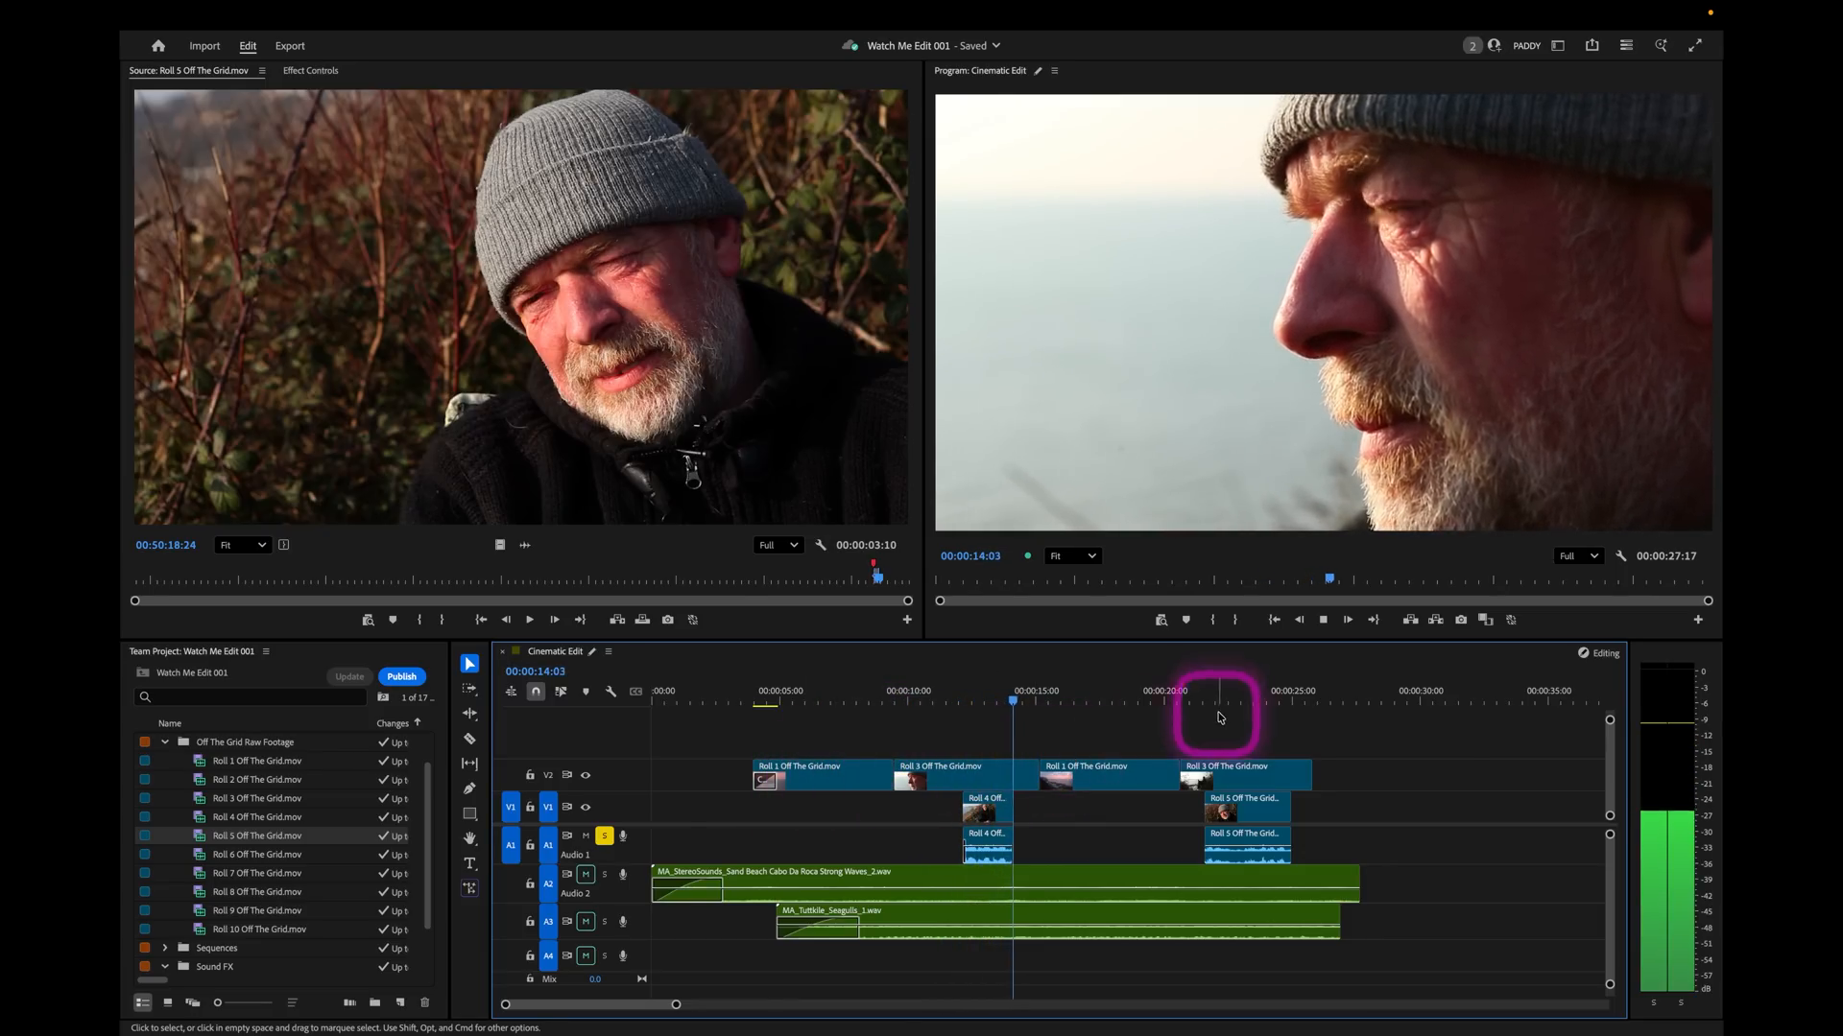
pyautogui.click(1182, 693)
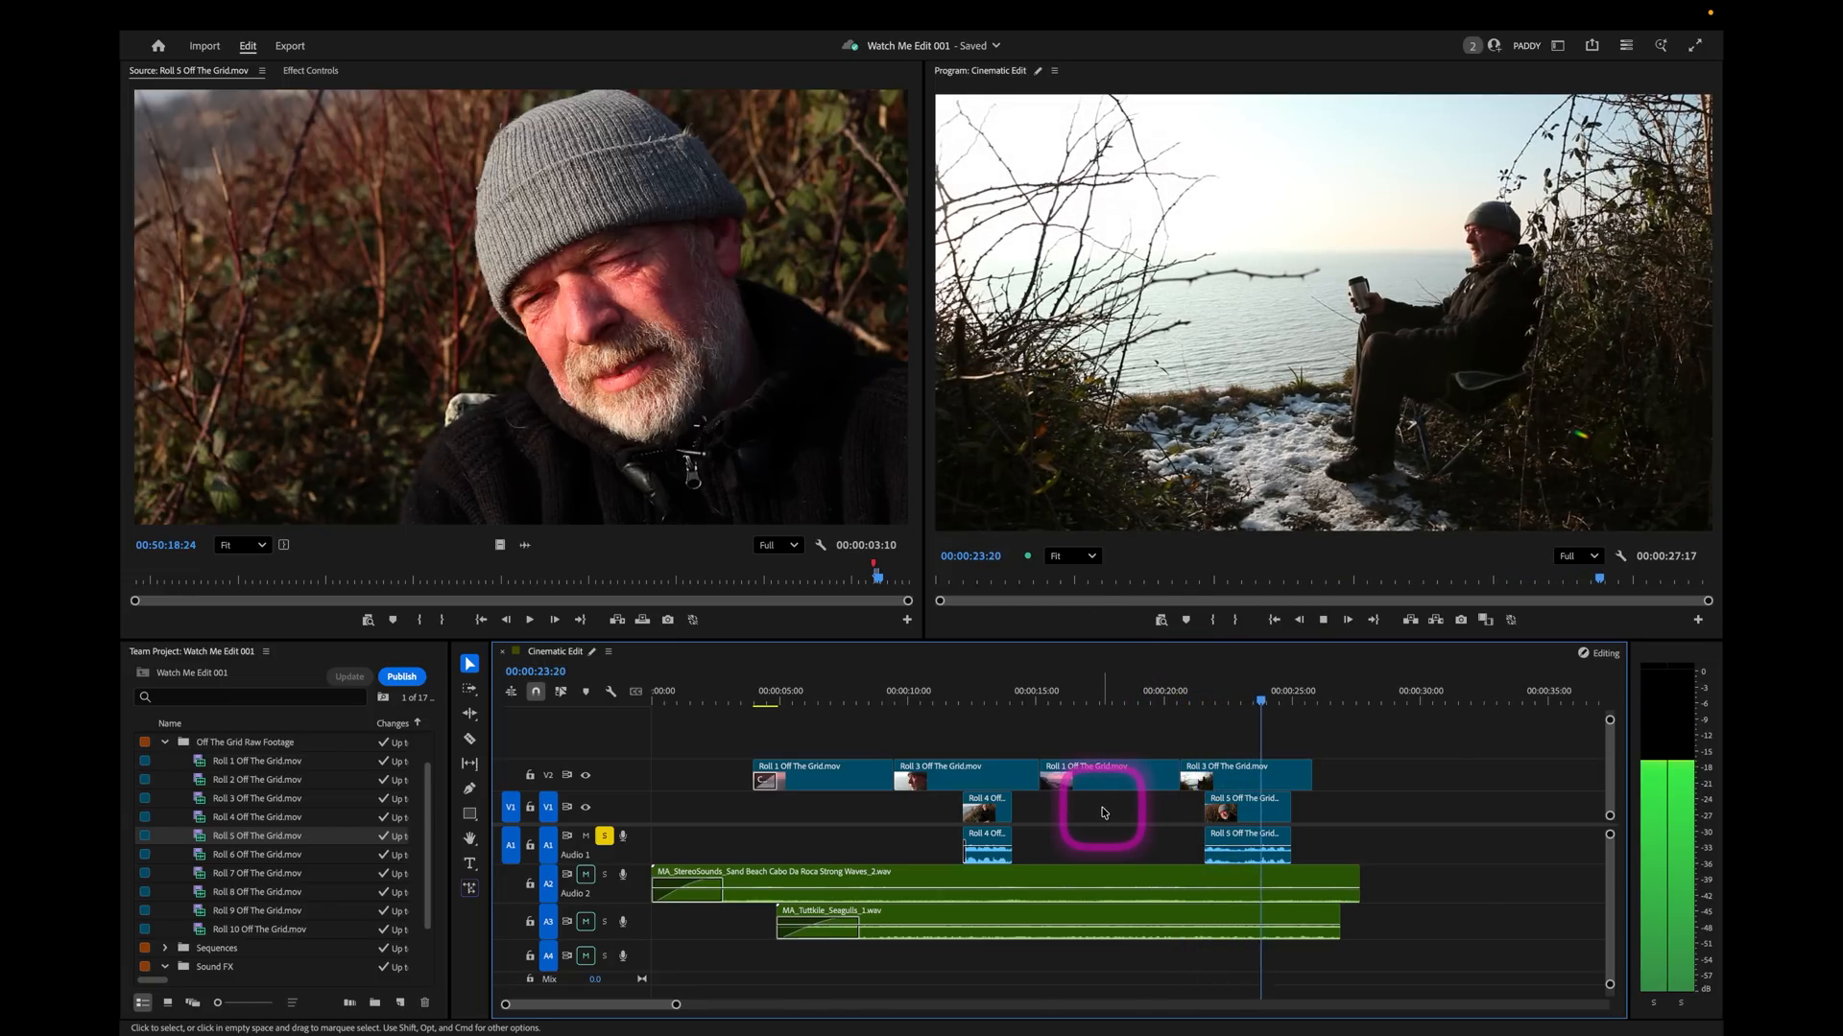
pyautogui.press('space')
# Turn off the solo on track A1 and play the full mix from 00:00:07:05.
pyautogui.click(1145, 693)
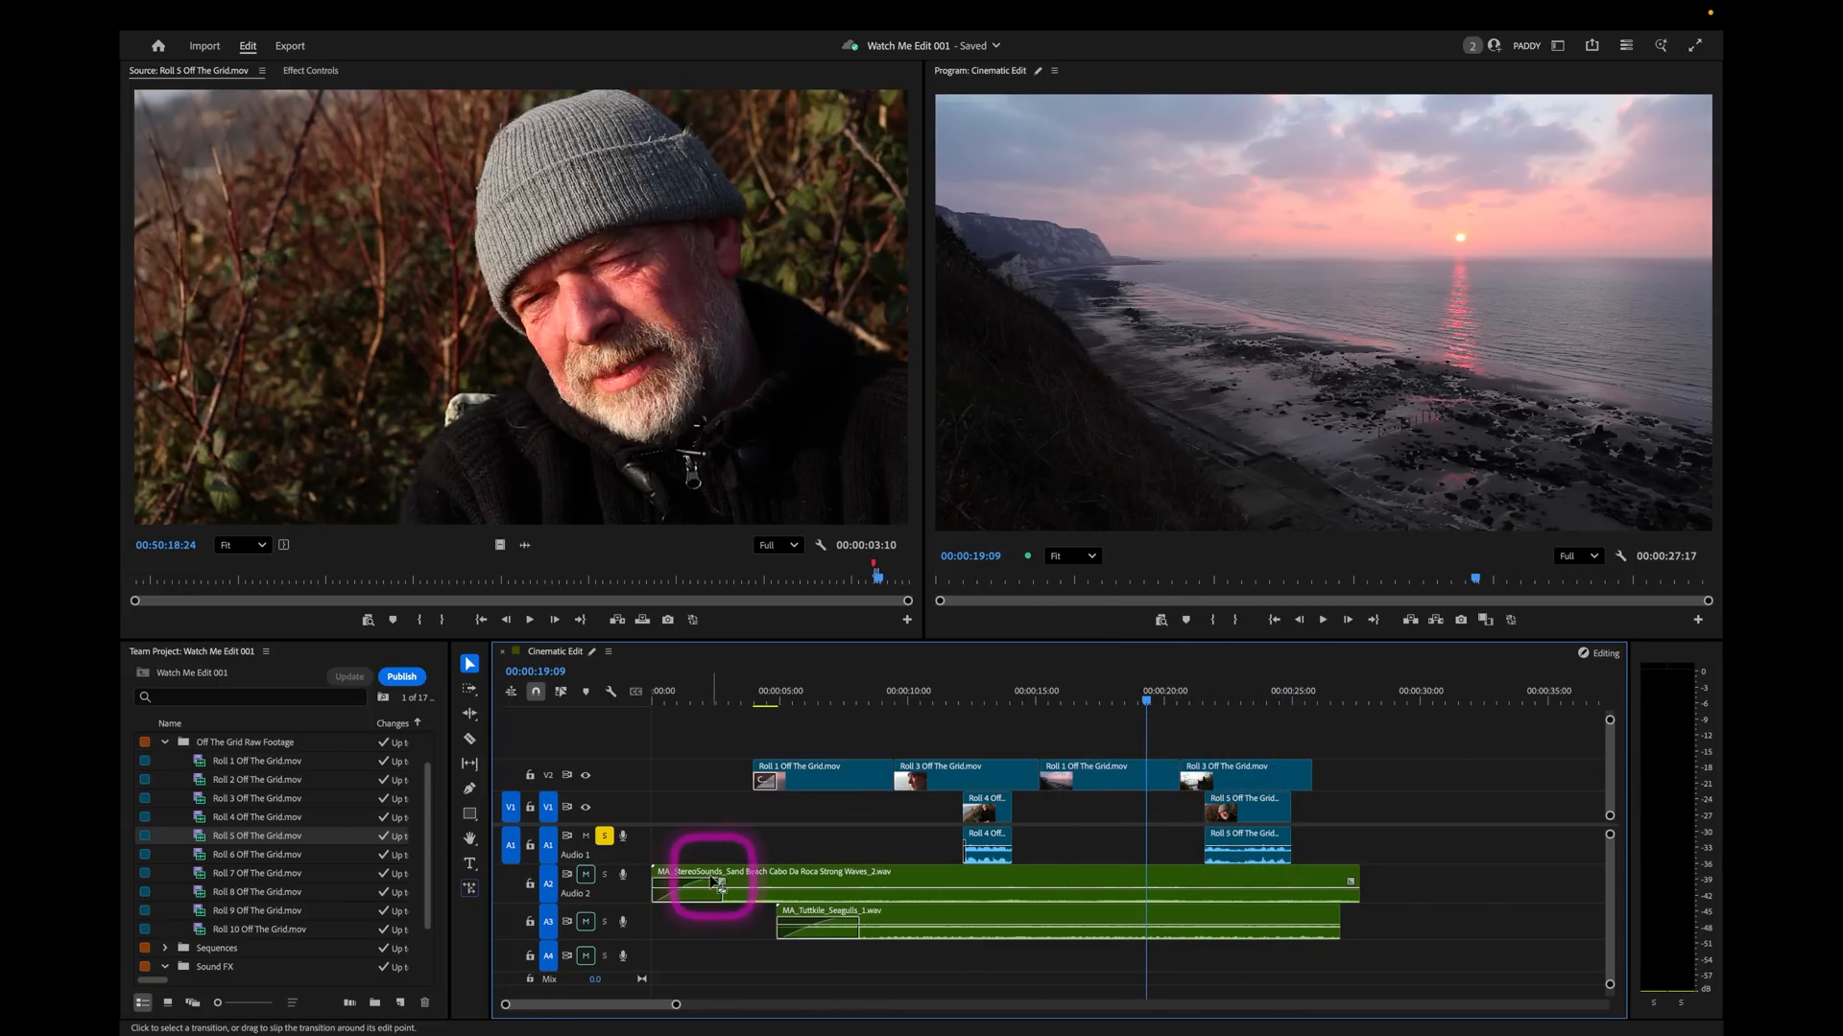
pyautogui.click(900, 709)
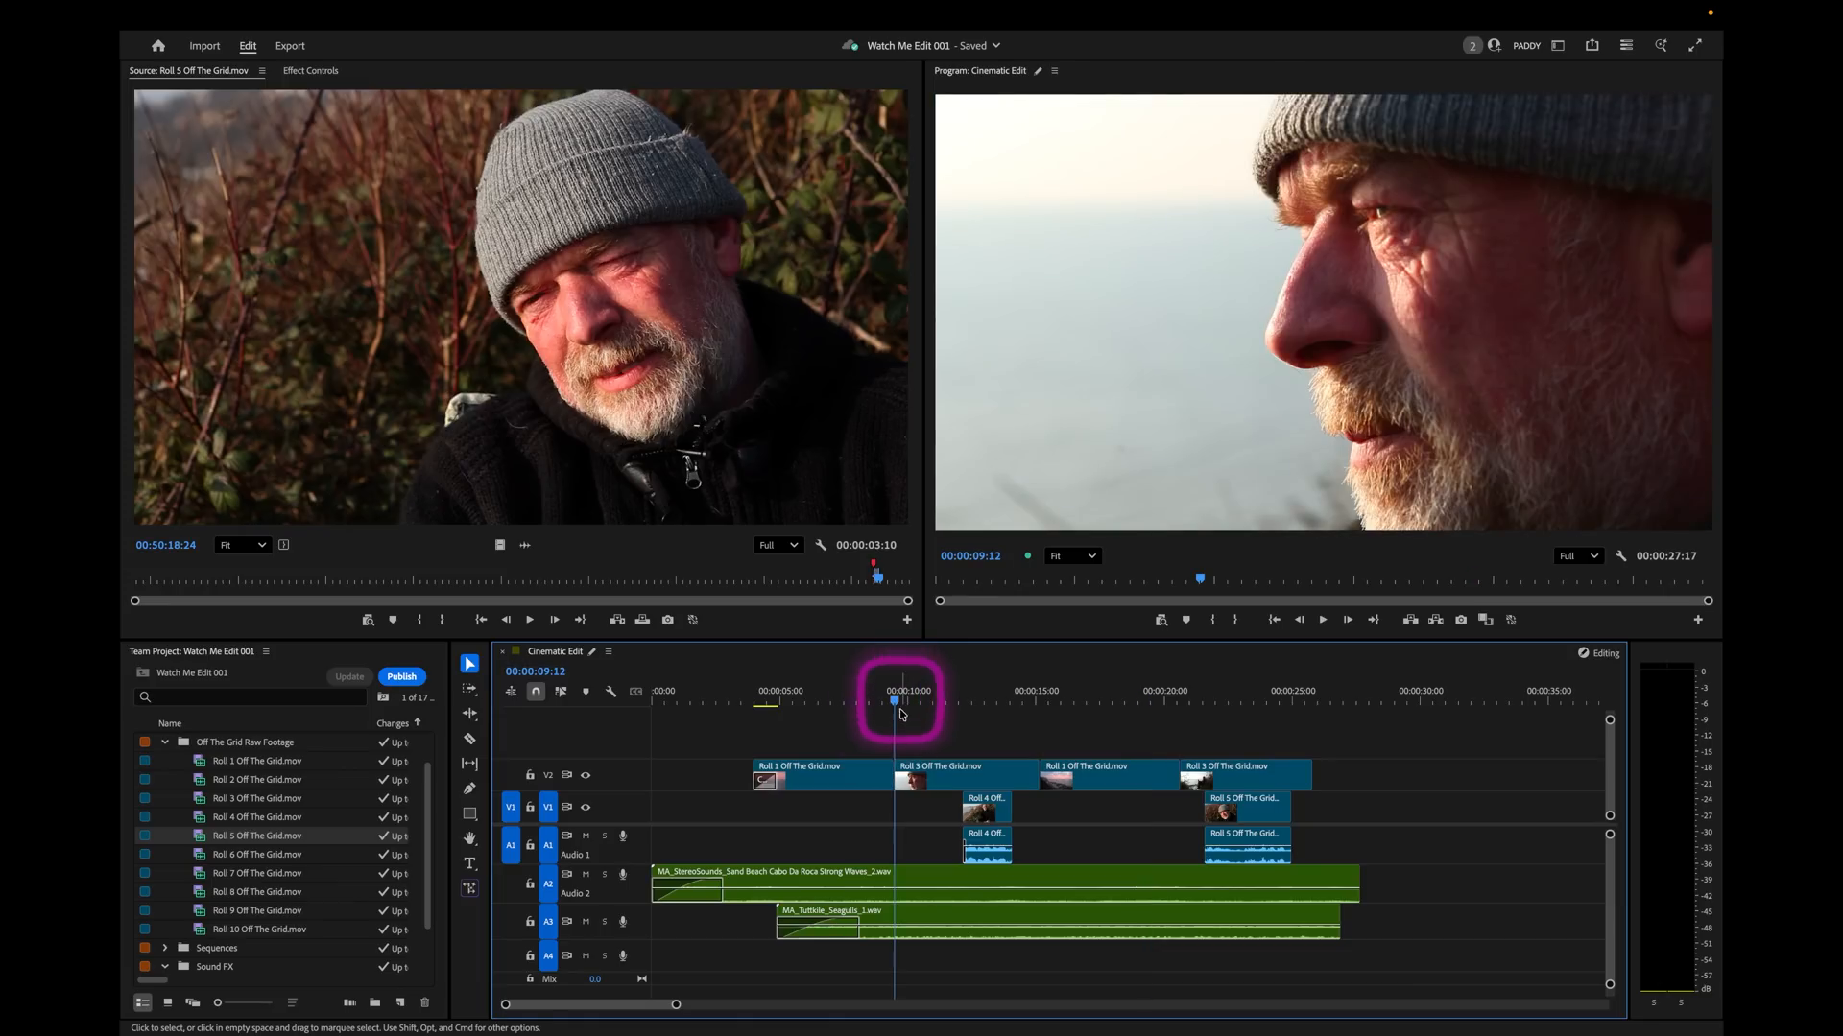
pyautogui.click(838, 705)
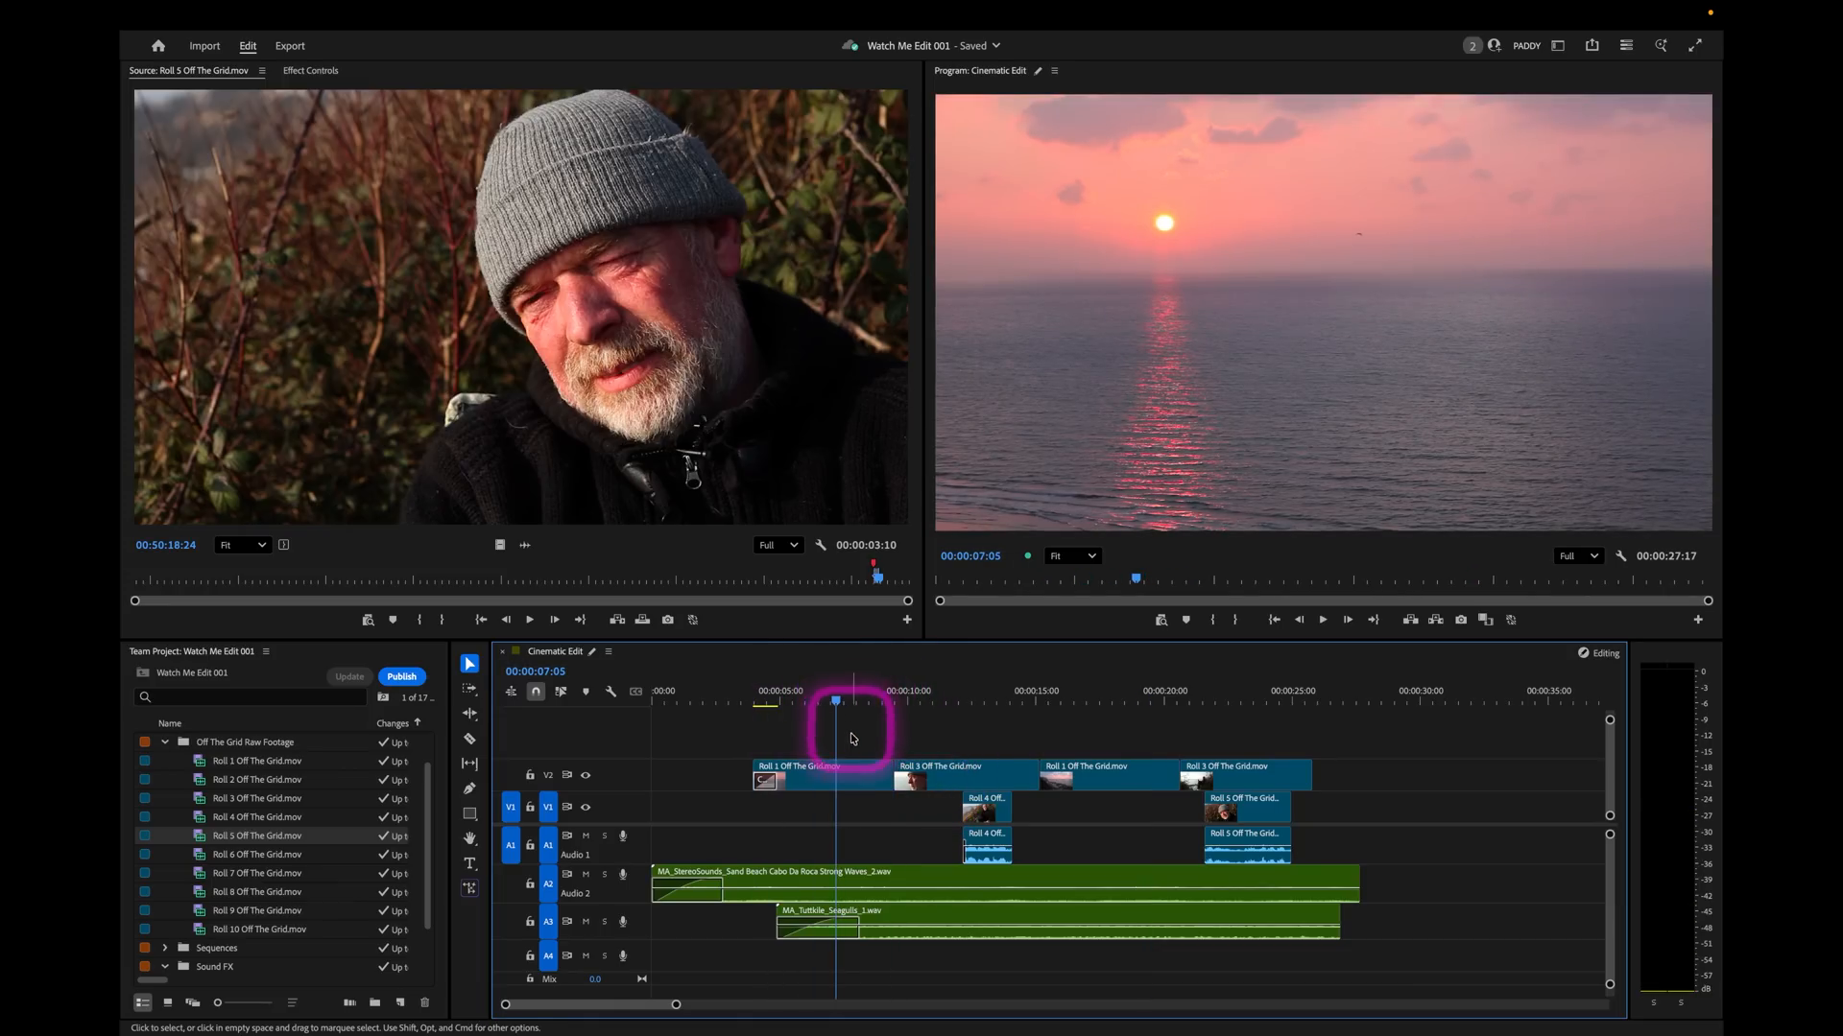
pyautogui.press('space')
# Cut the wave and seagull clips on A2 and A3 just before and after the Roll 4 and Roll 5 soundbites.
pyautogui.click(474, 738)
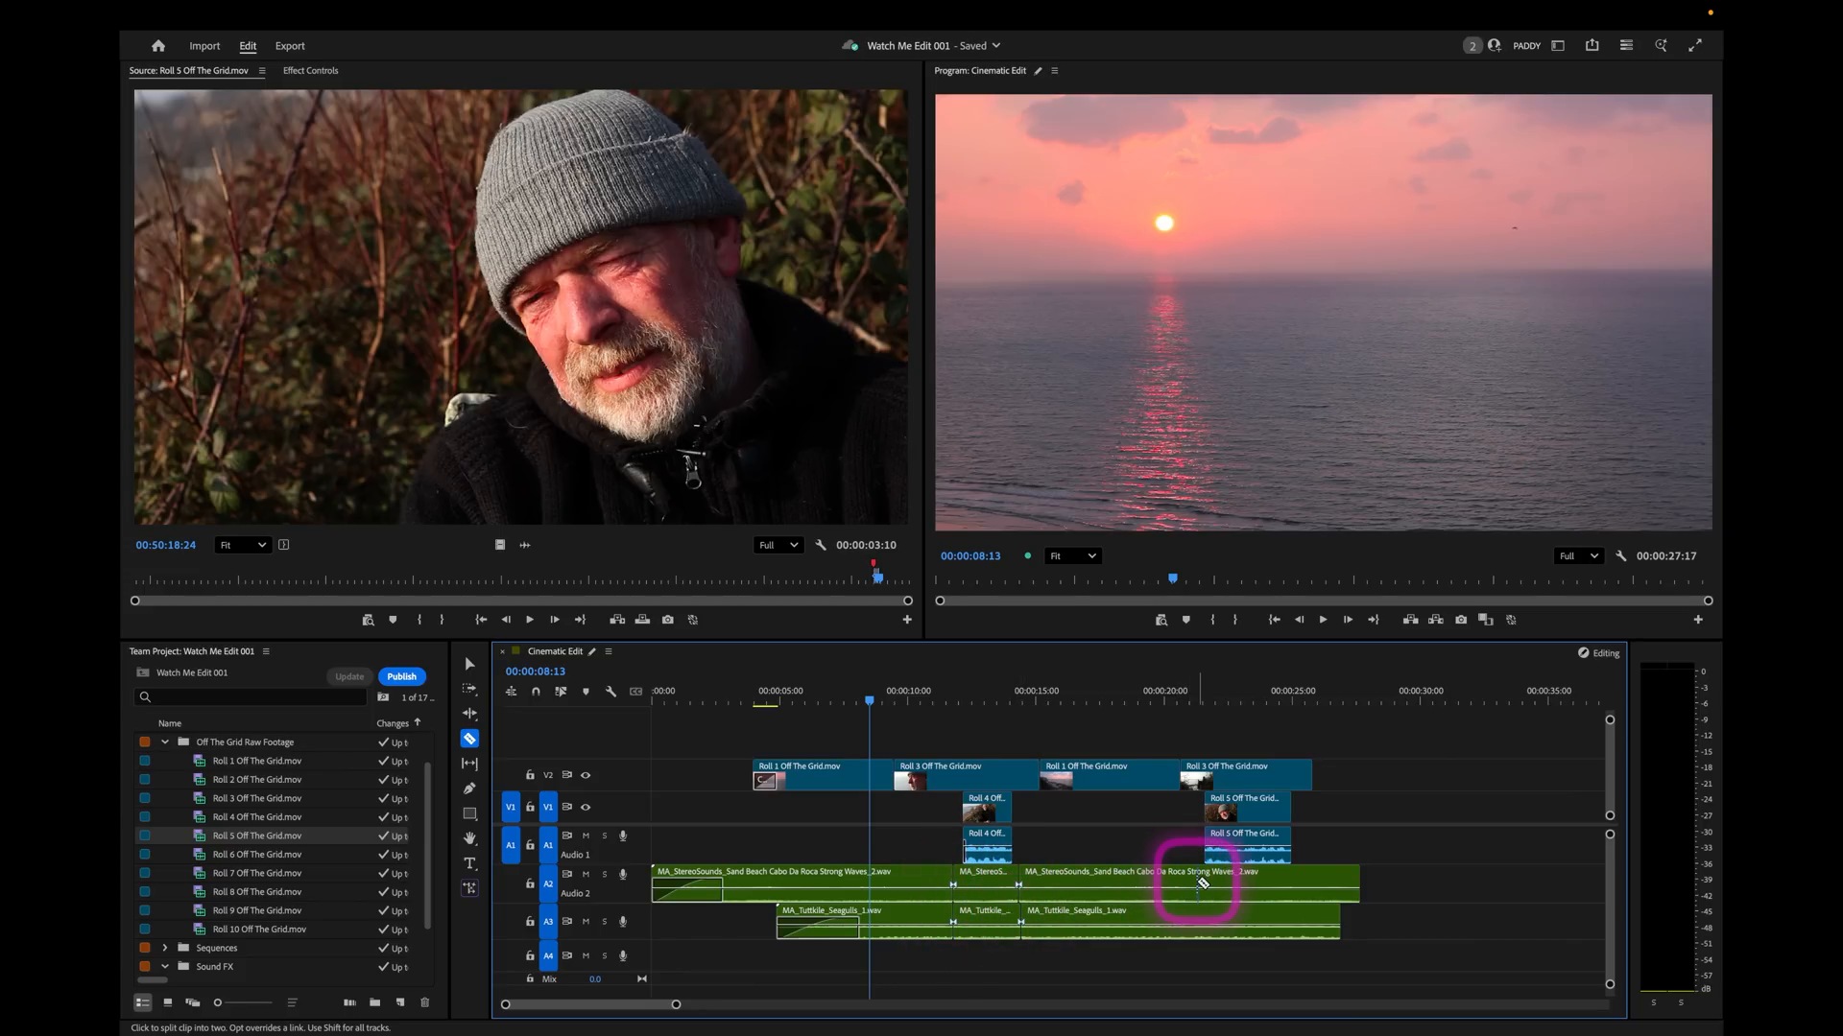
pyautogui.click(471, 664)
# Enlarge the audio tracks and lower the volume of the wave segment beneath the Roll 4 soundbite.
pyautogui.click(989, 697)
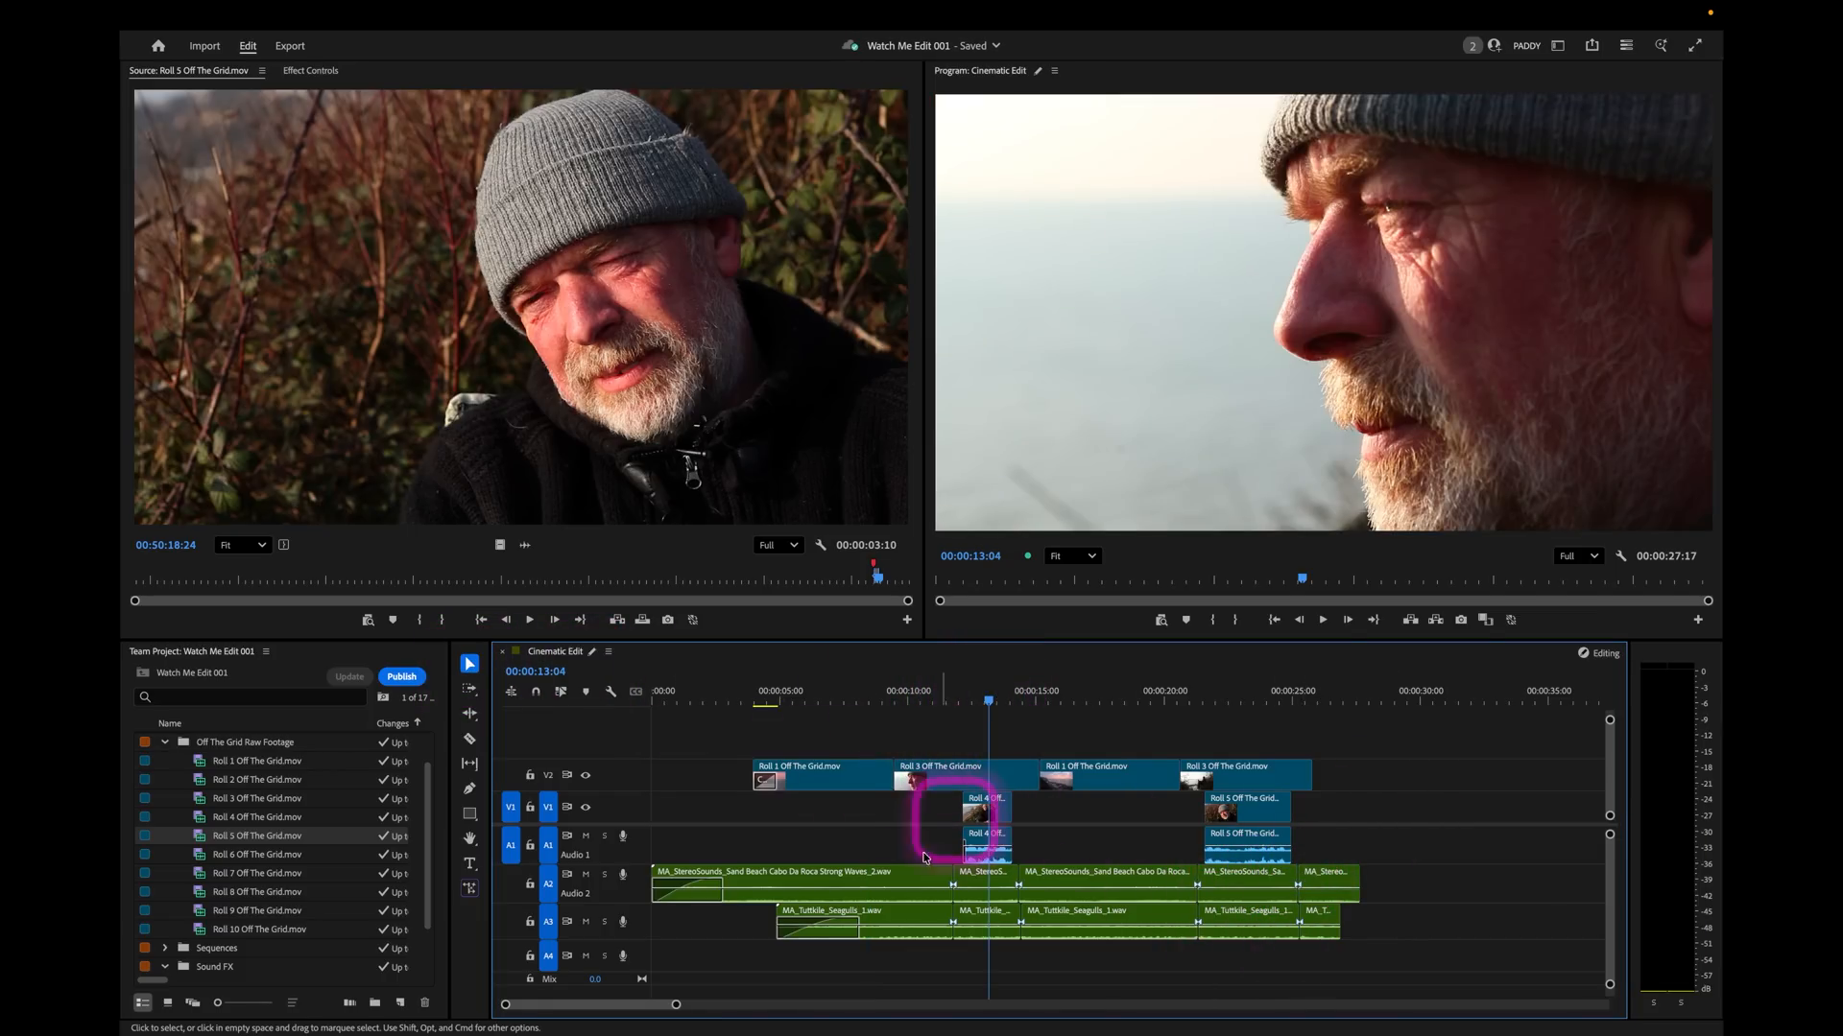
pyautogui.moveTo(583, 904); pyautogui.dragTo(583, 913)
pyautogui.moveTo(607, 980); pyautogui.dragTo(609, 992)
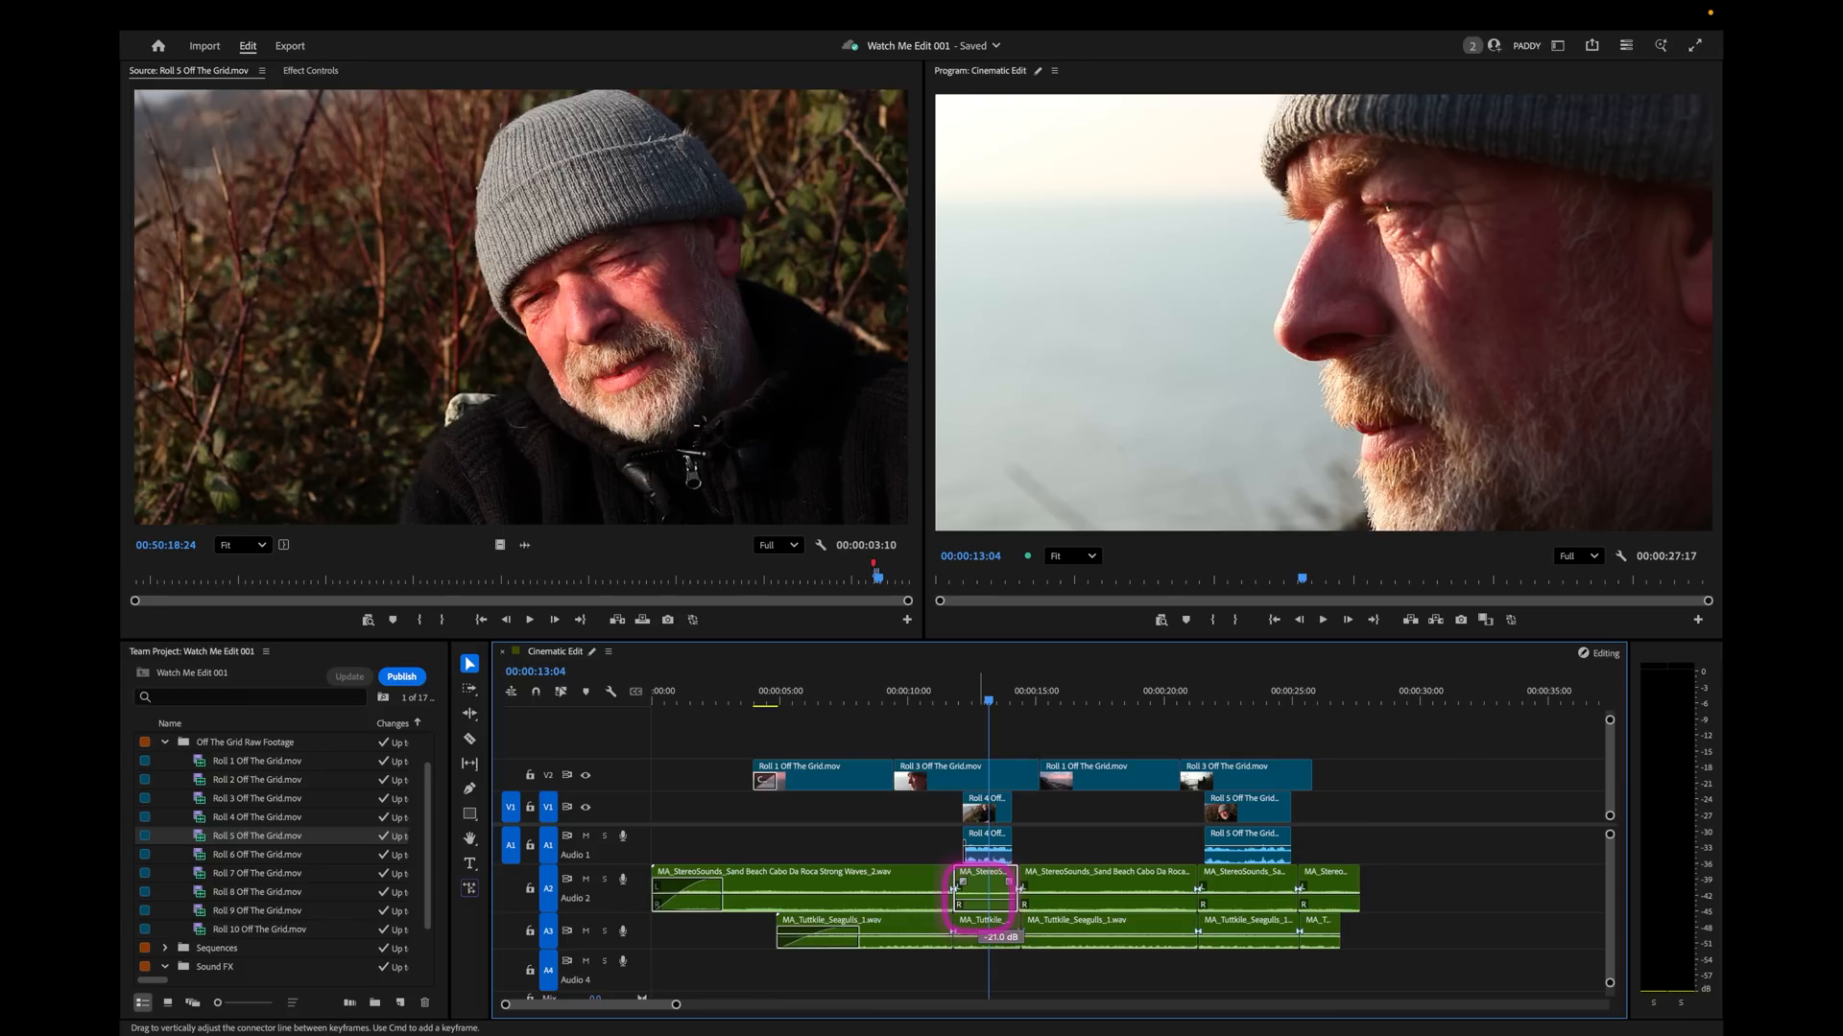
pyautogui.click(1080, 933)
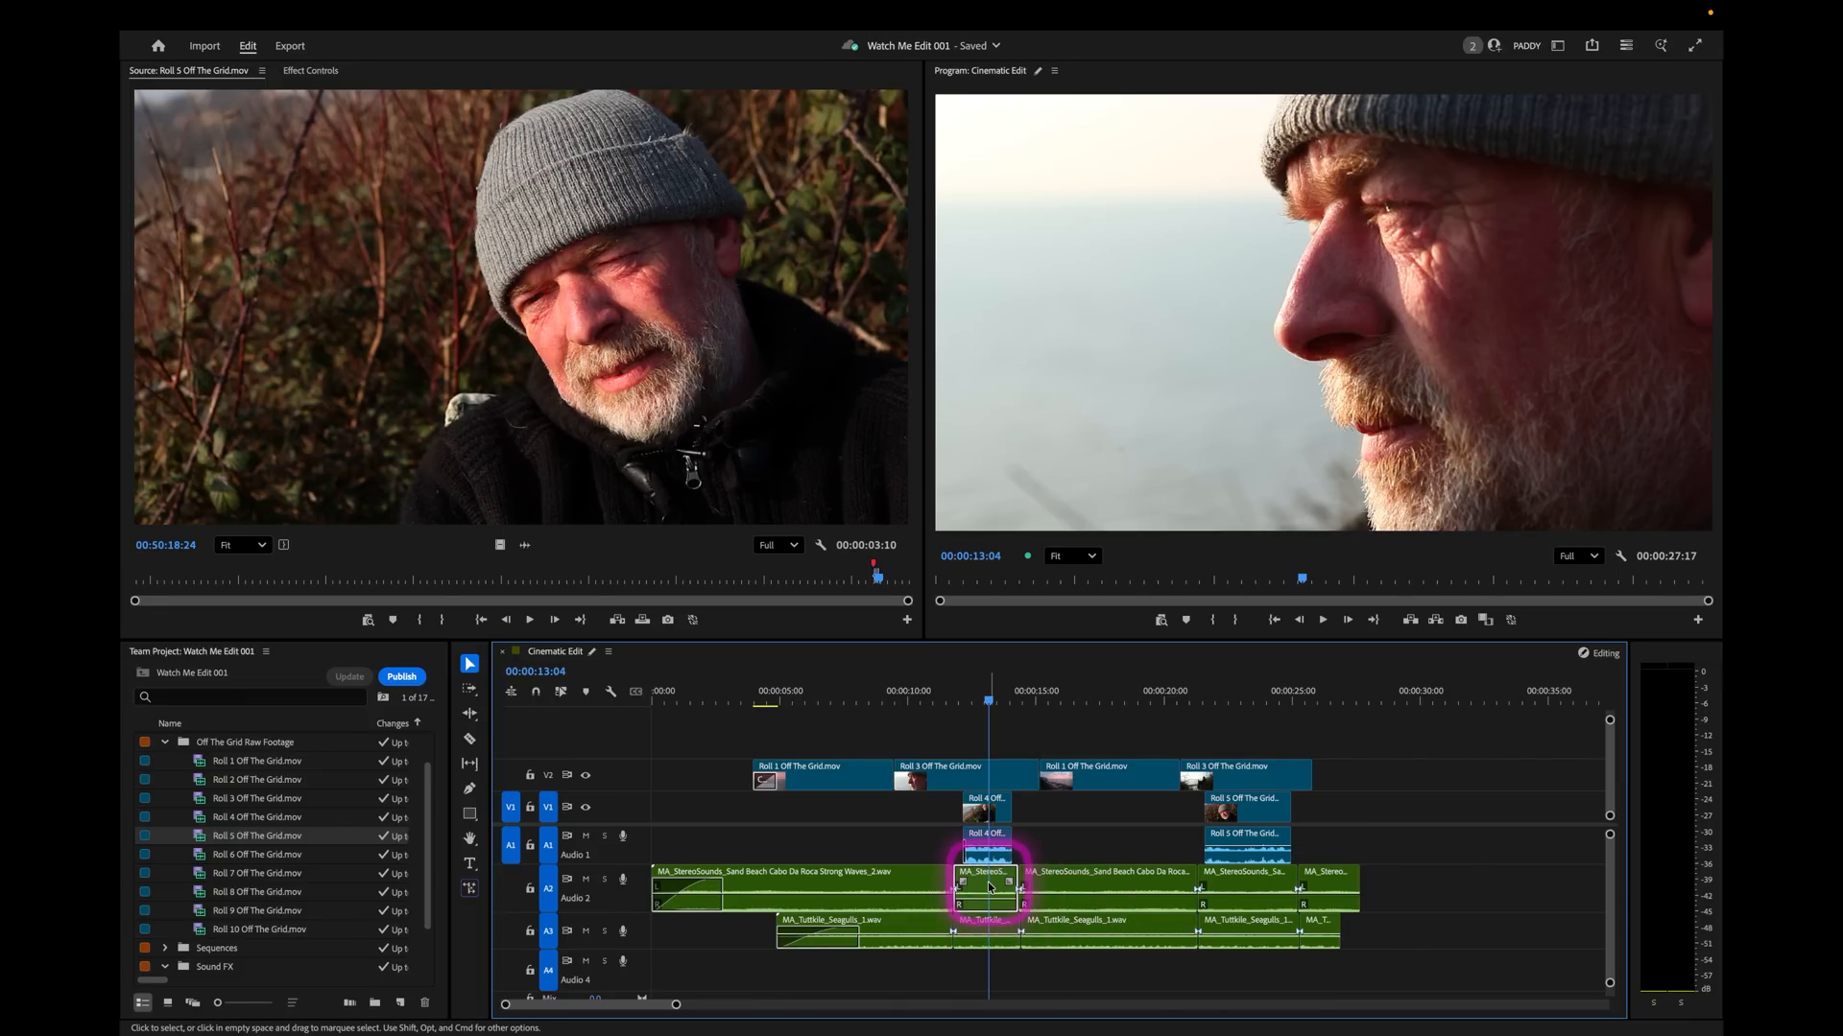
# Paste the lowered wave segment's audio attributes onto the seagull segment under Roll 4 and both ambience segments under Roll 5.
pyautogui.keyDown('shift'); pyautogui.click(1270, 877); pyautogui.keyUp('shift')
pyautogui.keyDown('shift'); pyautogui.click(1265, 927); pyautogui.keyUp('shift')
pyautogui.rightClick(1265, 928)
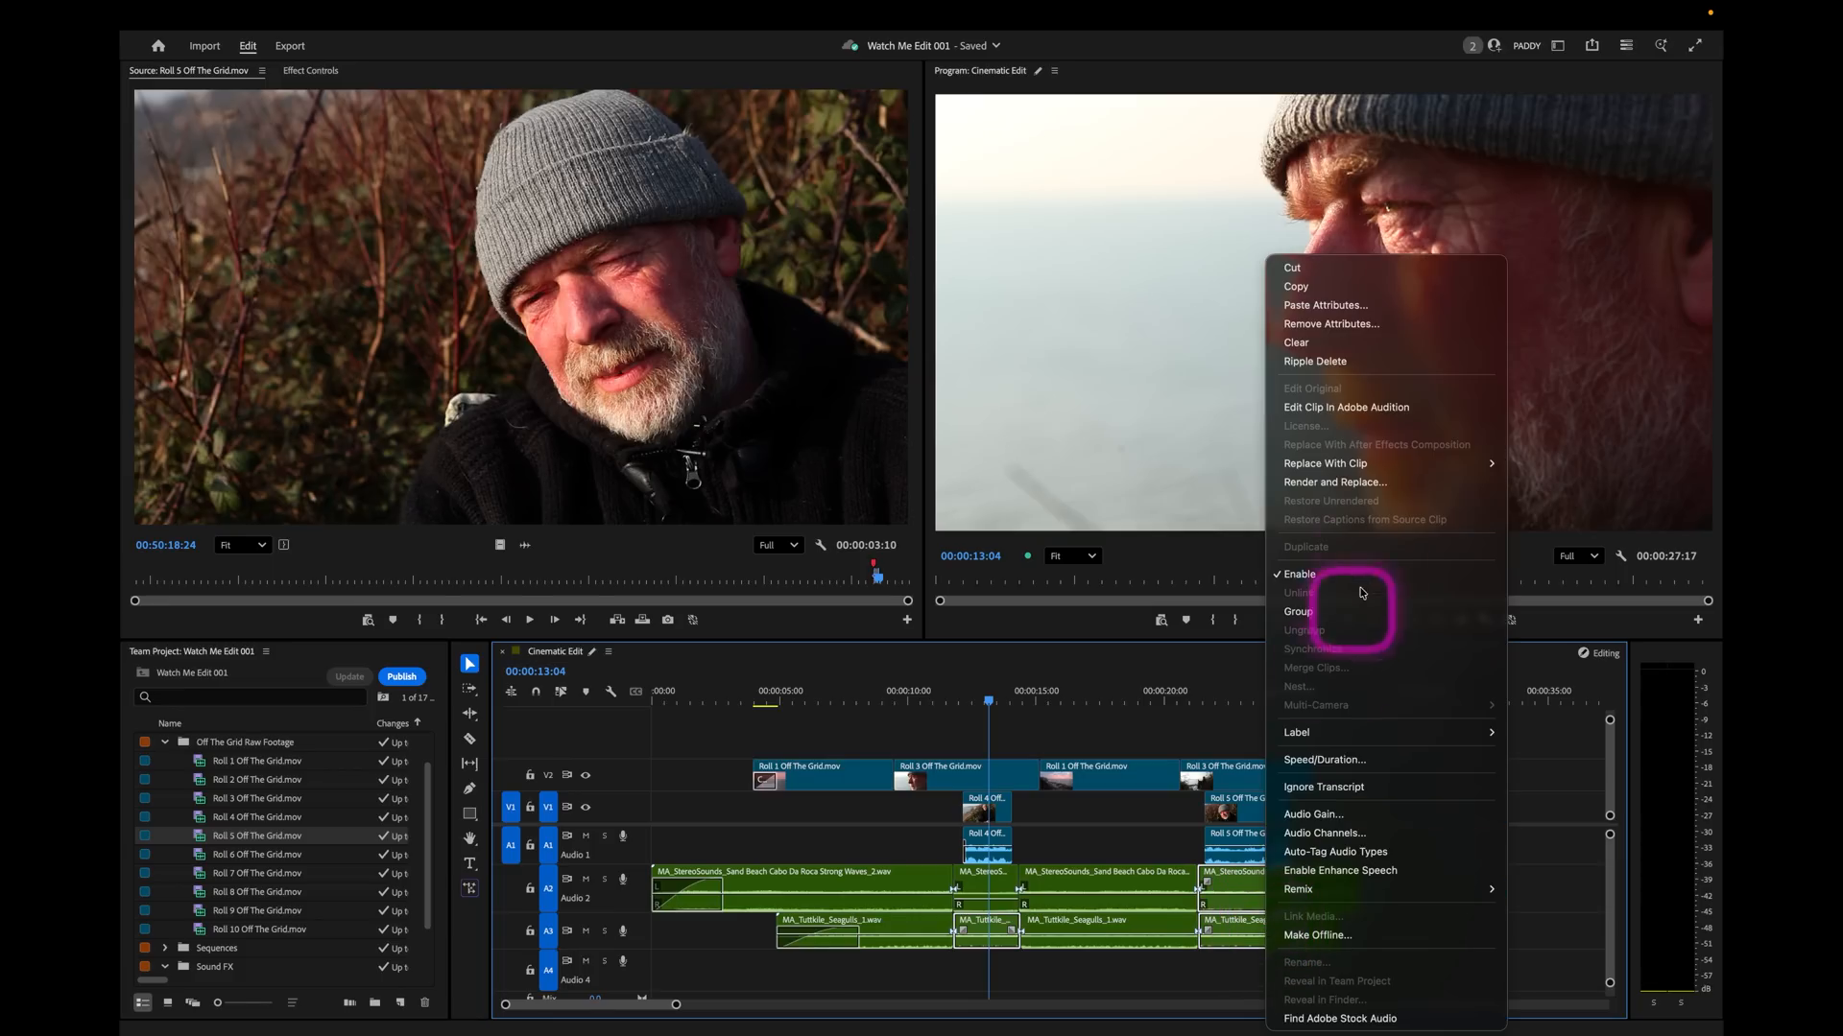
pyautogui.click(1345, 301)
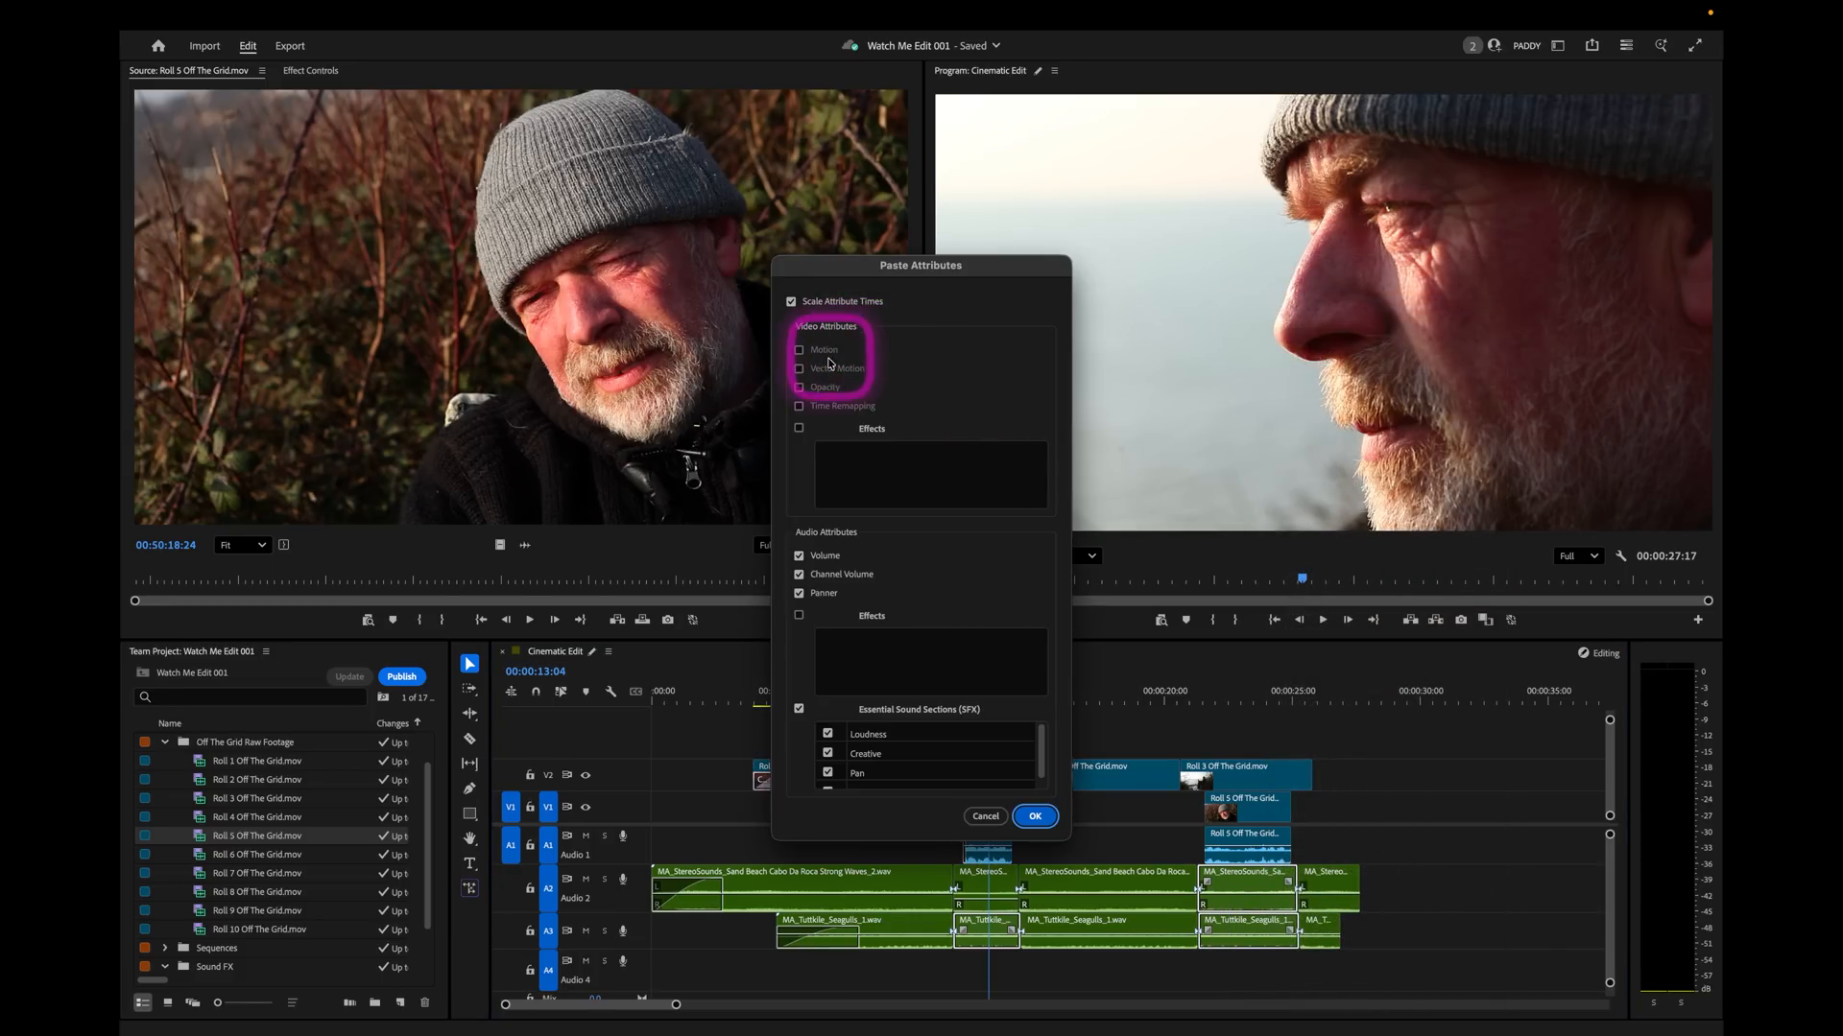
pyautogui.click(1034, 815)
pyautogui.click(1008, 725)
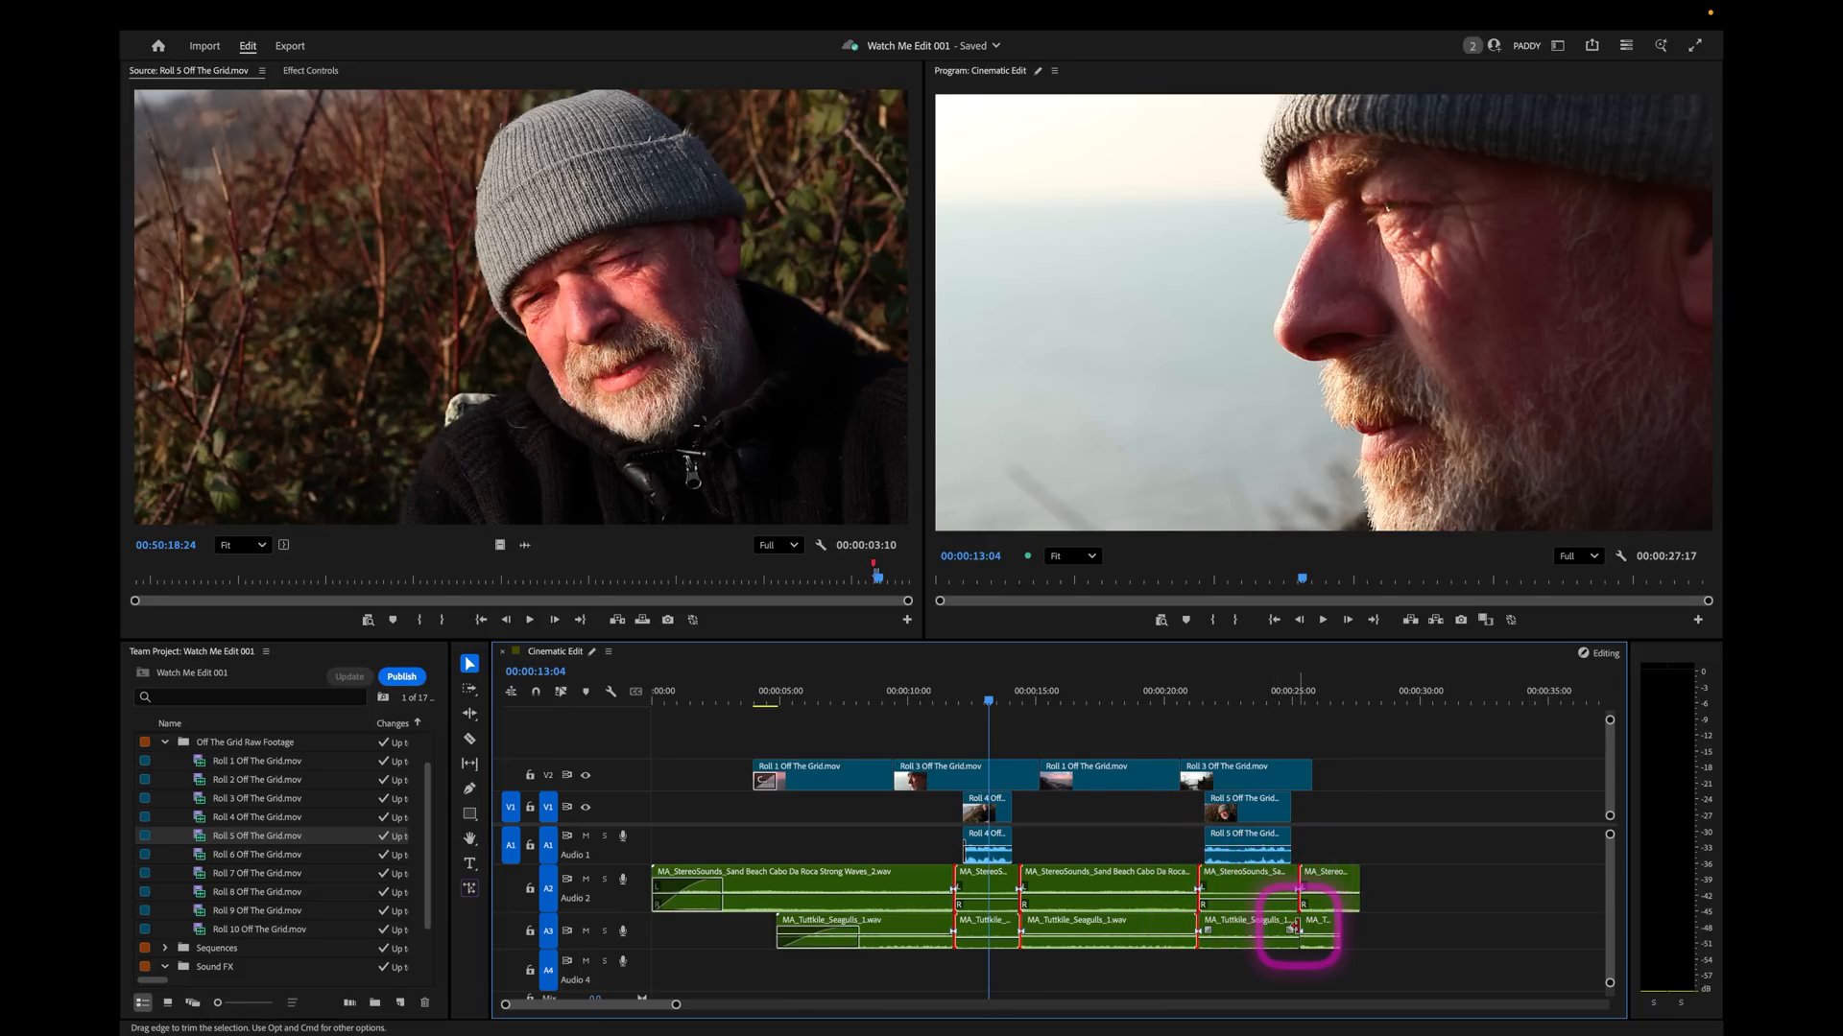
# Apply default transitions to all the selected cuts between the wave and seagull segments on A2 and A3.
pyautogui.rightClick(1298, 931)
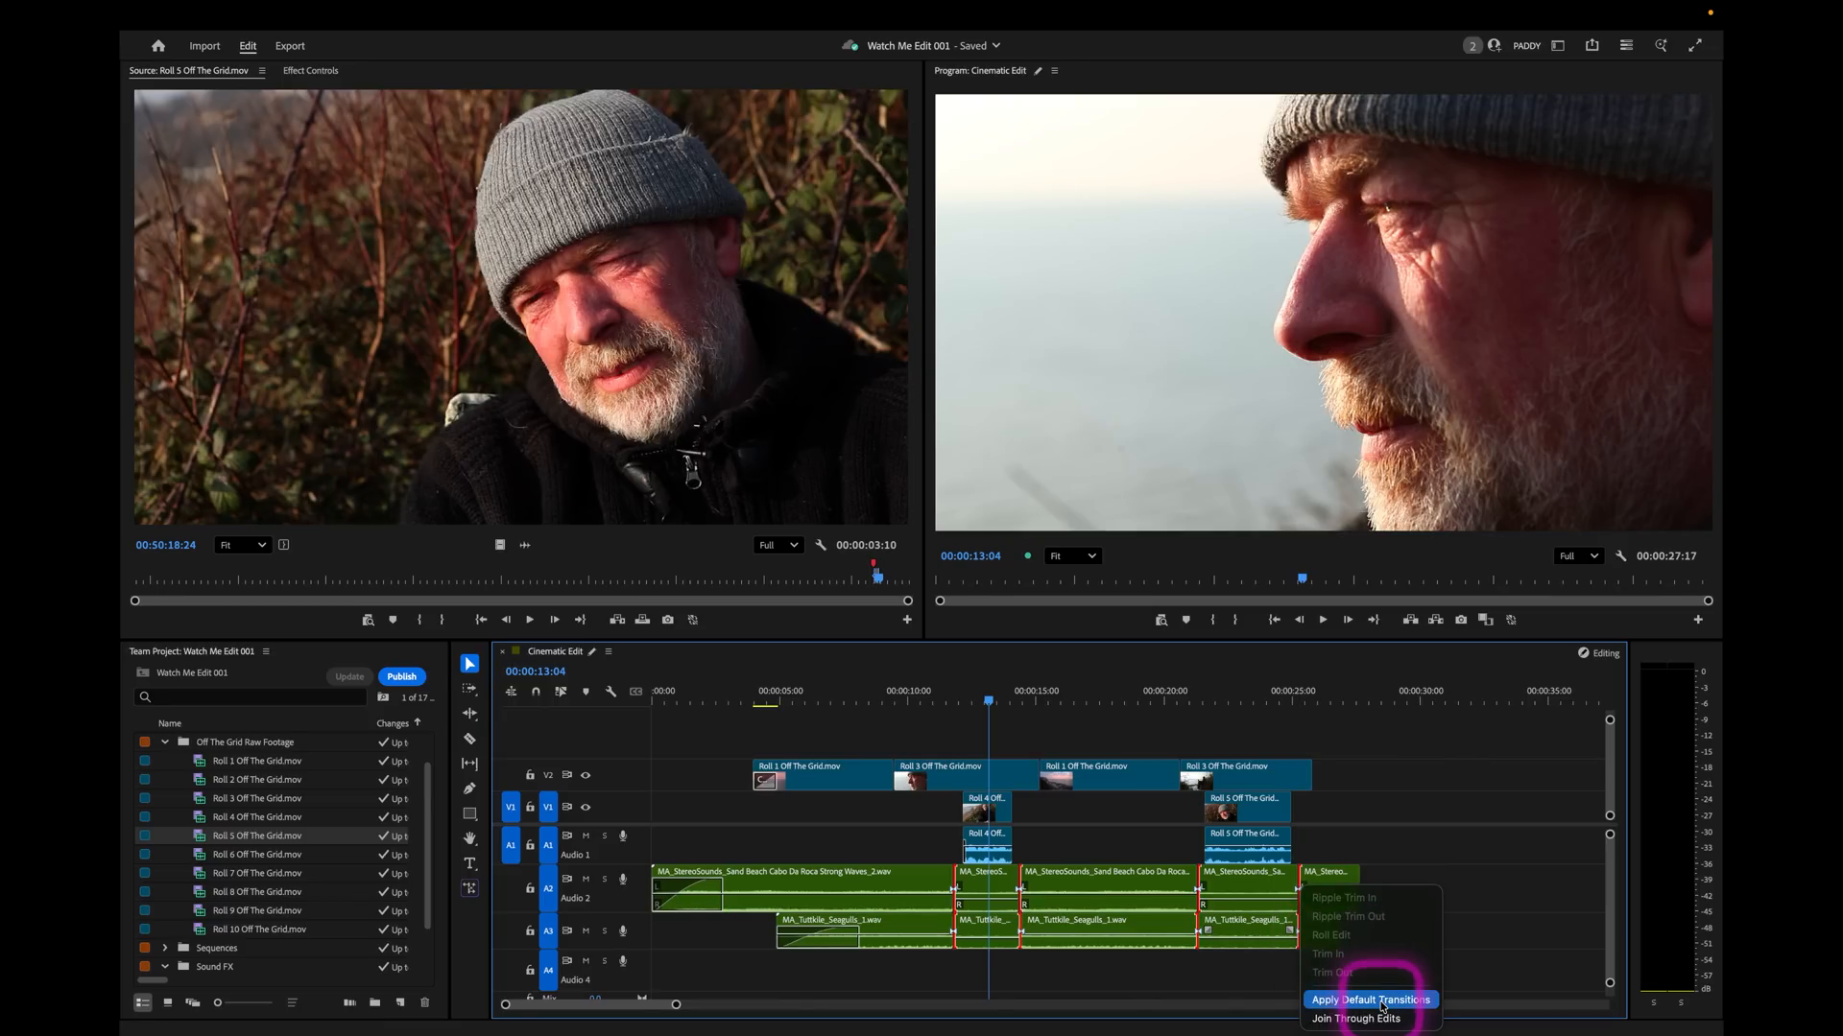
pyautogui.click(1370, 1000)
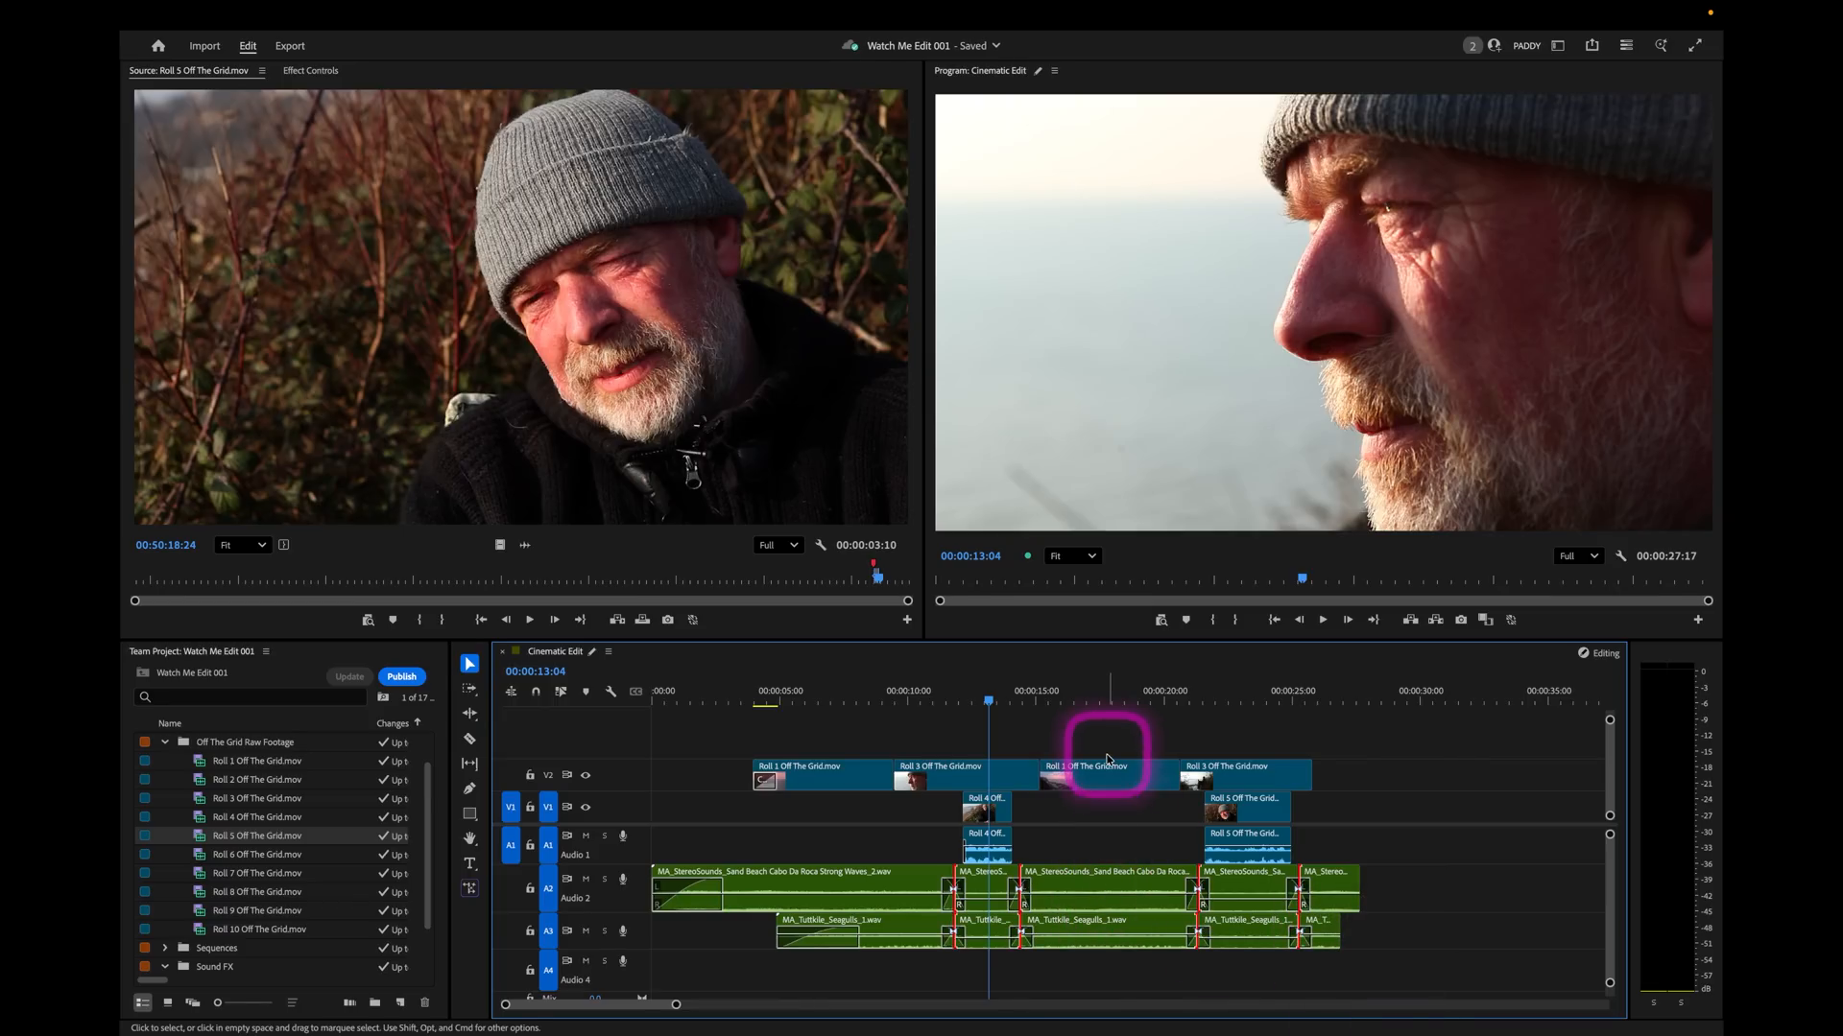
pyautogui.click(1085, 734)
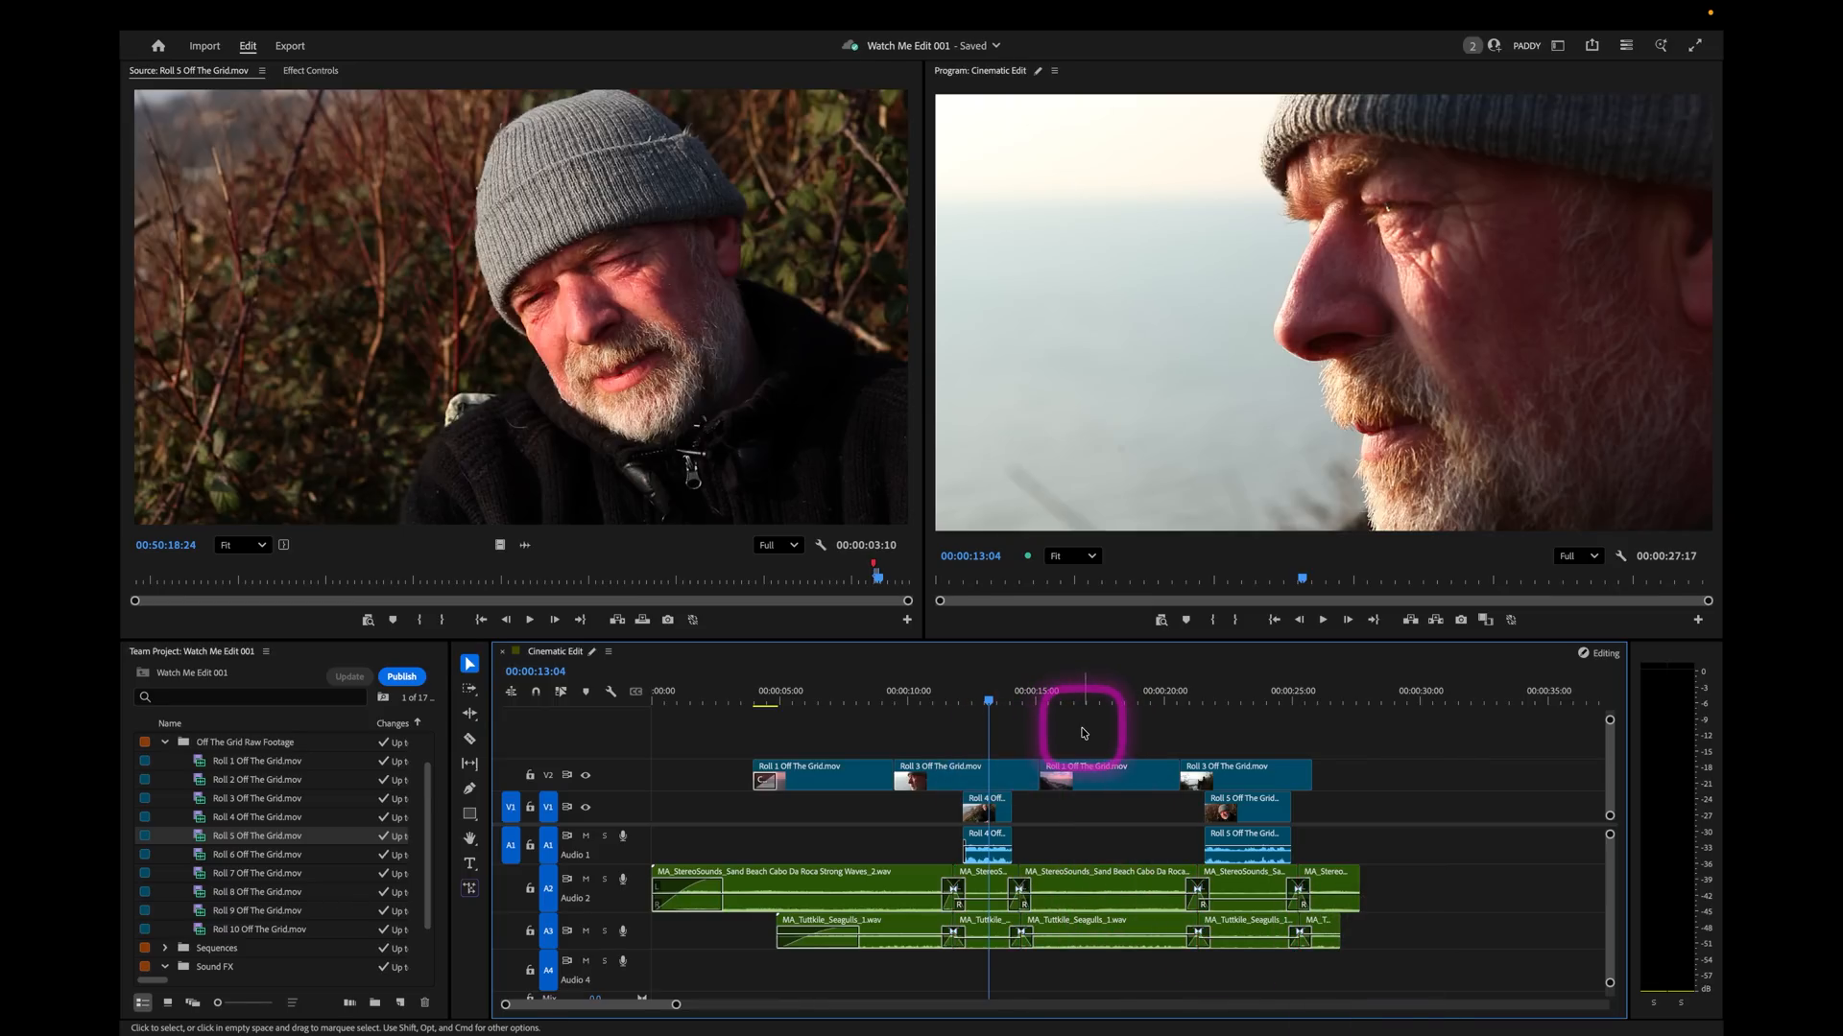
# Return the playhead to the sequence start and close the Roll 5 clip in the Source Monitor.
pyautogui.press('Home')
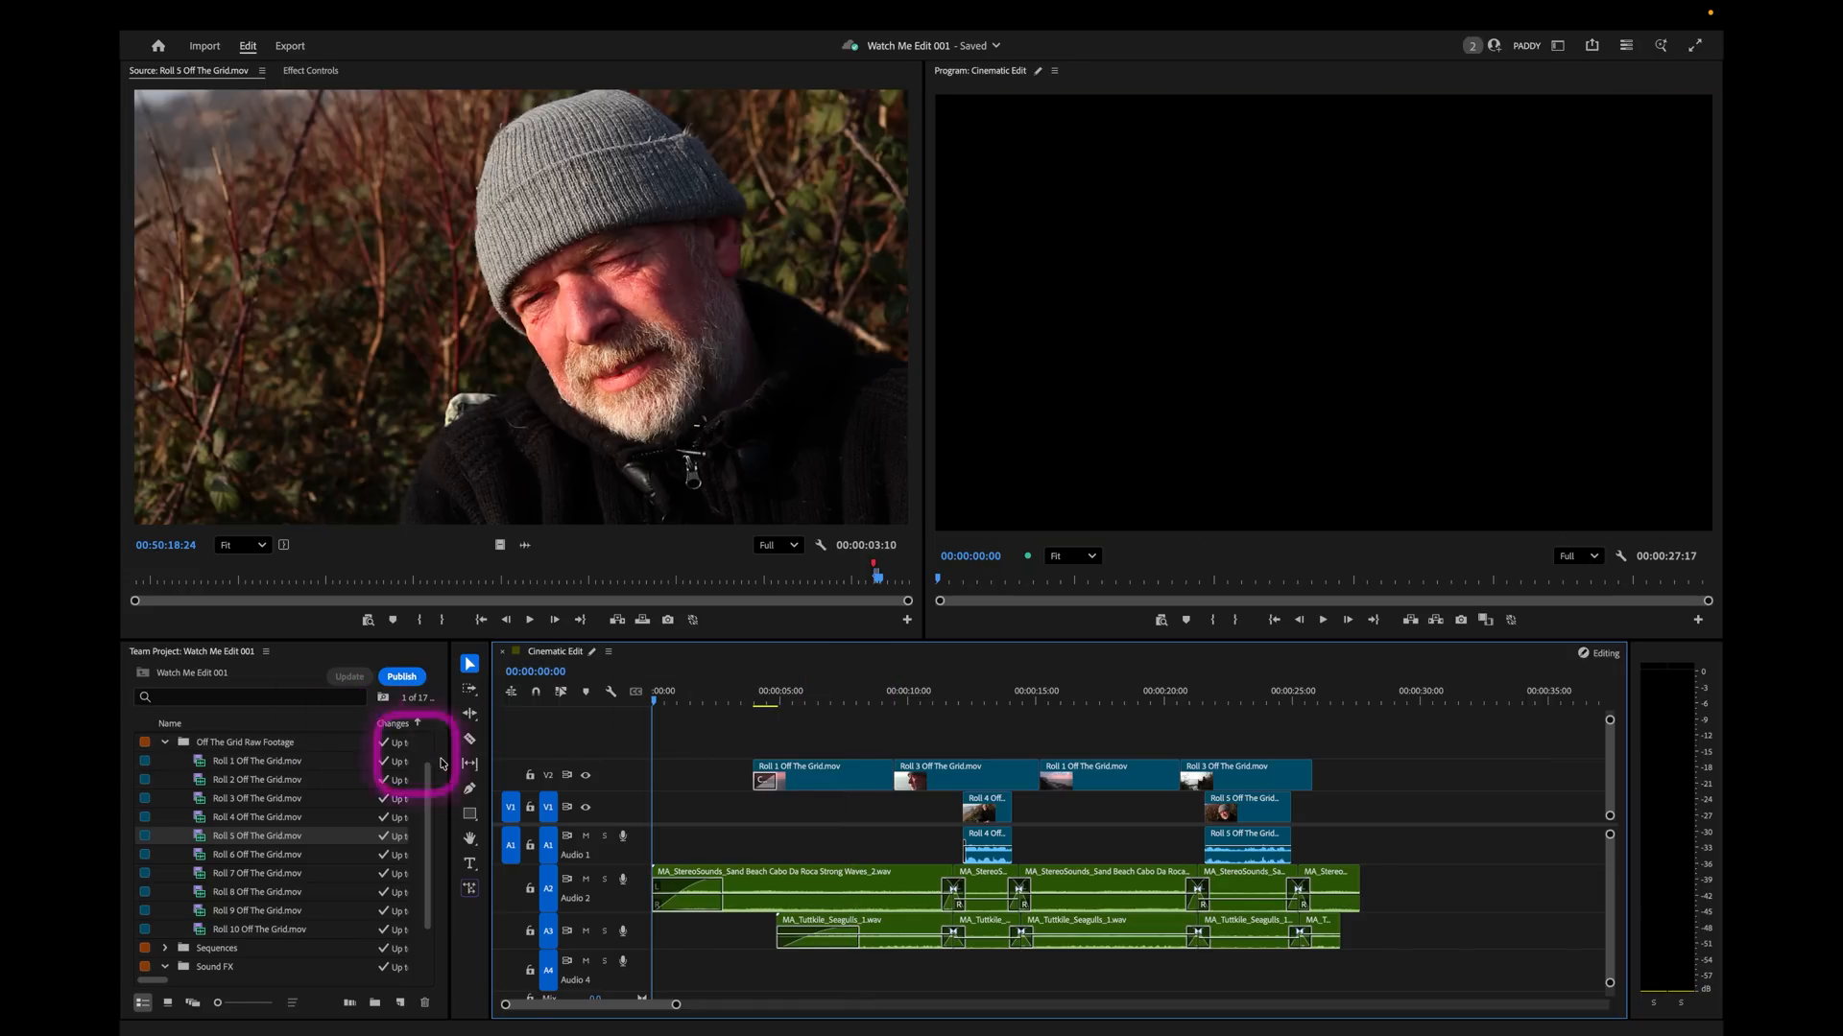
pyautogui.click(272, 77)
pyautogui.click(364, 223)
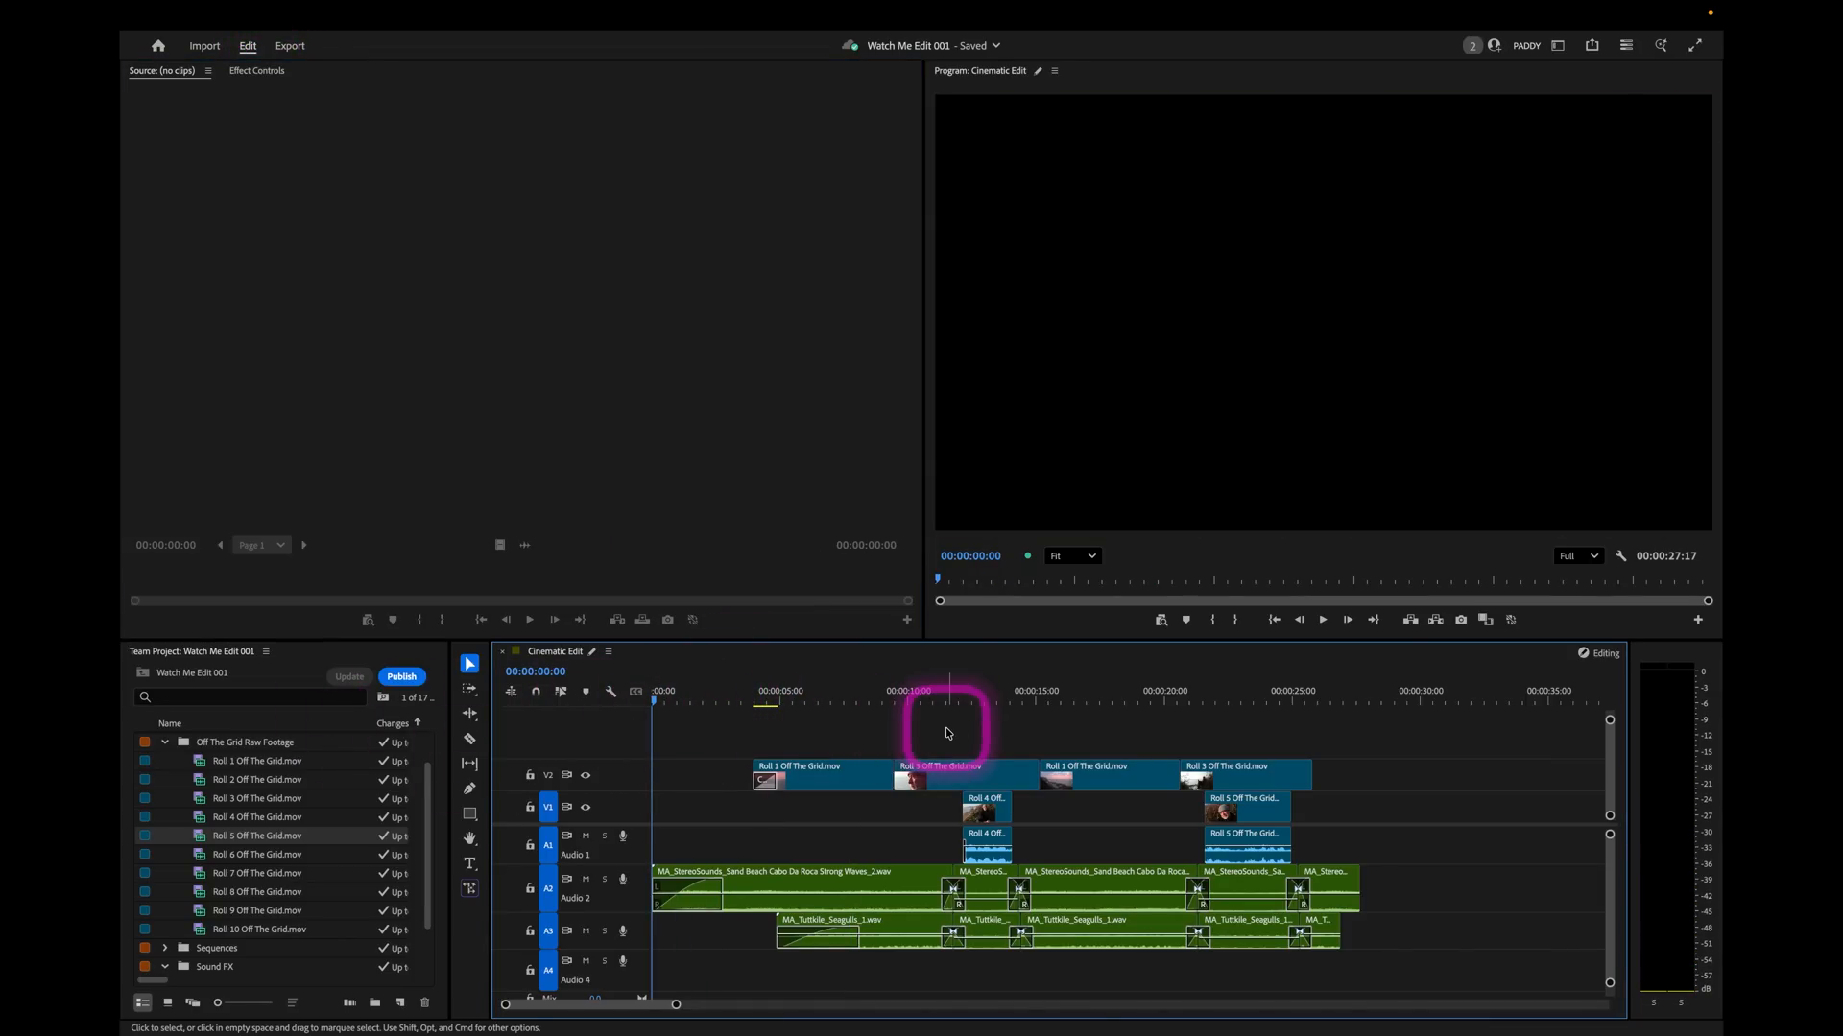
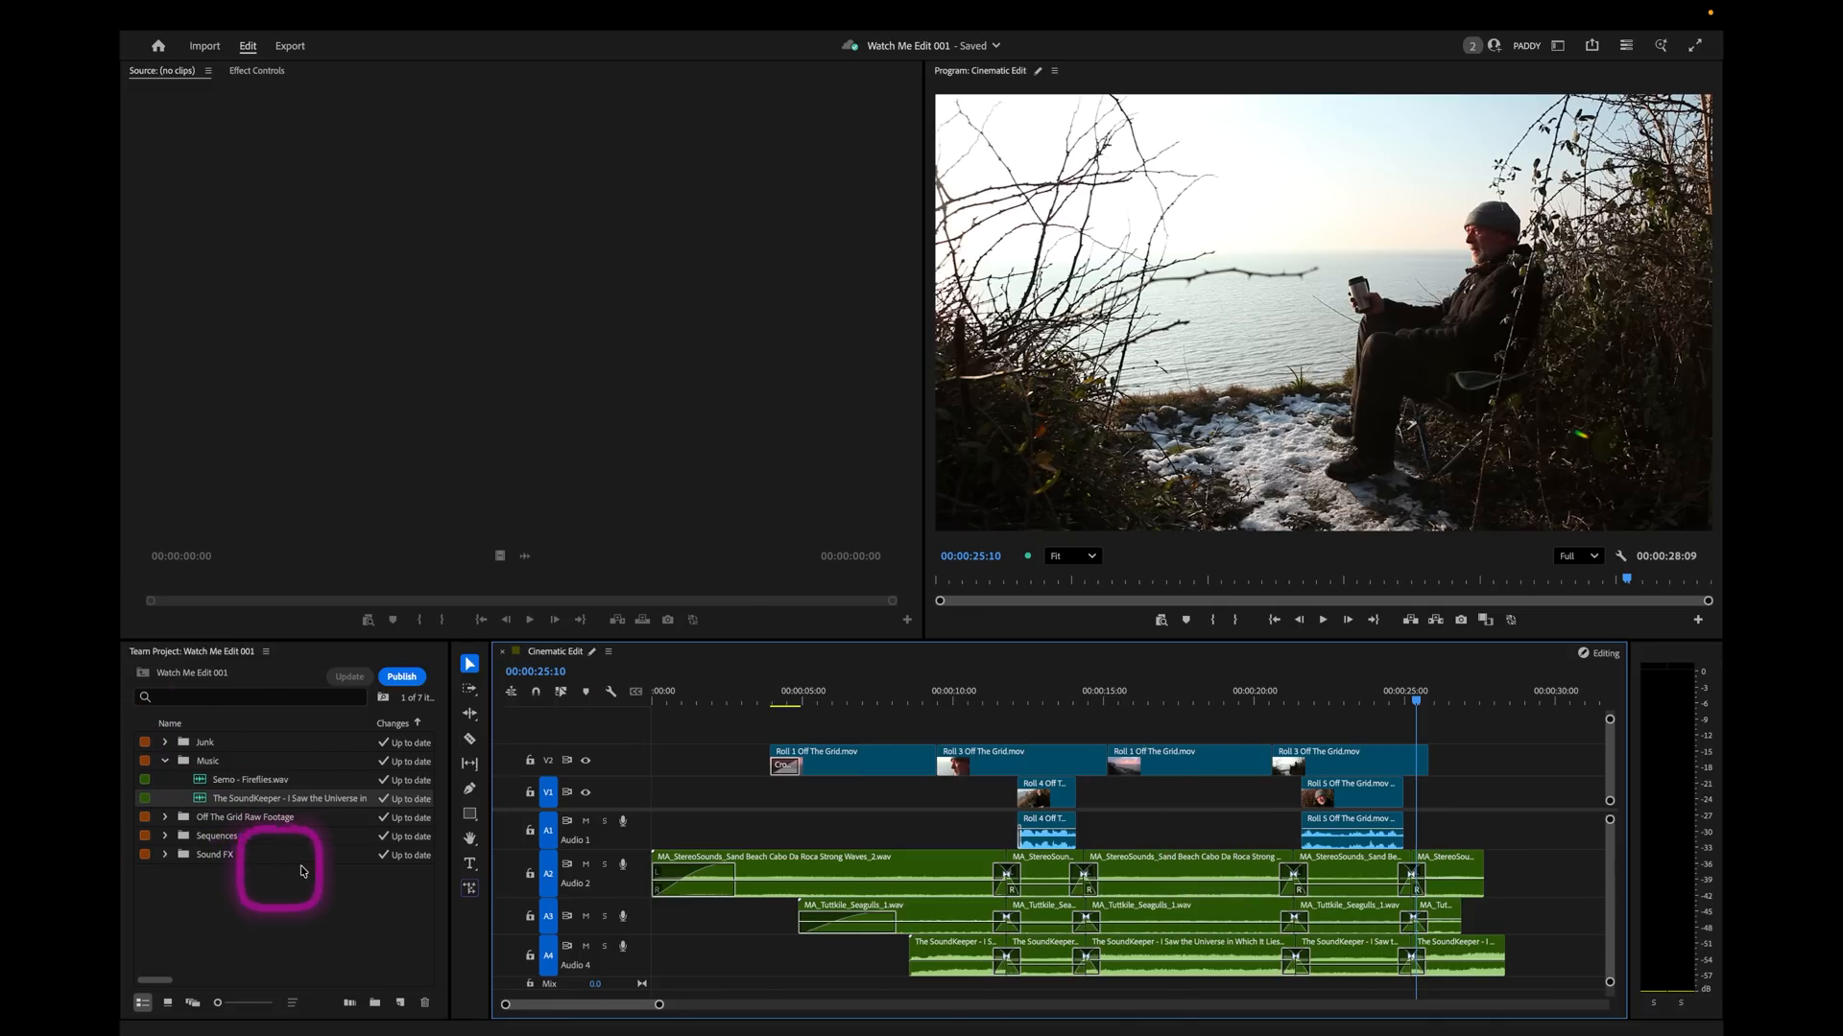
# Open Roll 1 from the raw footage bin and mark about 3 seconds of the plastic bottles and crate shot.
pyautogui.click(284, 891)
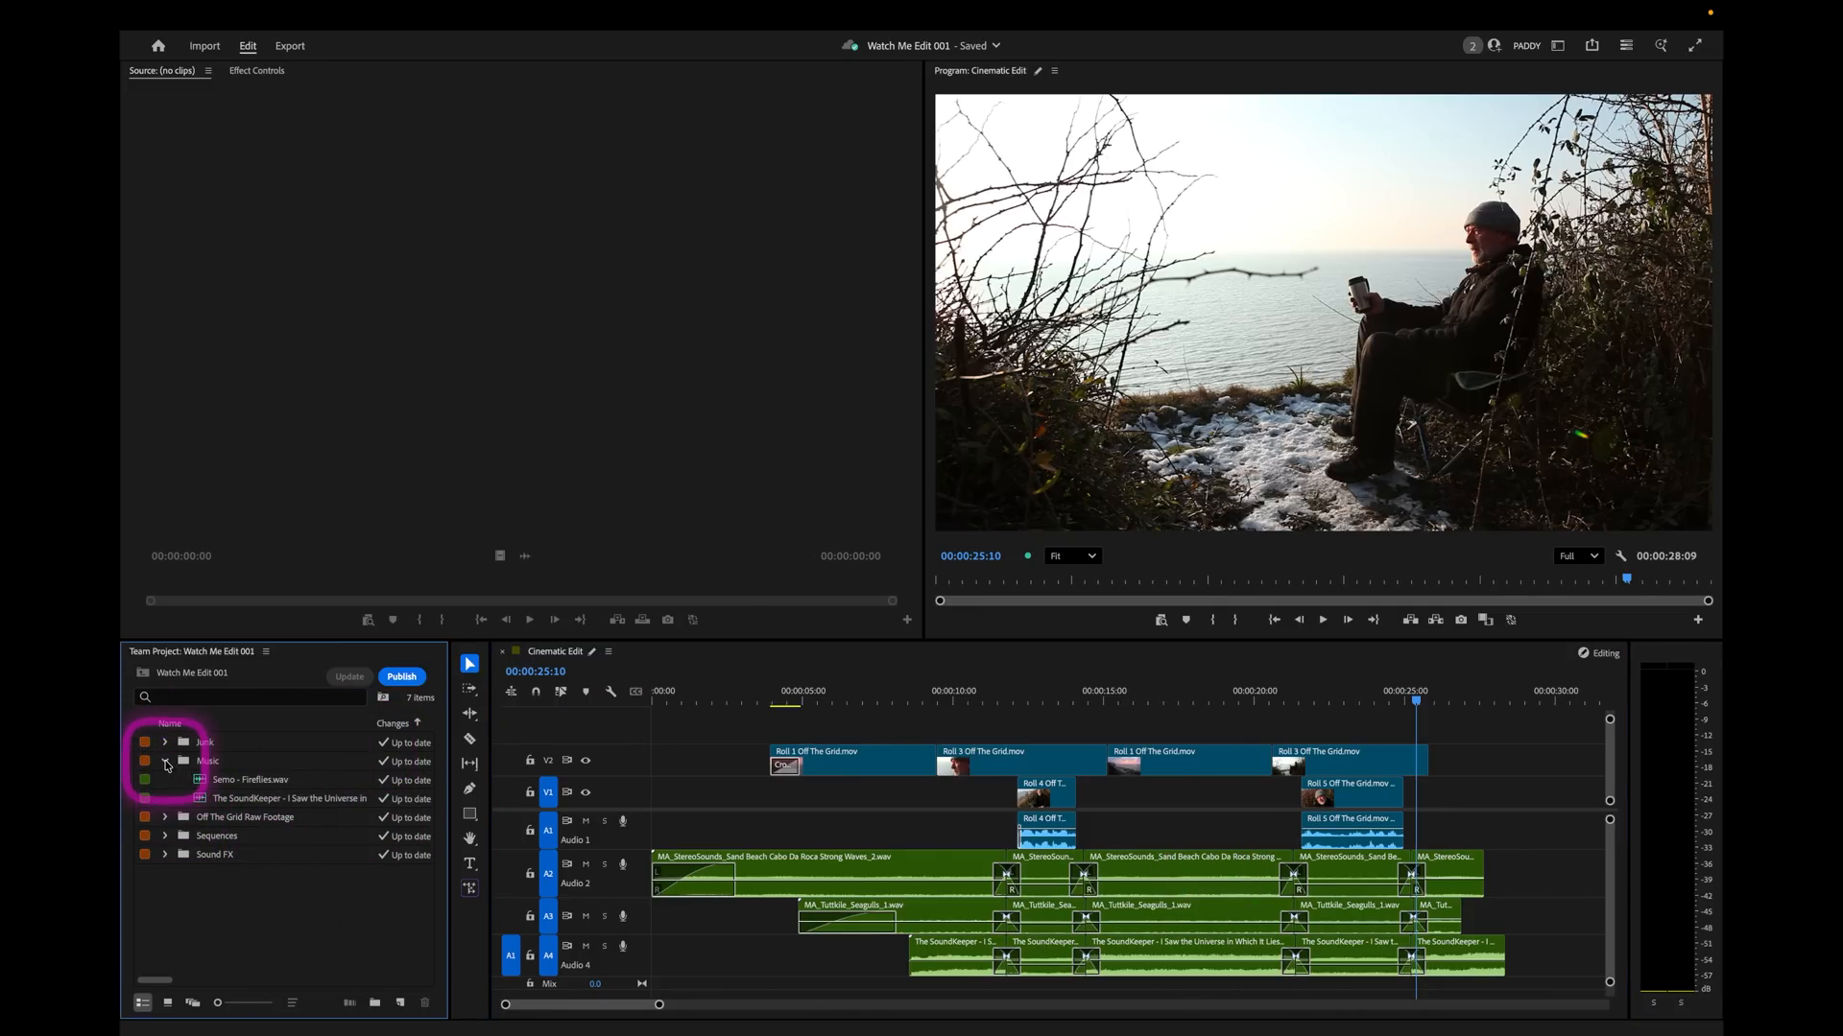
pyautogui.click(164, 780)
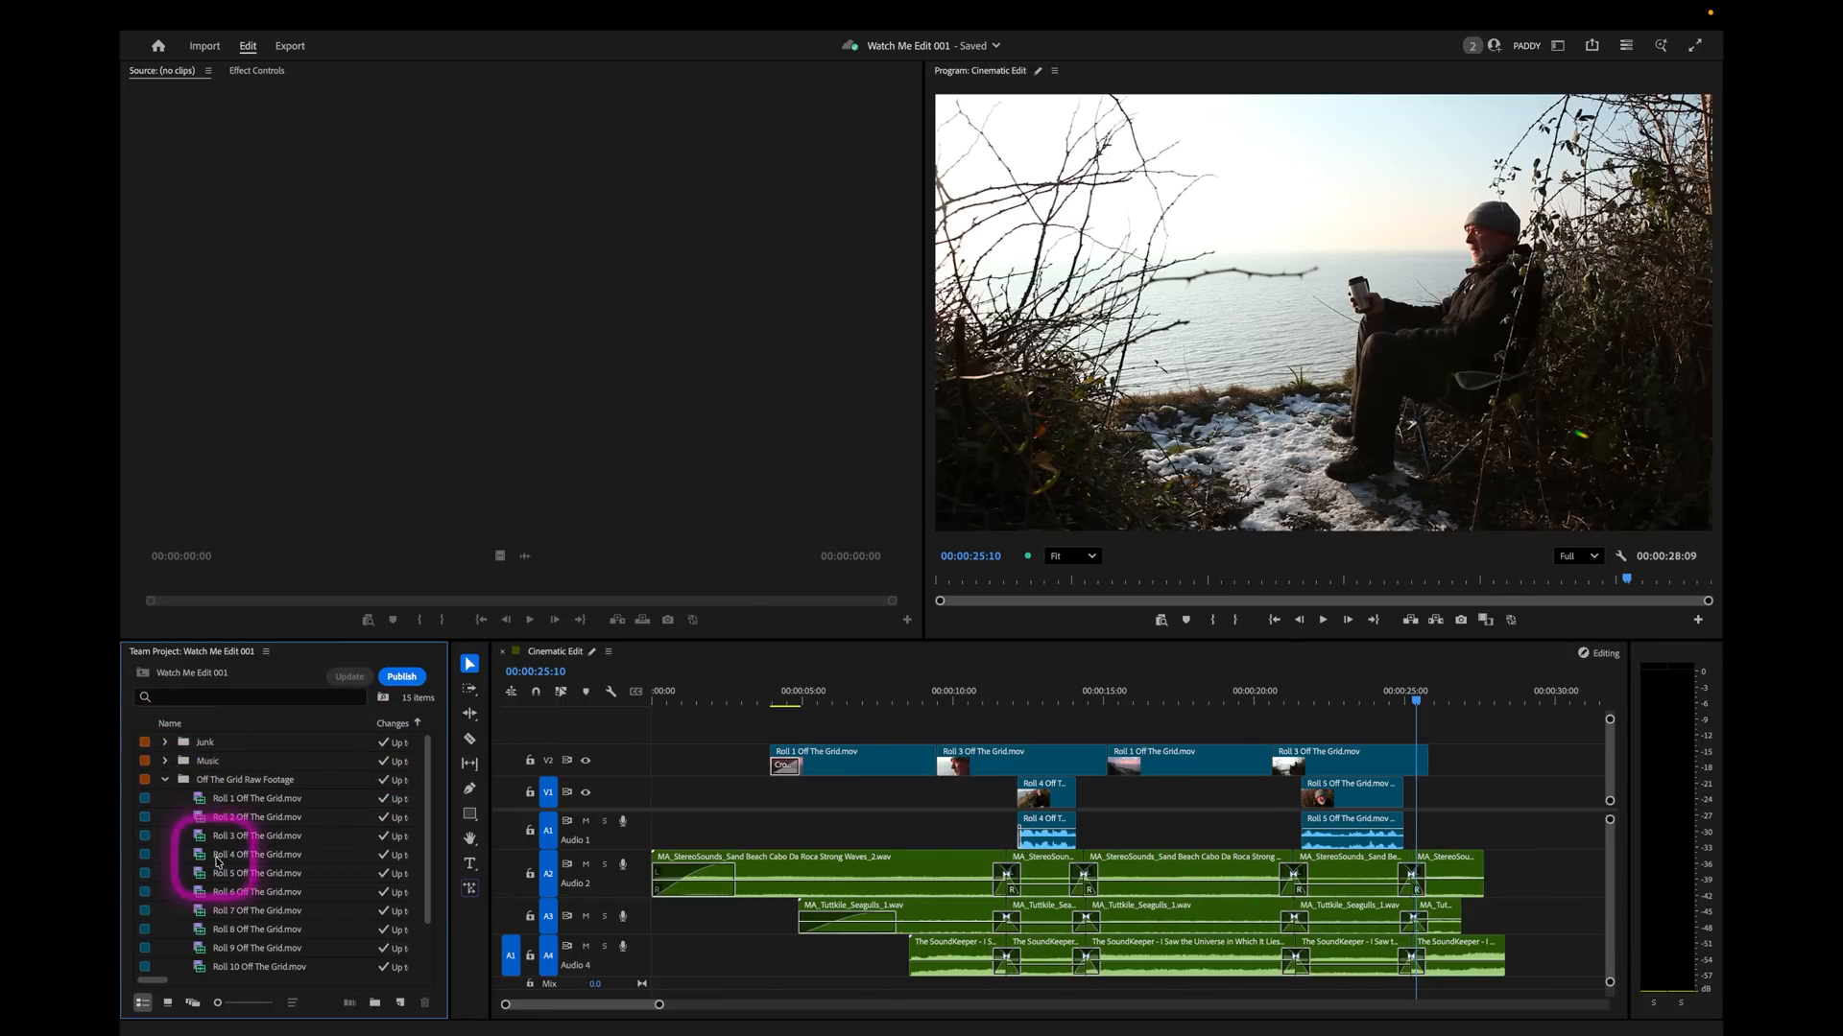
pyautogui.doubleClick(201, 800)
pyautogui.moveTo(321, 584); pyautogui.dragTo(778, 582)
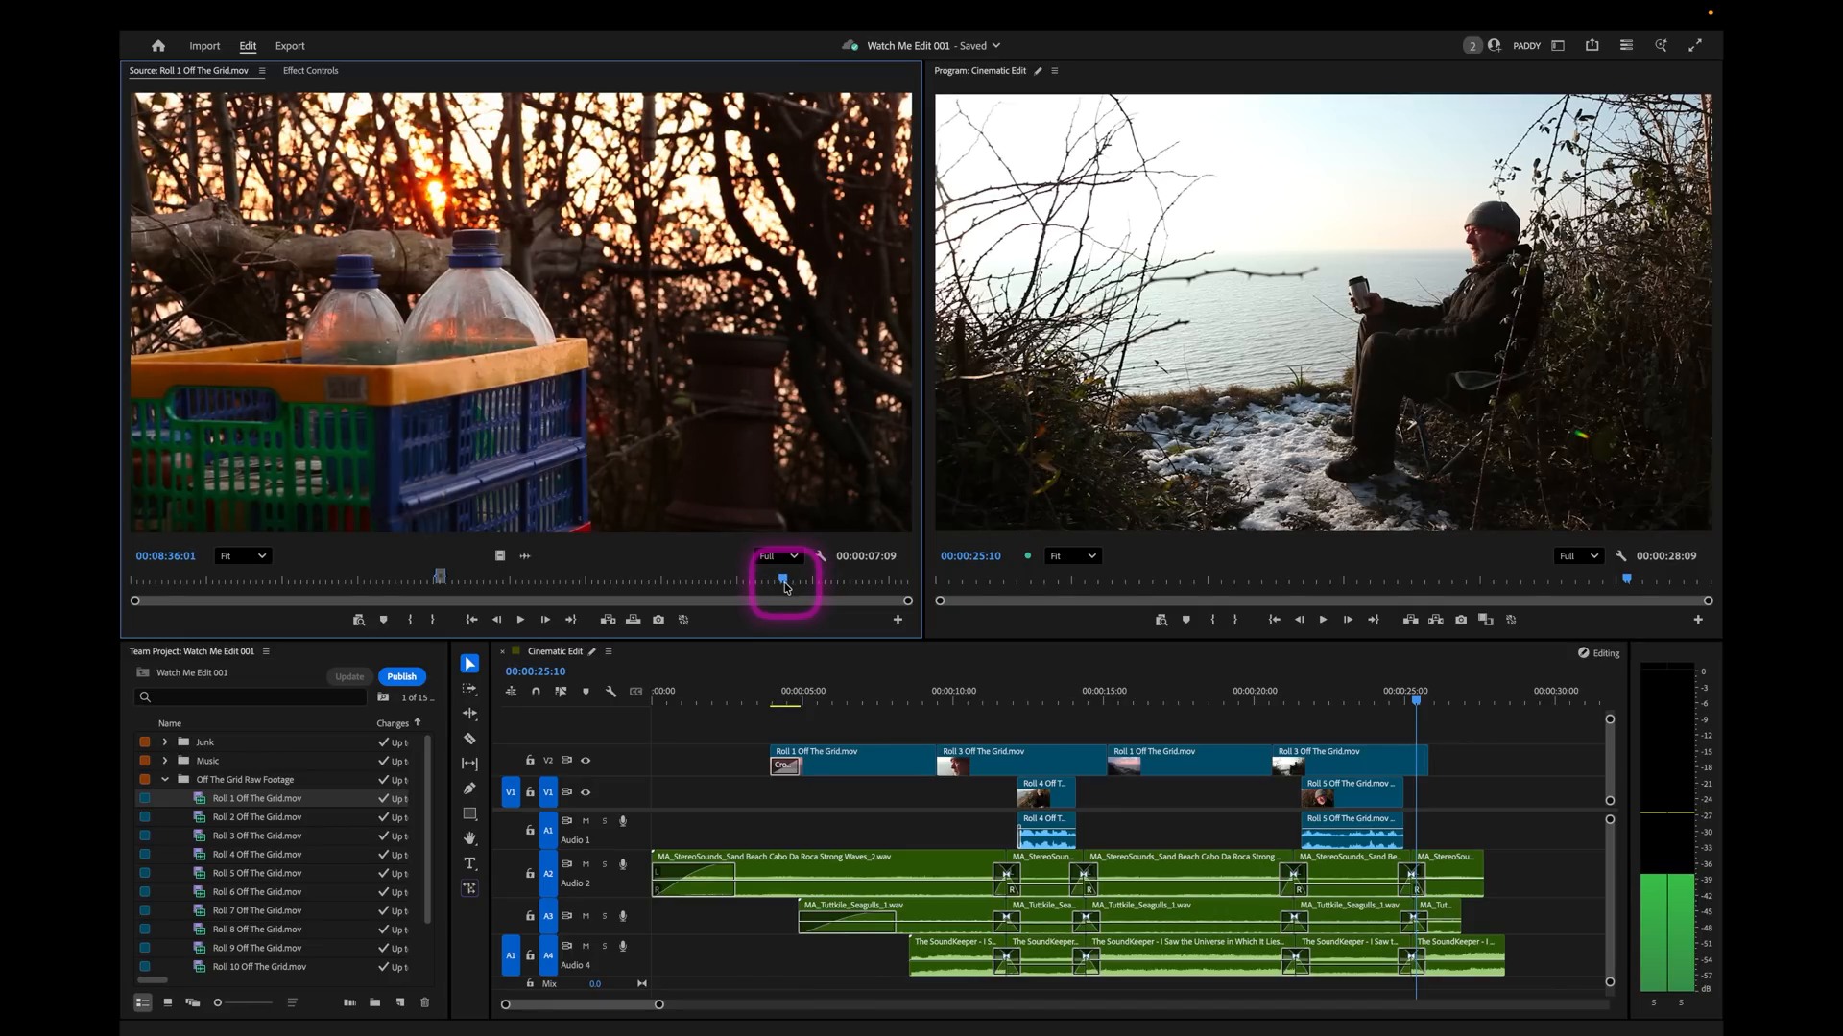
pyautogui.moveTo(785, 588); pyautogui.dragTo(791, 589)
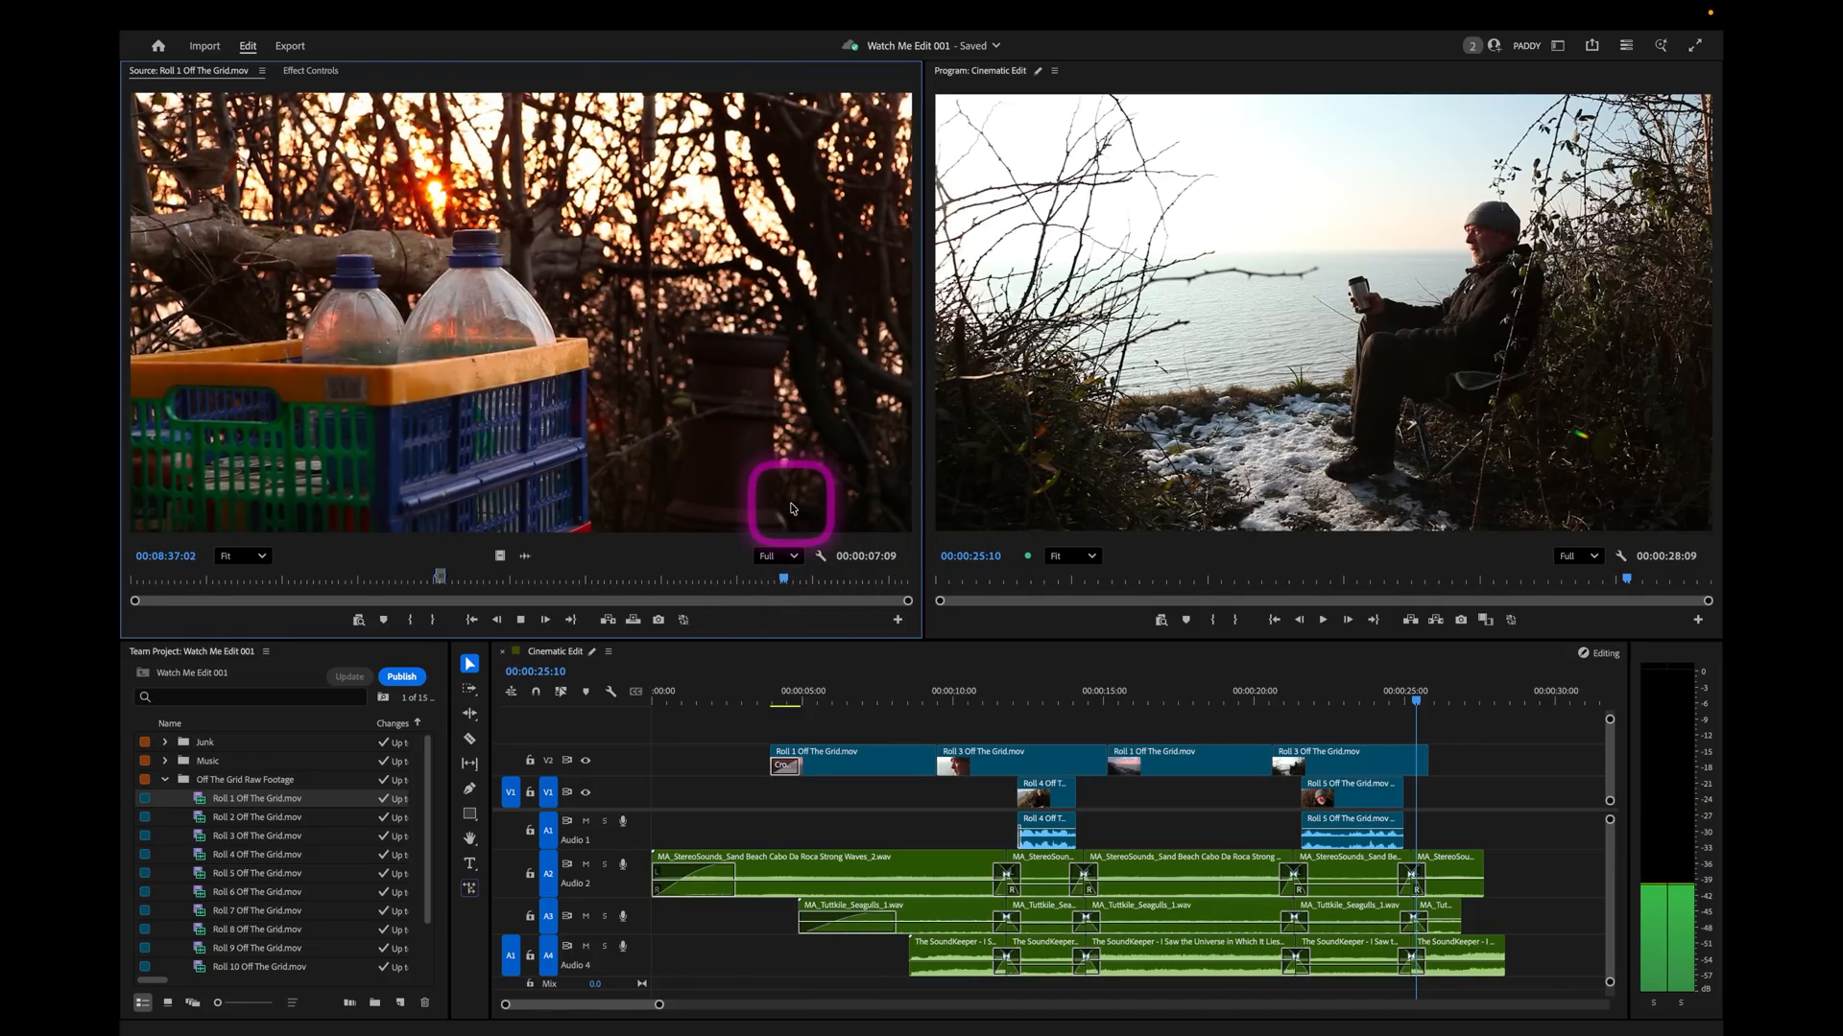
pyautogui.press('i')
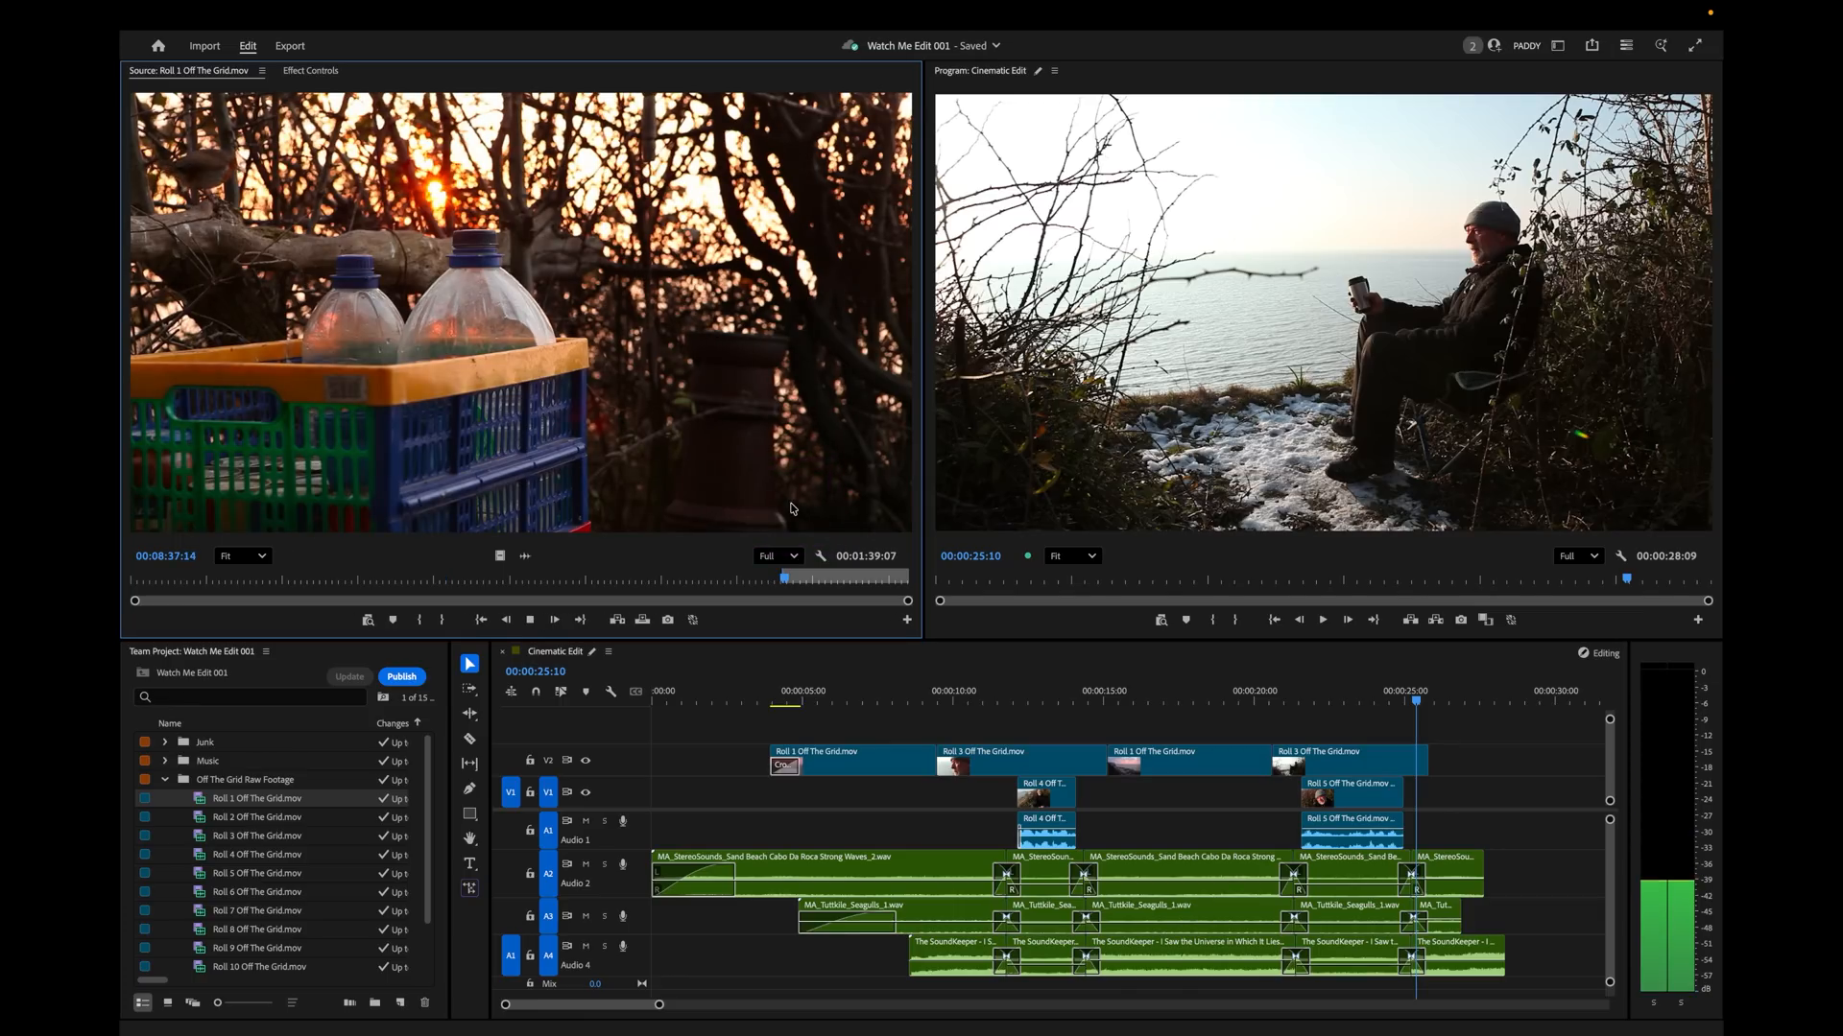
pyautogui.press('space')
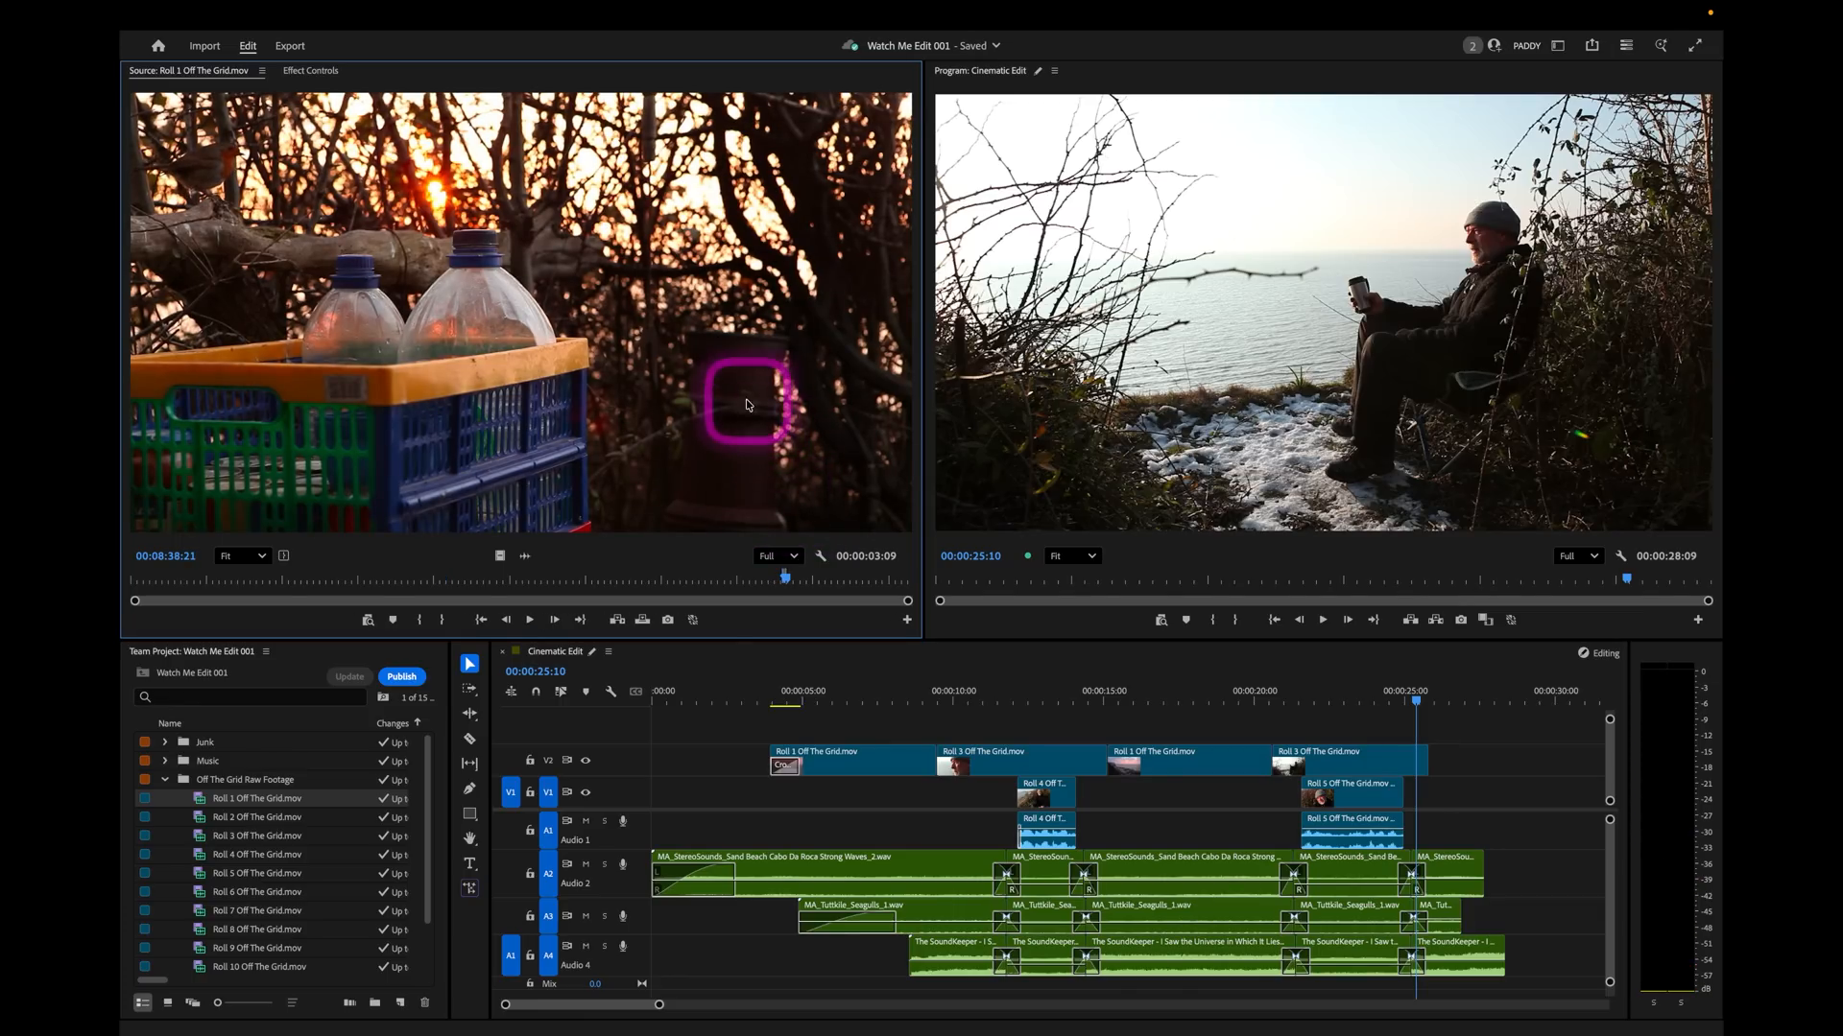
# Place the bottles shot without audio on V2 directly after the last Roll 3 clip, with snapping on, and play the cut.
pyautogui.click(507, 957)
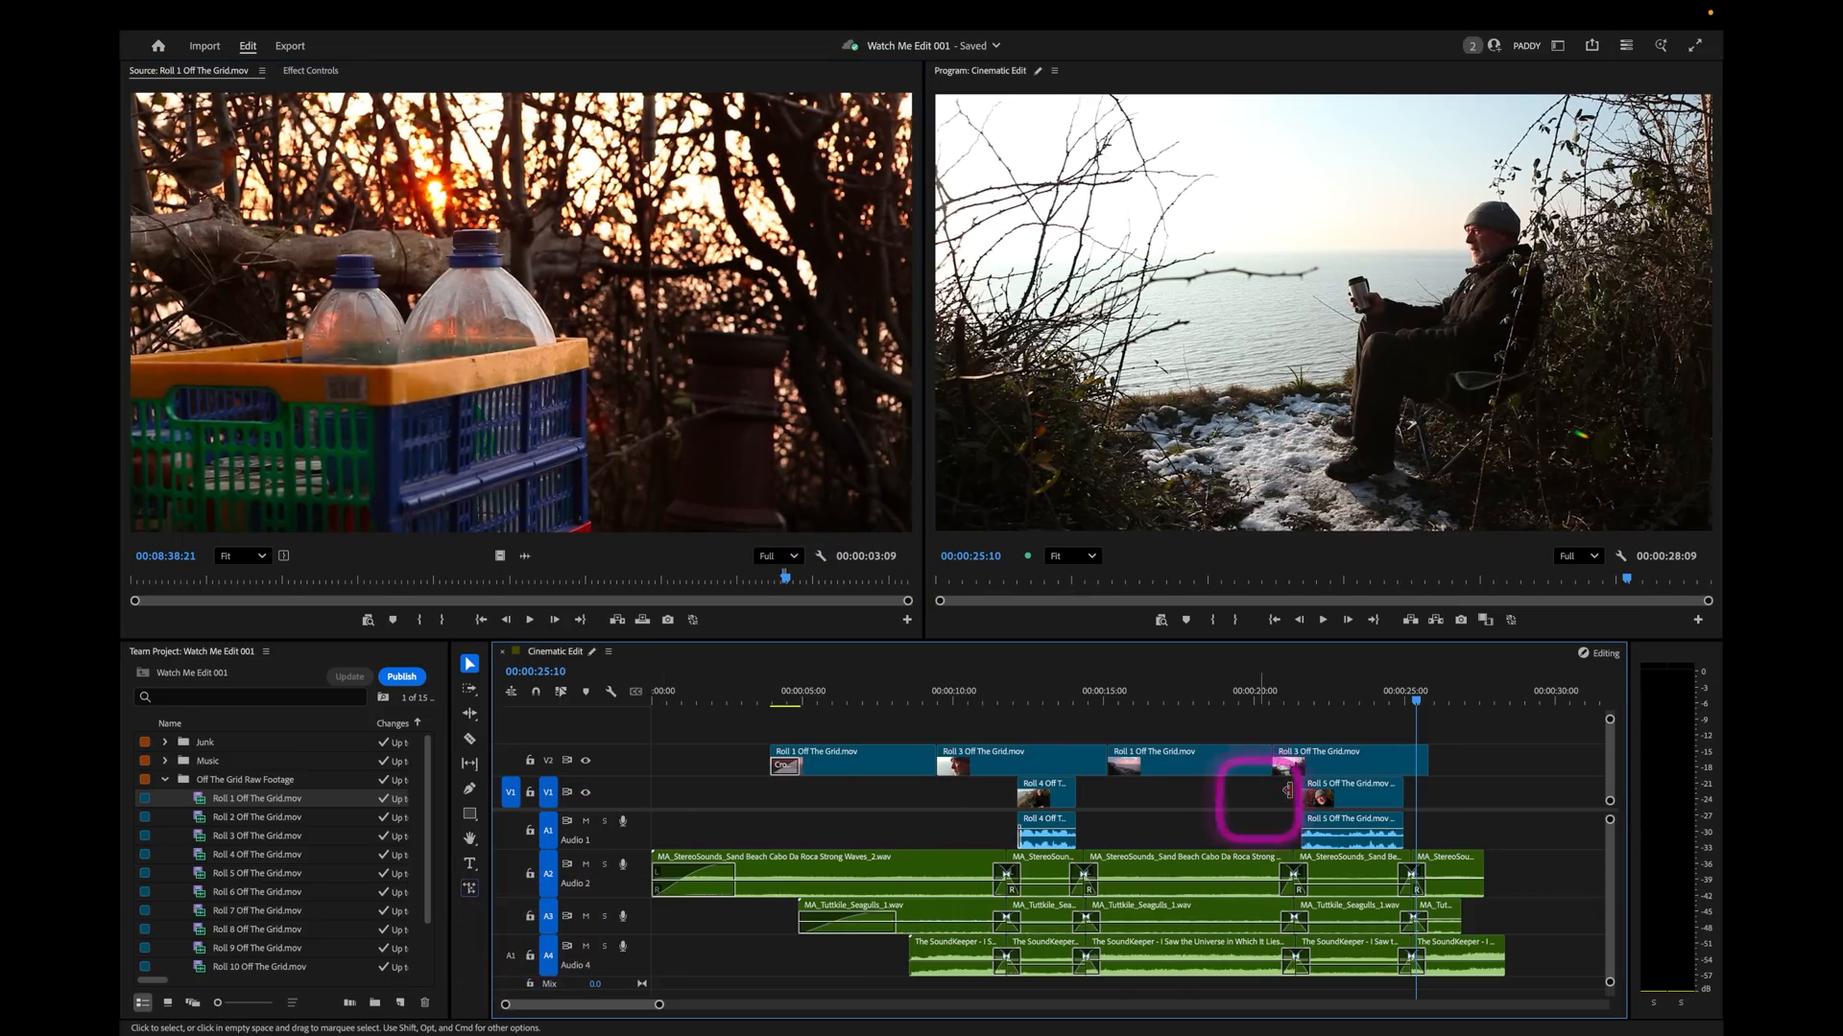
pyautogui.click(1449, 704)
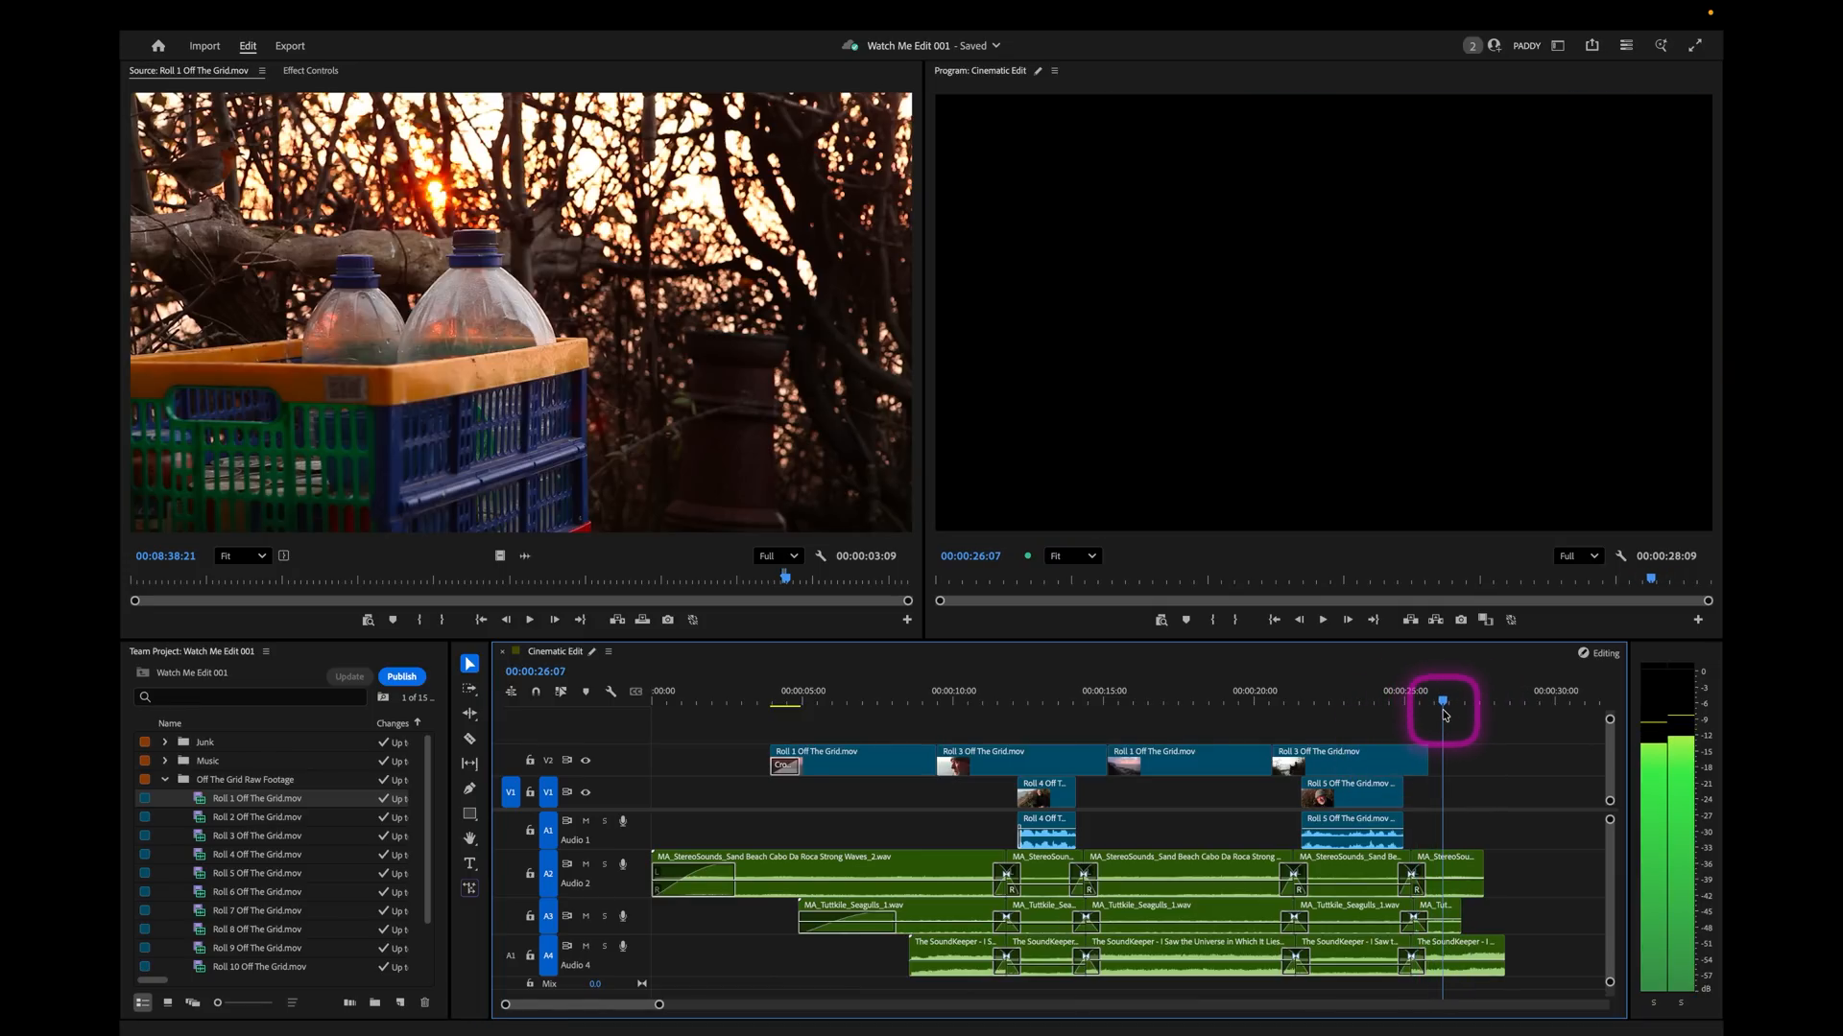
pyautogui.press('=')
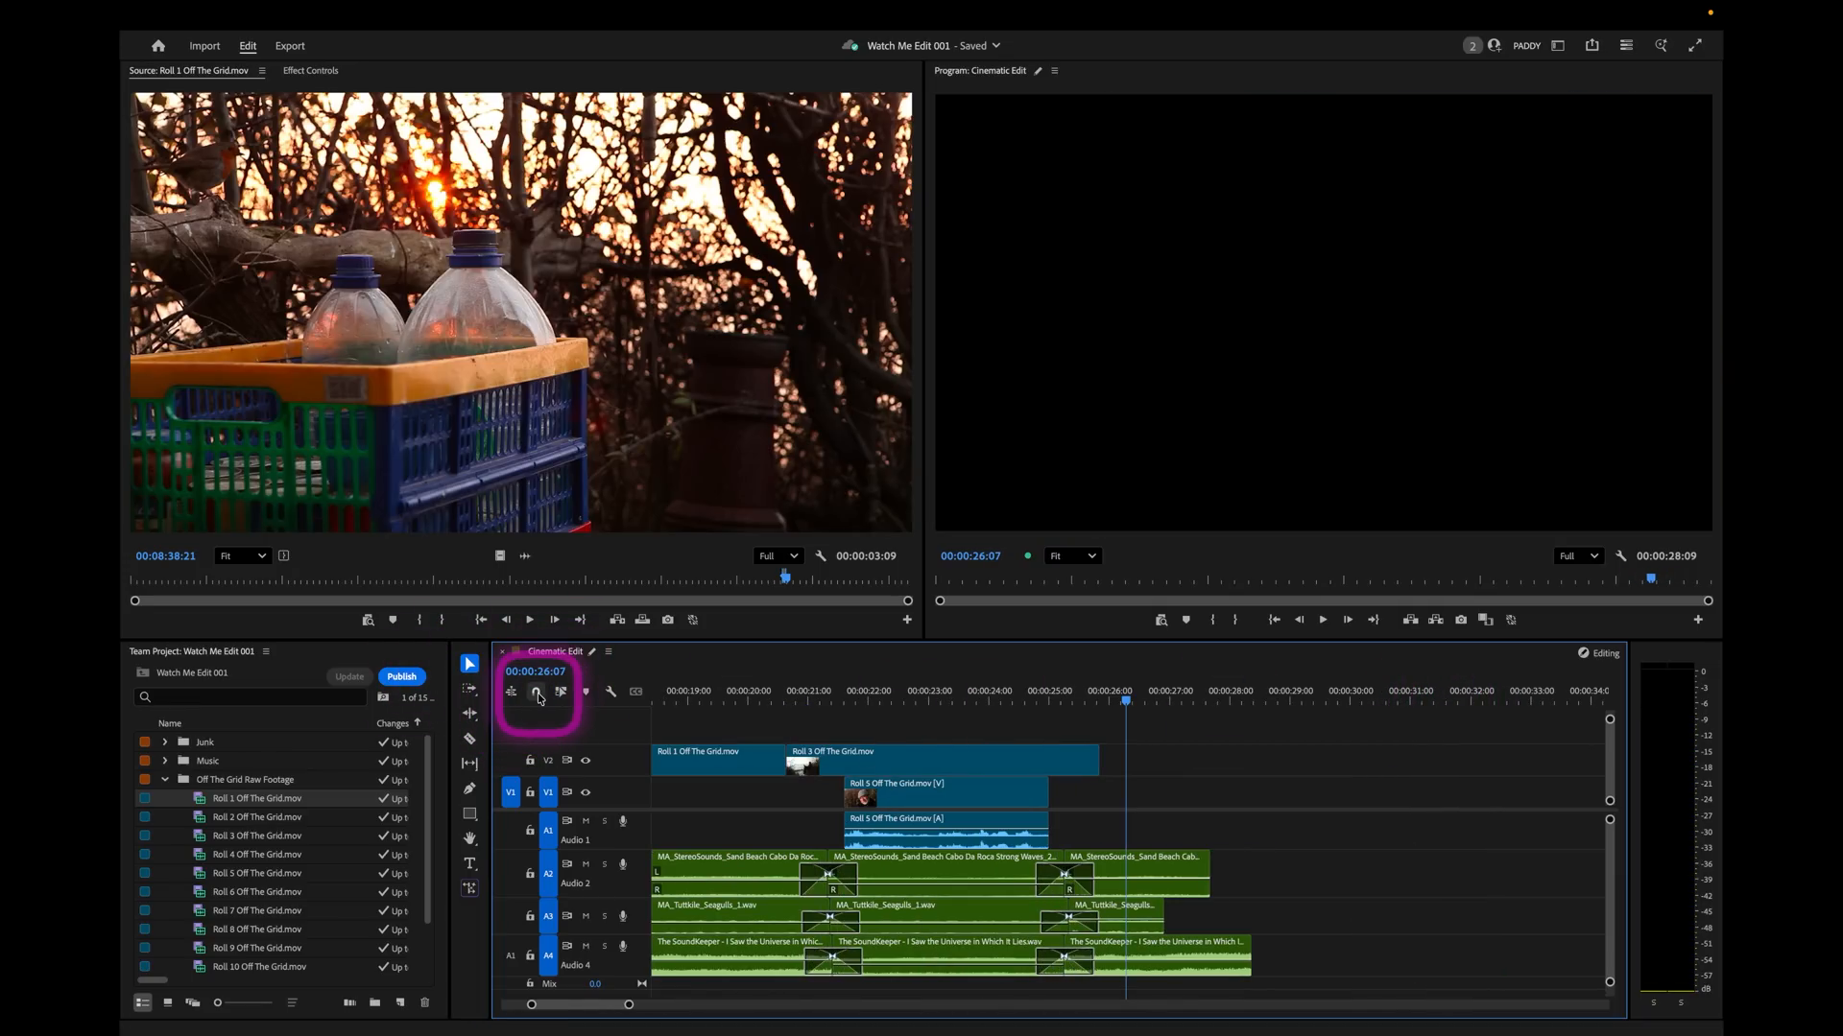
pyautogui.moveTo(1127, 699); pyautogui.dragTo(1102, 699)
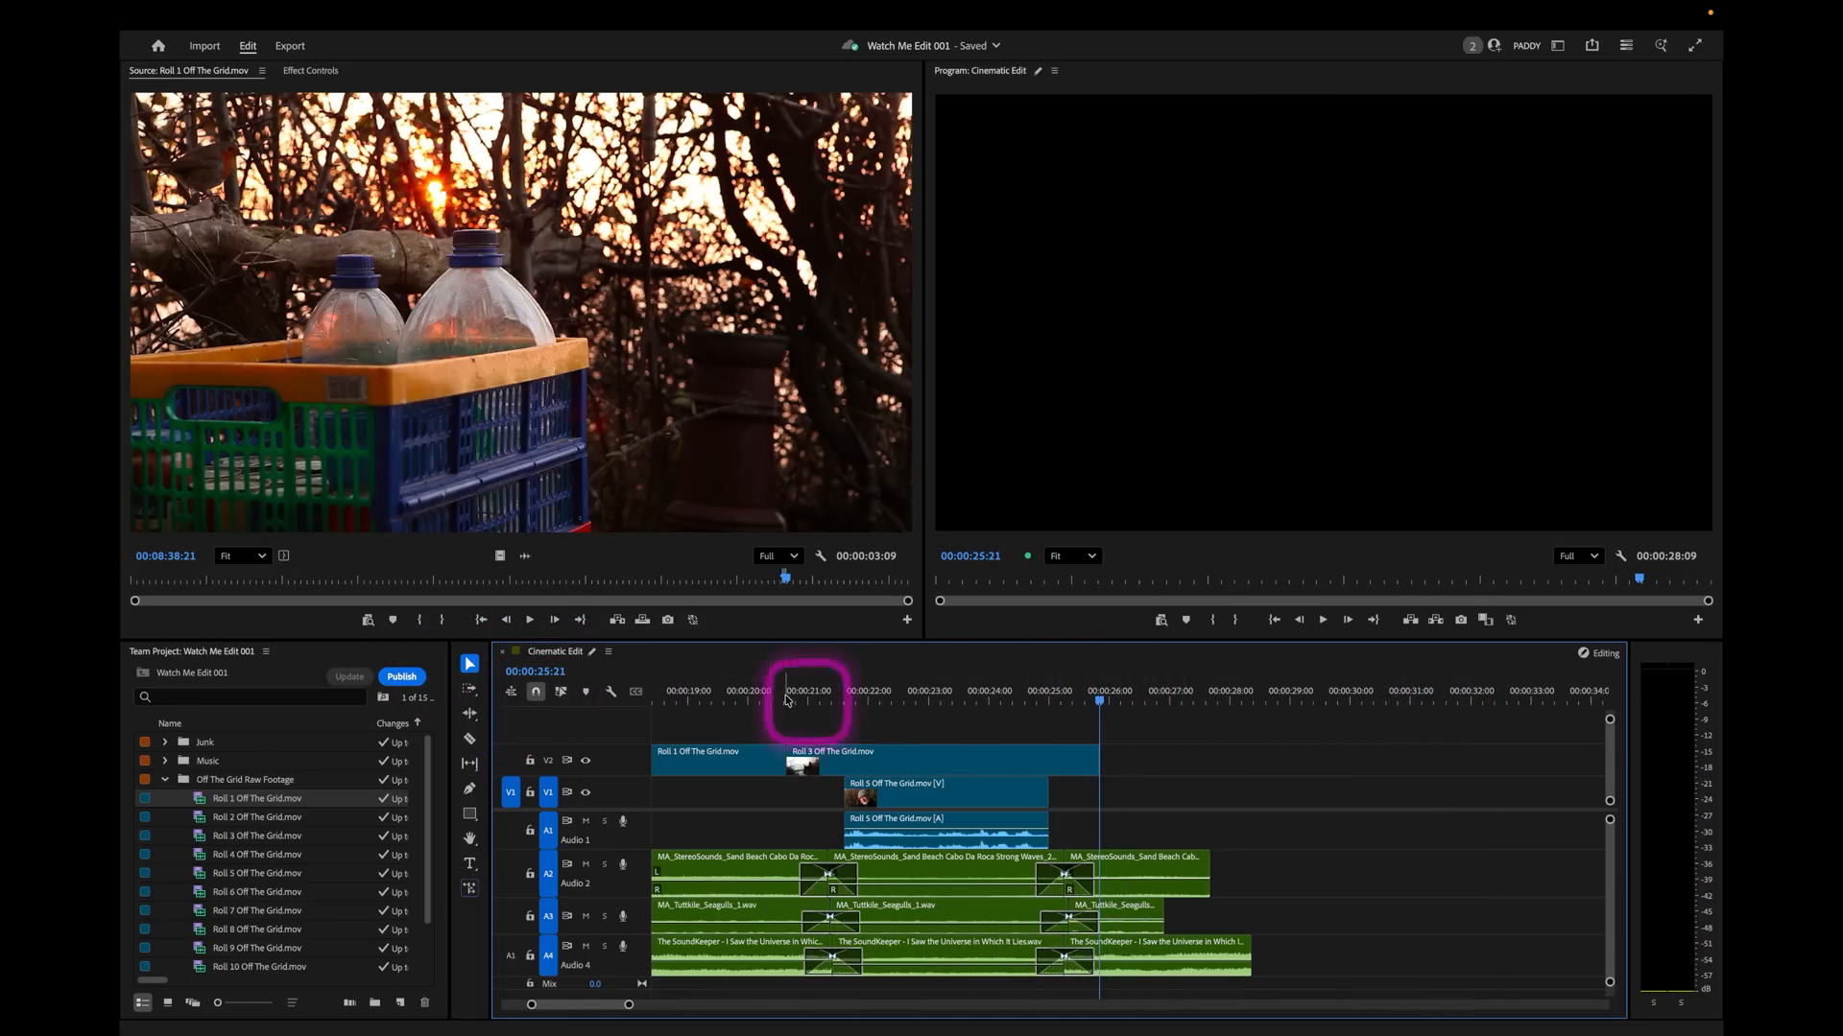
pyautogui.click(642, 620)
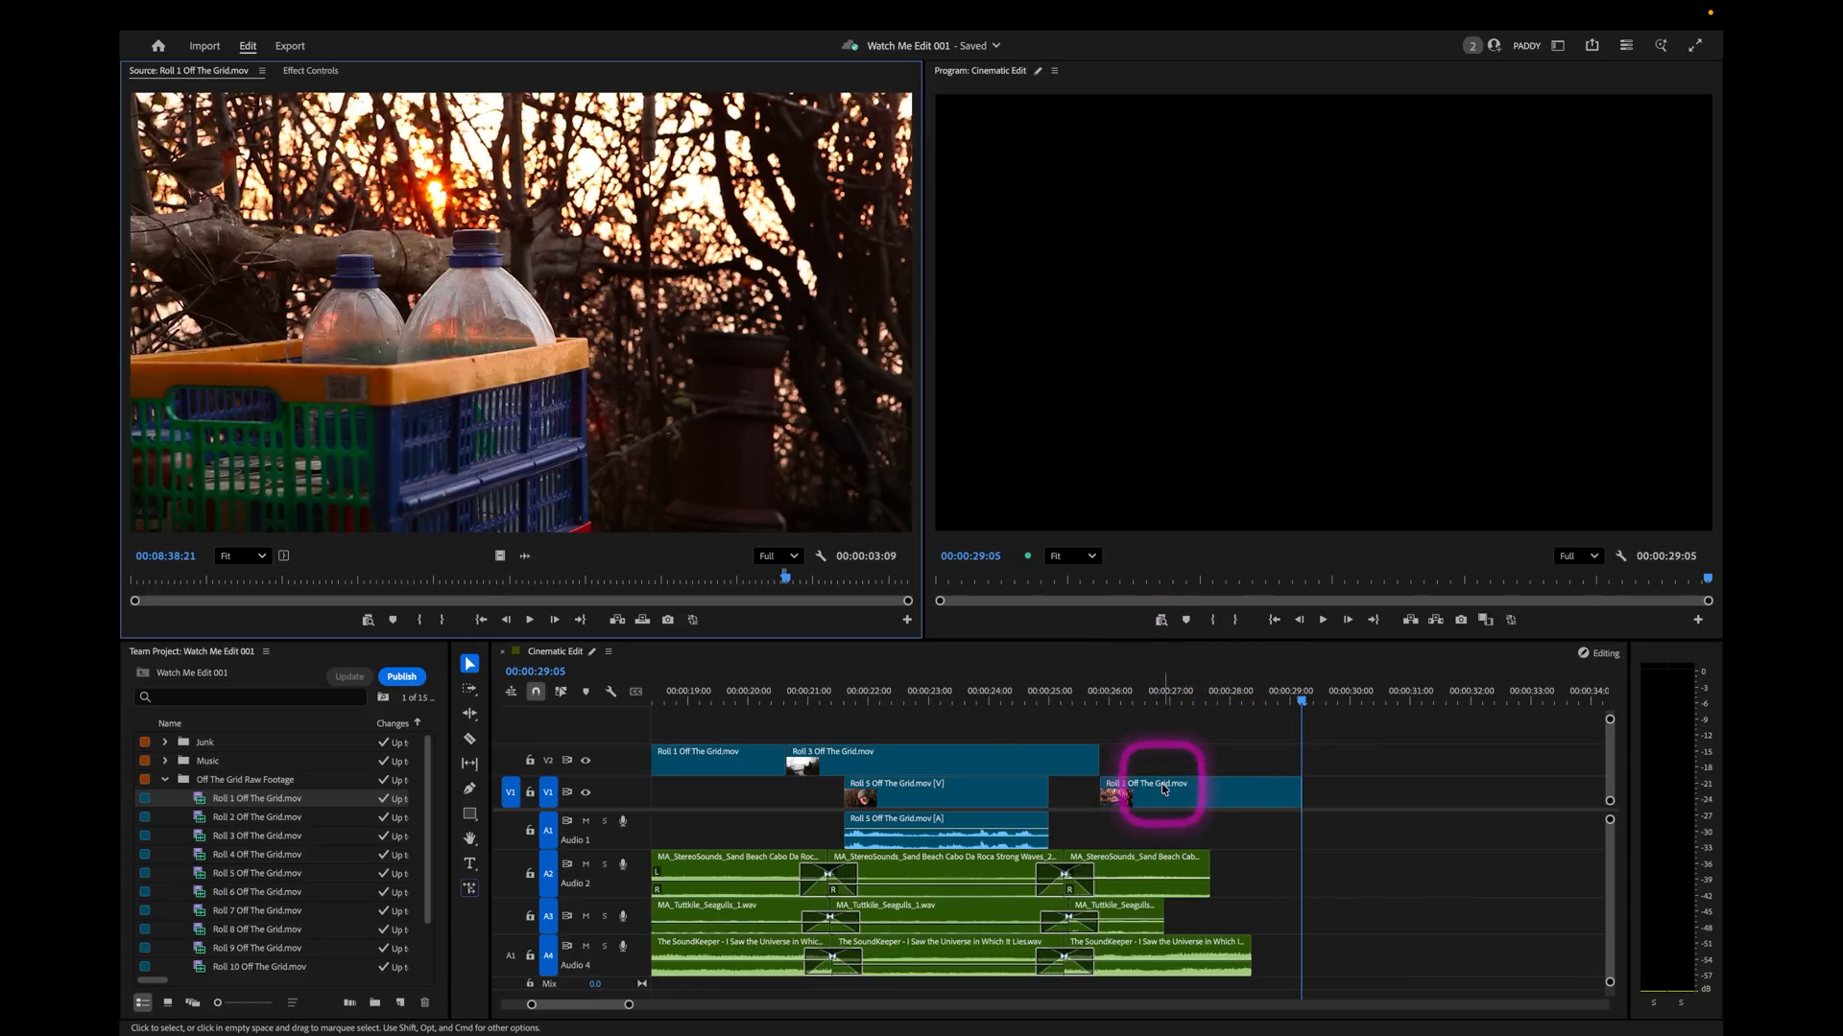
pyautogui.moveTo(1162, 783); pyautogui.dragTo(1162, 754)
pyautogui.click(1058, 695)
pyautogui.press('space')
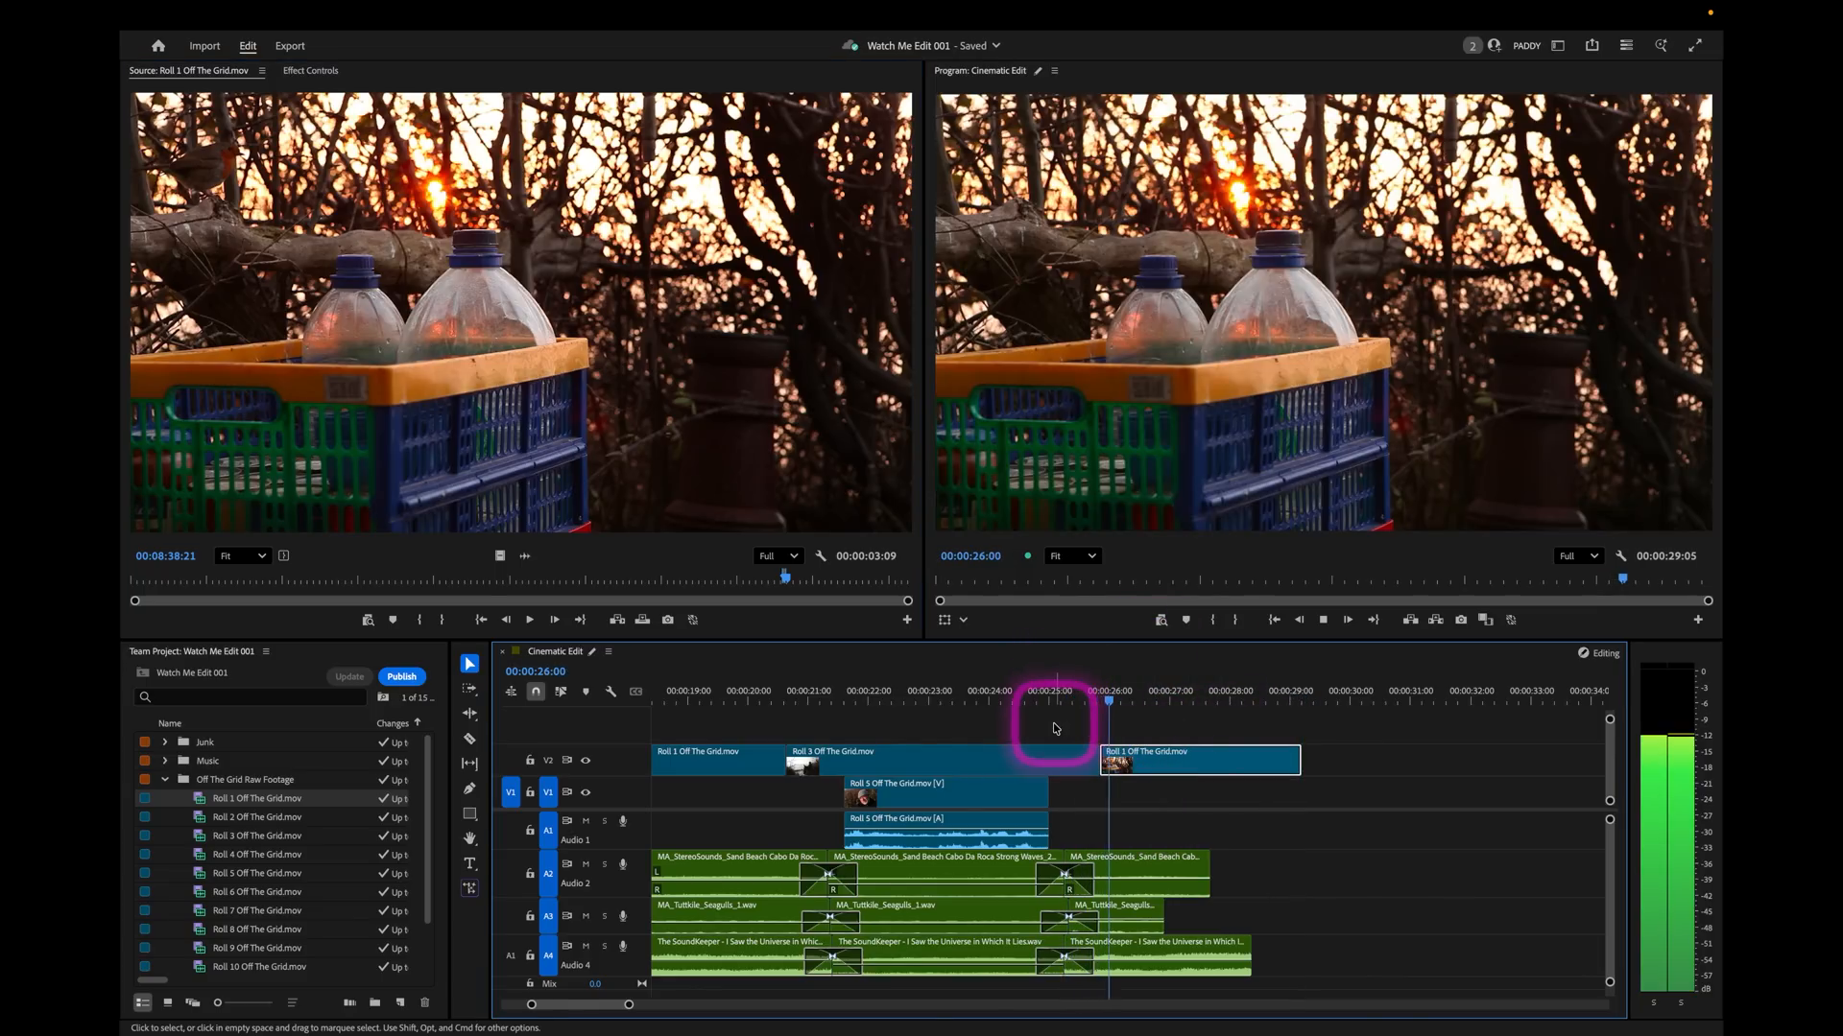
# Extend the last music, seagull and wave segments beyond the end of the bottles shot and play back the join.
pyautogui.moveTo(1251, 955); pyautogui.dragTo(1561, 924)
pyautogui.moveTo(1173, 911); pyautogui.dragTo(1432, 914)
pyautogui.moveTo(1216, 874); pyautogui.dragTo(1526, 907)
pyautogui.click(1061, 693)
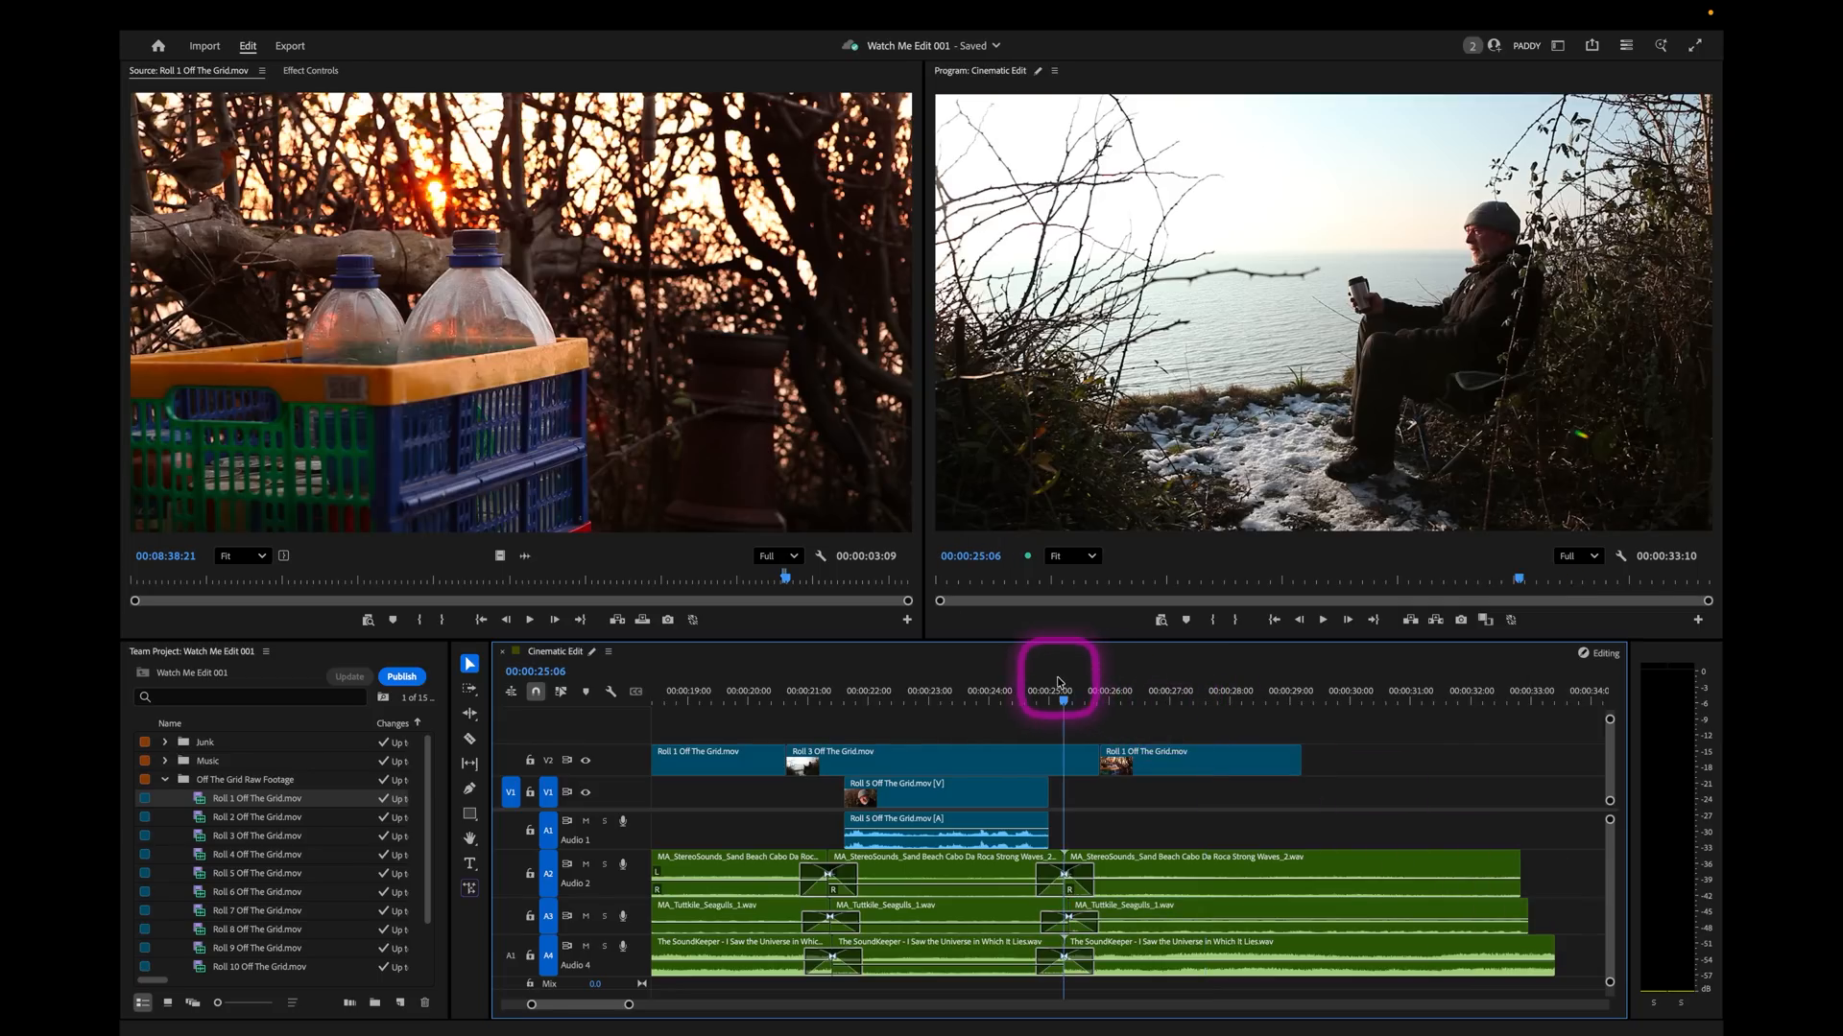
pyautogui.press('space')
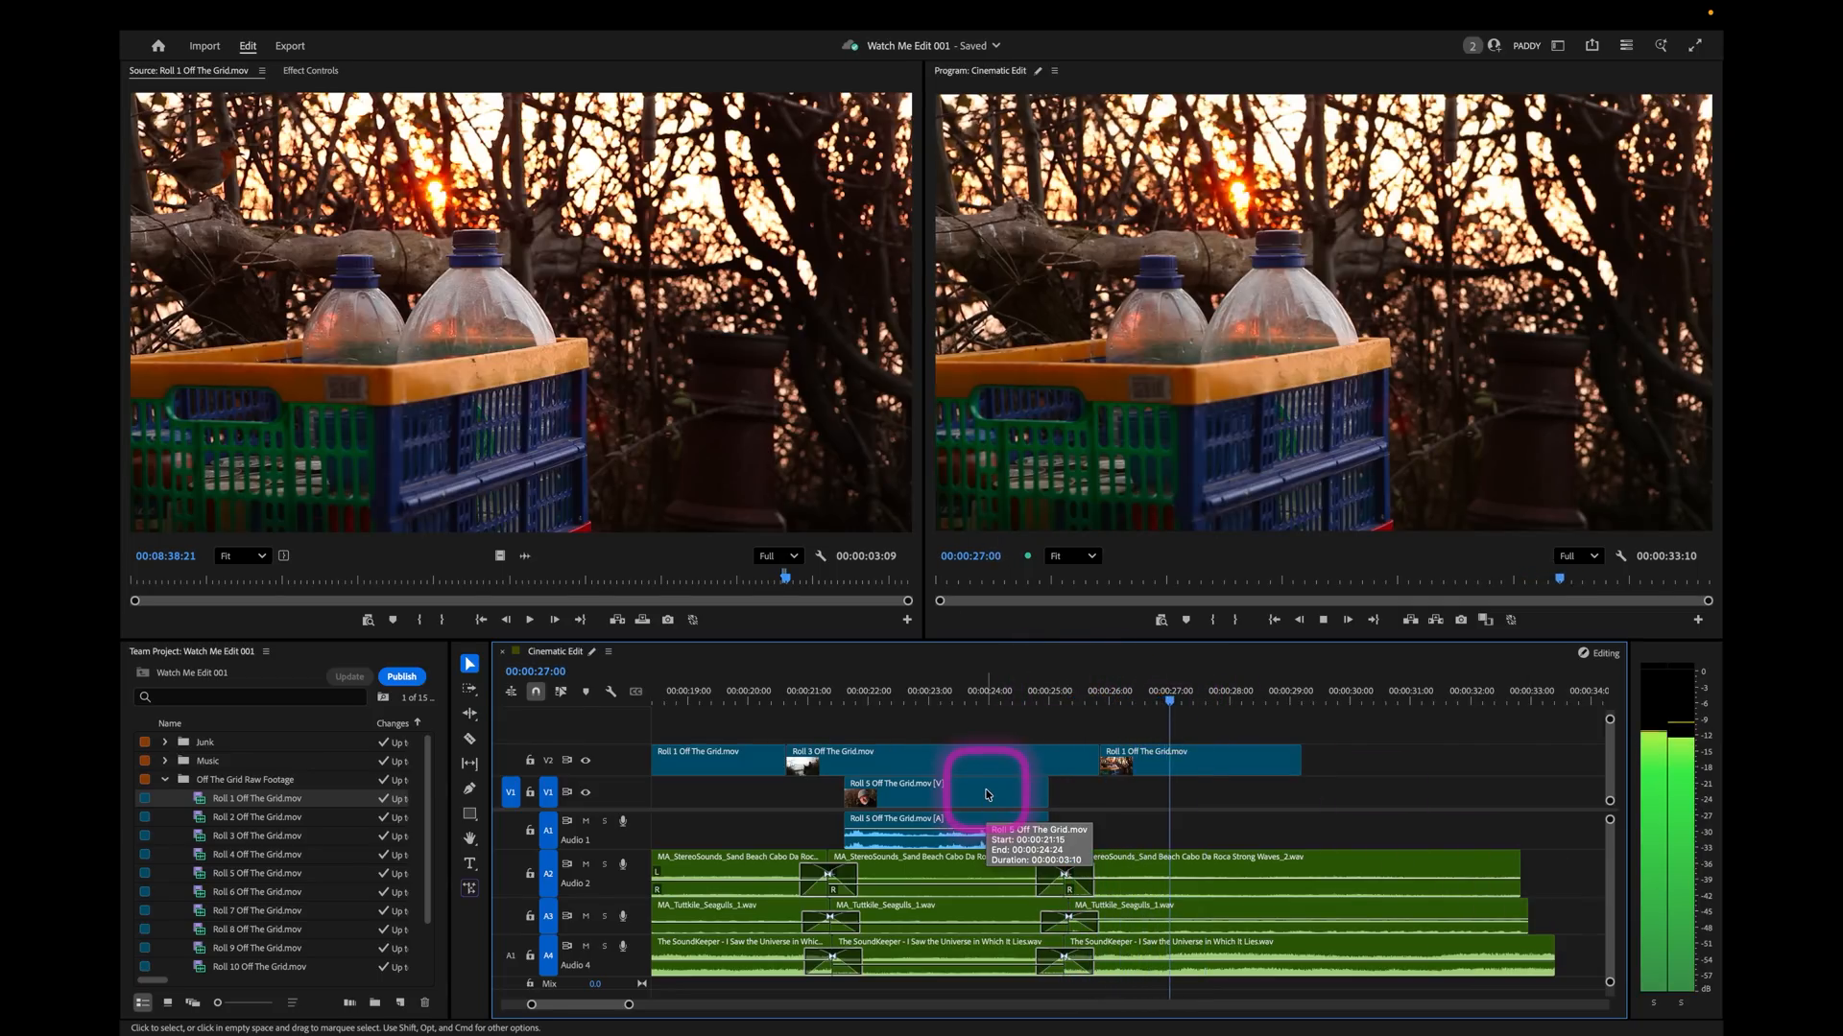
pyautogui.press('space')
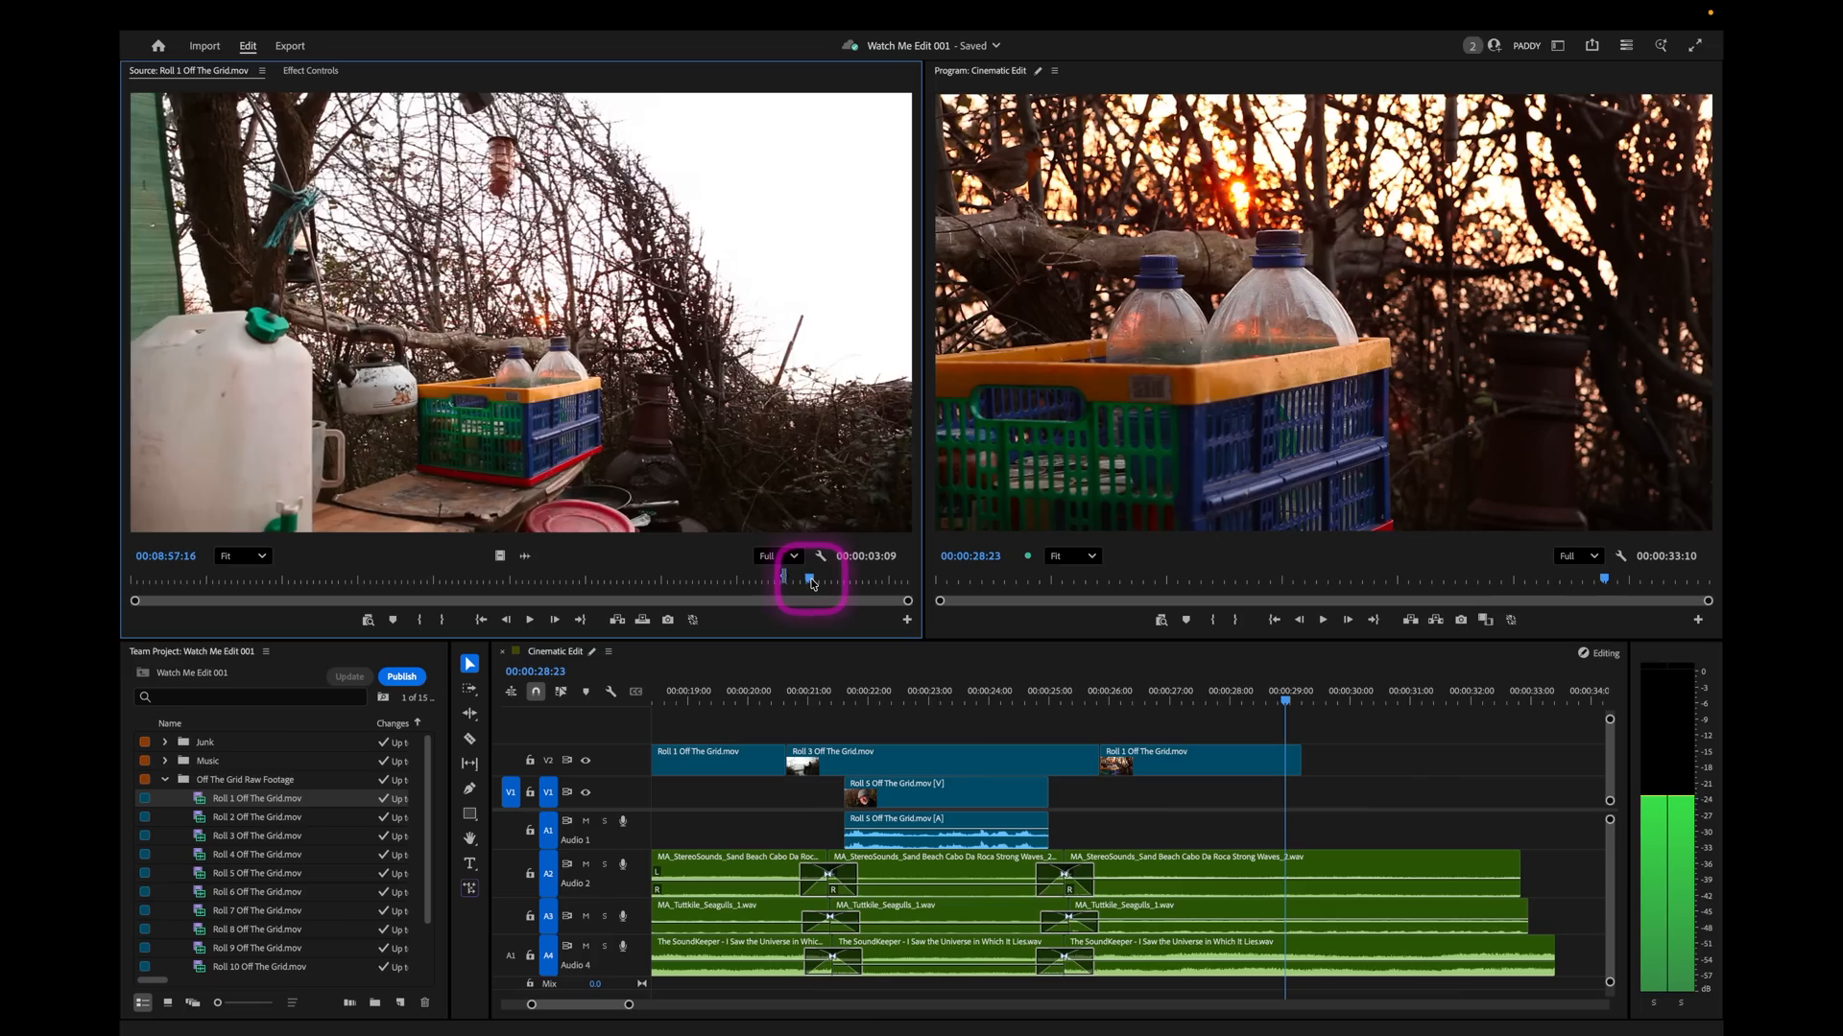
# Mark about 4 seconds of the hanging red mugs and coffee pot shot in Roll 1.
pyautogui.moveTo(812, 583); pyautogui.dragTo(831, 579)
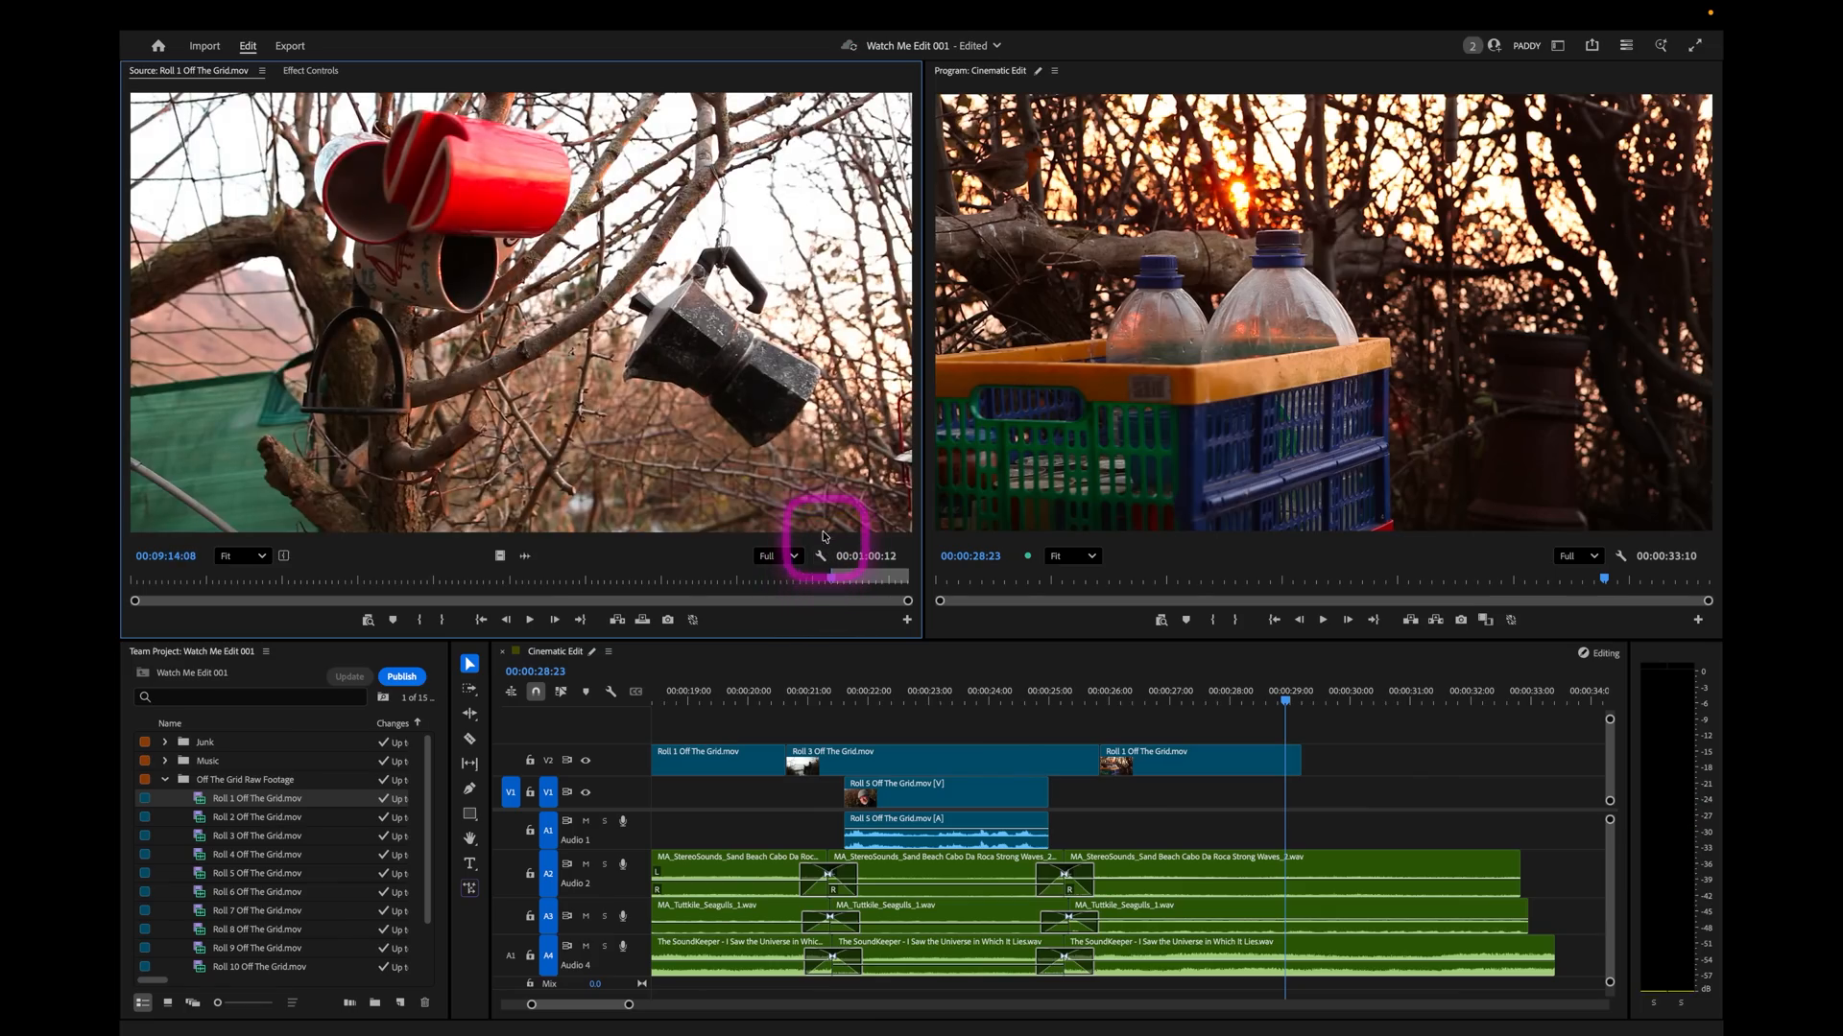
pyautogui.press('space')
pyautogui.press('space')
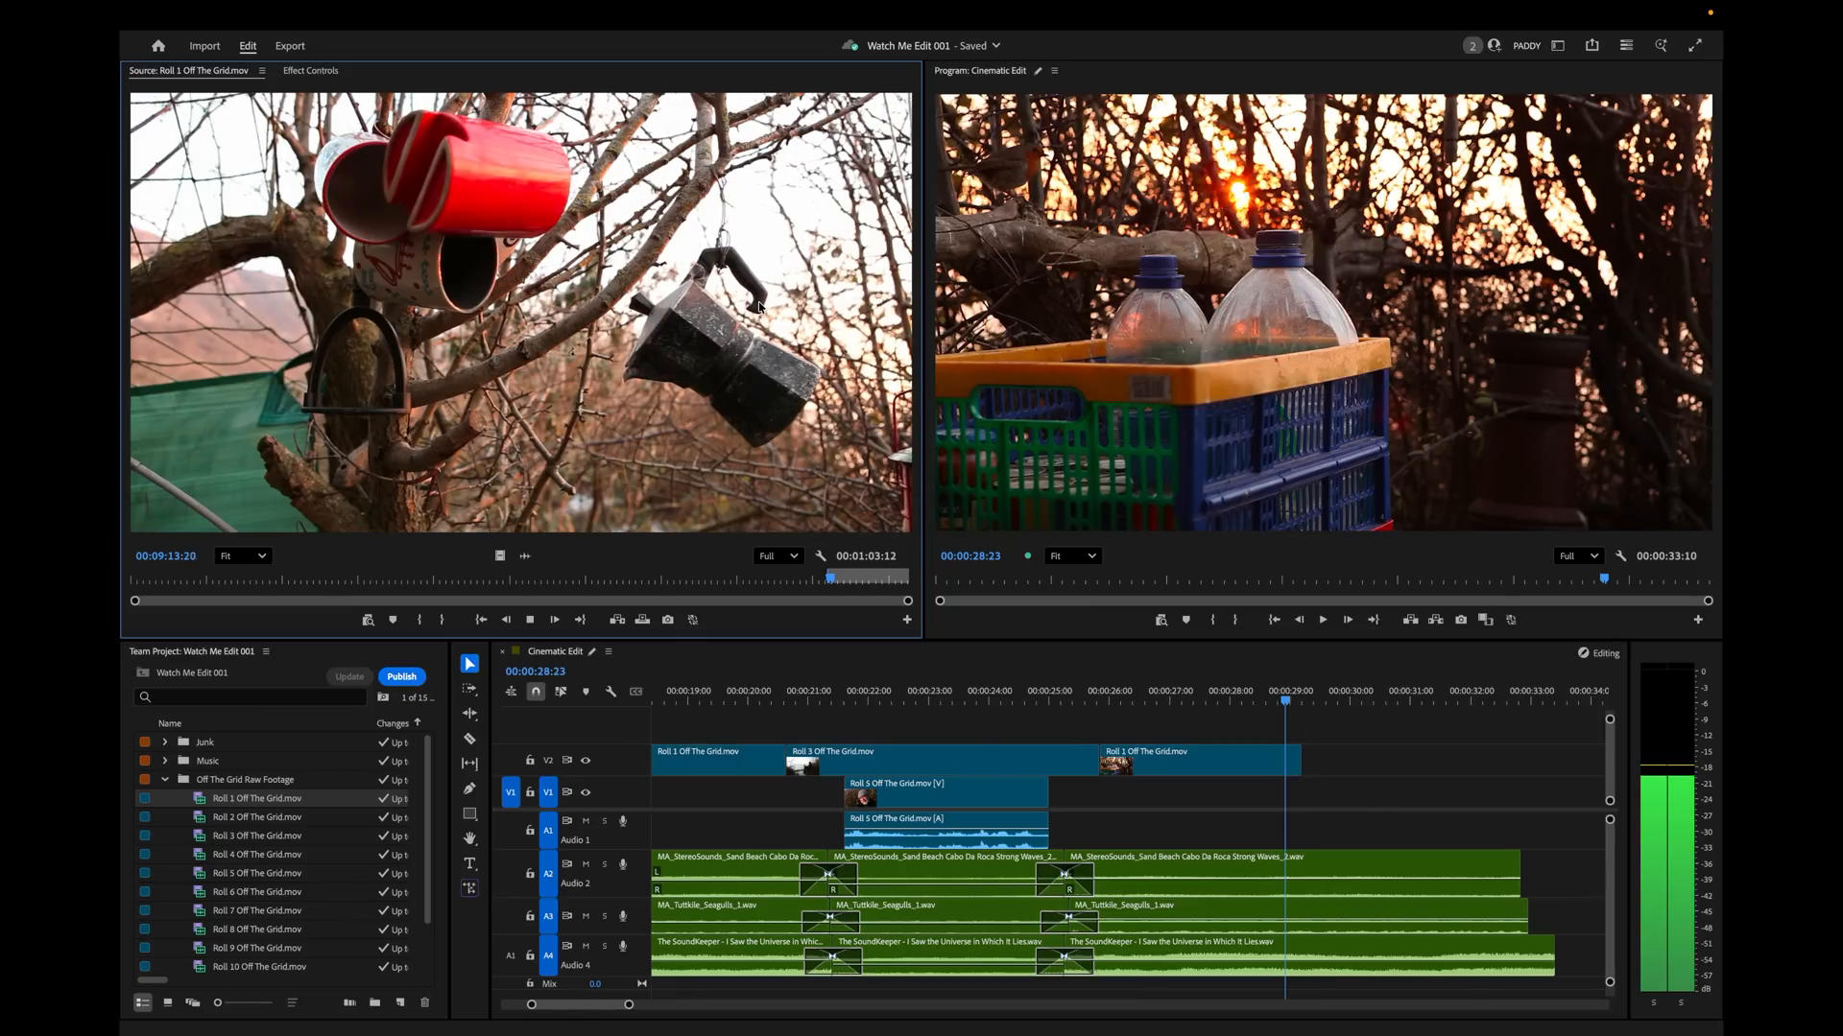
pyautogui.press('space')
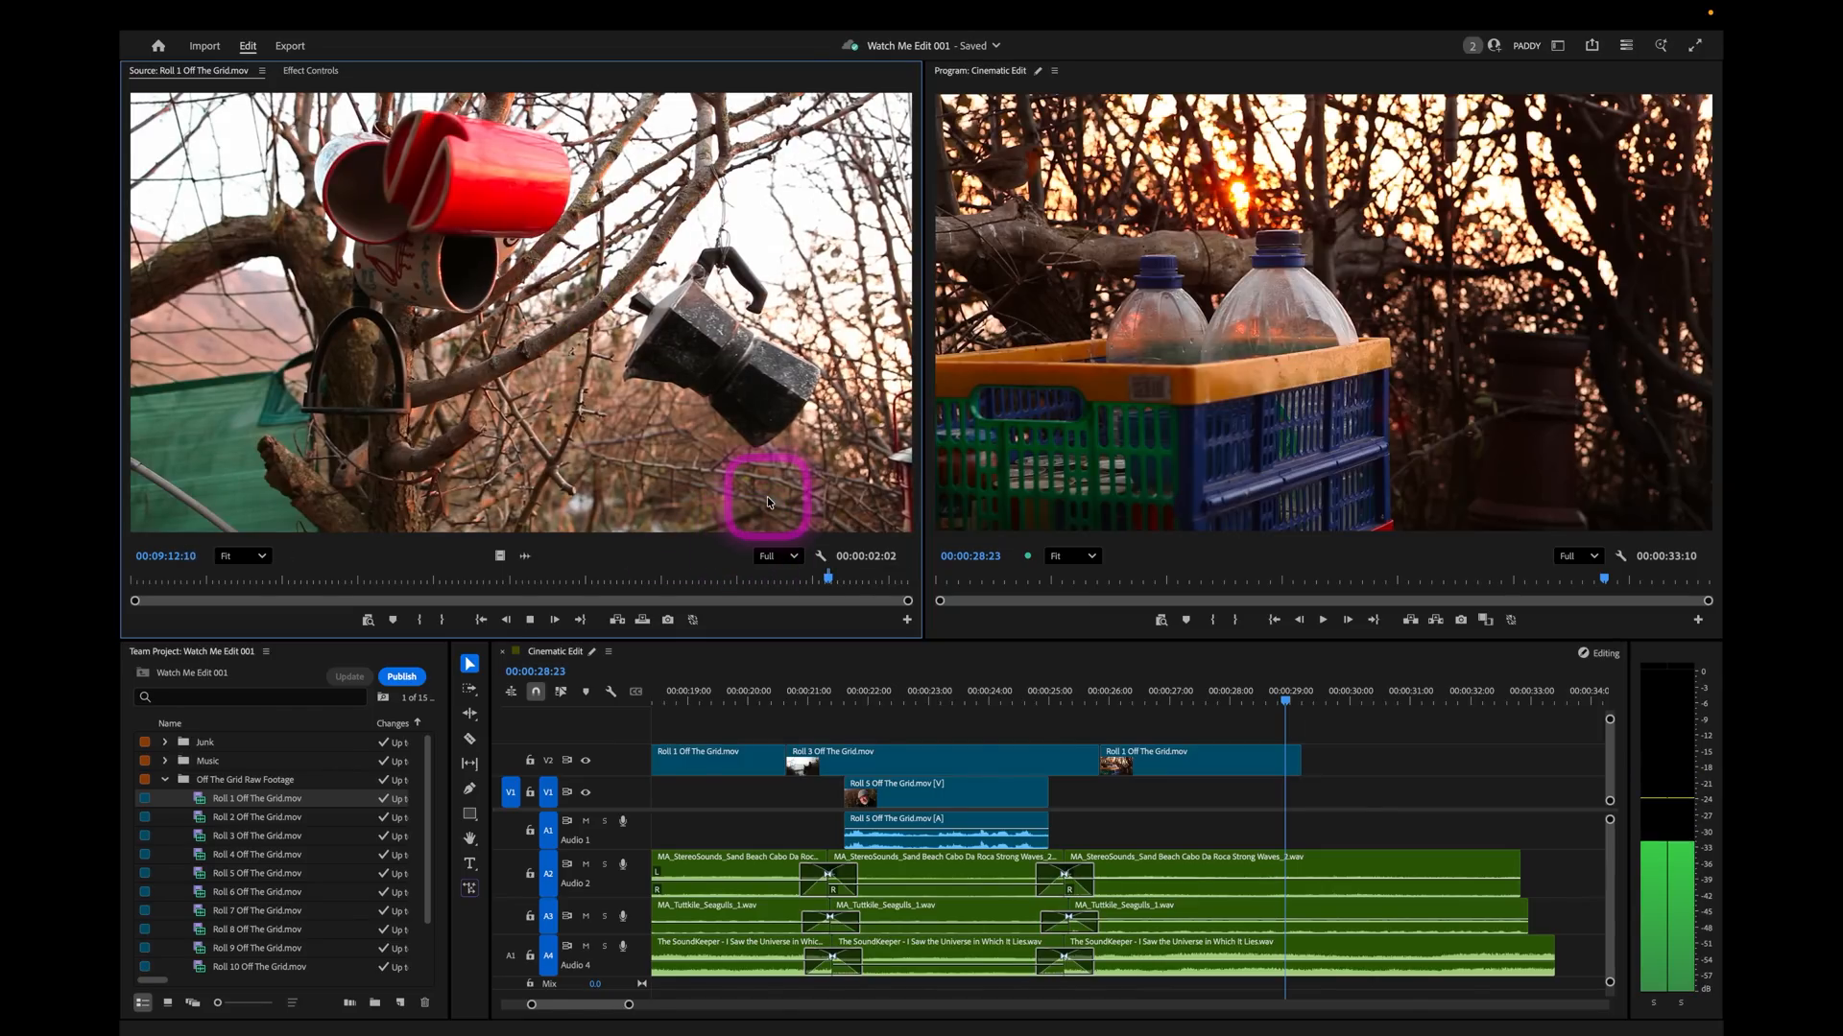
pyautogui.press('space')
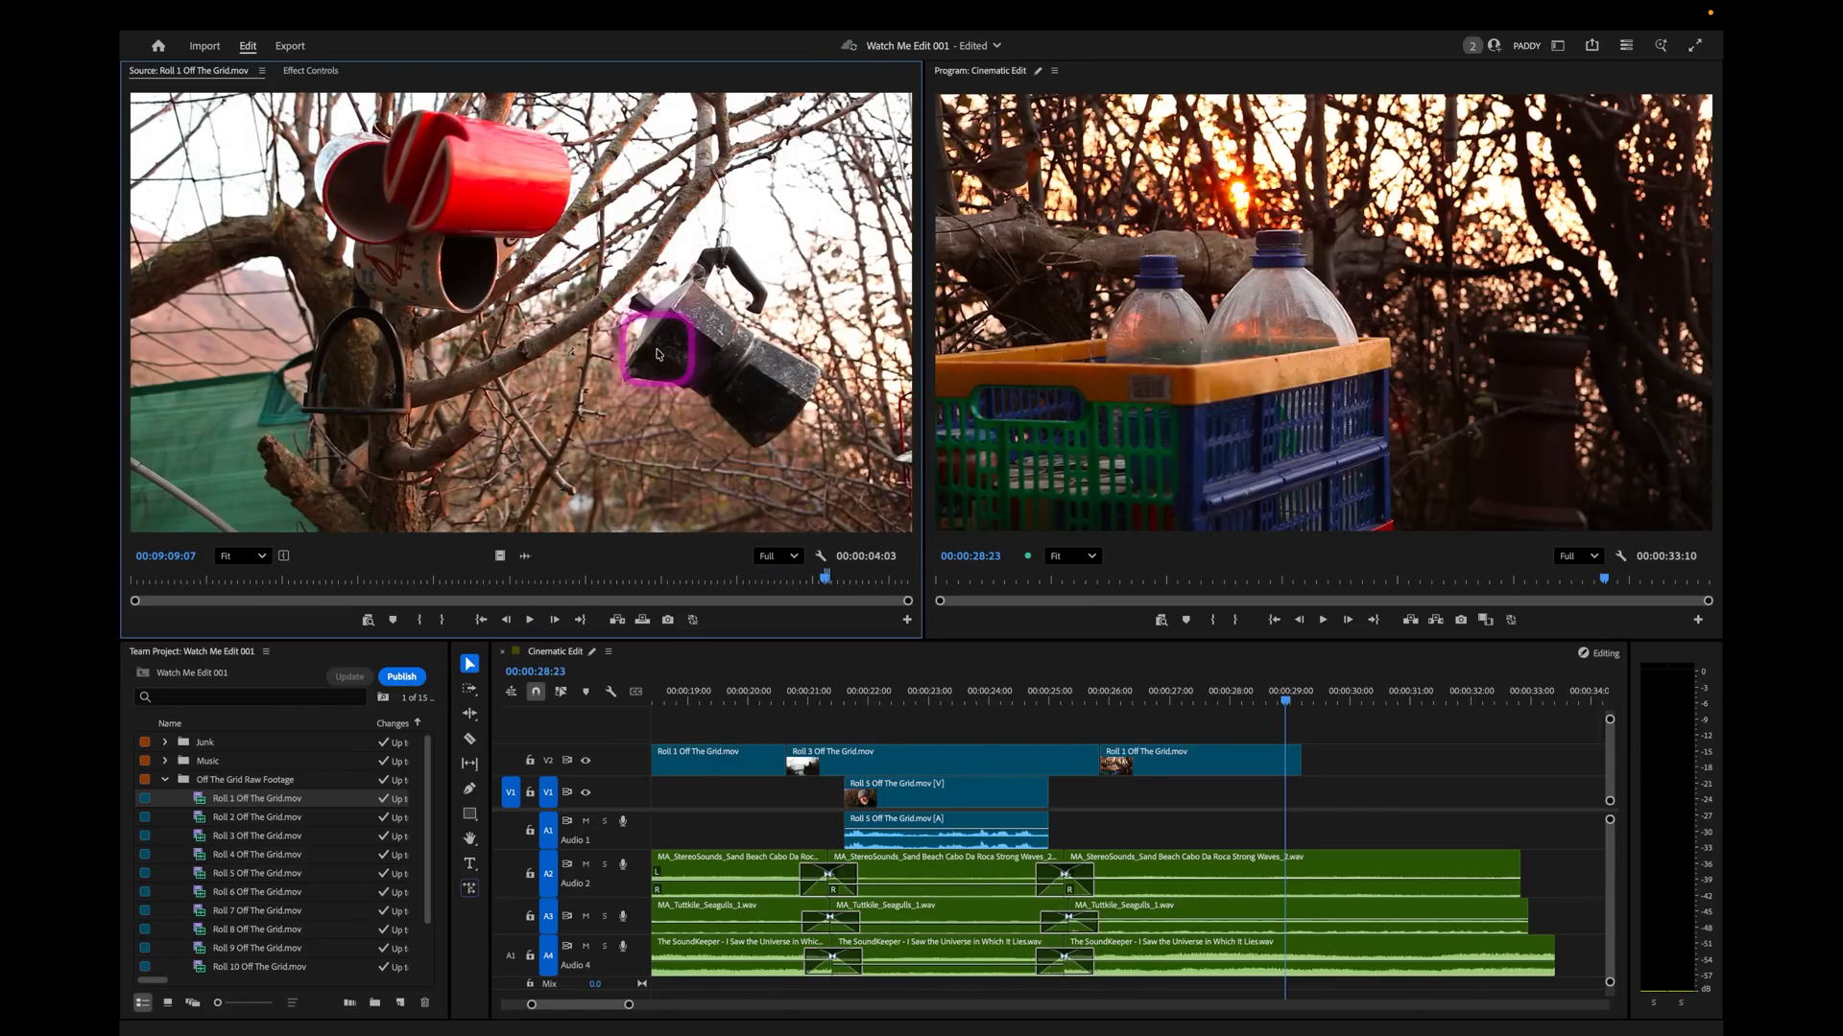
# Place the hanging mugs shot on V2 directly after the bottles shot at 00:00:29:05 and play the cut.
pyautogui.moveTo(1356, 698); pyautogui.dragTo(1301, 705)
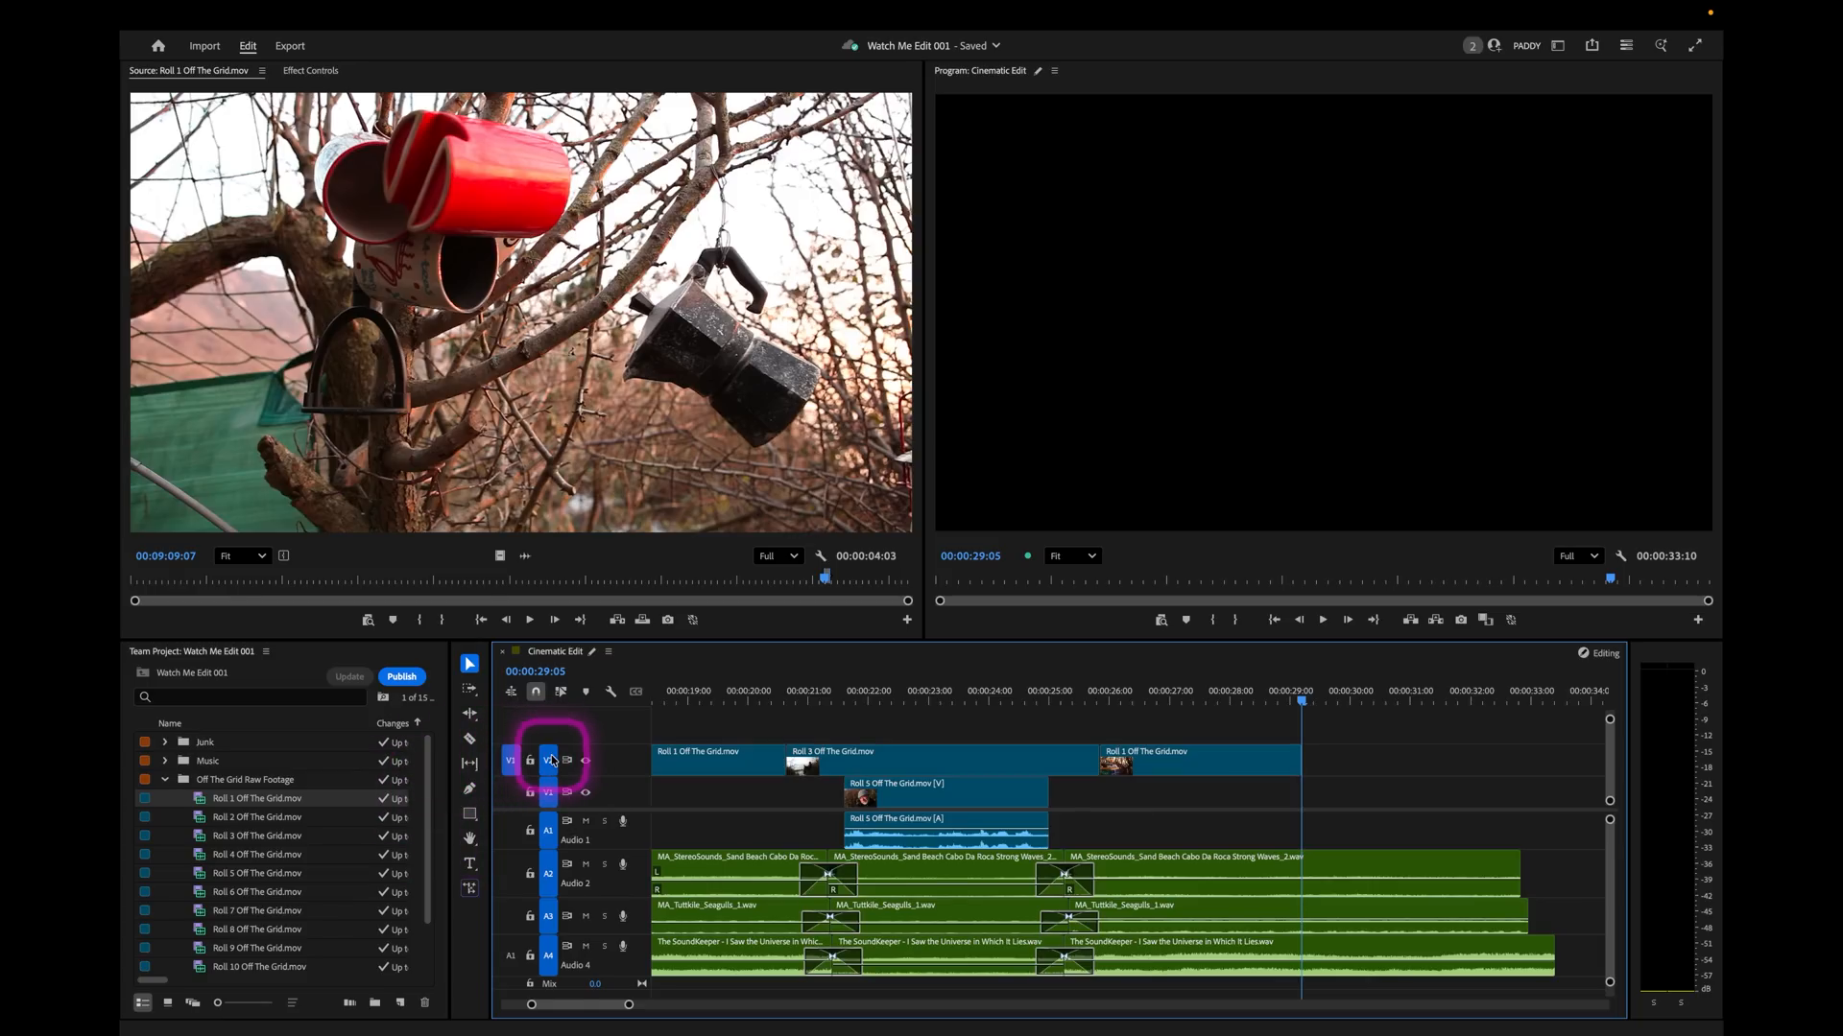
pyautogui.click(626, 625)
pyautogui.press('space')
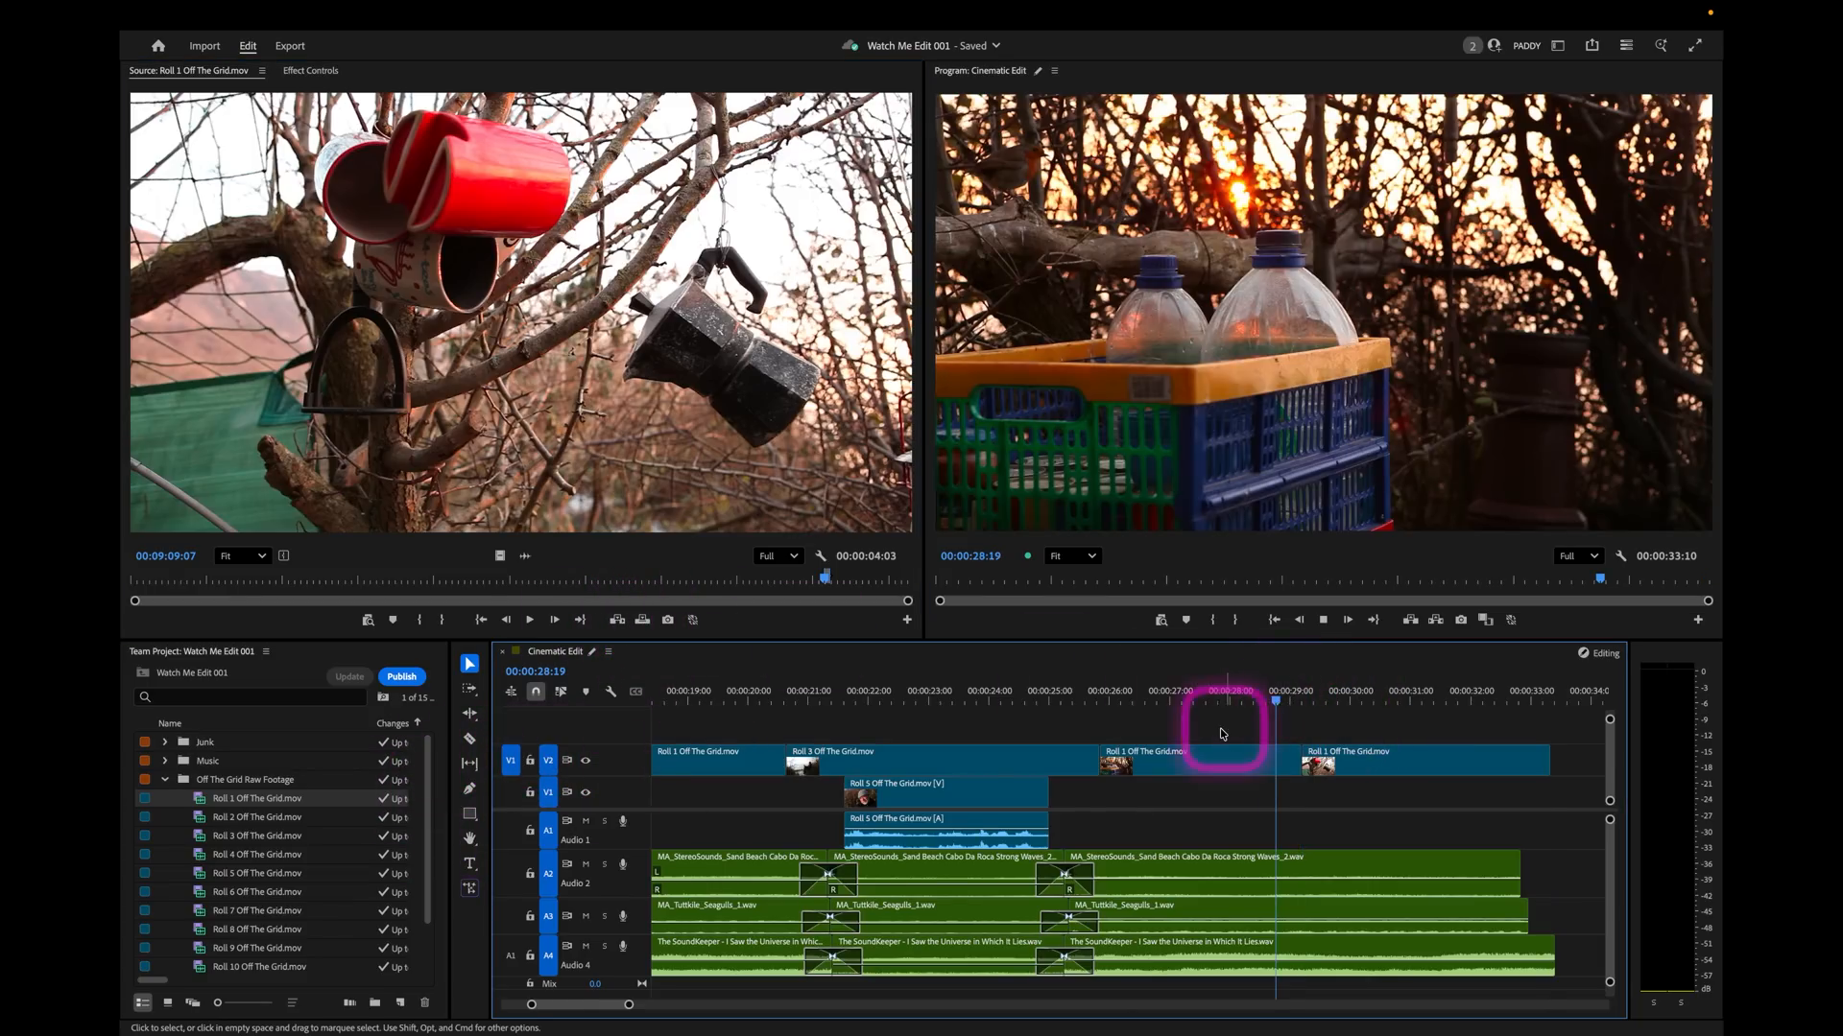
# Adjust the volume of the last wave segment on A2 and last seagull segment on A3, playing back the result.
pyautogui.click(1246, 889)
pyautogui.click(1245, 881)
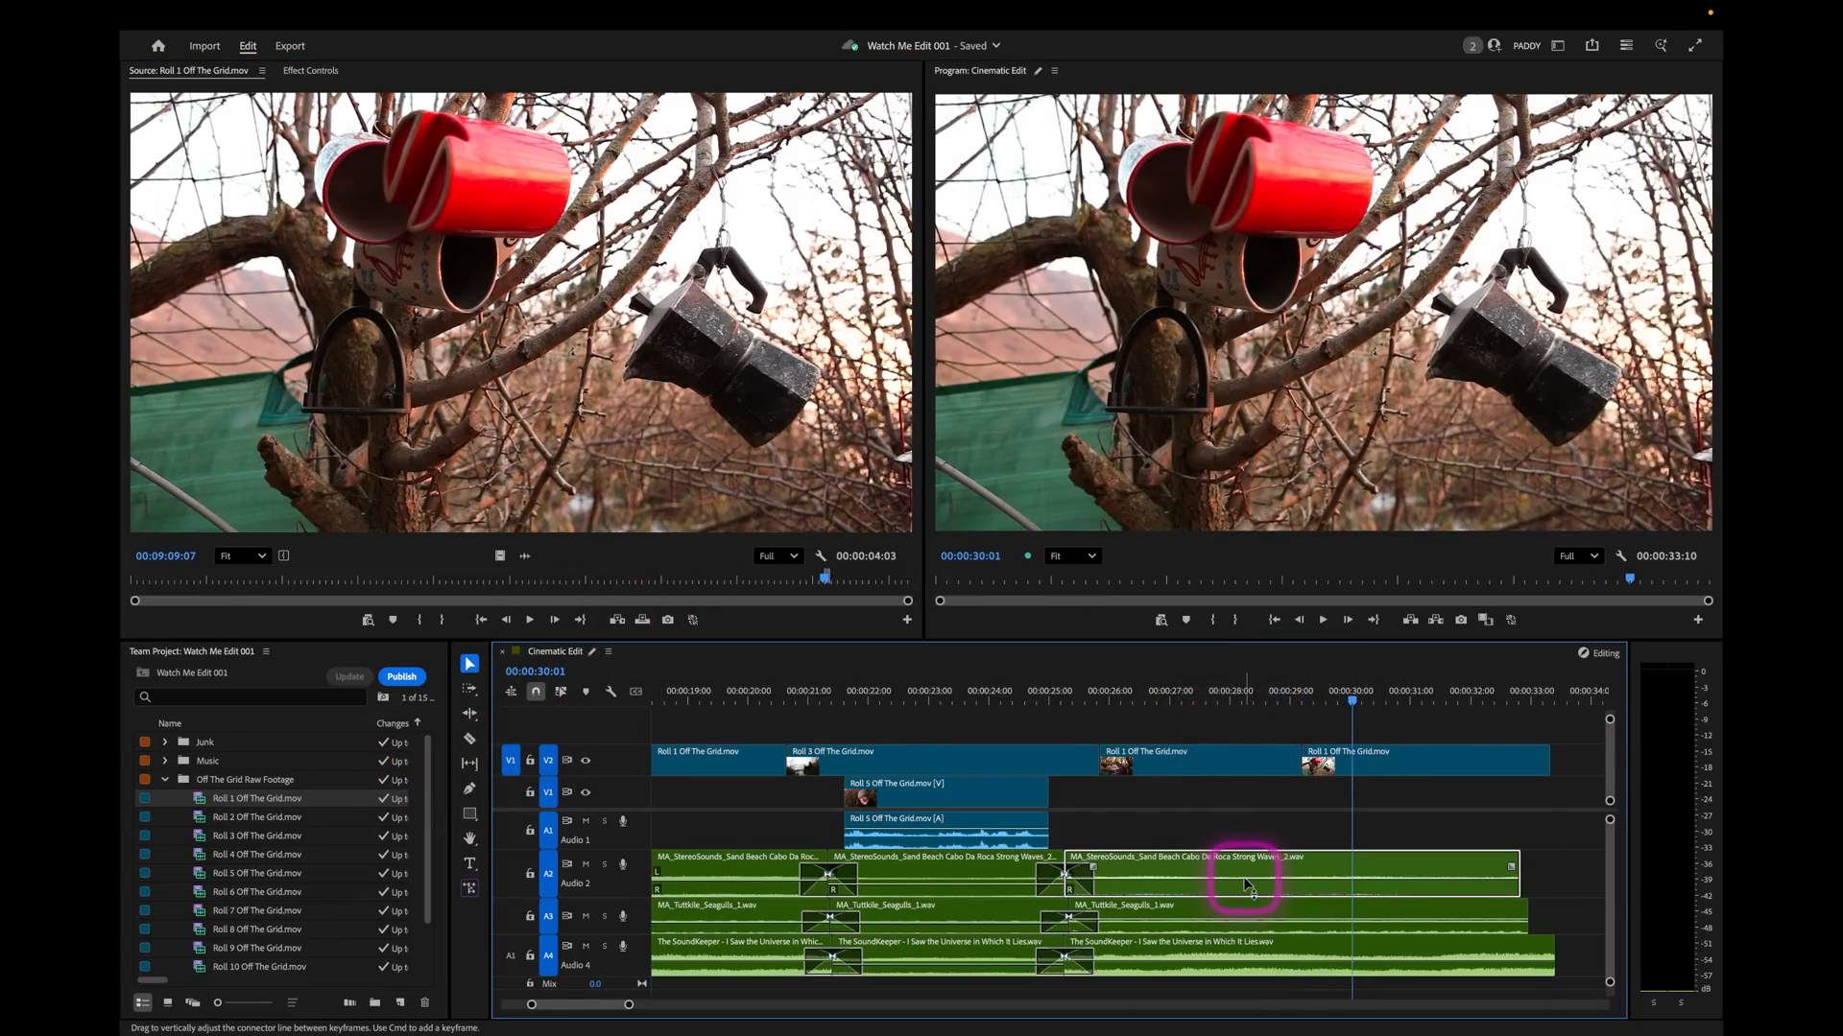
pyautogui.click(1239, 928)
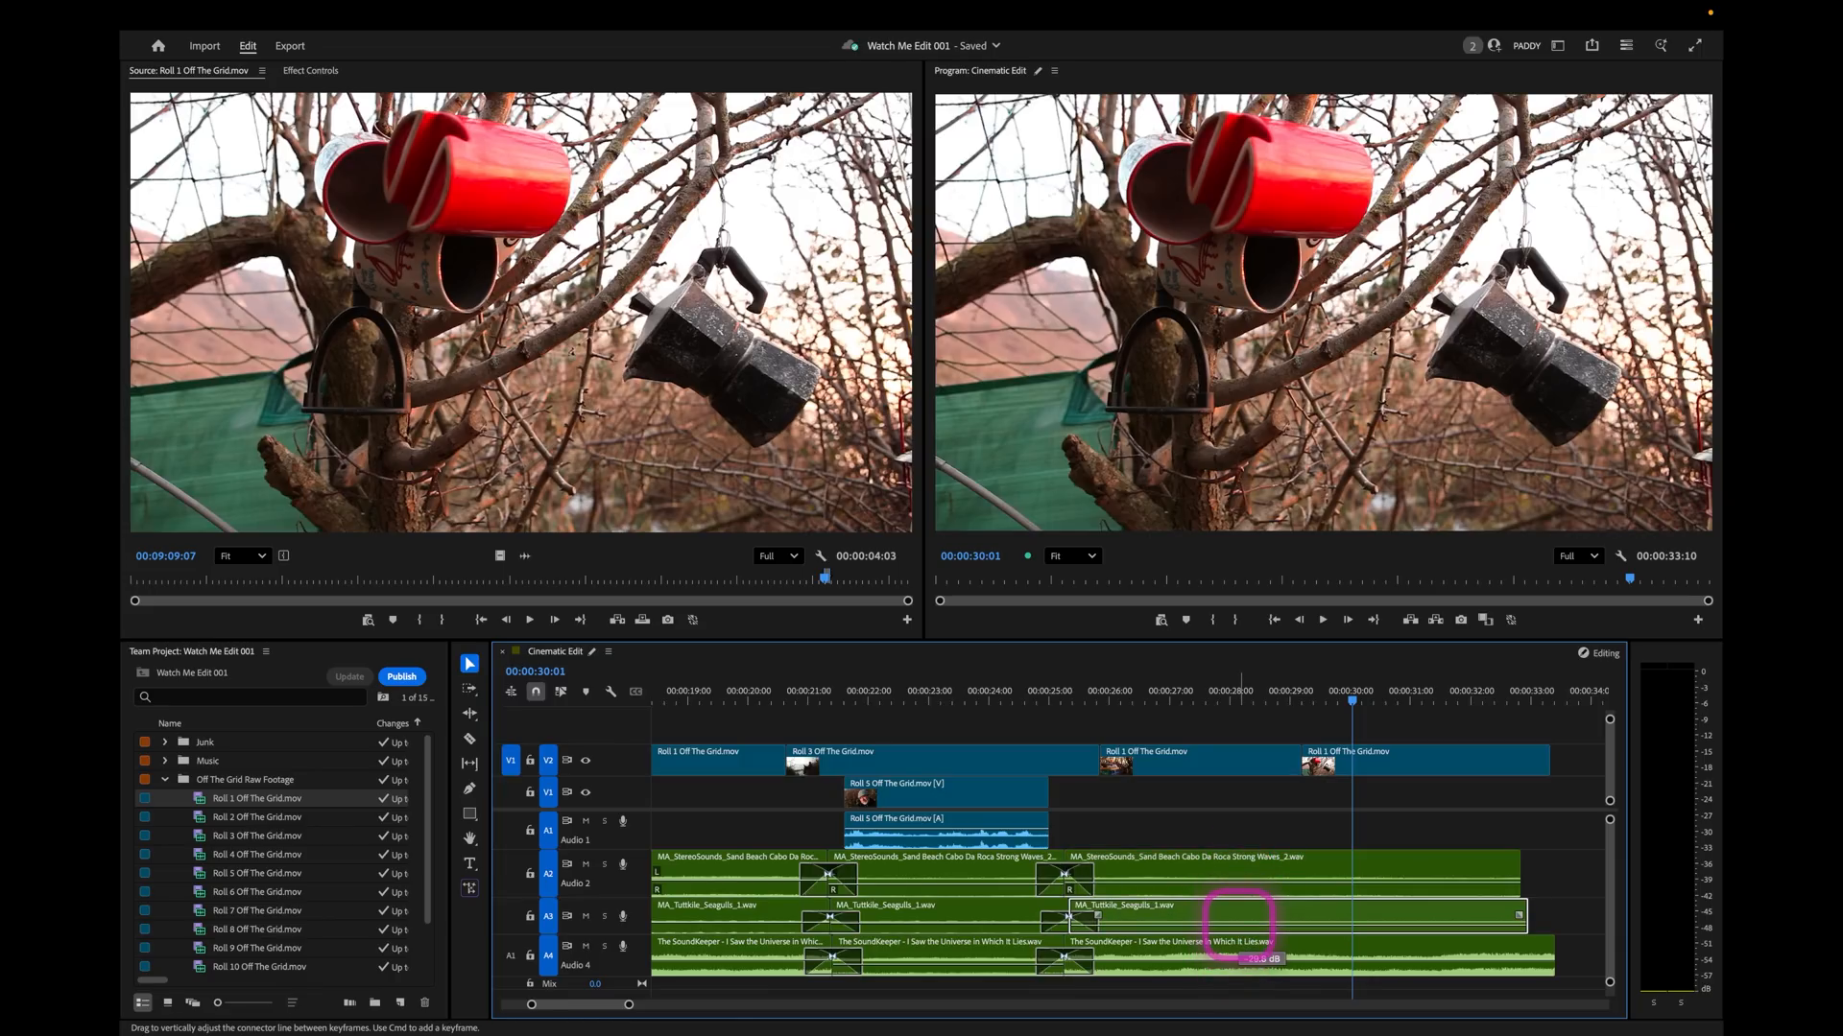
pyautogui.click(1227, 692)
pyautogui.press('space')
pyautogui.press('space')
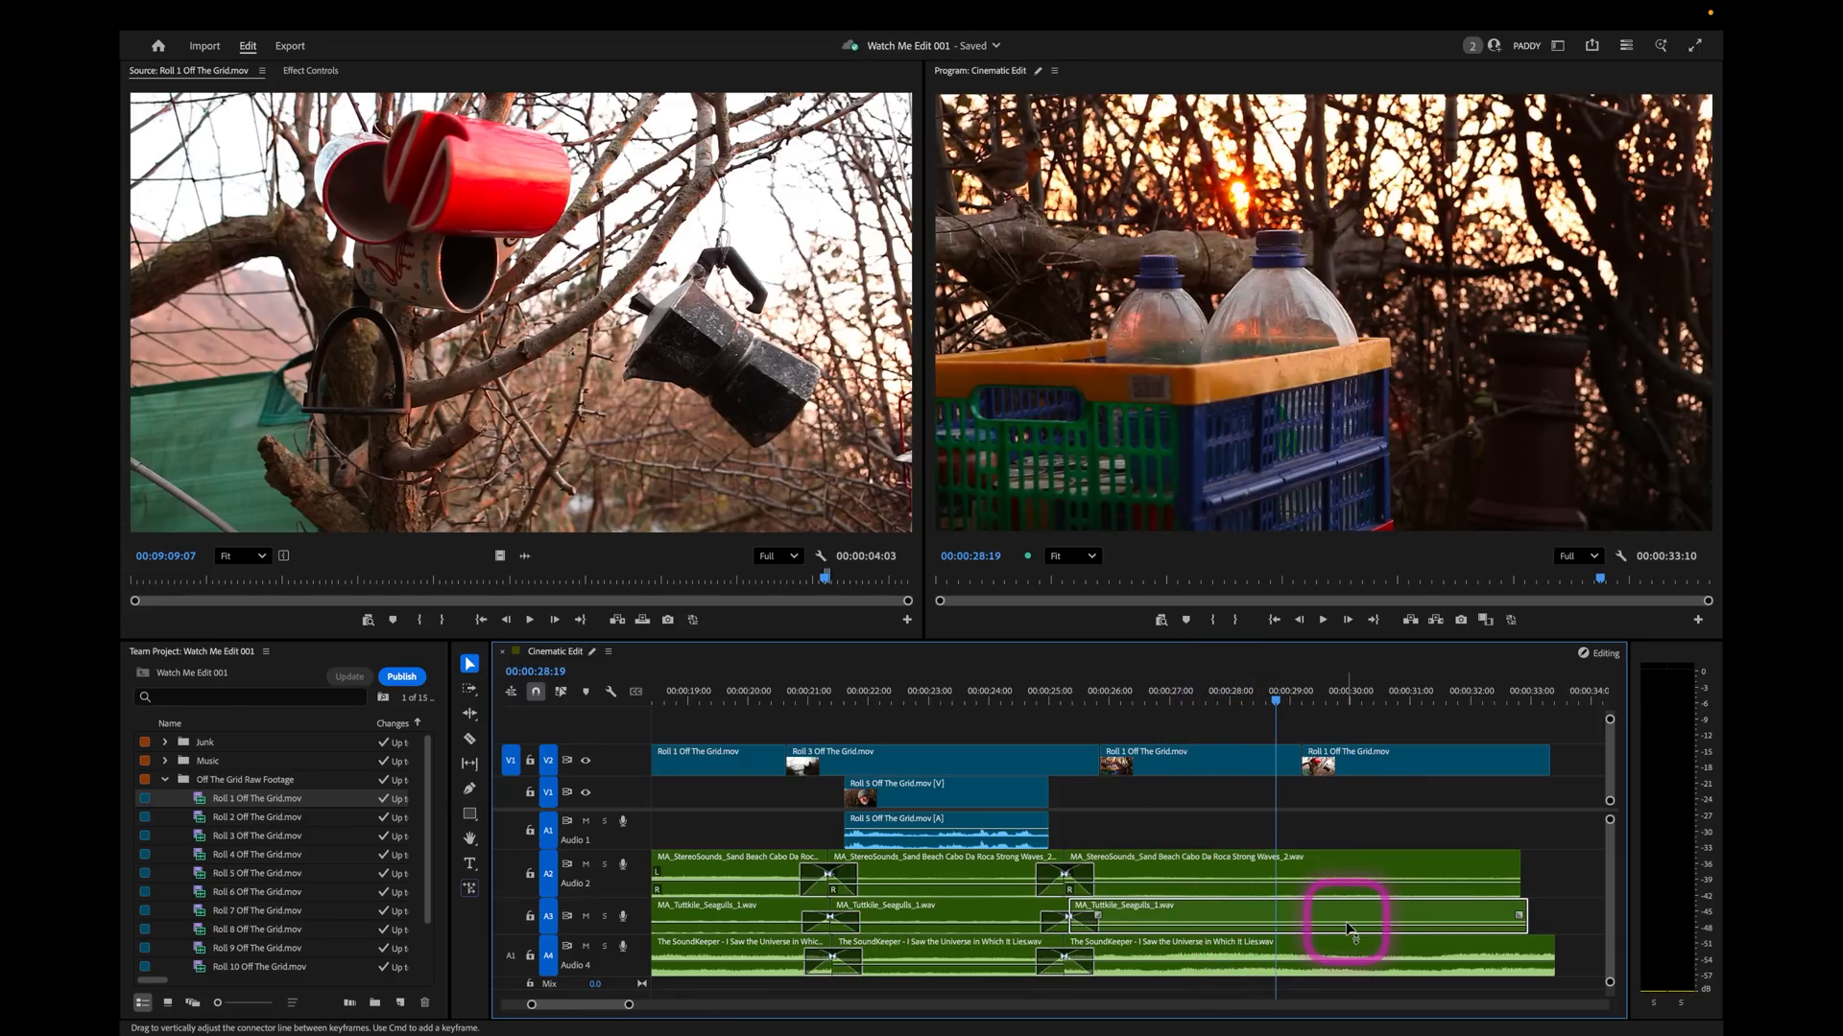
pyautogui.press('space')
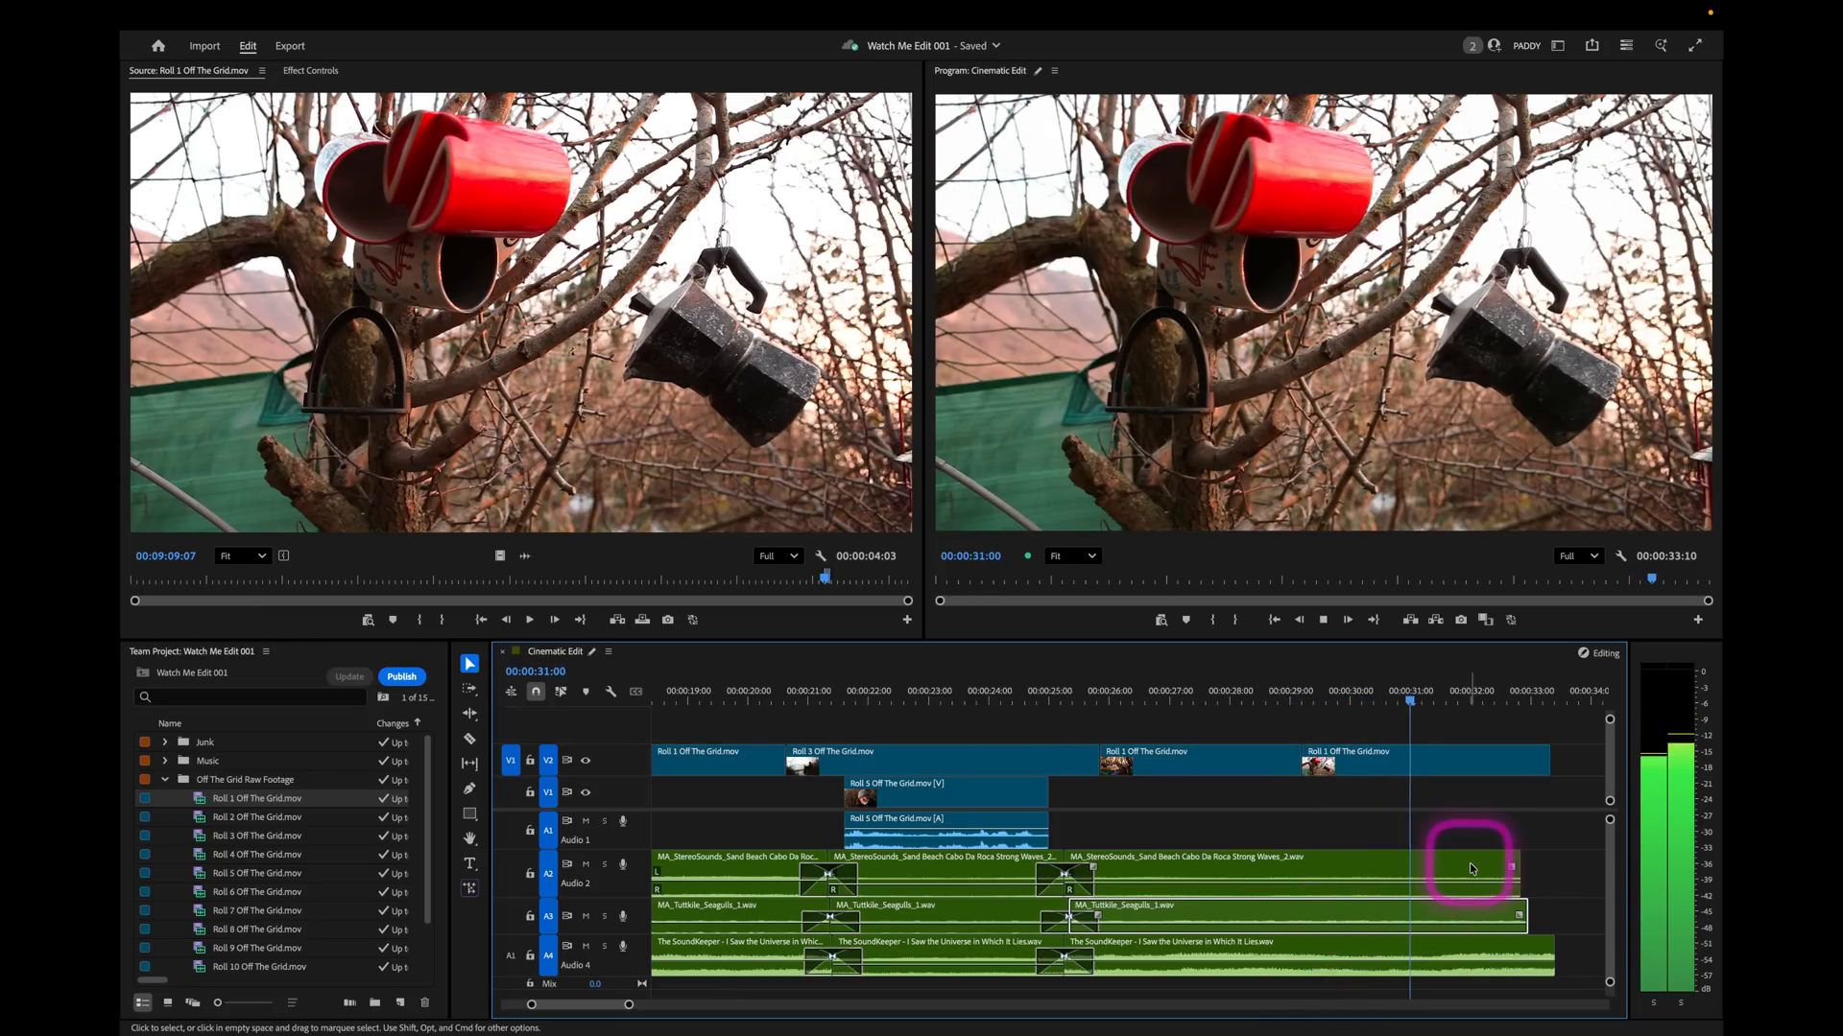
# Trim the end of the hanging mugs shot on V2 back to the end of the waves on A2.
pyautogui.press('space')
pyautogui.press('-')
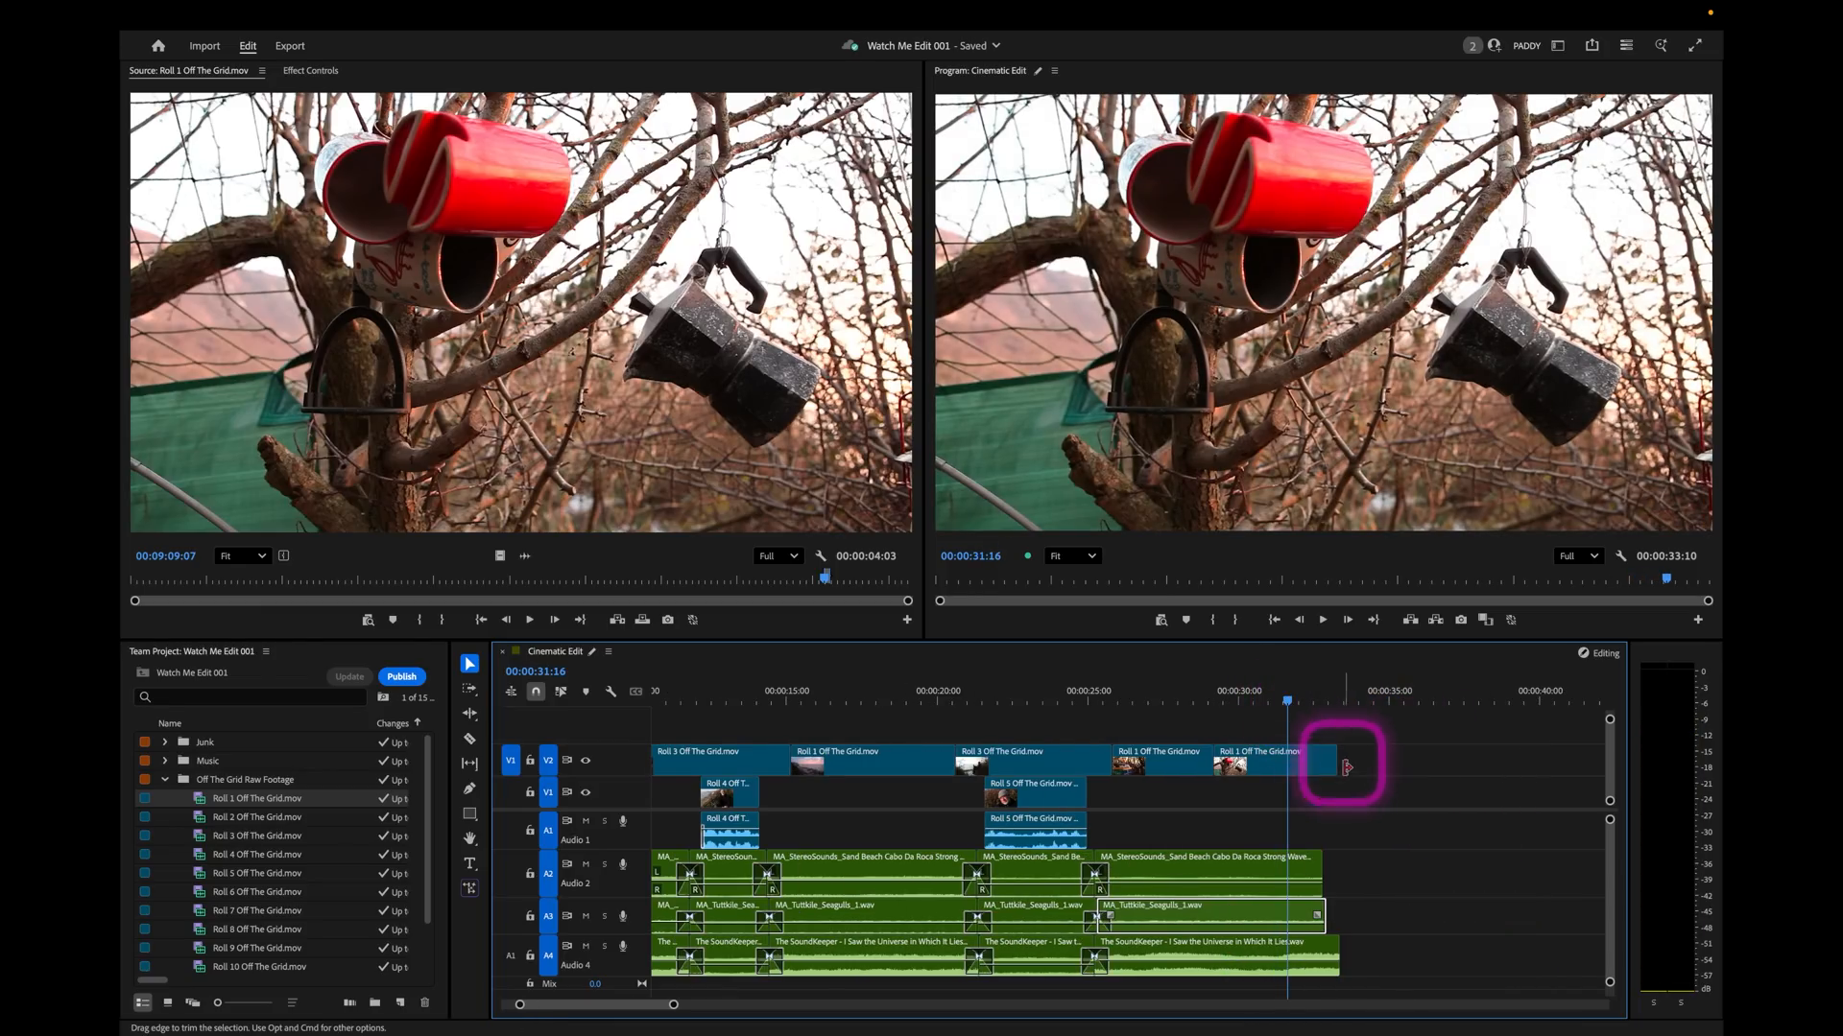
pyautogui.moveTo(1336, 758); pyautogui.dragTo(1321, 758)
# Compare the lengths of the last three V2 clips by marking each one as the sequence's in and out range.
pyautogui.click(1170, 726)
pyautogui.click(832, 780)
pyautogui.press('x')
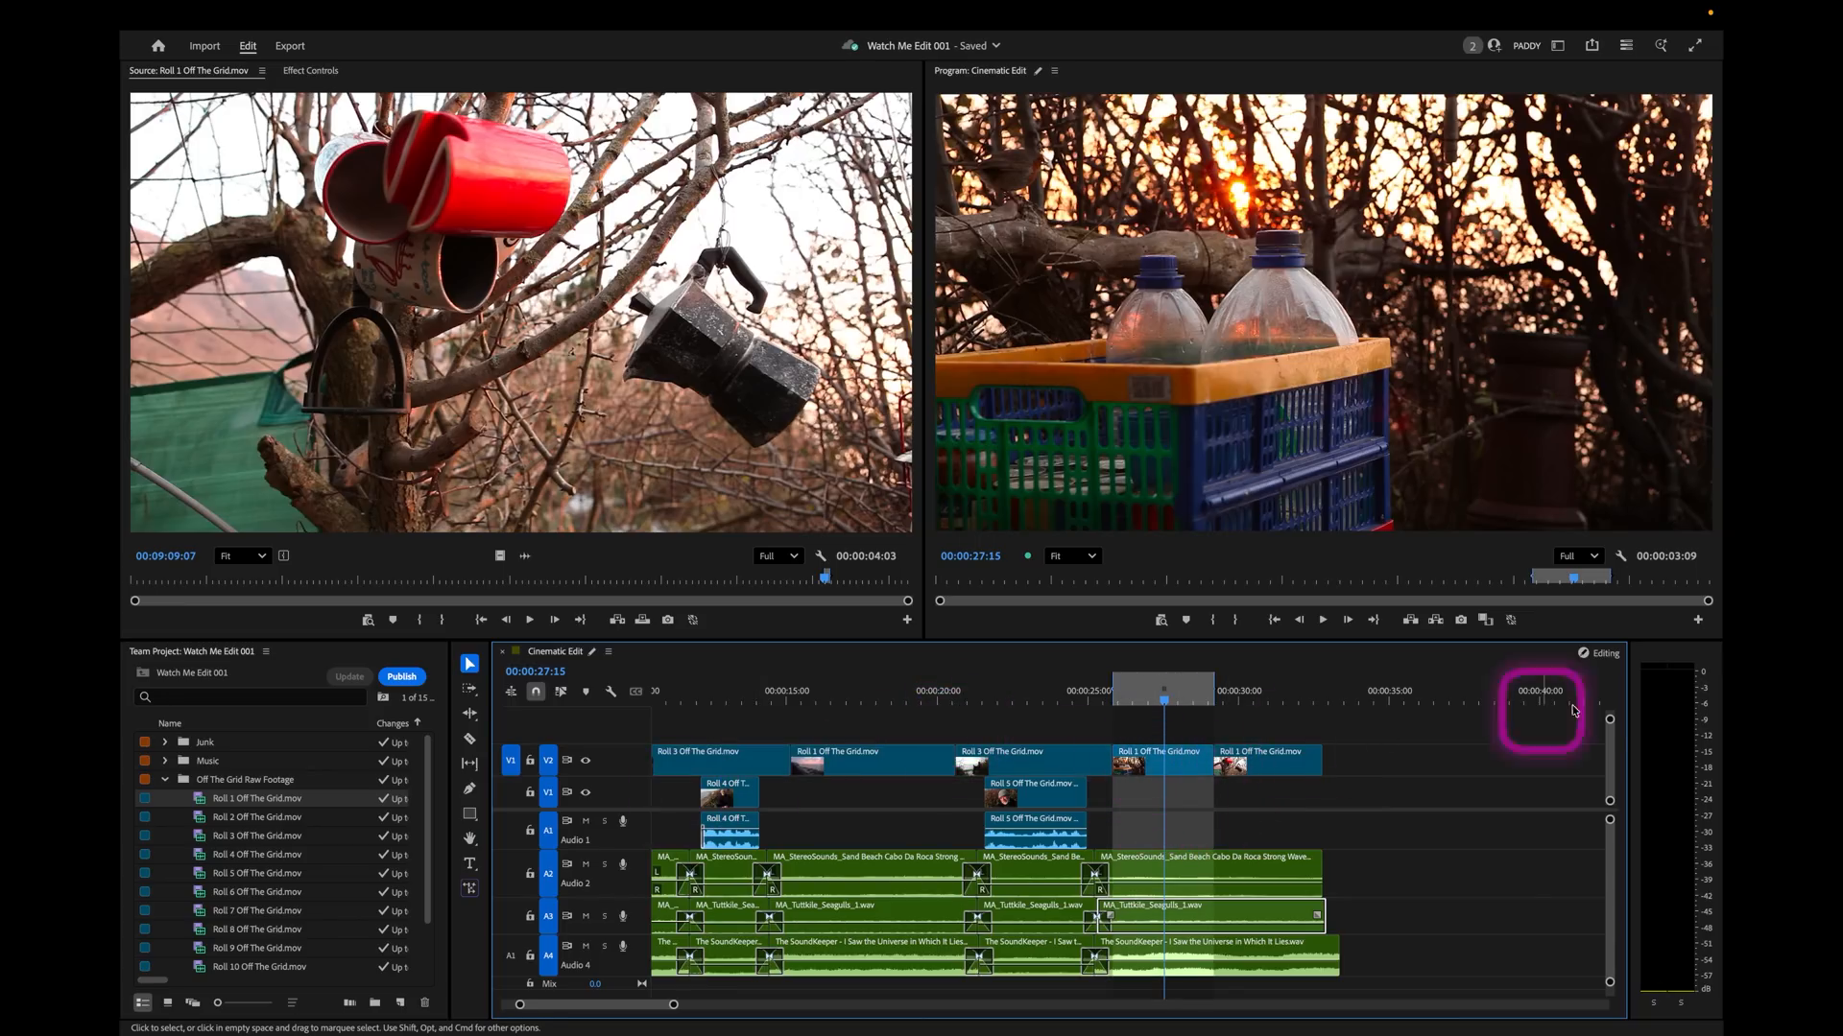
pyautogui.press('x')
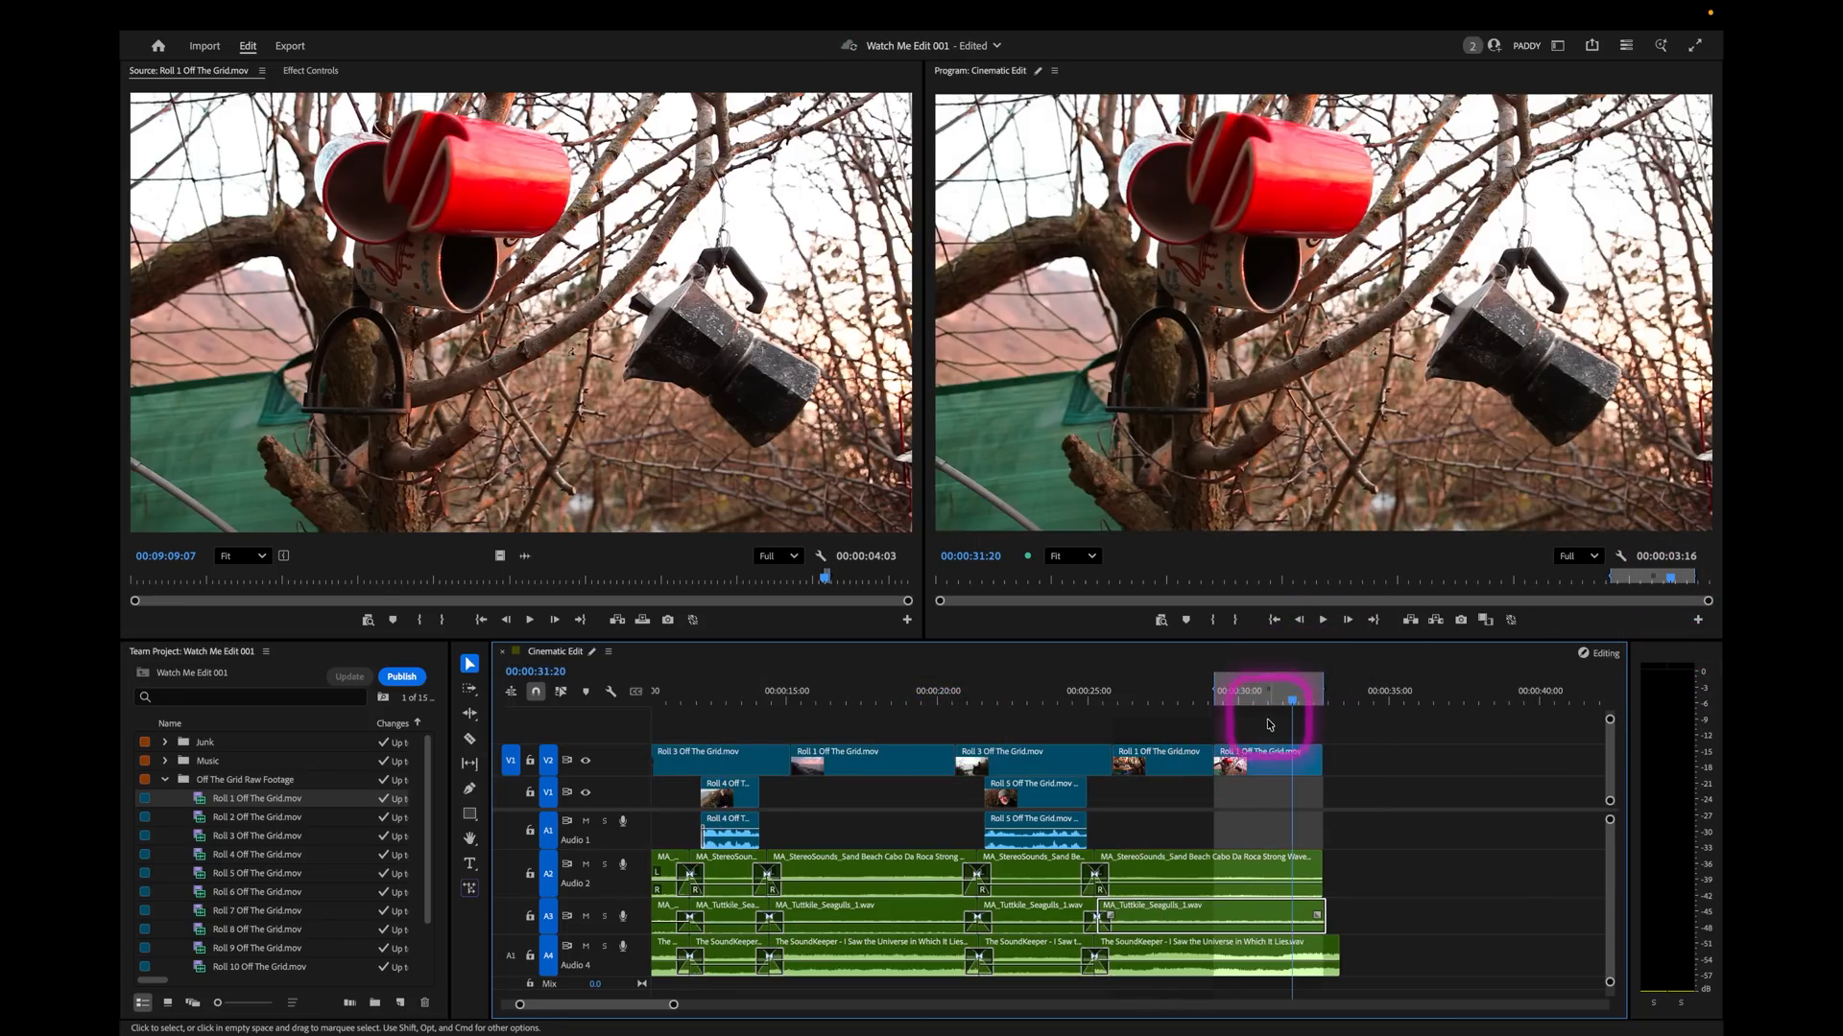
pyautogui.click(1021, 702)
pyautogui.press('x')
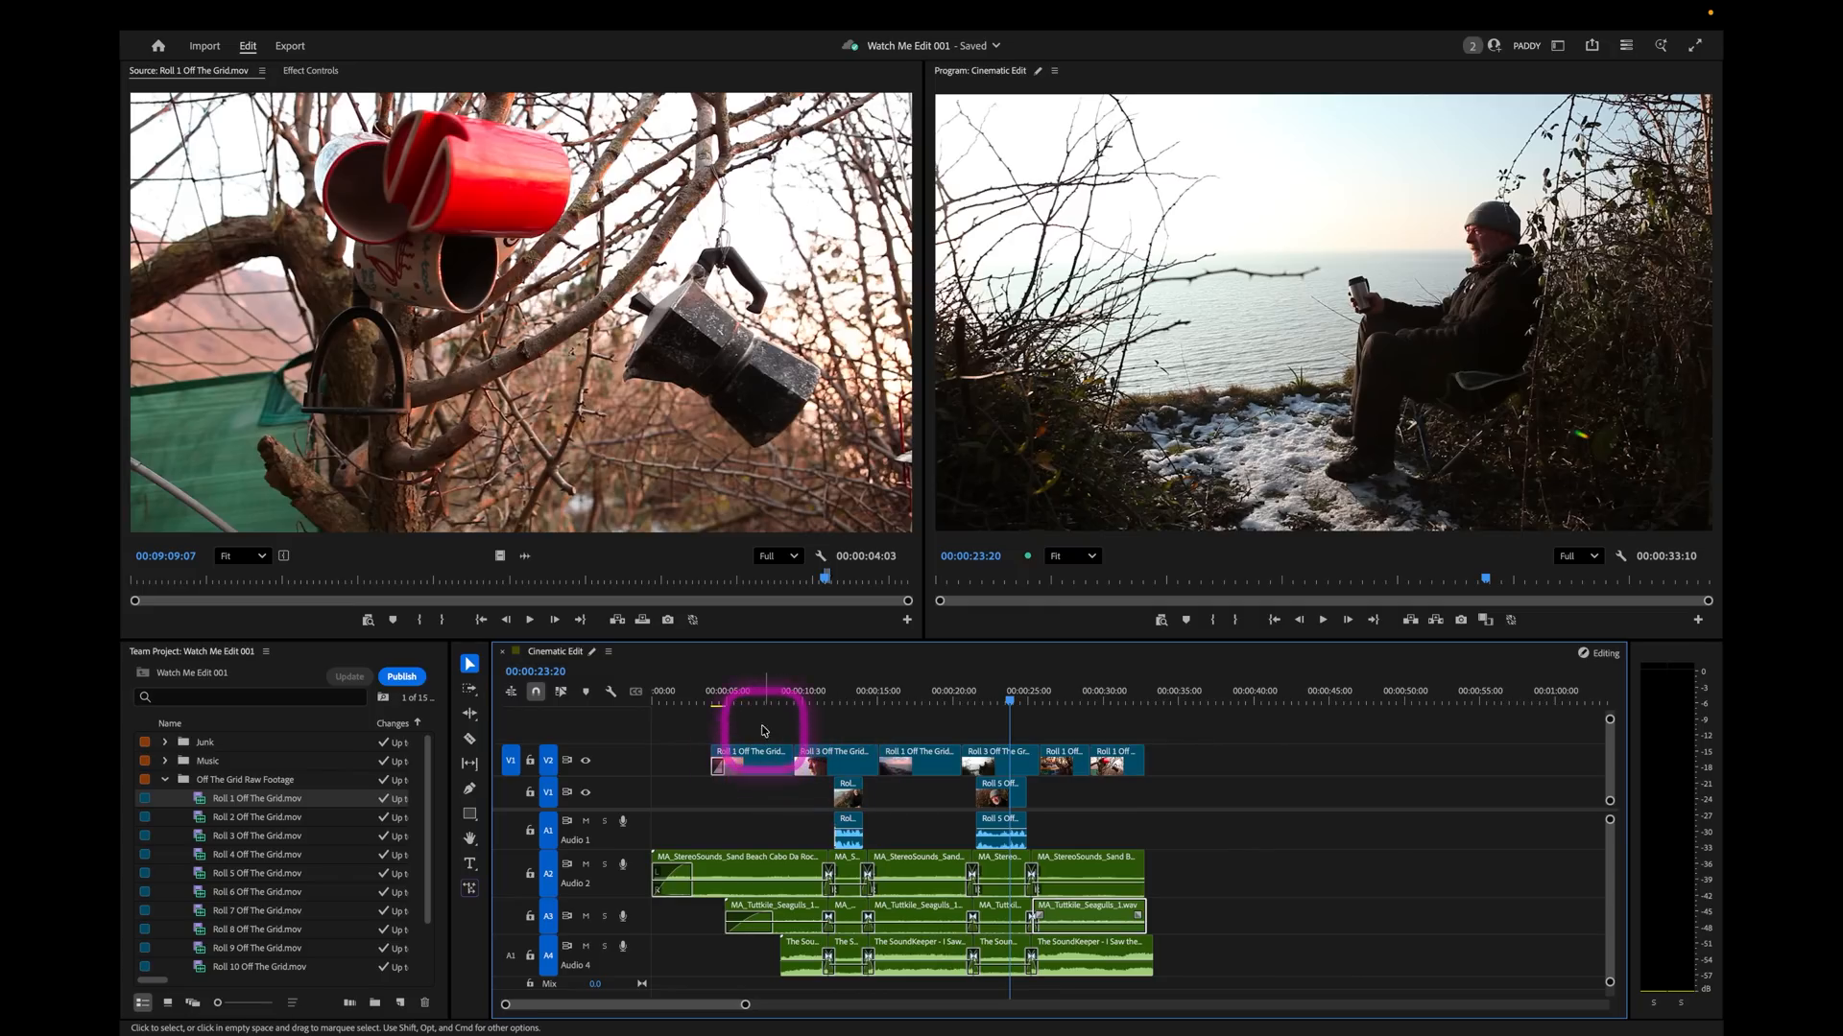
# Play the sequence from the Roll 5 soundbite to review the pacing of the bottles and mugs shots.
pyautogui.click(1054, 696)
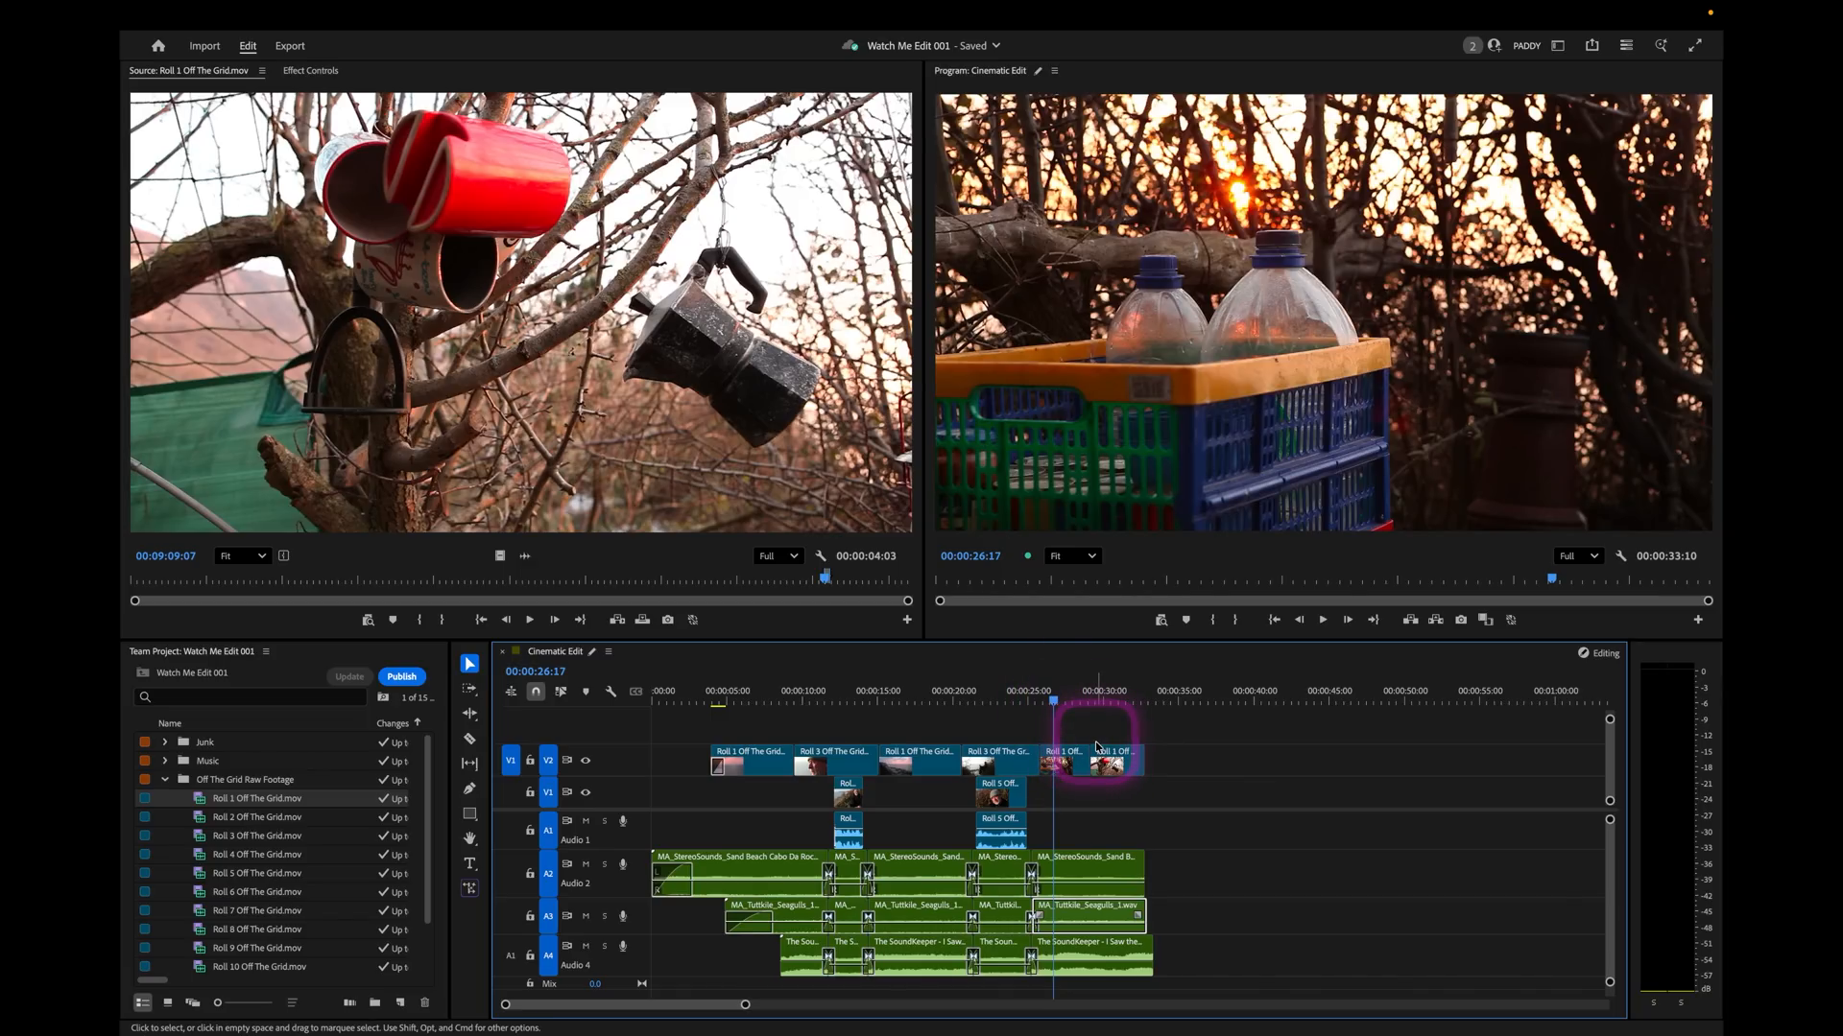
pyautogui.click(1008, 695)
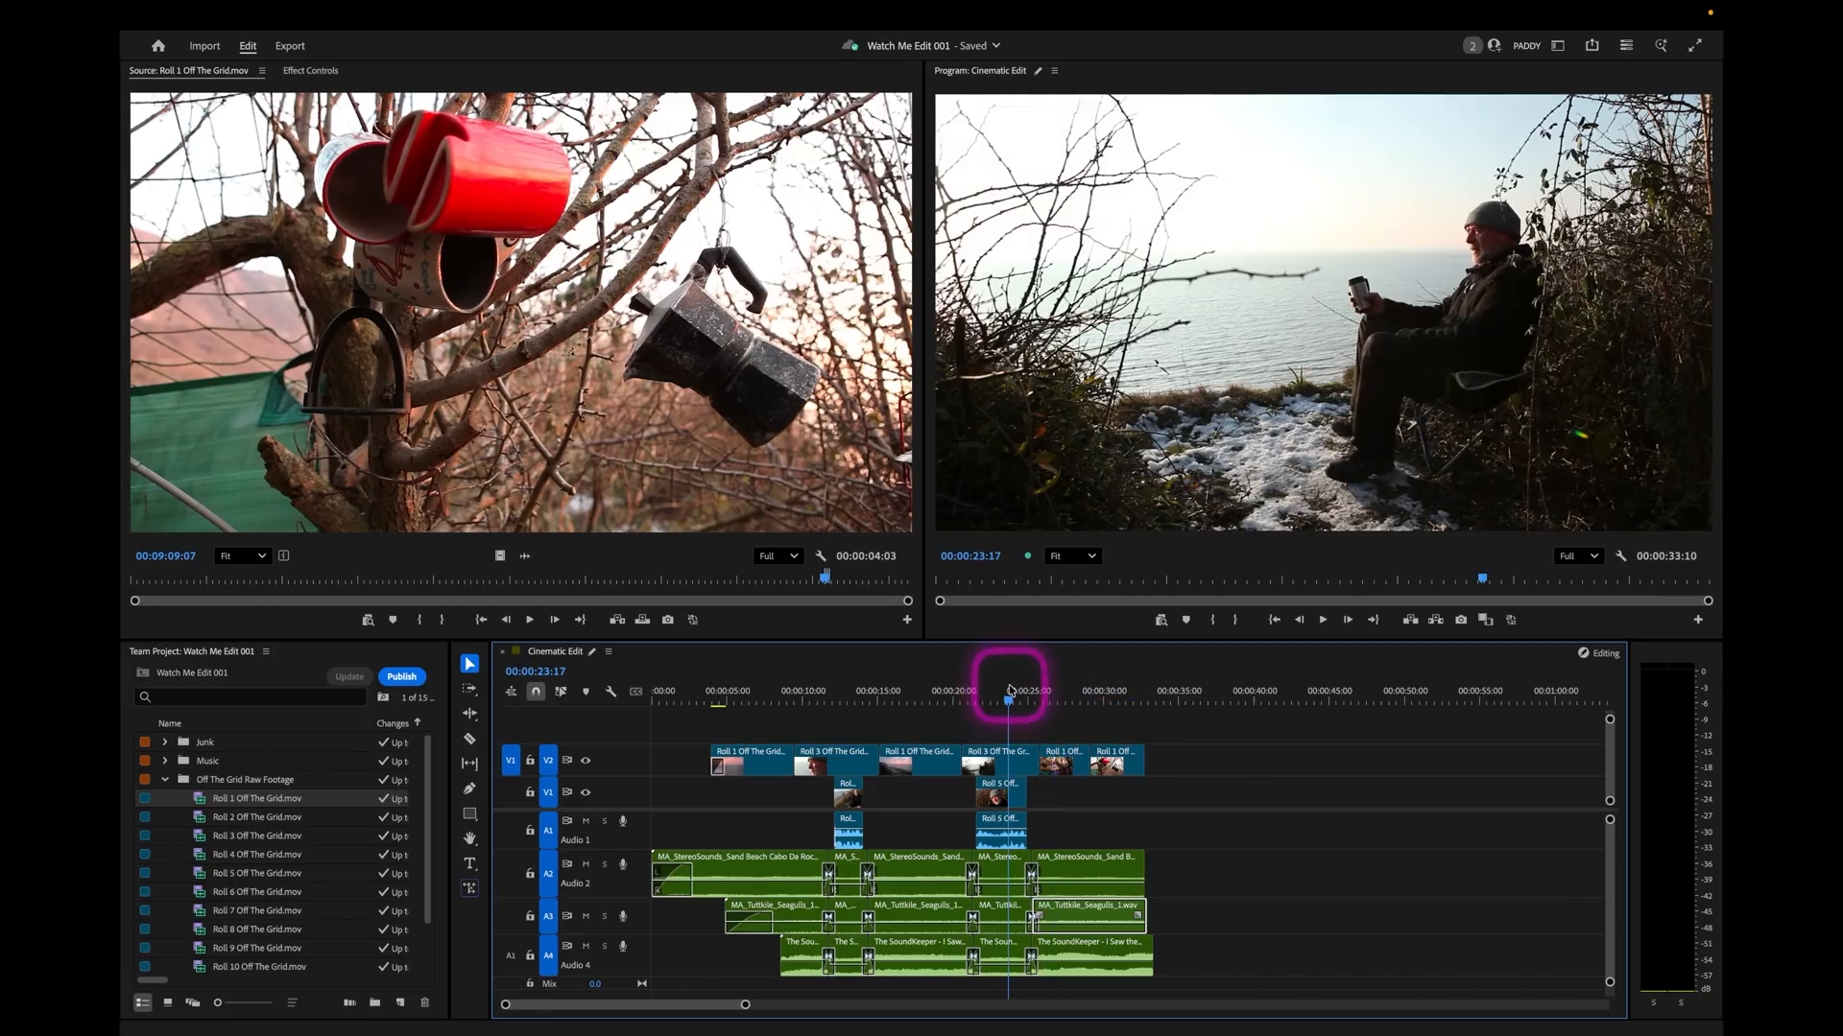
pyautogui.press('space')
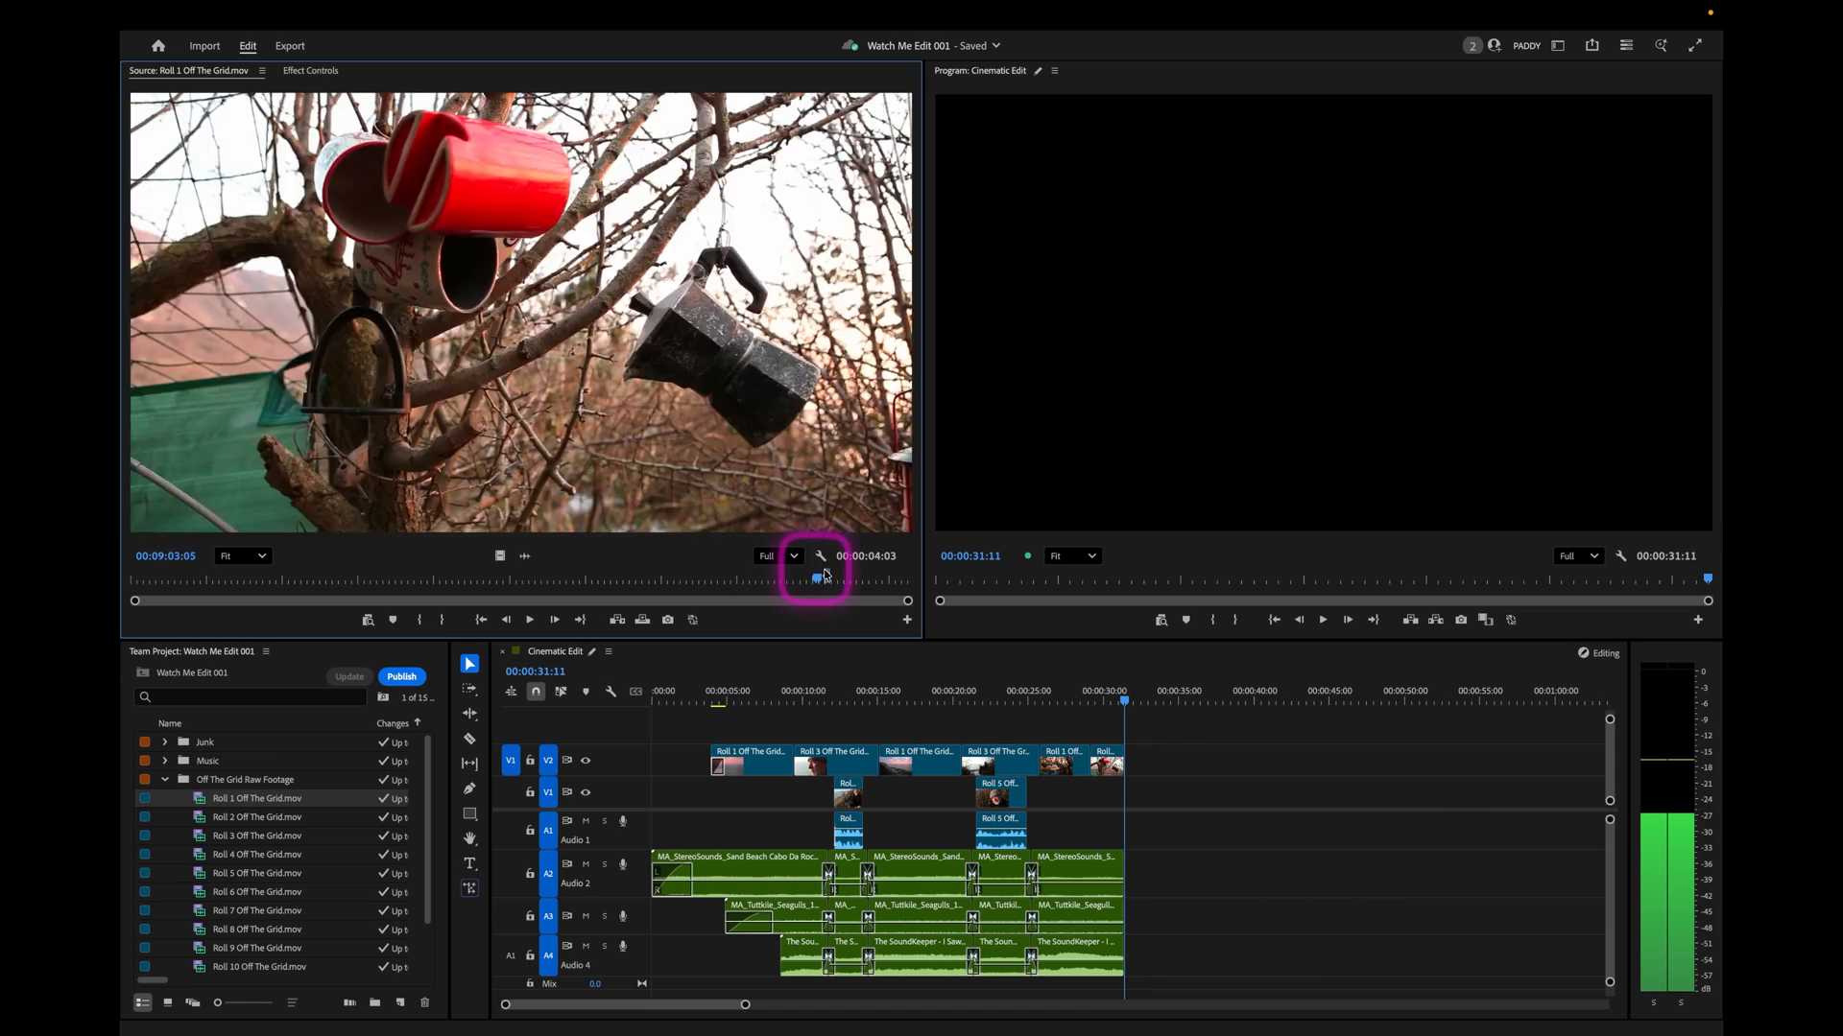
# Scrub through the rest of Roll 1 and then Roll 2 to look for the next cutaway shot.
pyautogui.moveTo(825, 576); pyautogui.dragTo(872, 579)
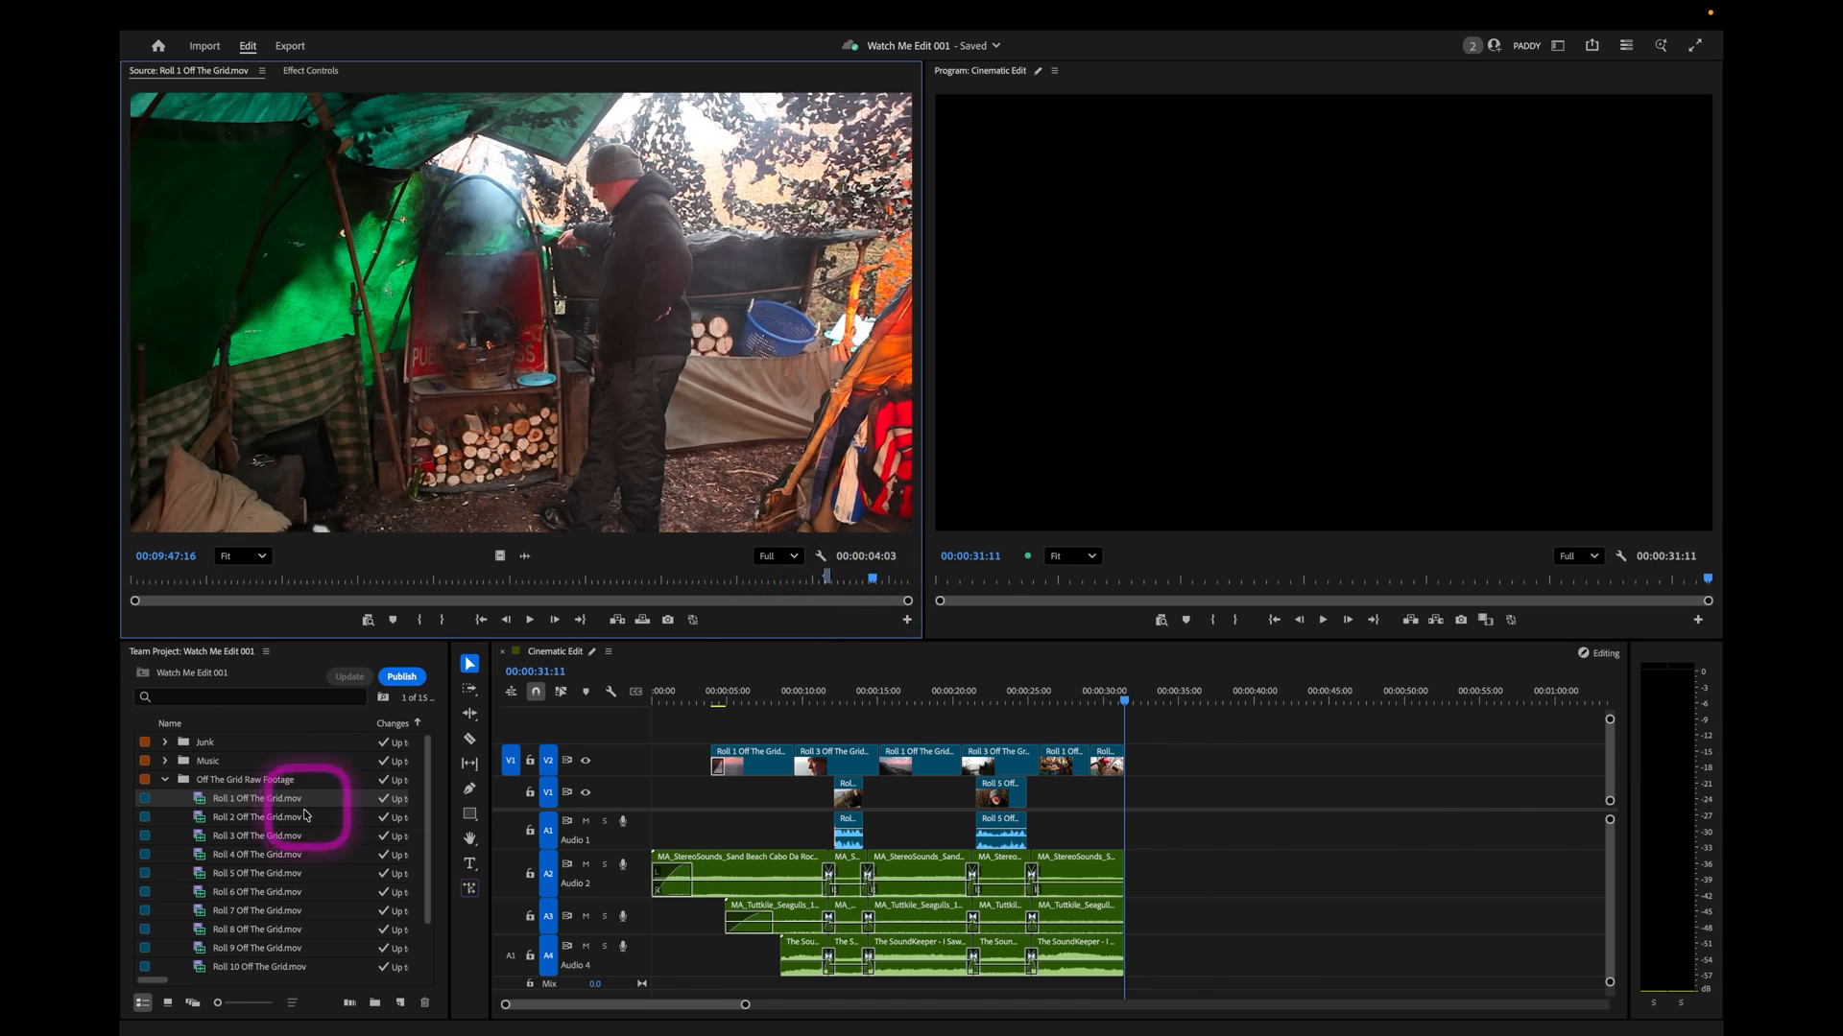
pyautogui.doubleClick(211, 818)
pyautogui.moveTo(184, 579); pyautogui.dragTo(707, 579)
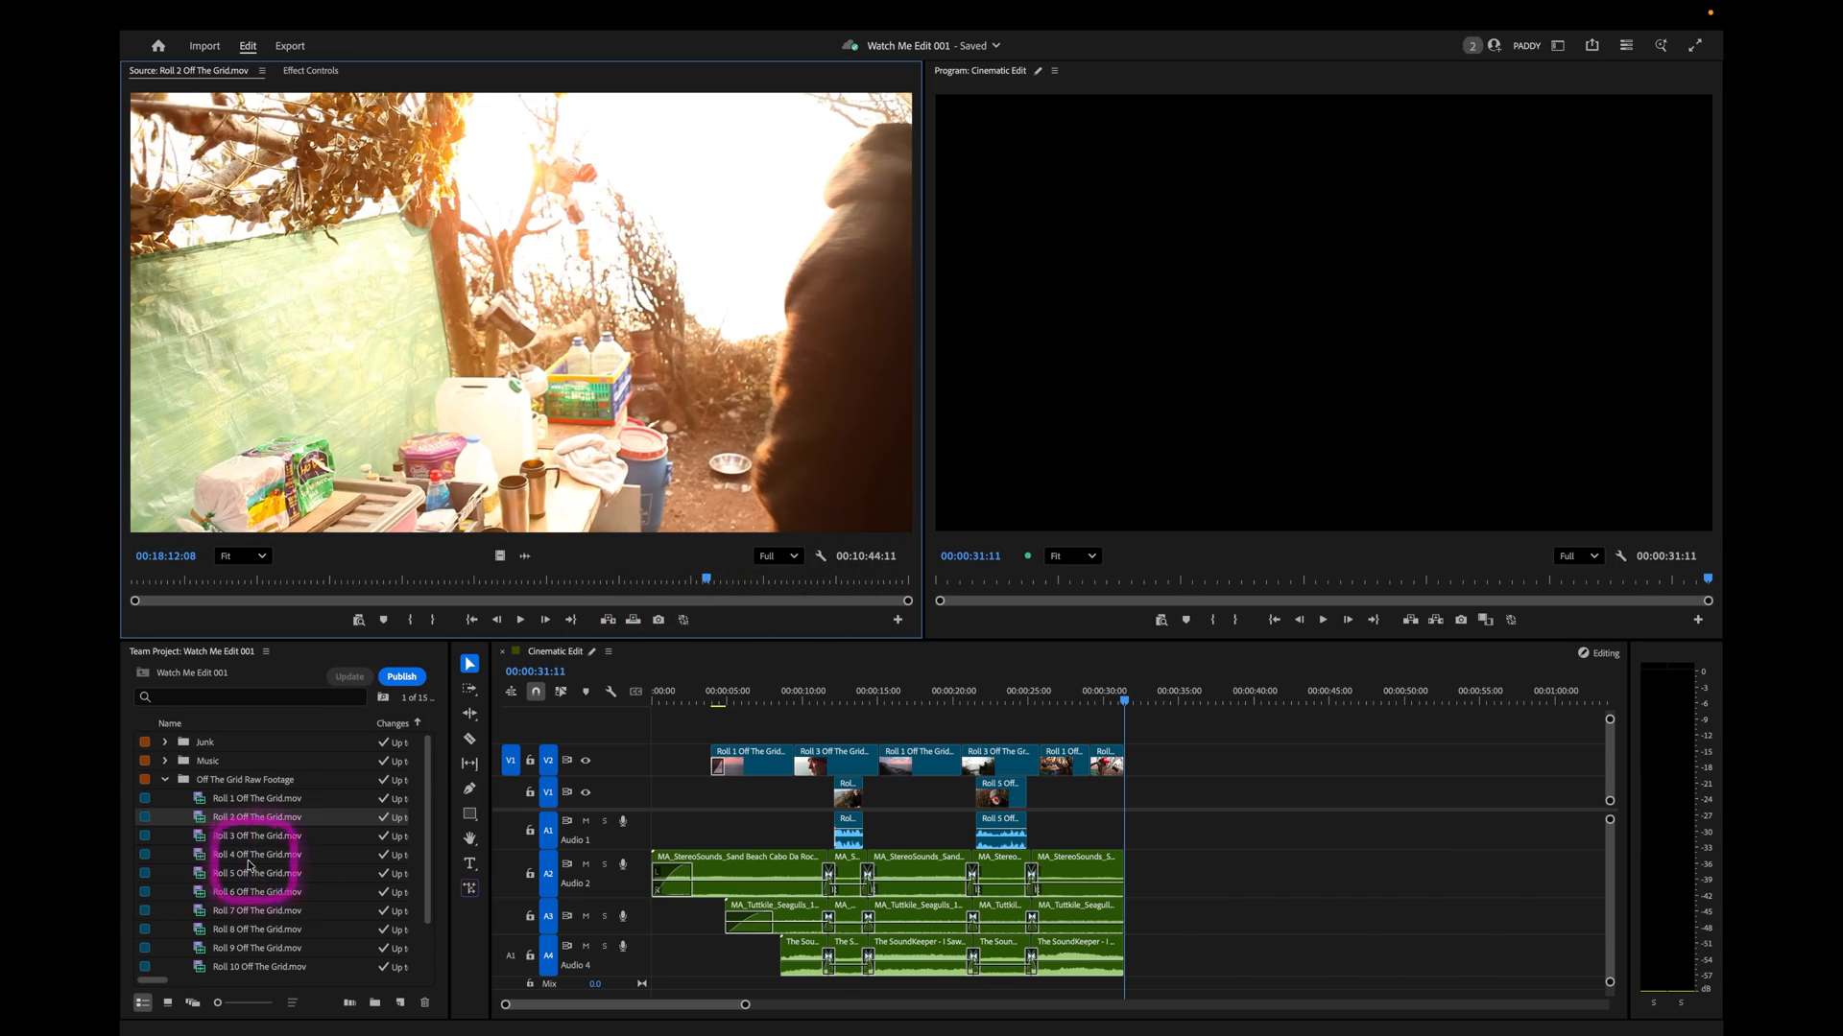
# Mark about 3 seconds 18 frames of the tent shot in Roll 3 and overwrite it onto V2 after the hanging mugs.
pyautogui.doubleClick(200, 837)
pyautogui.moveTo(165, 587)
pyautogui.mouseDown()
pyautogui.moveTo(144, 577)
pyautogui.moveTo(216, 579)
pyautogui.moveTo(156, 579)
pyautogui.mouseUp()
pyautogui.moveTo(155, 578); pyautogui.dragTo(171, 582)
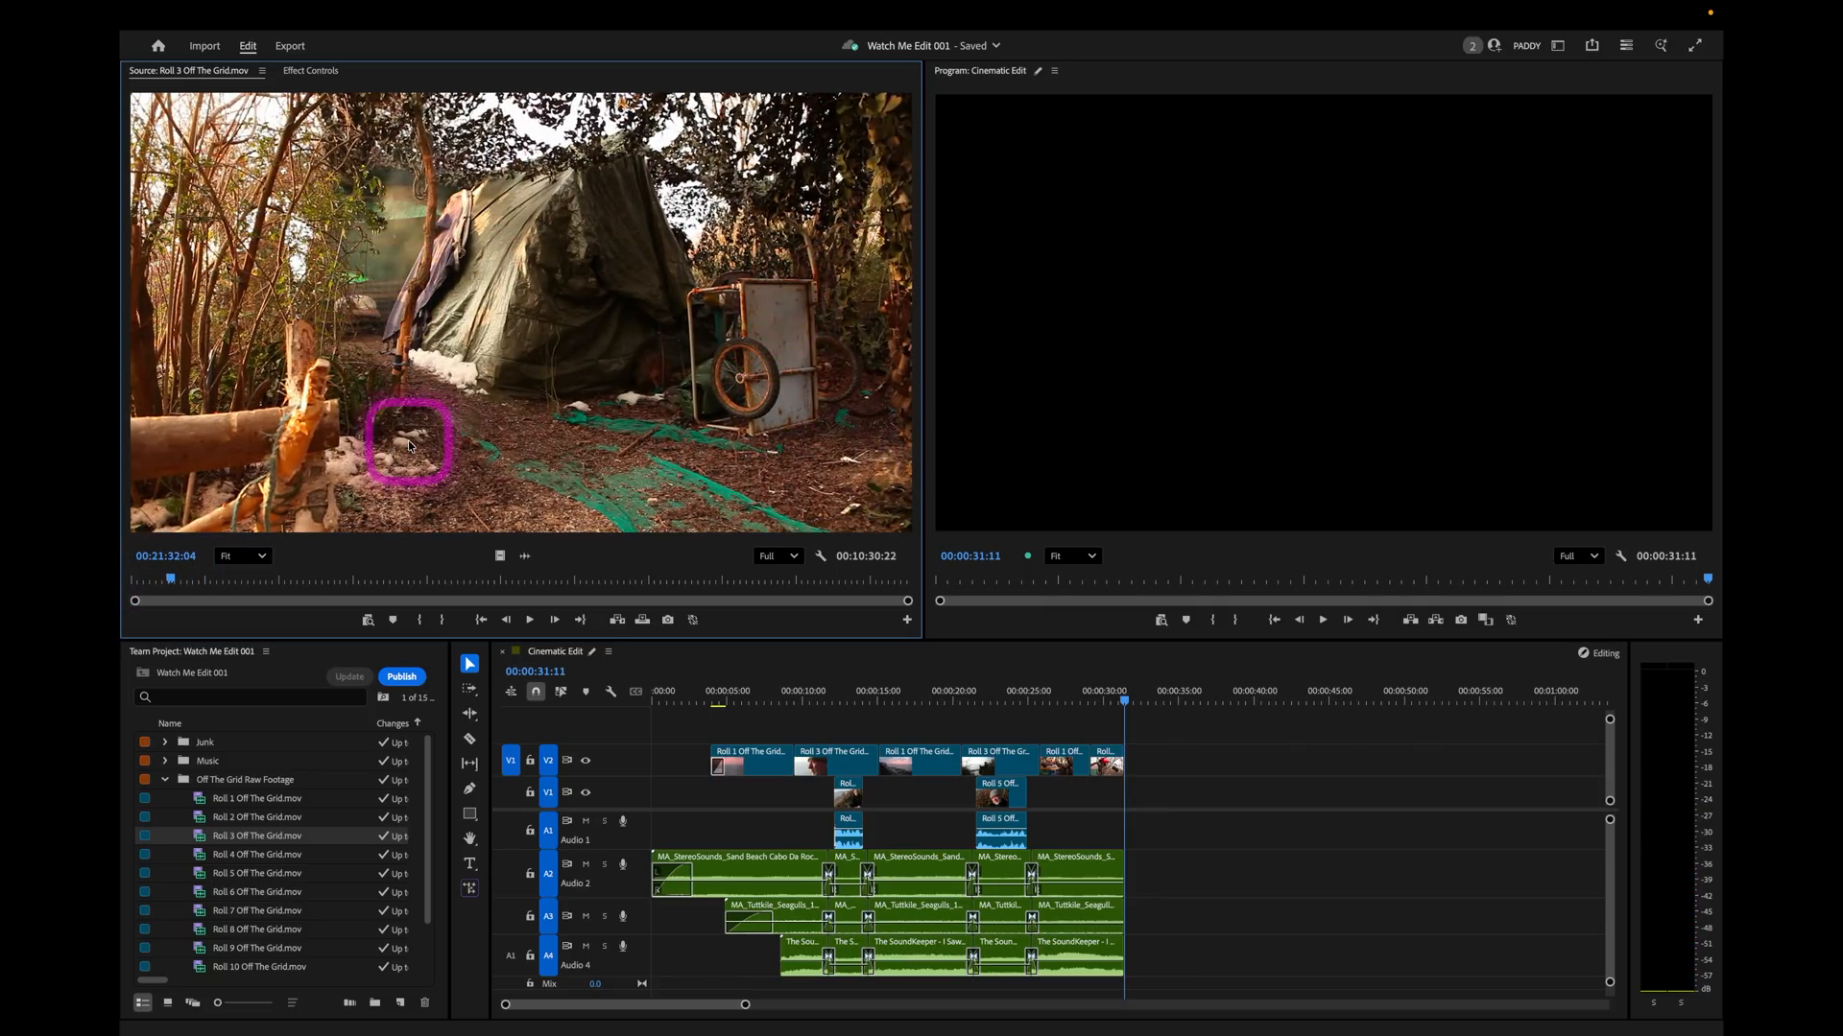
pyautogui.press('j')
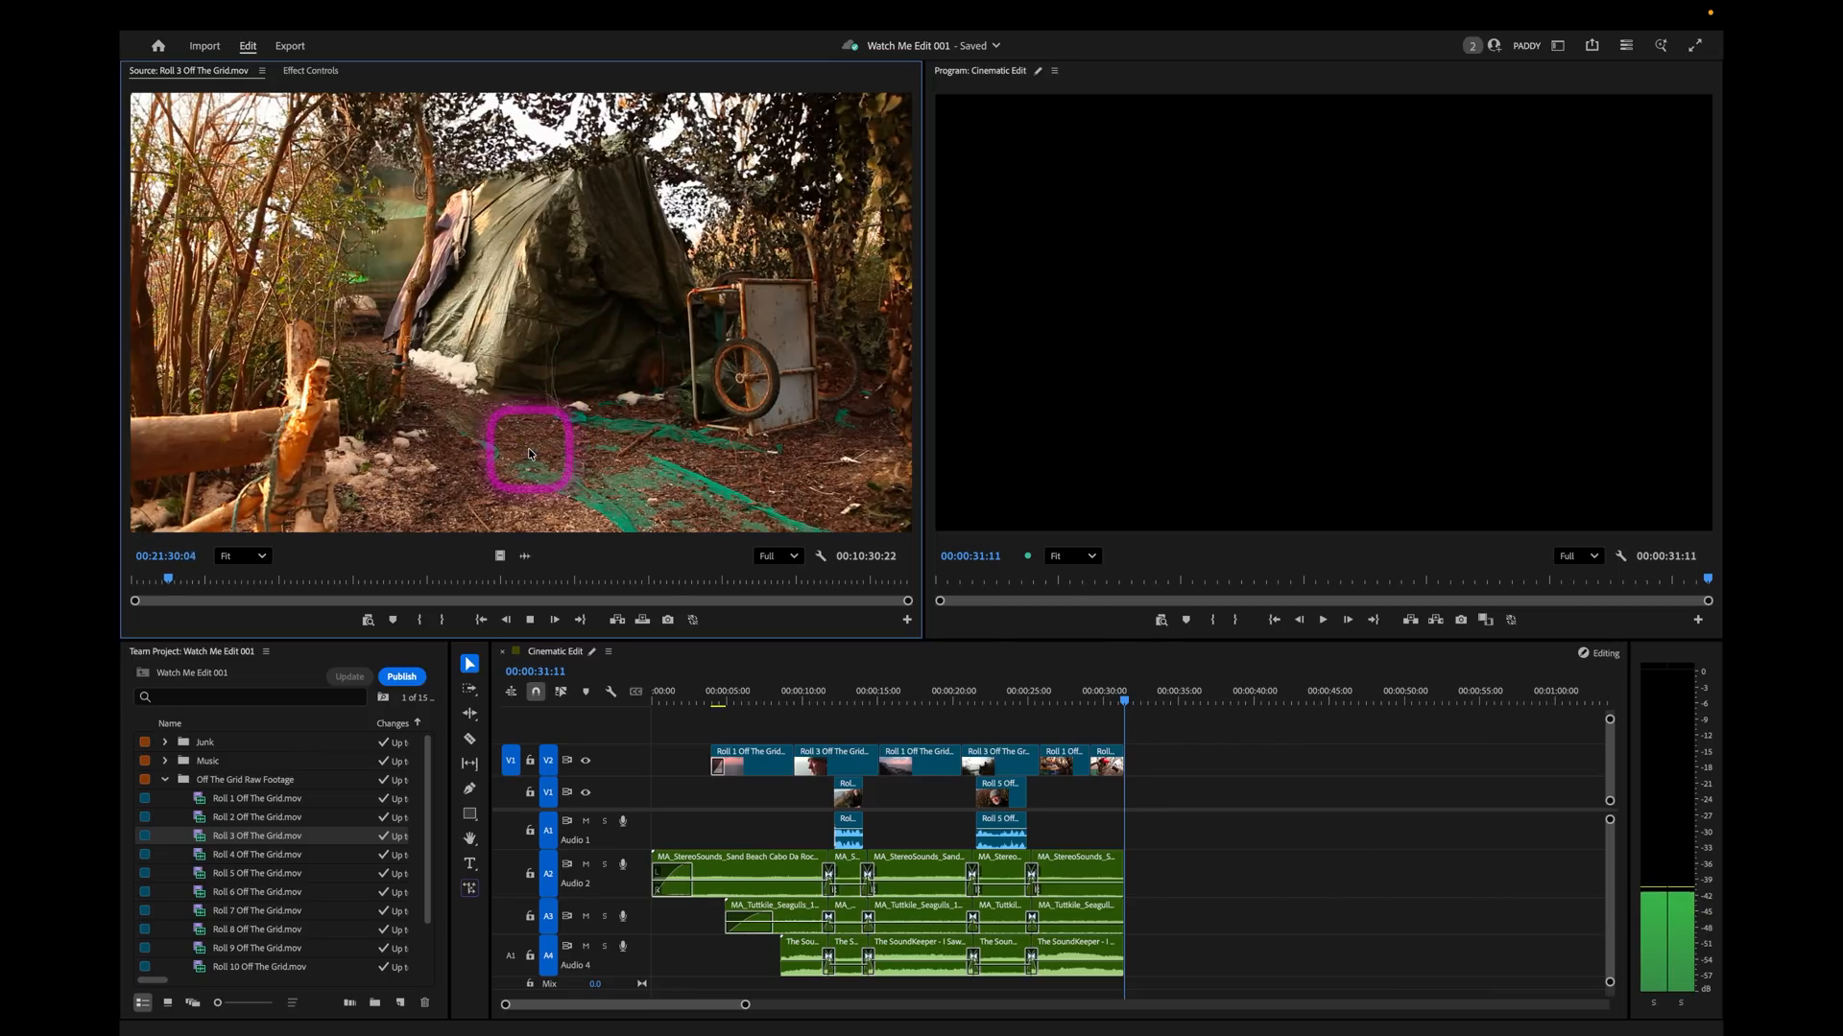
pyautogui.press('l')
pyautogui.press('i')
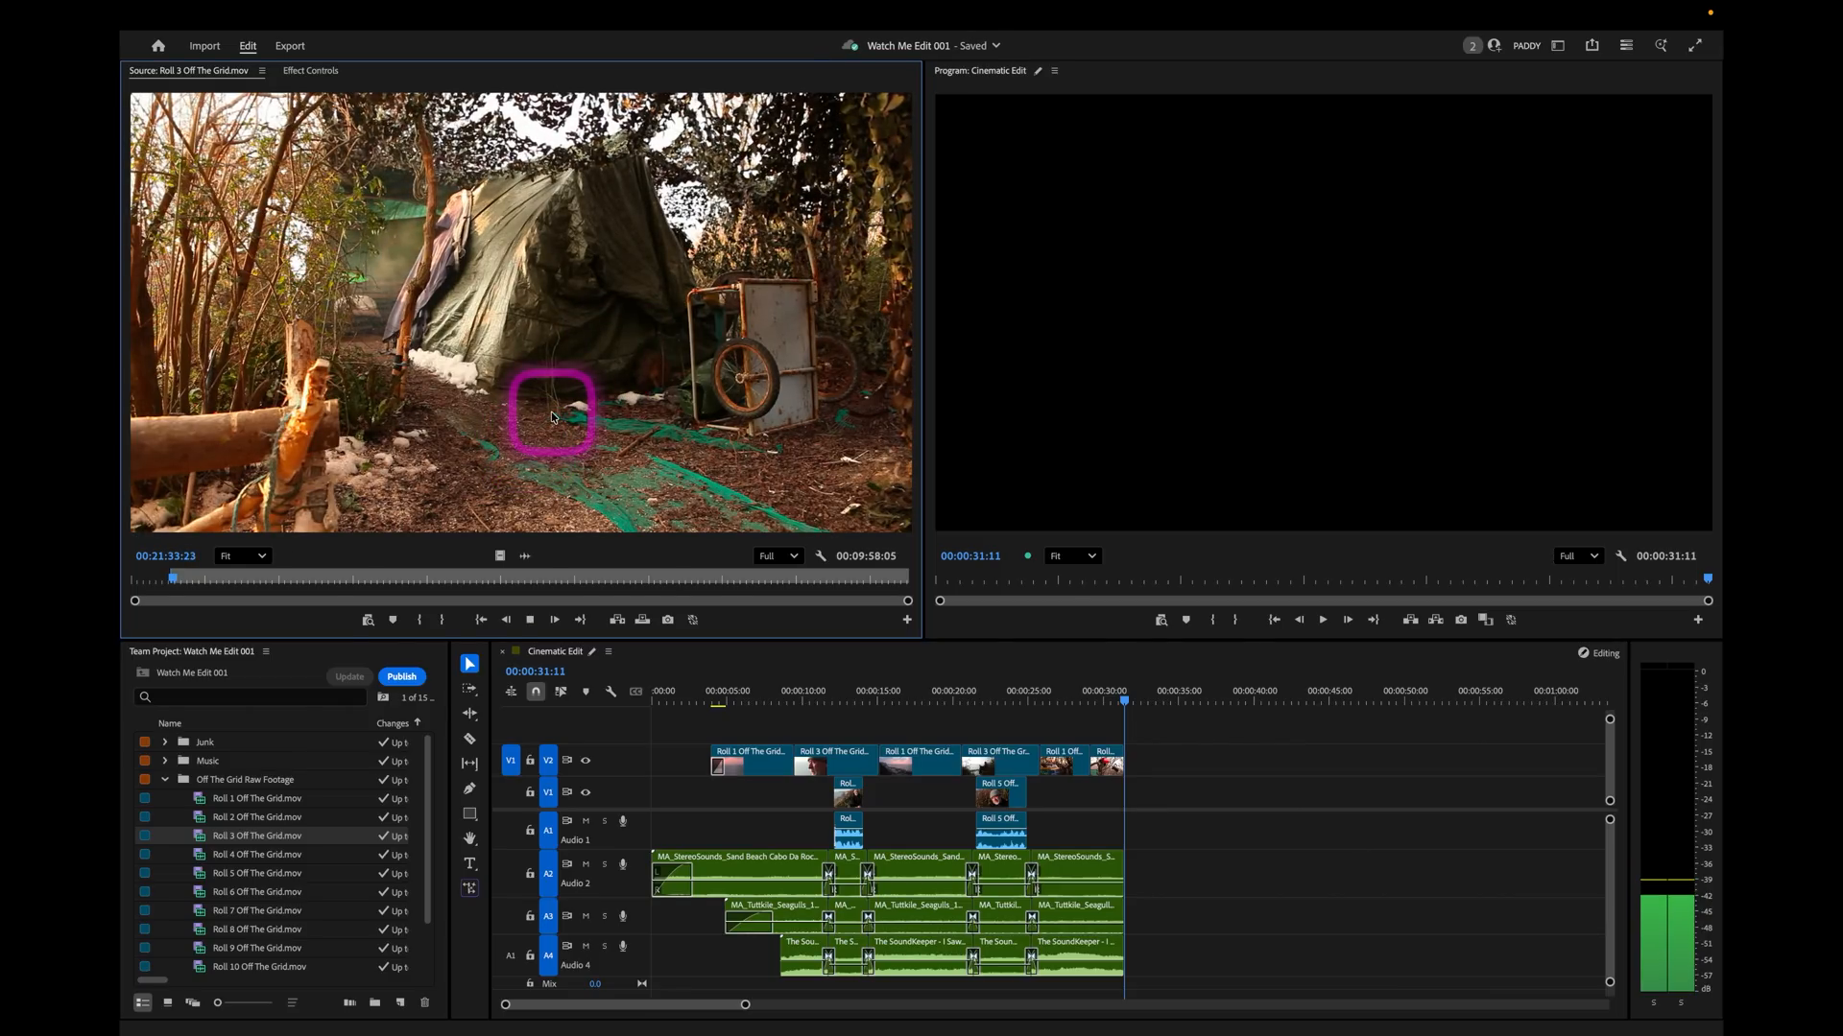
pyautogui.press('o')
pyautogui.press('k')
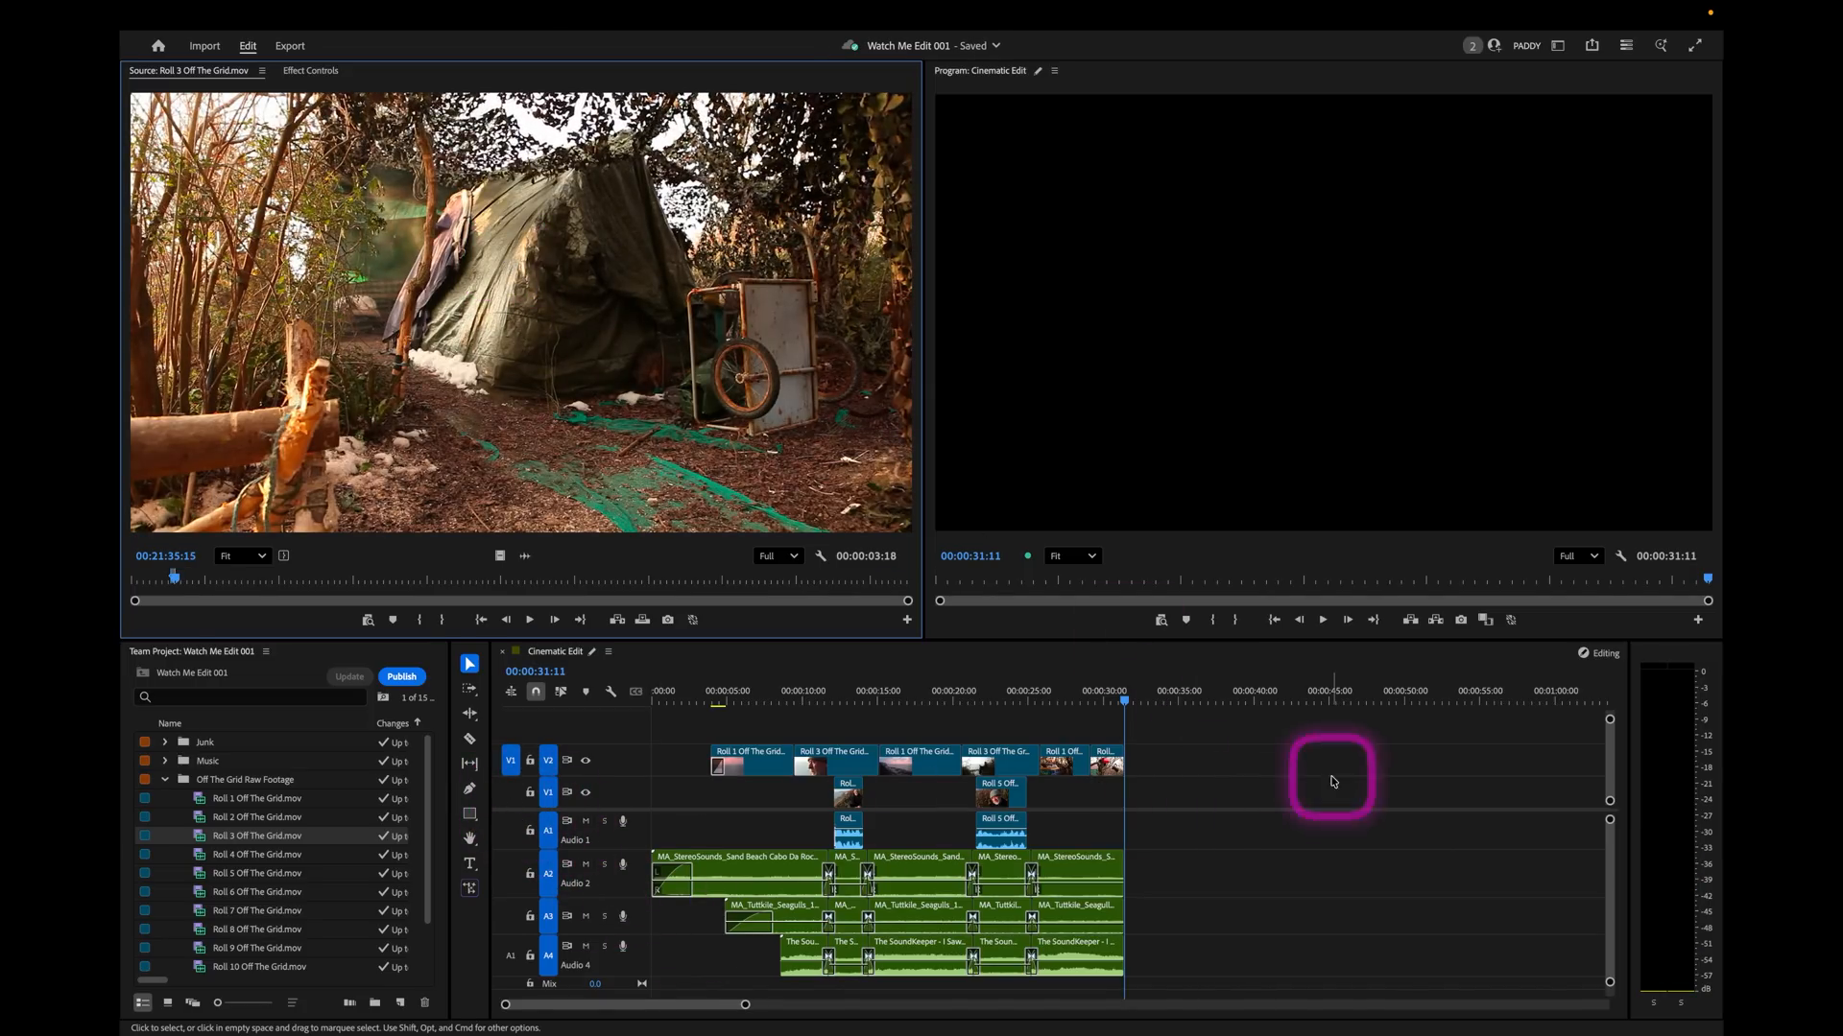
pyautogui.click(639, 622)
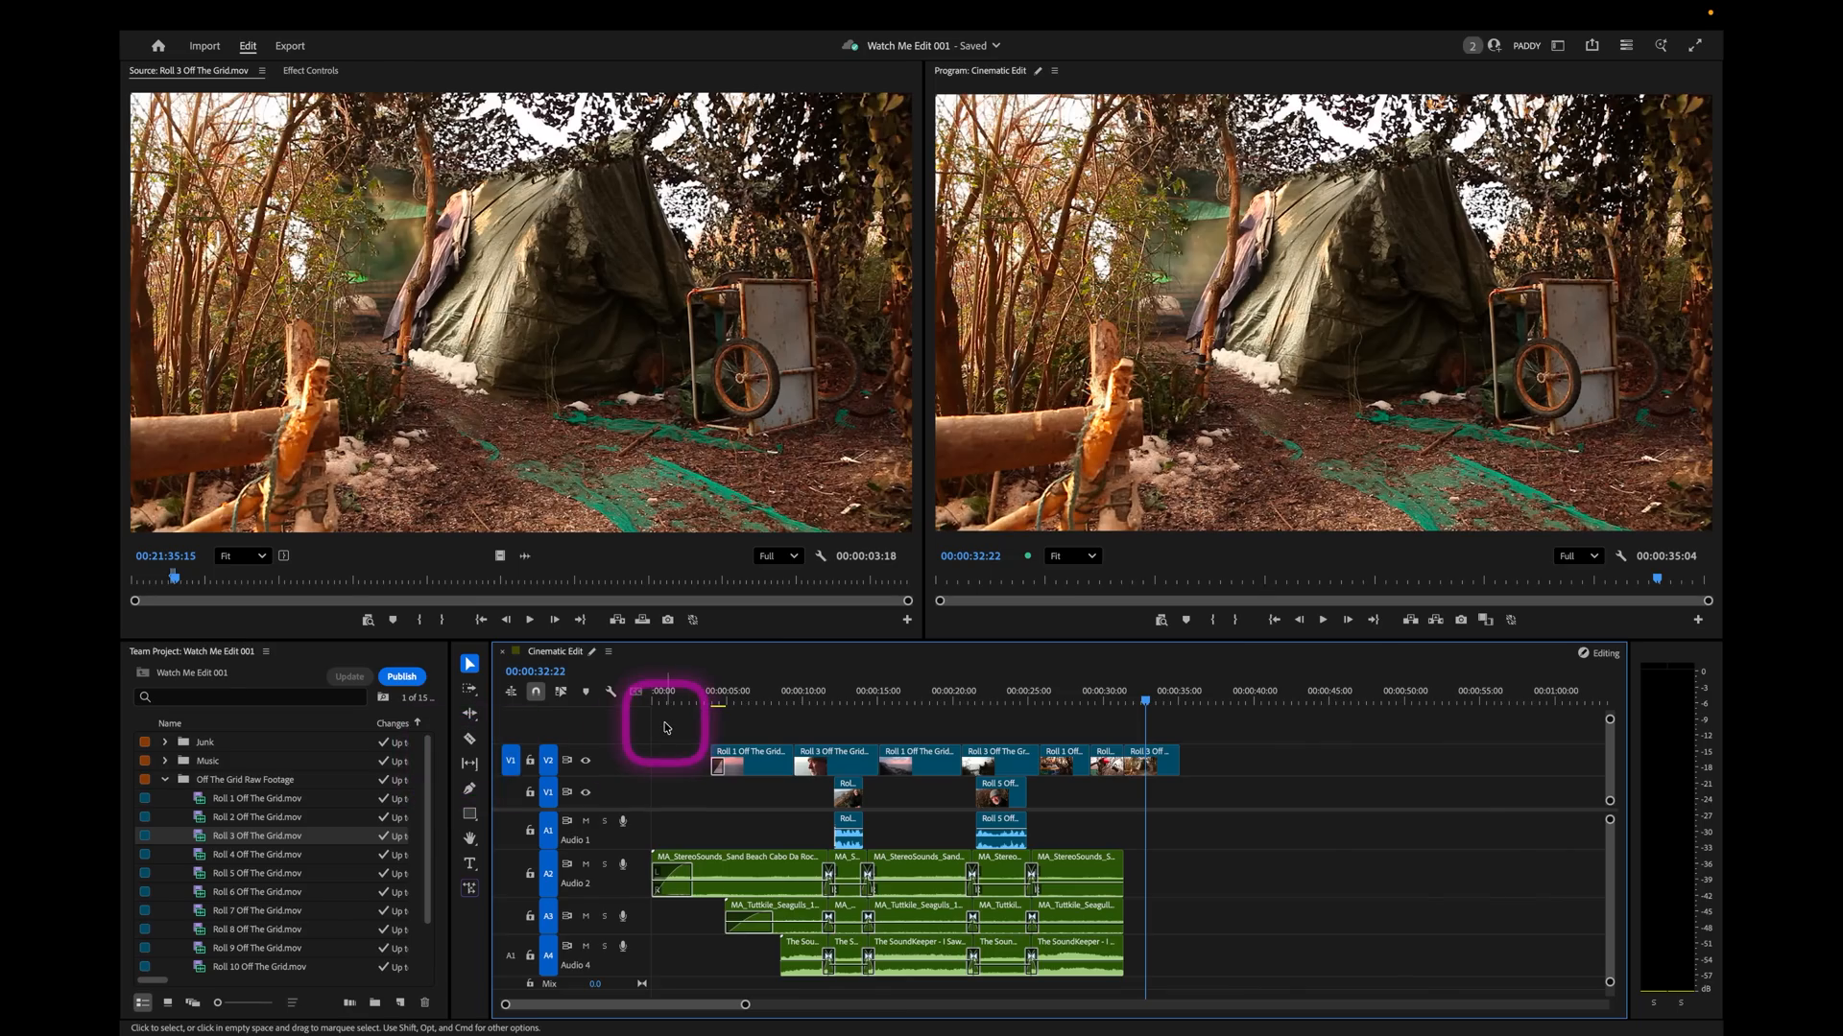
# Mark the man's soundbite at the first marker in Roll 4 as a source range of about 14 seconds.
pyautogui.doubleClick(198, 854)
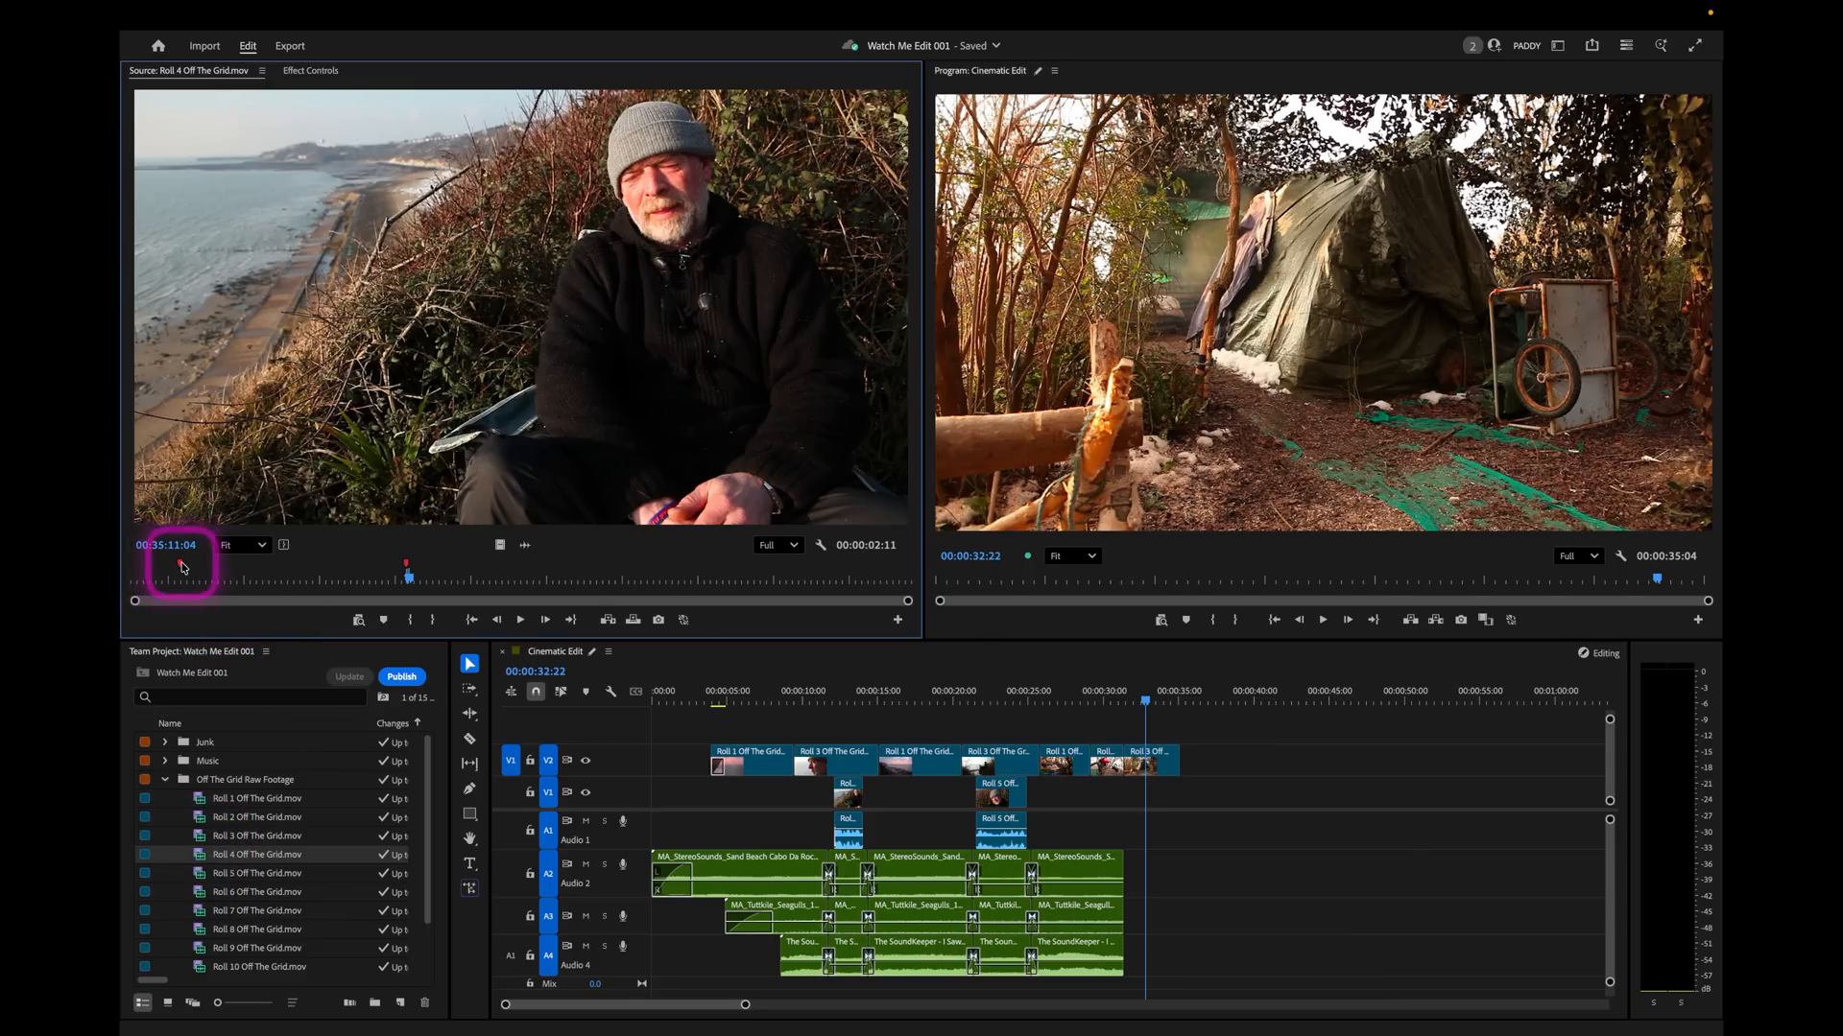
pyautogui.click(183, 567)
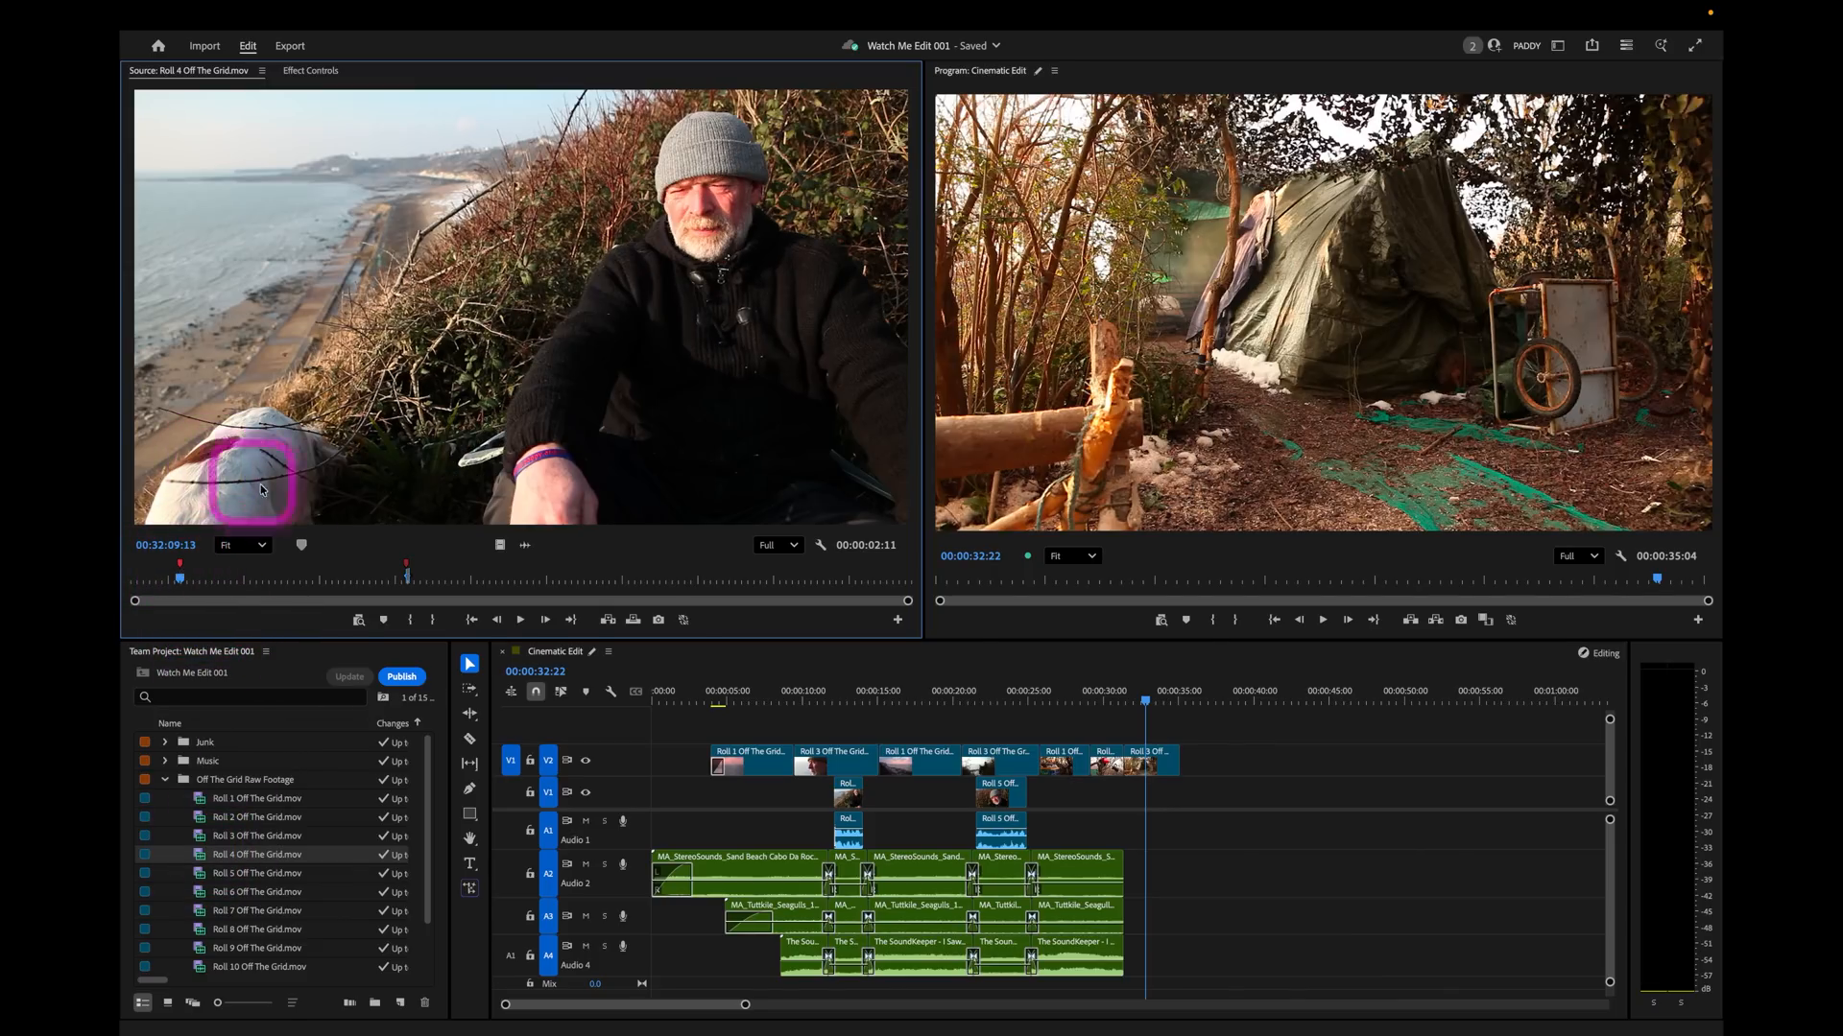
pyautogui.press('space')
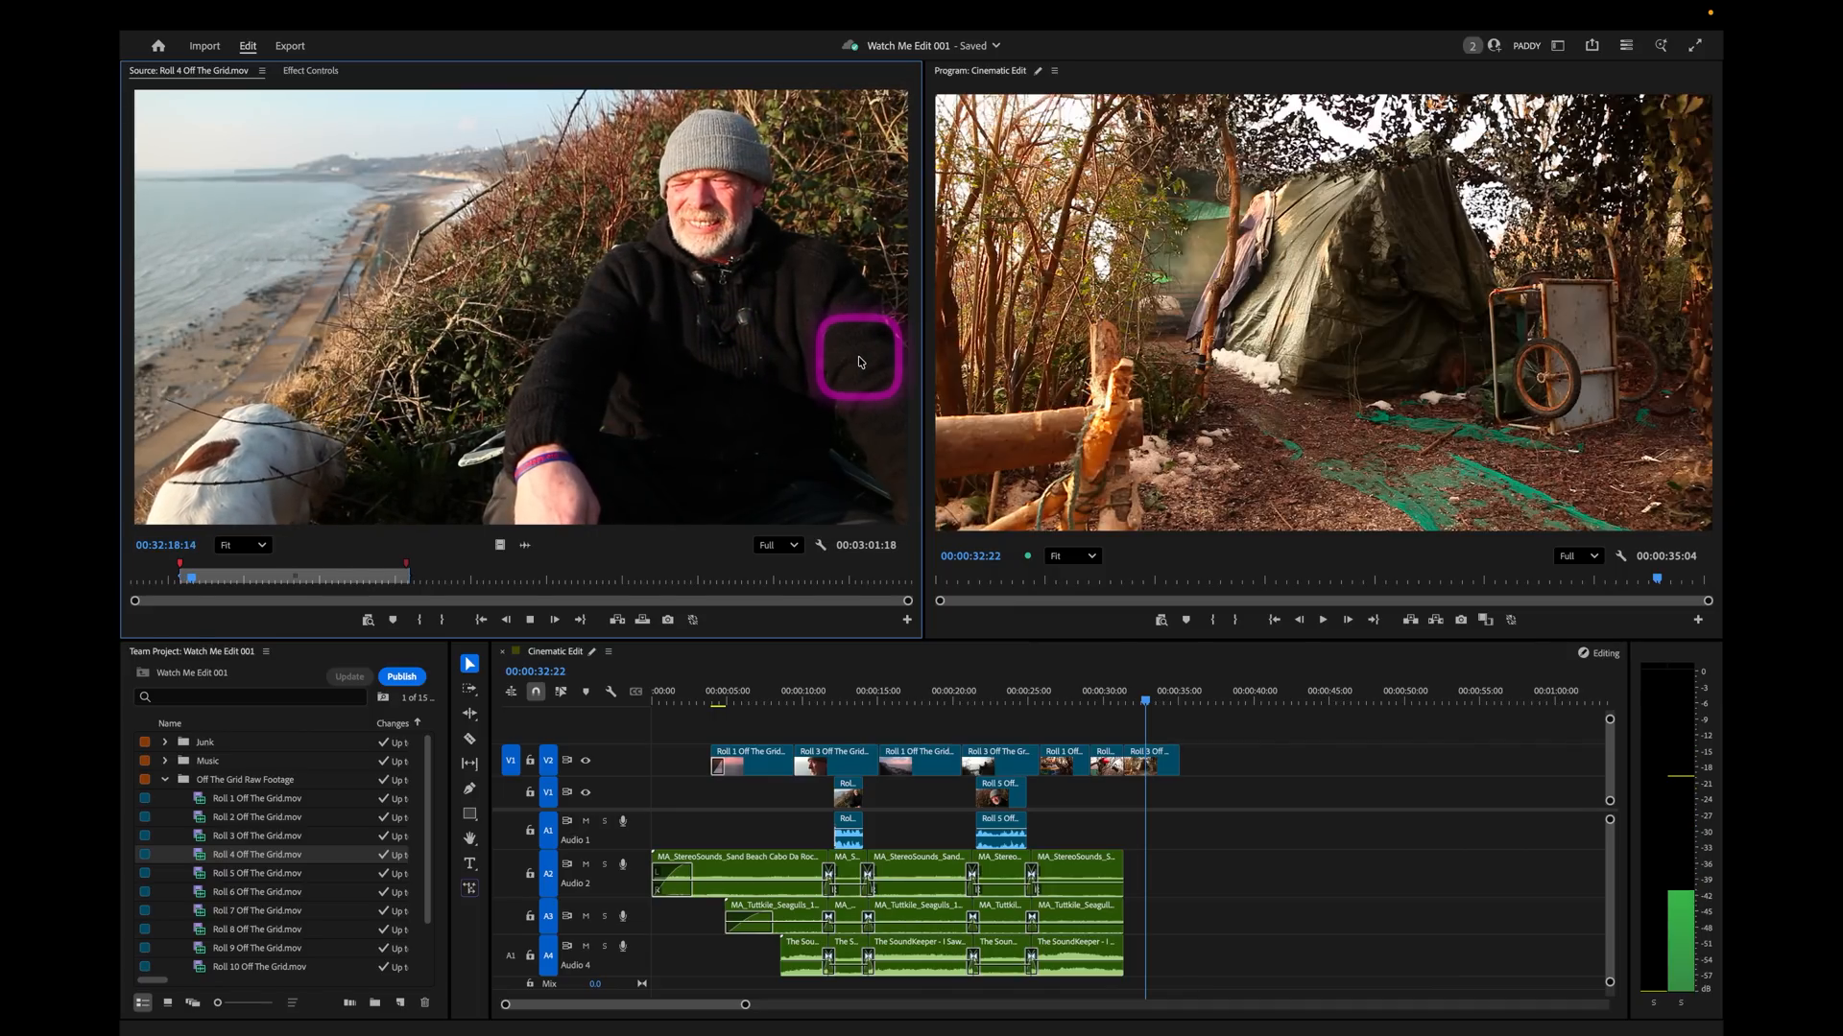
pyautogui.press('o')
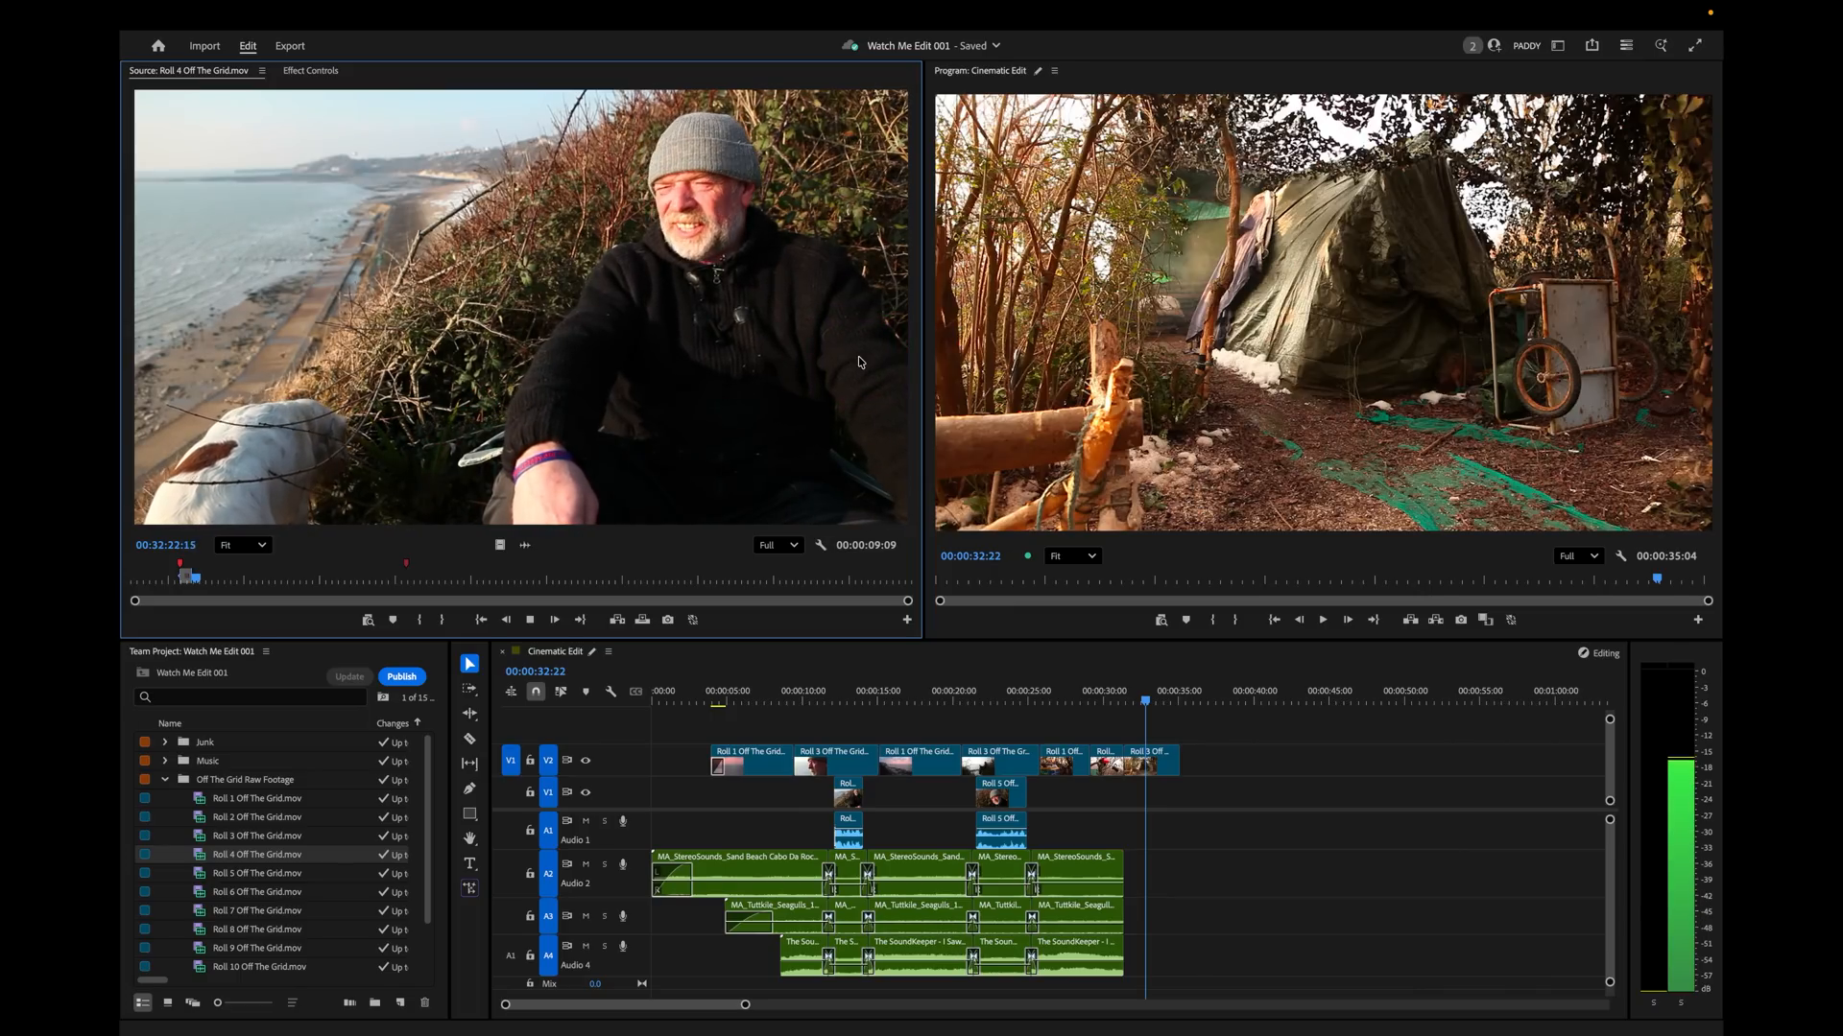
pyautogui.press('o')
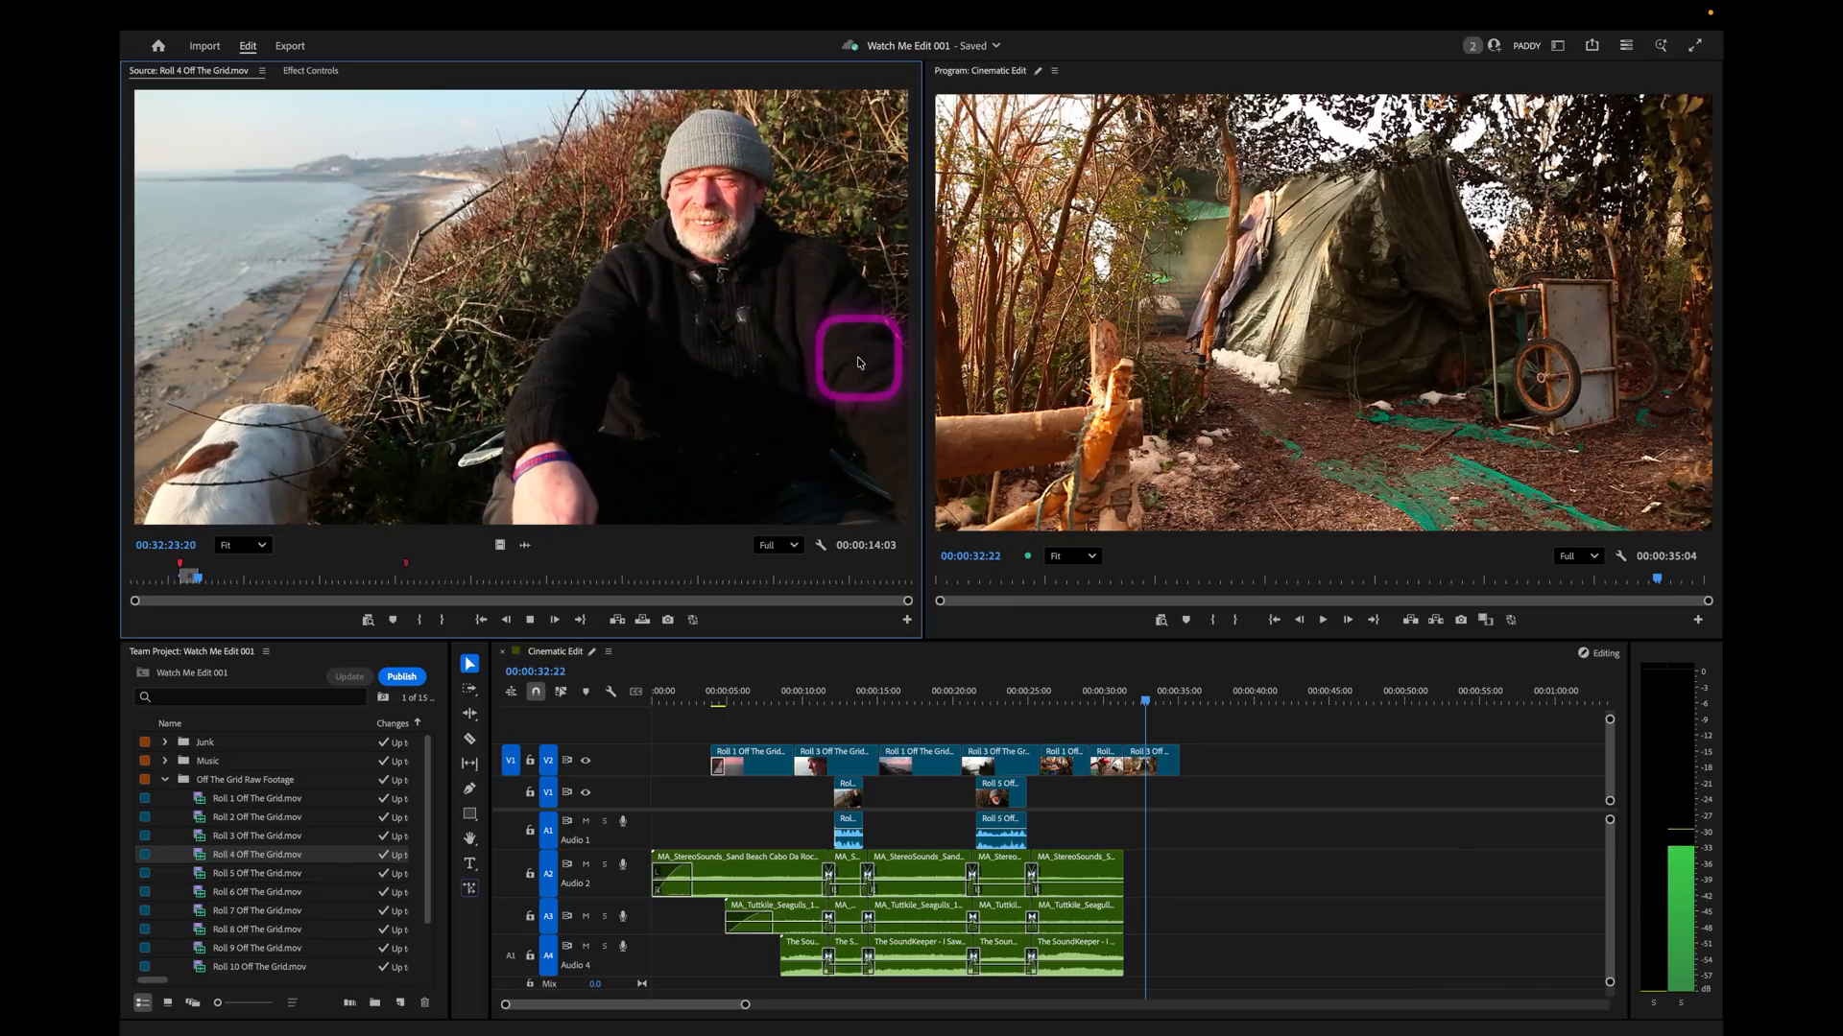
pyautogui.press('space')
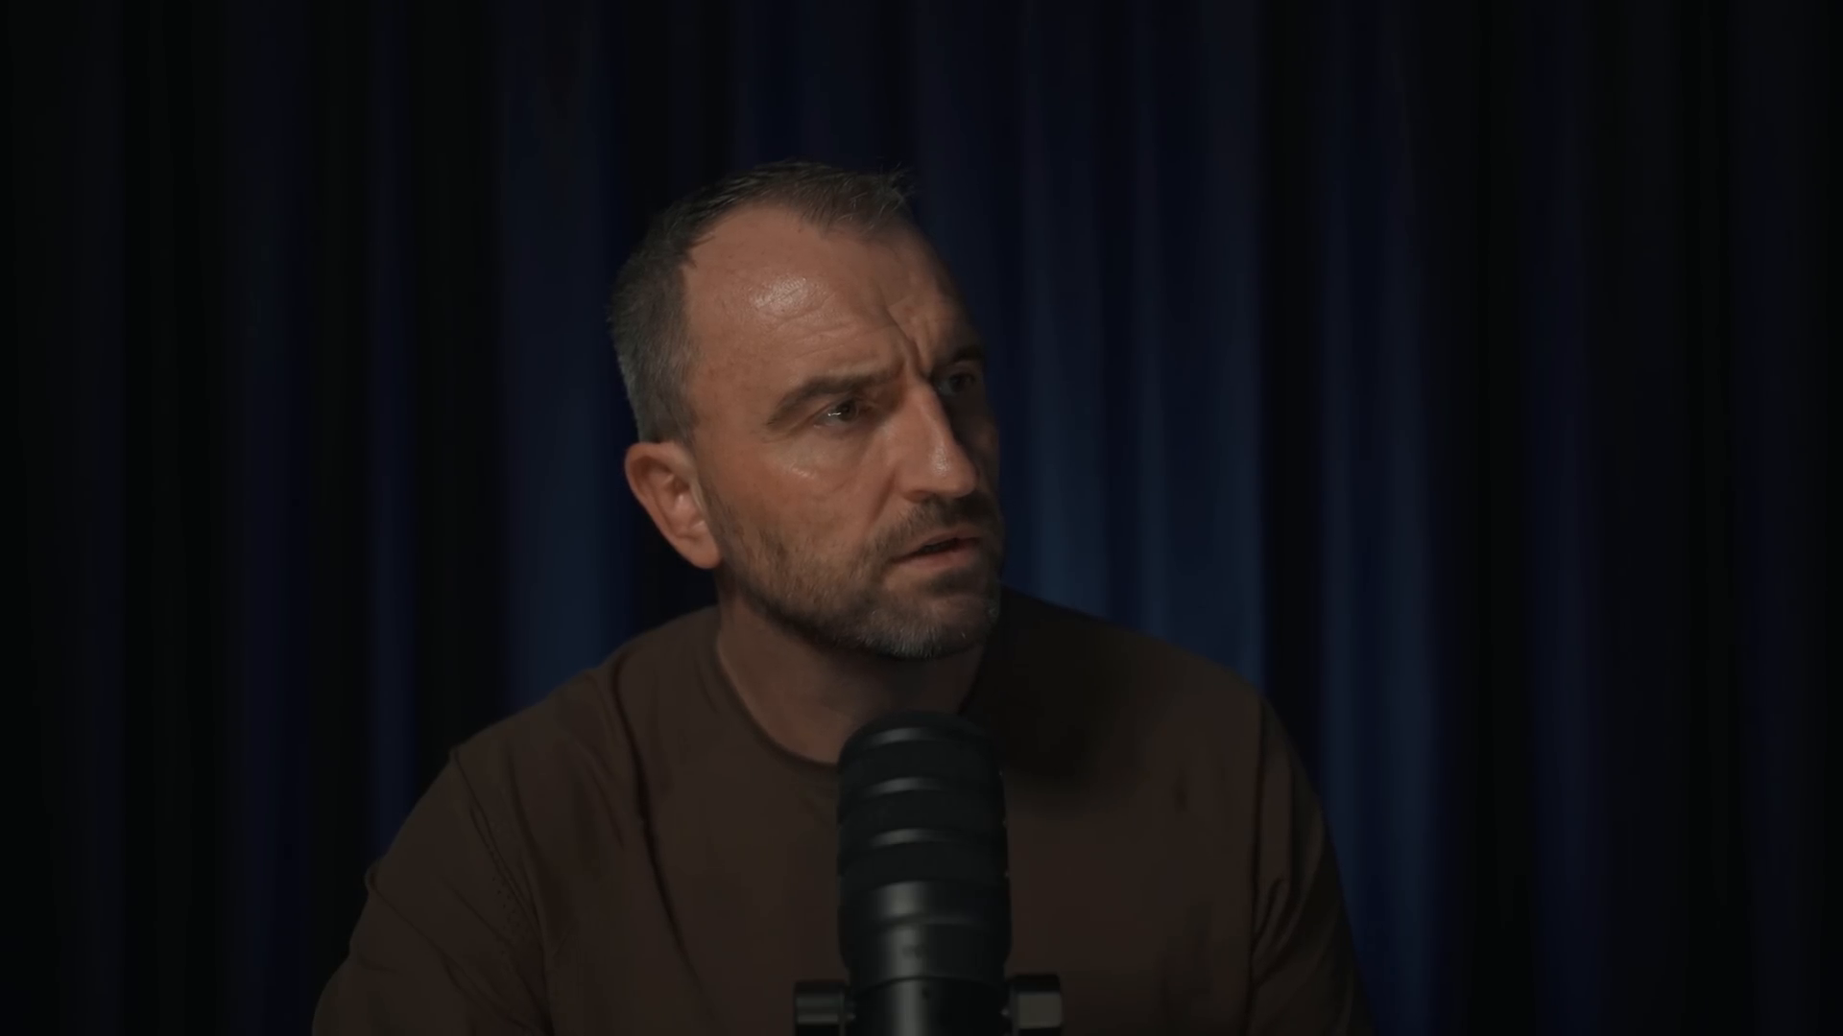
# Patch the Roll 4 source to V1 and A1 and overwrite the soundbite at the end of the tent shot.
pyautogui.click(768, 356)
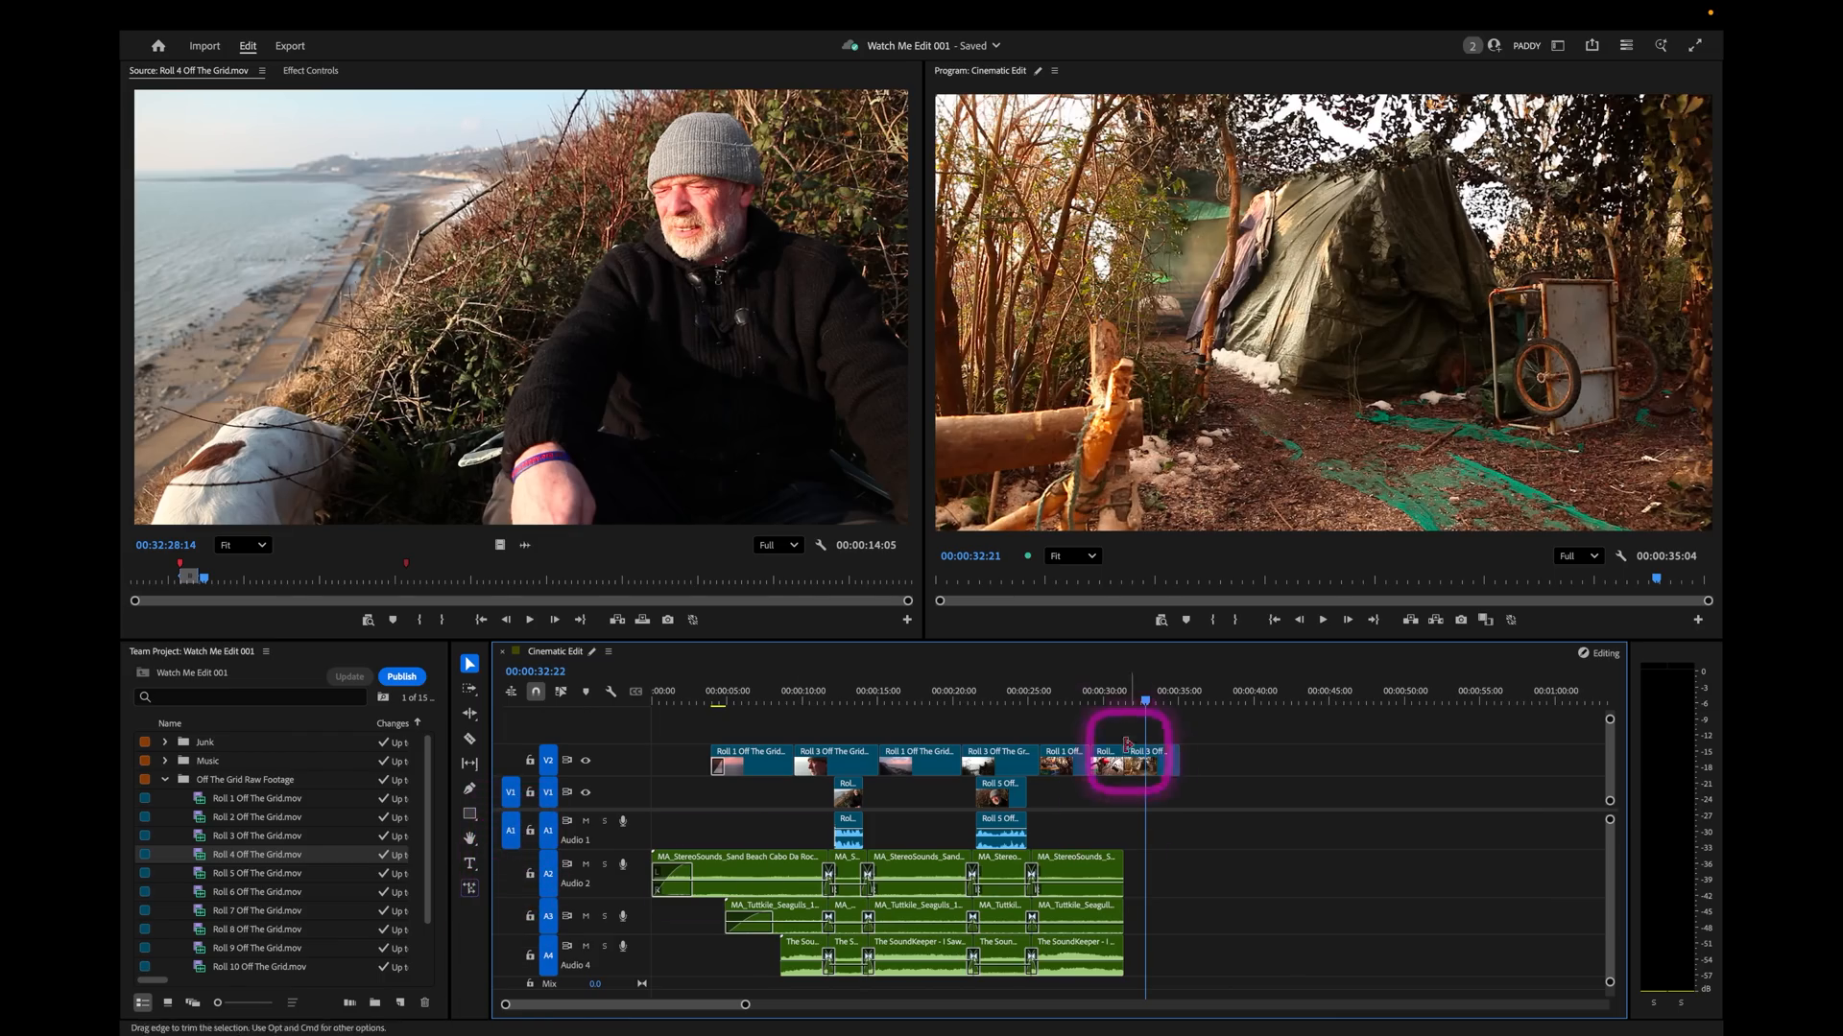
pyautogui.press('space')
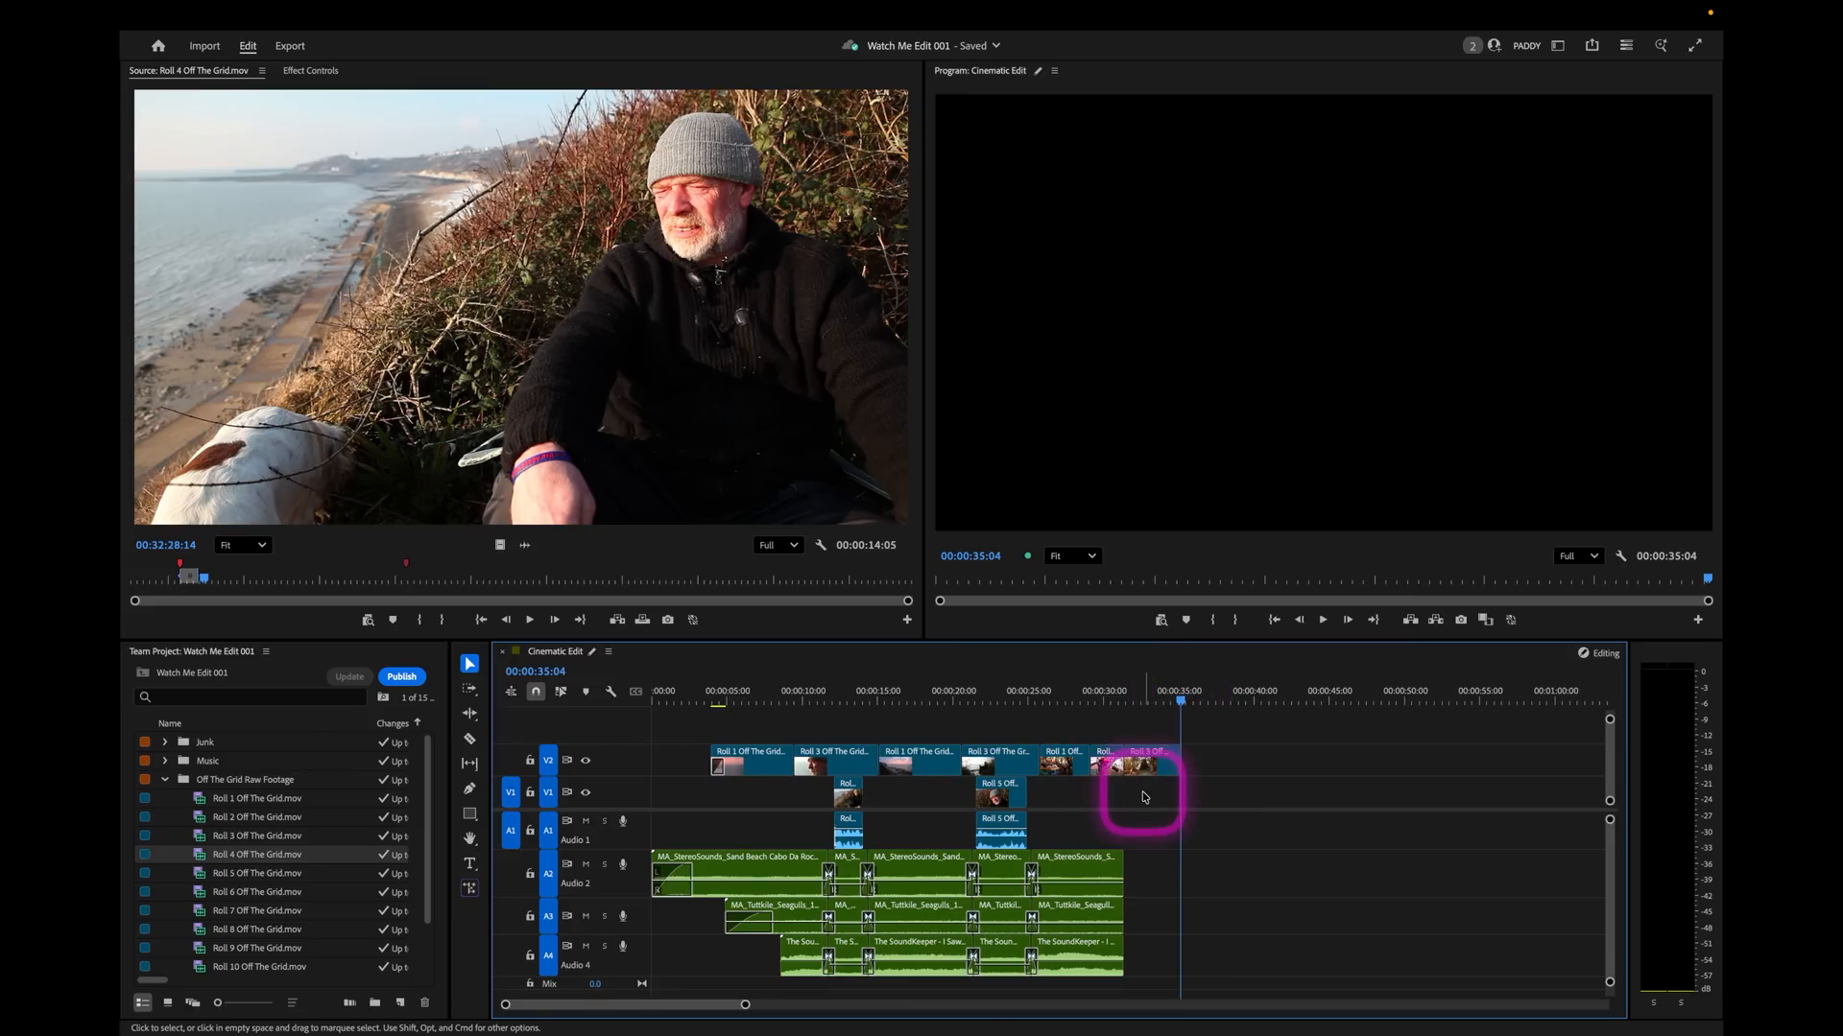
pyautogui.press('.')
pyautogui.click(1248, 698)
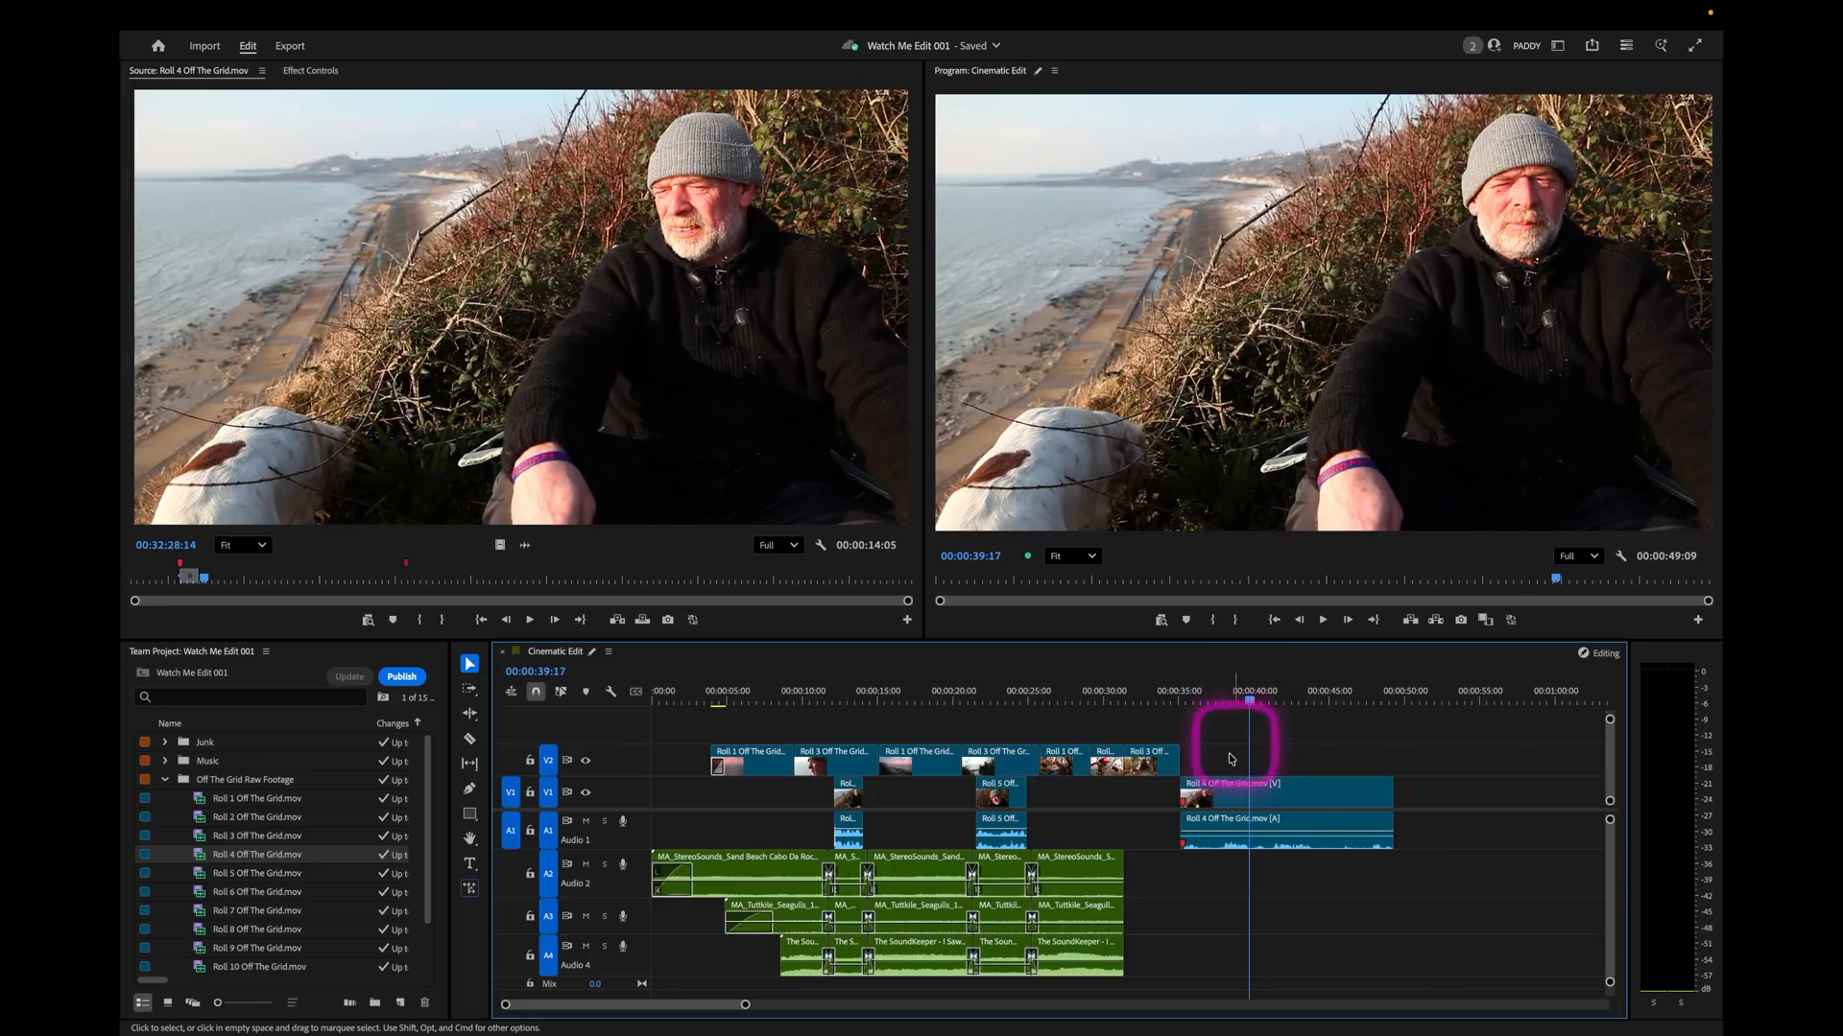
# Make the A1 track taller and mark a sequence in point about one second into the Roll 4 soundbite.
pyautogui.click(1169, 698)
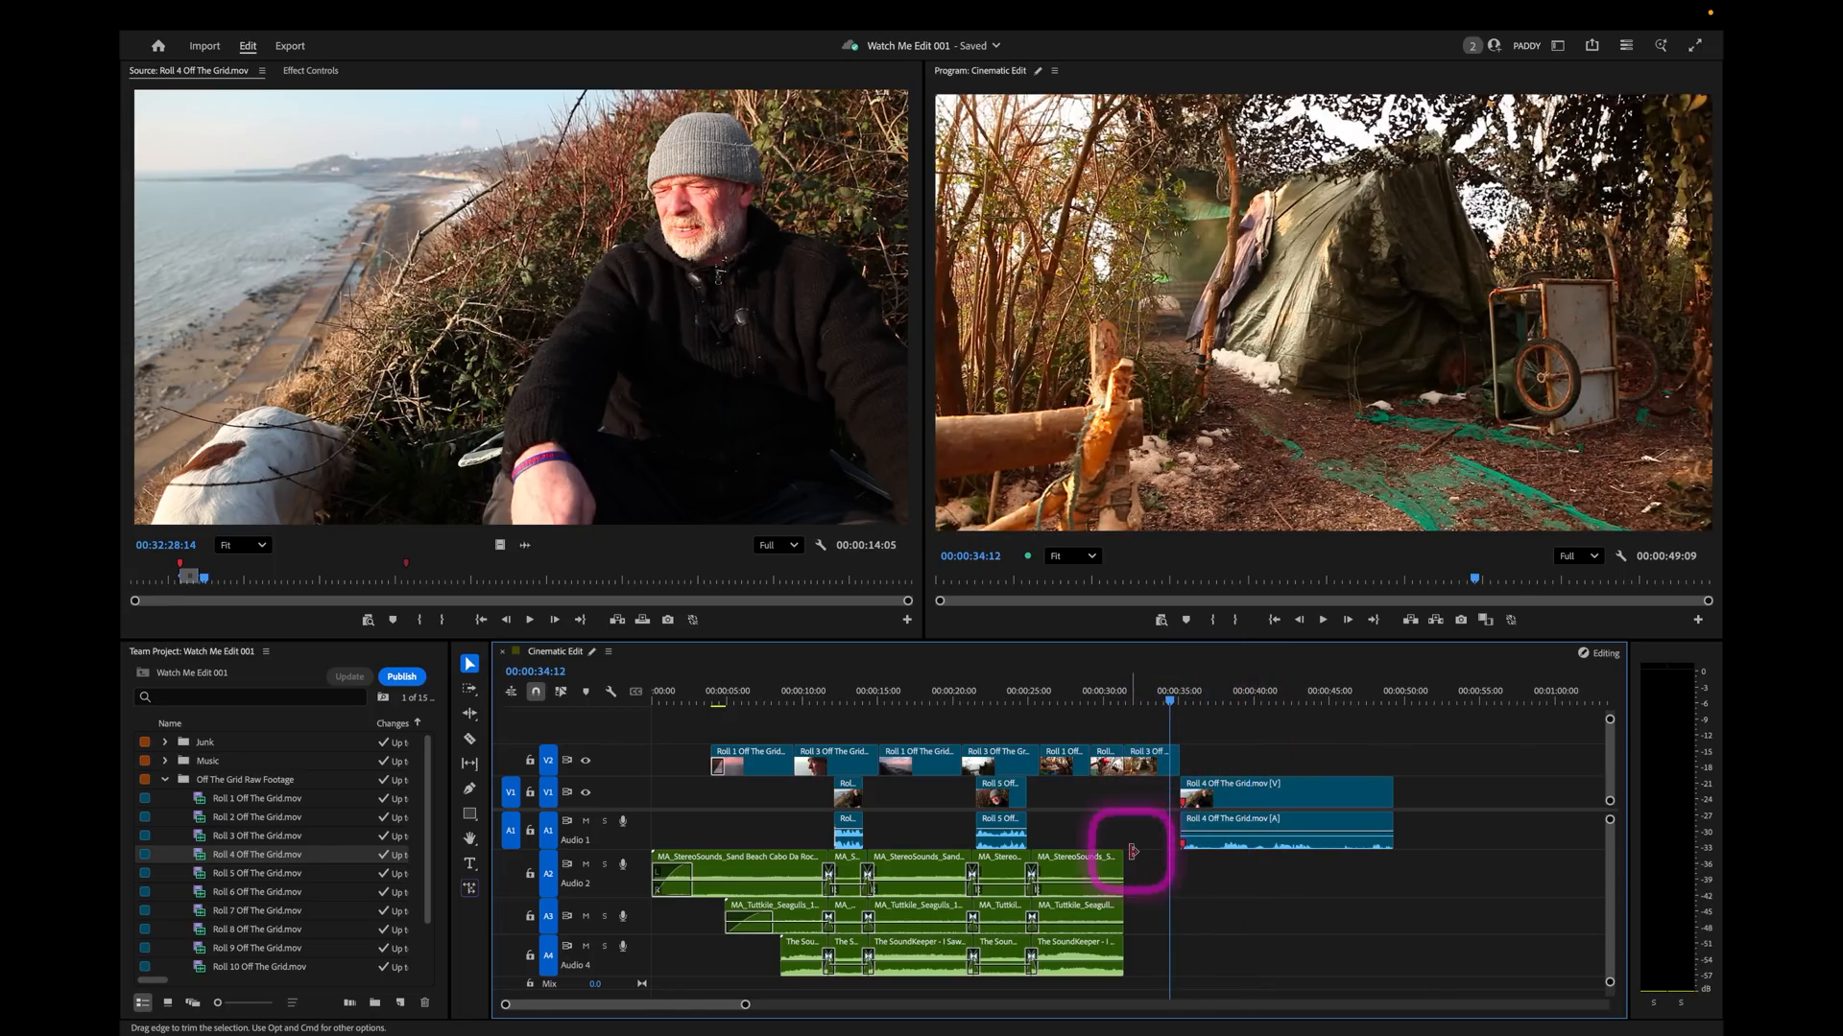
pyautogui.press('=')
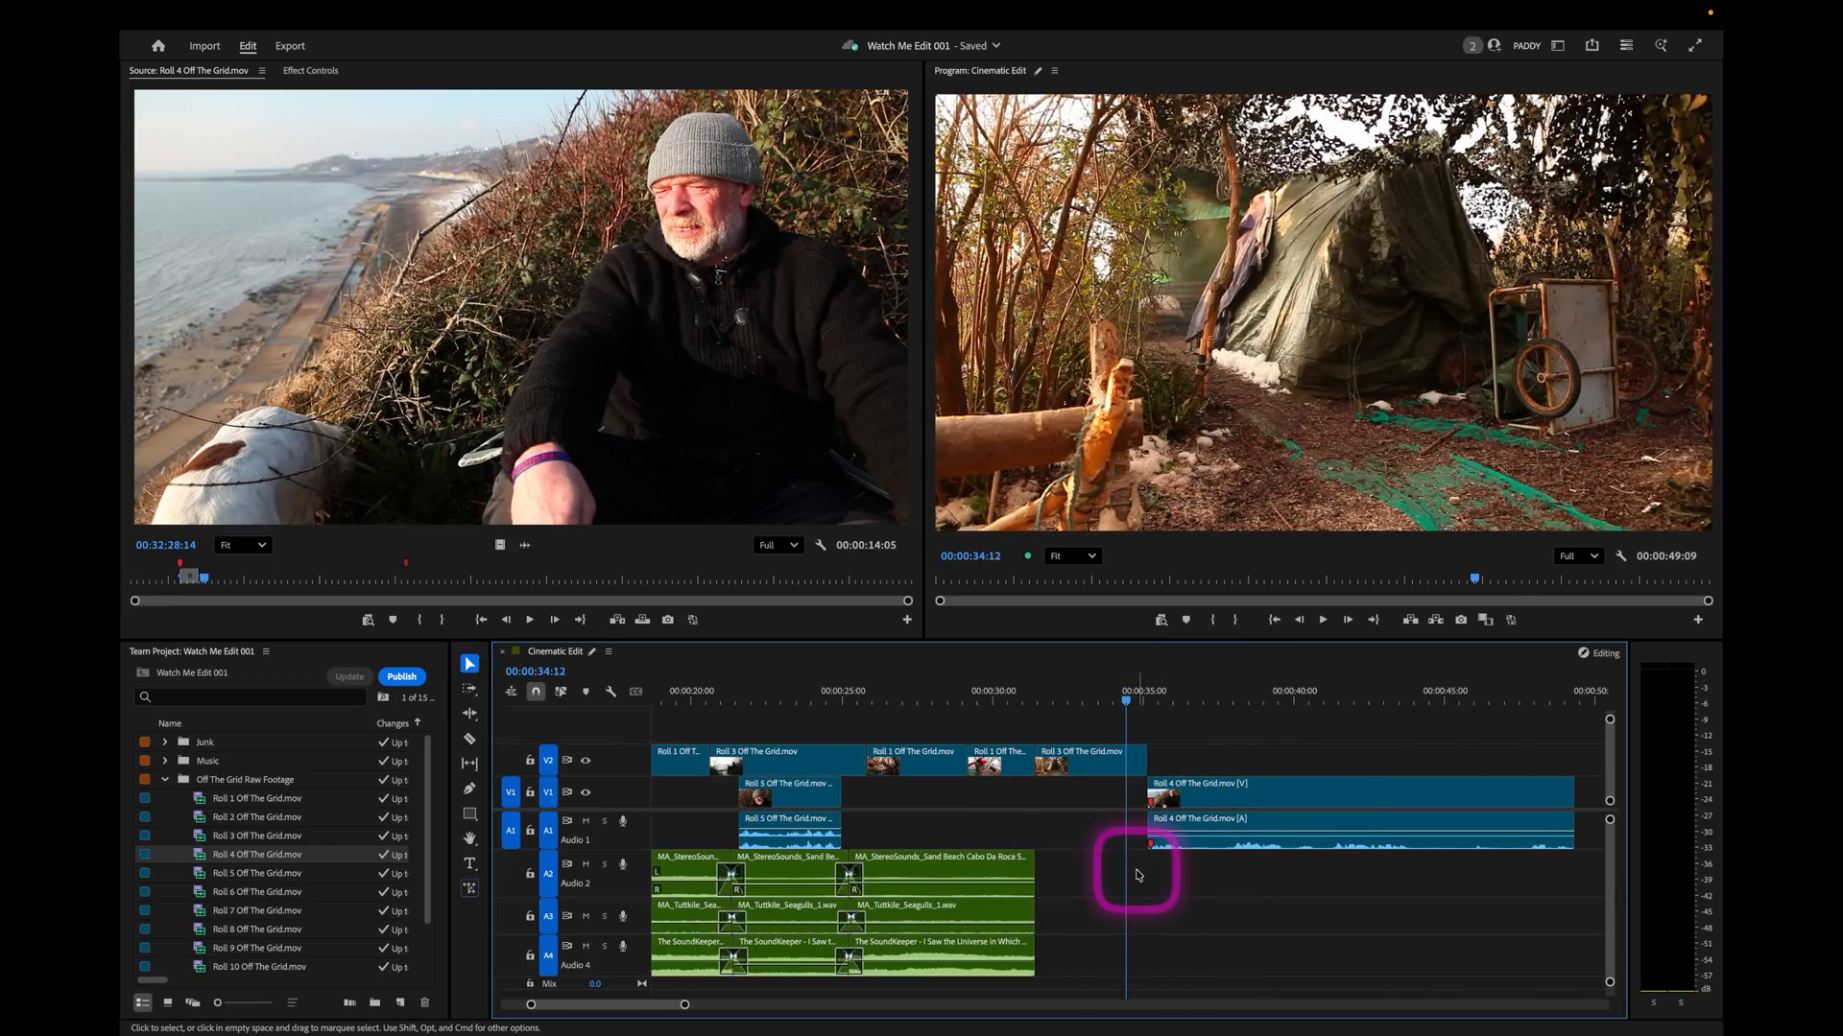
pyautogui.press('Down')
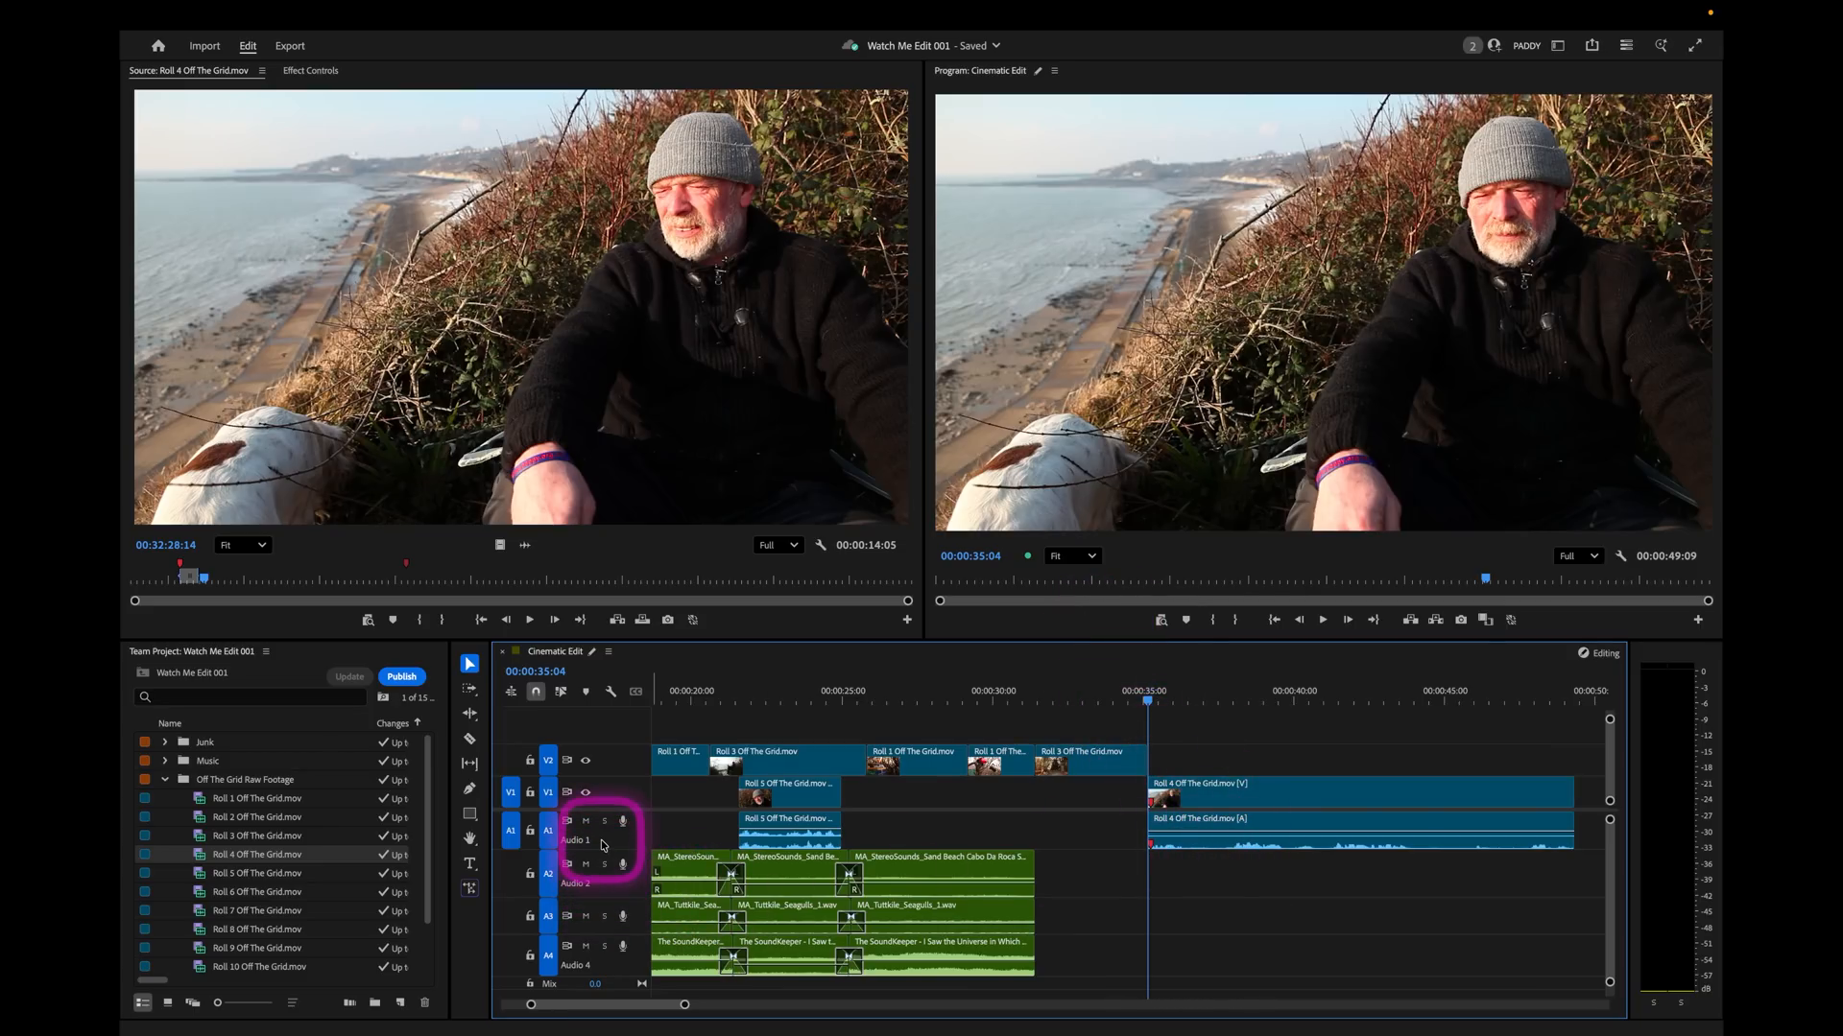
pyautogui.moveTo(602, 848); pyautogui.dragTo(597, 857)
pyautogui.press('space')
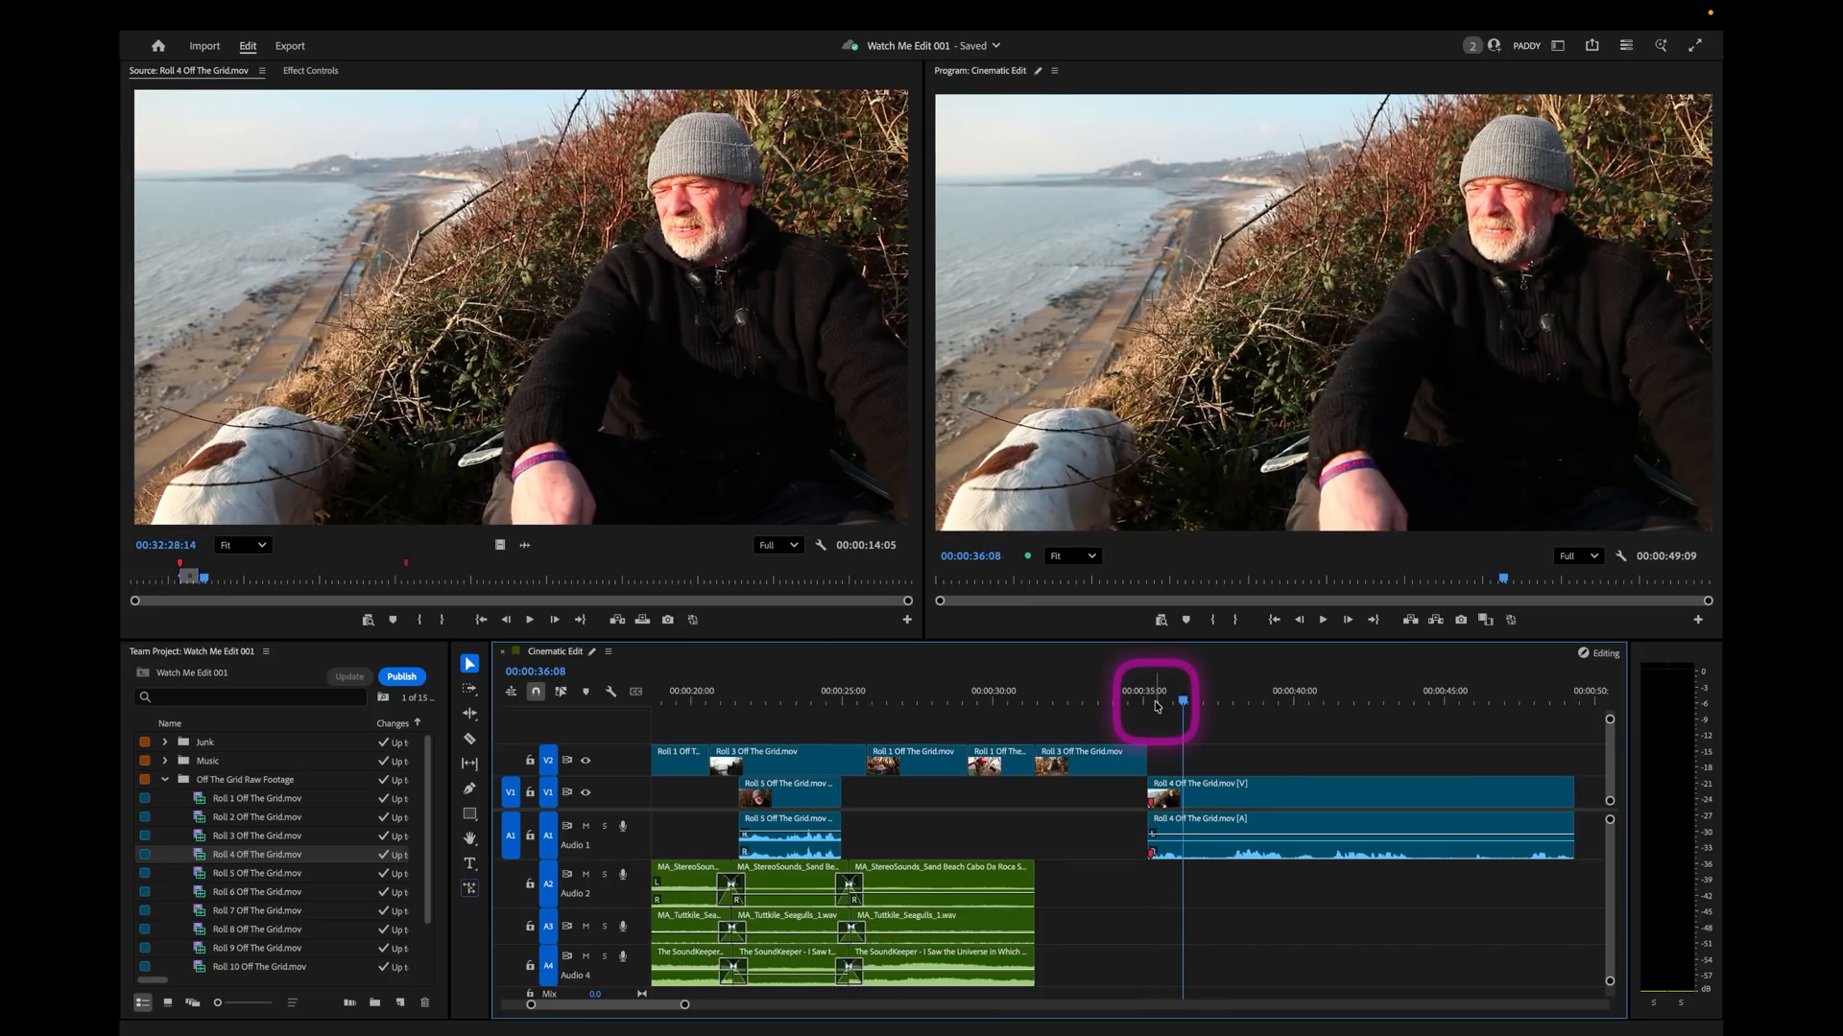
pyautogui.press('i')
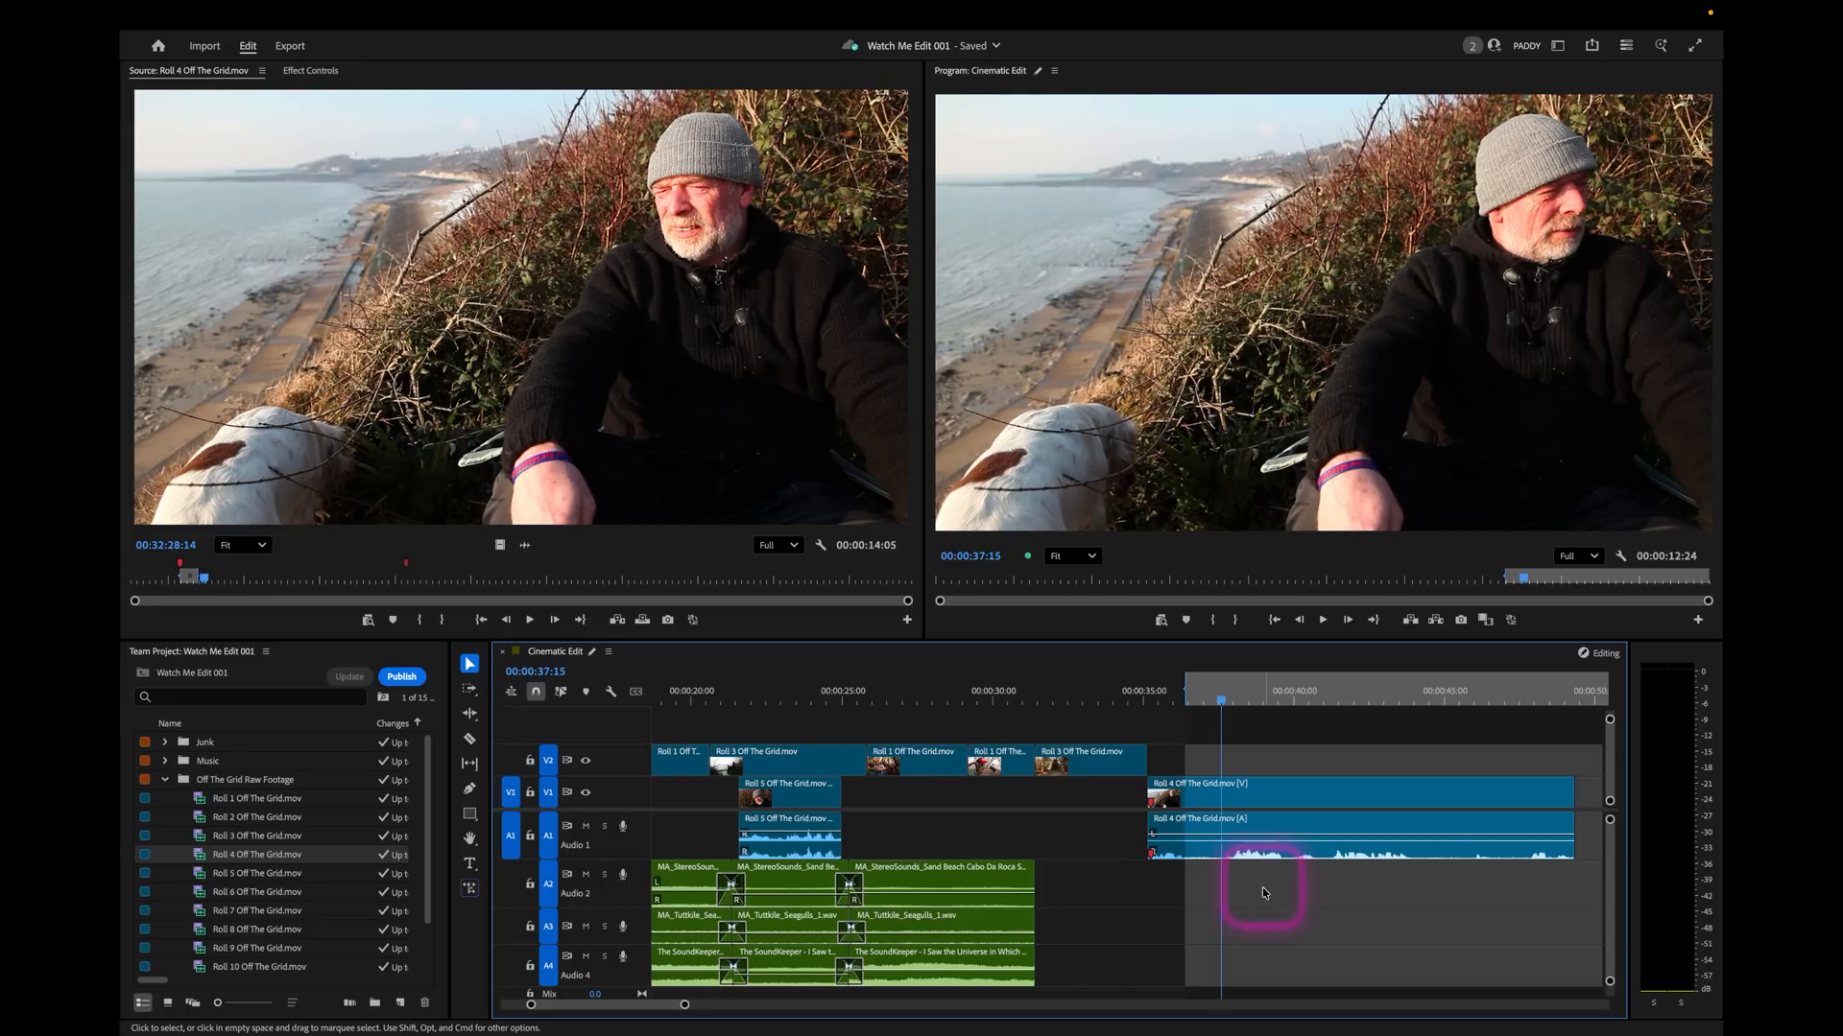
# Map the right media source channel to both the left and right channels of the Roll 4 soundbite's audio.
pyautogui.rightClick(1235, 827)
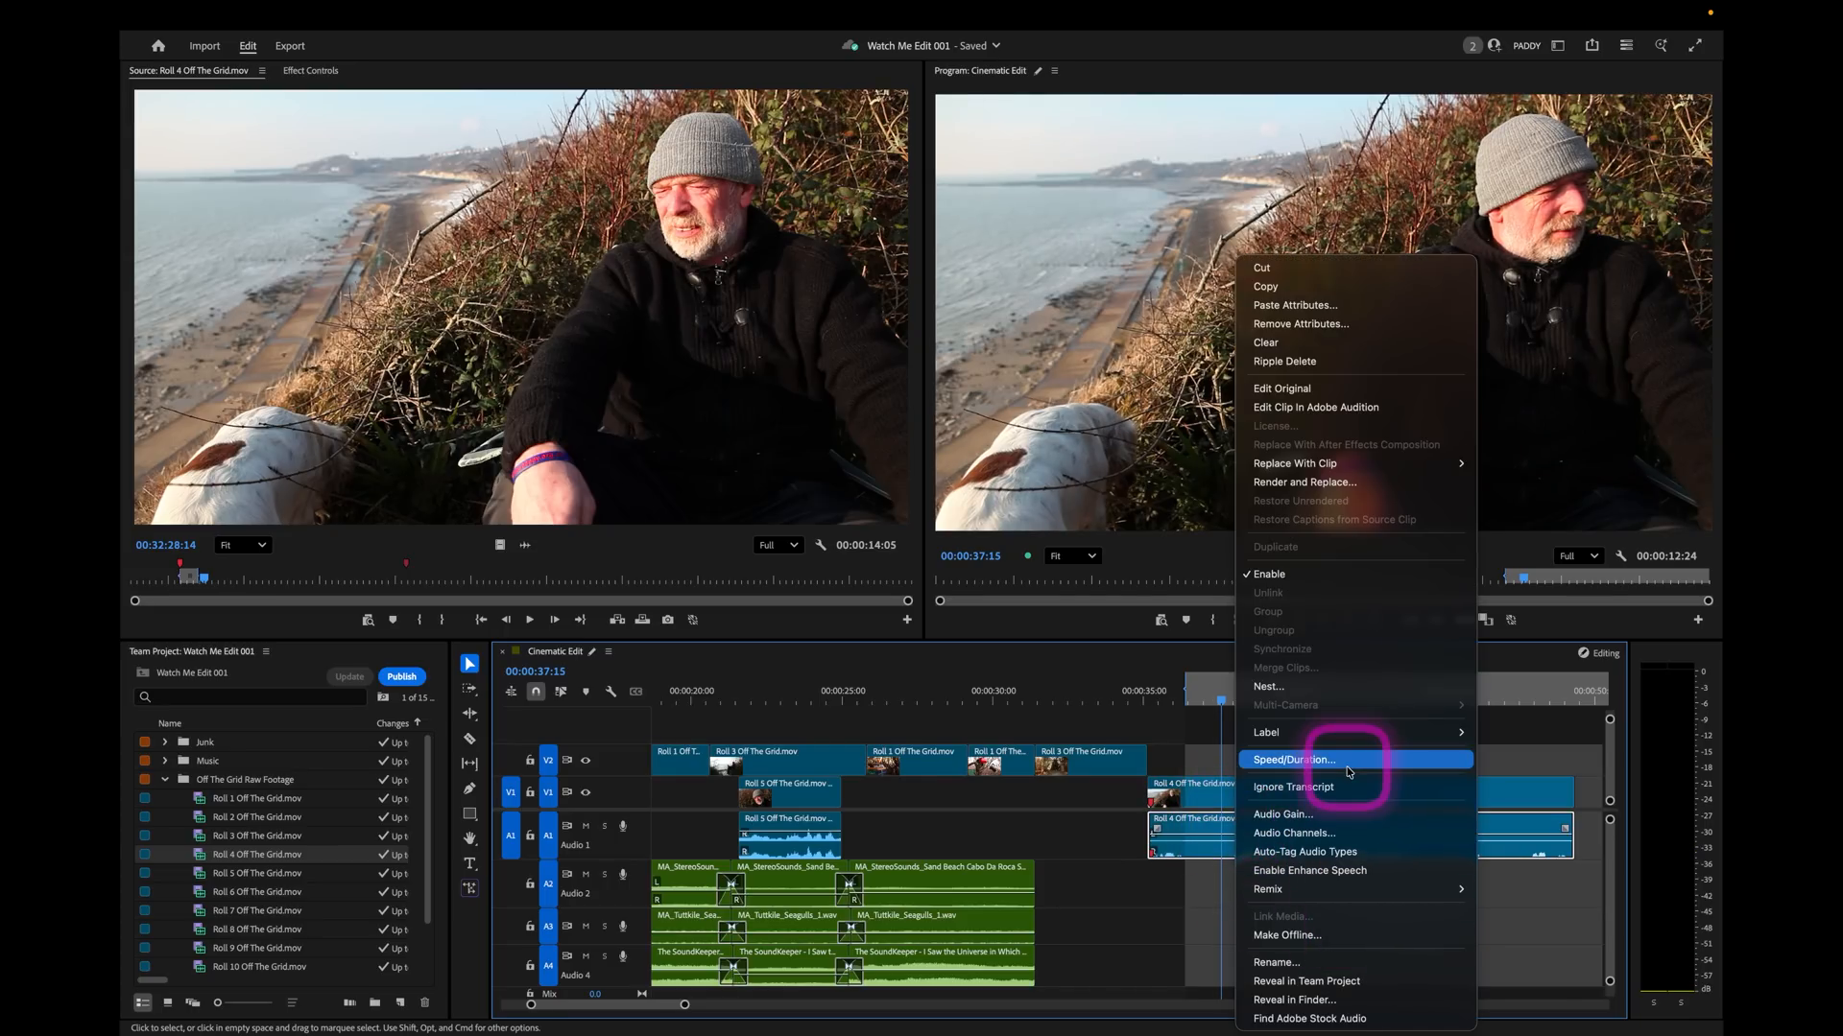
pyautogui.click(1328, 835)
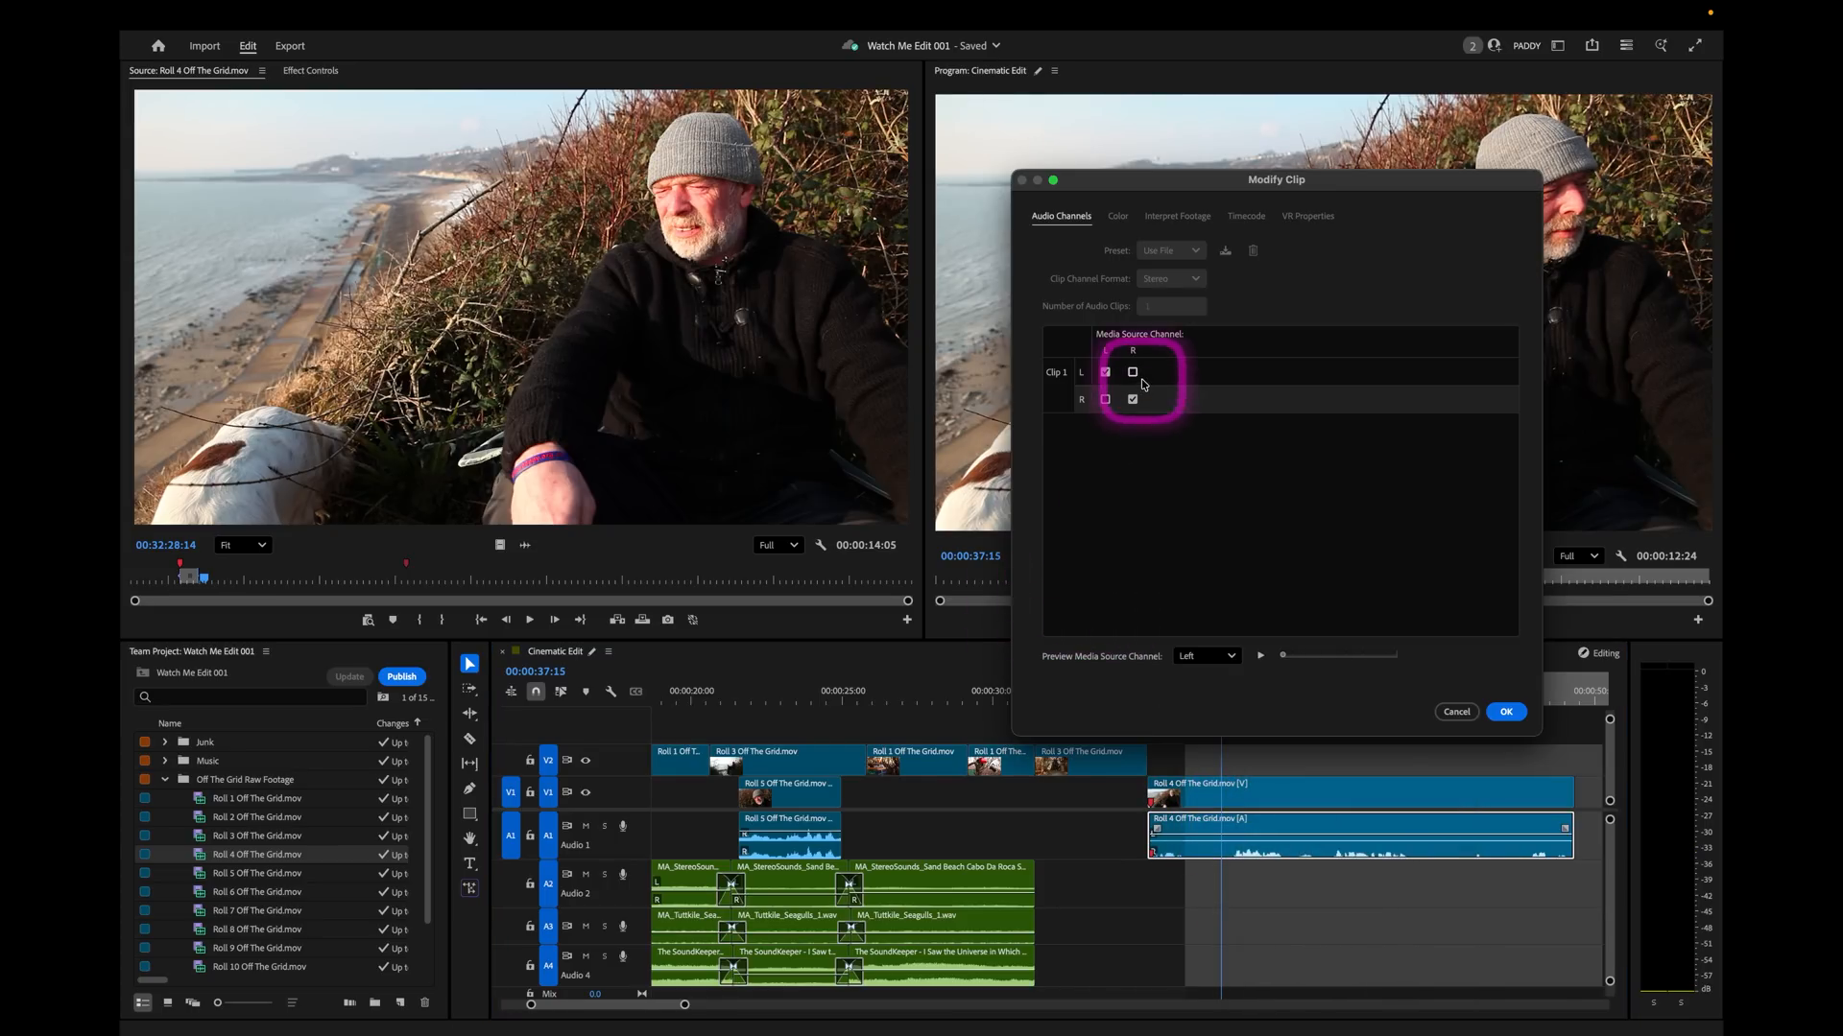
pyautogui.click(1506, 714)
# Mark the out point at 00:00:37:20 and extract the marked section from the Roll 4 soundbite, closing the gap.
pyautogui.click(1197, 689)
pyautogui.press('space')
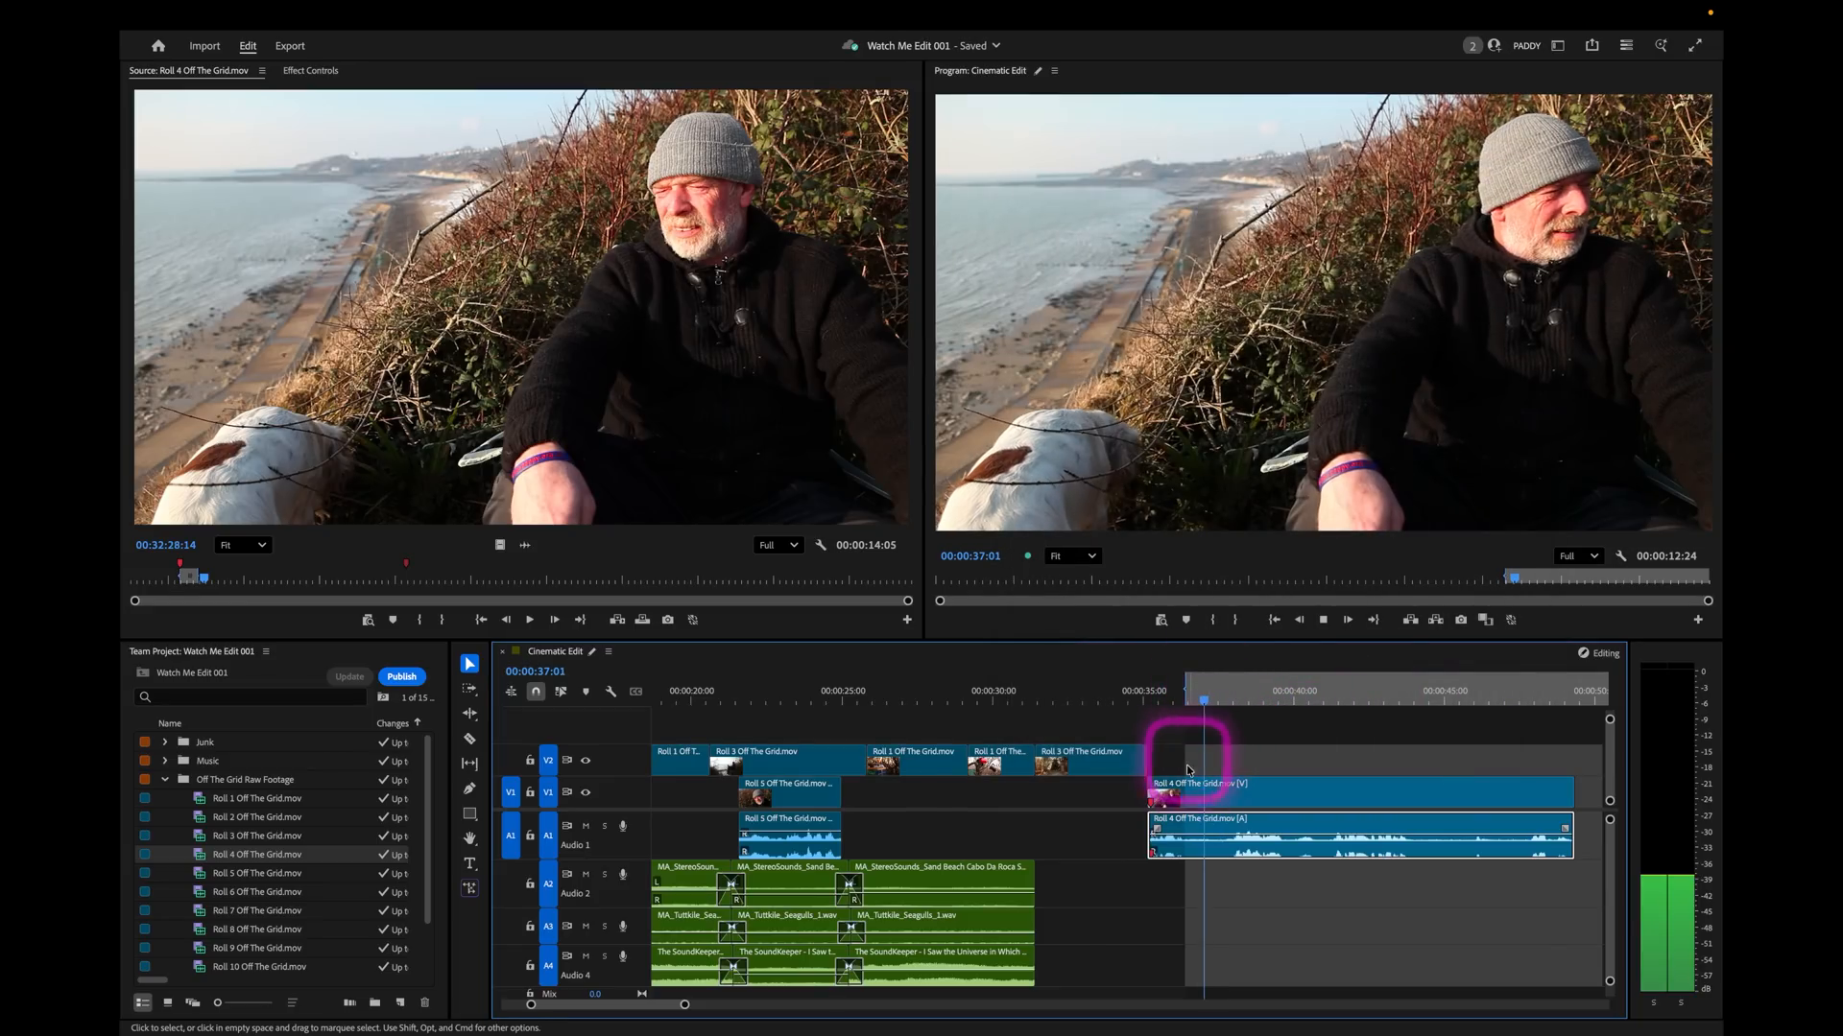
pyautogui.press('space')
pyautogui.click(1275, 760)
pyautogui.press('o')
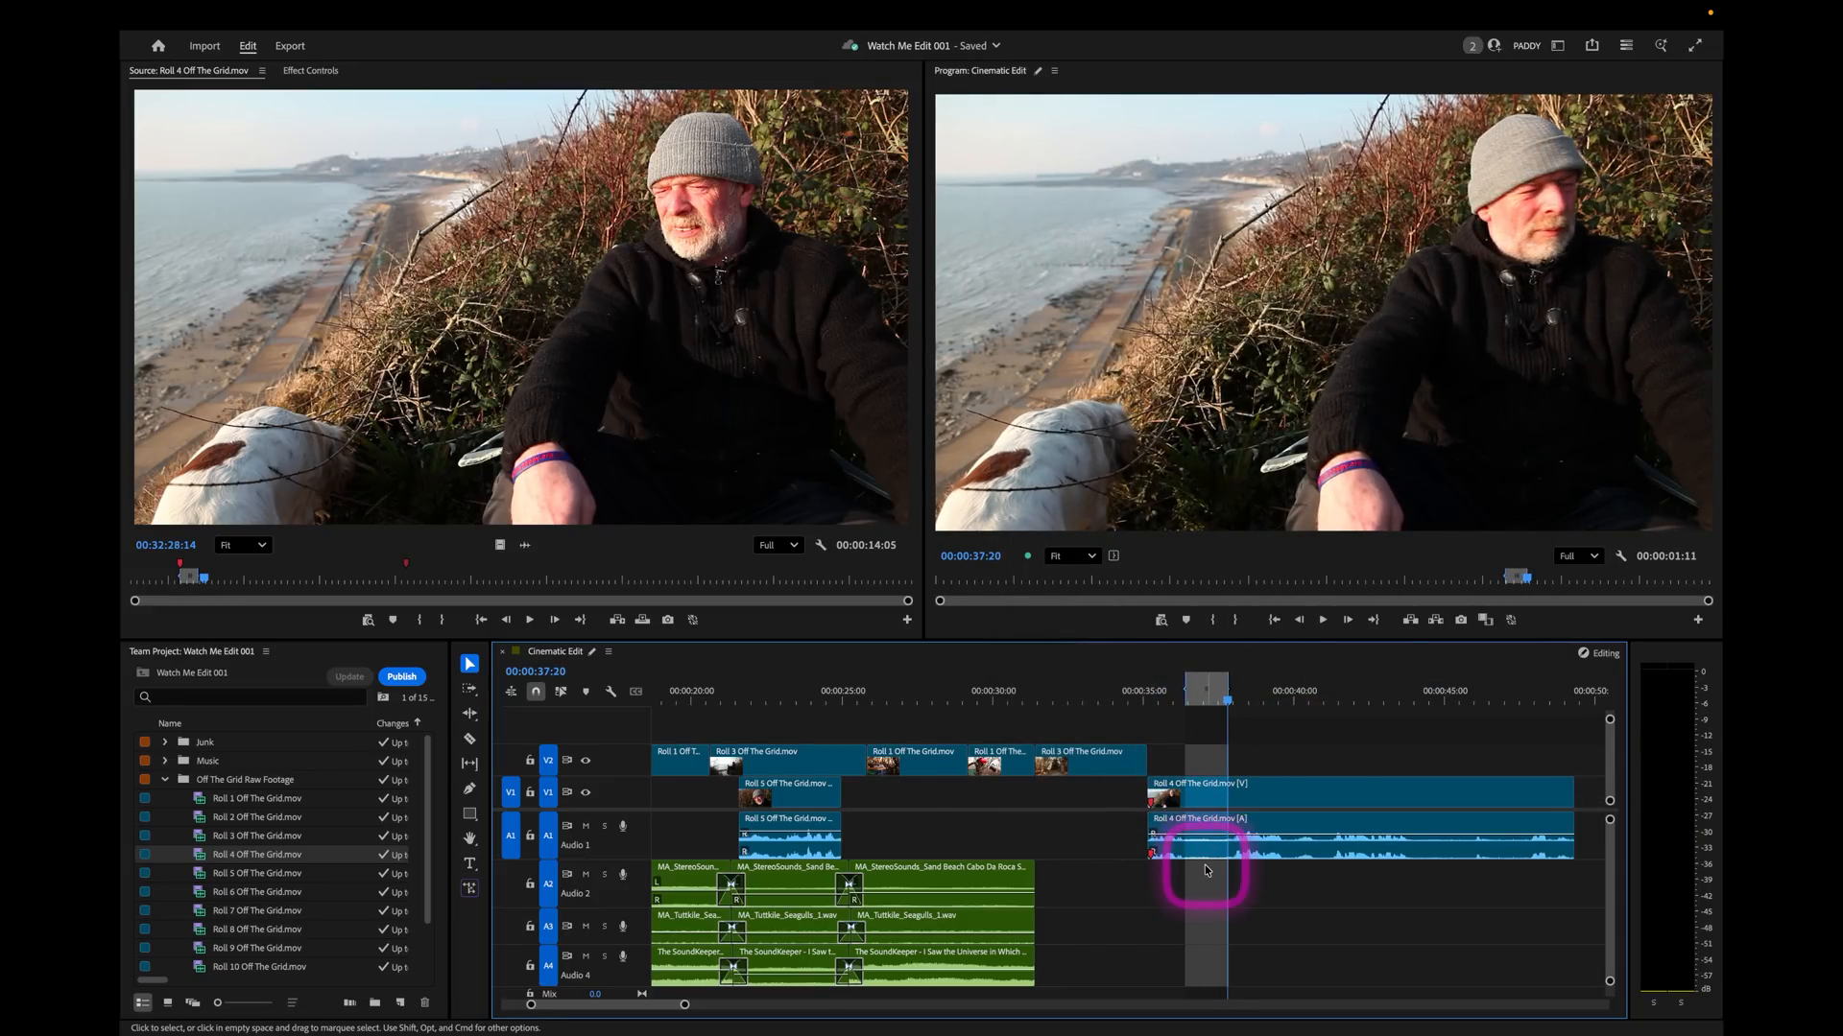
pyautogui.press("'")
# Mark a second range of the Roll 4 soundbite ending at 00:00:39:12 and extract it, closing the gap.
pyautogui.click(1147, 683)
pyautogui.press('space')
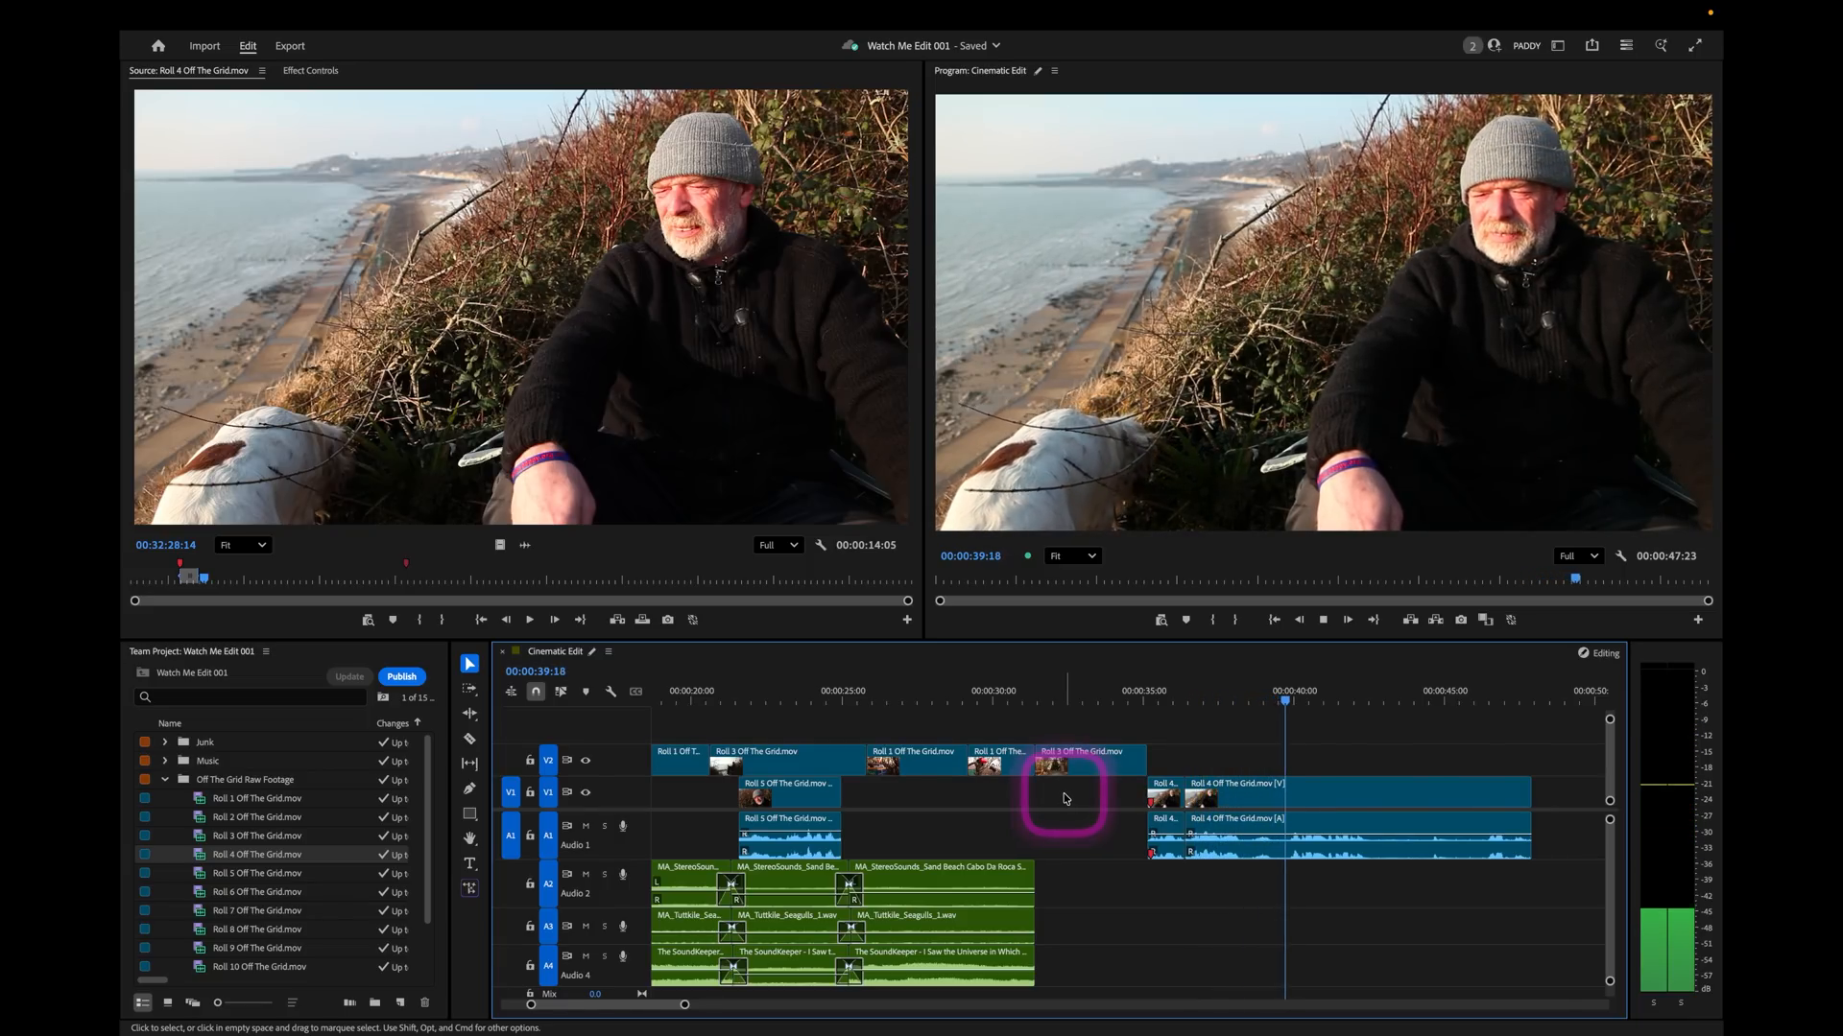
pyautogui.click(1246, 706)
pyautogui.press('i')
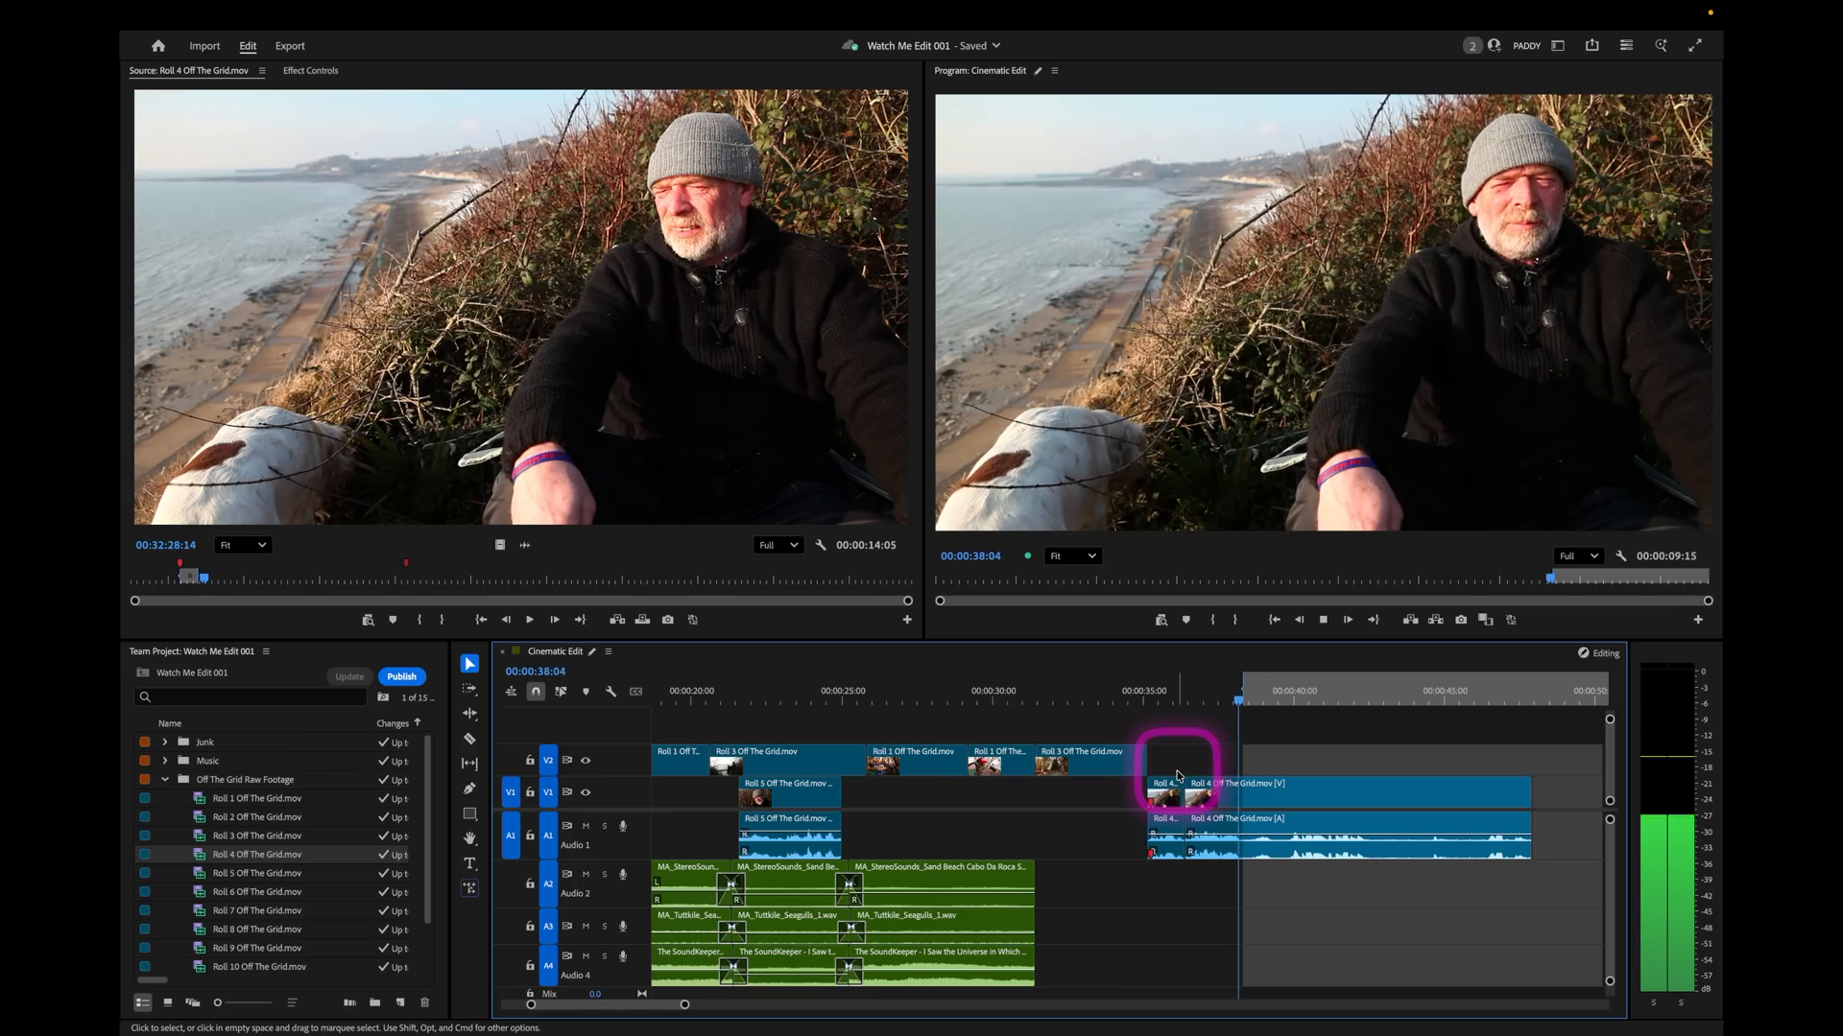
pyautogui.press('o')
pyautogui.press('space')
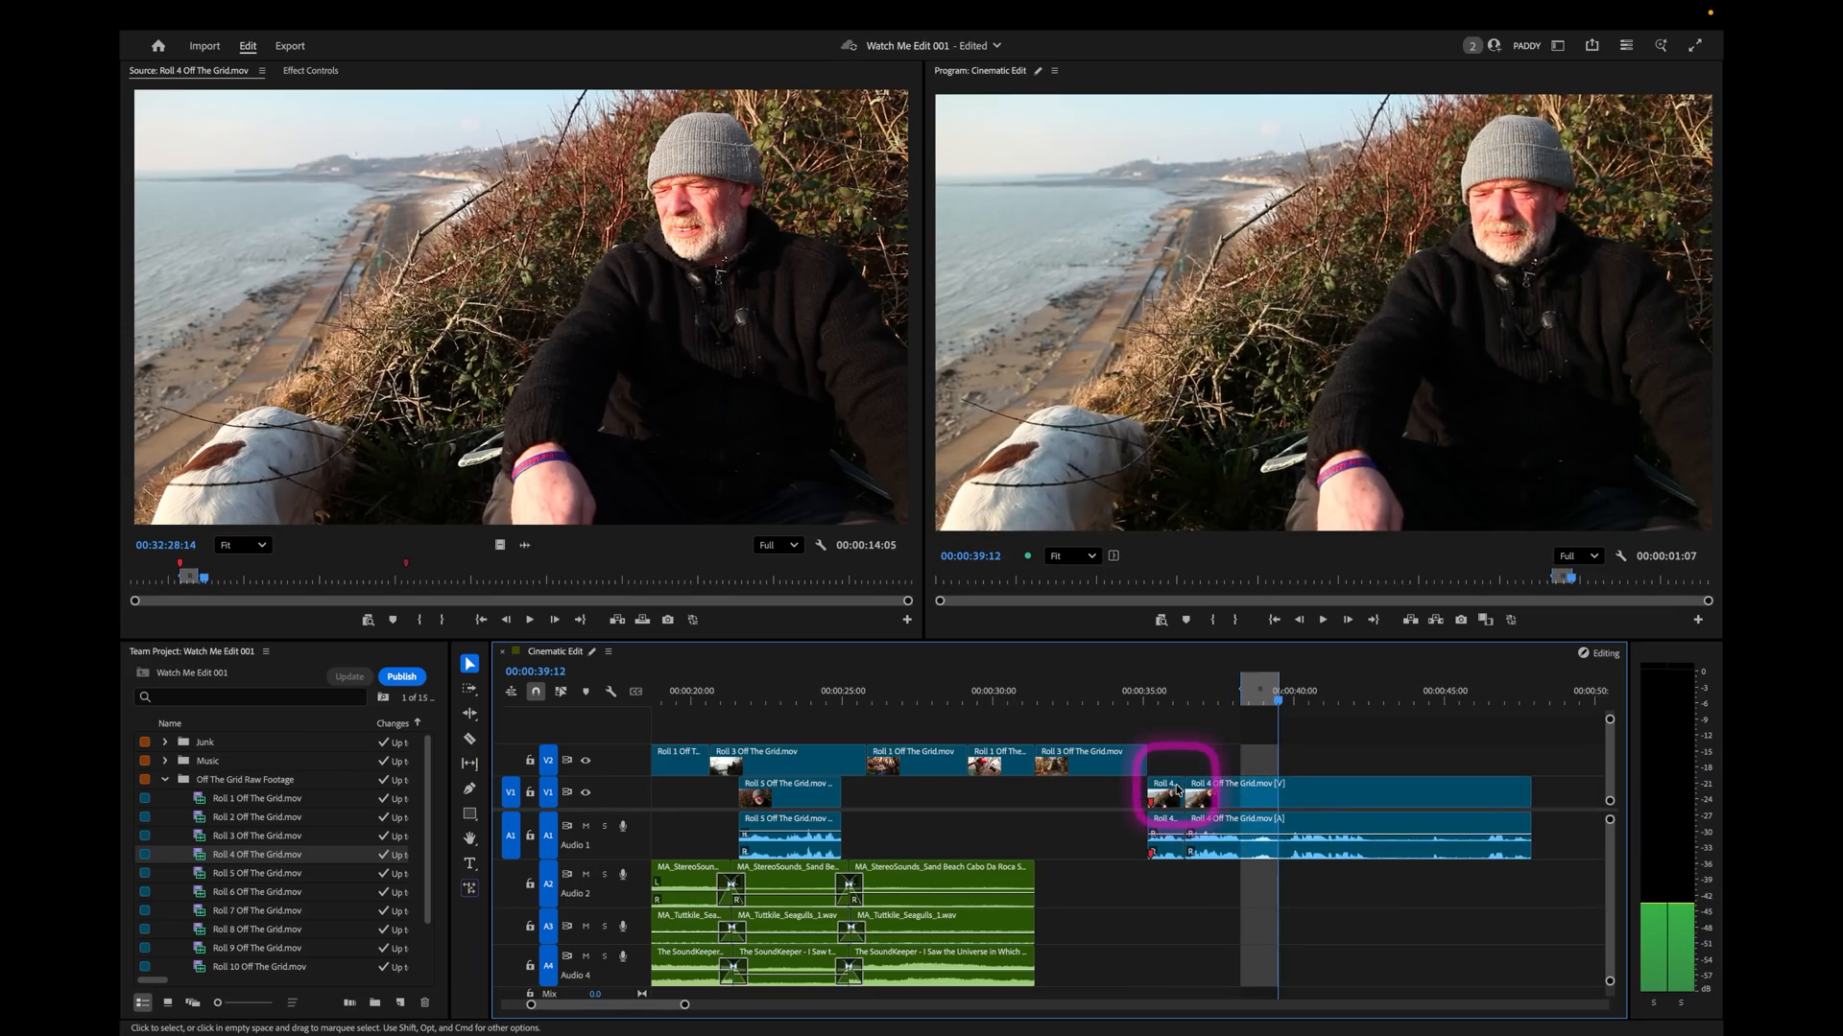
pyautogui.press("'")
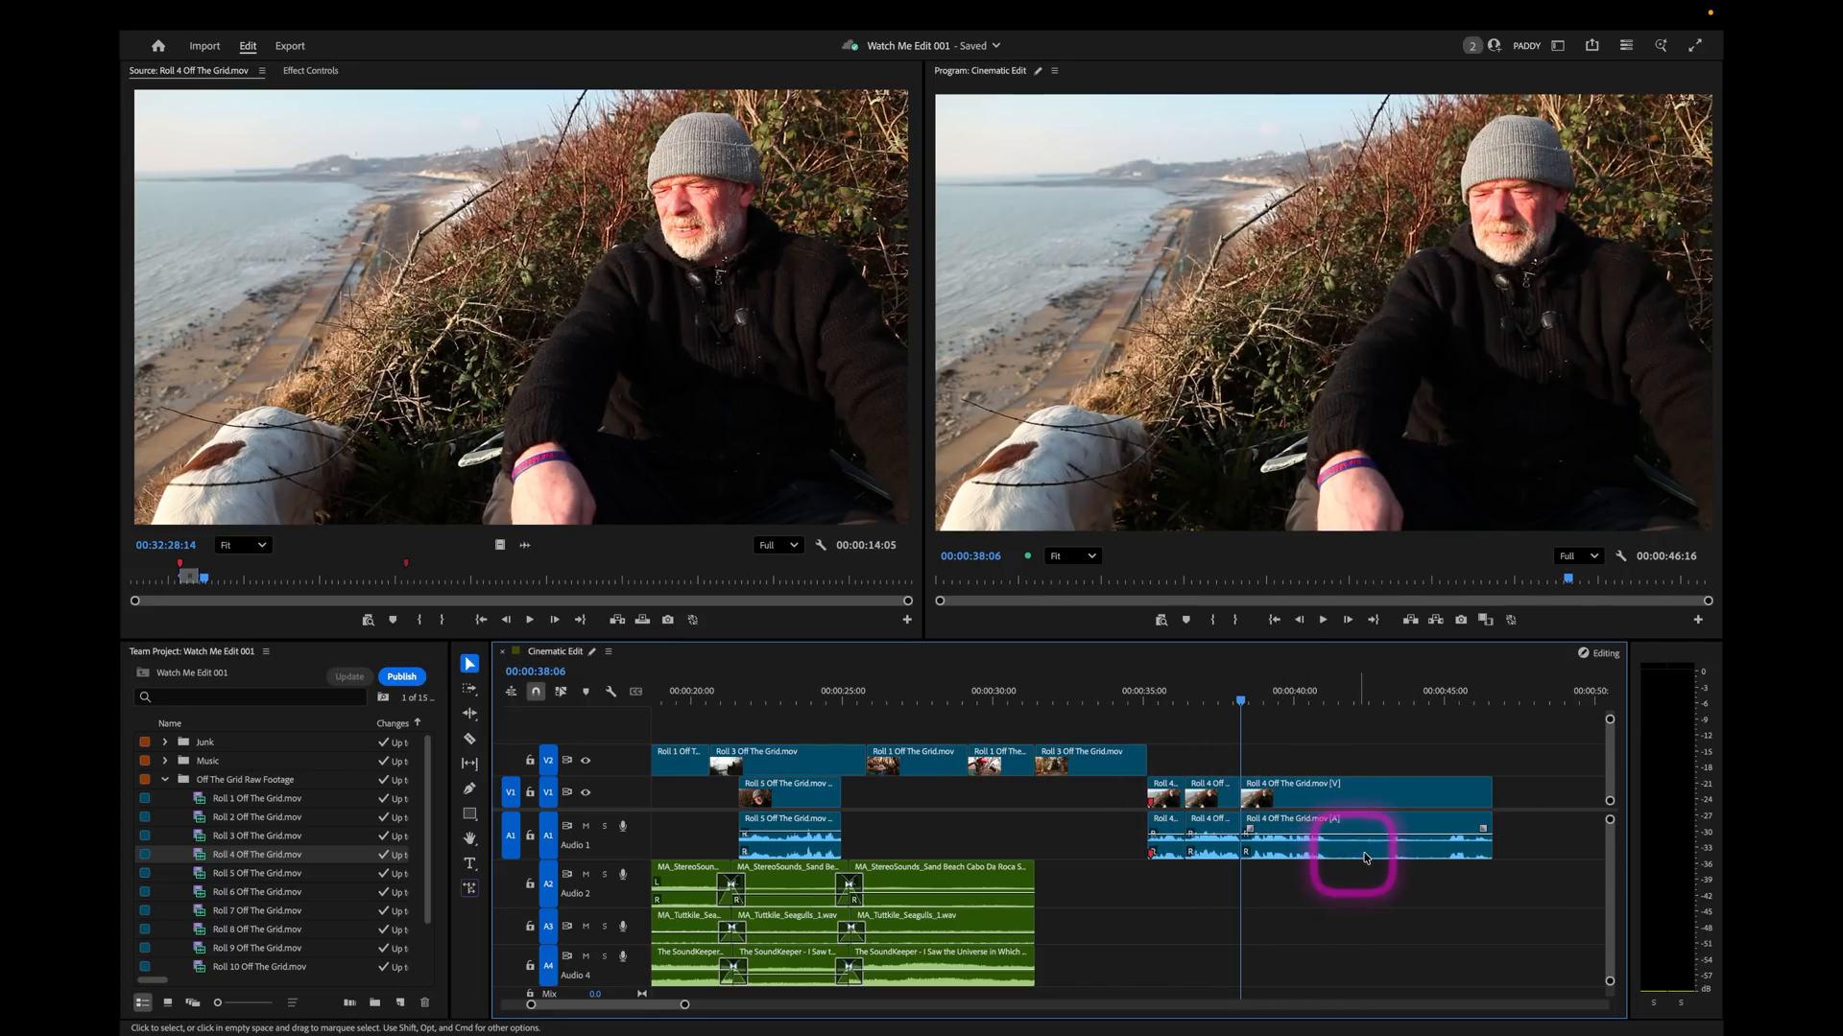
# Play the rest of the Roll 4 soundbite, and move its first two pieces back to the start of the tent shot.
pyautogui.press('space')
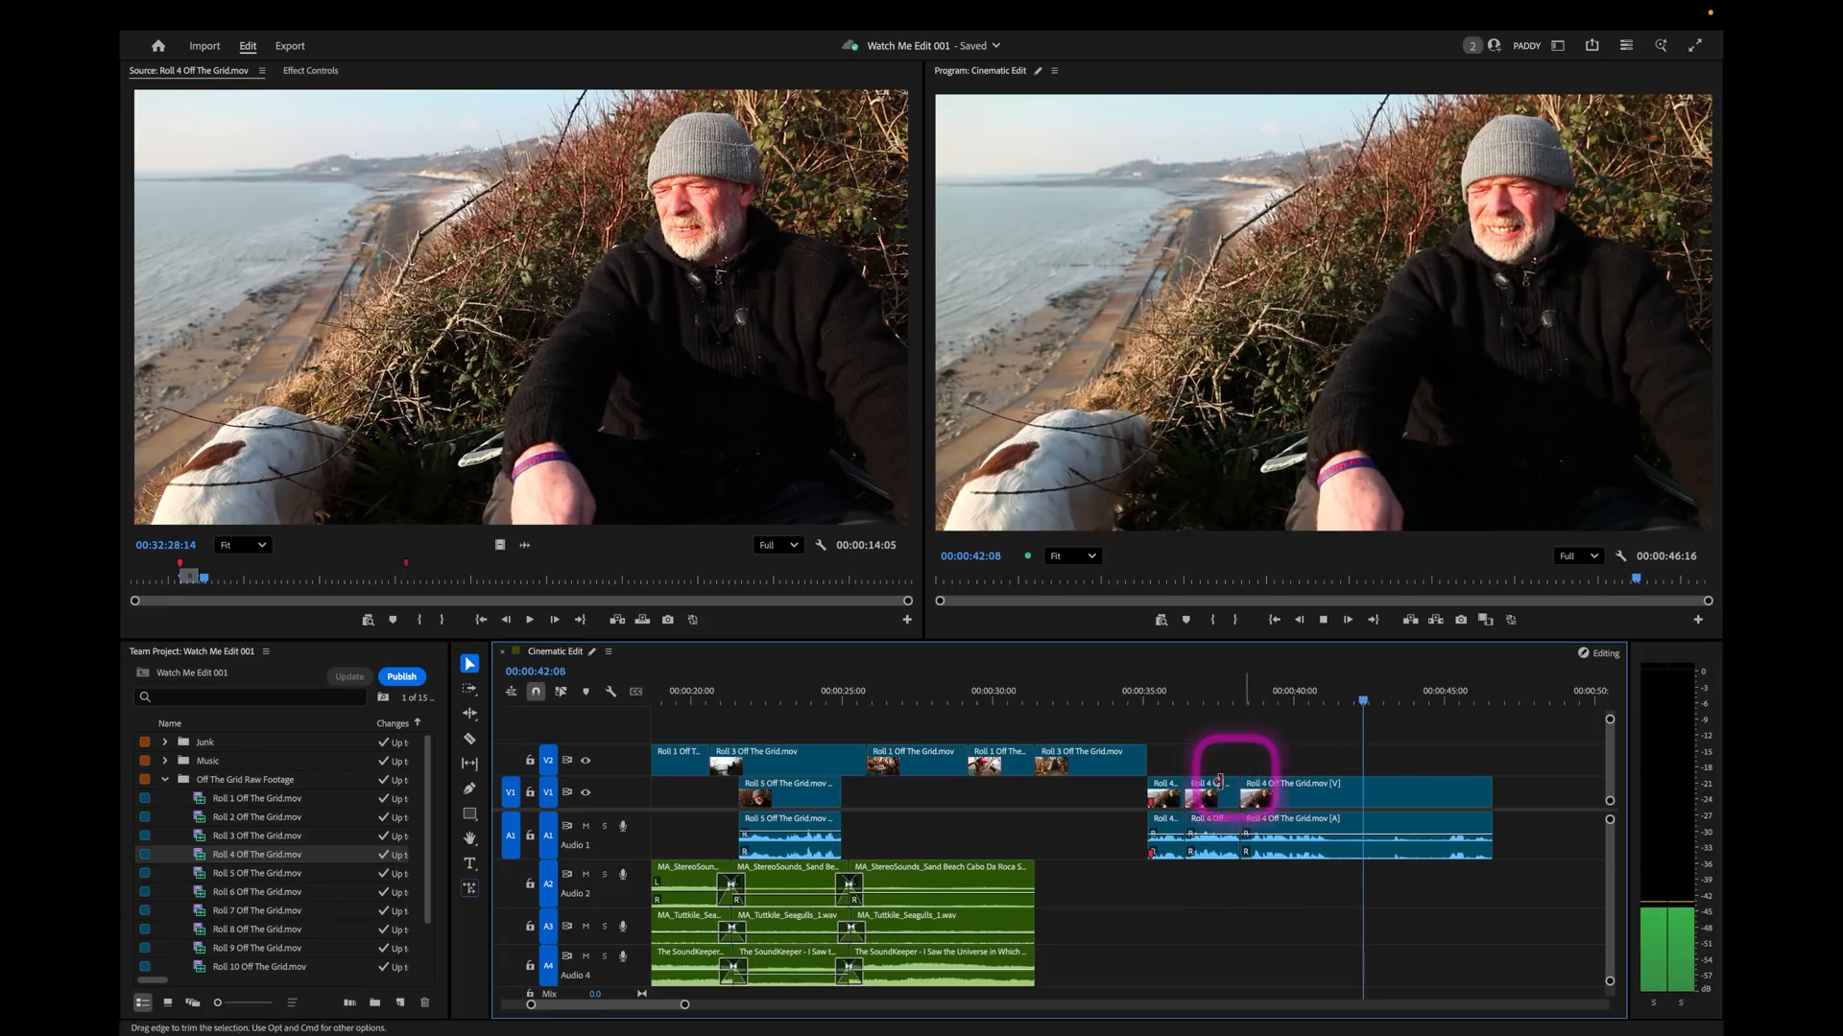
pyautogui.press('space')
pyautogui.moveTo(1186, 809); pyautogui.dragTo(1072, 747)
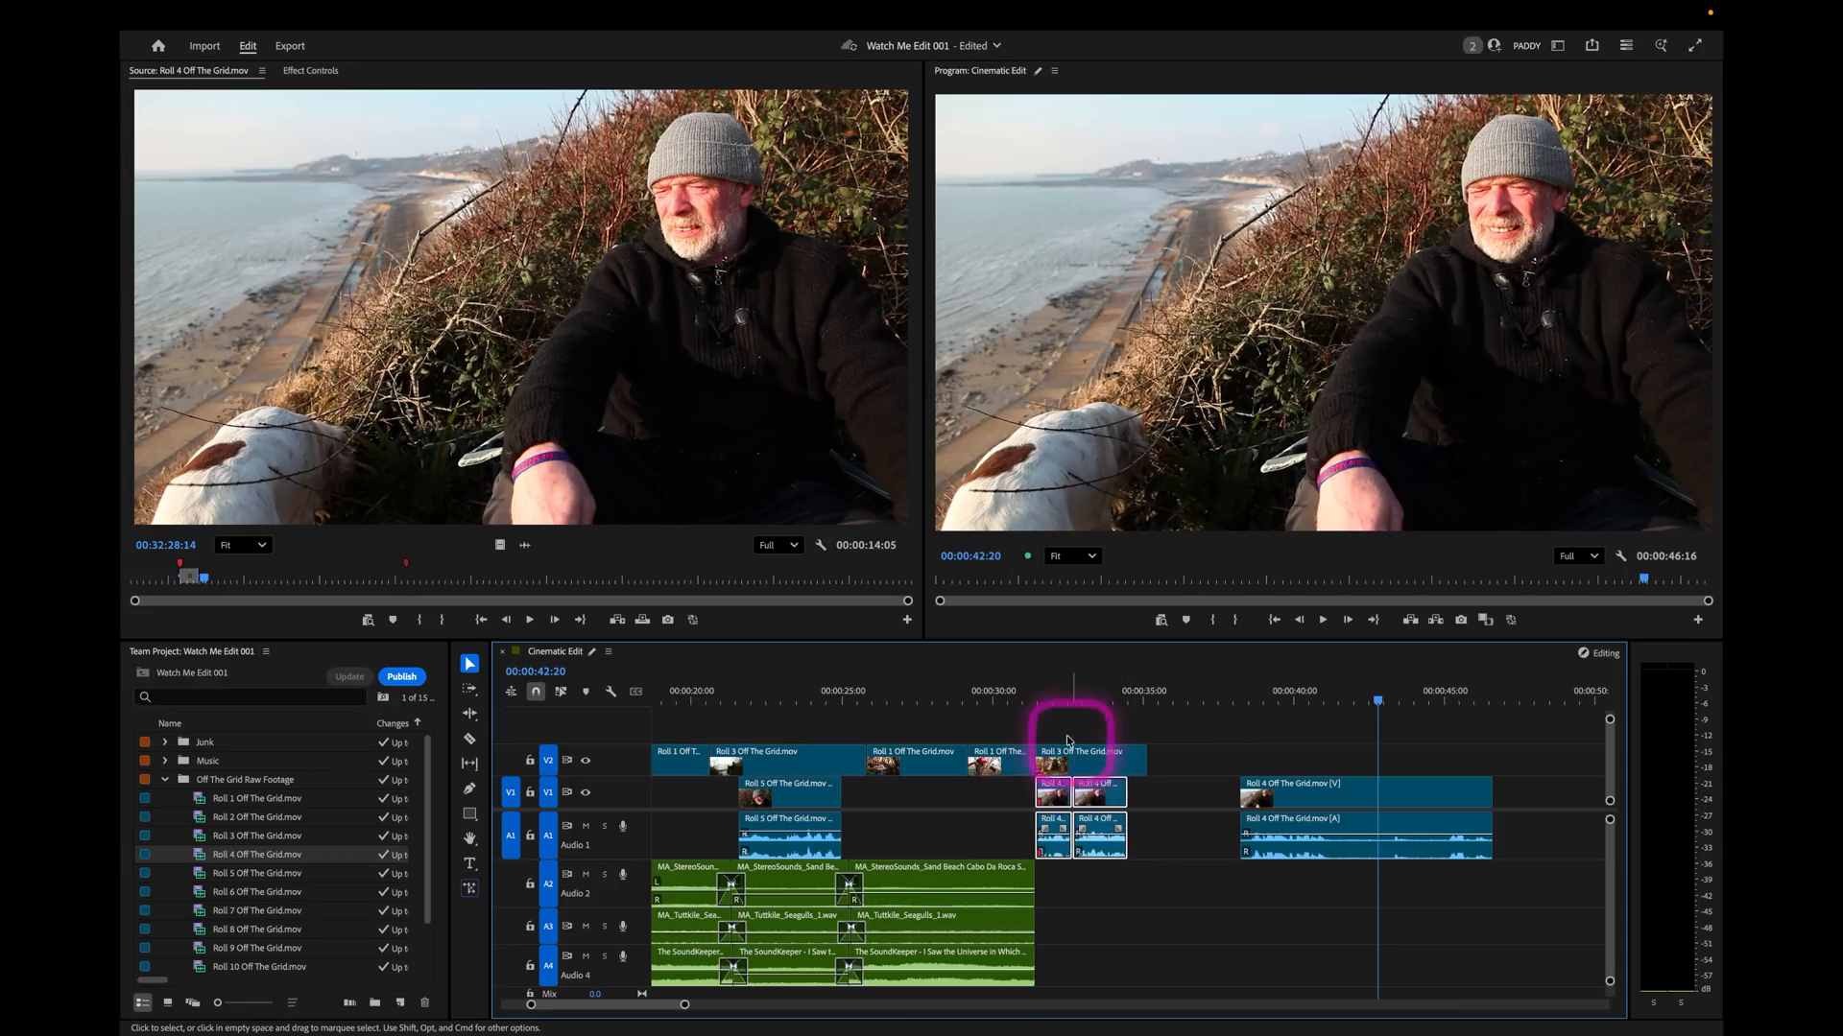
# Play the sequence from the hanging mugs to review the moved soundbite pieces under the tent shot.
pyautogui.click(1003, 697)
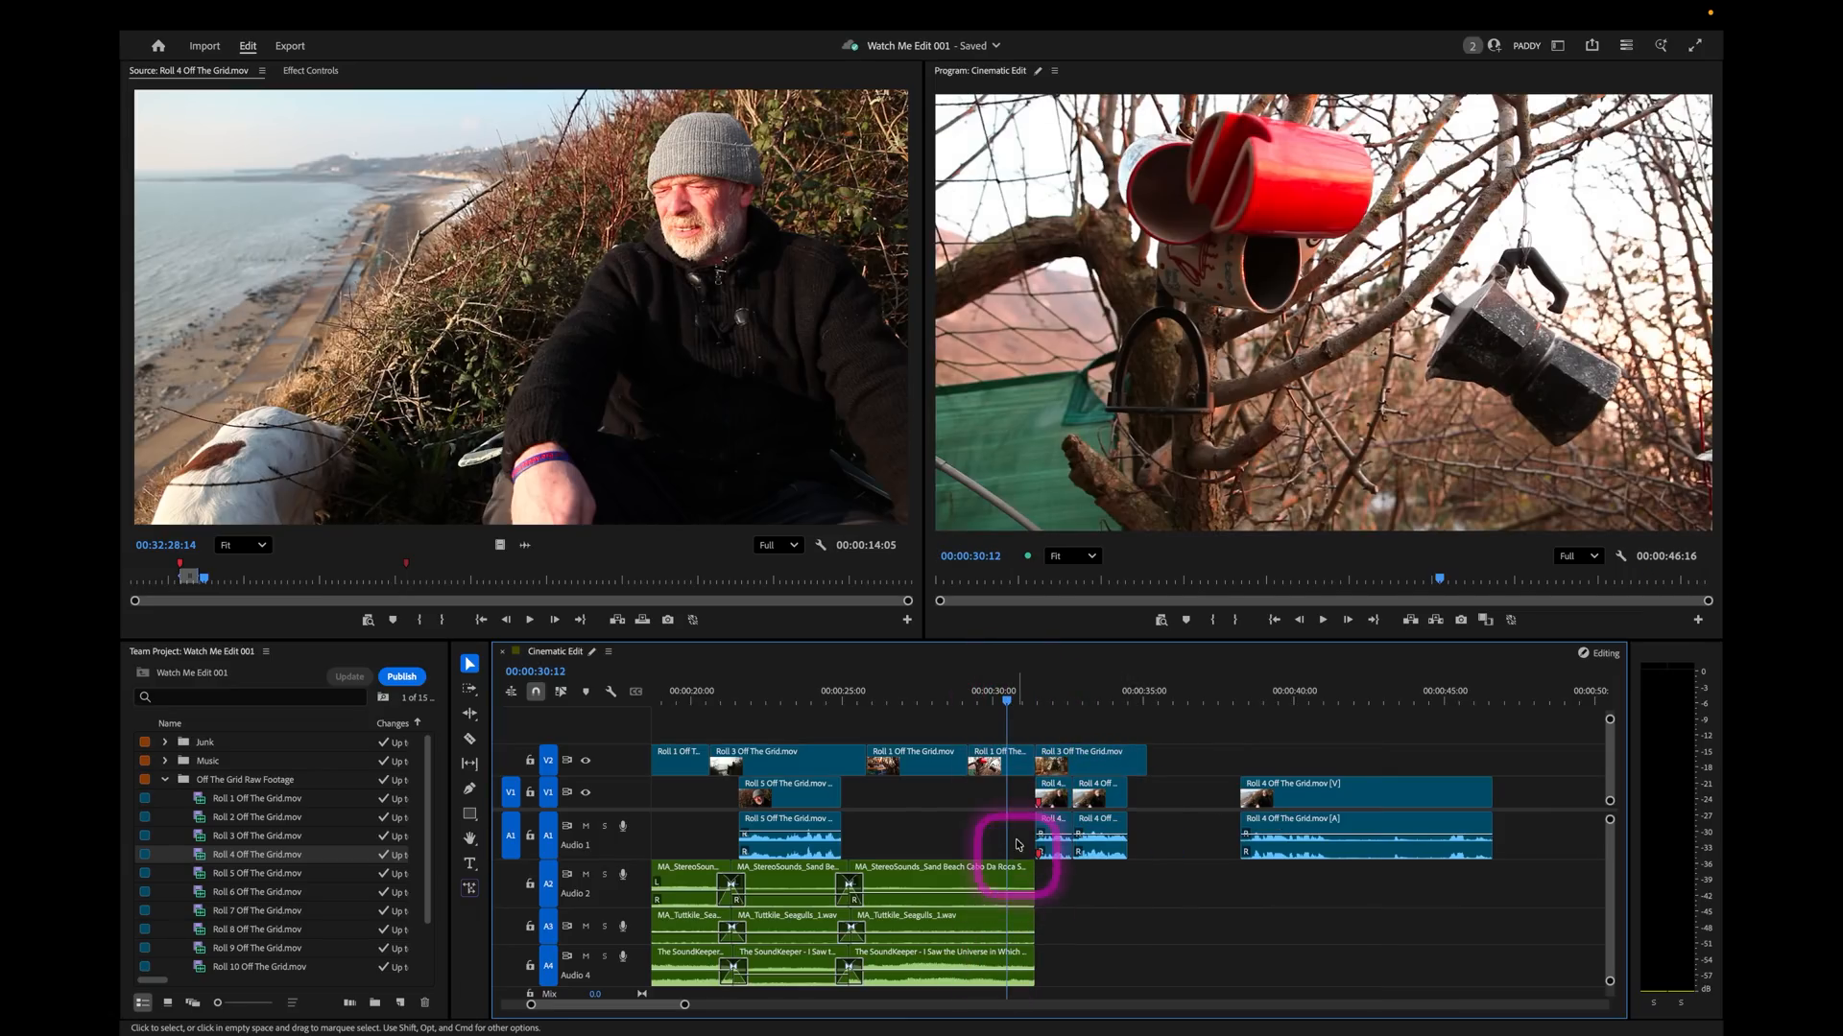
pyautogui.press('space')
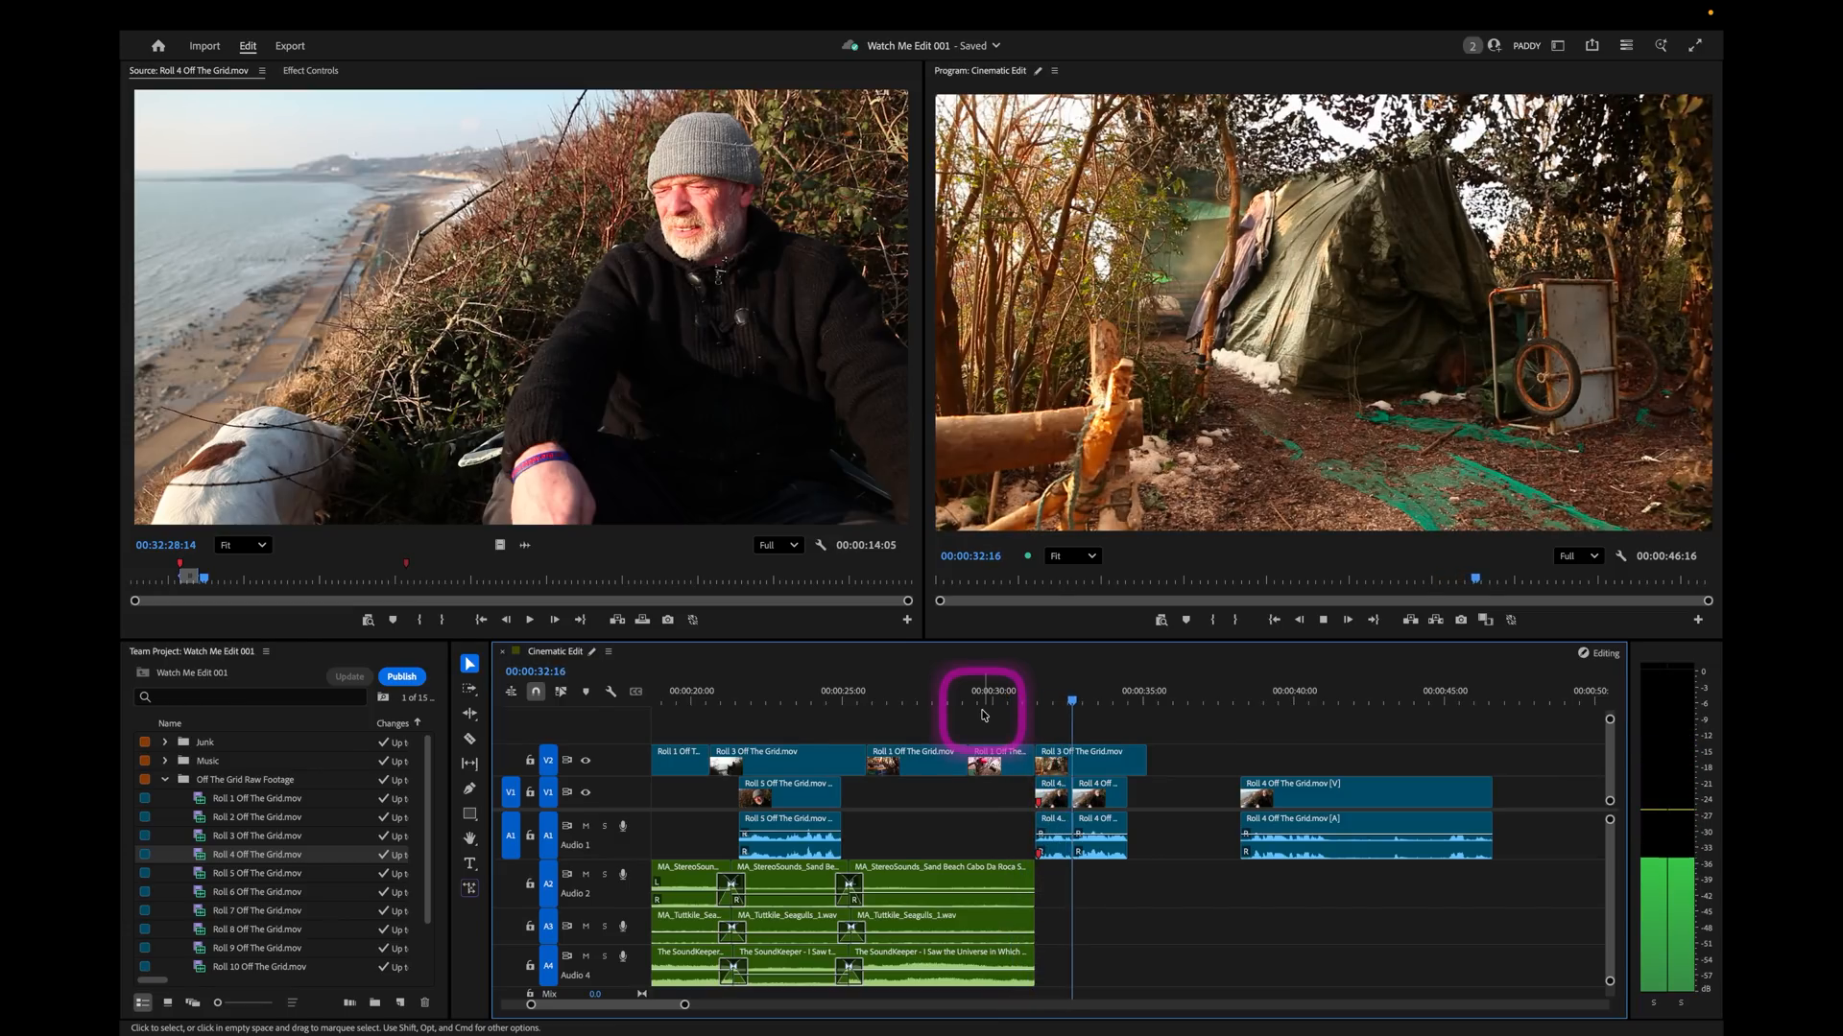
pyautogui.press('space')
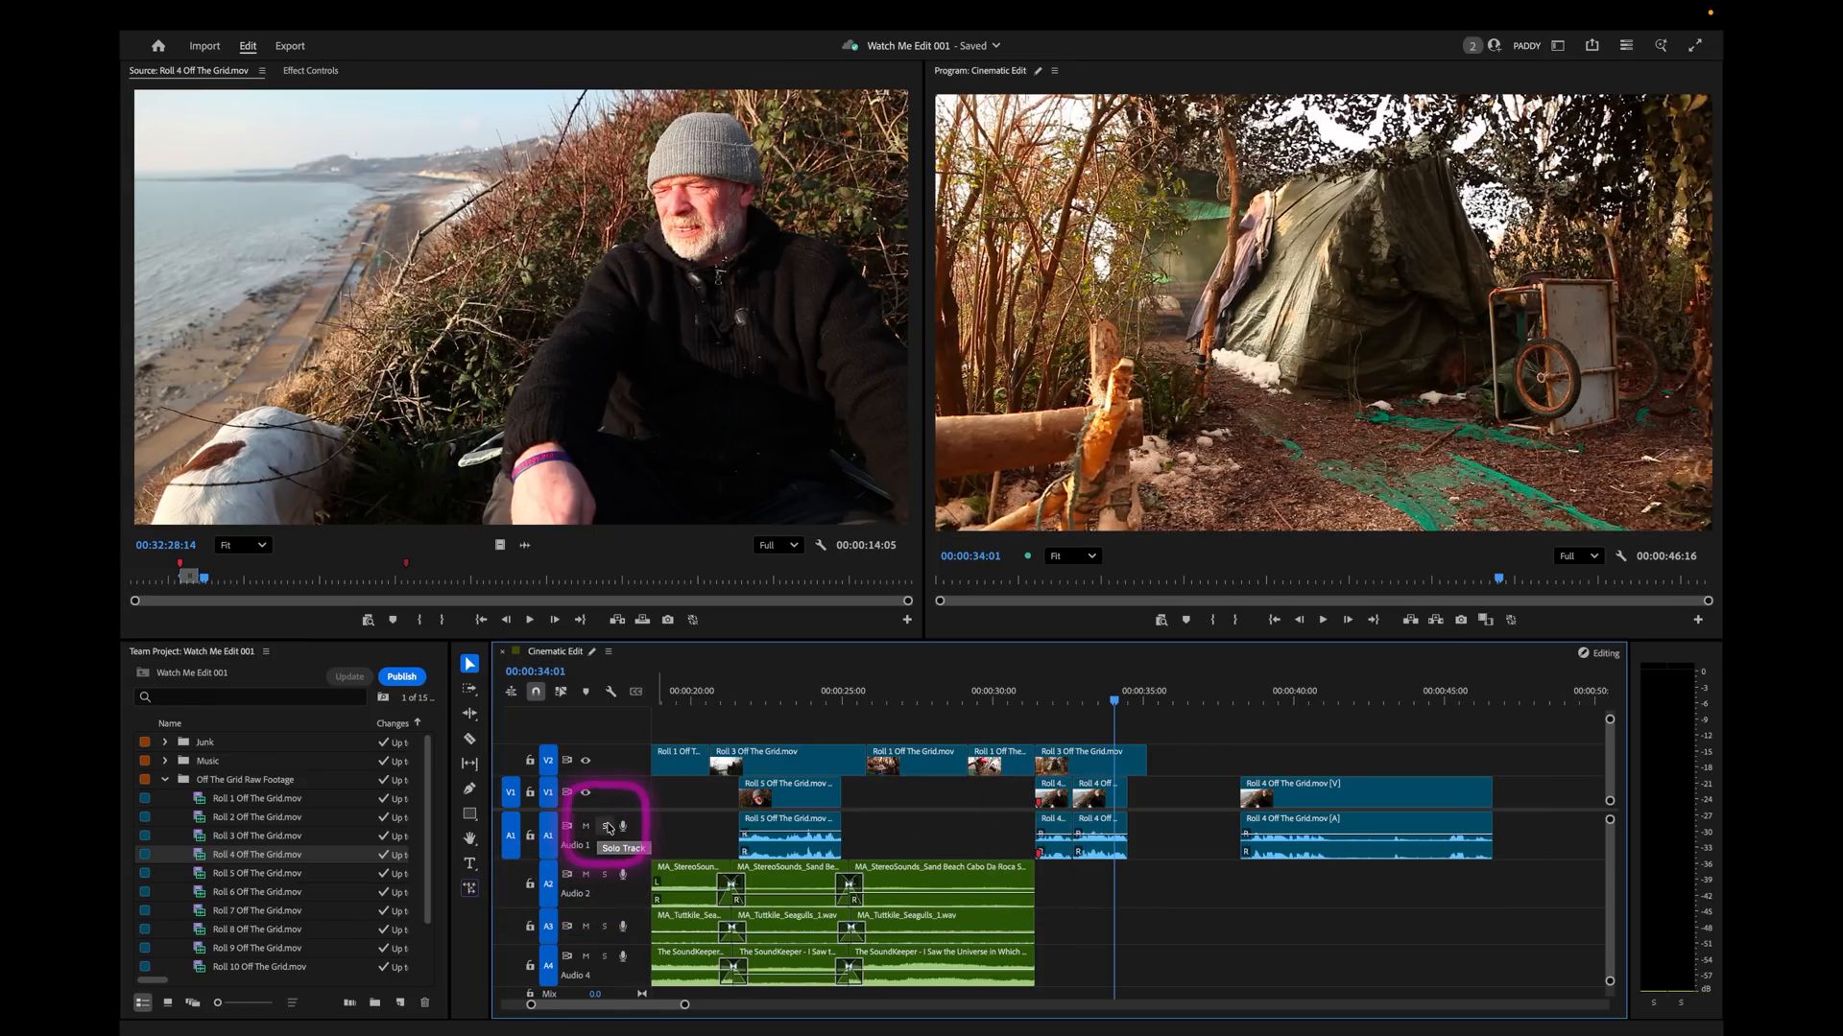
# Solo the A1 track and check the soundbite pieces from the bottles shot through to the tent shot.
pyautogui.click(986, 699)
pyautogui.press('space')
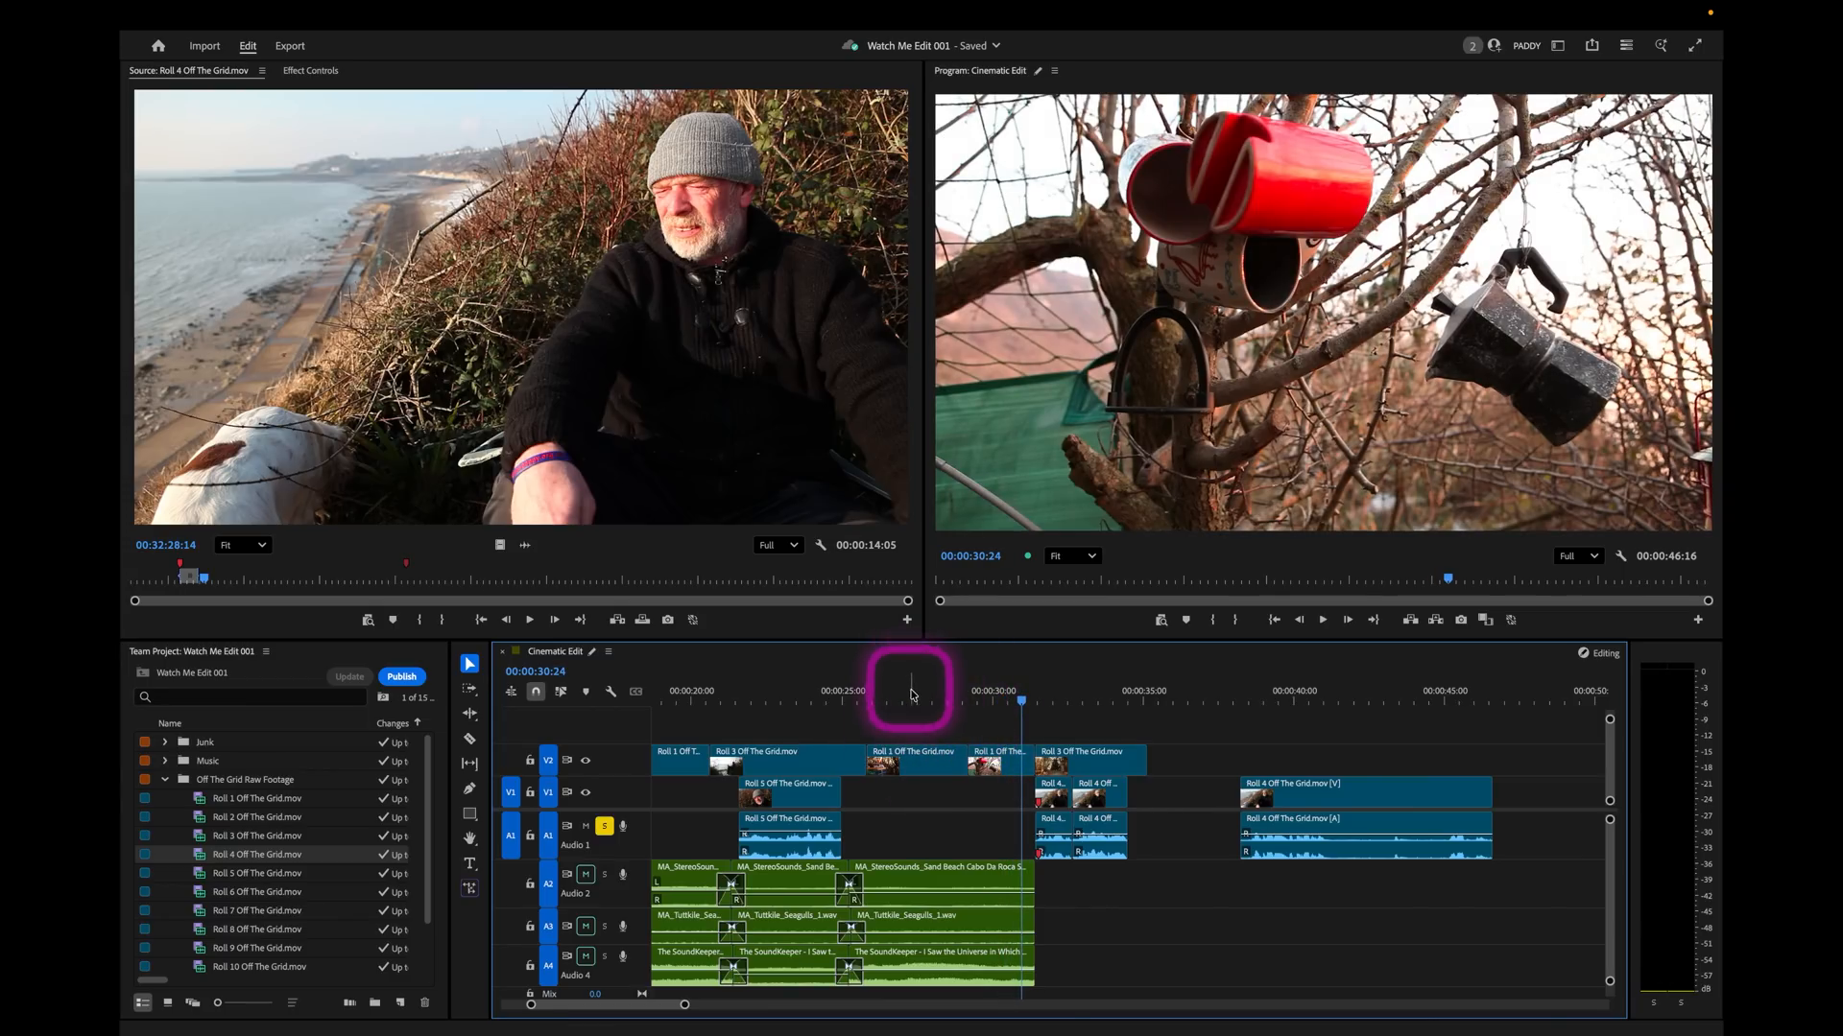
pyautogui.click(916, 698)
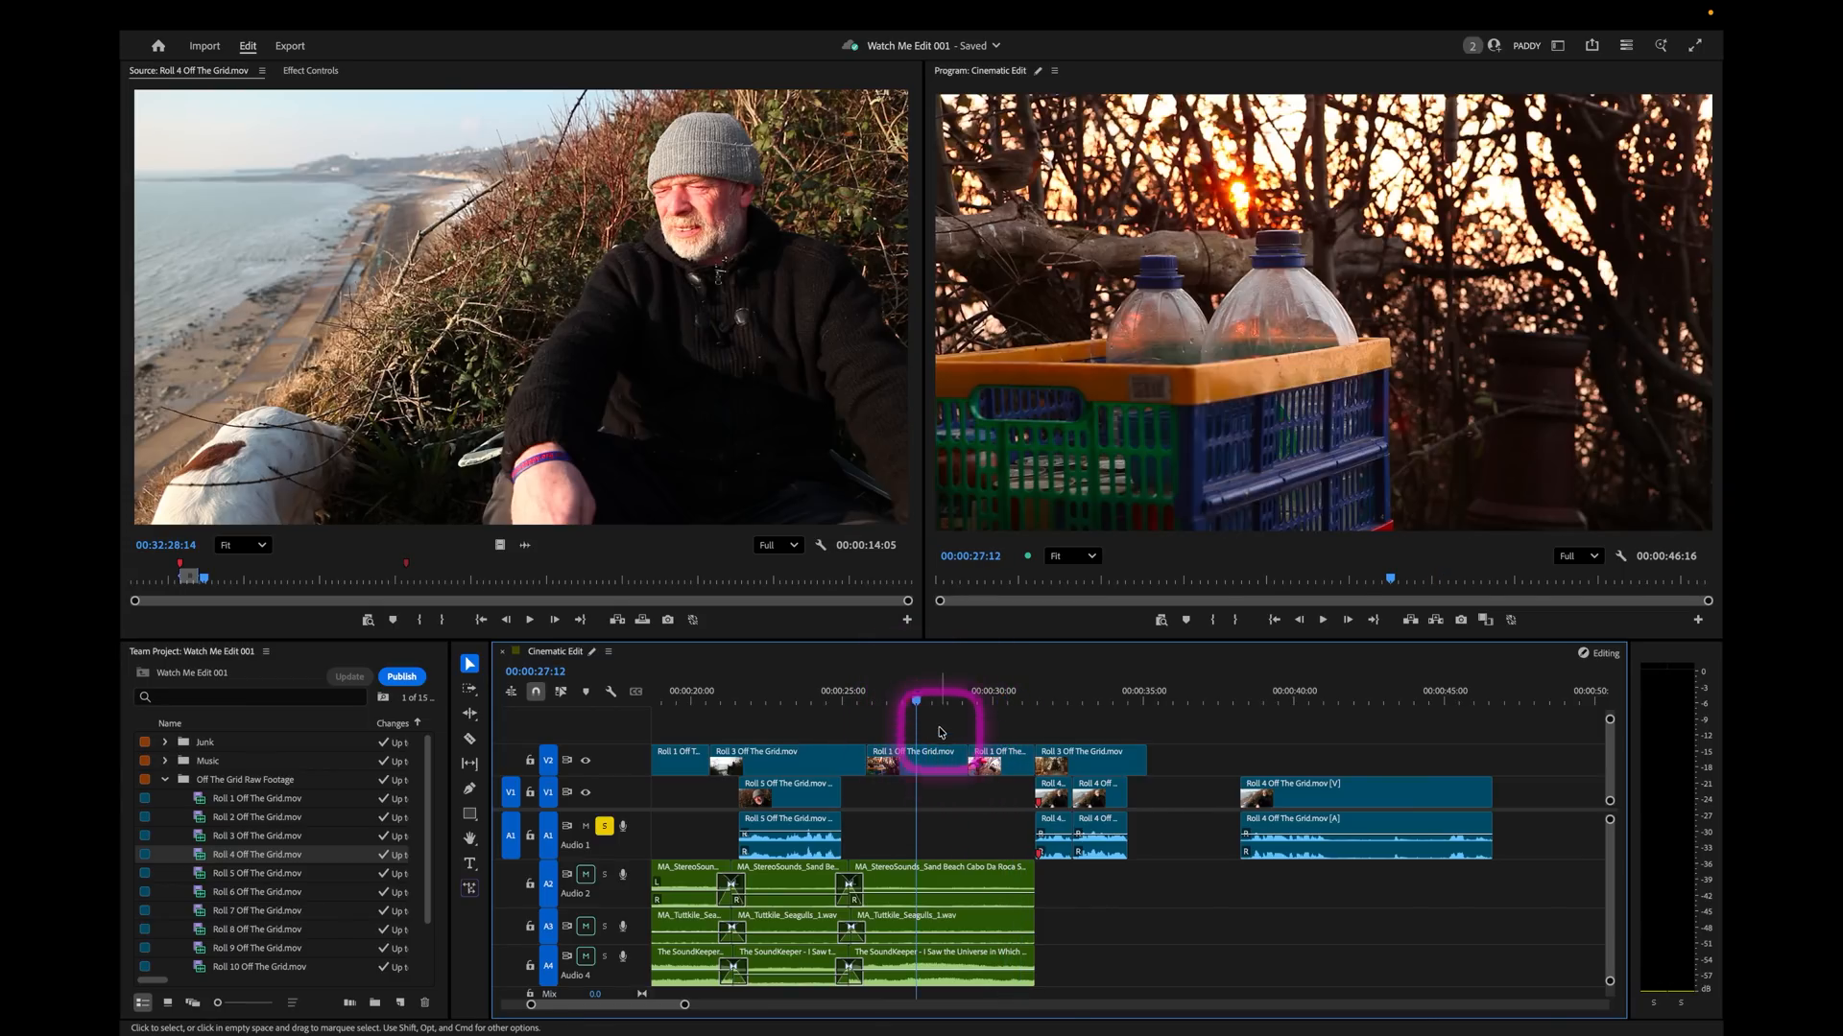
pyautogui.click(983, 691)
pyautogui.click(1075, 691)
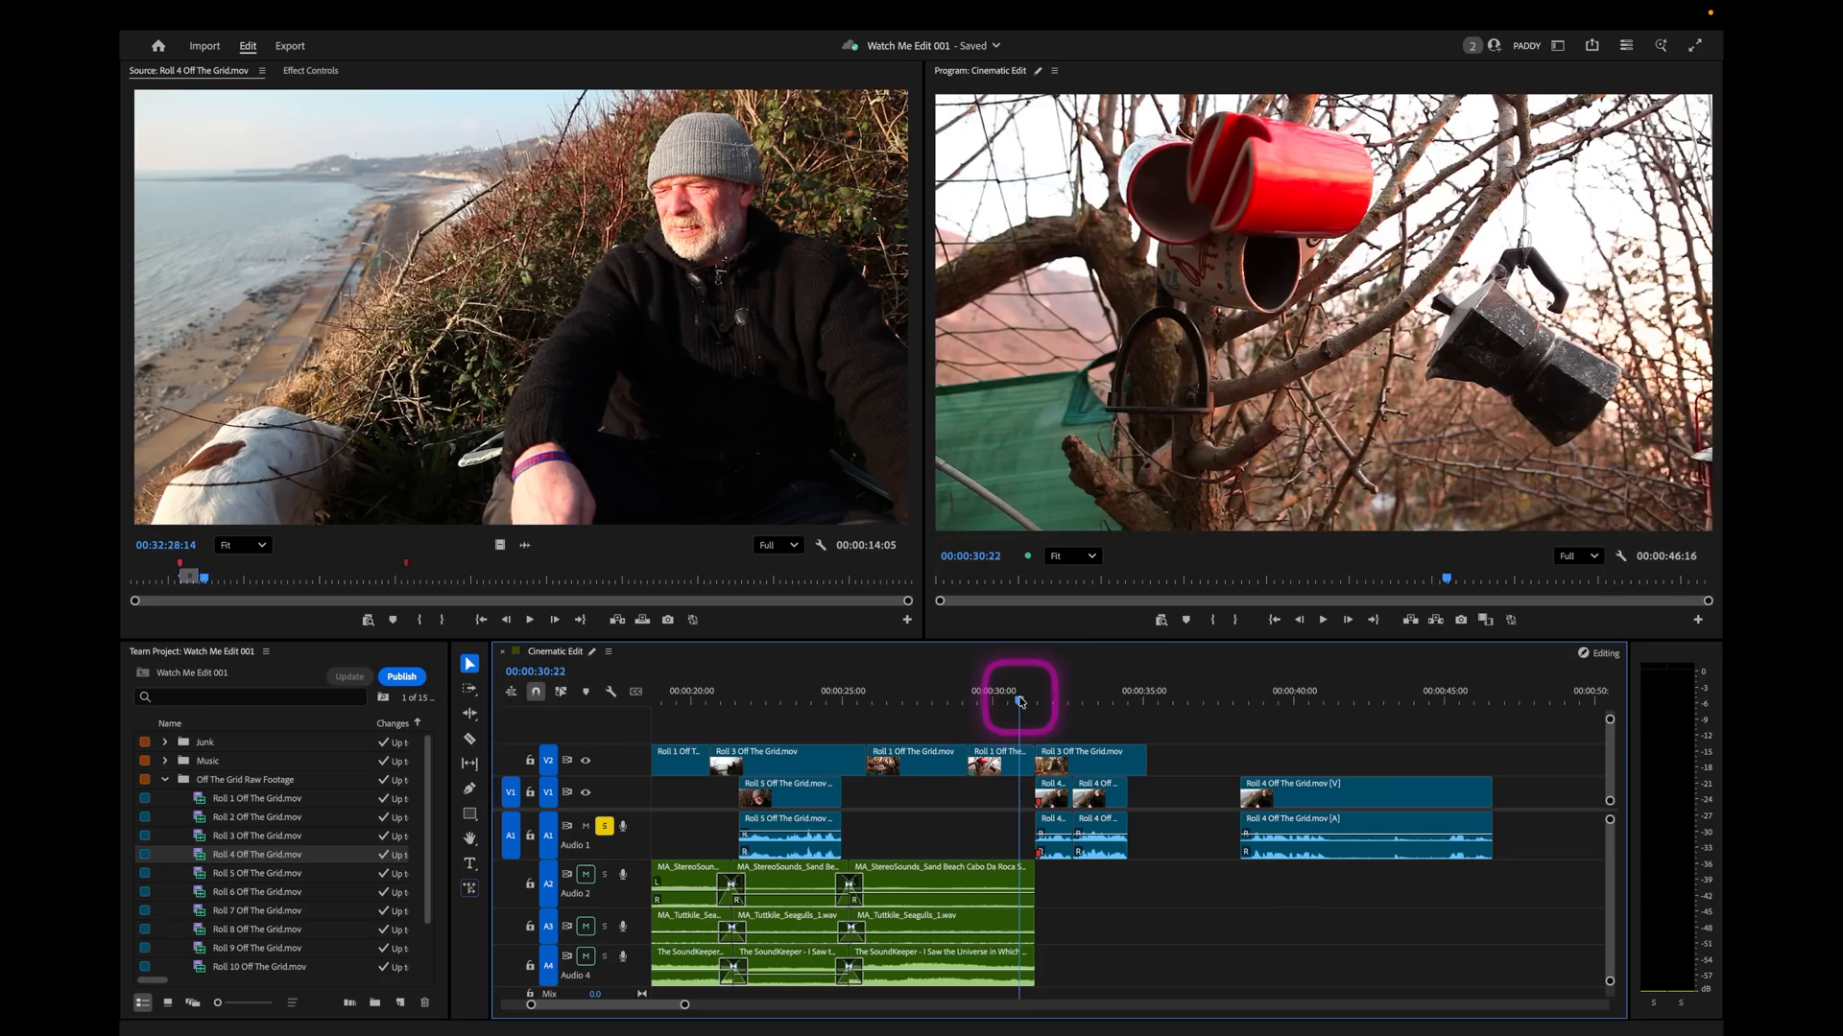
# Move the two short Roll 4 soundbite pieces to 00:00:32:16 under the extended tent shot, and butt the long third piece against them.
pyautogui.click(1000, 716)
pyautogui.press('space')
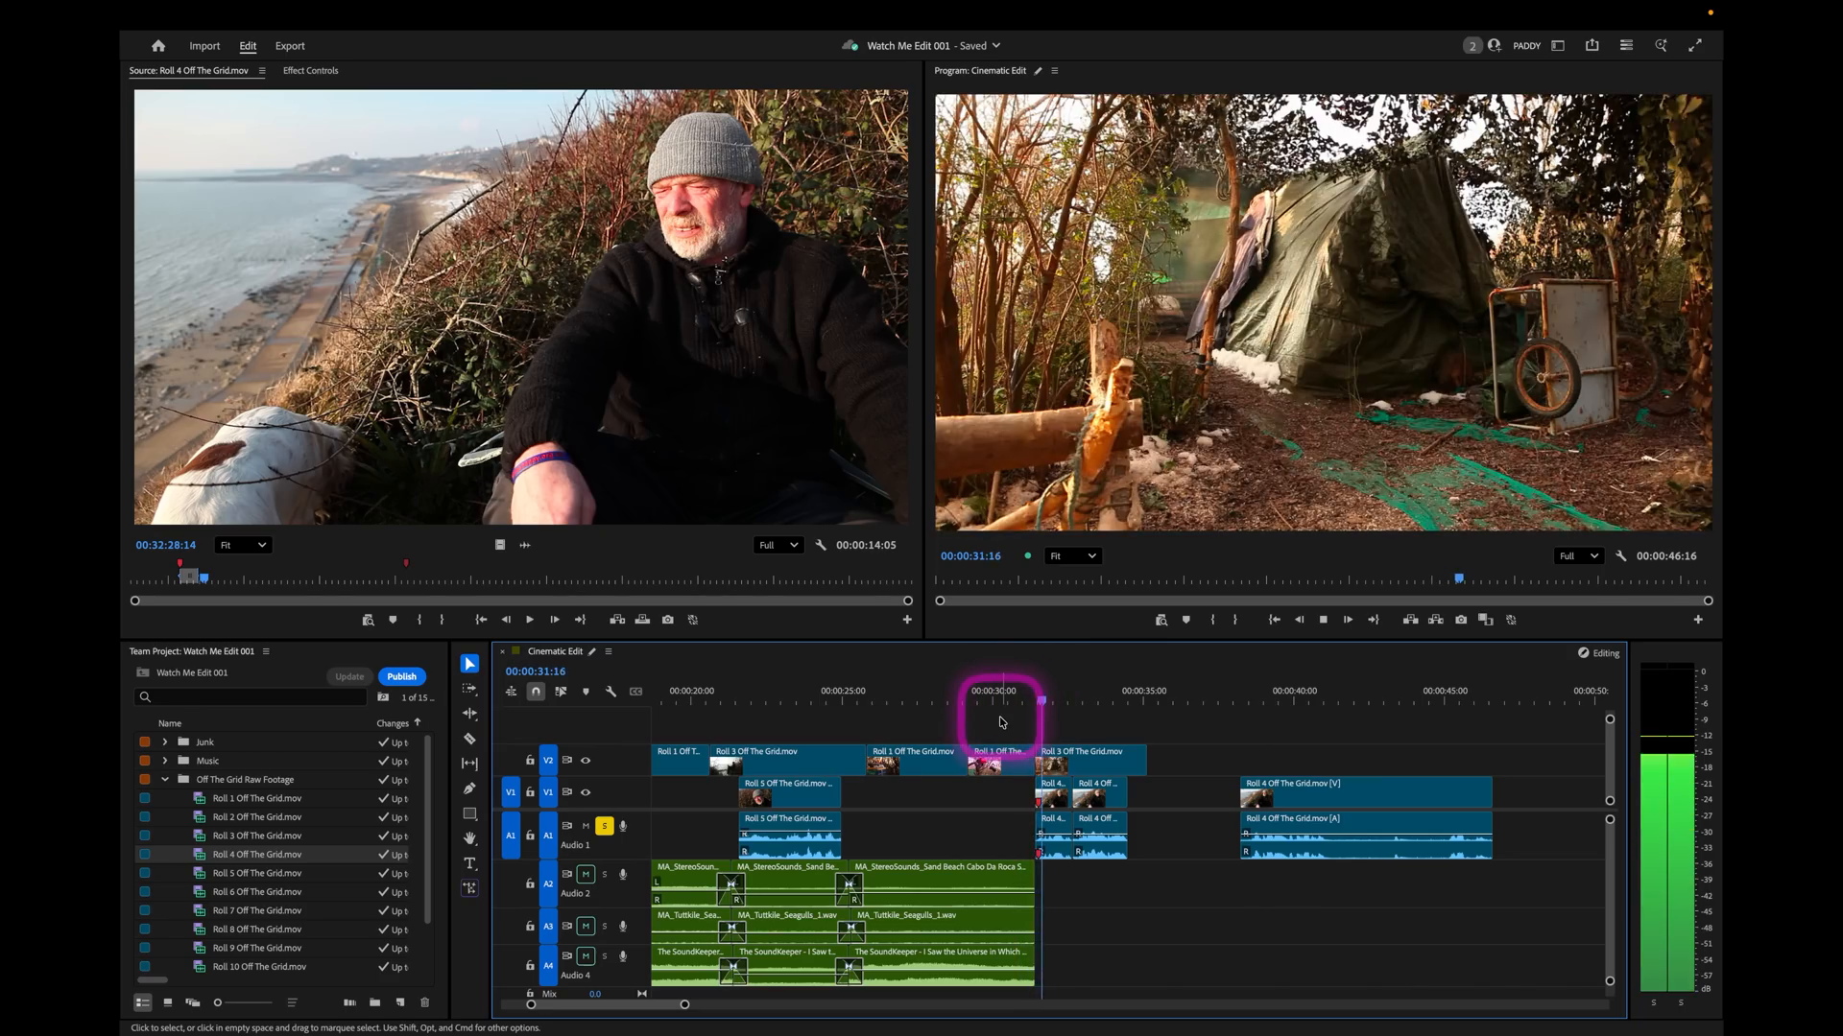
pyautogui.click(1092, 793)
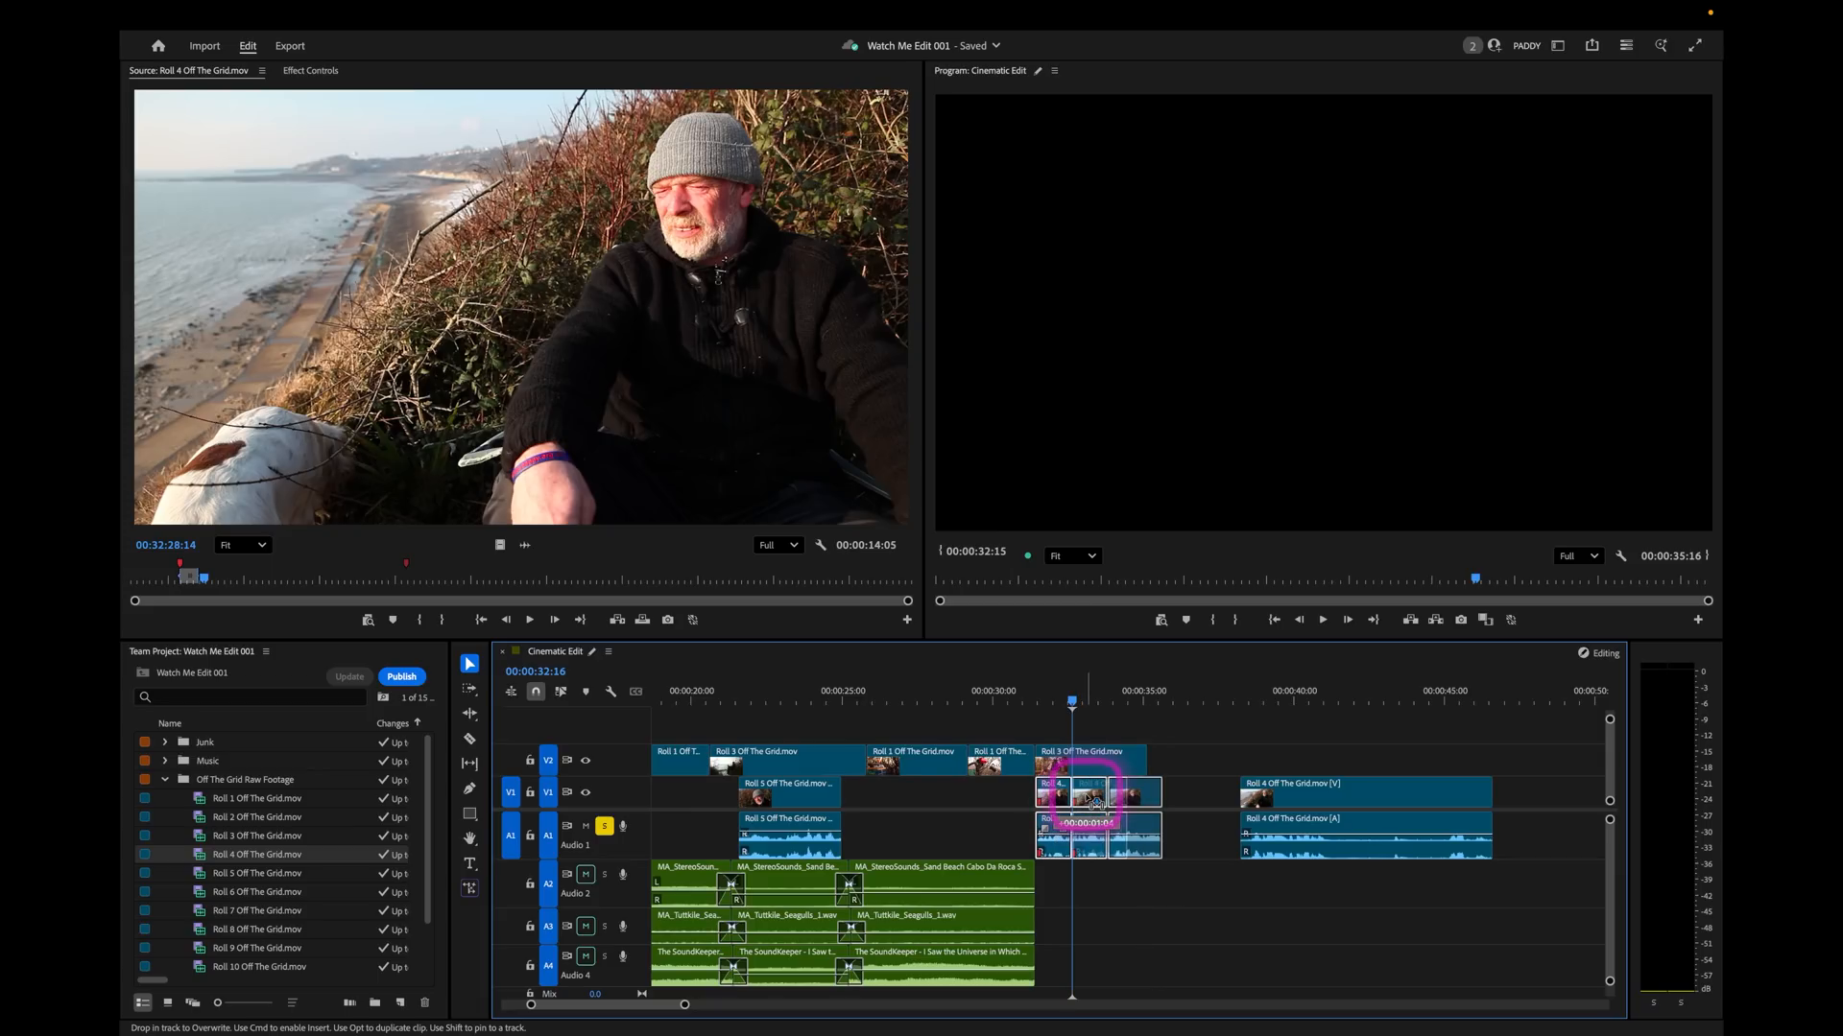
pyautogui.moveTo(1096, 802); pyautogui.dragTo(1096, 802)
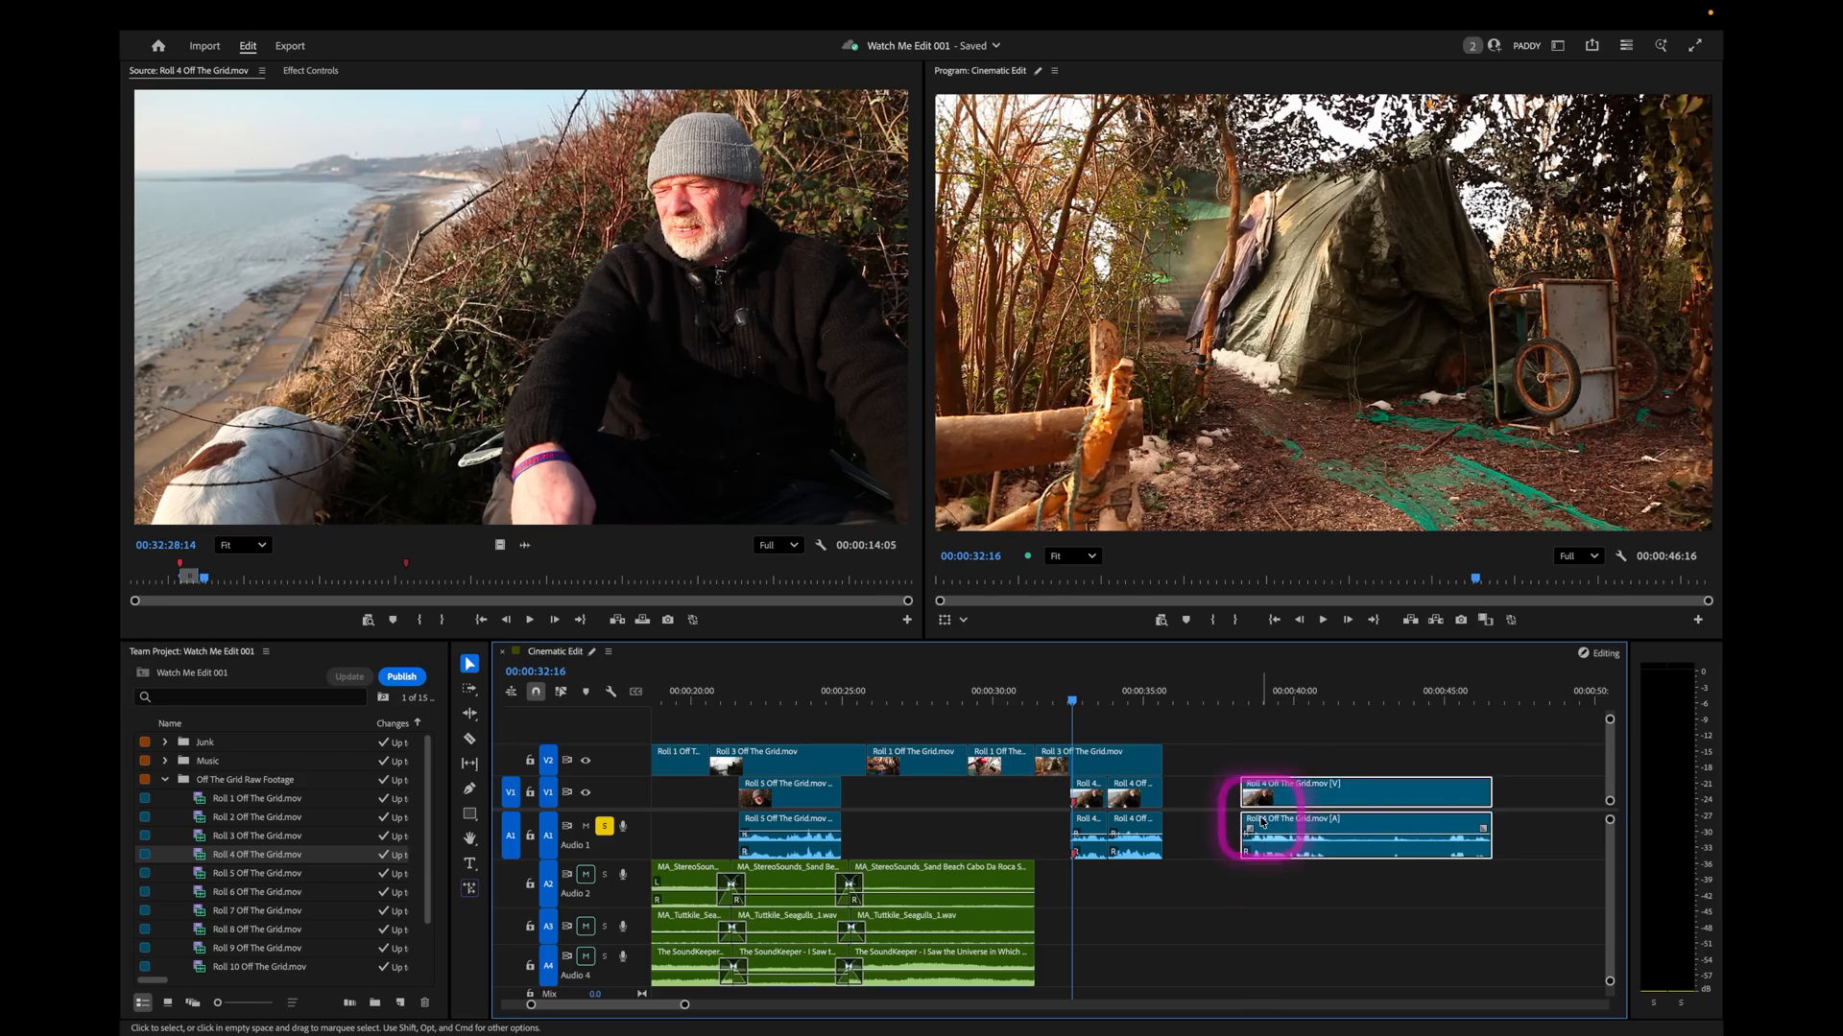
pyautogui.moveTo(1277, 800); pyautogui.dragTo(1199, 797)
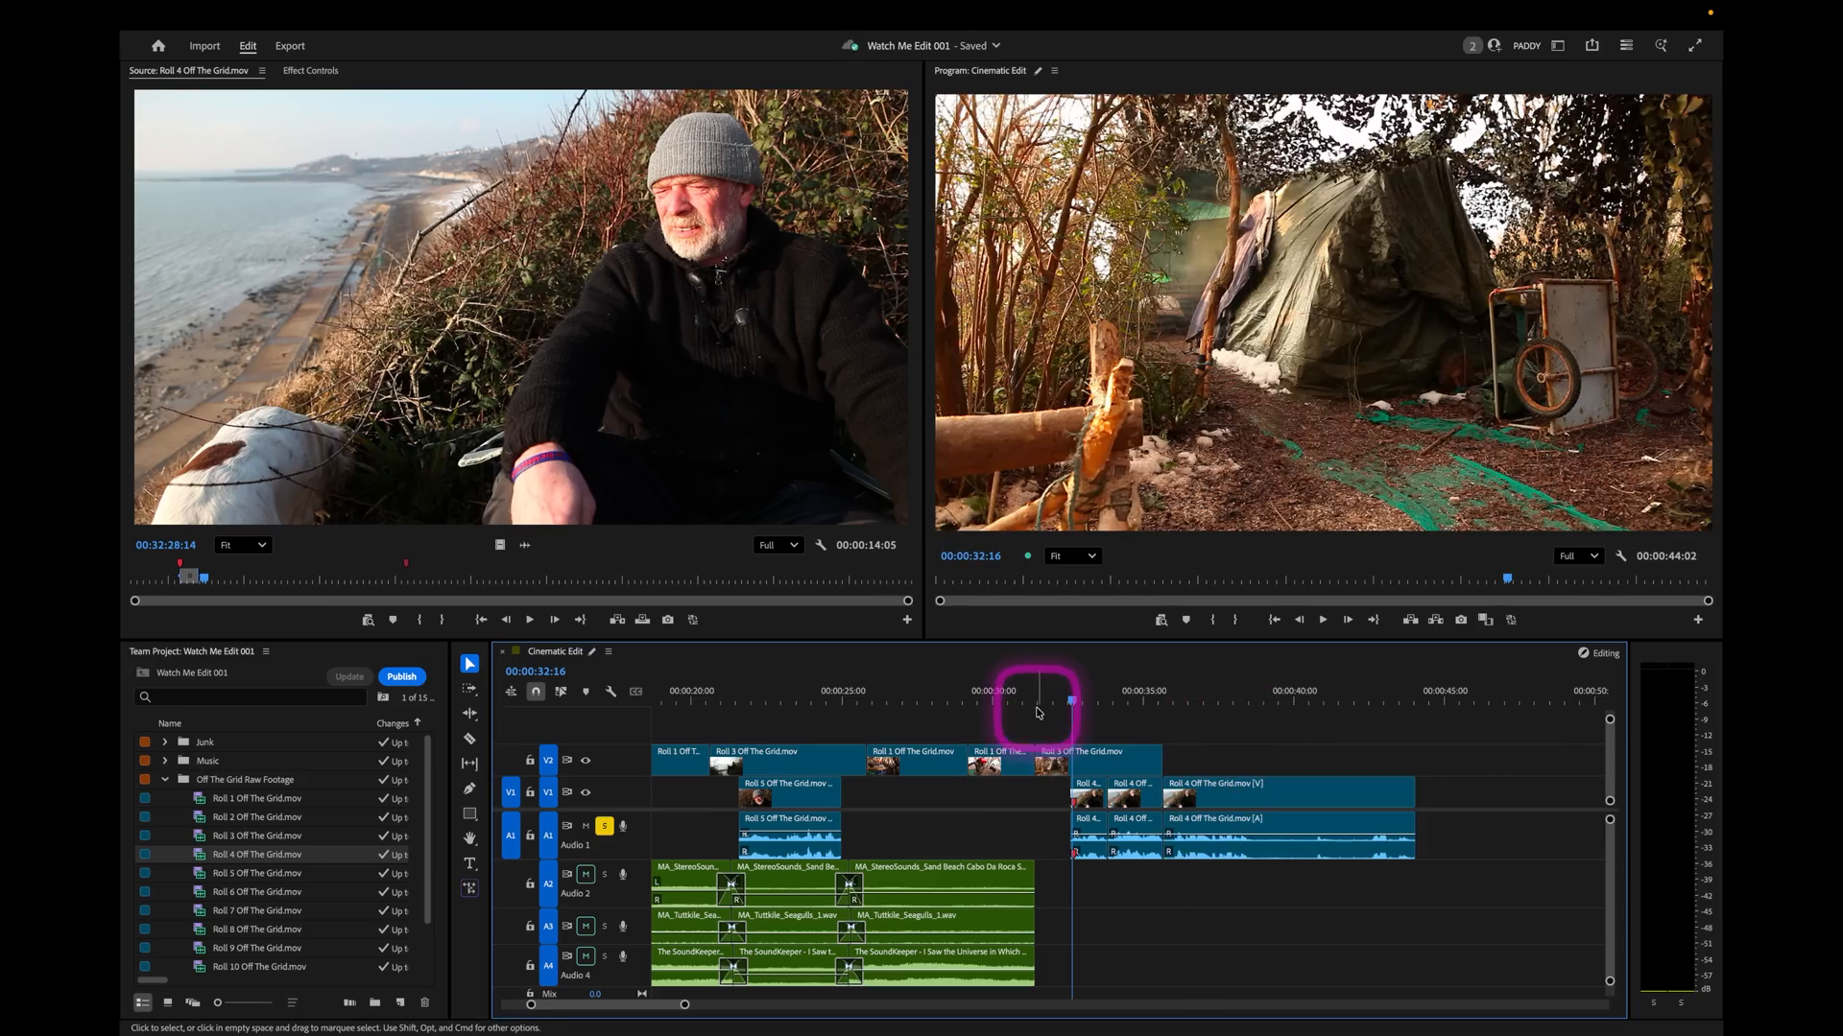
# Shift all three Roll 4 soundbite pieces about 11 frames later, and extend the tent shot to the start of the third piece.
pyautogui.click(1010, 703)
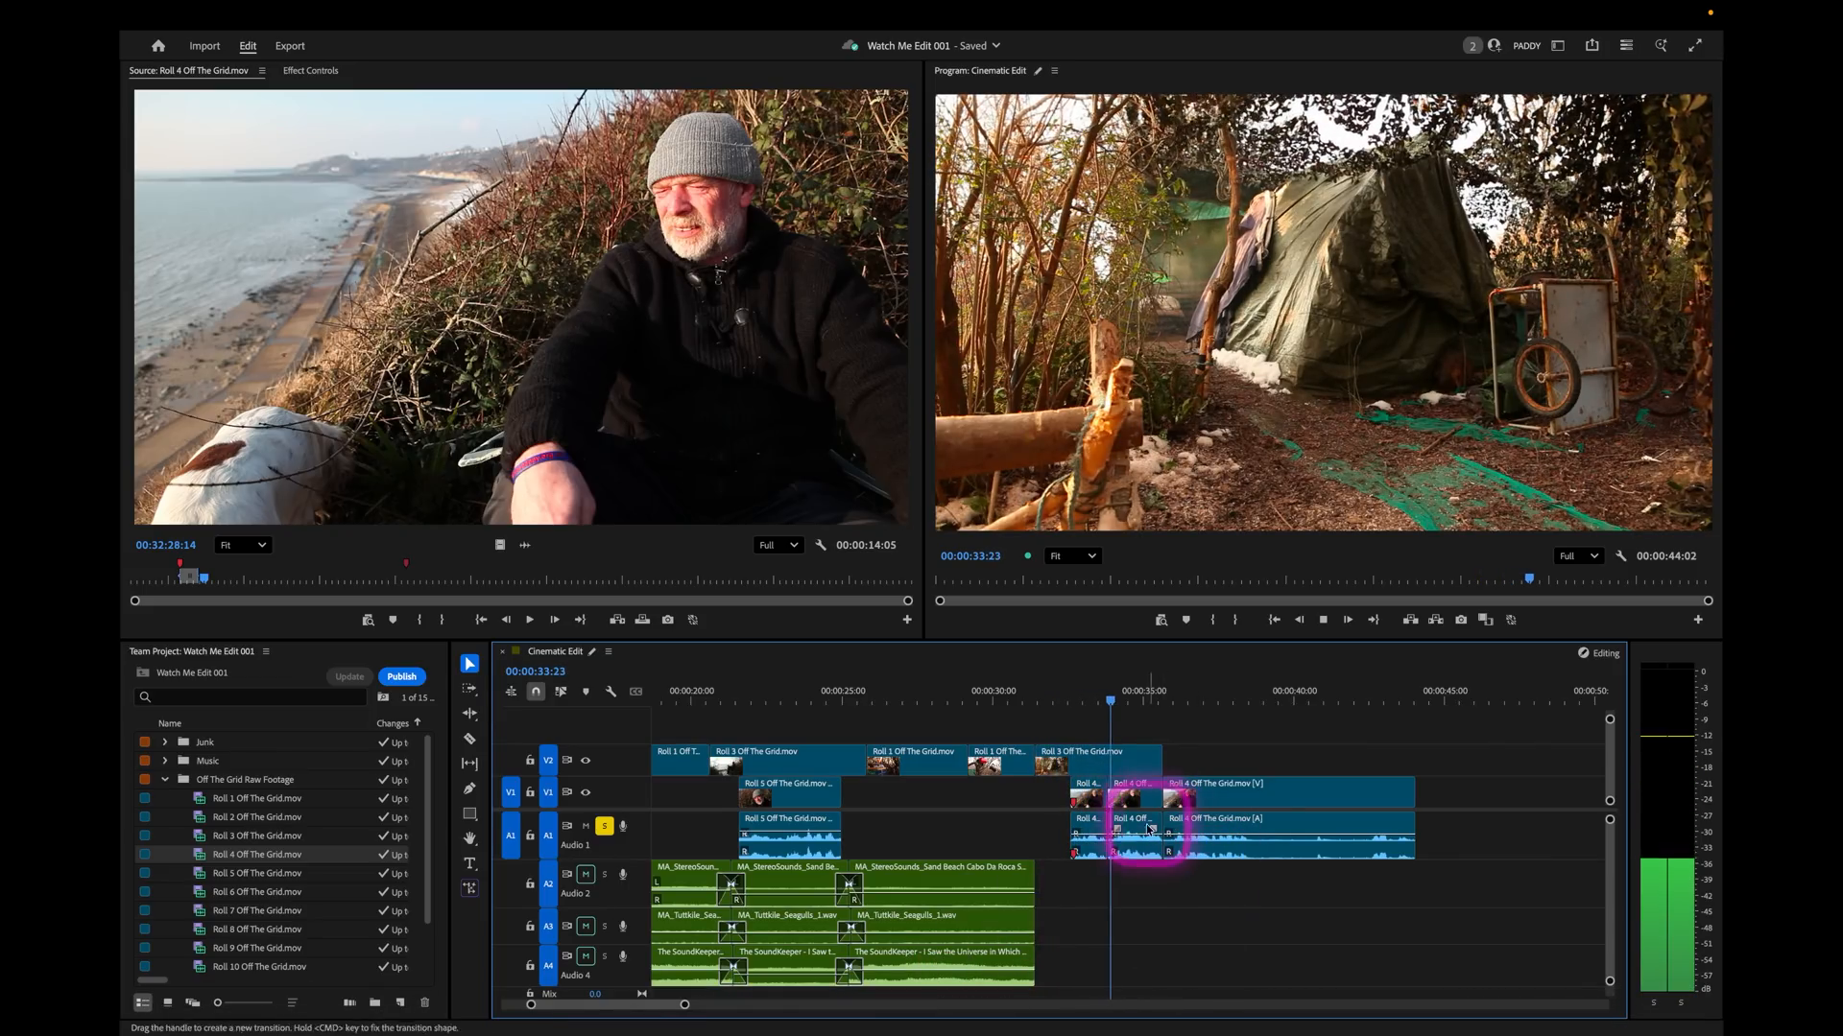
pyautogui.press('space')
pyautogui.moveTo(1092, 898); pyautogui.dragTo(1257, 803)
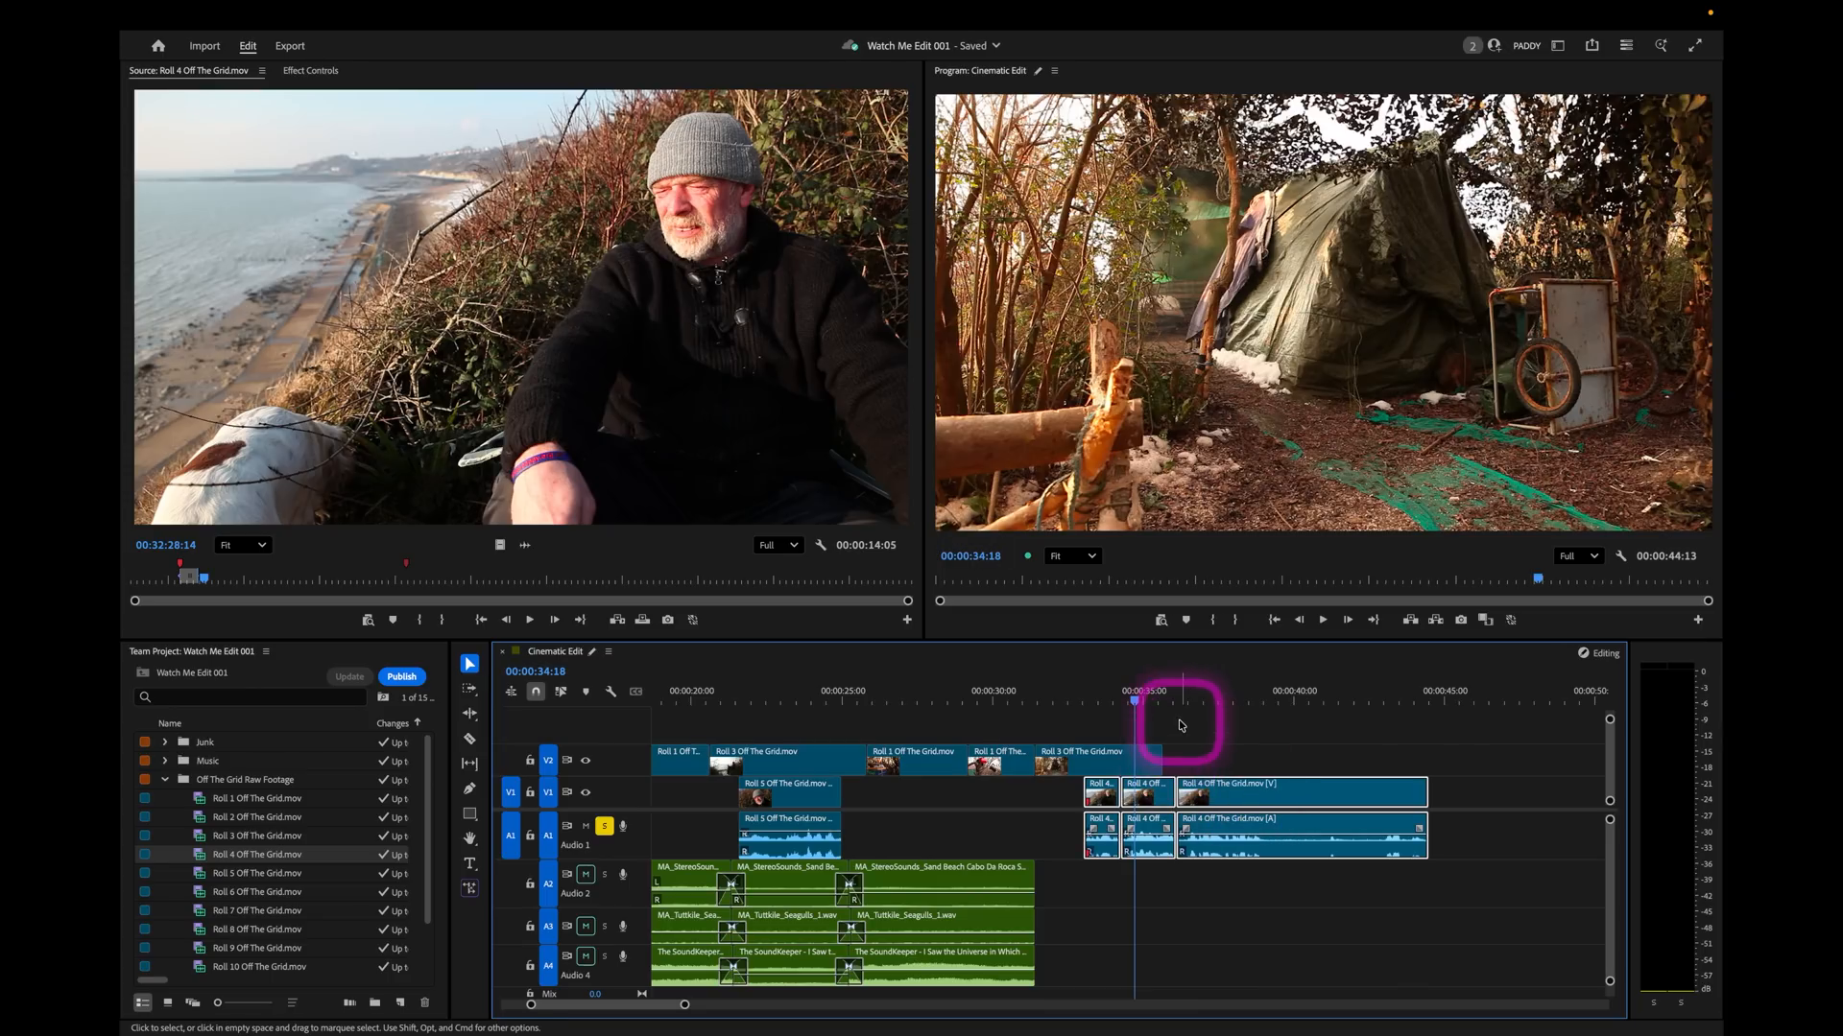
pyautogui.moveTo(1156, 745); pyautogui.dragTo(1175, 752)
# Play from just before the tent shot into the third Roll 4 piece to check the soundbite's timing.
pyautogui.moveTo(1069, 685); pyautogui.dragTo(1005, 687)
pyautogui.press('space')
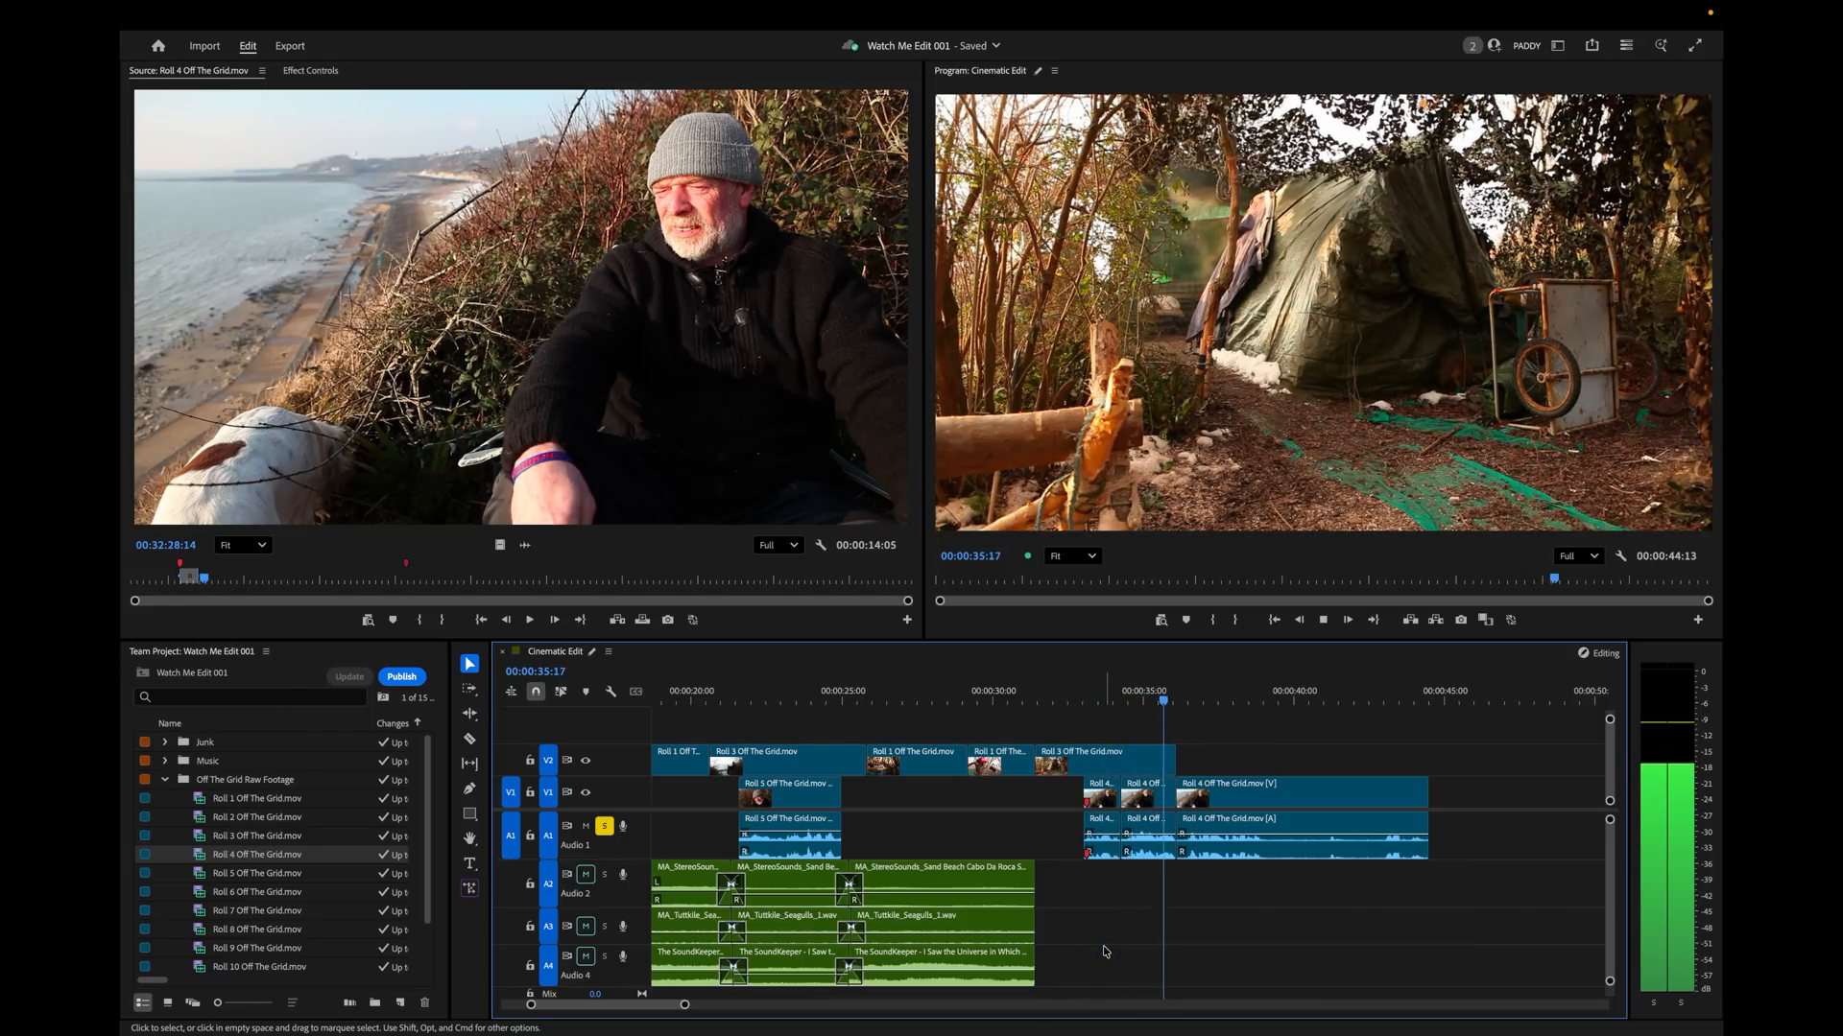
pyautogui.click(1092, 816)
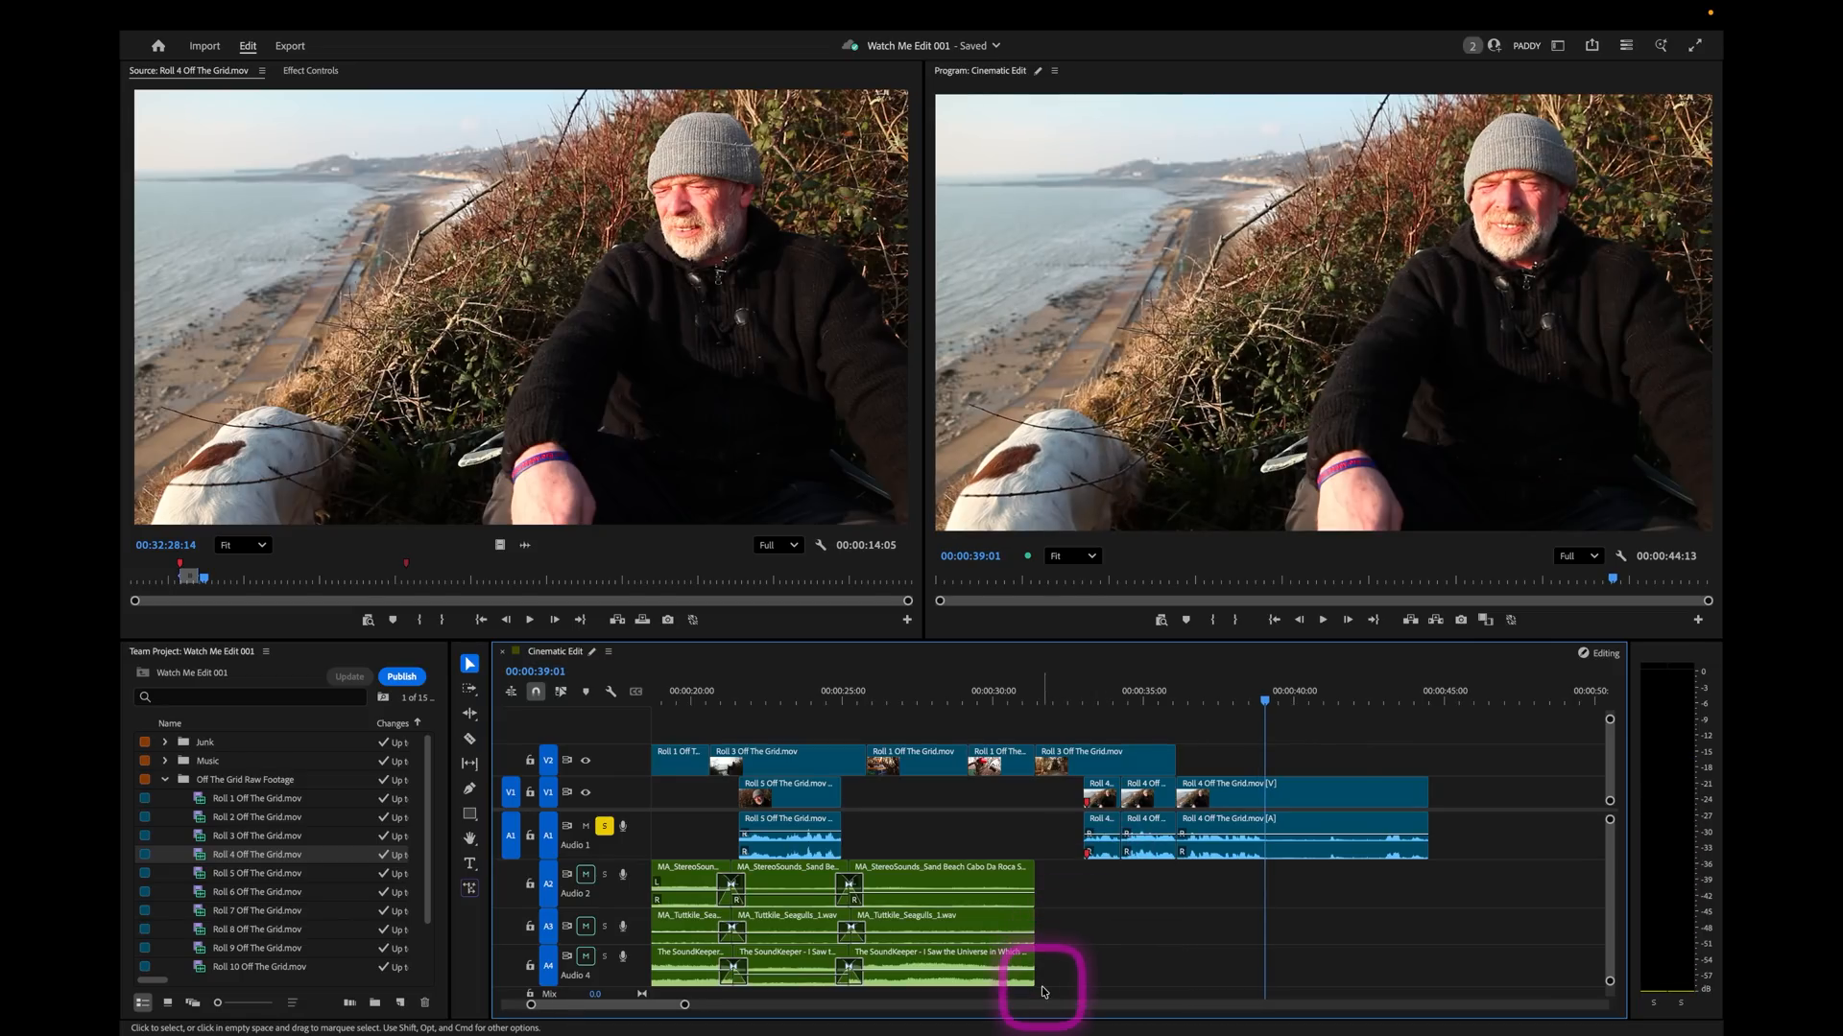
# Turn off solo on the A1 track, and extend the last waves, seagulls and music clips together to 00:00:47:23.
pyautogui.moveTo(625, 857); pyautogui.dragTo(623, 848)
pyautogui.click(605, 823)
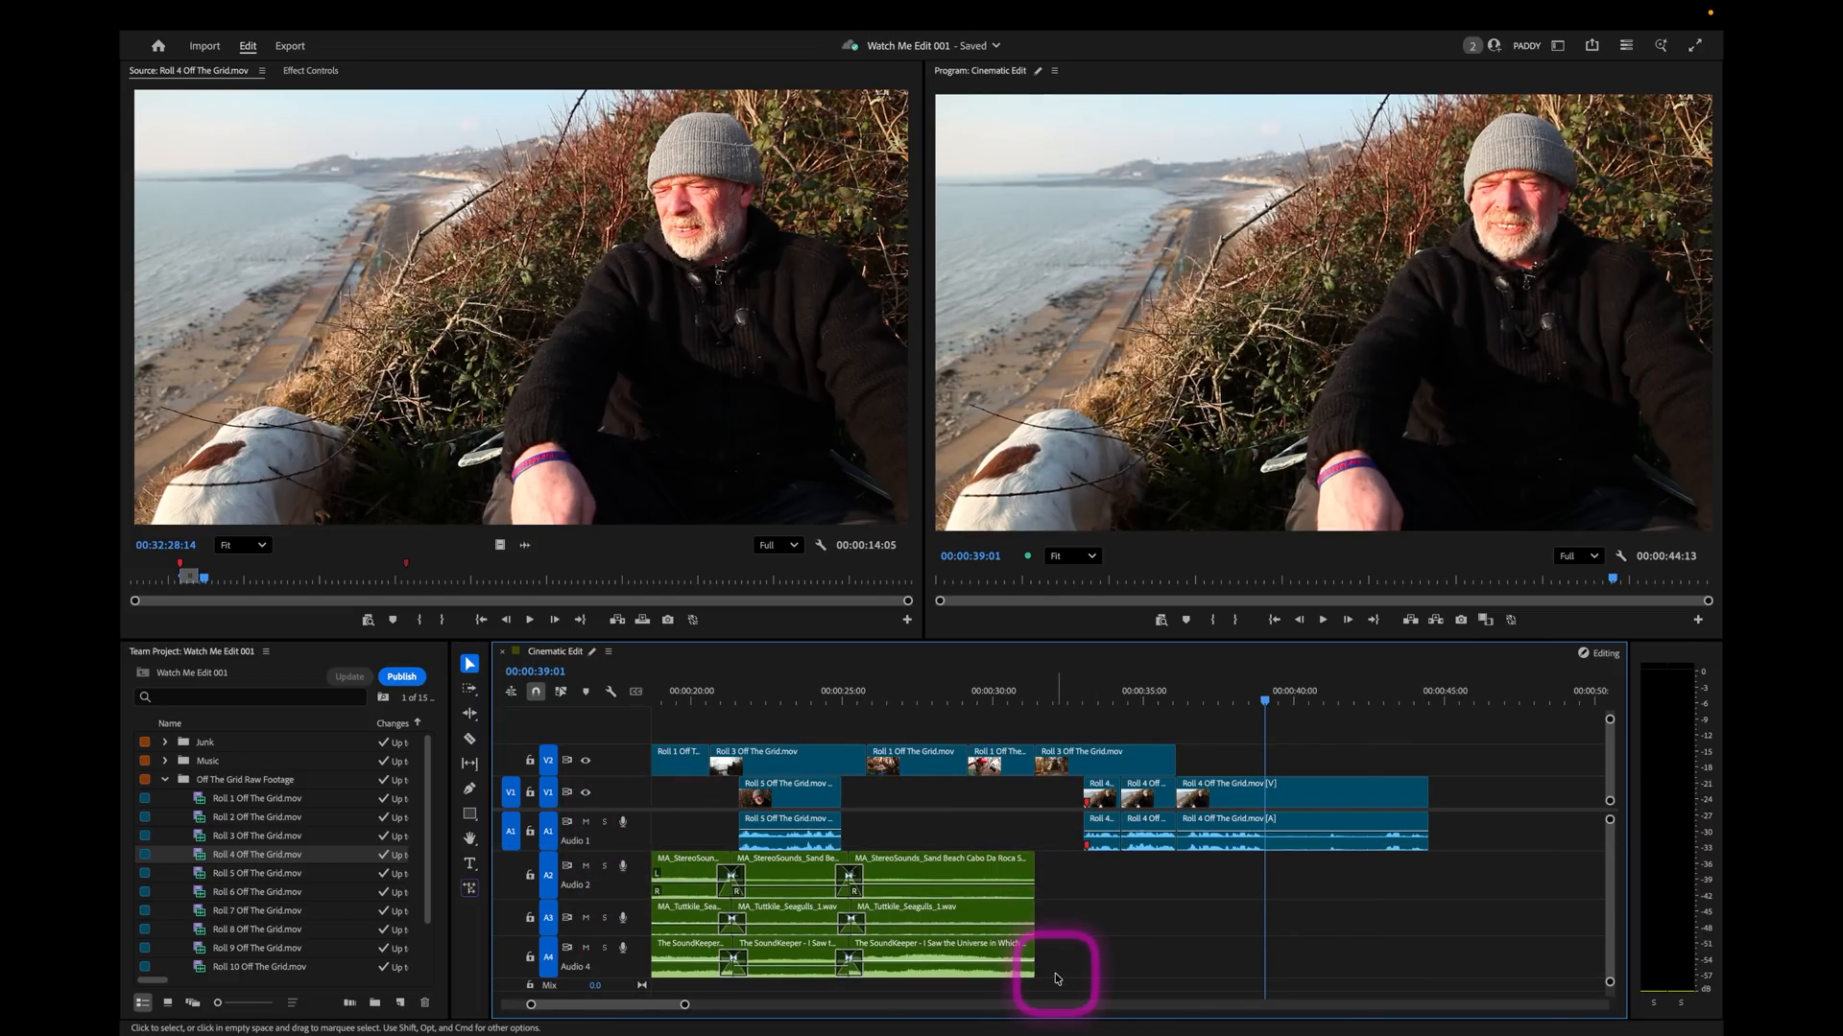
pyautogui.moveTo(1054, 988); pyautogui.dragTo(1531, 873)
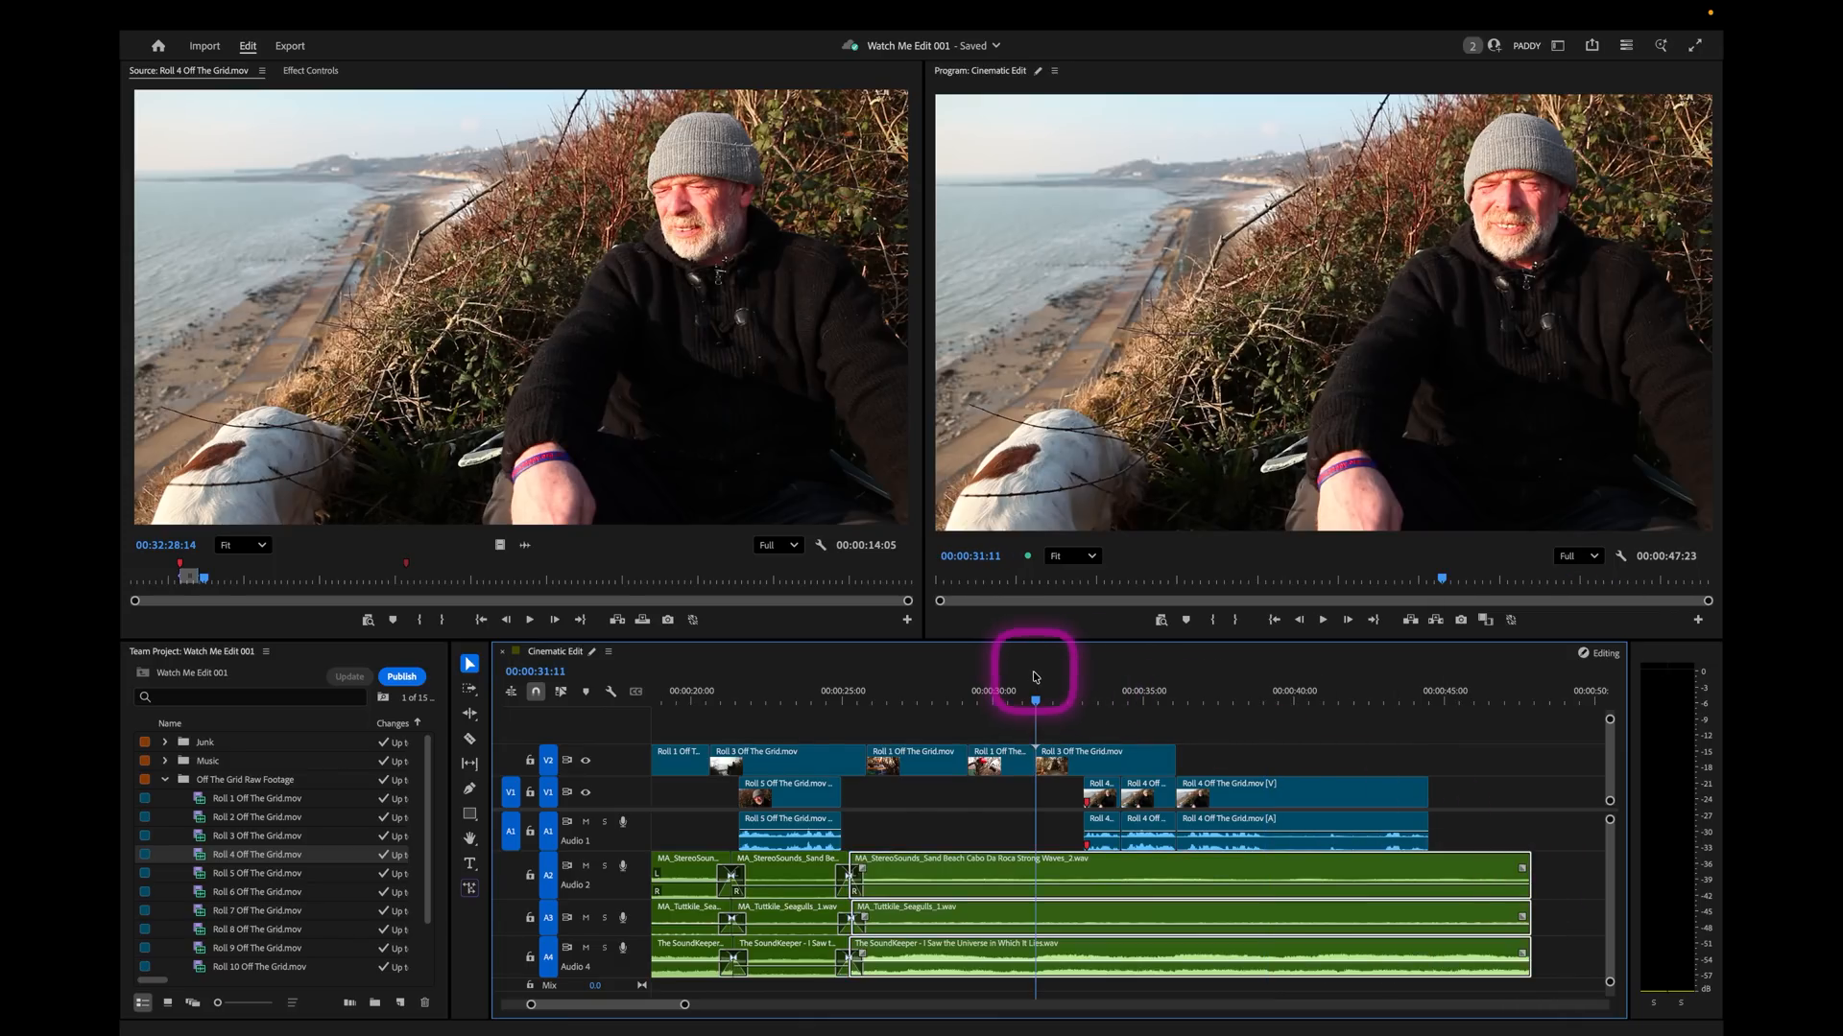
# Play into the tent shot and split the waves, seagulls and music clips at 00:00:32:16, just before the Roll 4 soundbite.
pyautogui.click(1035, 698)
pyautogui.click(1103, 715)
pyautogui.press('space')
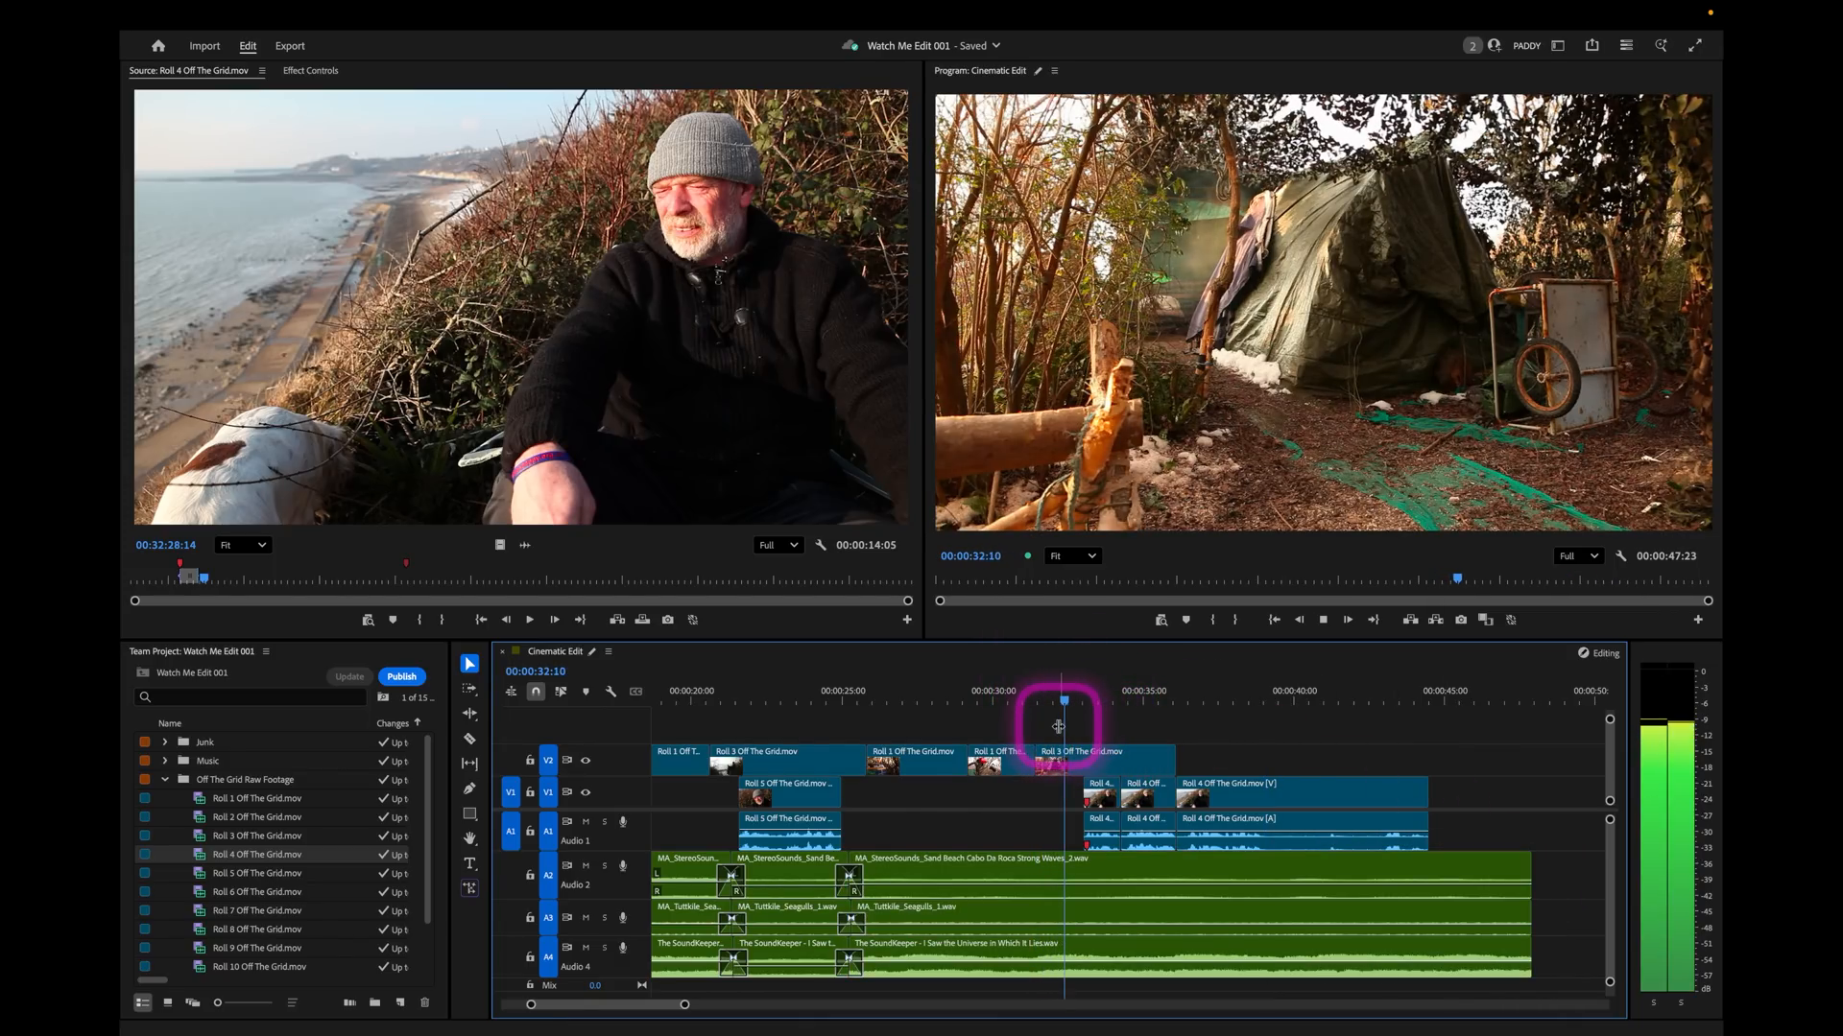
pyautogui.click(470, 739)
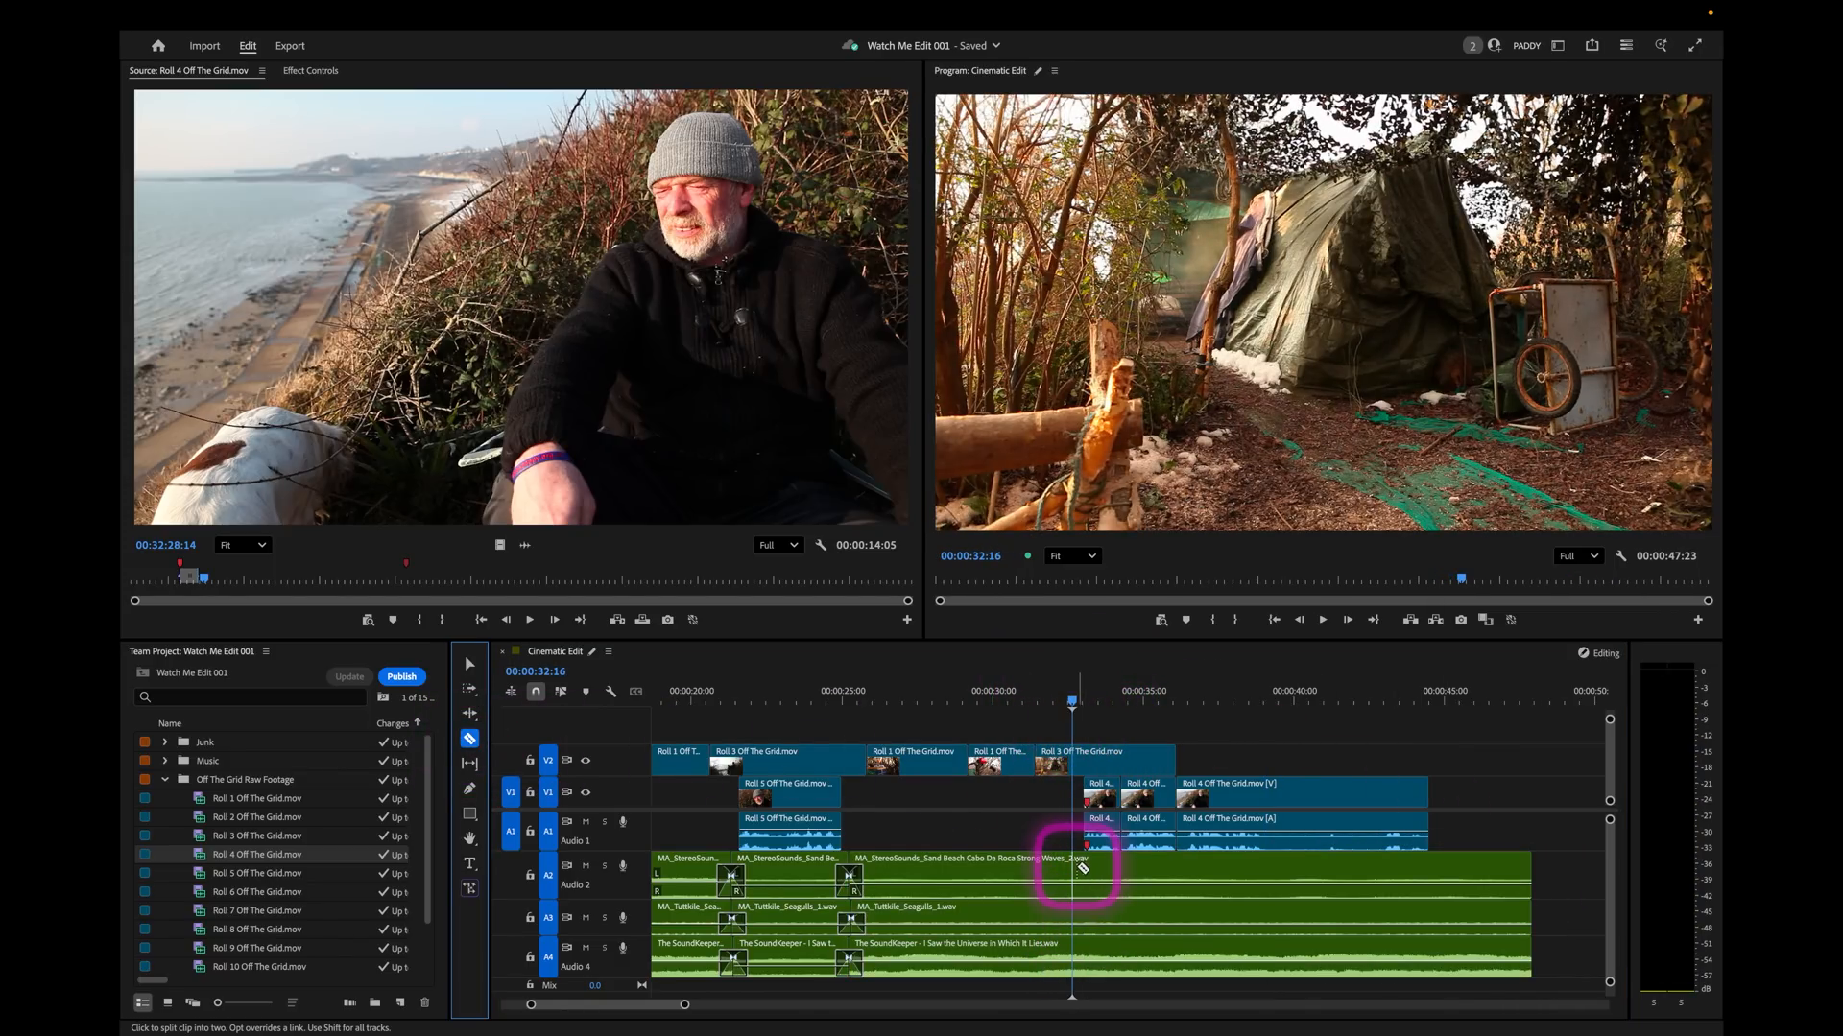
pyautogui.click(536, 693)
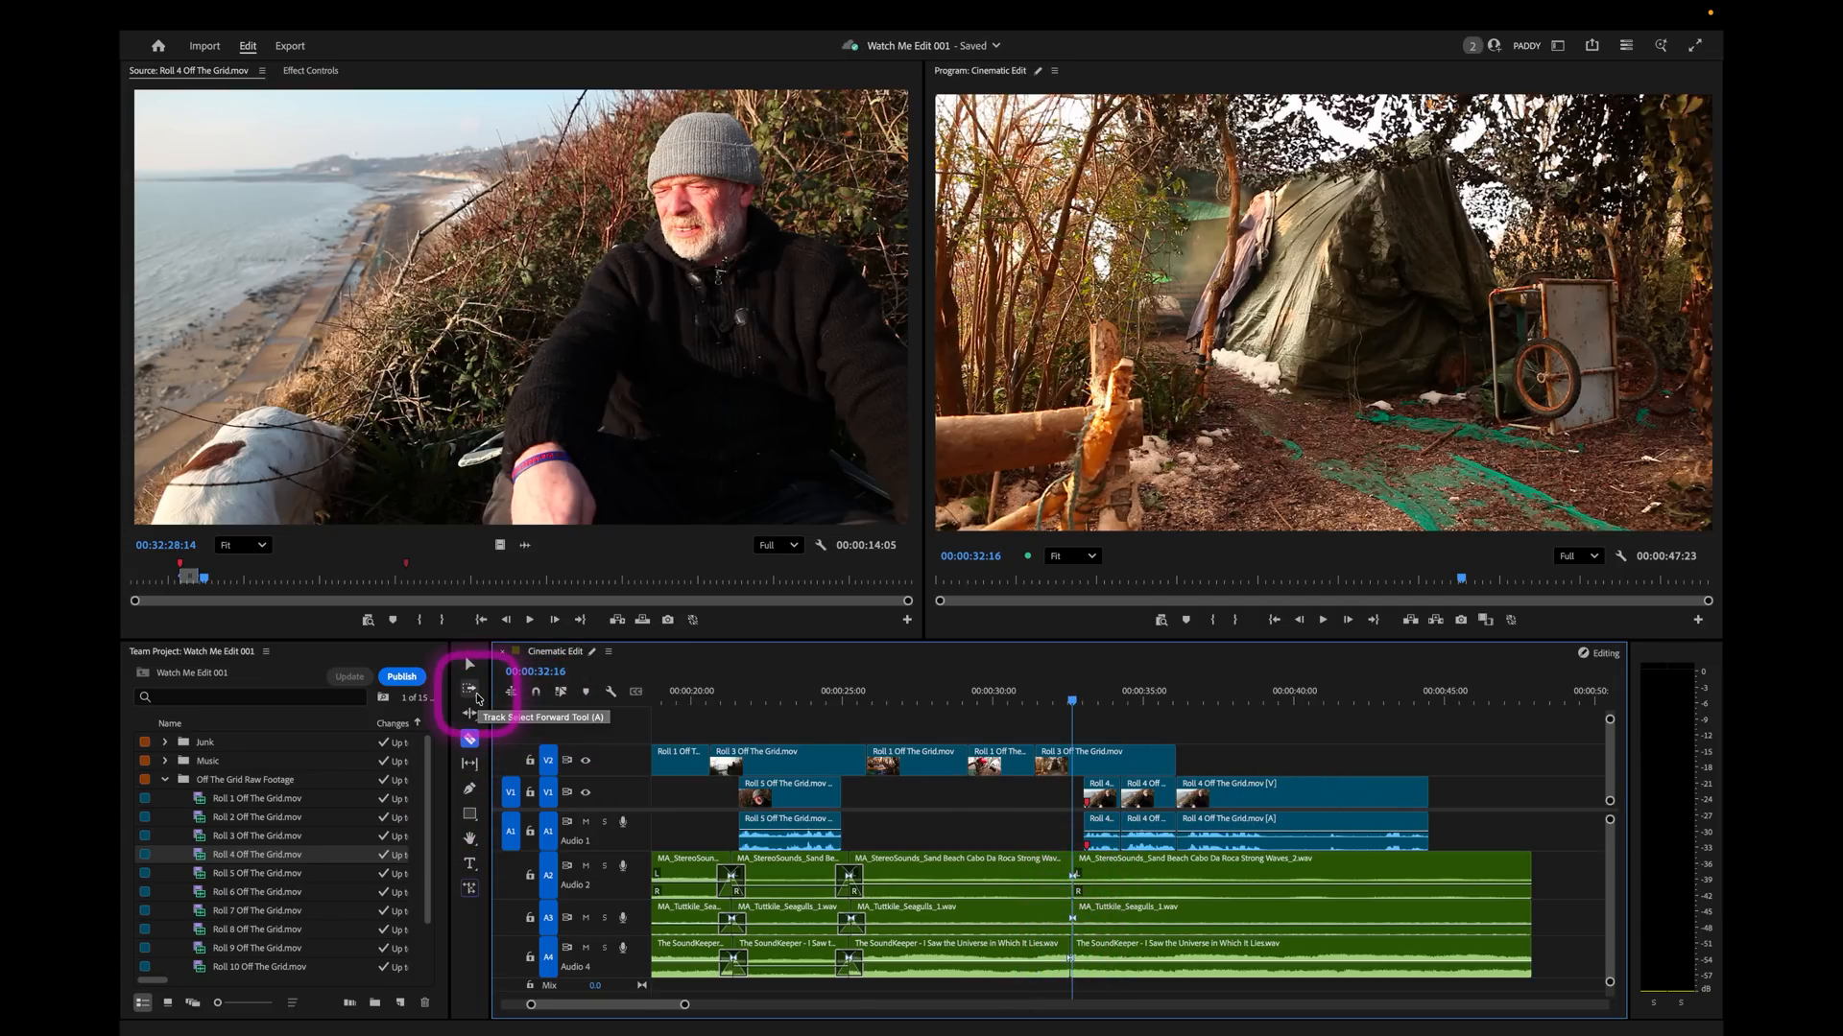
pyautogui.click(470, 664)
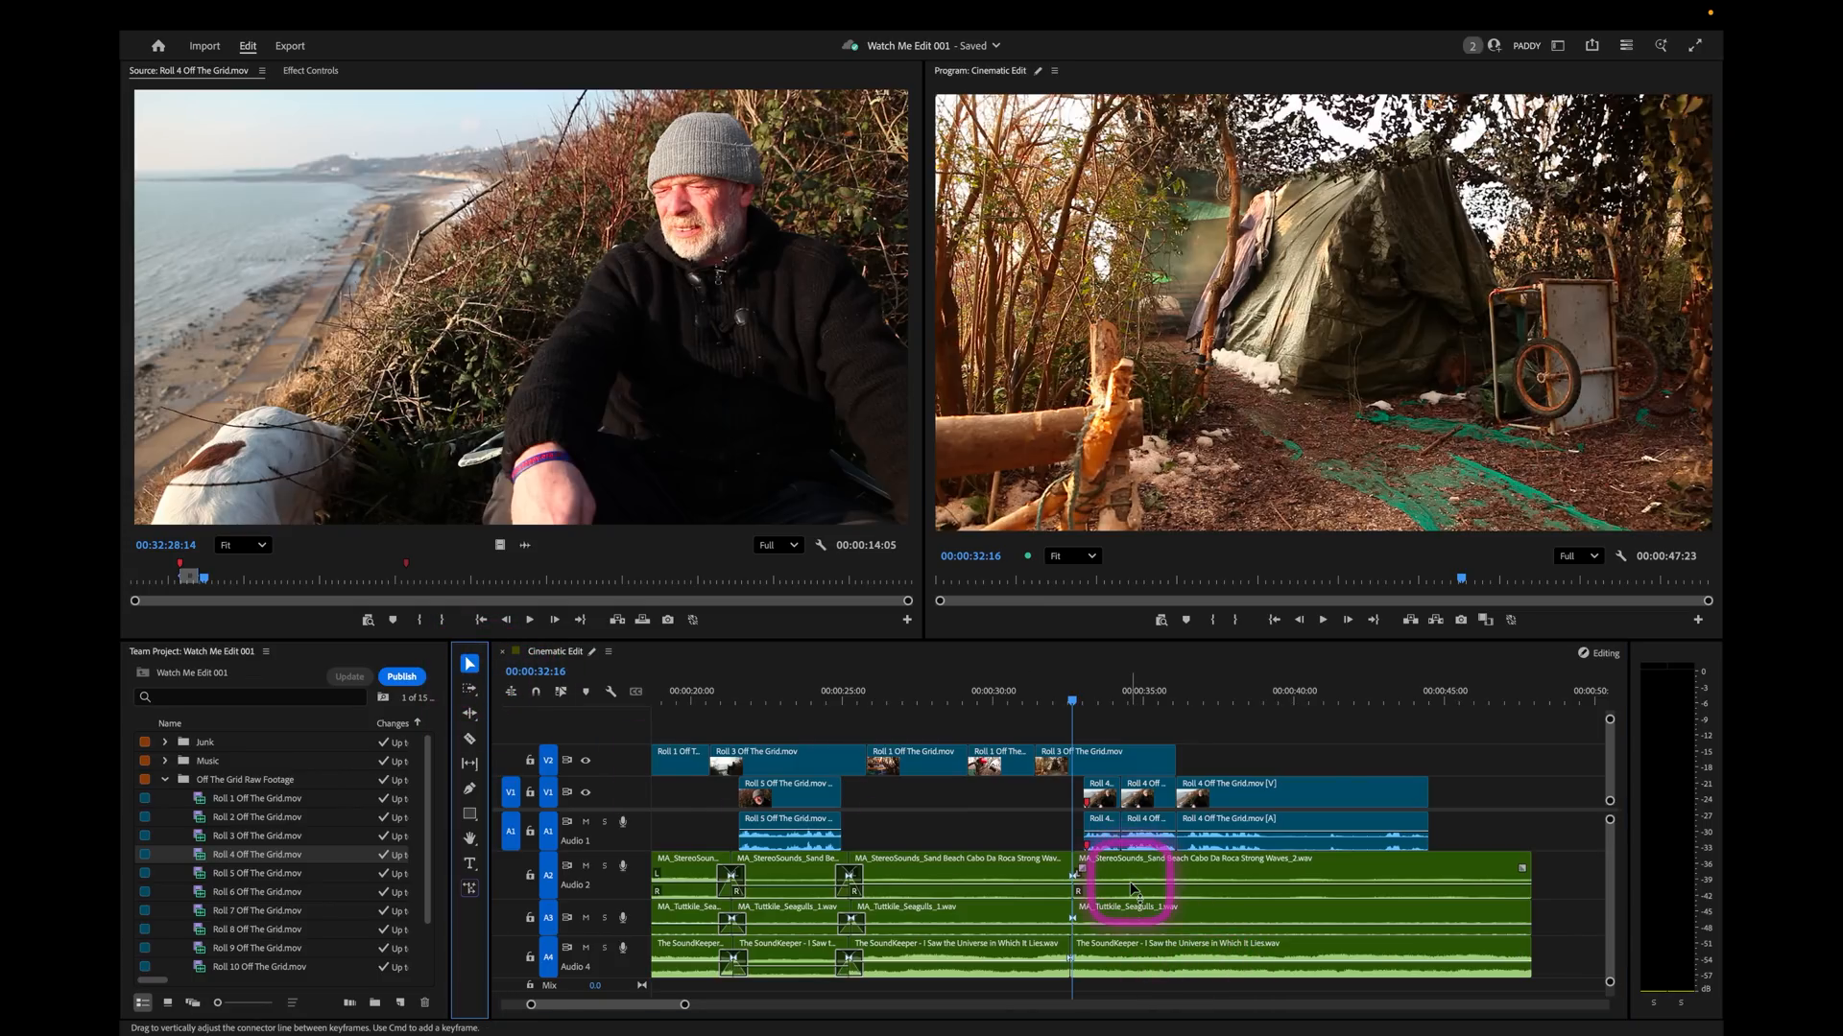
# Copy the music clip under the Roll 5 soundbite and paste its audio attributes onto the music piece under the Roll 4 soundbite.
pyautogui.click(779, 957)
pyautogui.press('space')
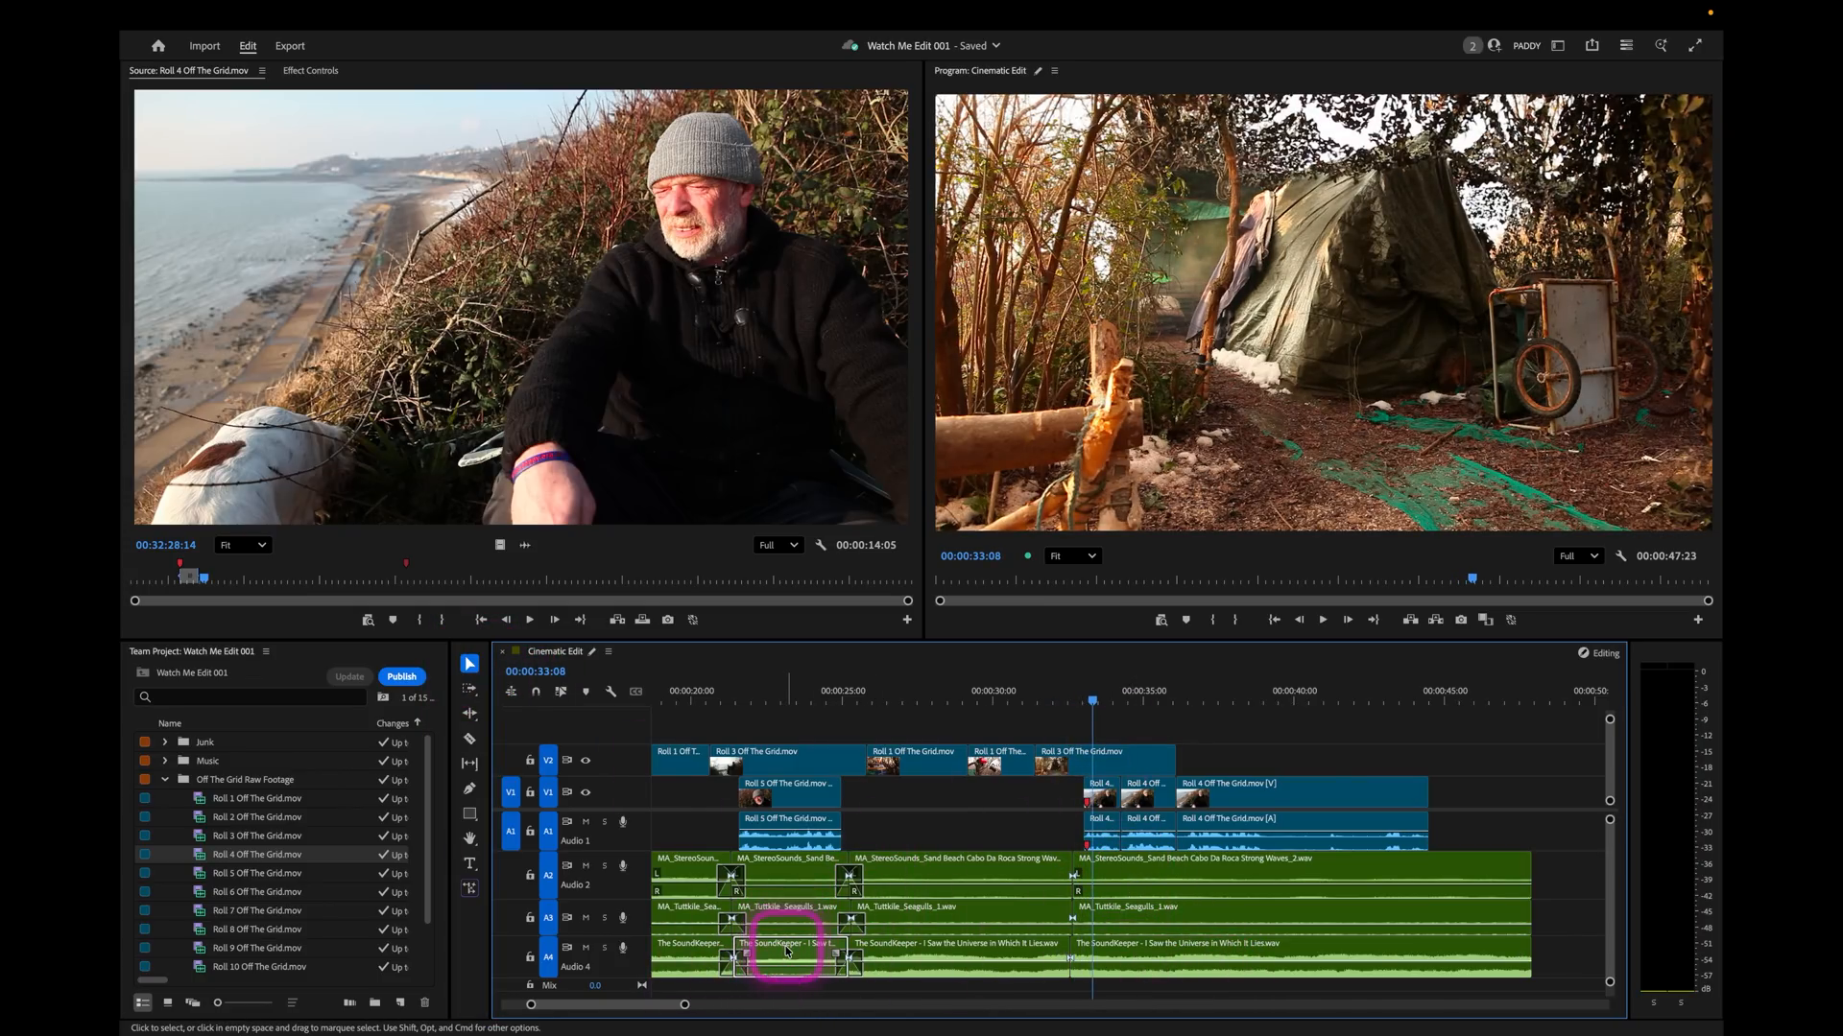
pyautogui.click(1100, 956)
pyautogui.click(1215, 944)
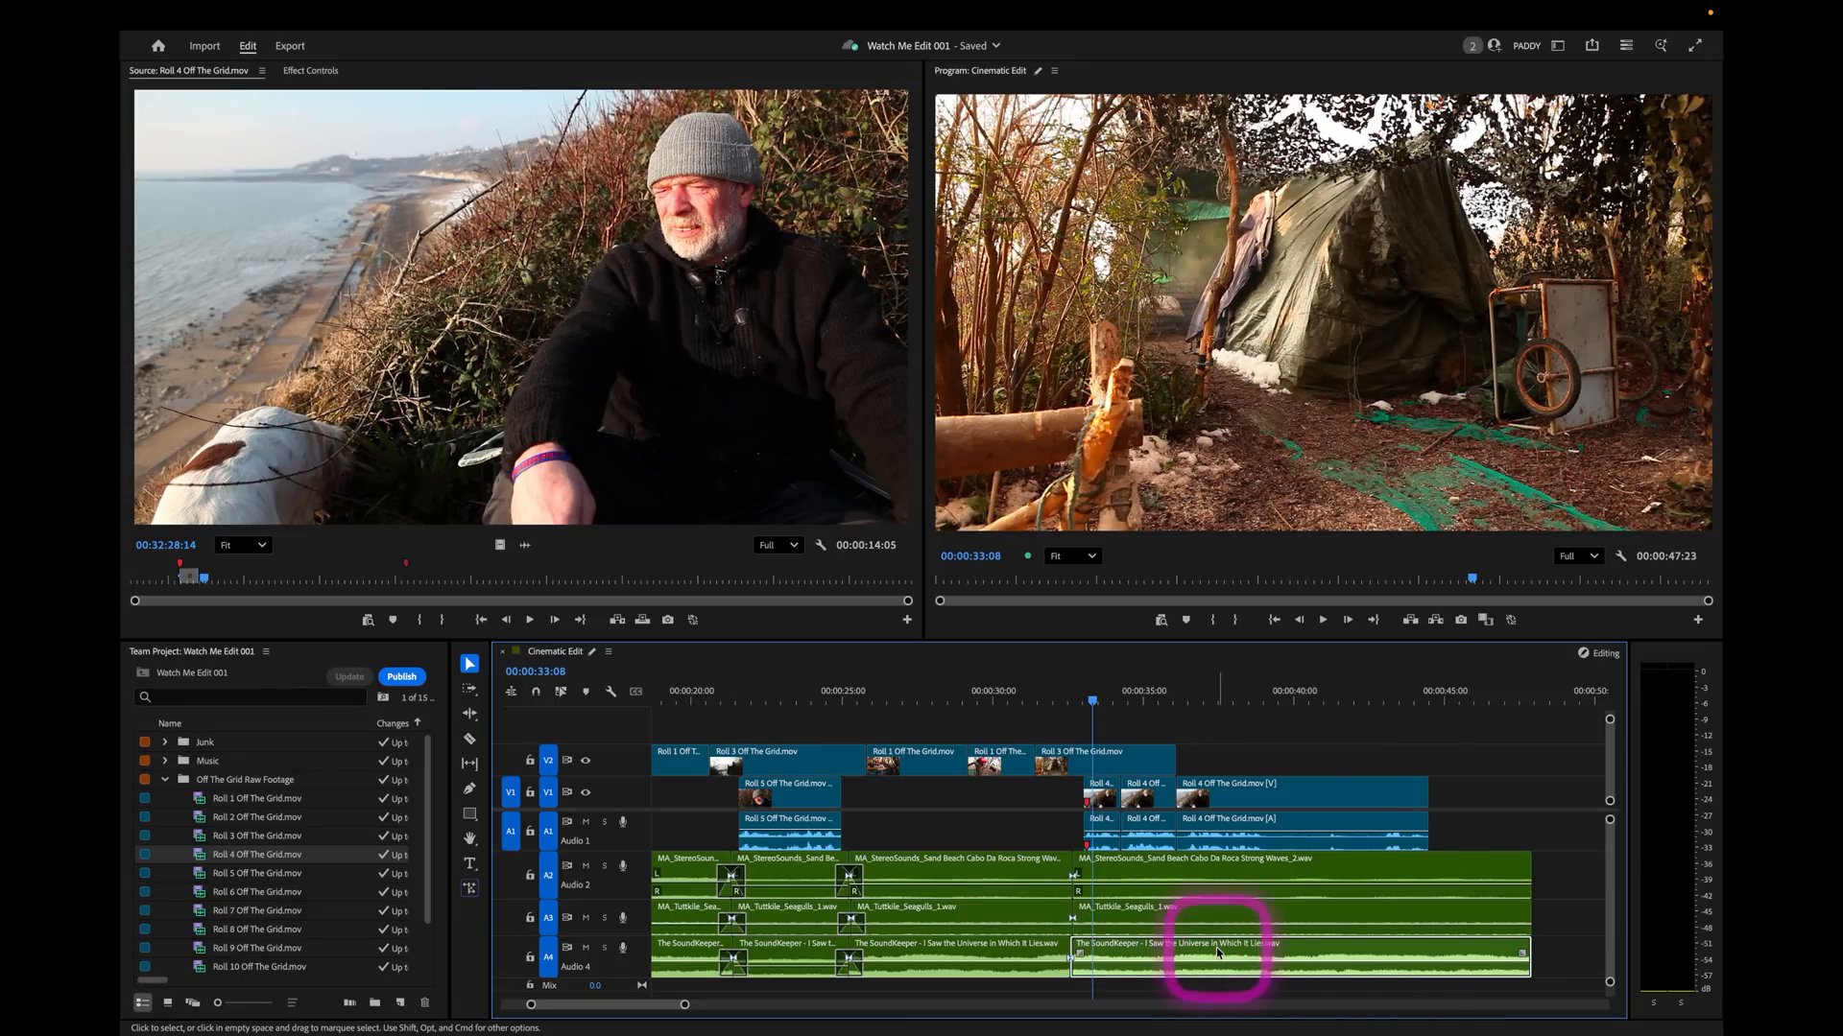
pyautogui.rightClick(1216, 947)
pyautogui.click(1296, 305)
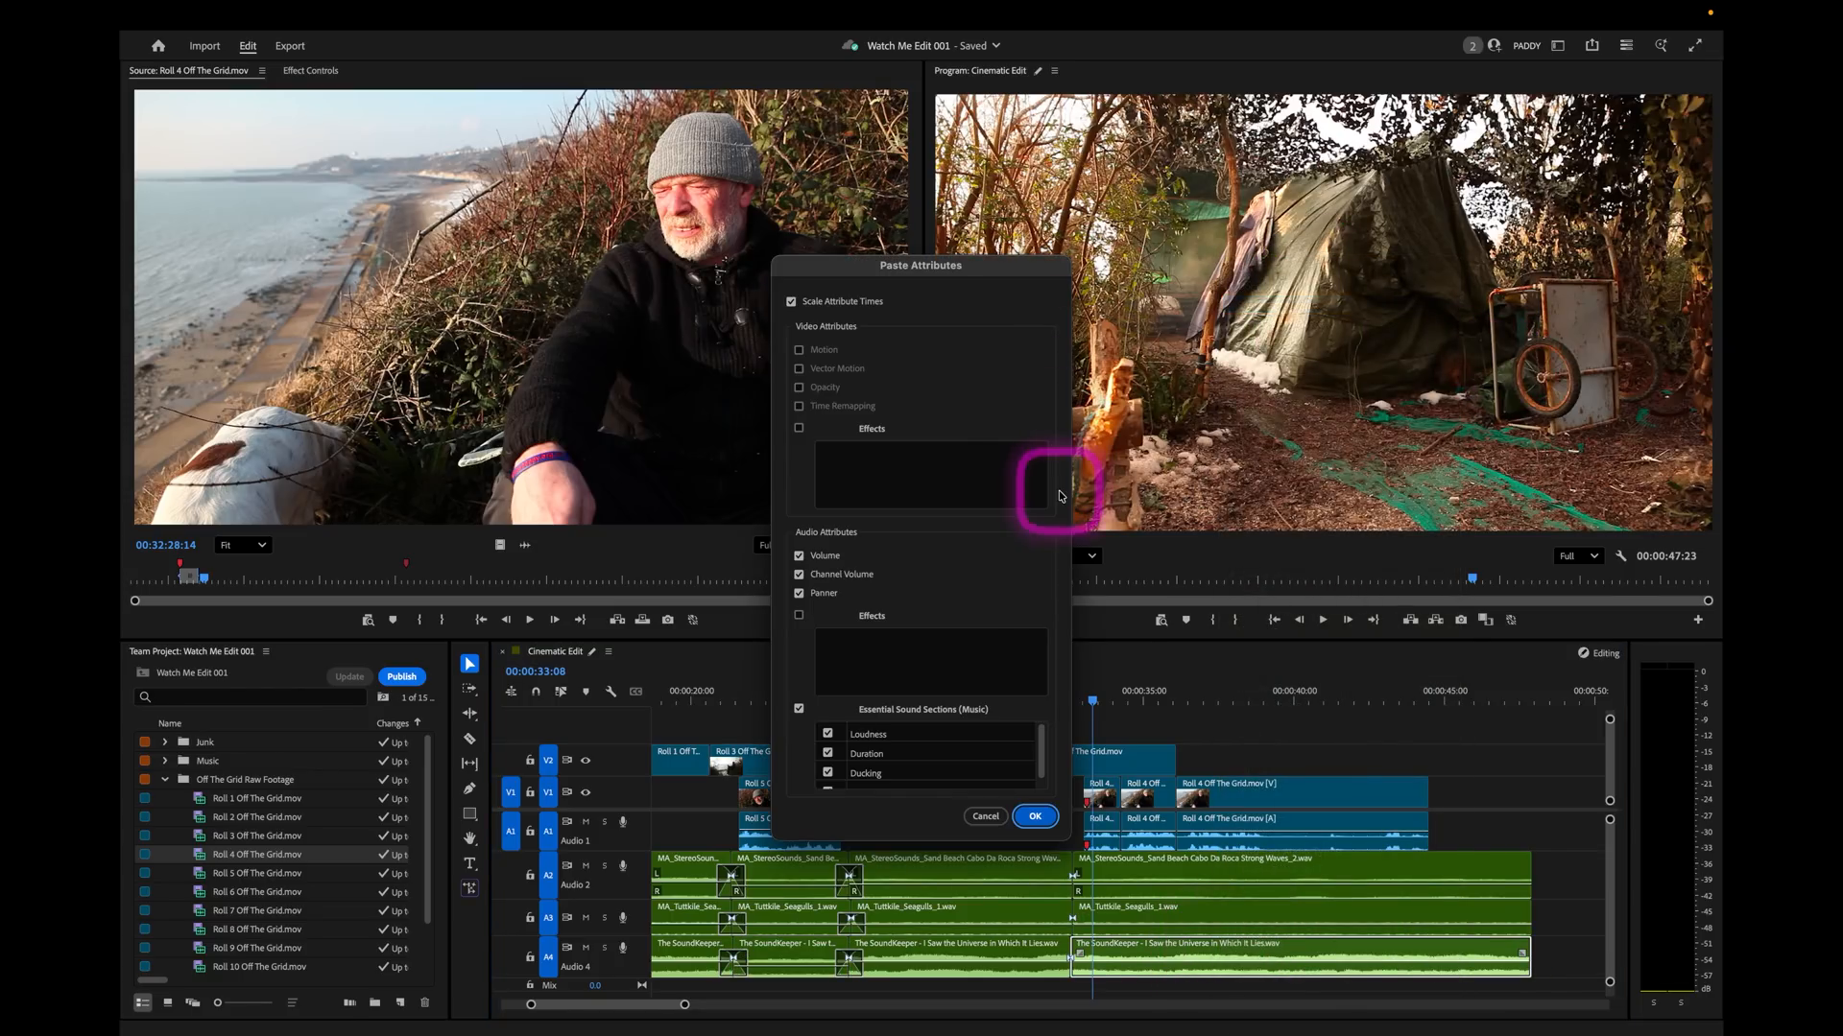
pyautogui.click(1036, 817)
# Copy the seagulls clip under the Roll 5 soundbite and paste its audio attributes onto the waves and seagulls pieces under the Roll 4 soundbite.
pyautogui.click(804, 923)
pyautogui.click(1216, 876)
pyautogui.keyDown('shift'); pyautogui.click(1216, 920); pyautogui.keyUp('shift')
pyautogui.rightClick(1216, 919)
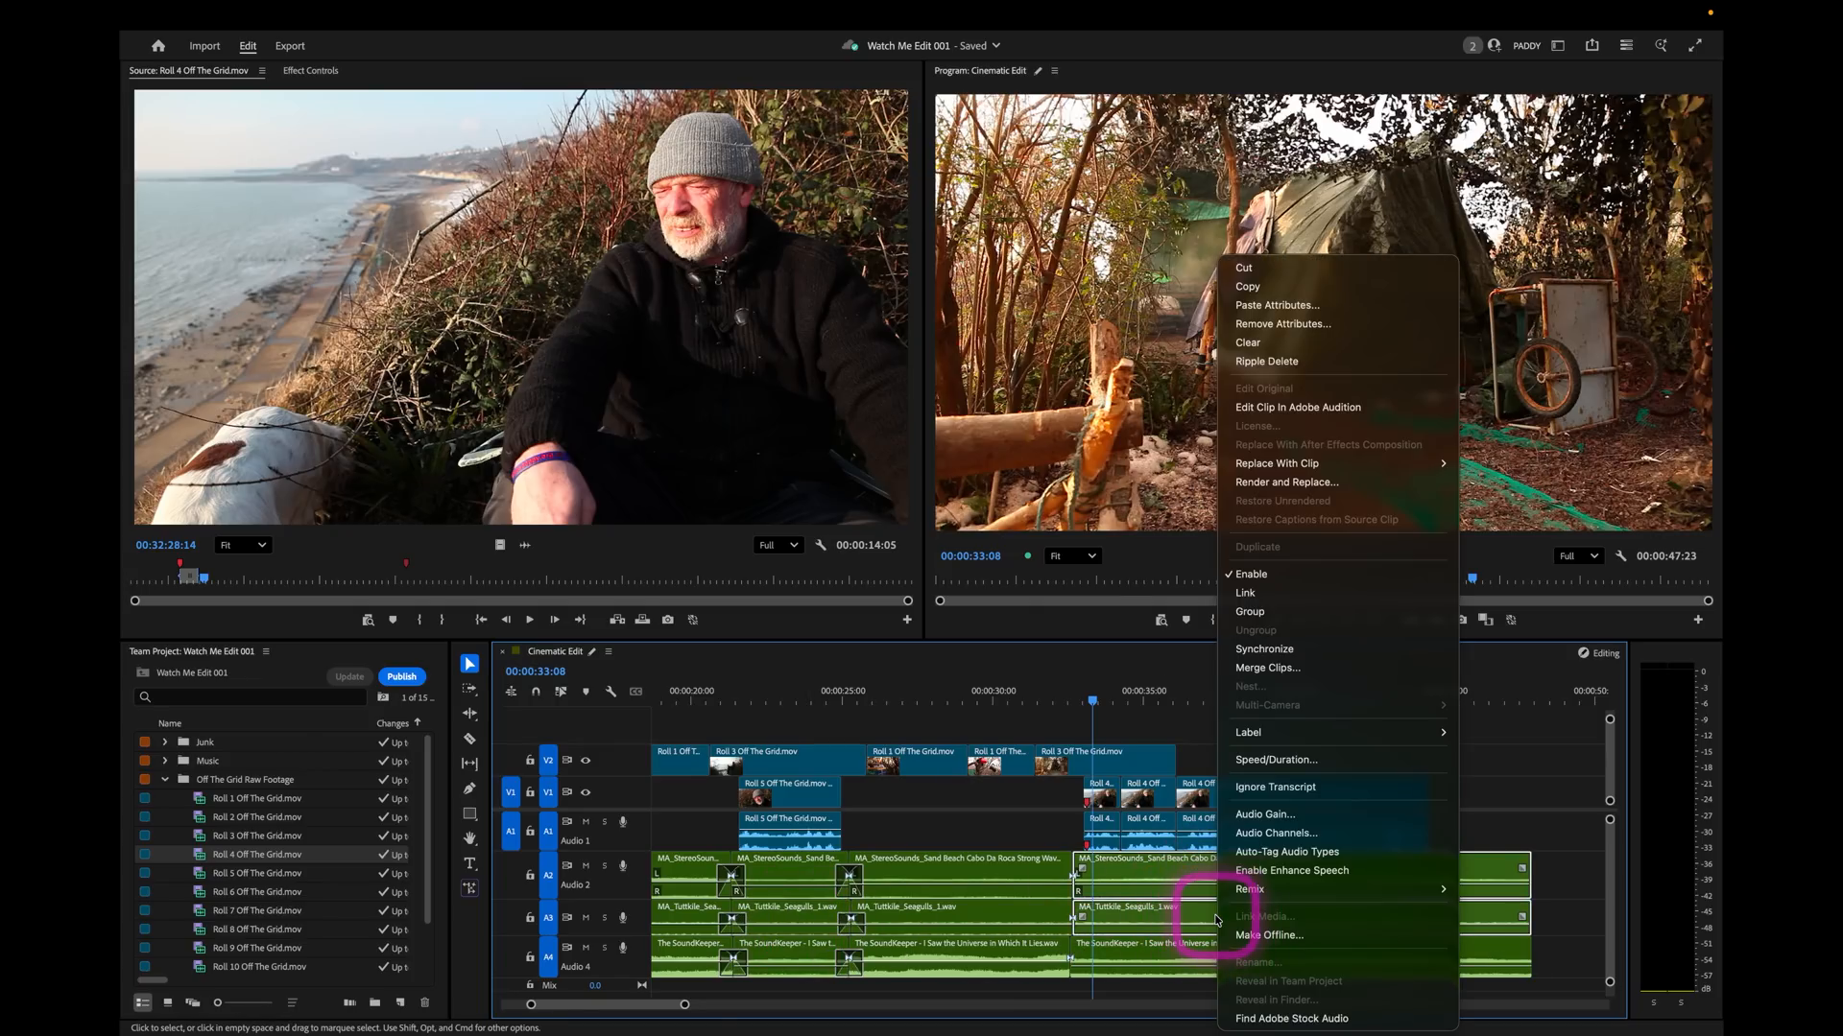
pyautogui.click(1340, 308)
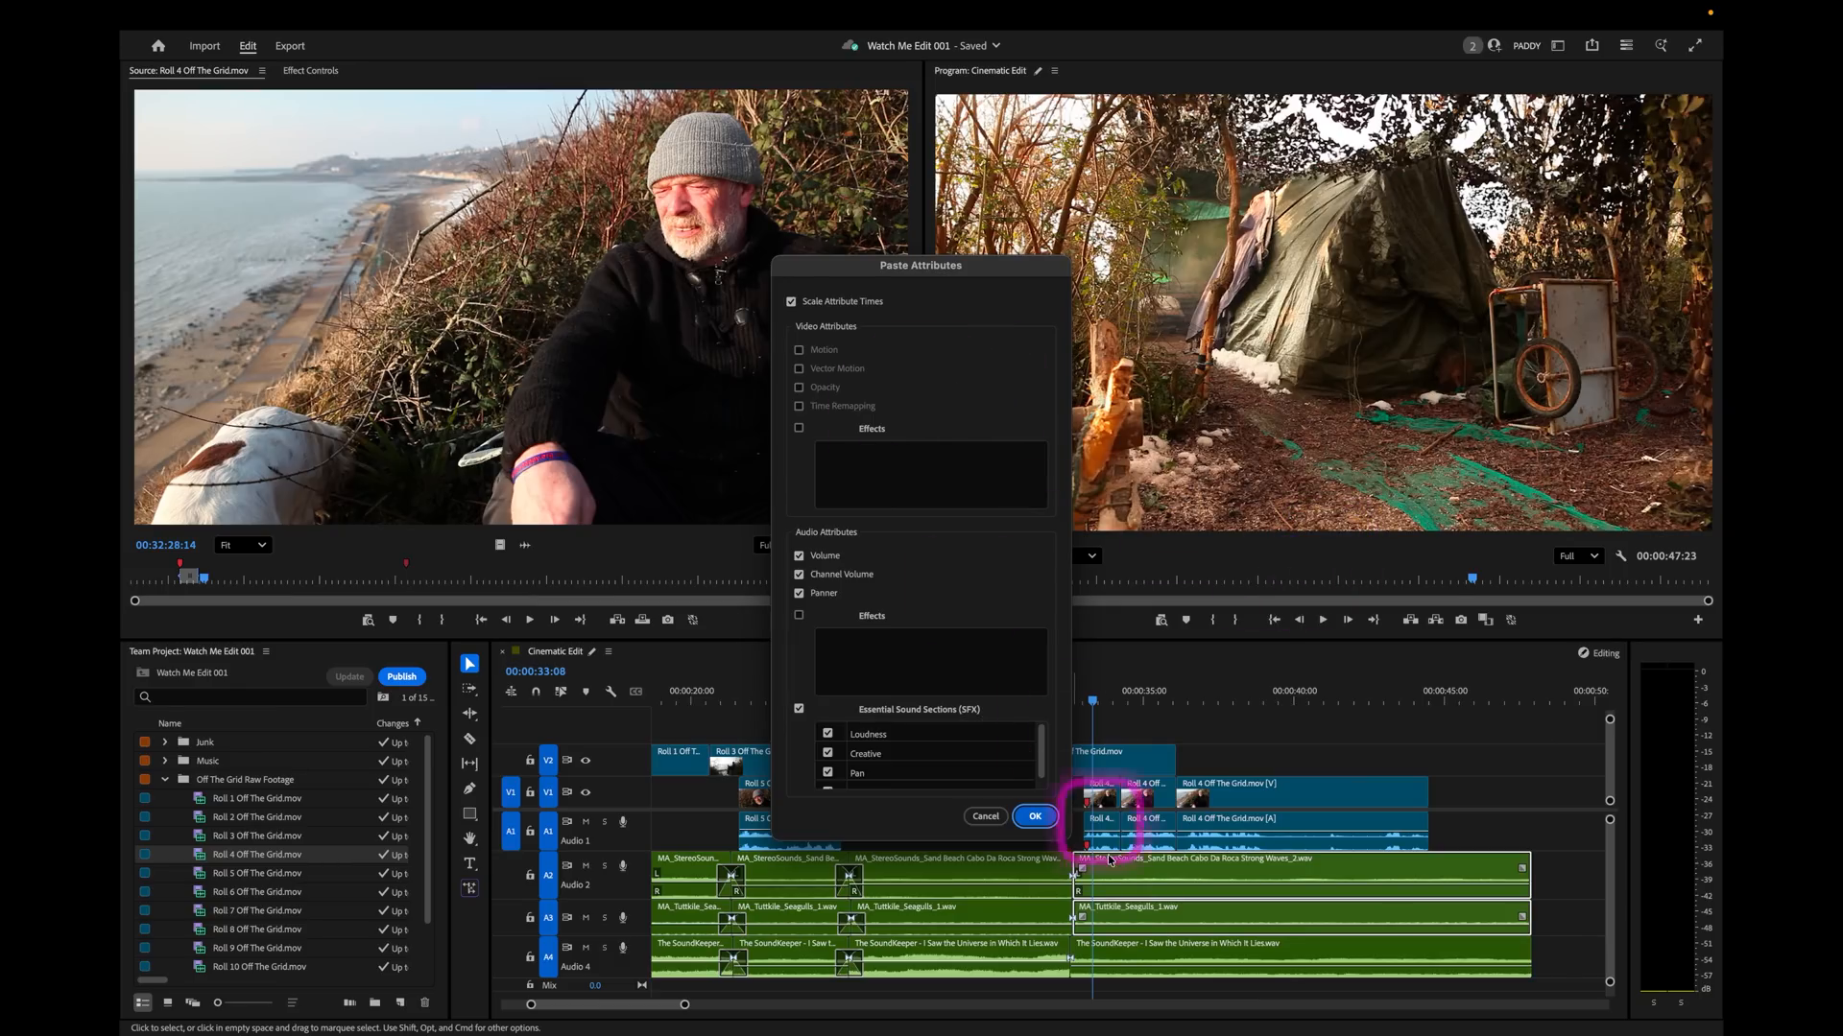
pyautogui.click(1036, 816)
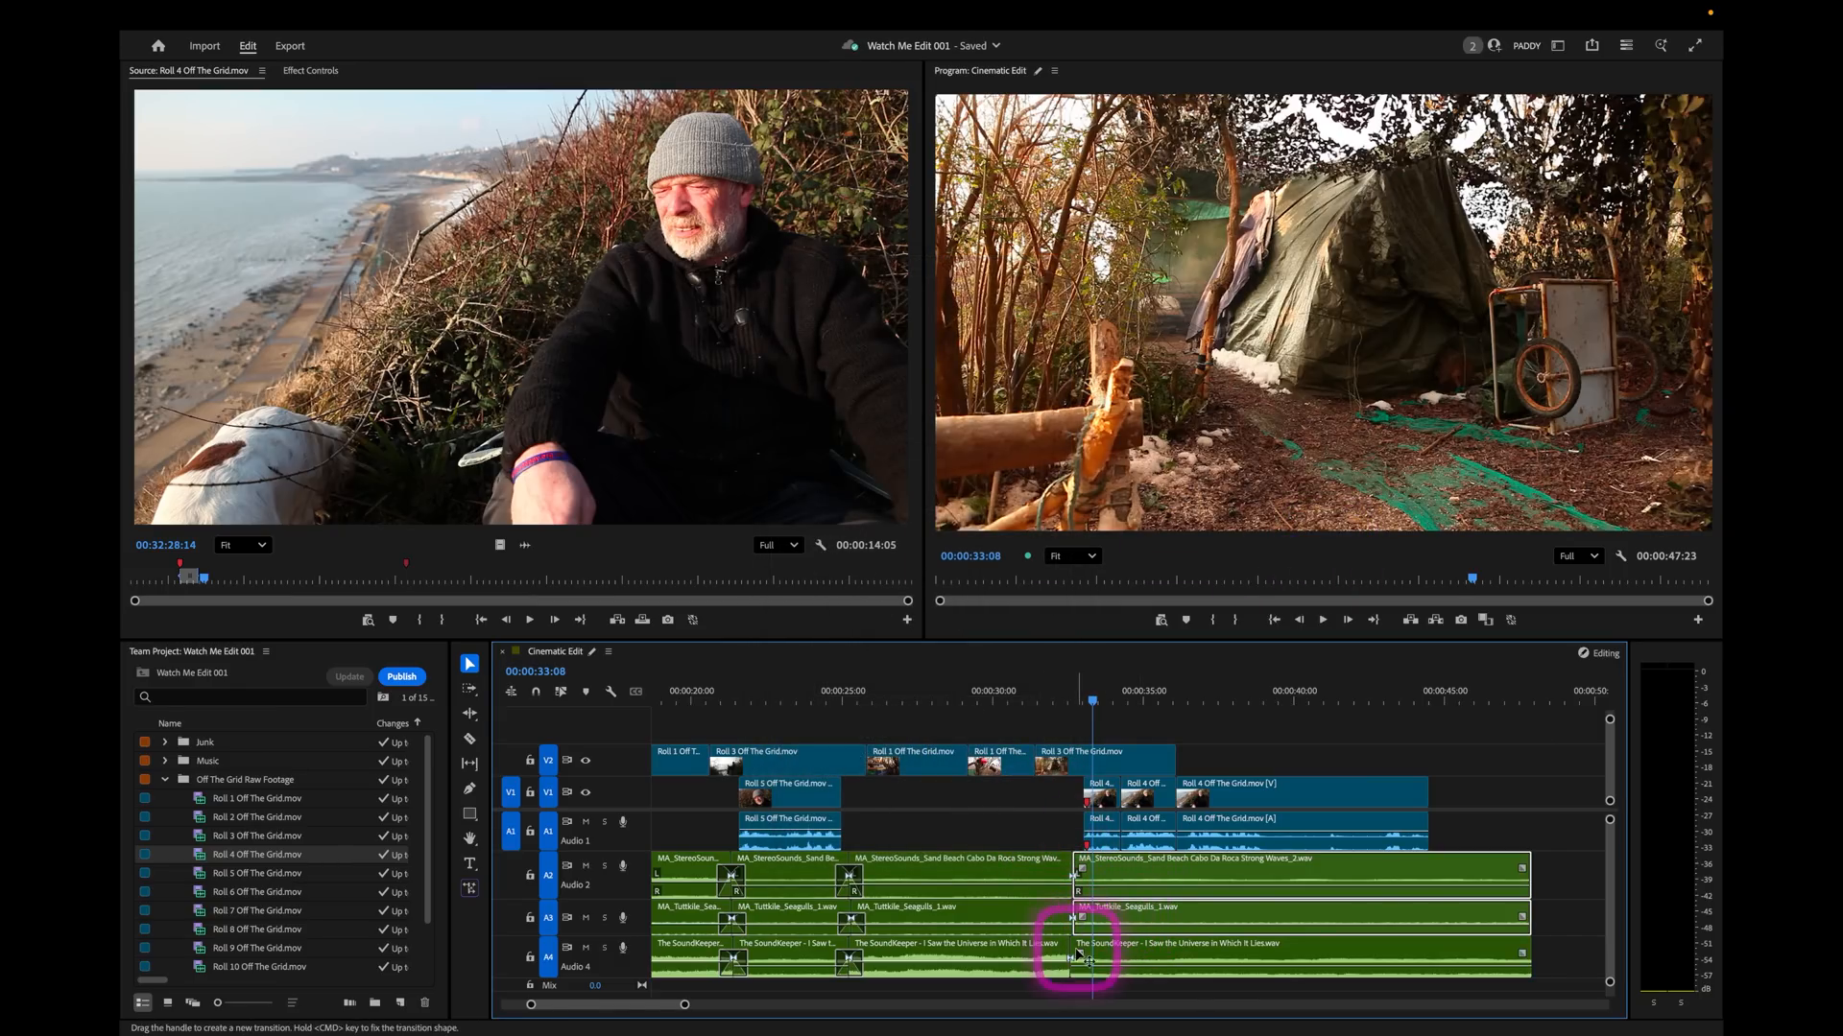
# Apply default transitions to the waves, seagulls and music cuts at 00:00:32:16, and play through them from the hanging mugs shot.
pyautogui.rightClick(1075, 871)
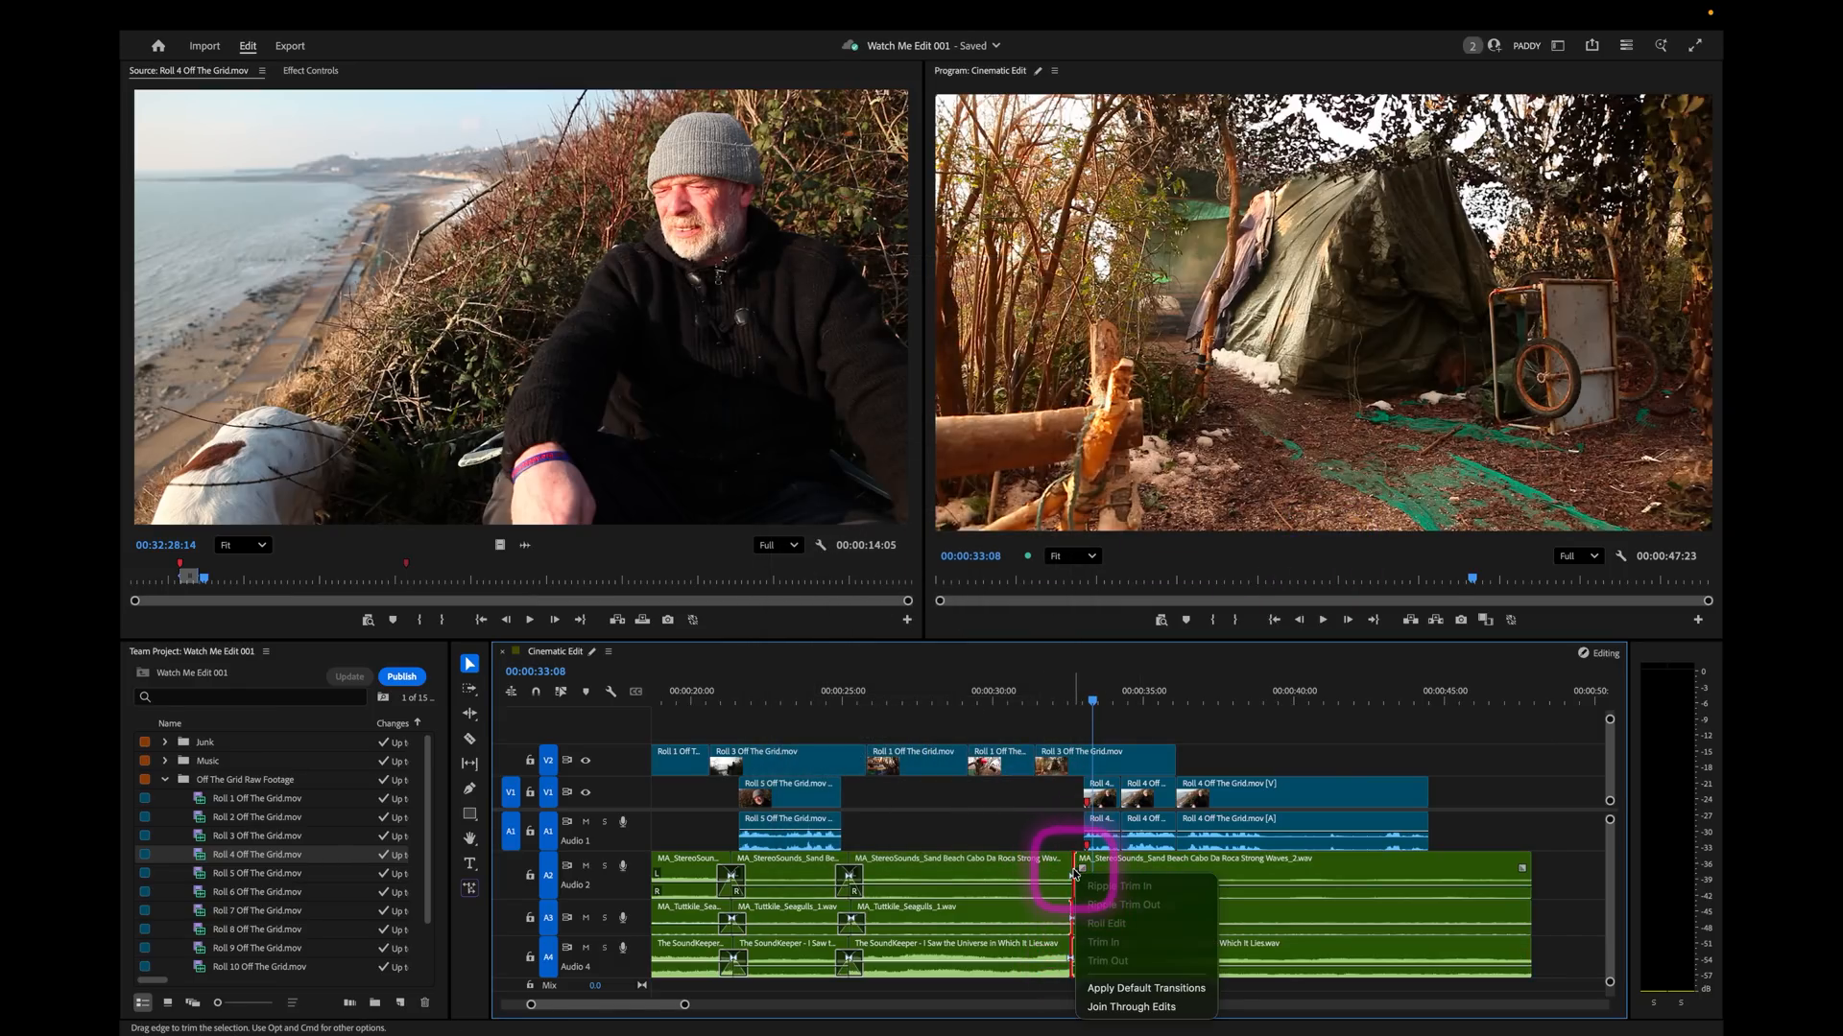
pyautogui.click(1185, 988)
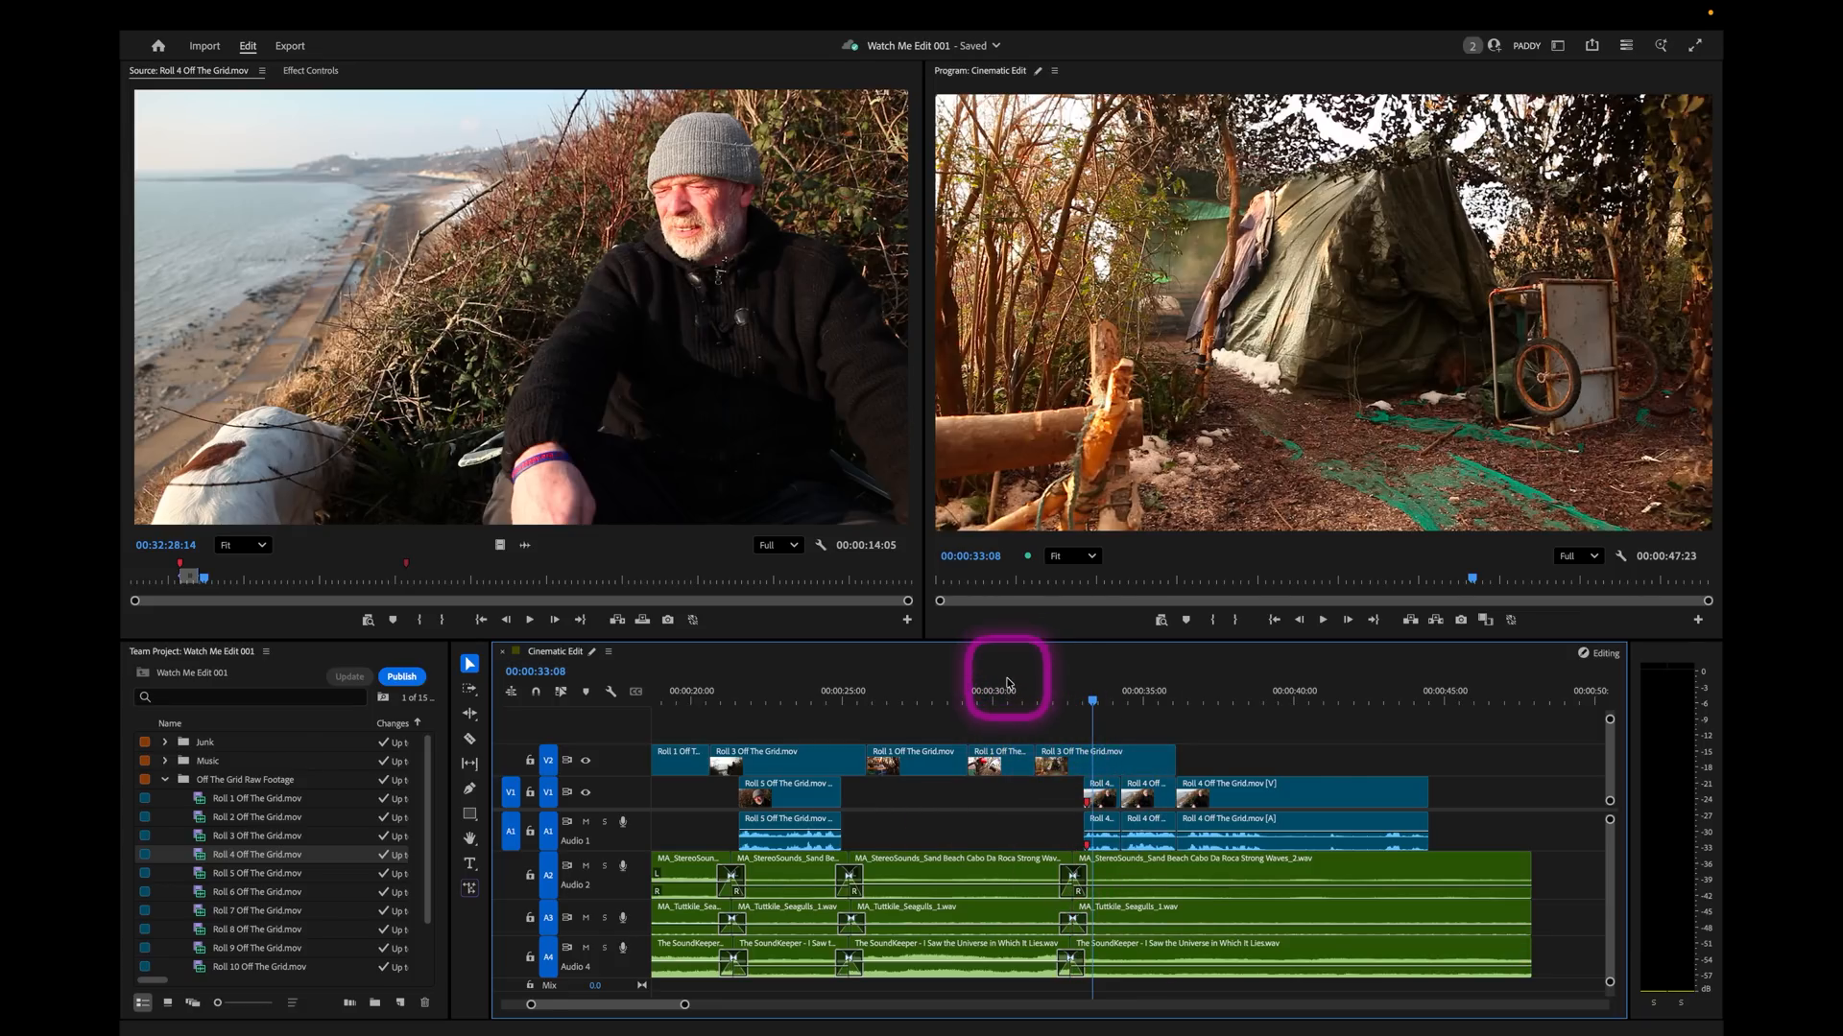
pyautogui.click(1007, 691)
pyautogui.press('space')
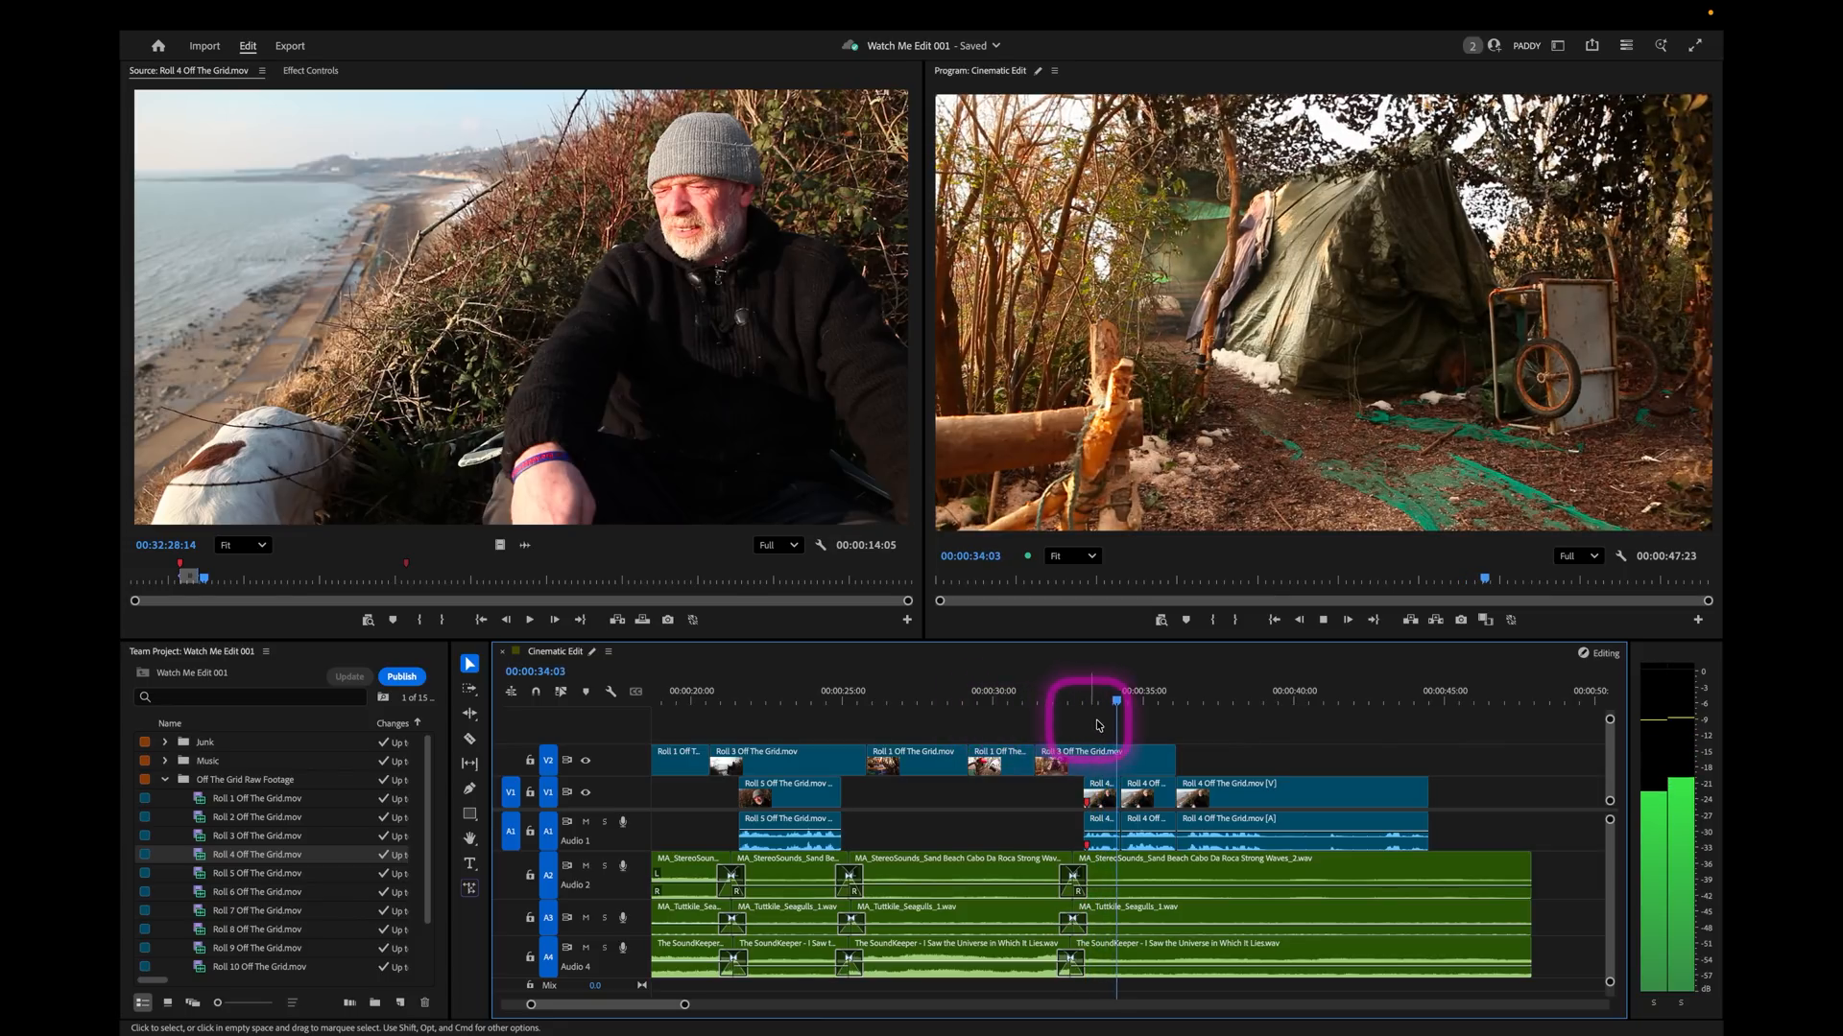
pyautogui.press('space')
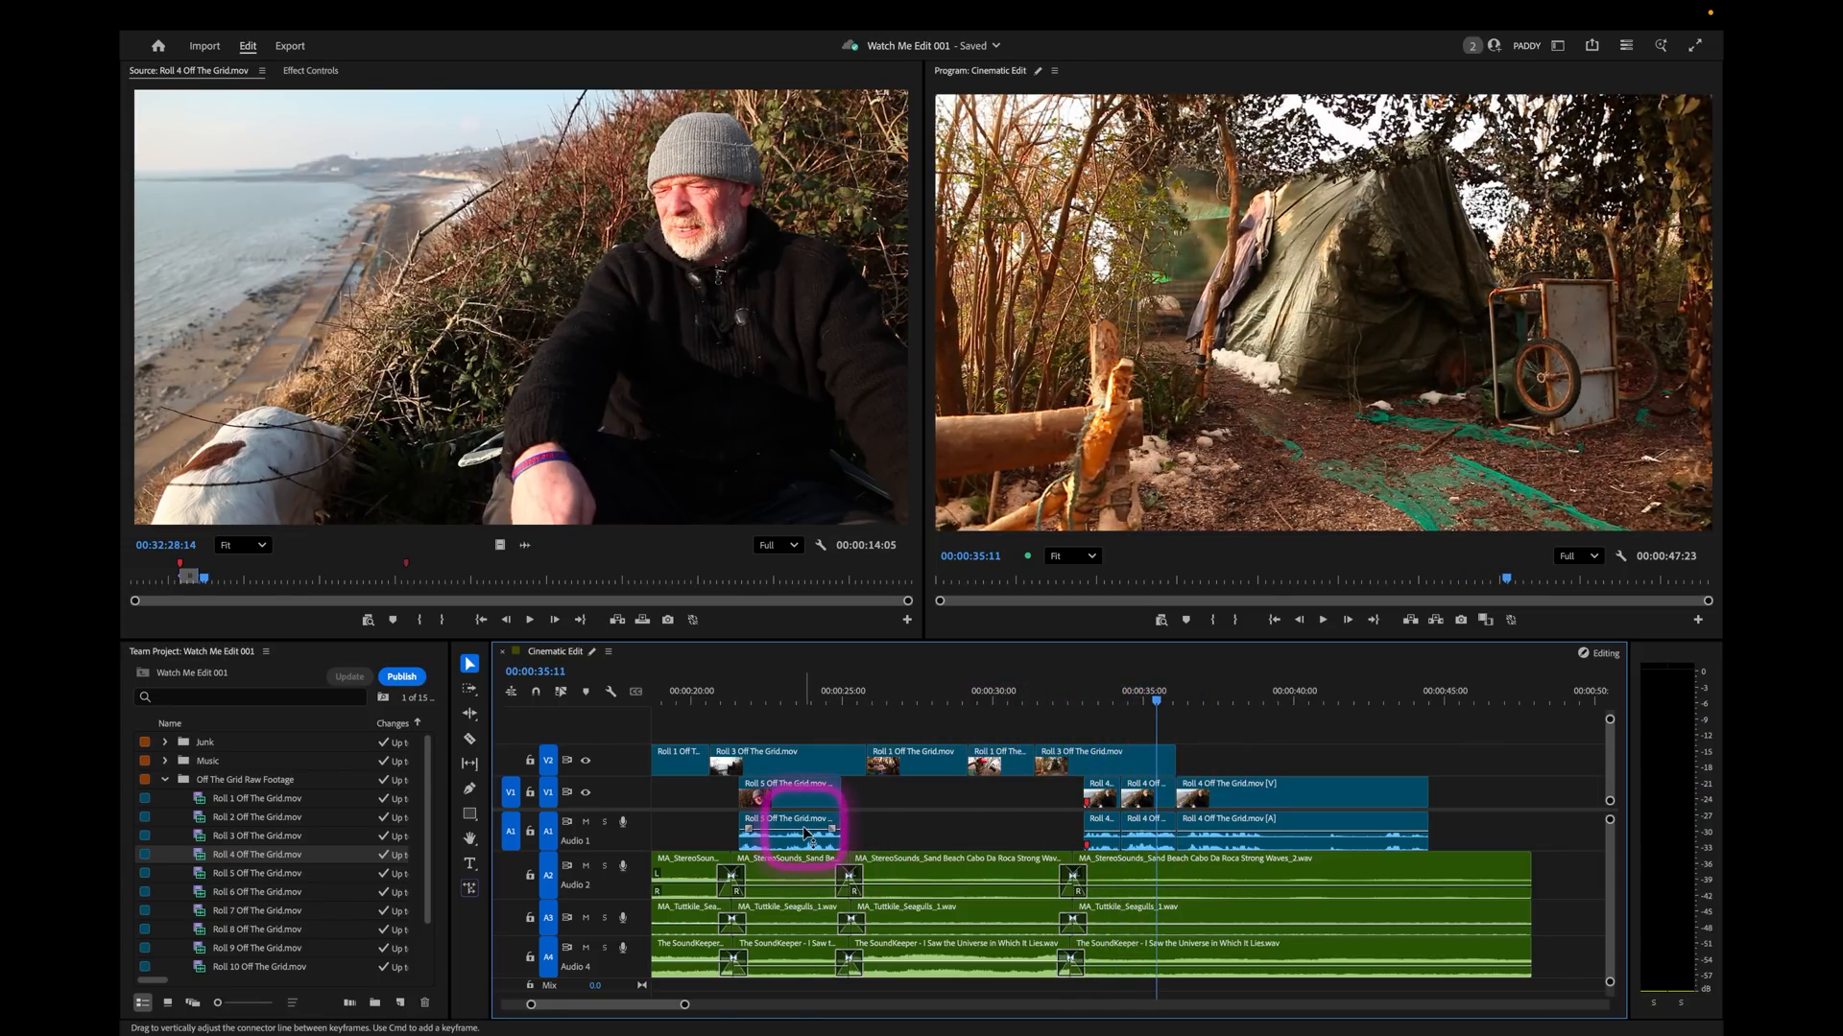
# Paste the Roll 5 soundbite's audio attributes, including its Dialogue sound settings, onto all three Roll 4 audio pieces.
pyautogui.moveTo(1061, 835); pyautogui.dragTo(1277, 840)
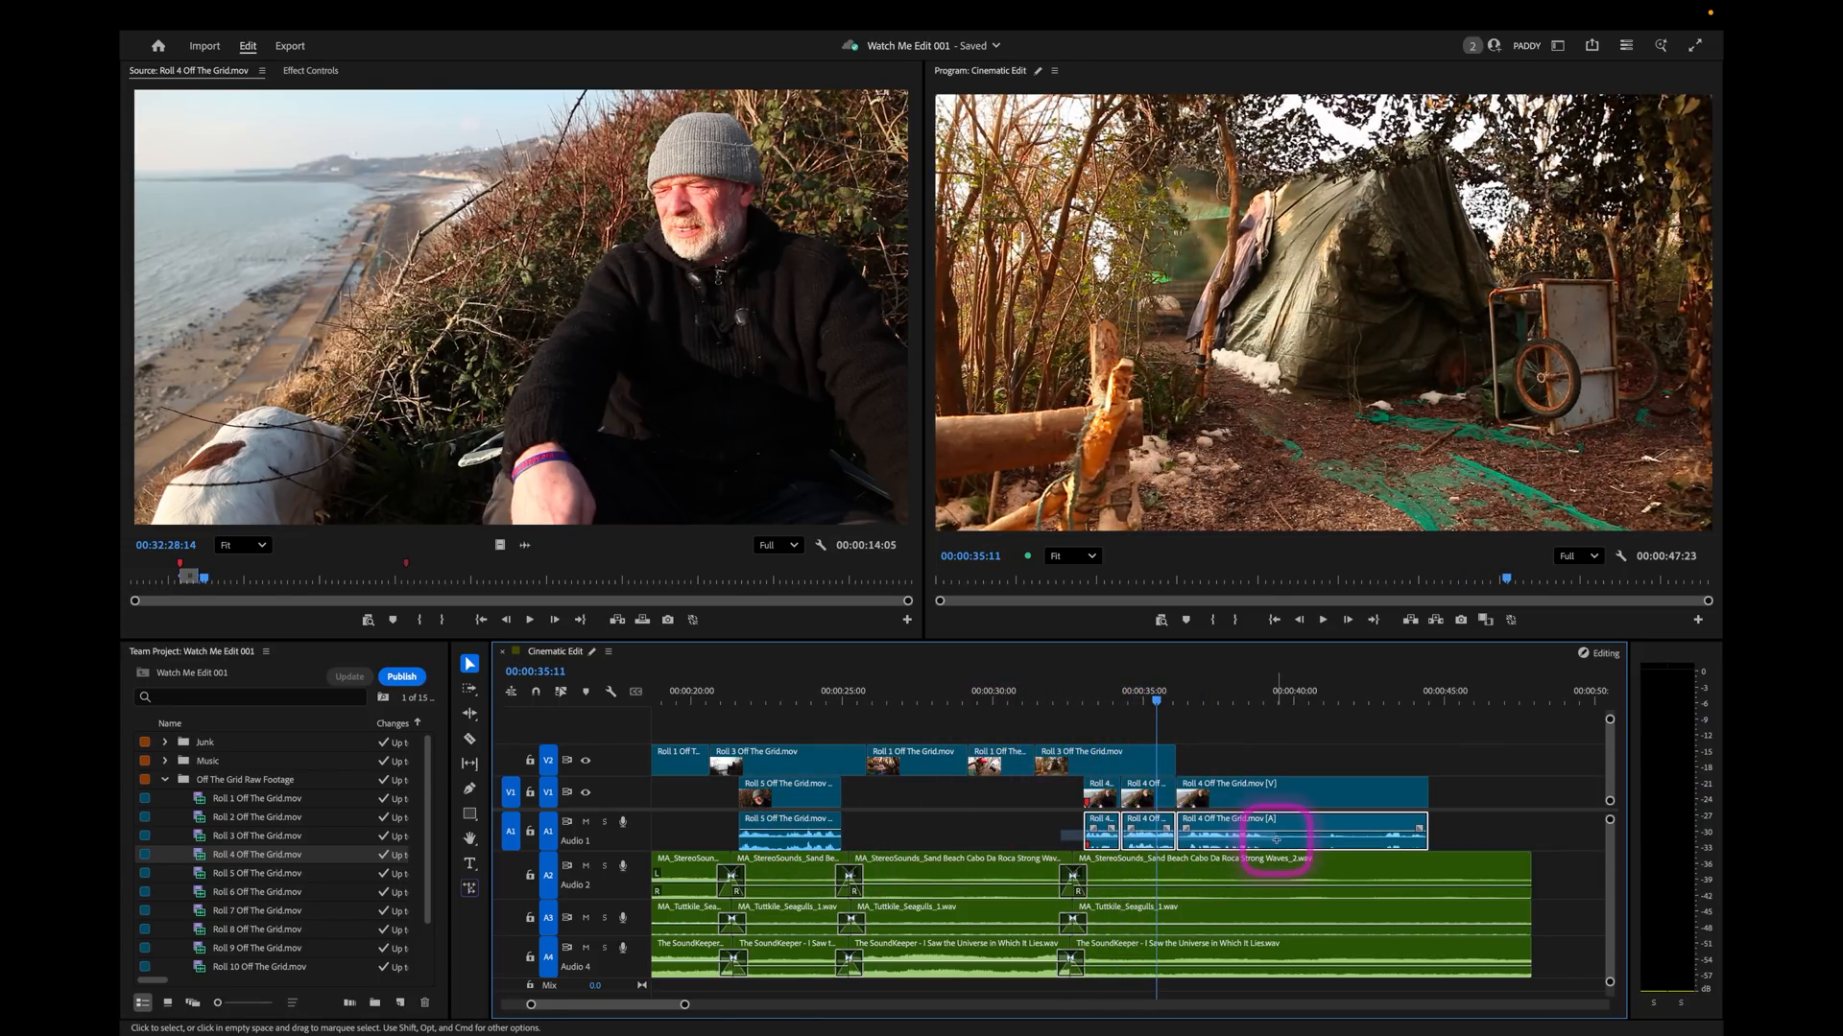
pyautogui.rightClick(1277, 835)
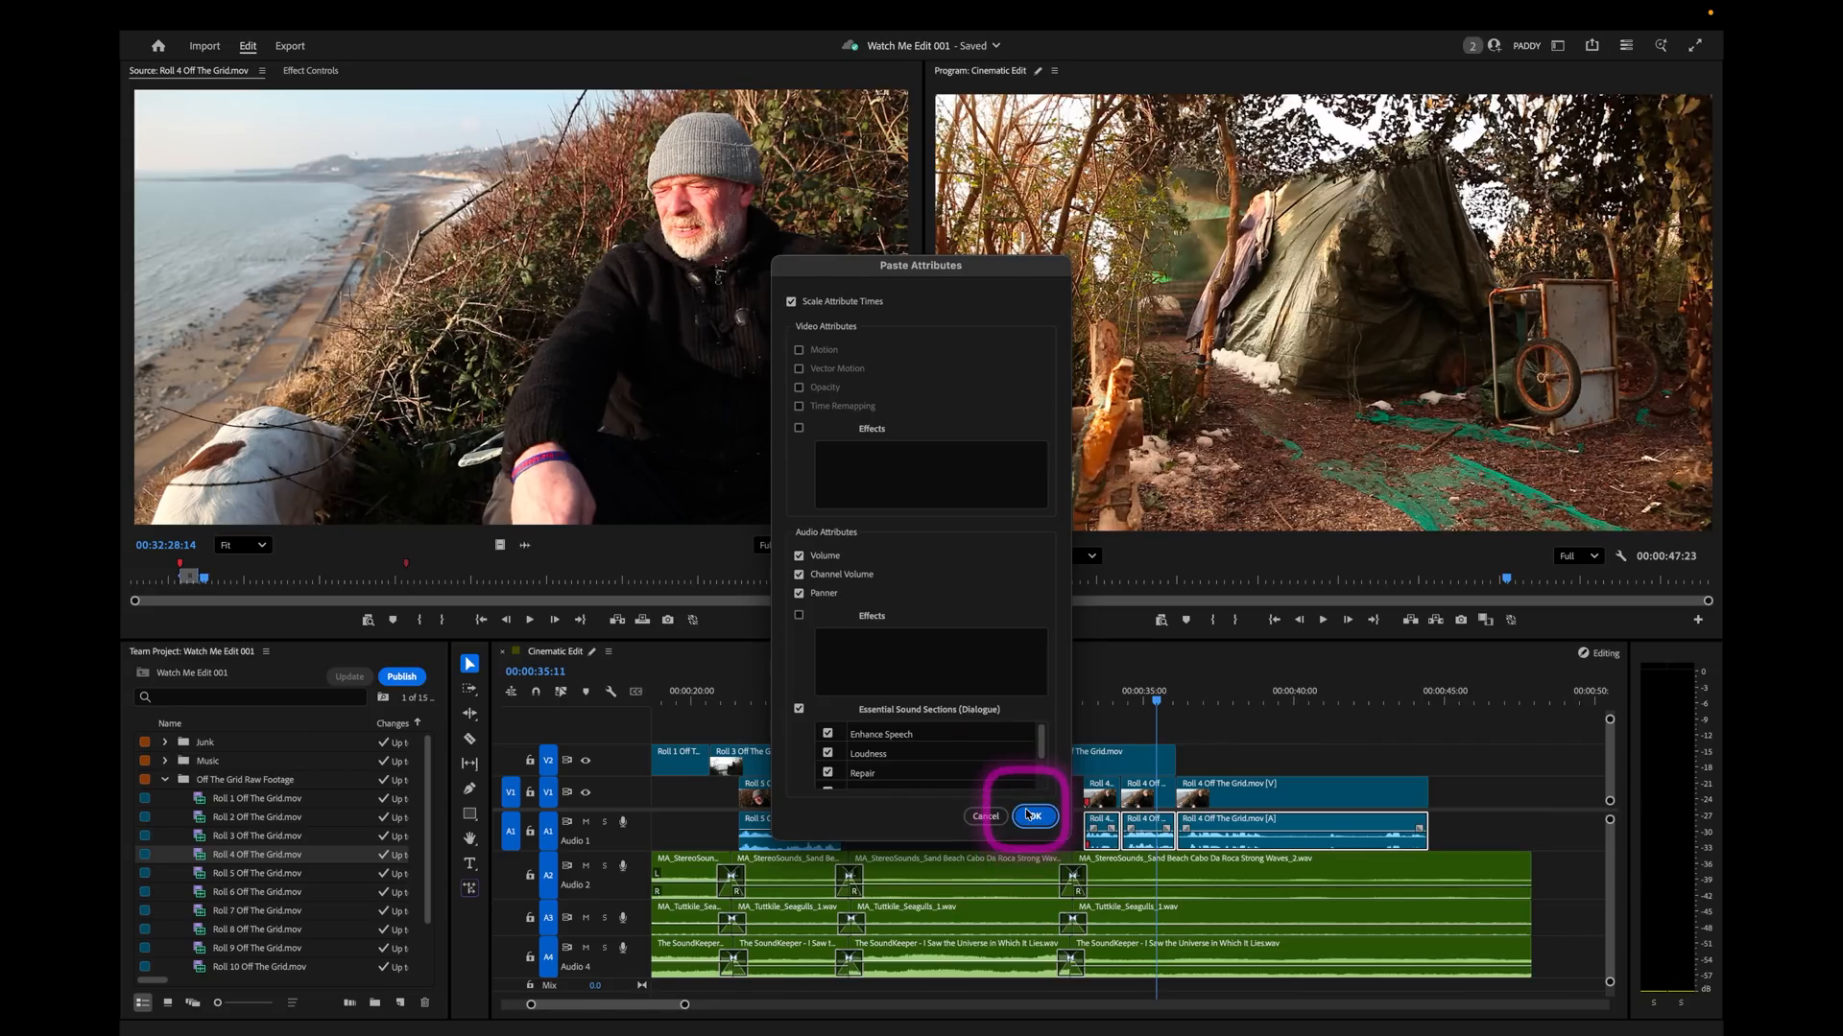
pyautogui.click(1028, 814)
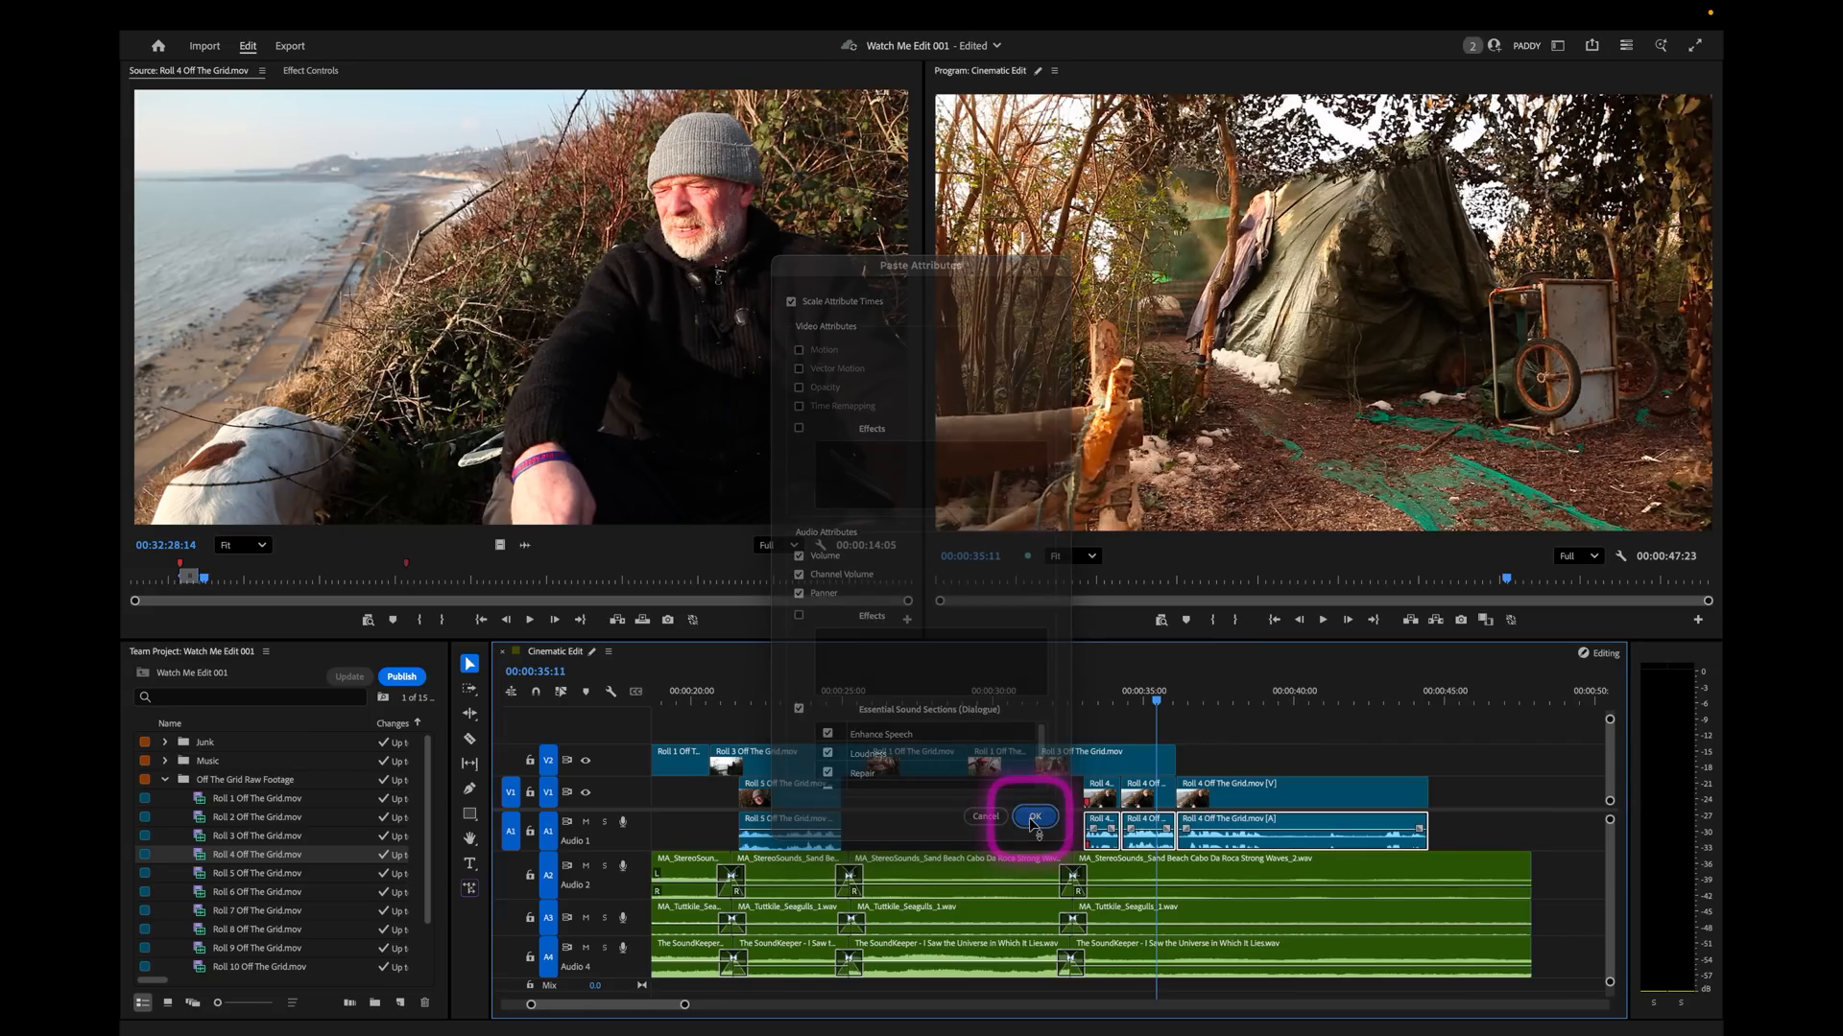
# Play the sequence from 00:00:32:13 to review the Roll 4 soundbite's level against the background layers, ending with a wider timeline overview.
pyautogui.click(1070, 703)
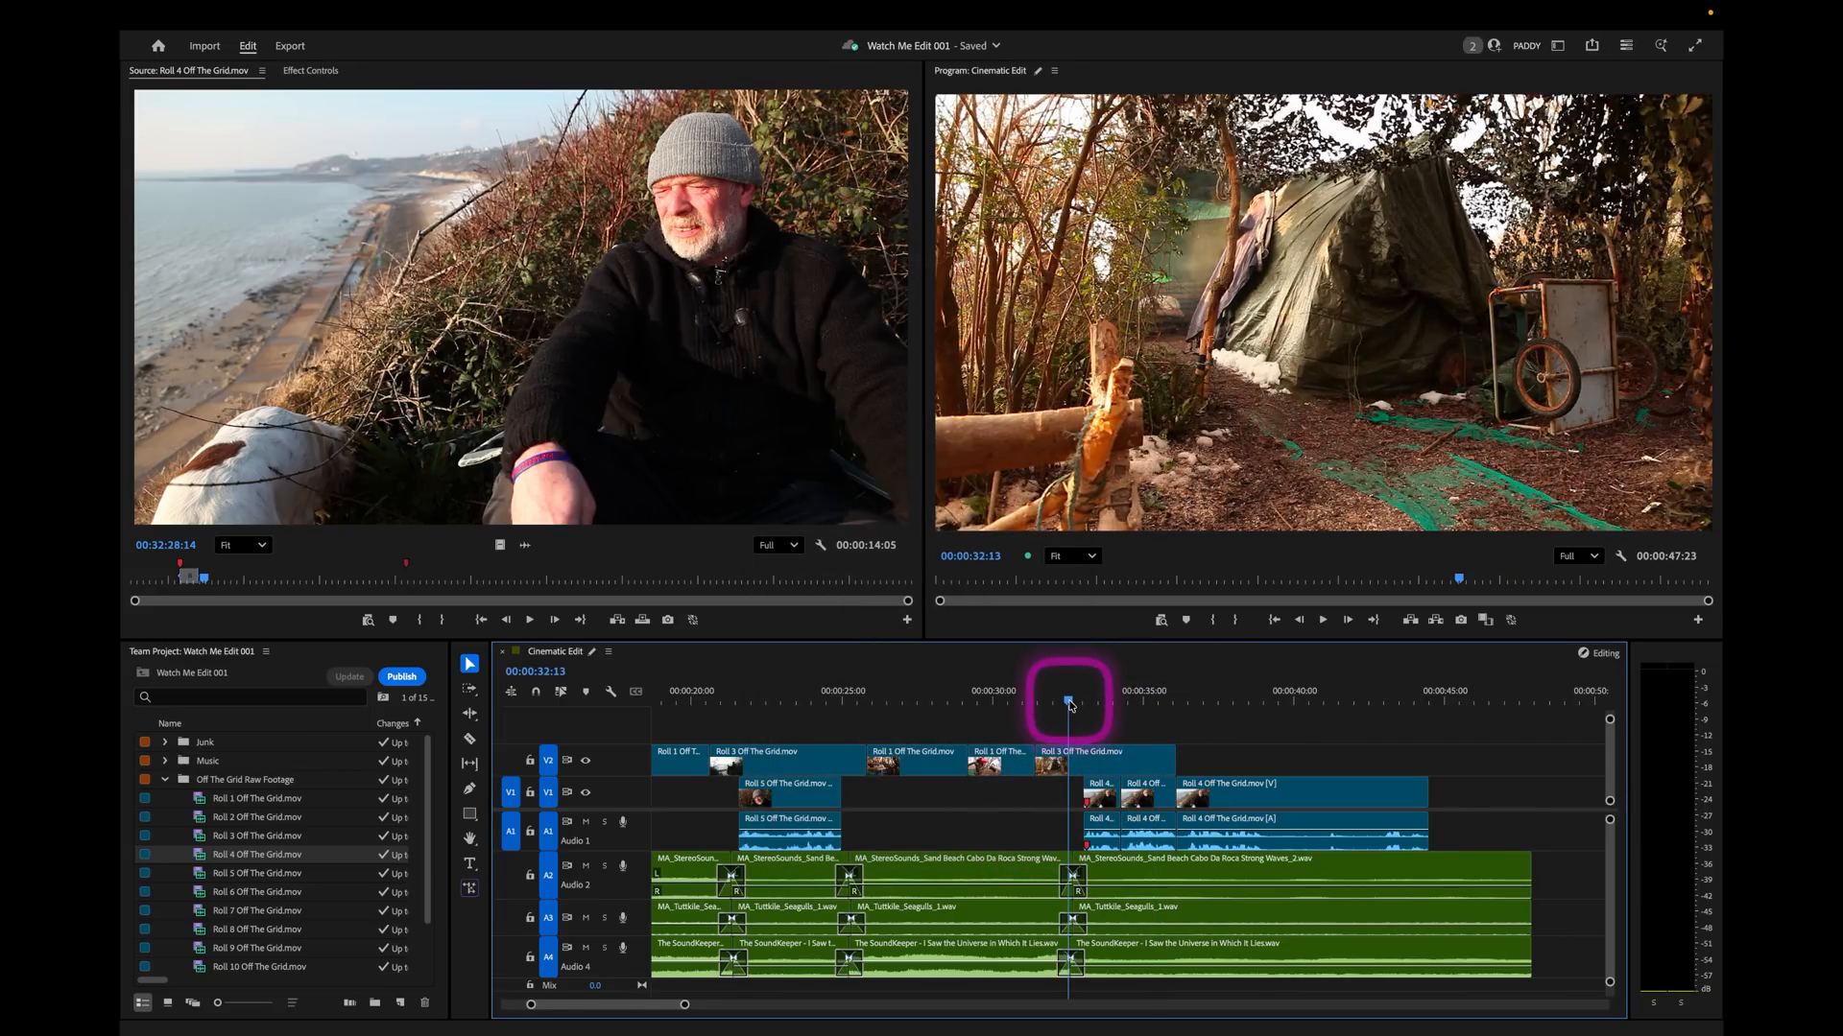
pyautogui.press('space')
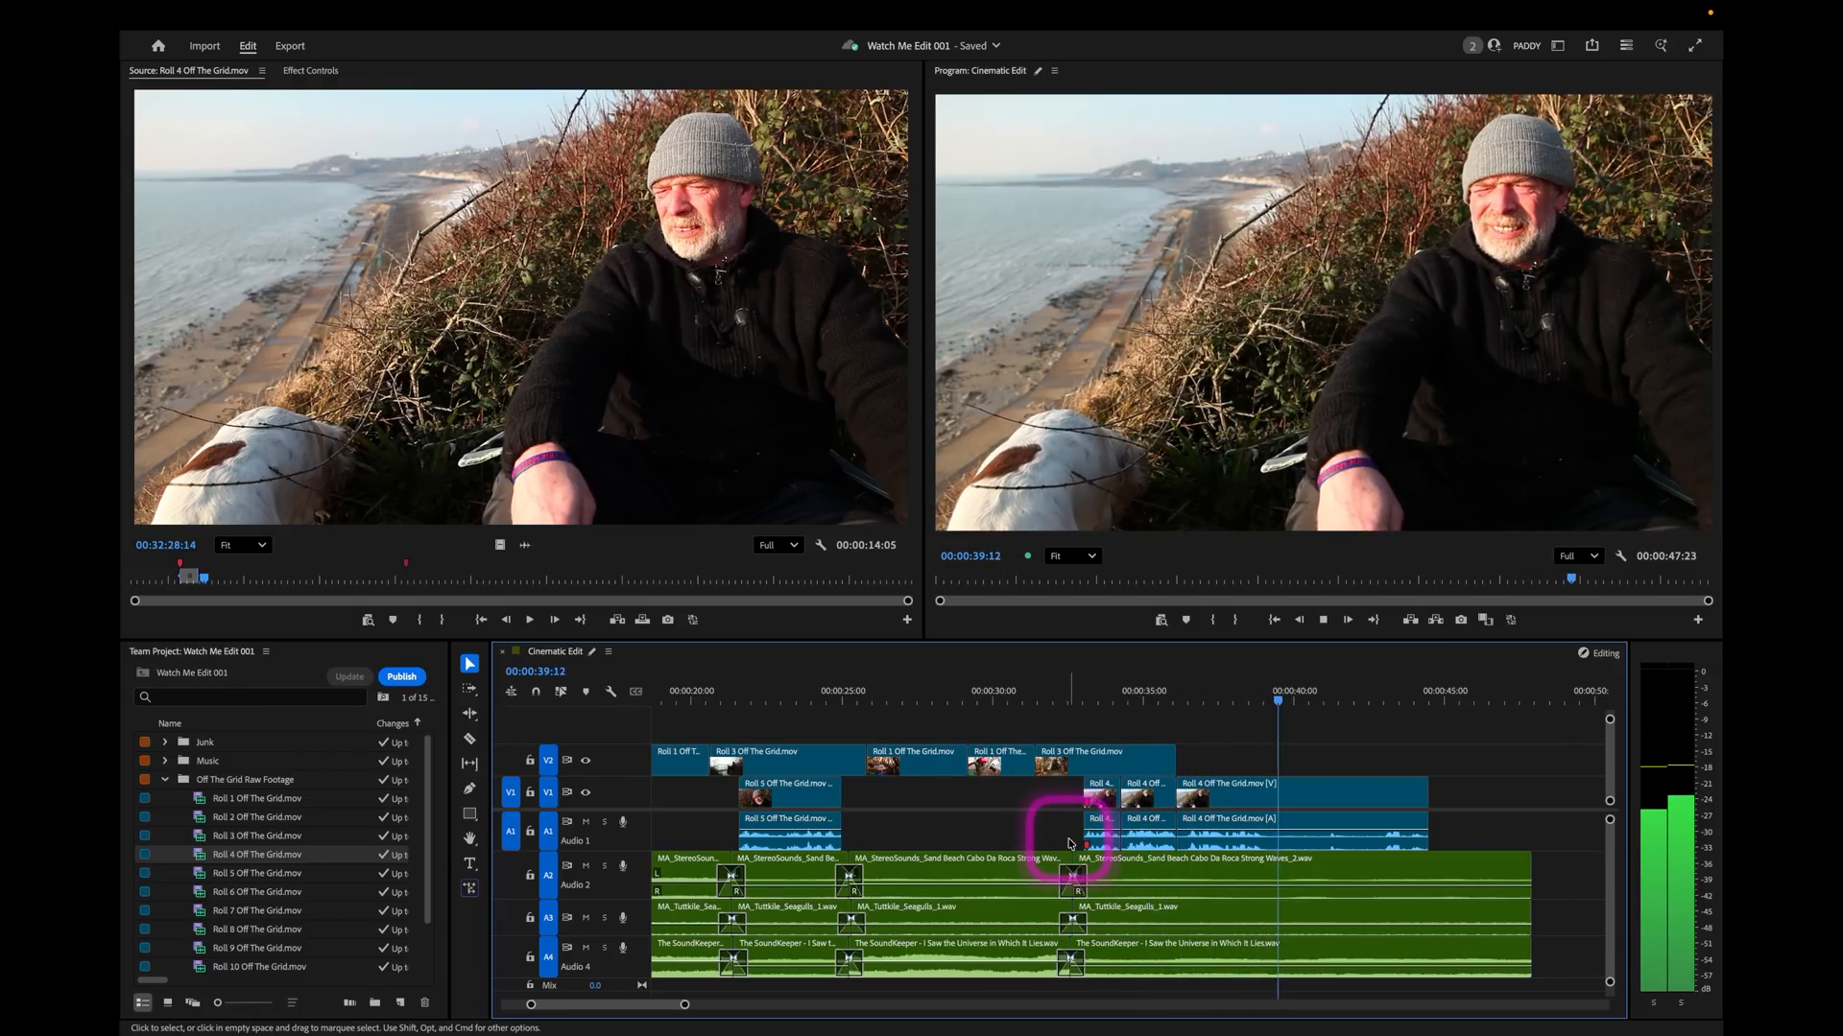
pyautogui.press('-')
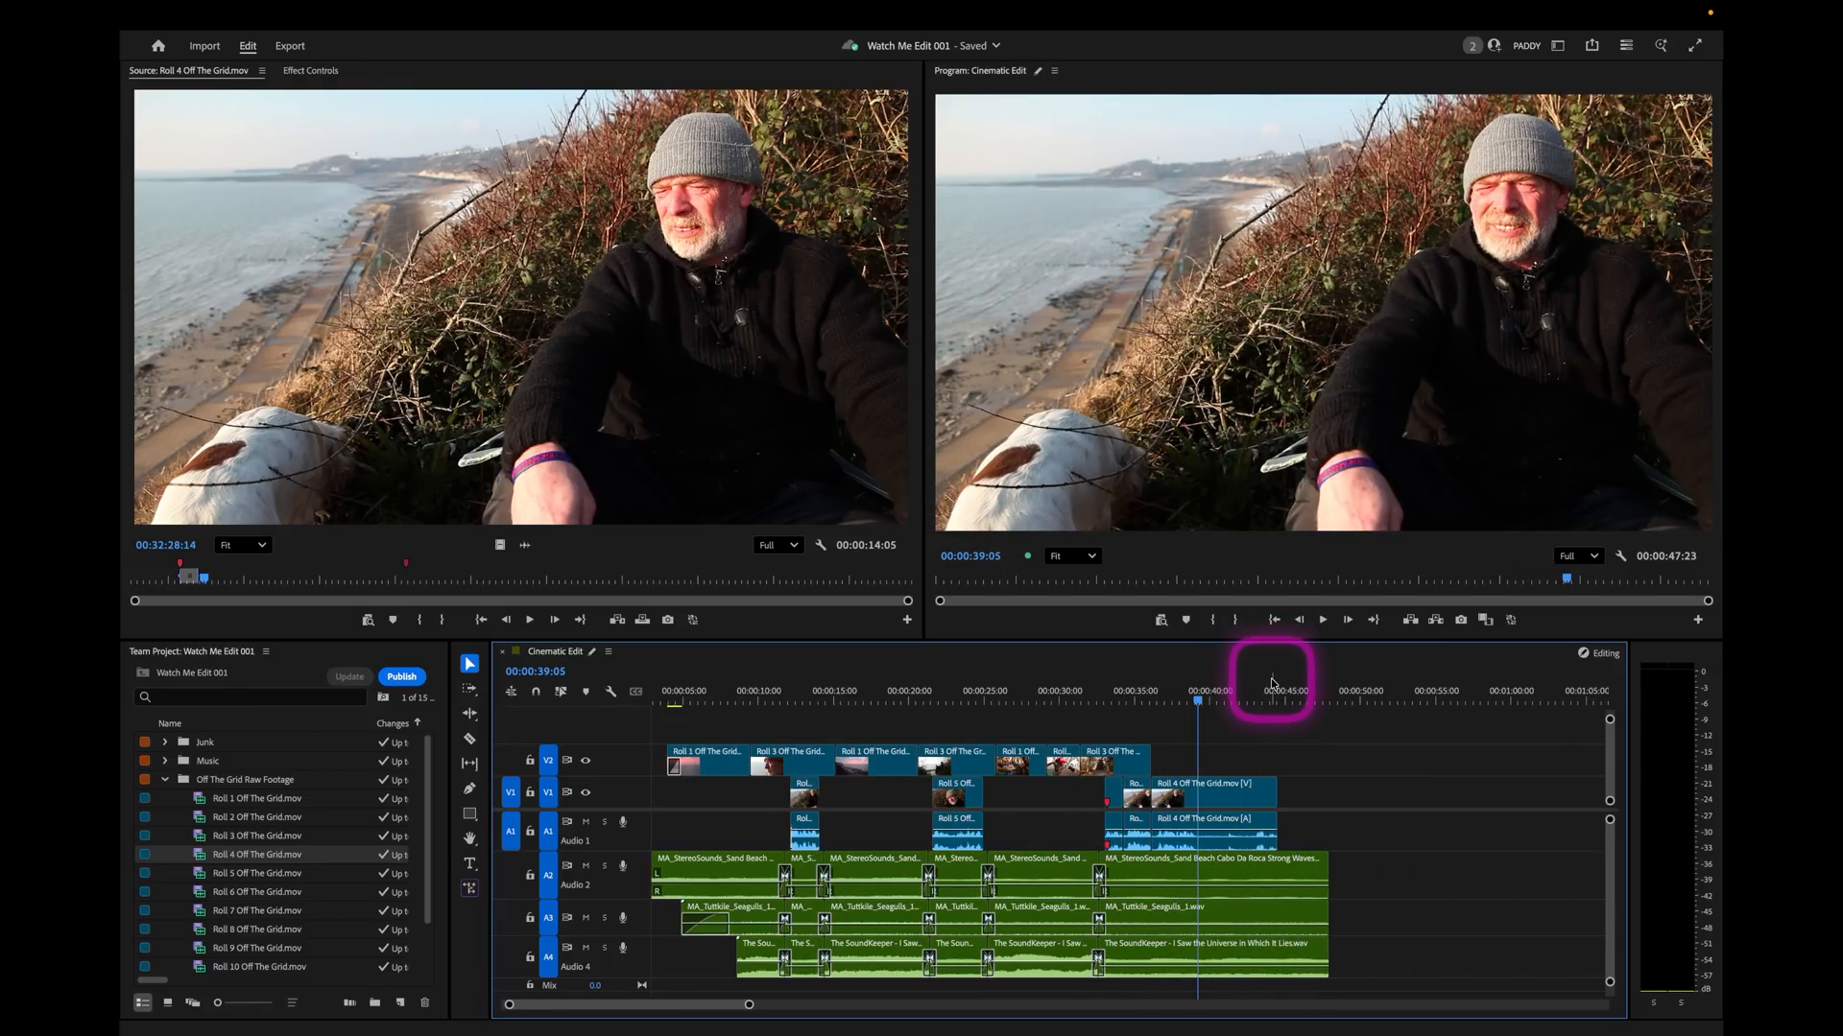